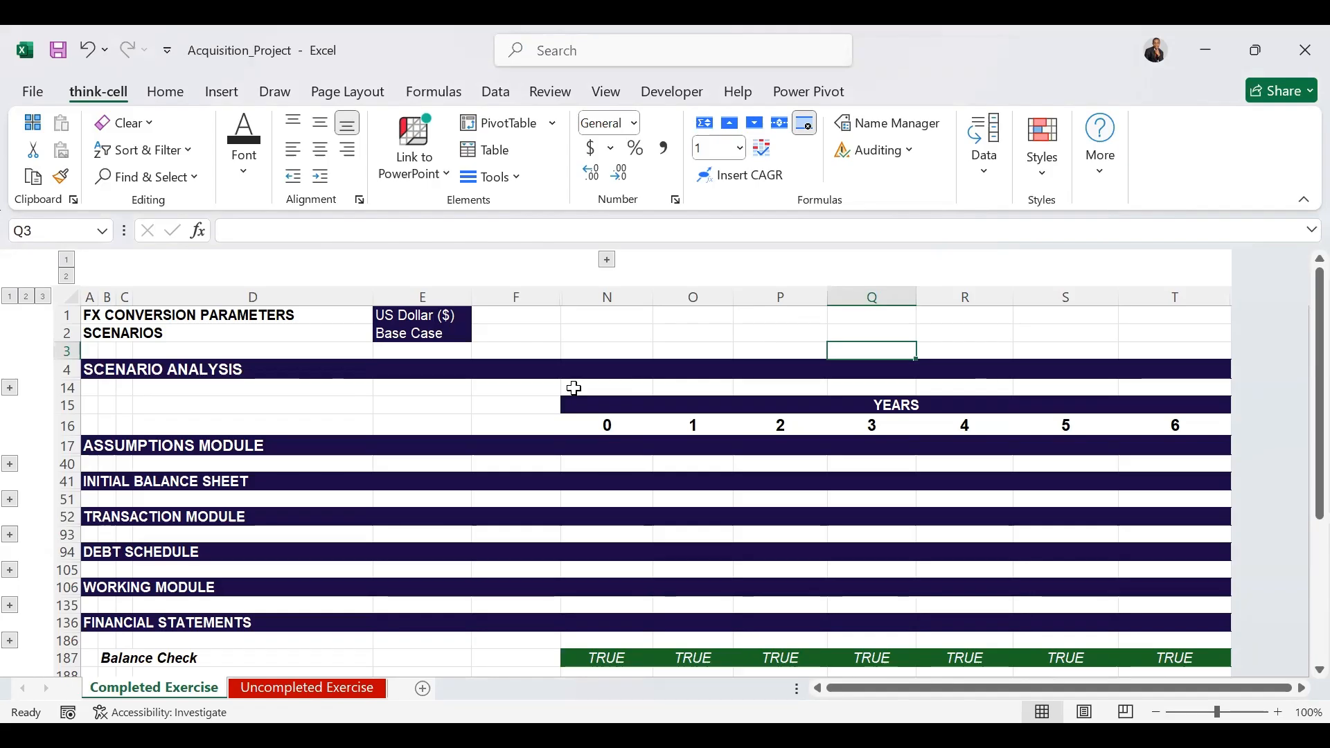
# Review the available options for the FX conversion currency in E1 and the scenario in E2.
pyautogui.click(412, 314)
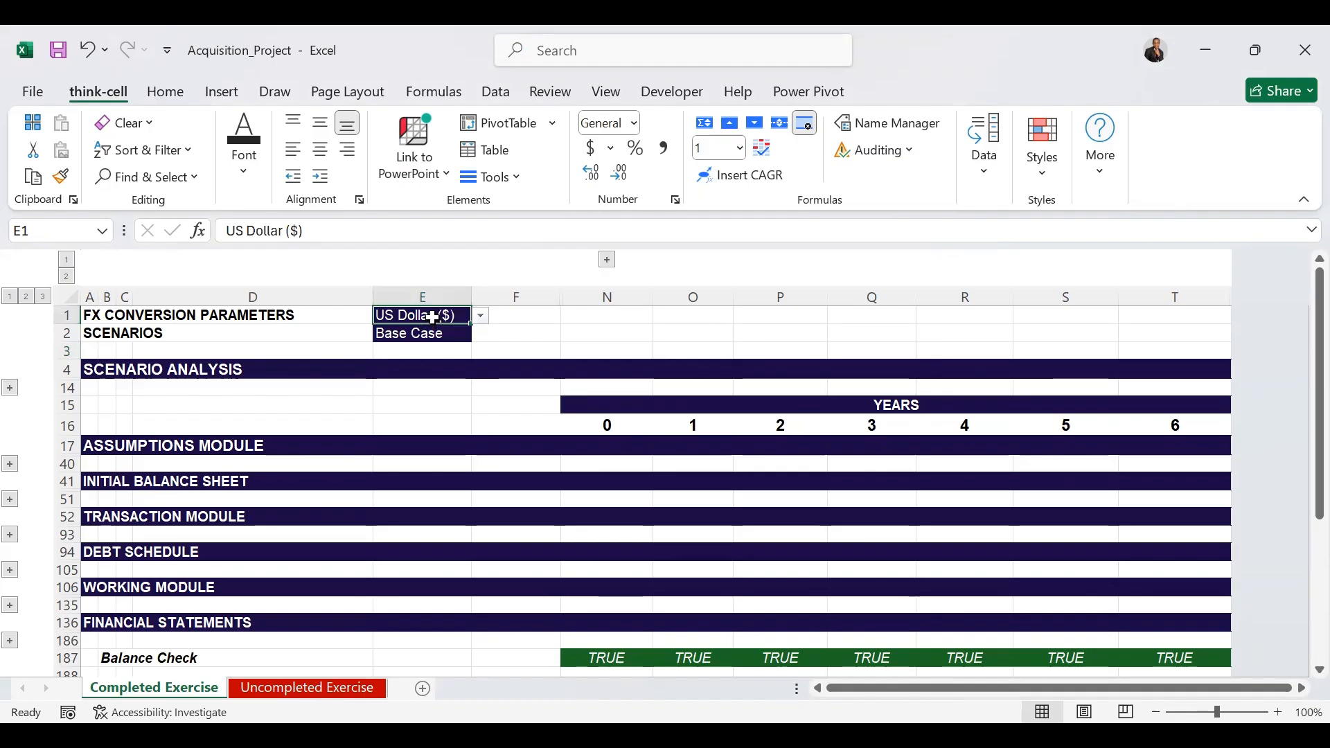
pyautogui.click(480, 317)
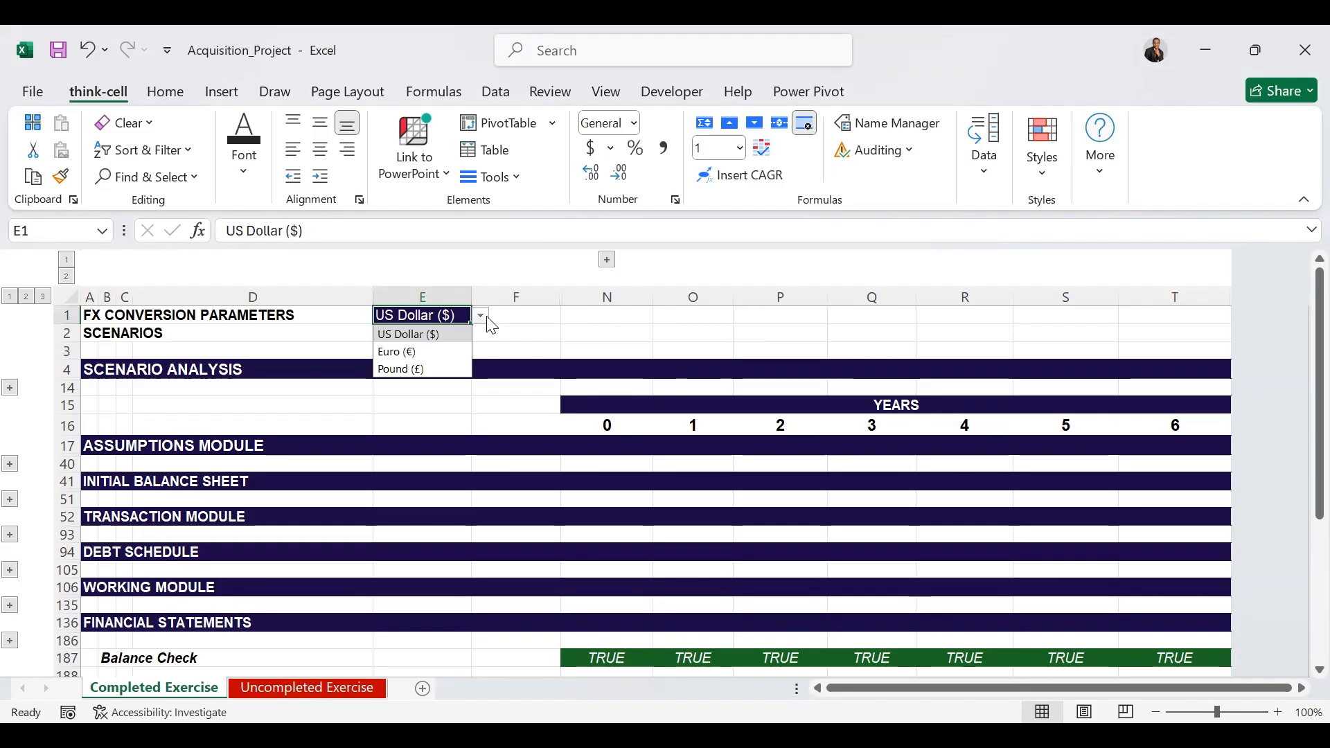
pyautogui.click(463, 332)
pyautogui.click(461, 332)
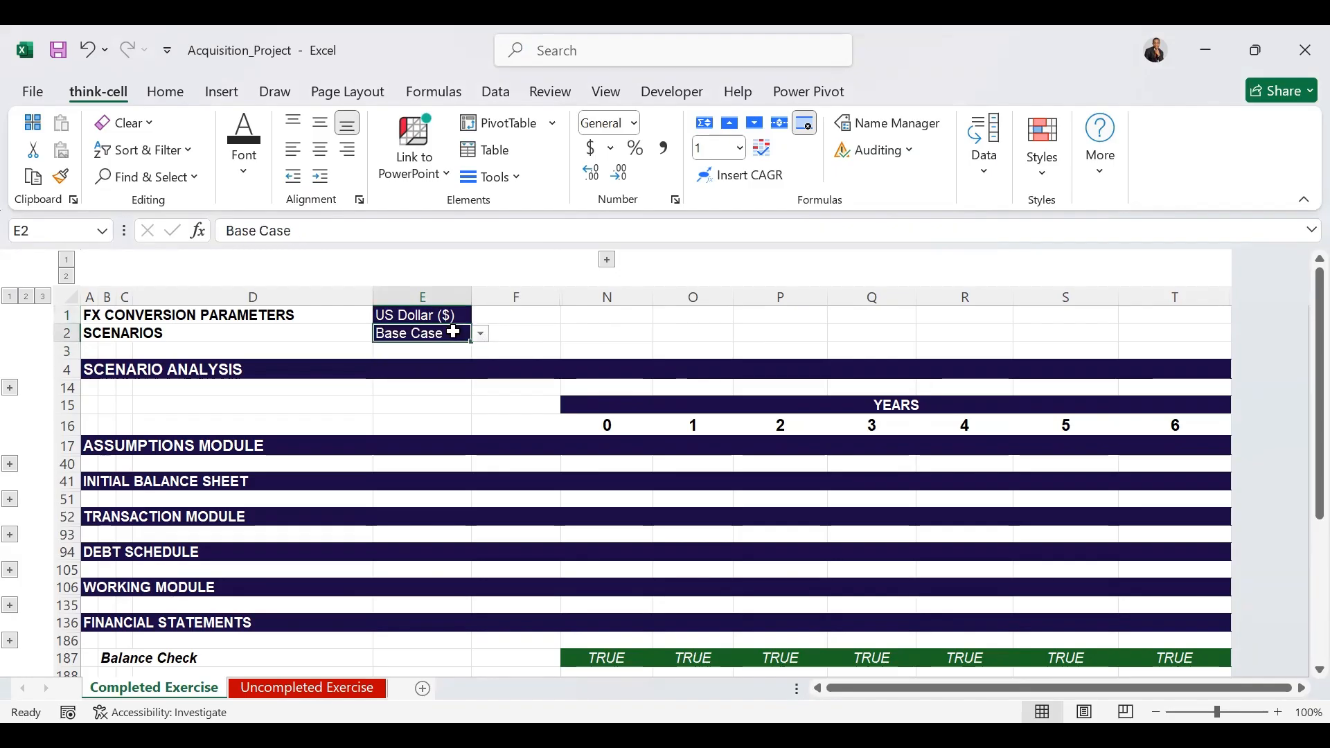
pyautogui.click(480, 336)
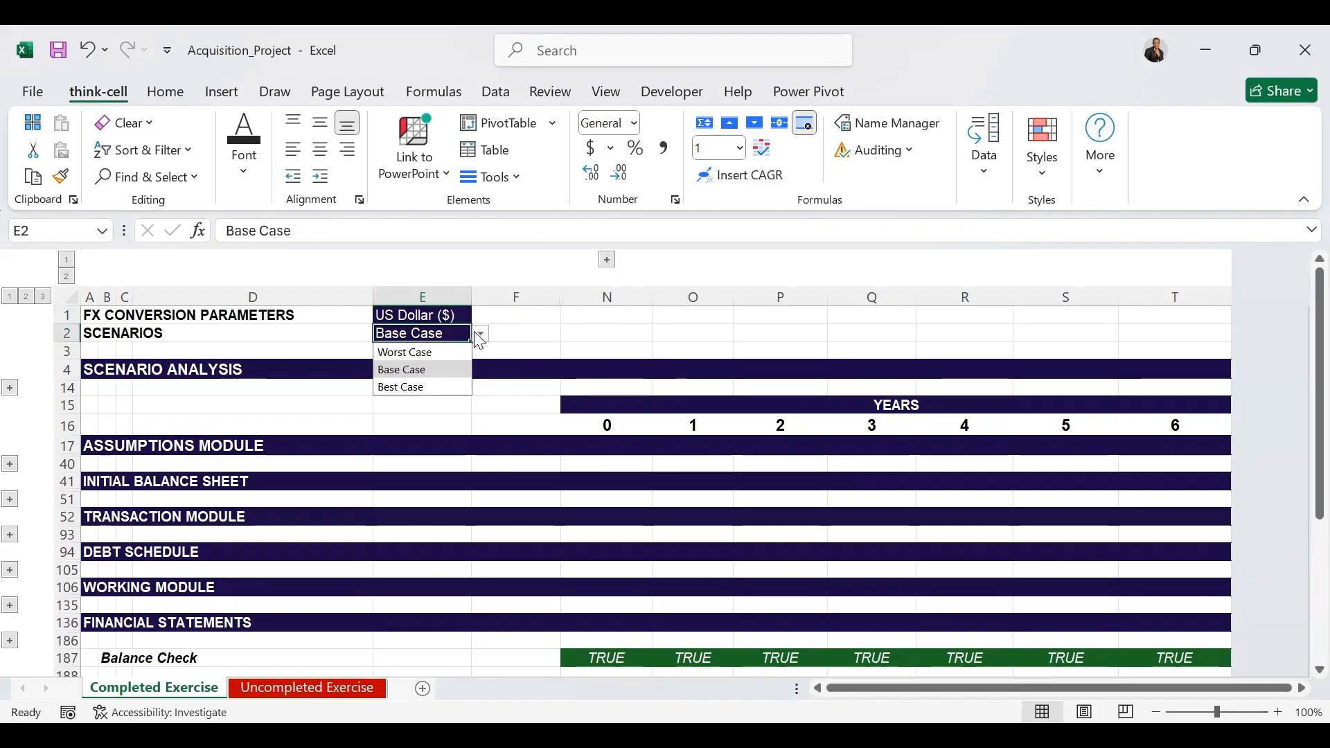
pyautogui.click(320, 369)
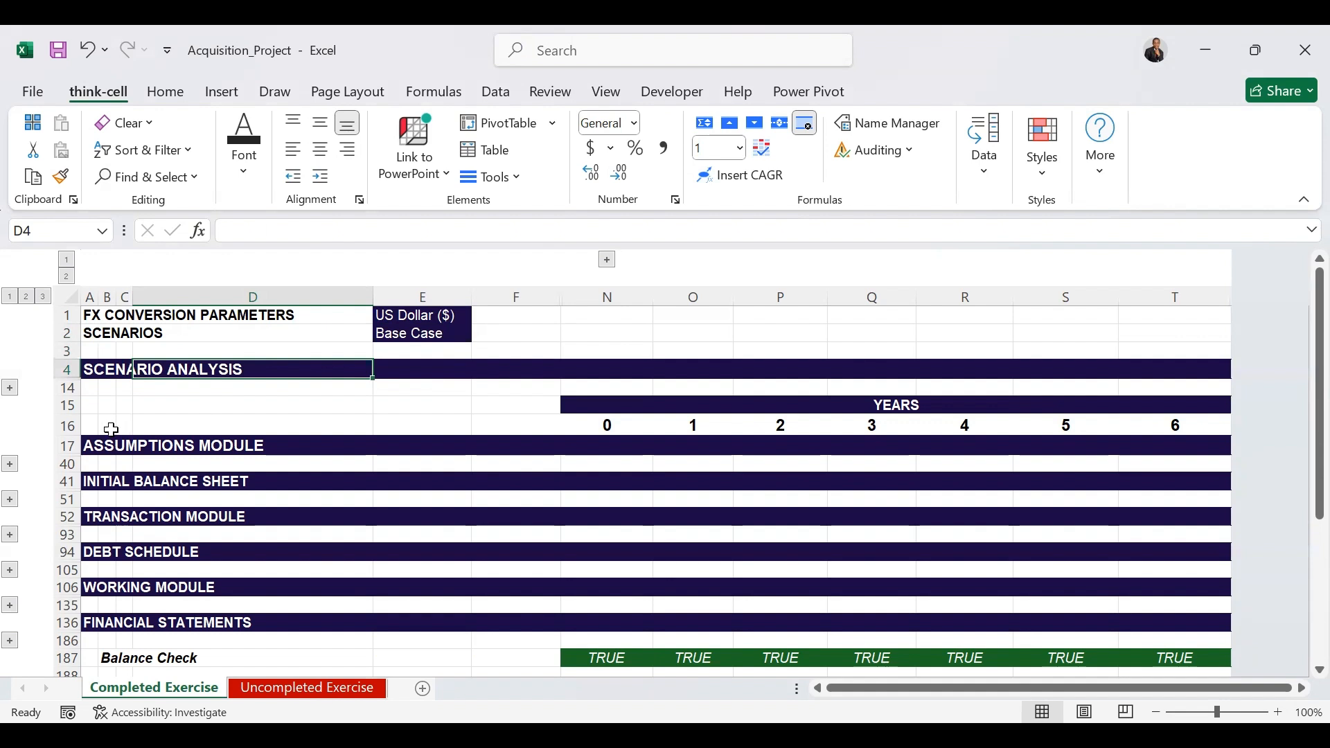
# Expand the grouped rows of the Scenario Analysis, Assumptions Module, Initial Balance Sheet and Transaction Module sections.
pyautogui.click(10, 388)
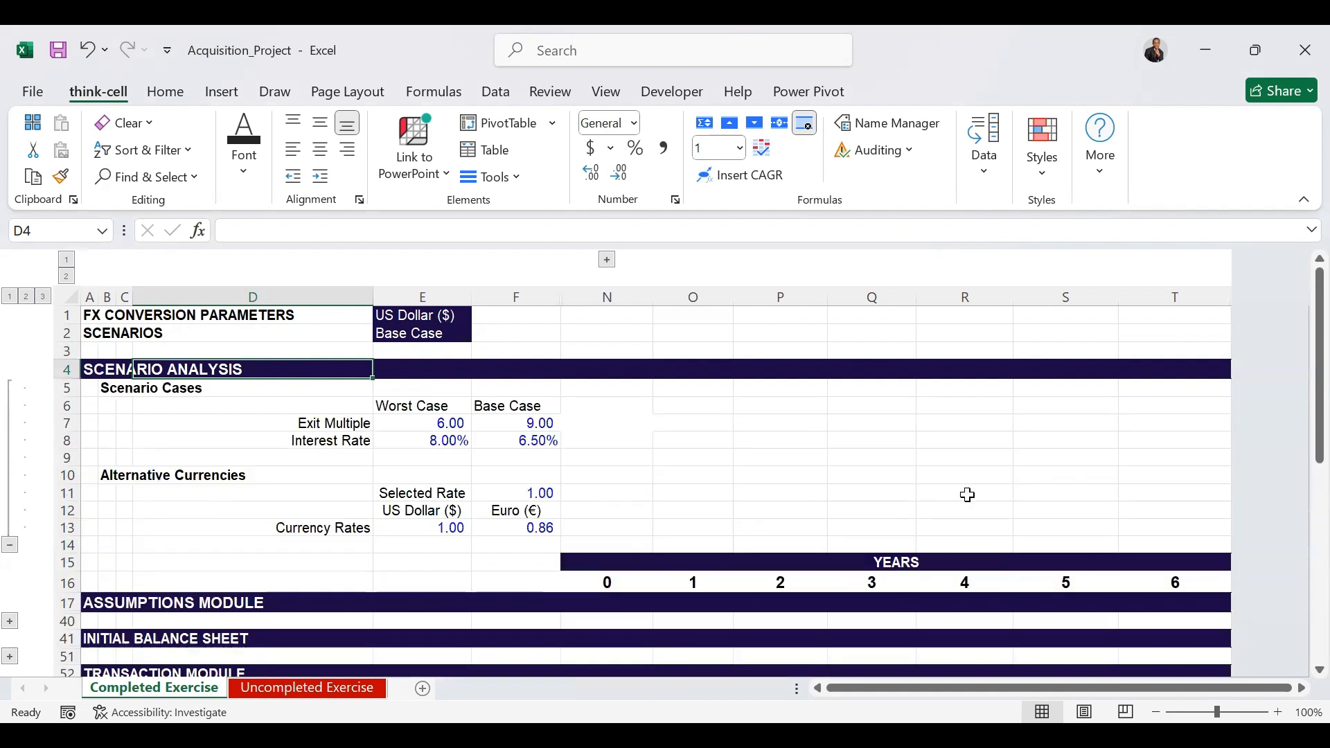
pyautogui.moveTo(1318, 374); pyautogui.dragTo(1296, 562)
pyautogui.click(10, 459)
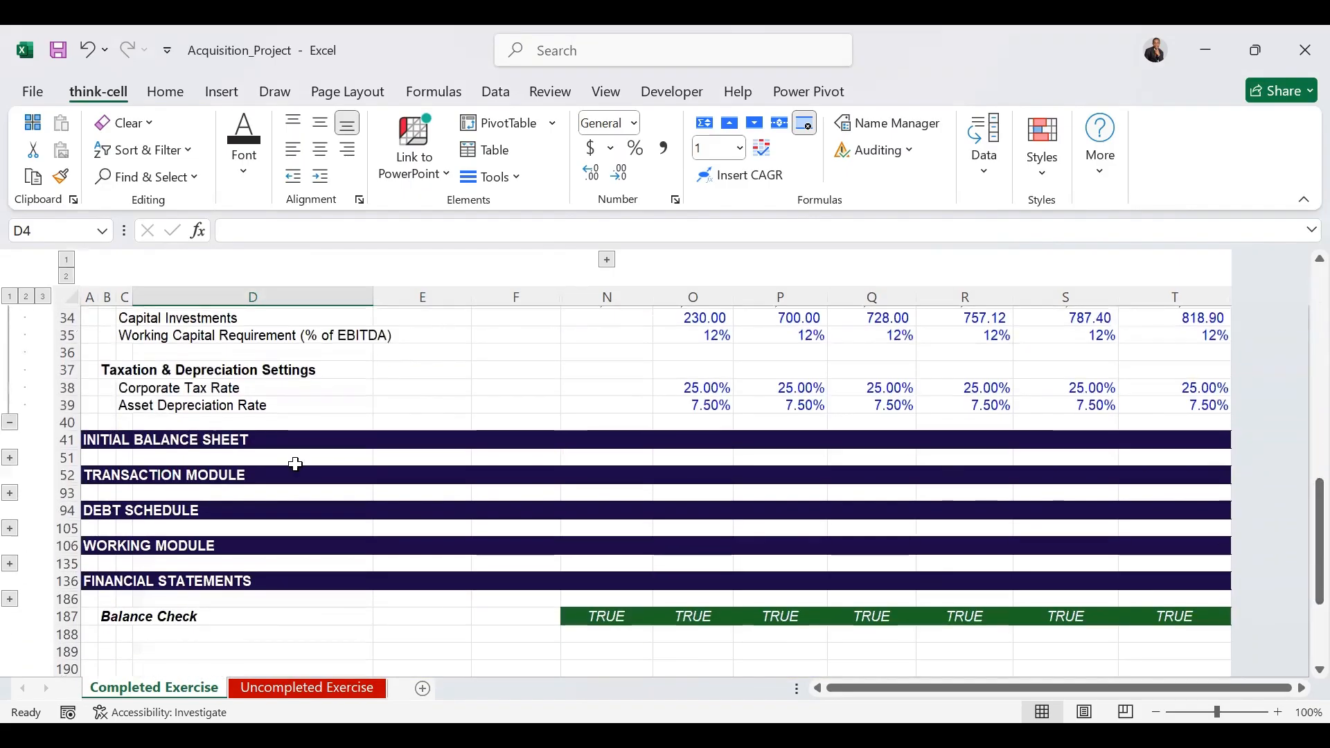
pyautogui.click(10, 457)
pyautogui.moveTo(1297, 499); pyautogui.dragTo(1300, 554)
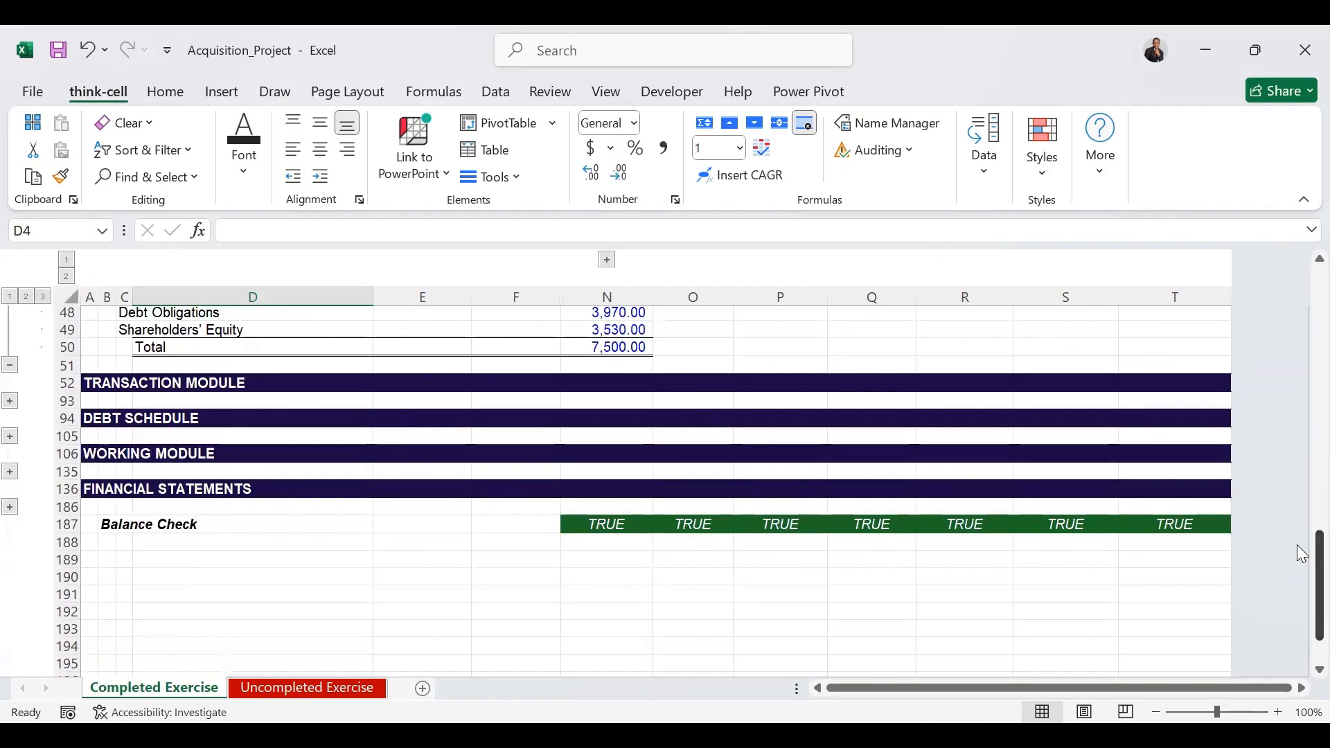
pyautogui.click(9, 401)
pyautogui.scroll(20, 1053, 496)
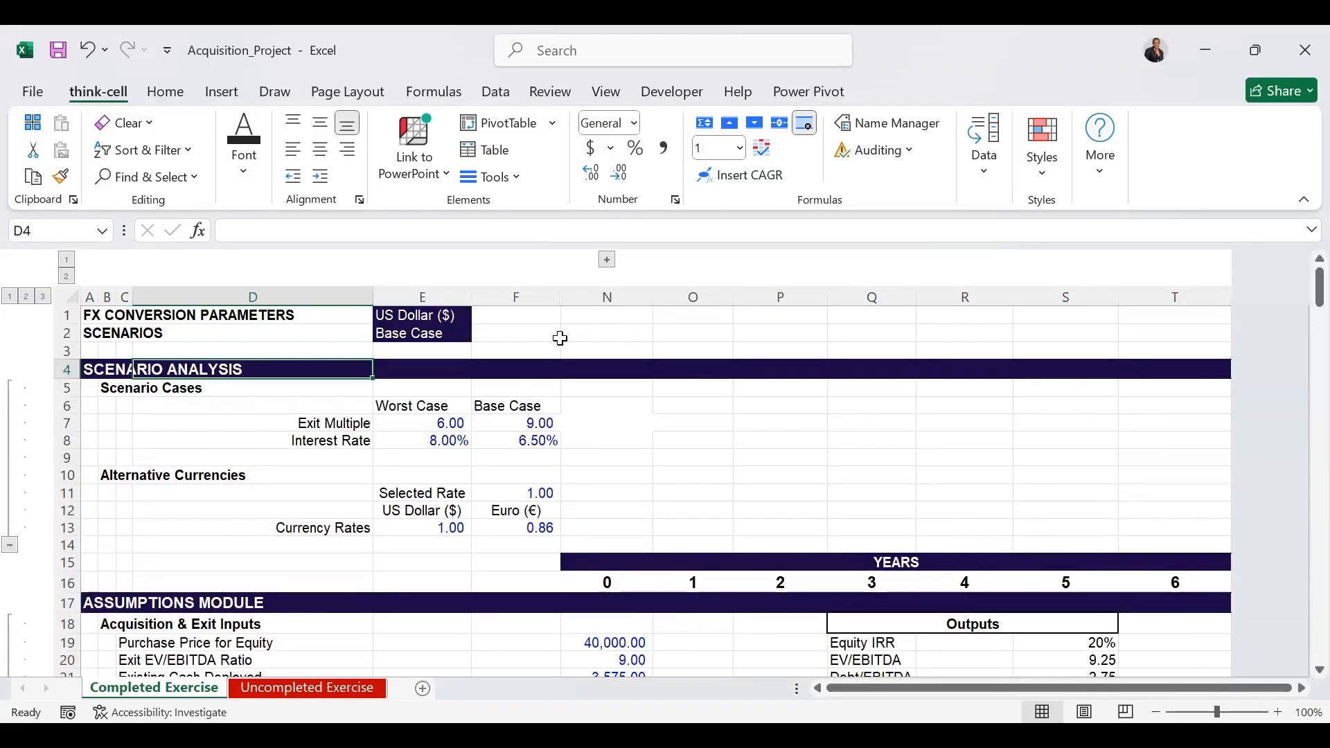
# Switch the FX conversion currency in E1 to Euro (€).
pyautogui.click(425, 316)
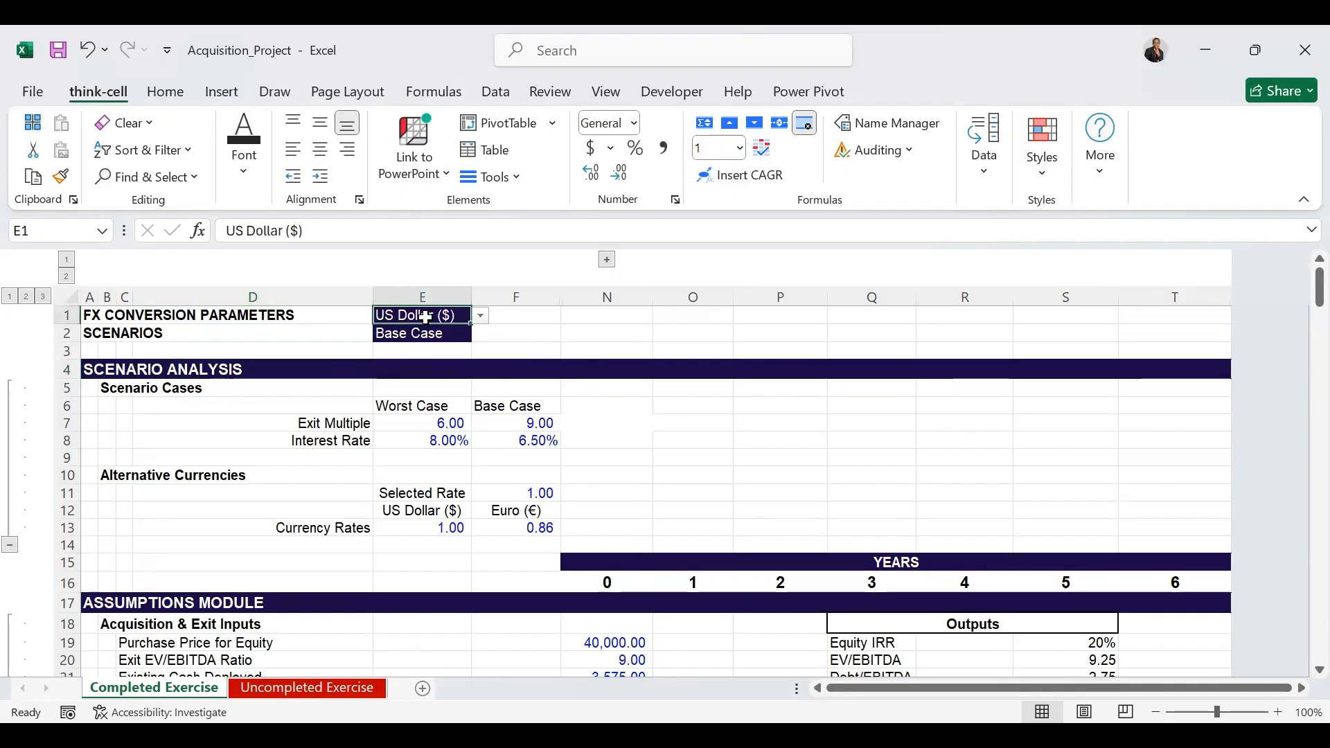
pyautogui.click(485, 315)
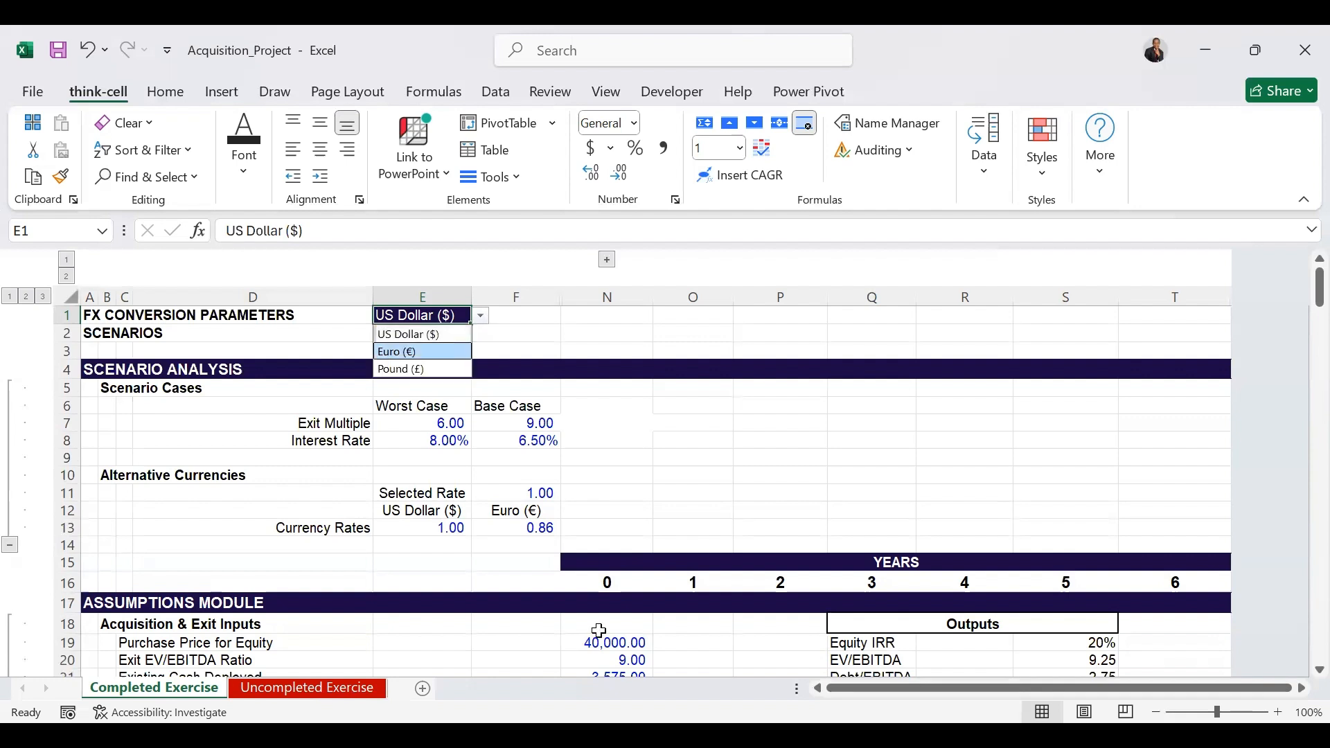
pyautogui.press('Return')
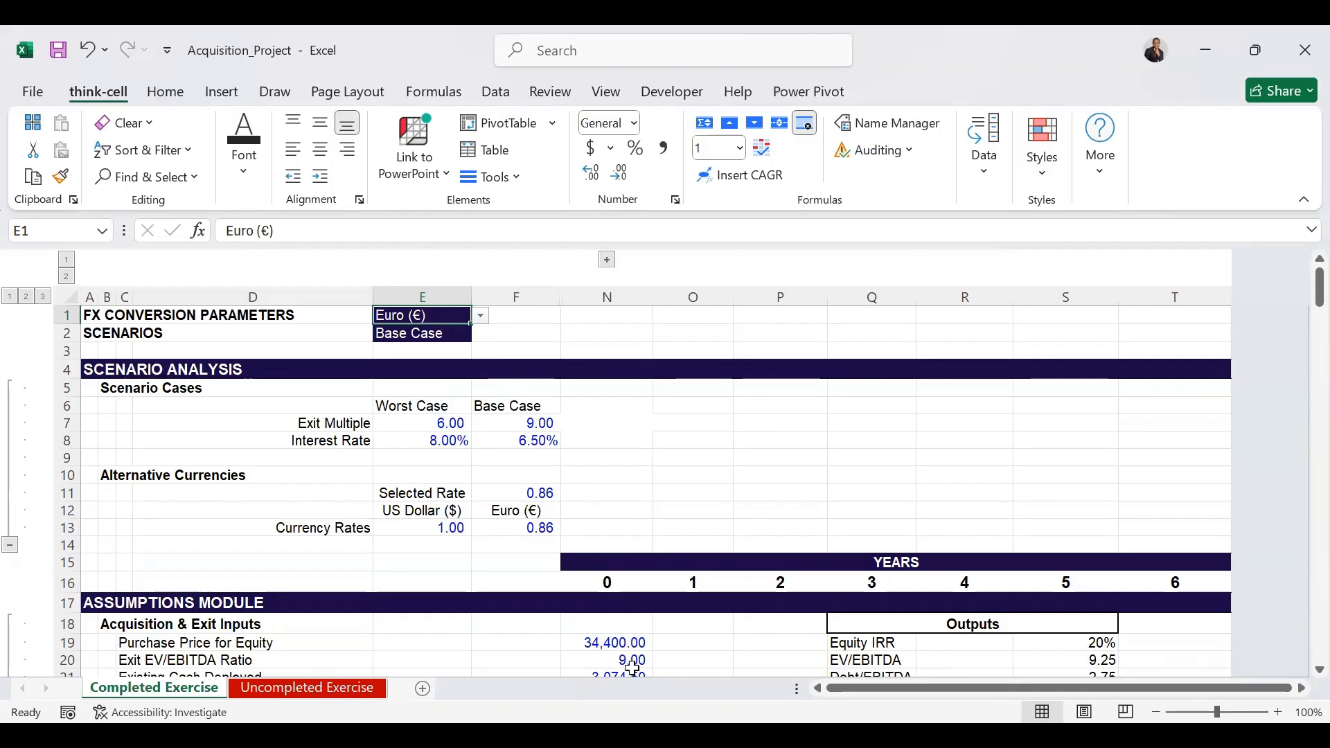
# Switch the FX conversion currency in E1 to Pound (£).
pyautogui.click(480, 316)
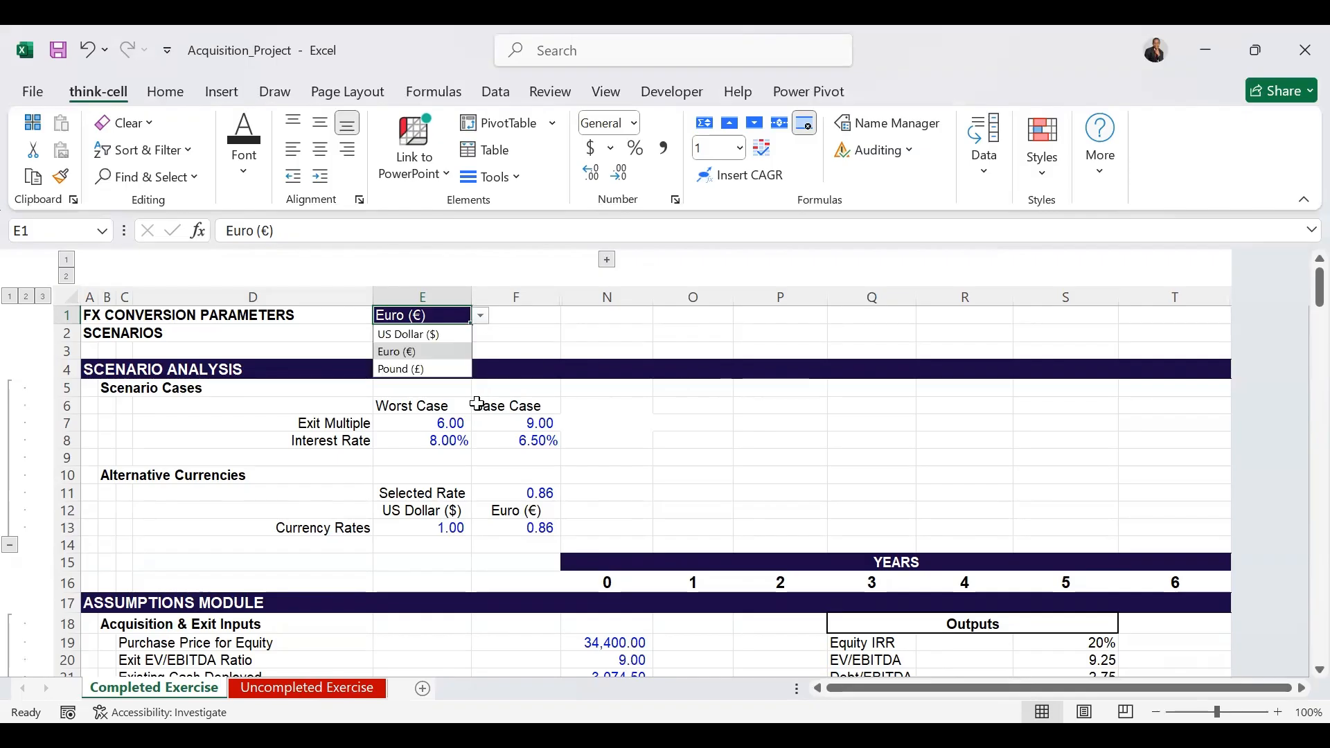
pyautogui.moveTo(468, 315); pyautogui.dragTo(477, 317)
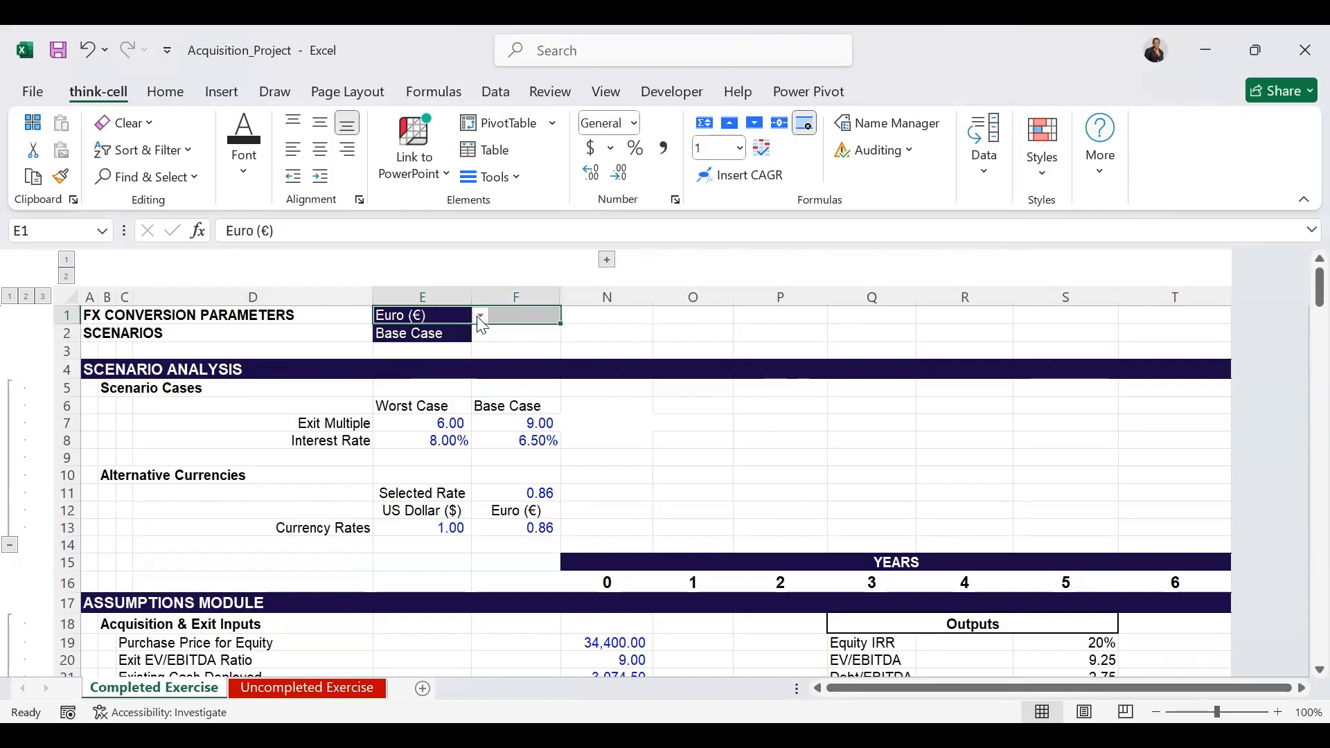
pyautogui.click(481, 315)
pyautogui.click(415, 359)
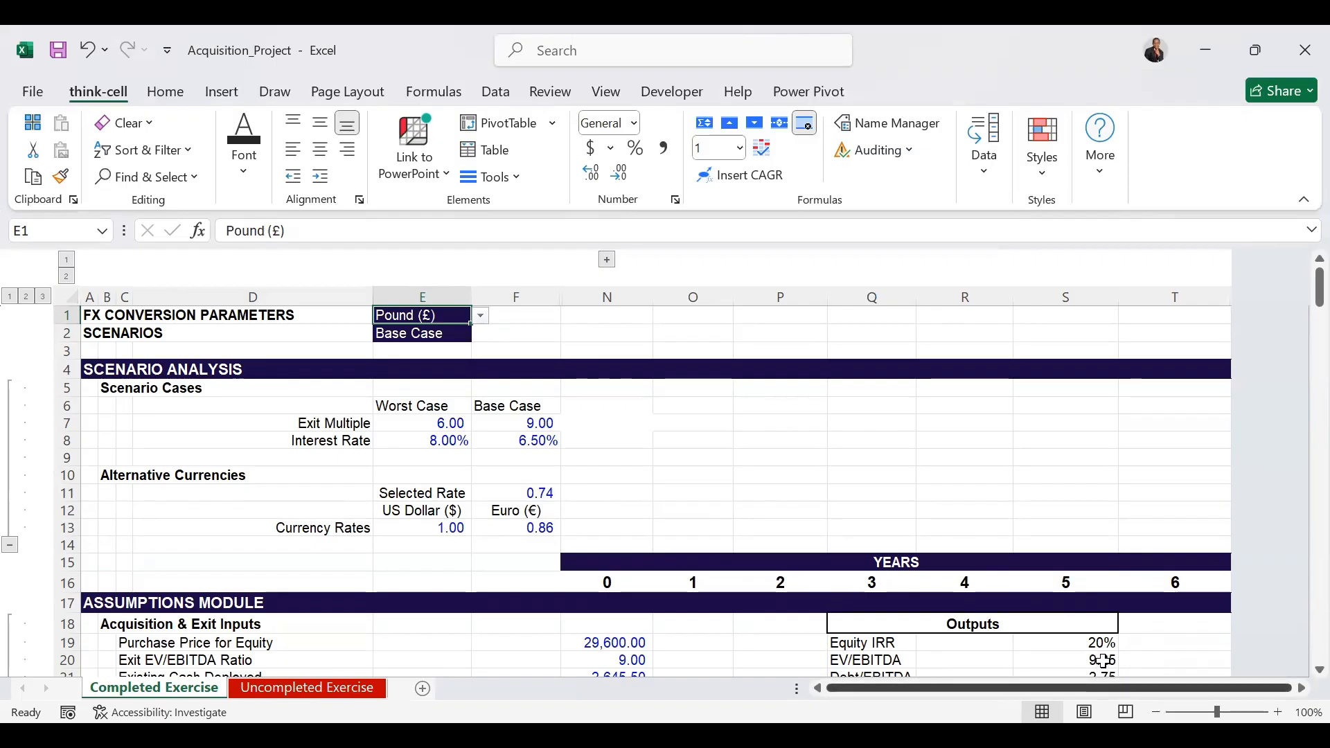
# Switch the scenario in E2 to Worst Case.
pyautogui.click(466, 335)
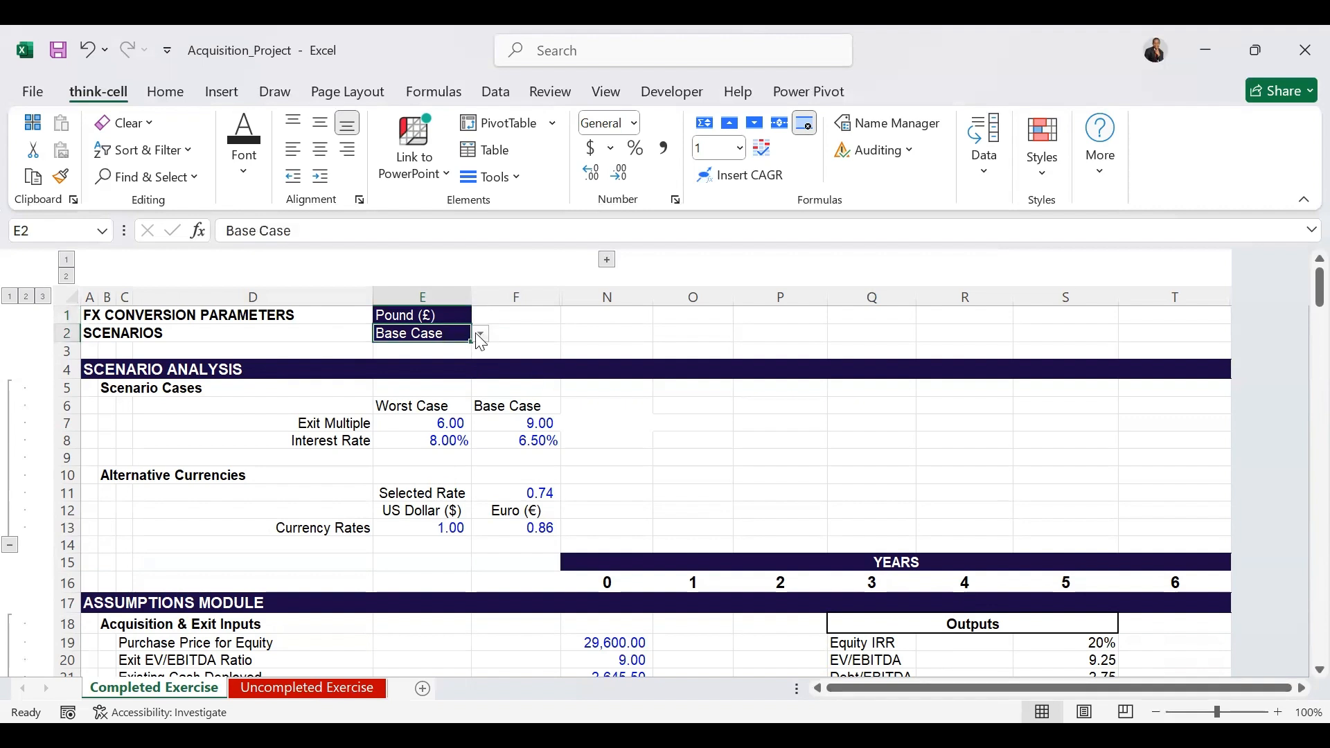
pyautogui.click(479, 336)
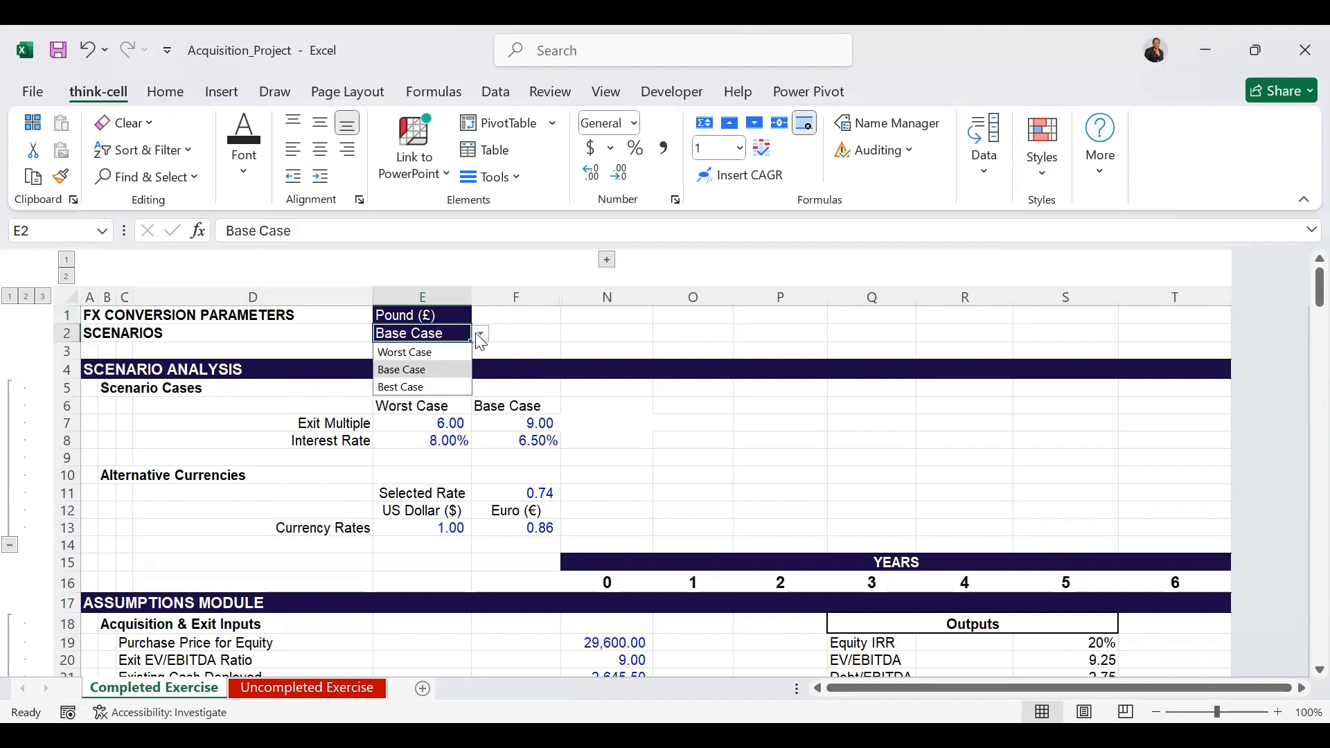
pyautogui.click(443, 352)
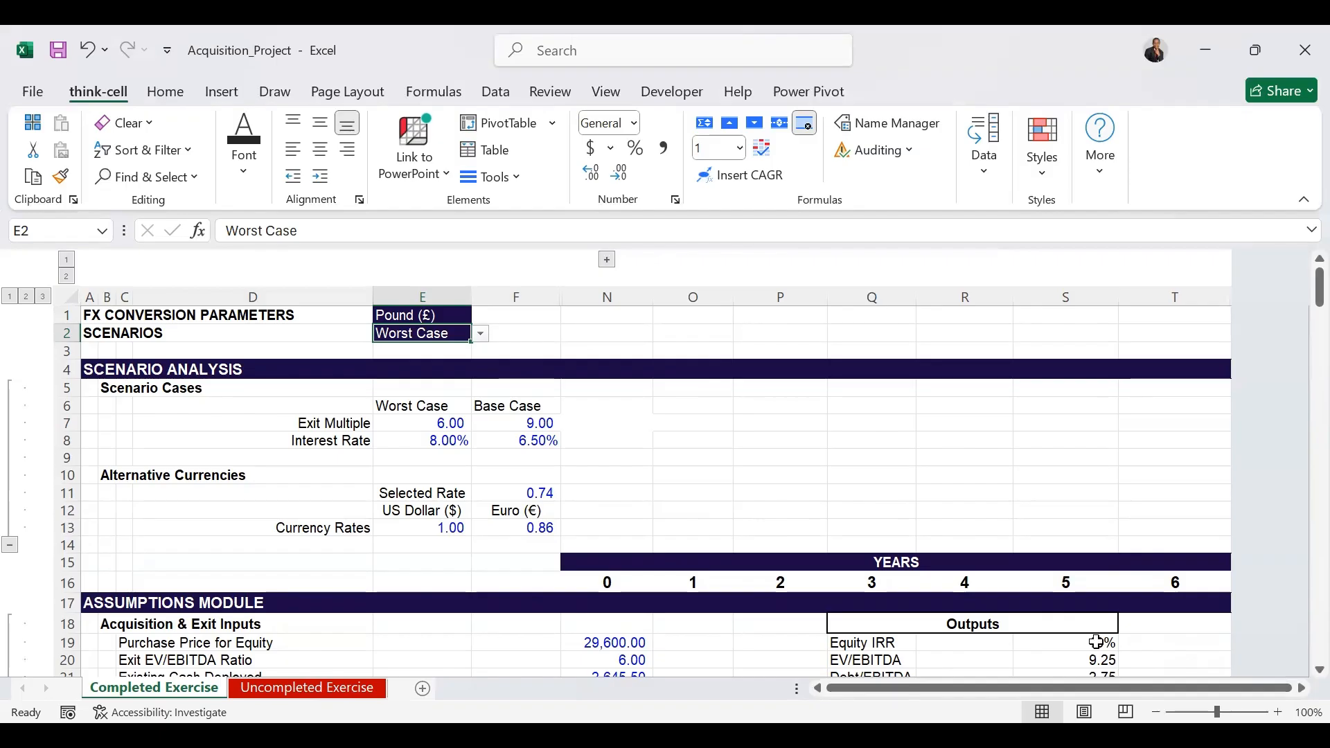
# Set the scenario in E2 to Best Case.
pyautogui.click(481, 336)
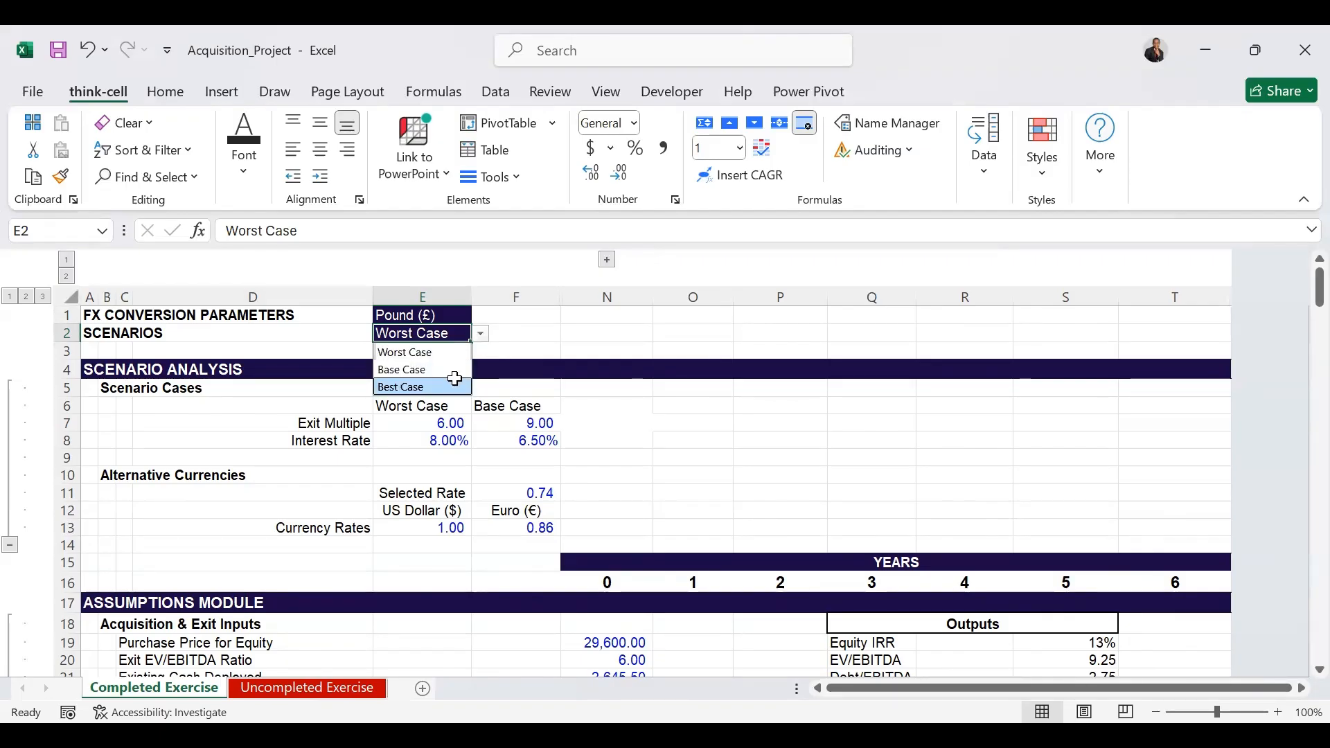
pyautogui.click(453, 385)
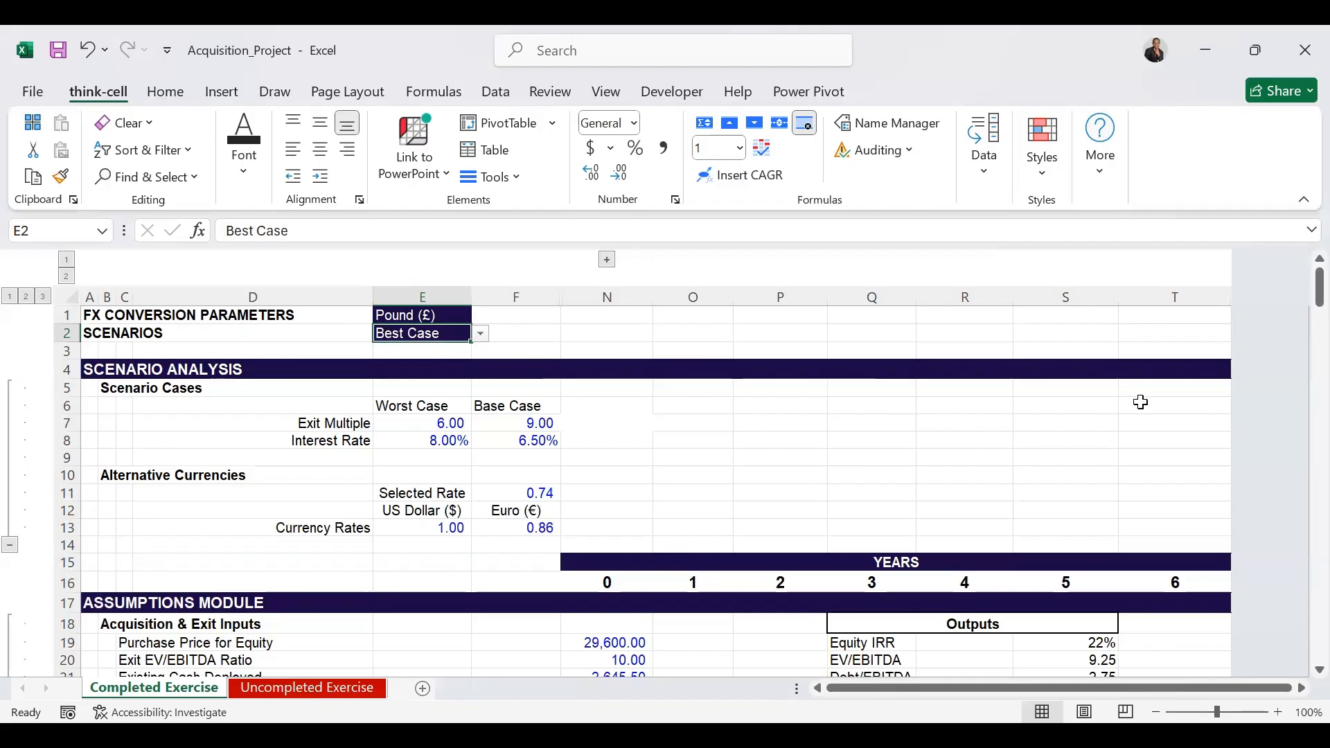
# Expand the grouped columns G to M to show the Best Case and Pound (£) columns in Scenario Analysis.
pyautogui.moveTo(1301, 272); pyautogui.dragTo(1300, 302)
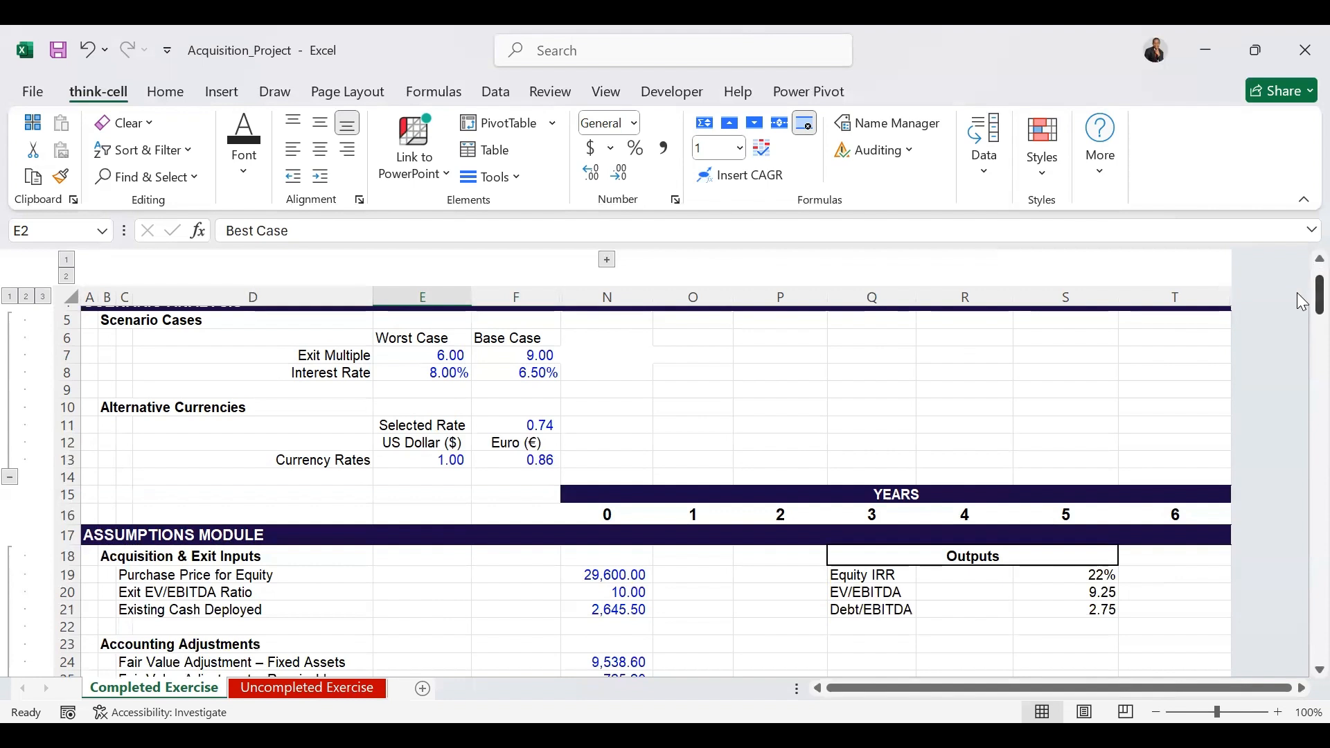
pyautogui.click(606, 261)
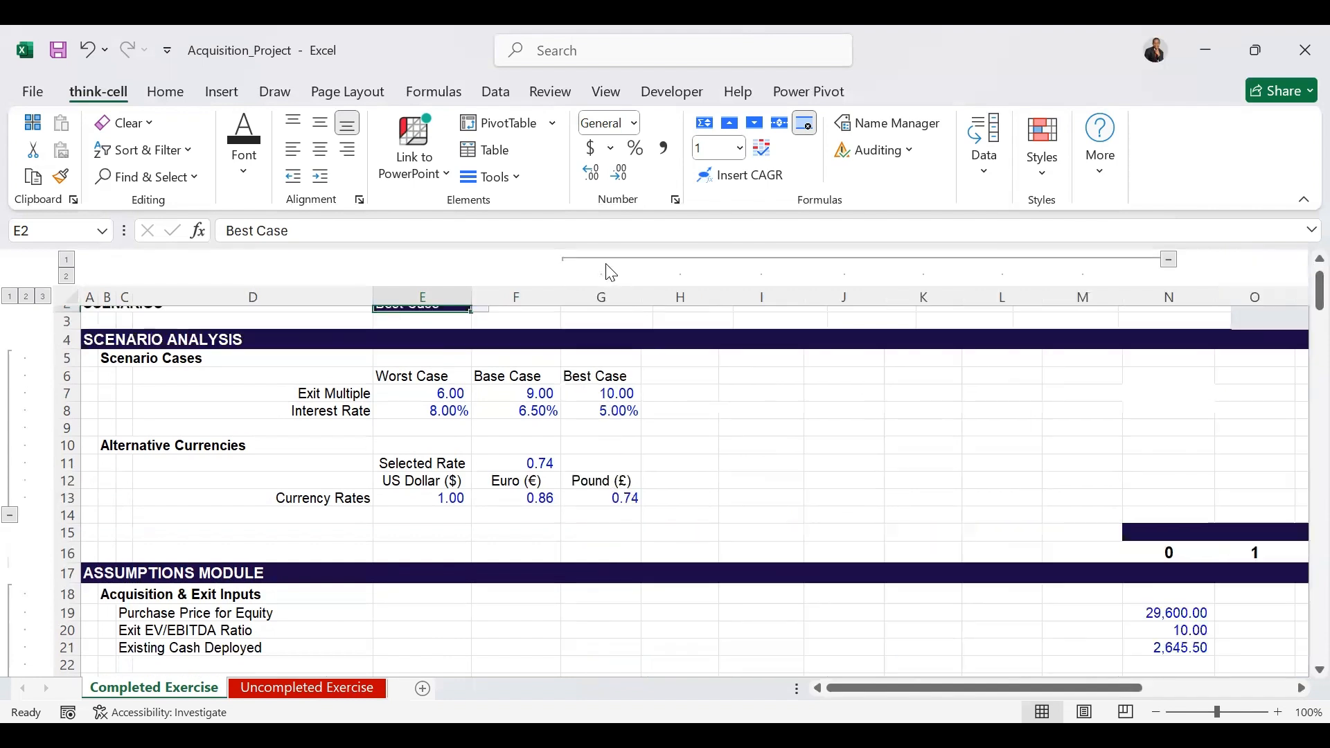
pyautogui.scroll(1, 609, 273)
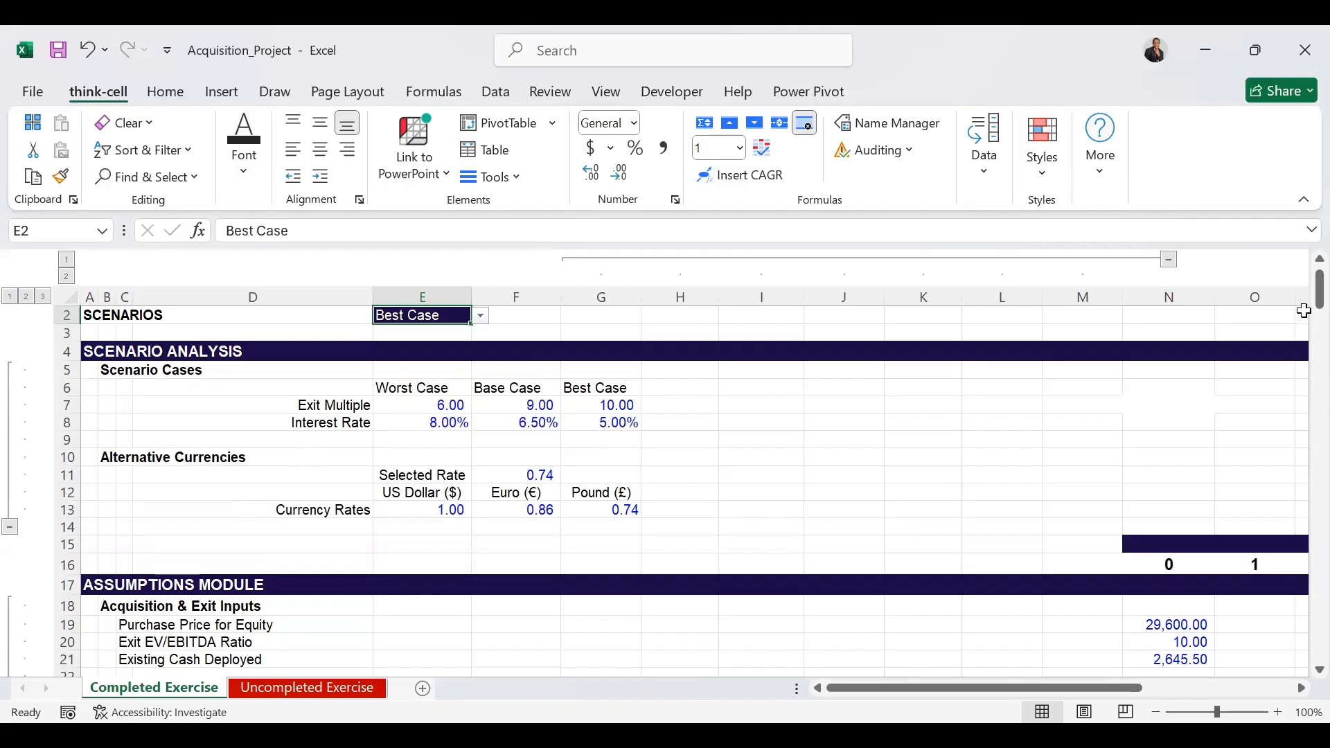
# Set the FX conversion currency in E1 to US Dollar ($).
pyautogui.moveTo(1317, 299); pyautogui.dragTo(1299, 297)
pyautogui.click(443, 317)
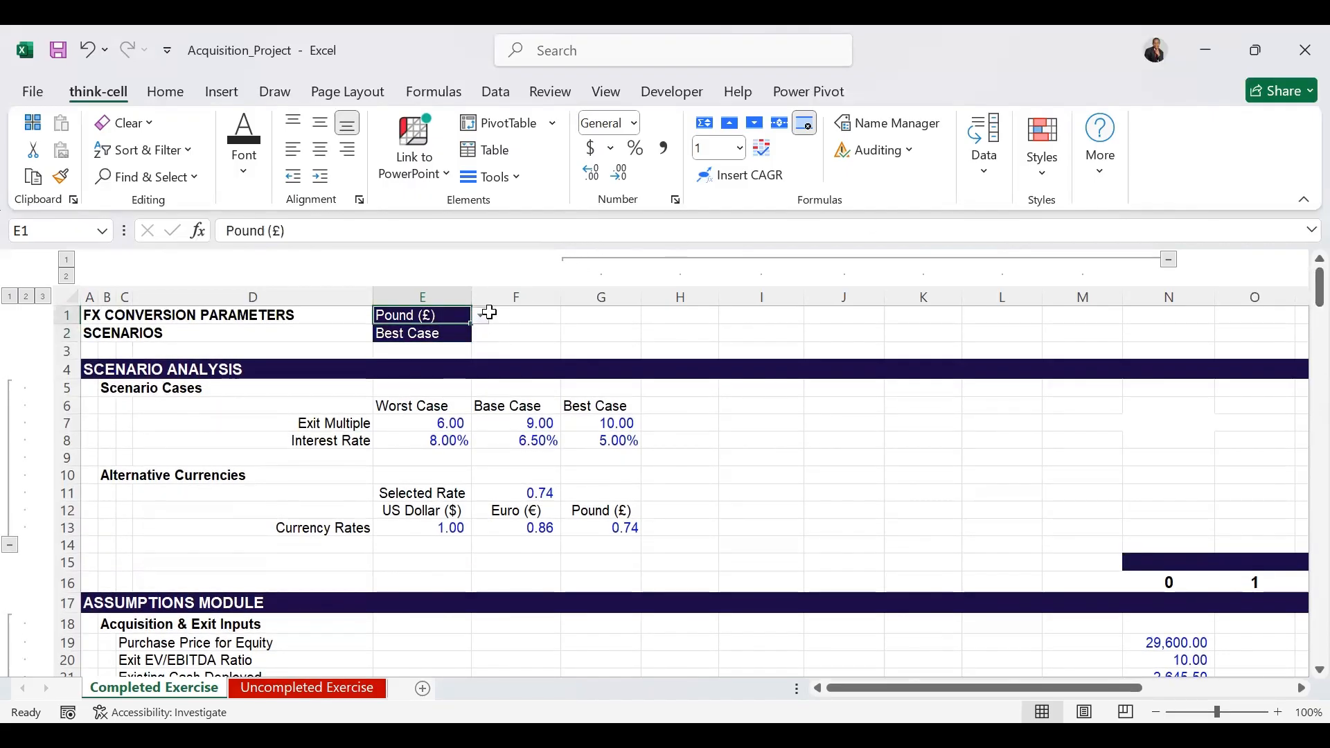
pyautogui.click(480, 316)
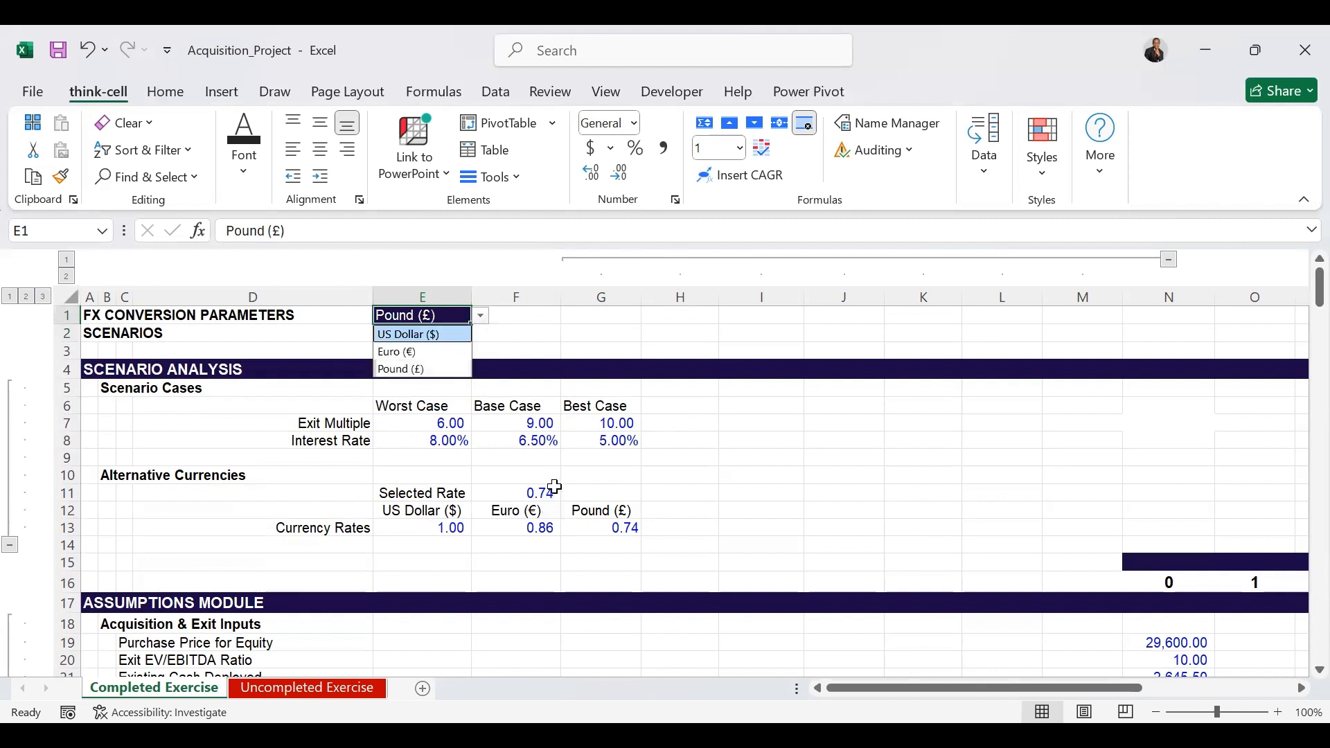
pyautogui.press('Return')
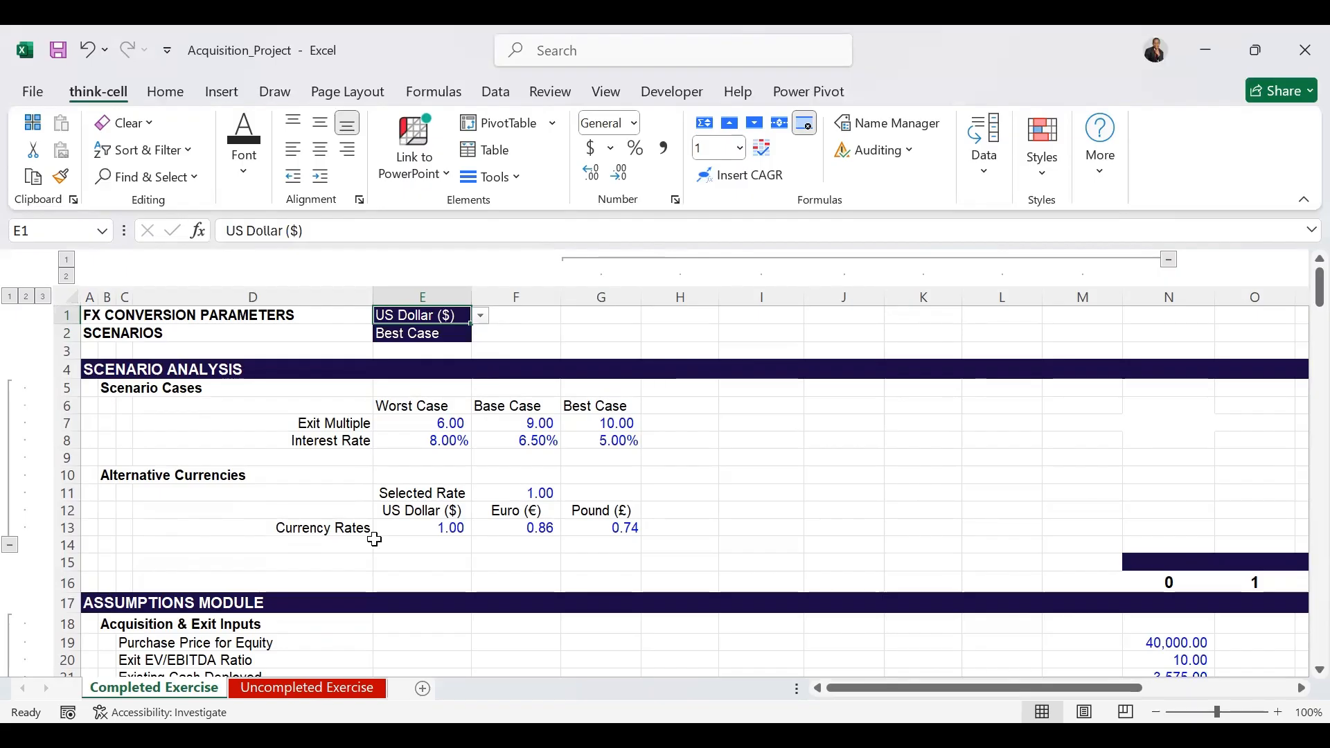
# Examine the Assumptions Module inputs, the Outputs box and the target's pre-acquisition statement in the Initial Balance Sheet.
pyautogui.moveTo(1319, 284); pyautogui.dragTo(1303, 329)
pyautogui.moveTo(1070, 690); pyautogui.dragTo(1230, 673)
pyautogui.moveTo(1319, 331)
pyautogui.mouseDown()
pyautogui.moveTo(1302, 331)
pyautogui.moveTo(1300, 313)
pyautogui.mouseUp()
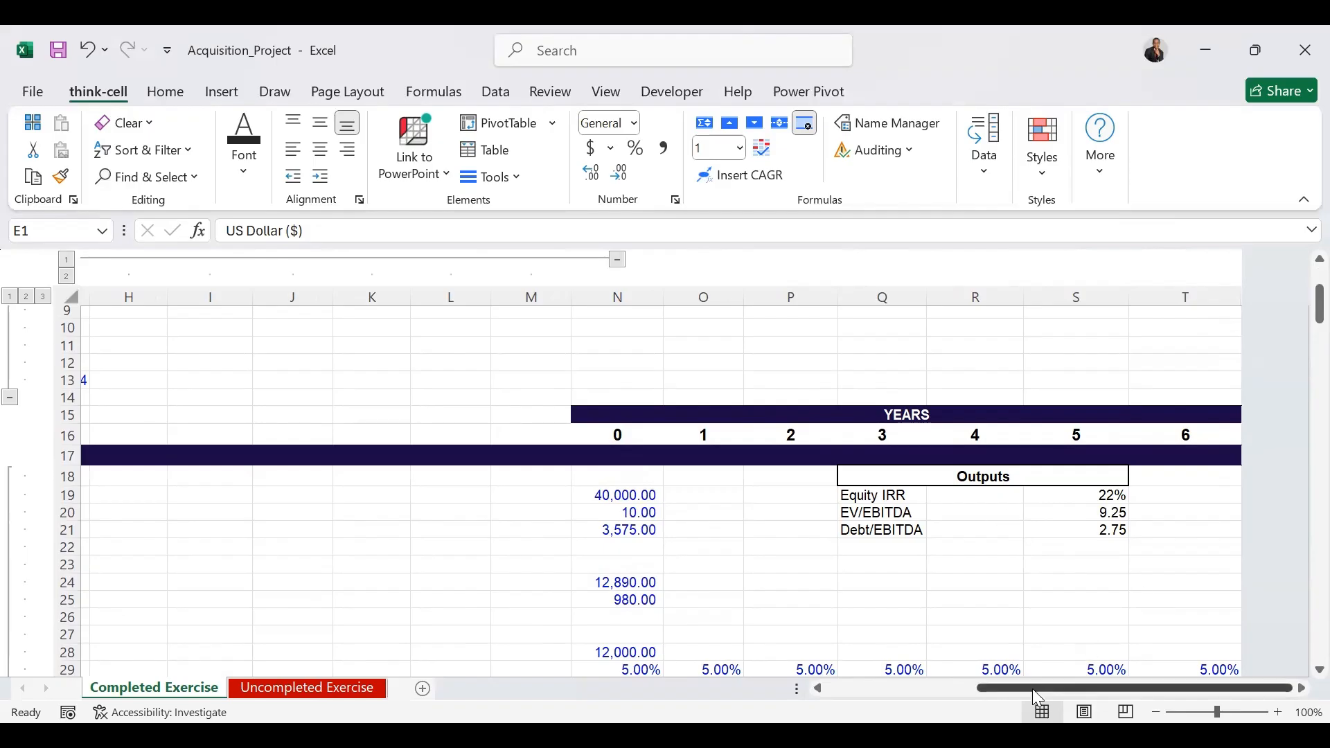
pyautogui.moveTo(1033, 698); pyautogui.dragTo(881, 696)
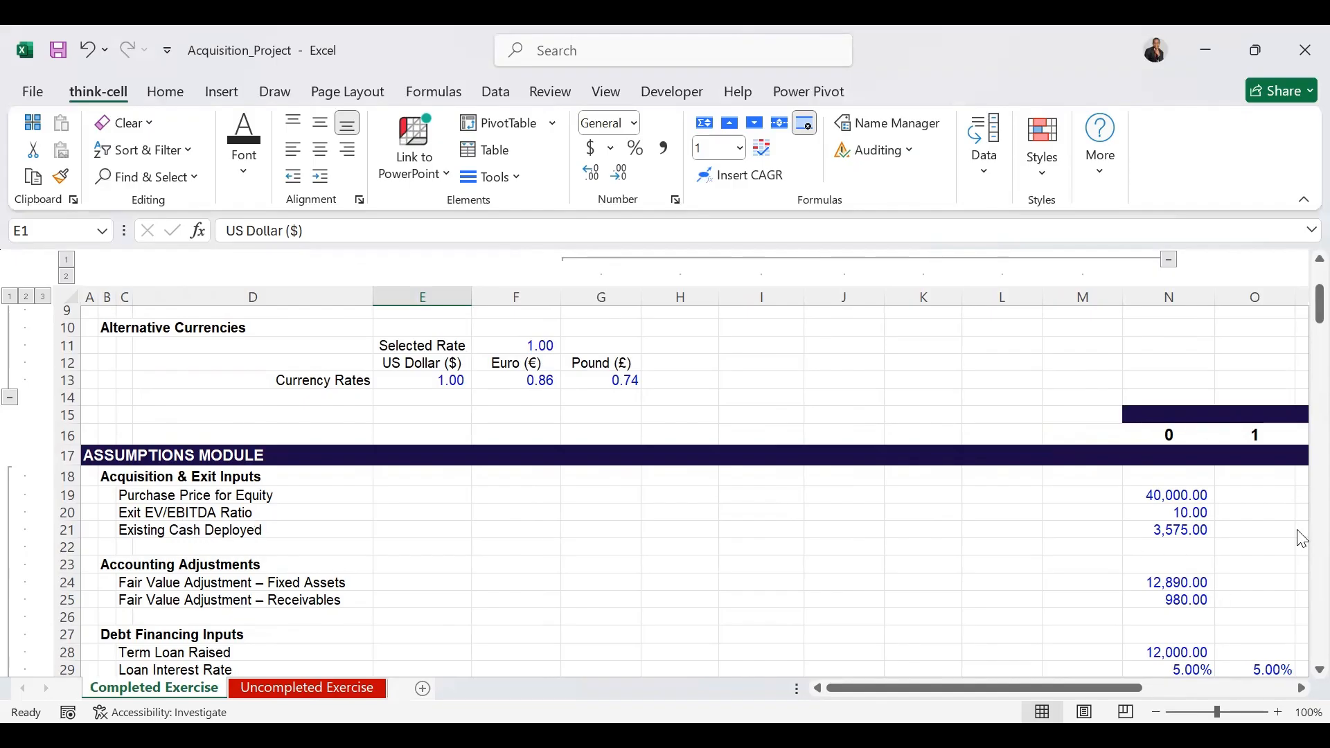
pyautogui.moveTo(1300, 316); pyautogui.dragTo(1300, 356)
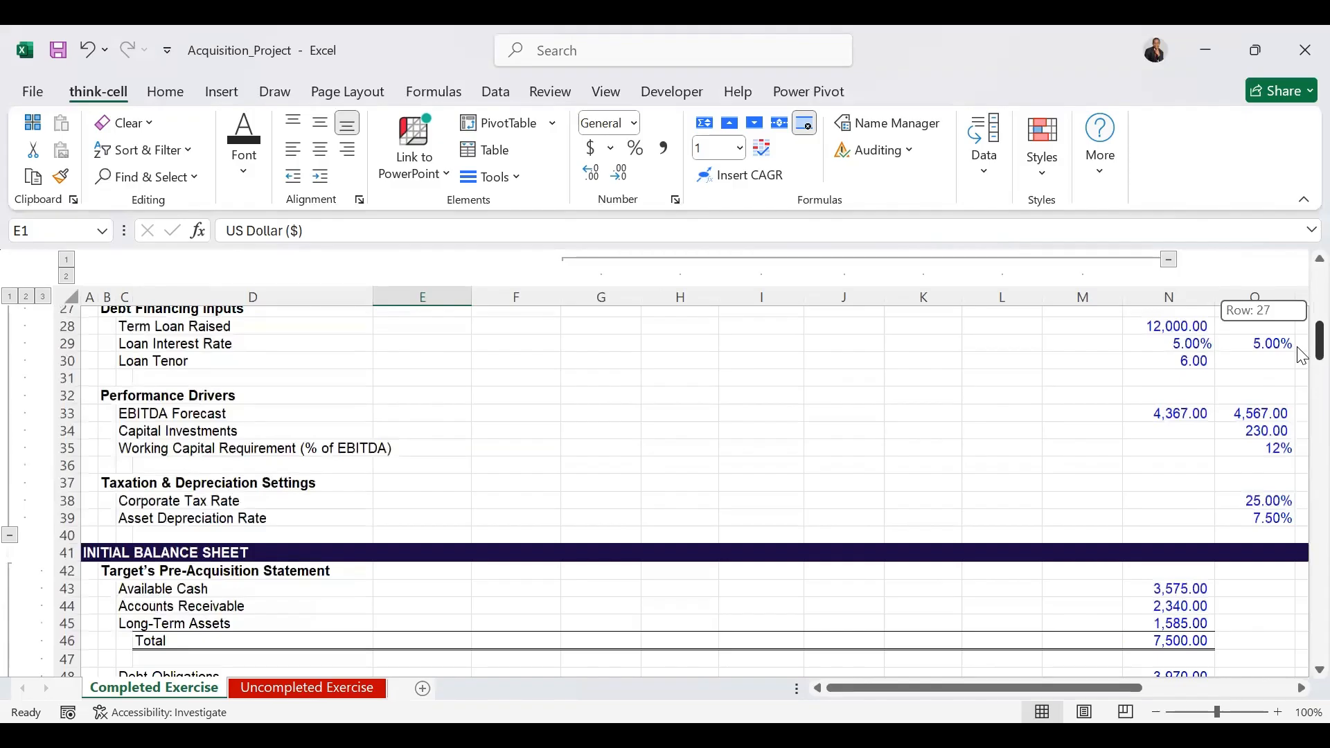
pyautogui.moveTo(1300, 355); pyautogui.dragTo(1300, 380)
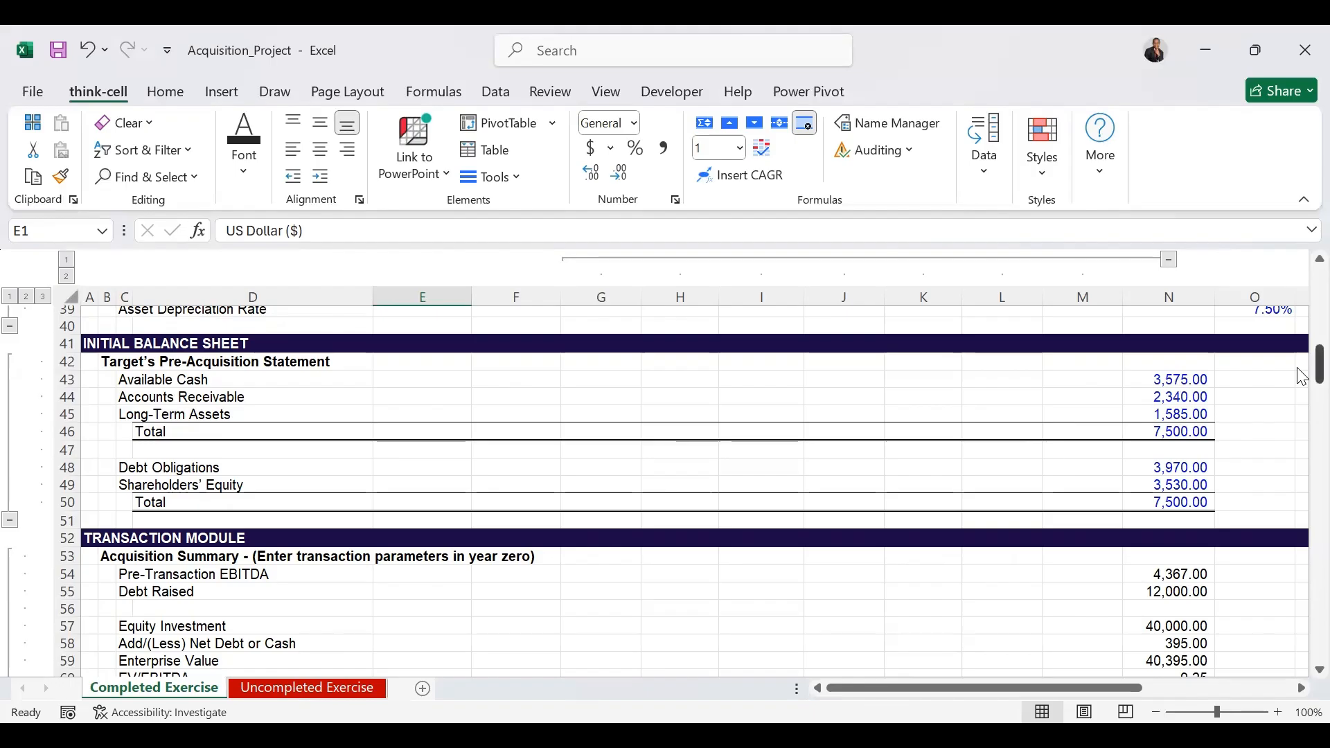
pyautogui.moveTo(1300, 376); pyautogui.dragTo(1301, 312)
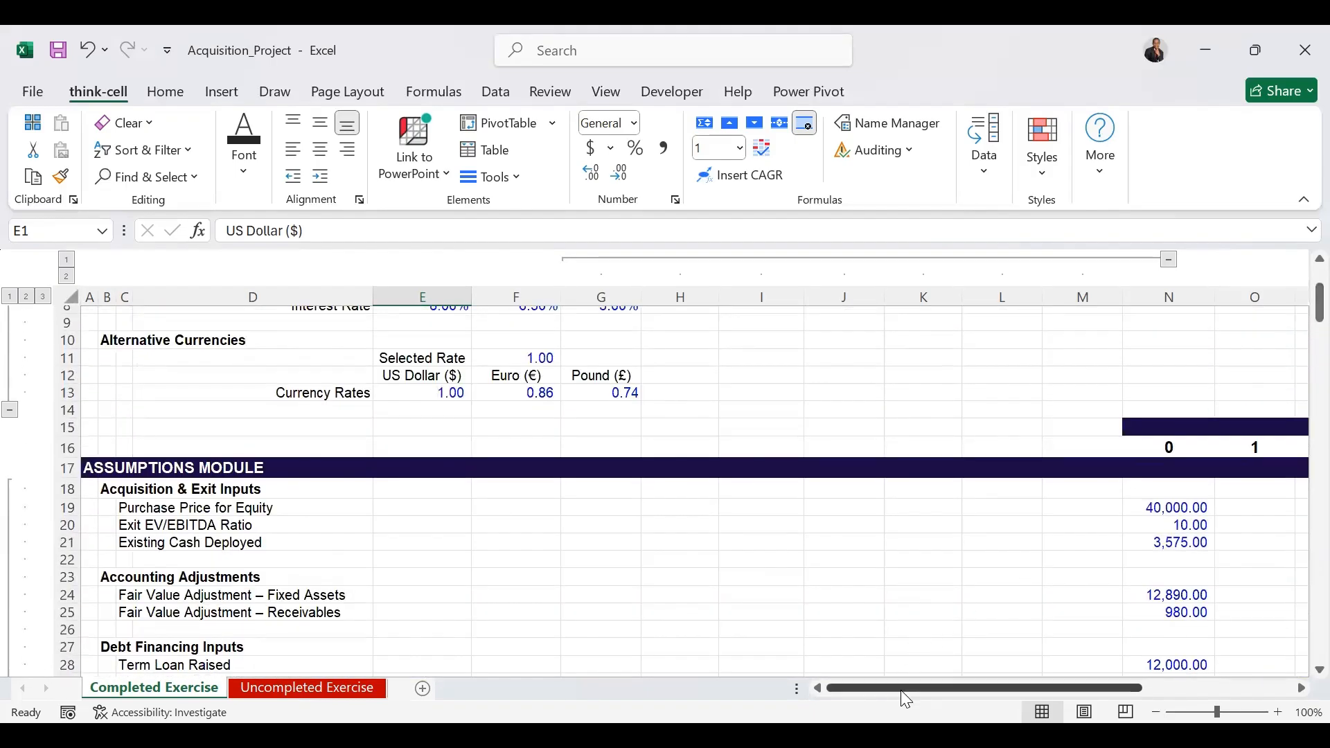
pyautogui.moveTo(900, 691); pyautogui.dragTo(950, 689)
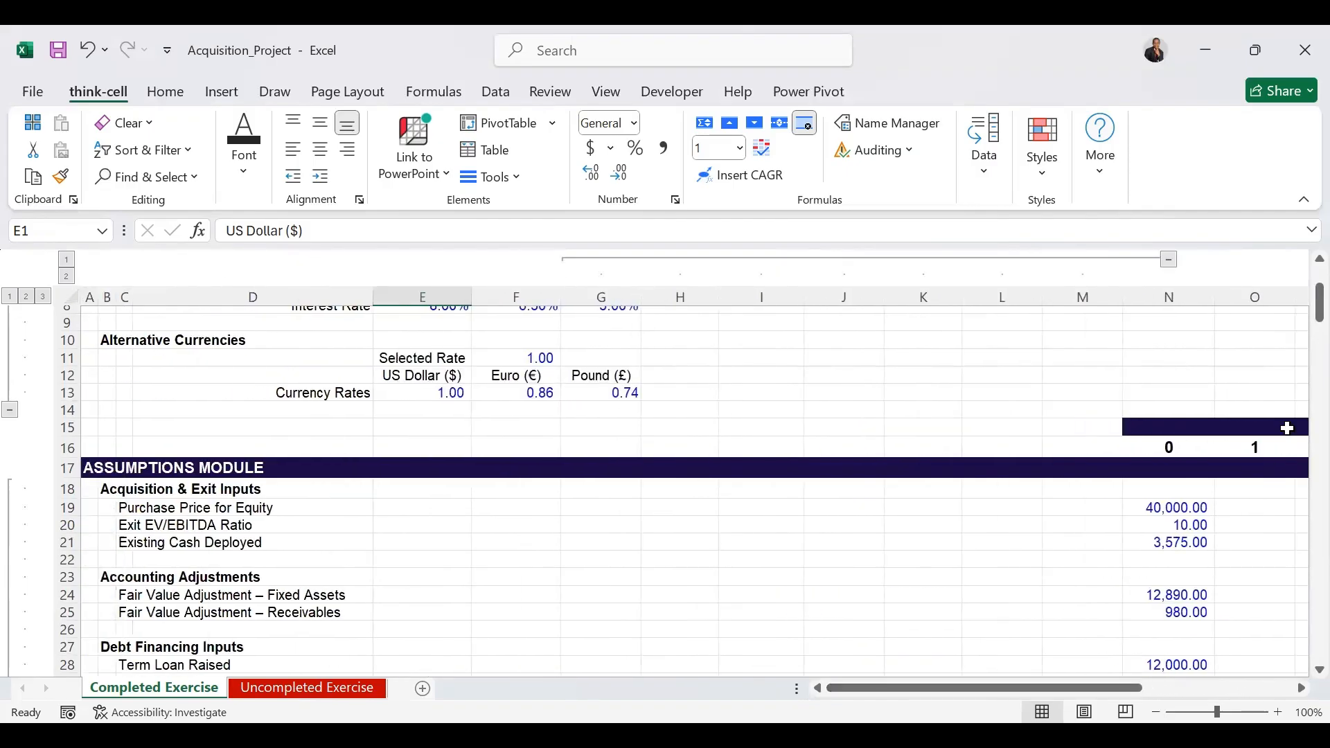
# Inspect the formulas behind Pre-Transaction EBITDA and Debt Raised in the Transaction Module's acquisition summary.
pyautogui.moveTo(1300, 312); pyautogui.dragTo(1301, 389)
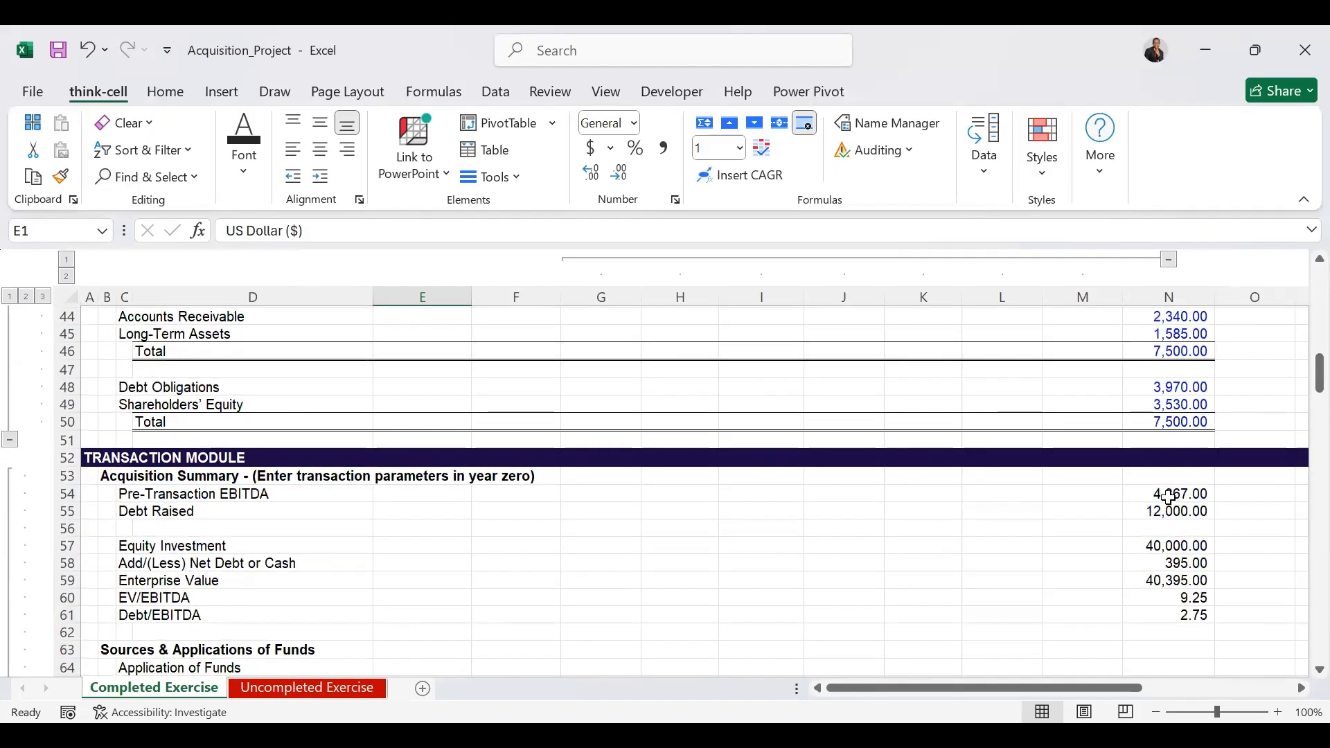
pyautogui.click(1168, 497)
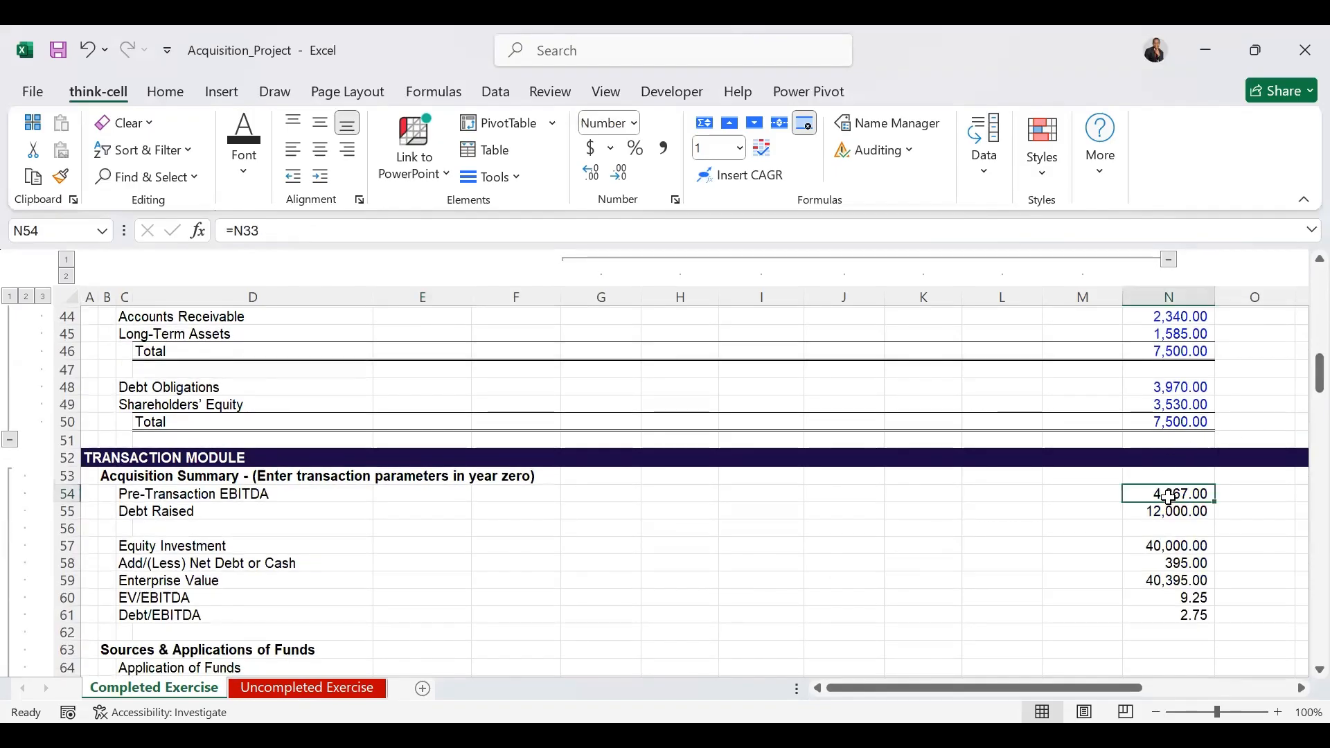
pyautogui.click(1167, 513)
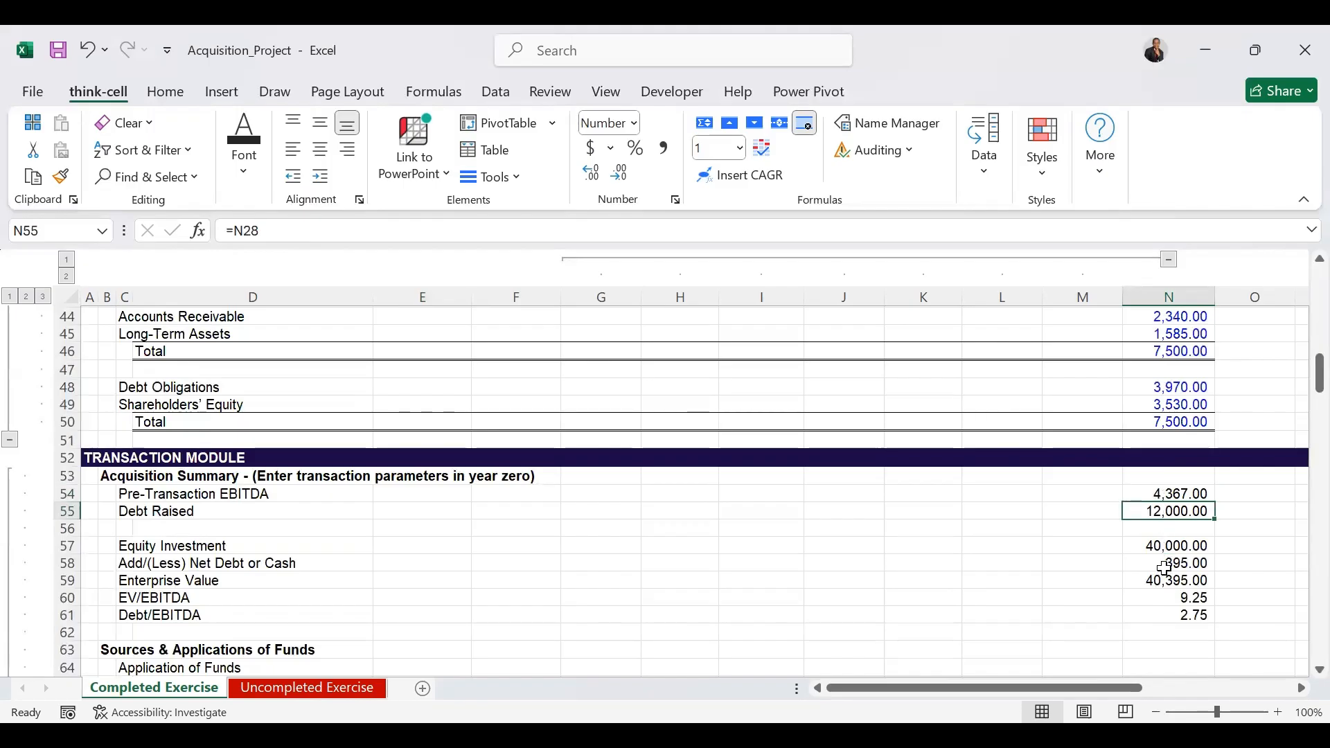
# Review the Sources & Applications of Funds, Goodwill Analysis and Pro-Forma Balance Sheet sections of the Transaction Module.
pyautogui.moveTo(1301, 381); pyautogui.dragTo(1301, 406)
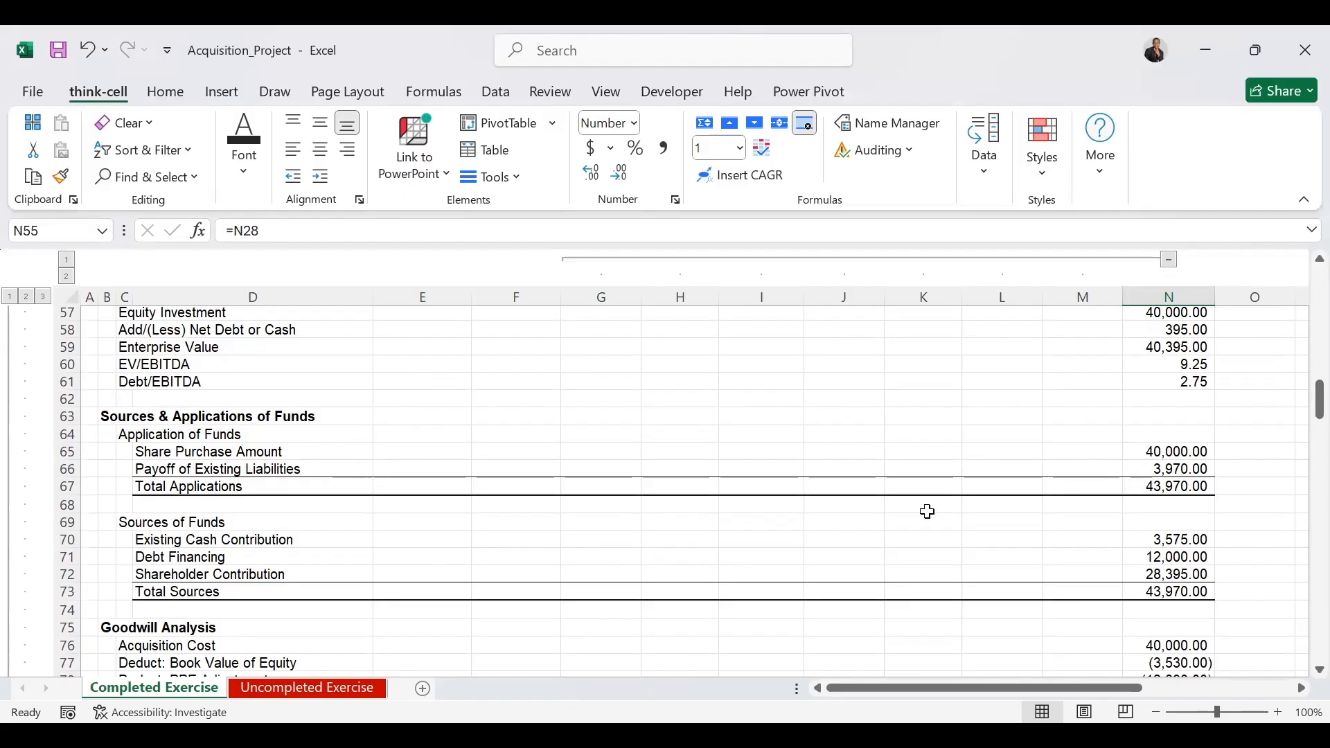
pyautogui.moveTo(1301, 409); pyautogui.dragTo(1299, 425)
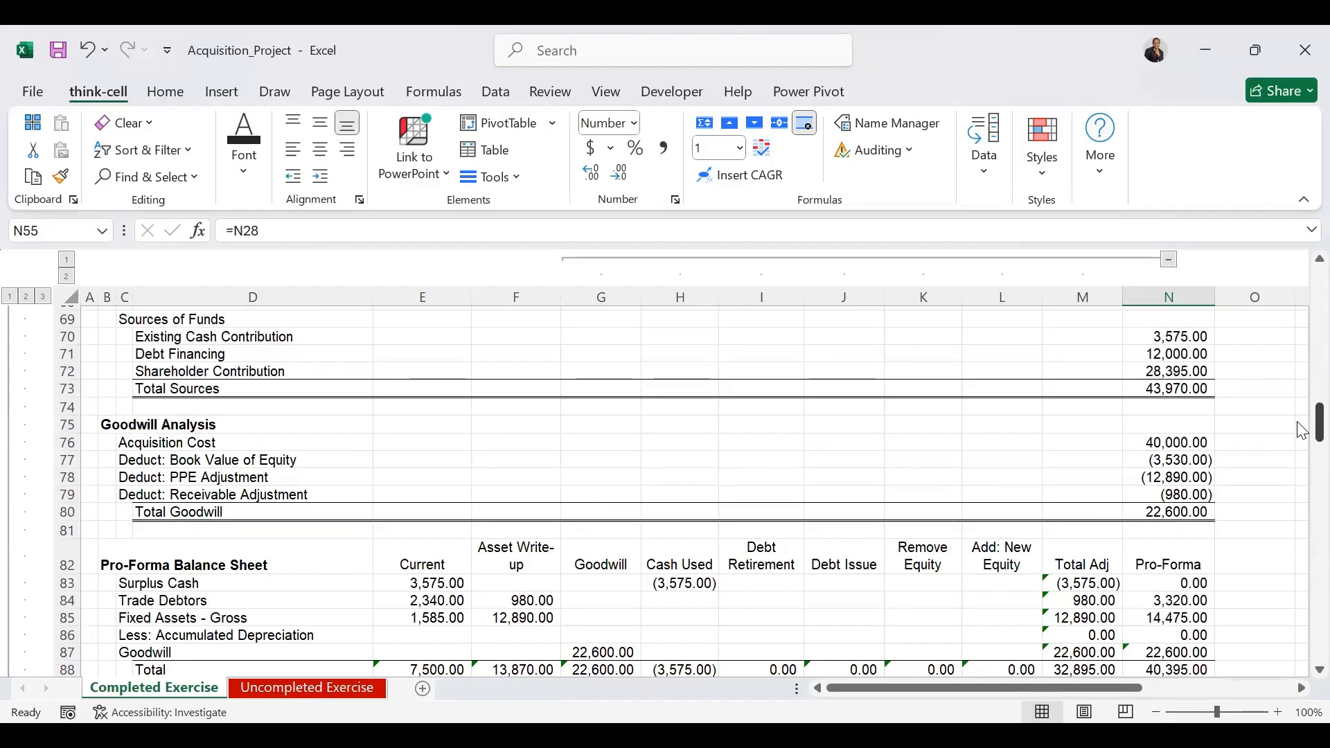
pyautogui.moveTo(1301, 431); pyautogui.dragTo(1301, 441)
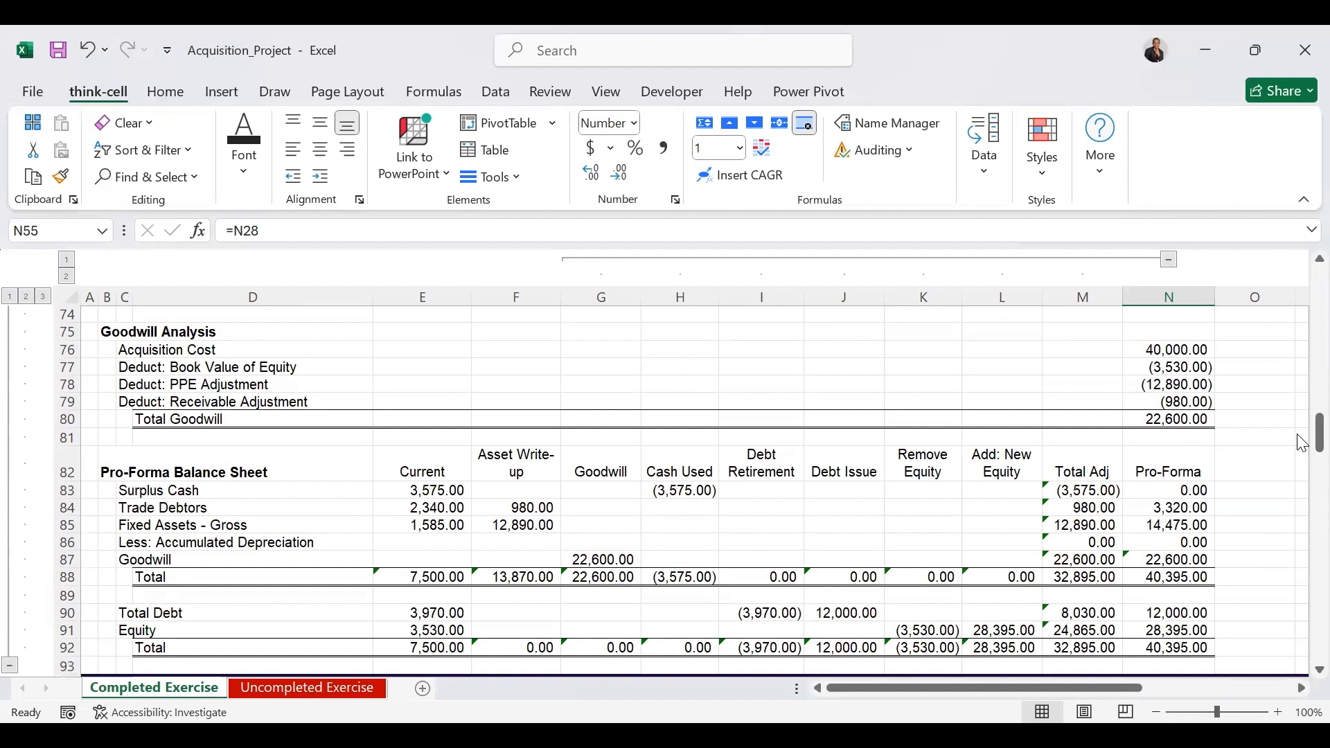
pyautogui.moveTo(1297, 440); pyautogui.dragTo(1297, 435)
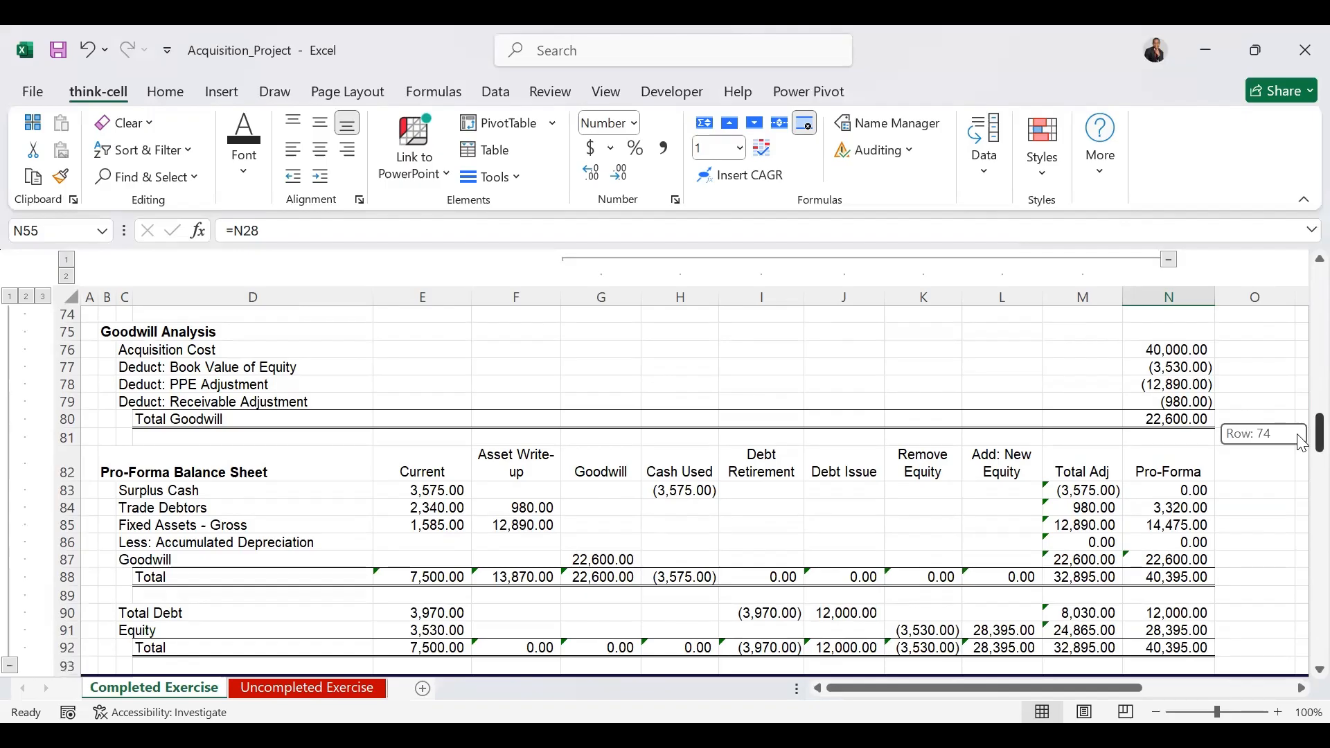
pyautogui.moveTo(1300, 444); pyautogui.dragTo(1301, 447)
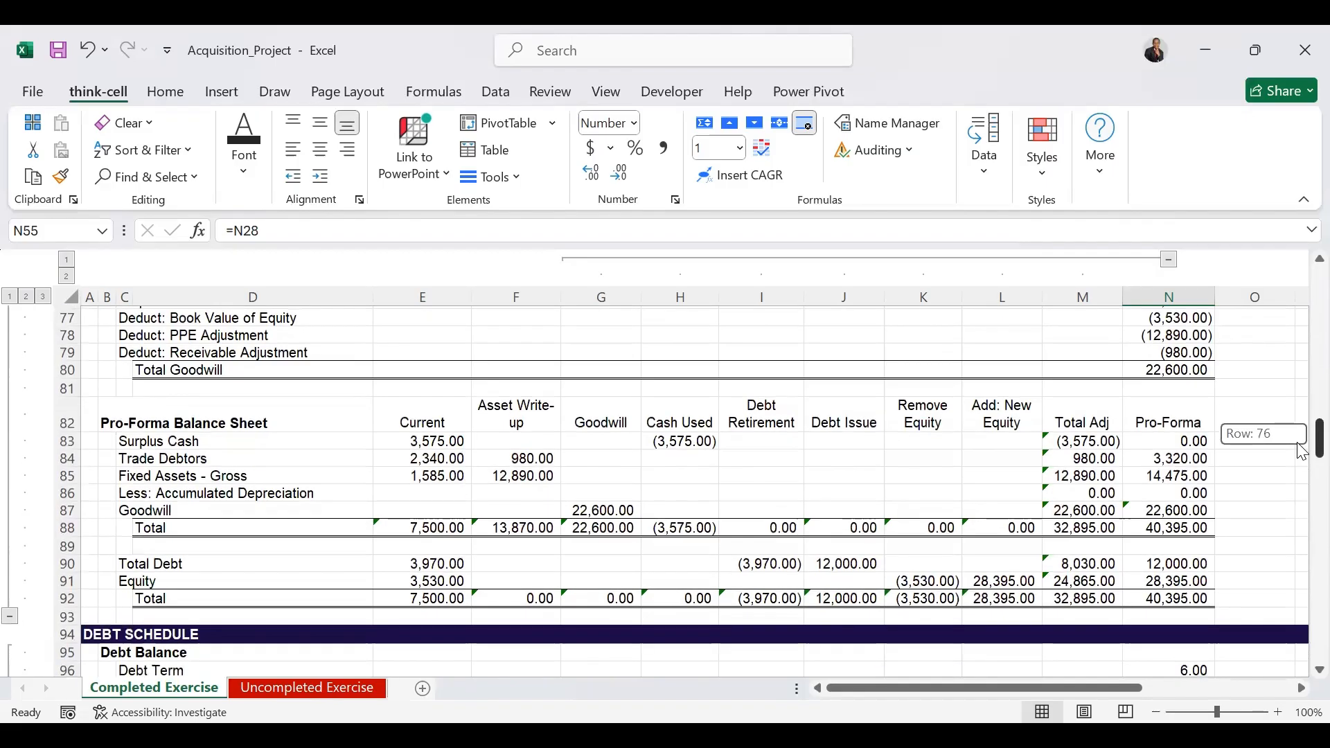
pyautogui.moveTo(1301, 451); pyautogui.dragTo(1301, 454)
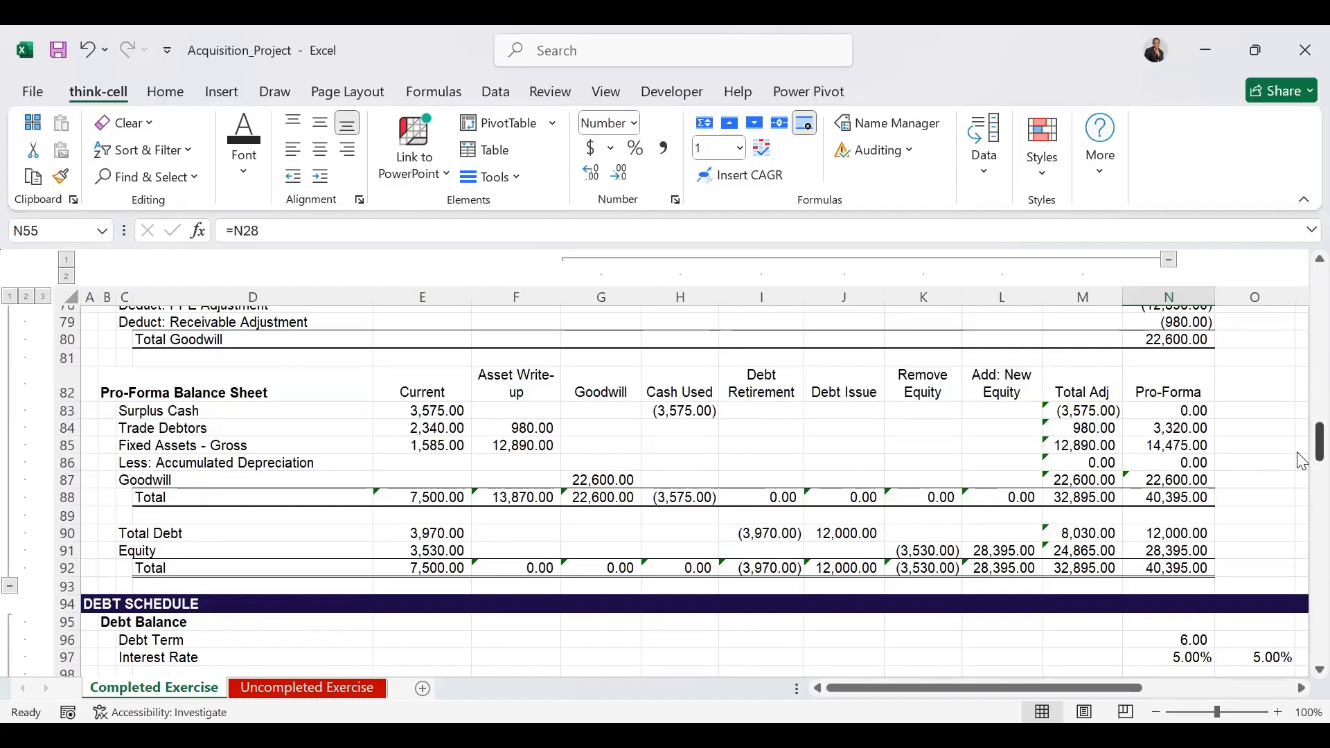
# Review the Debt Schedule and the Working Module, including working capital, terminal proceeds, plant balance and depreciation.
pyautogui.moveTo(1300, 459); pyautogui.dragTo(1300, 480)
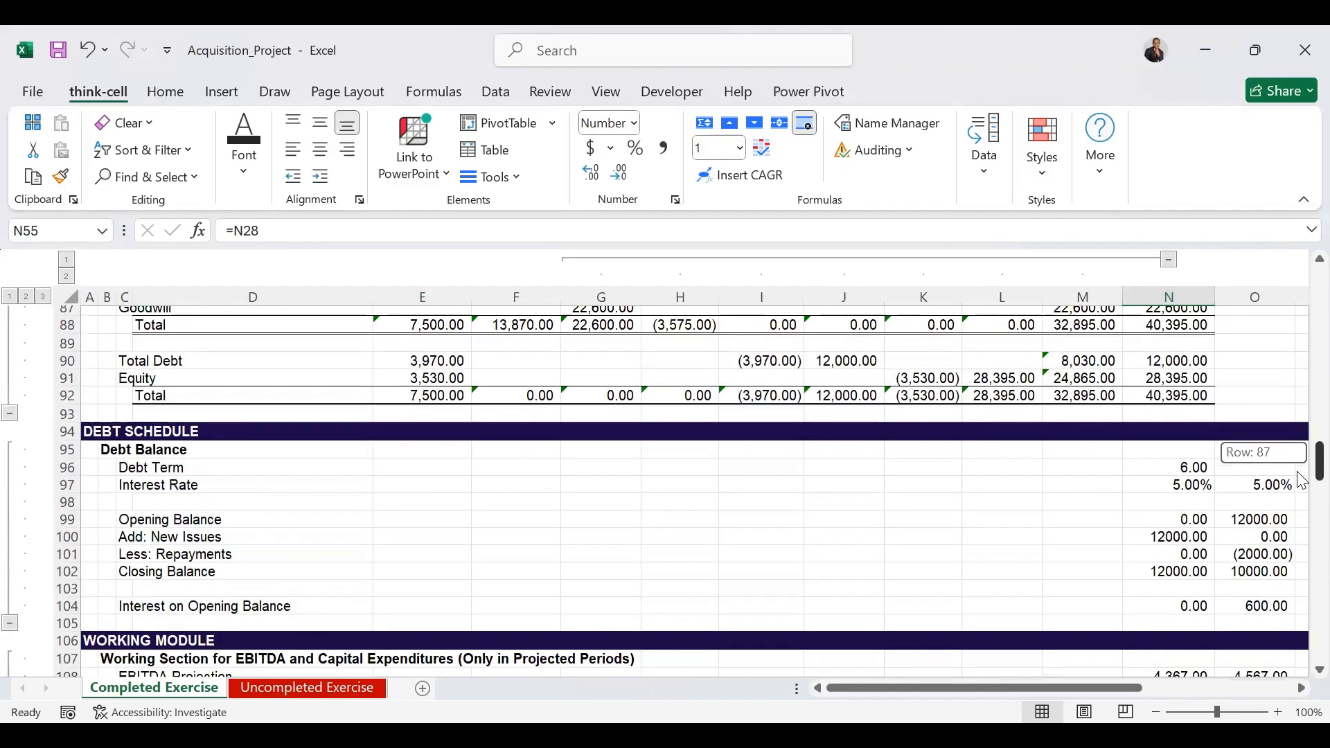
pyautogui.moveTo(1300, 480); pyautogui.dragTo(1301, 491)
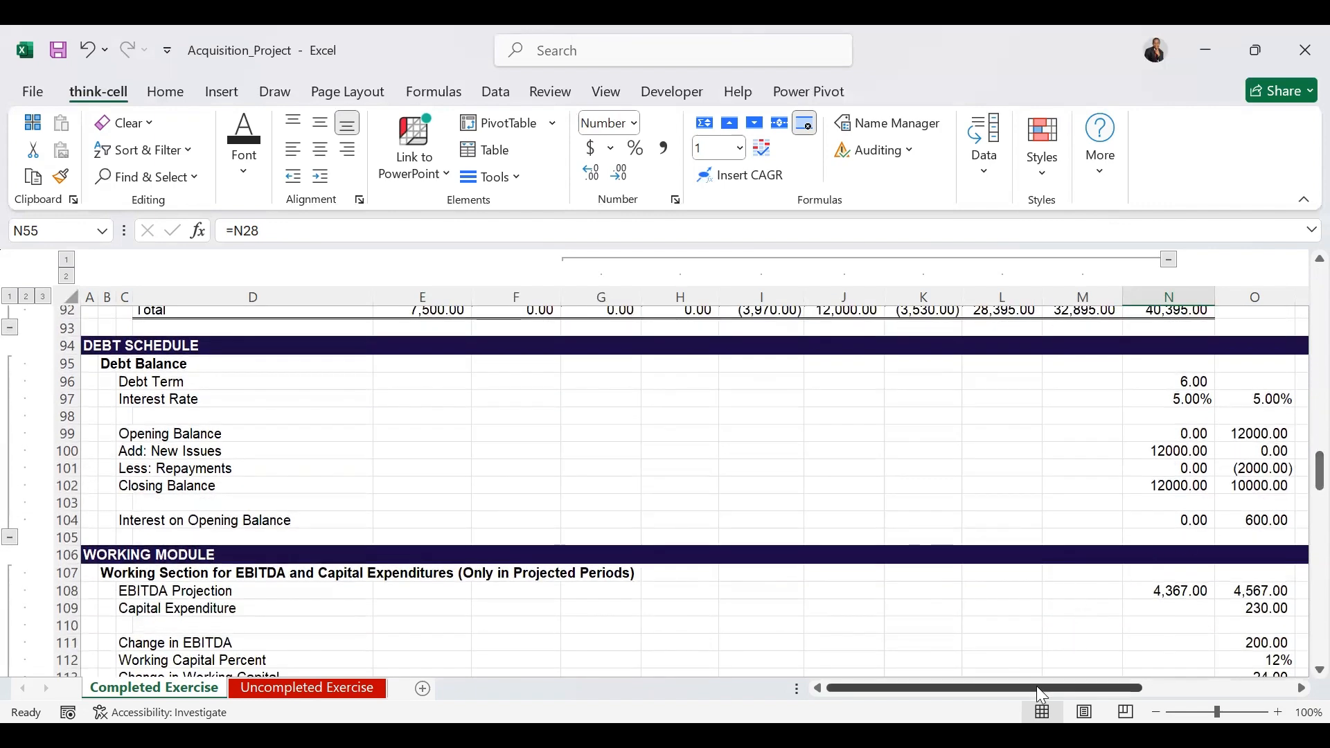
pyautogui.moveTo(1015, 689); pyautogui.dragTo(904, 682)
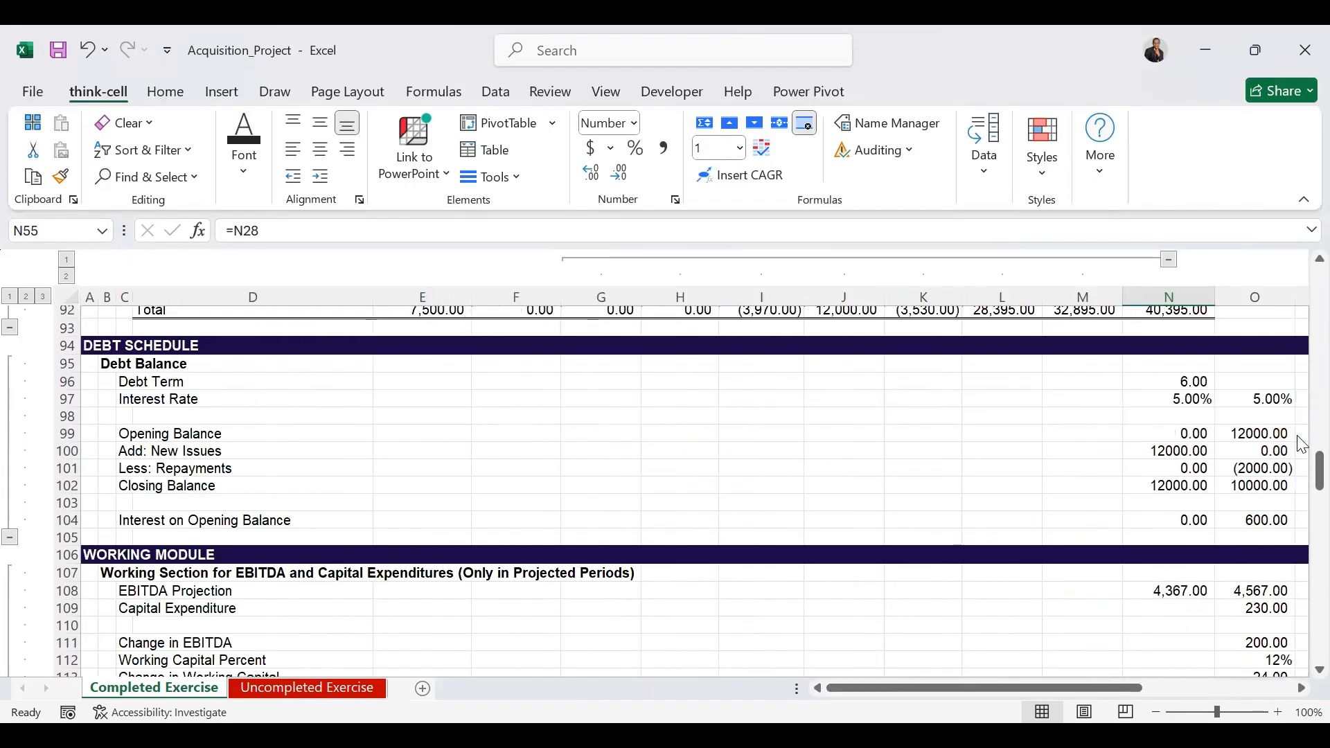
pyautogui.moveTo(1318, 469); pyautogui.dragTo(1302, 498)
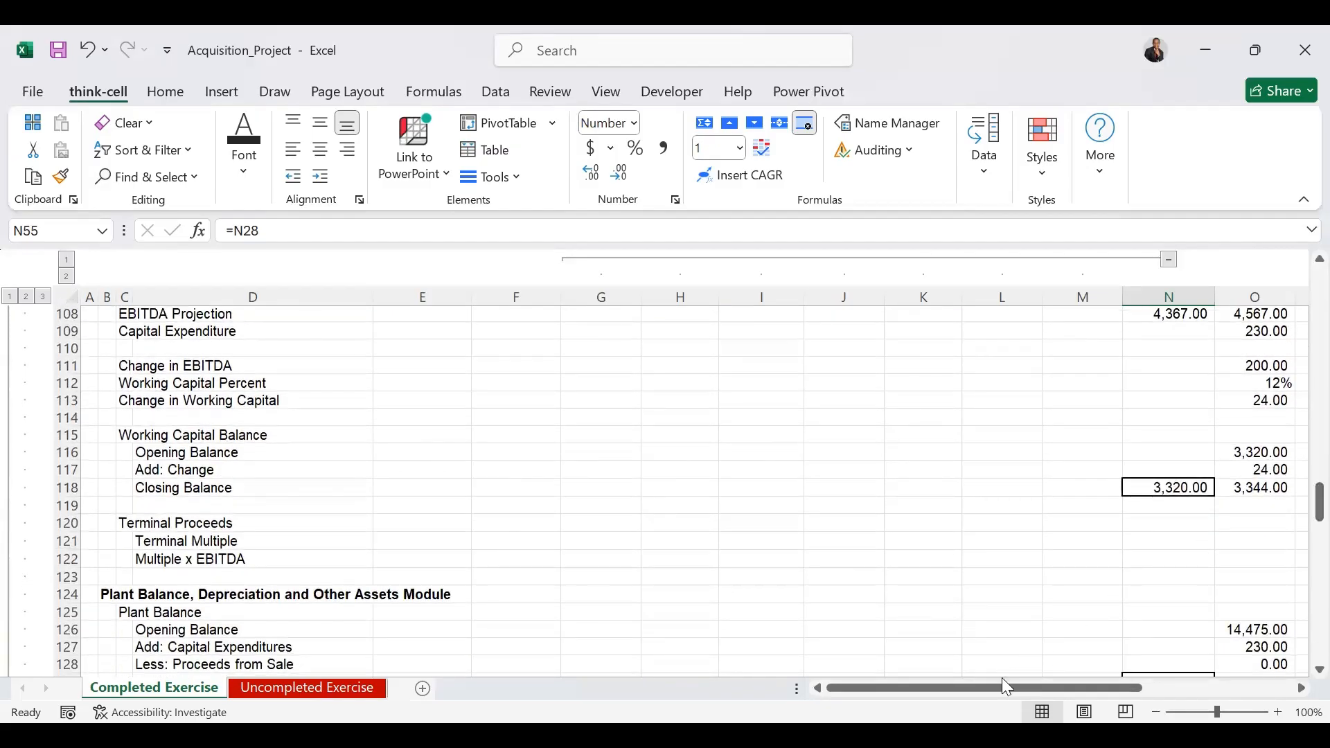
pyautogui.moveTo(987, 689); pyautogui.dragTo(976, 656)
pyautogui.moveTo(1299, 496); pyautogui.dragTo(1301, 521)
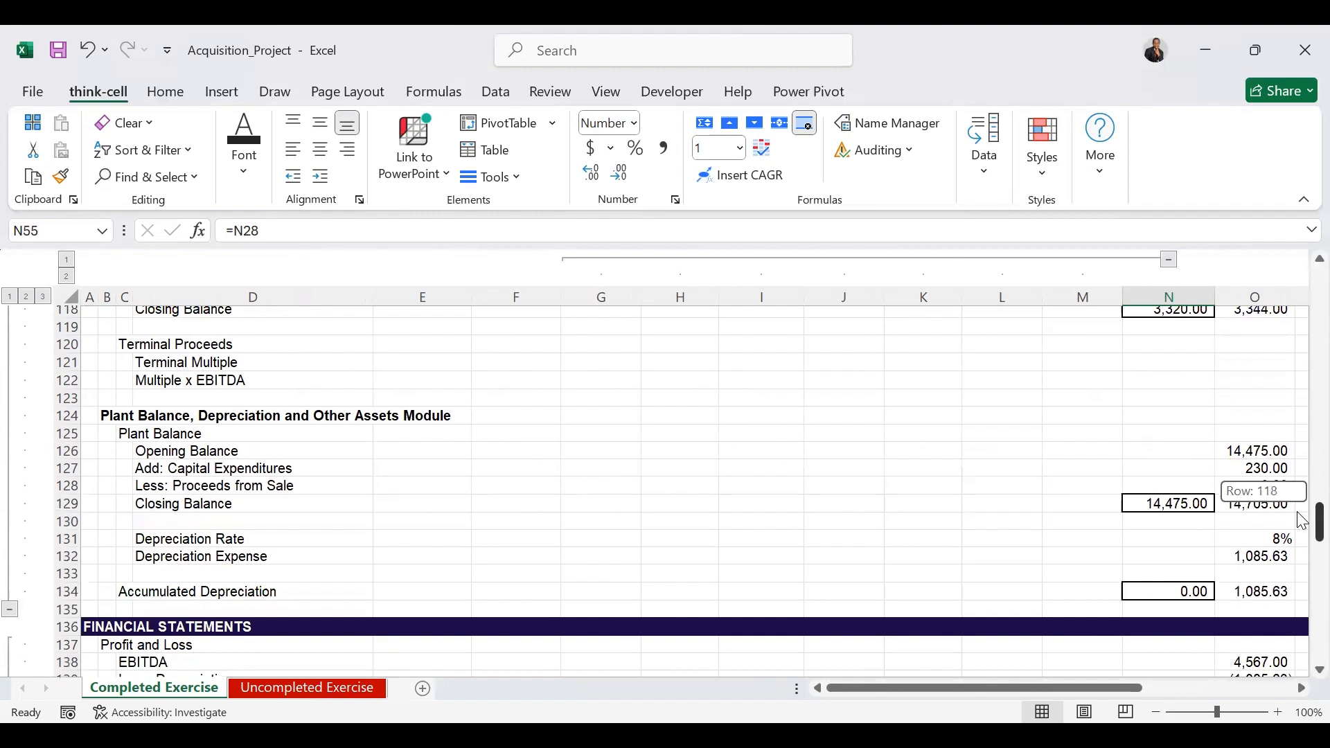
pyautogui.moveTo(1301, 521); pyautogui.dragTo(1300, 520)
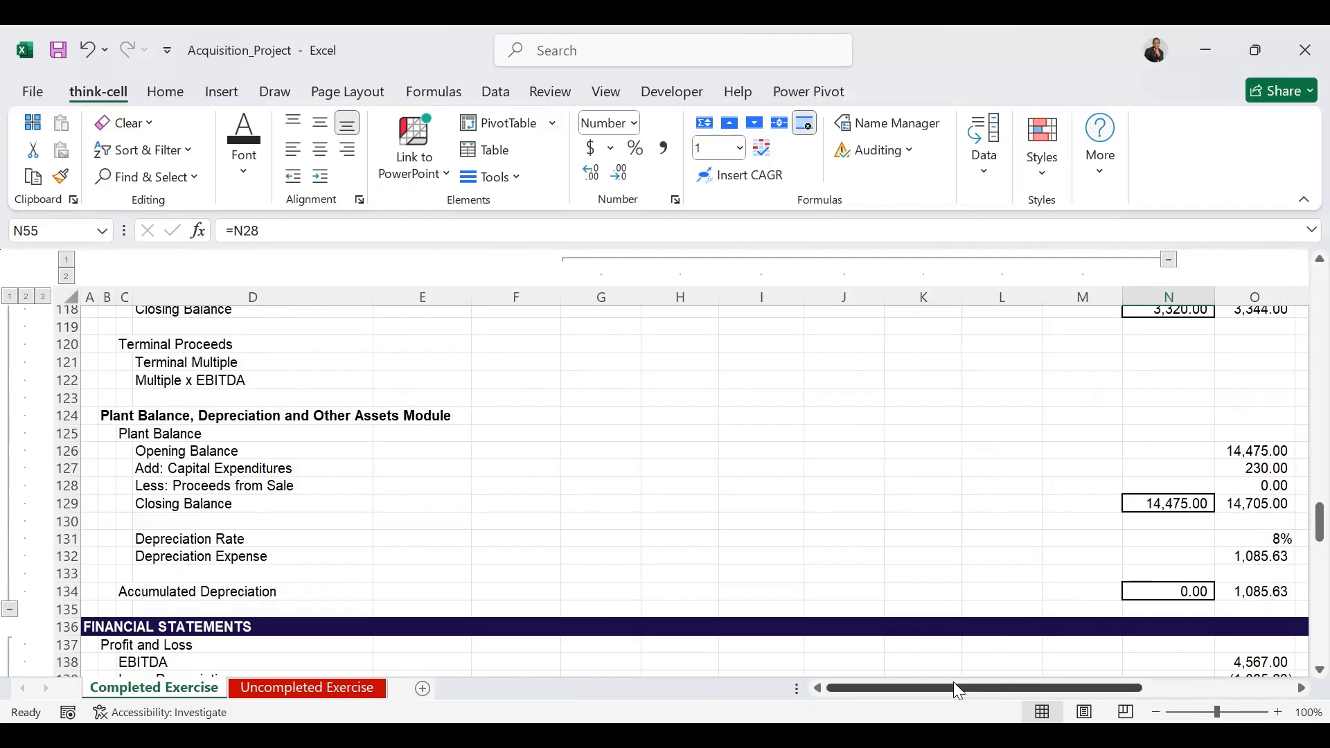
pyautogui.moveTo(955, 691); pyautogui.dragTo(954, 690)
# Review the Financial Statements from Profit and Loss to the Balance Sheet, including the Balance Check across all years.
pyautogui.moveTo(1302, 523); pyautogui.dragTo(1302, 558)
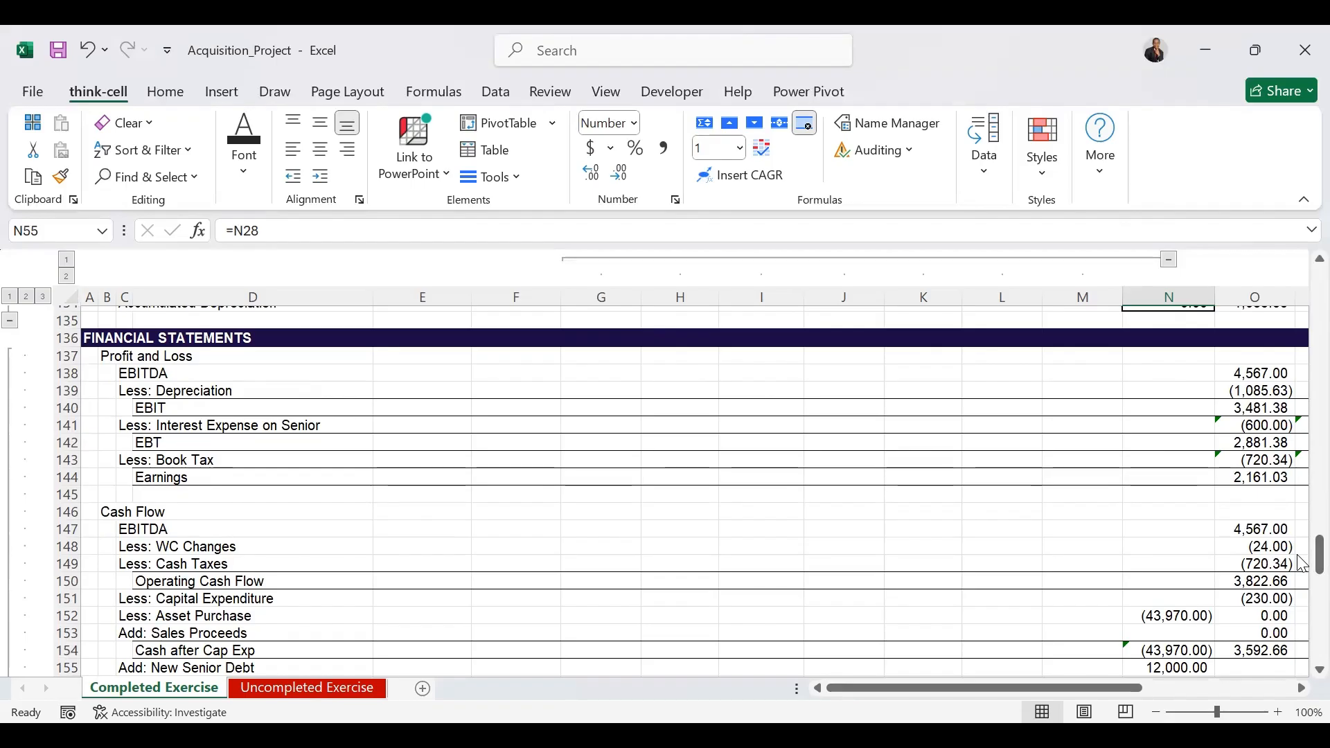
pyautogui.moveTo(1302, 561); pyautogui.dragTo(1301, 594)
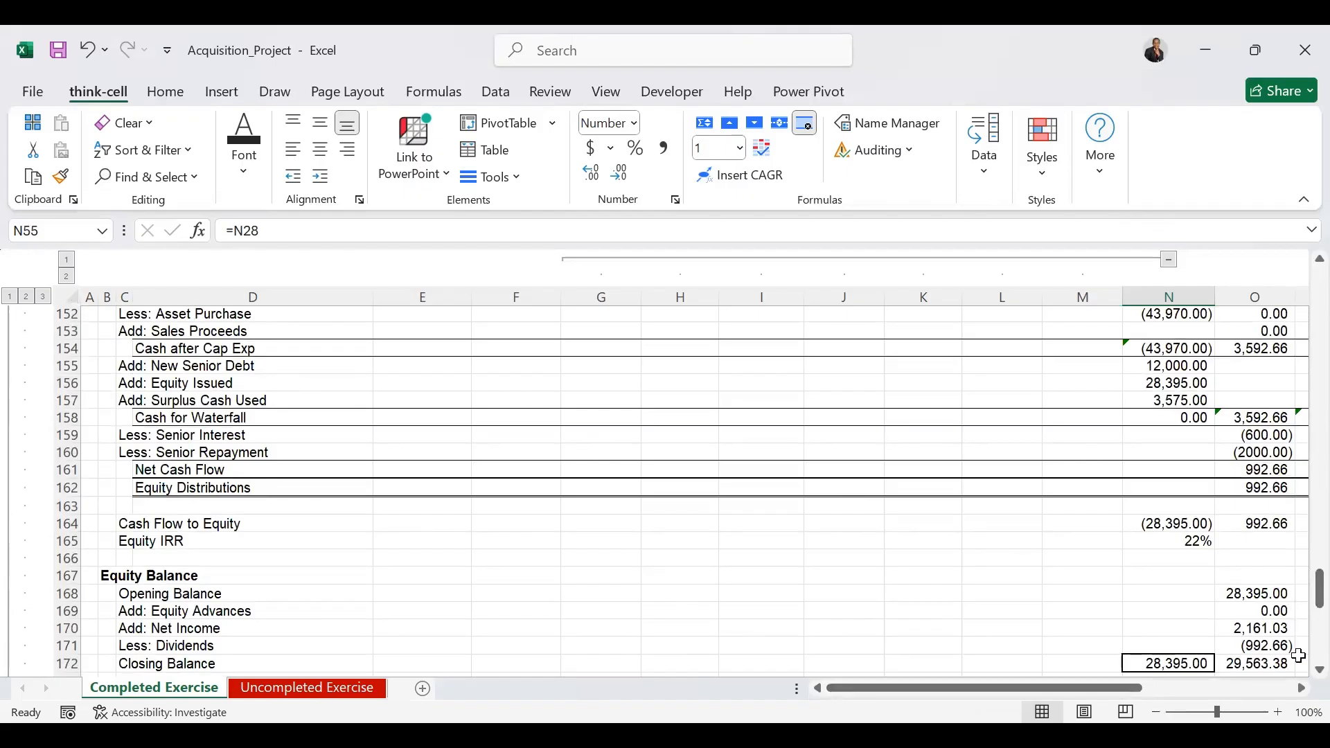
pyautogui.moveTo(1300, 602); pyautogui.dragTo(1301, 644)
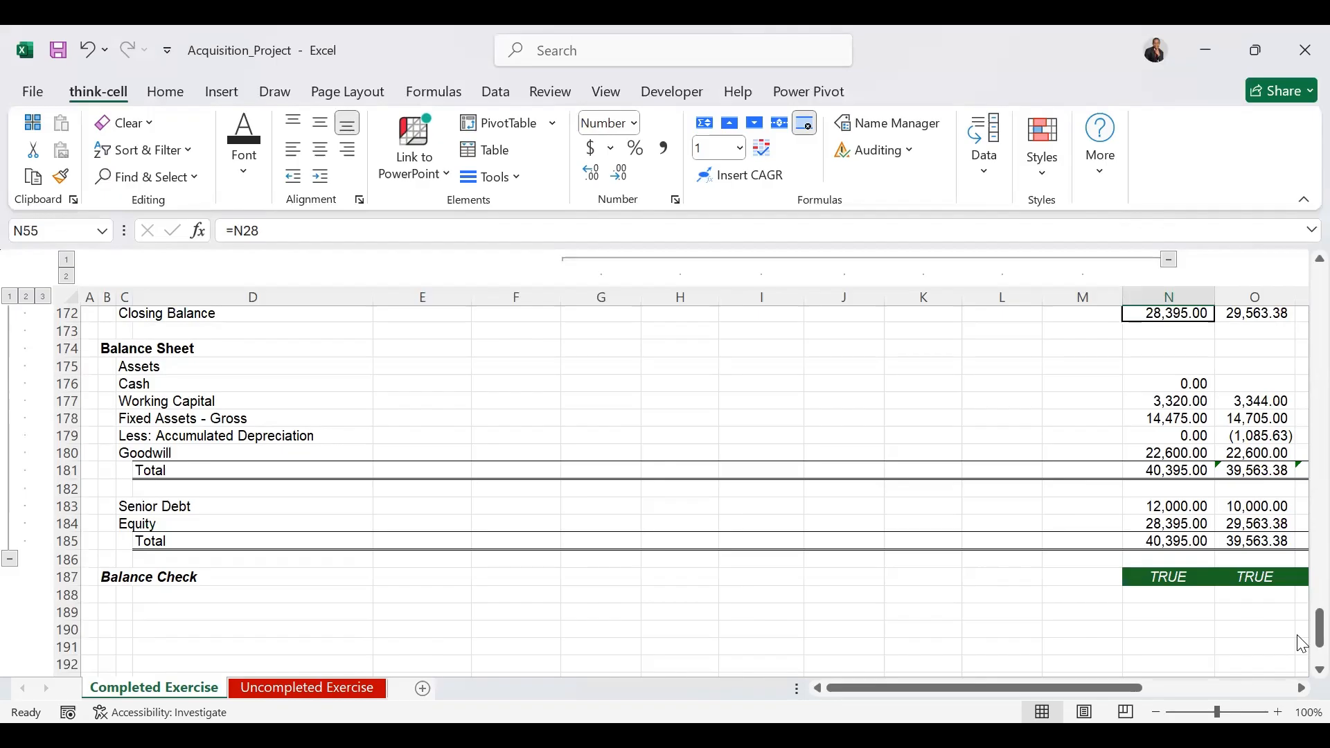
pyautogui.moveTo(1032, 689); pyautogui.dragTo(1205, 690)
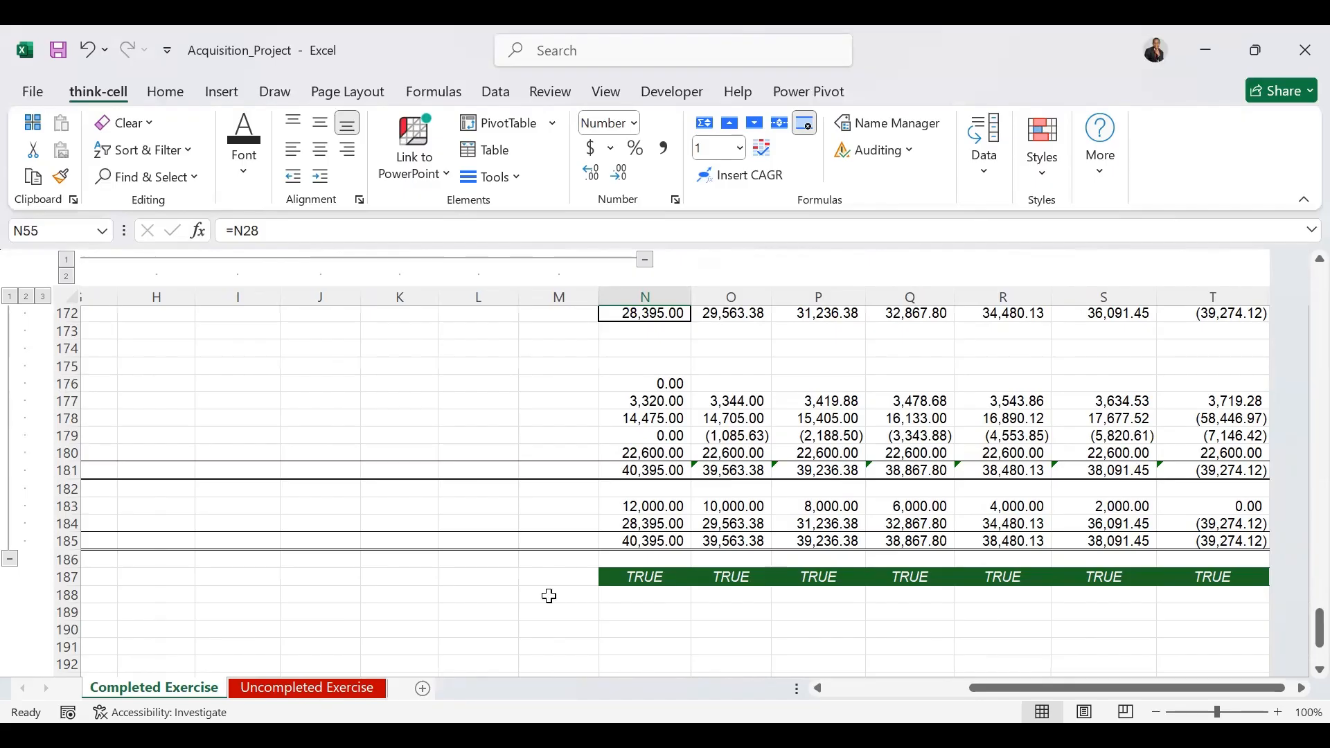
# Compare the blank Uncompleted Exercise template down to its Balance Check row with the Completed Exercise sheet.
pyautogui.click(324, 690)
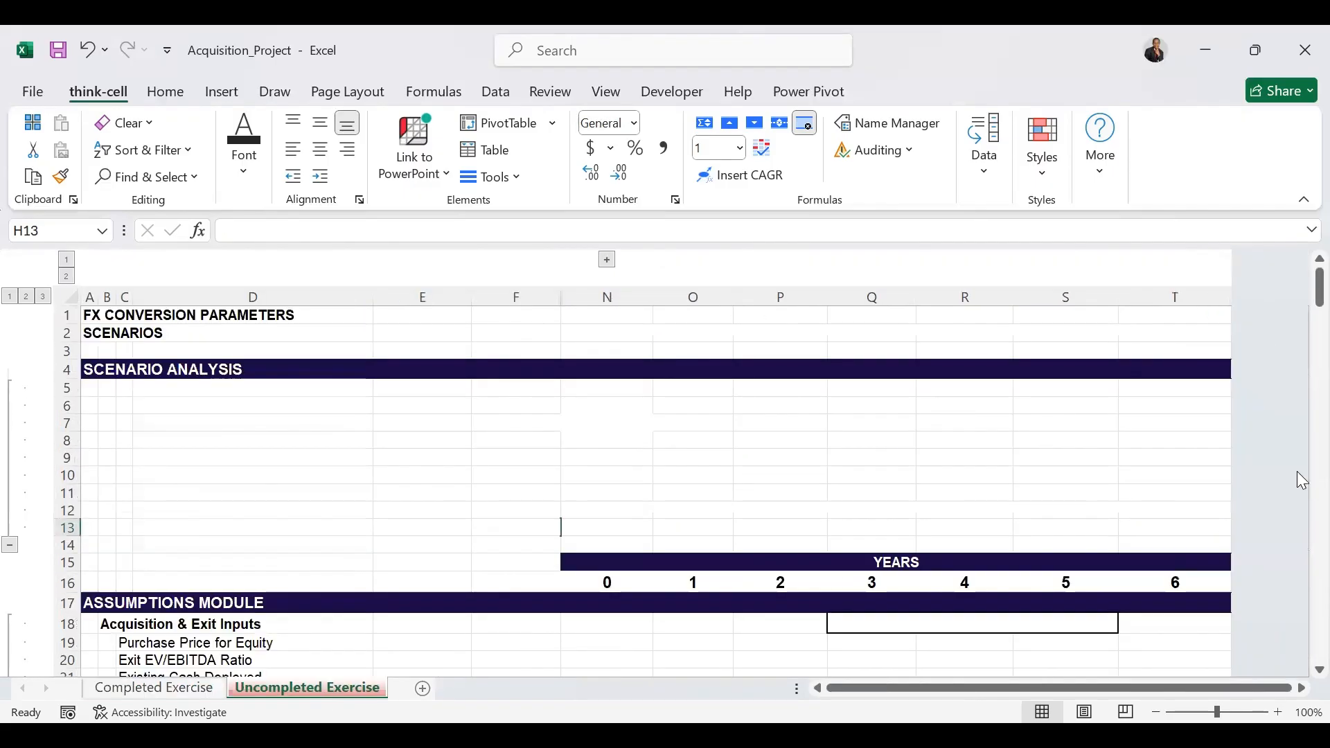
pyautogui.moveTo(1300, 305); pyautogui.dragTo(1300, 660)
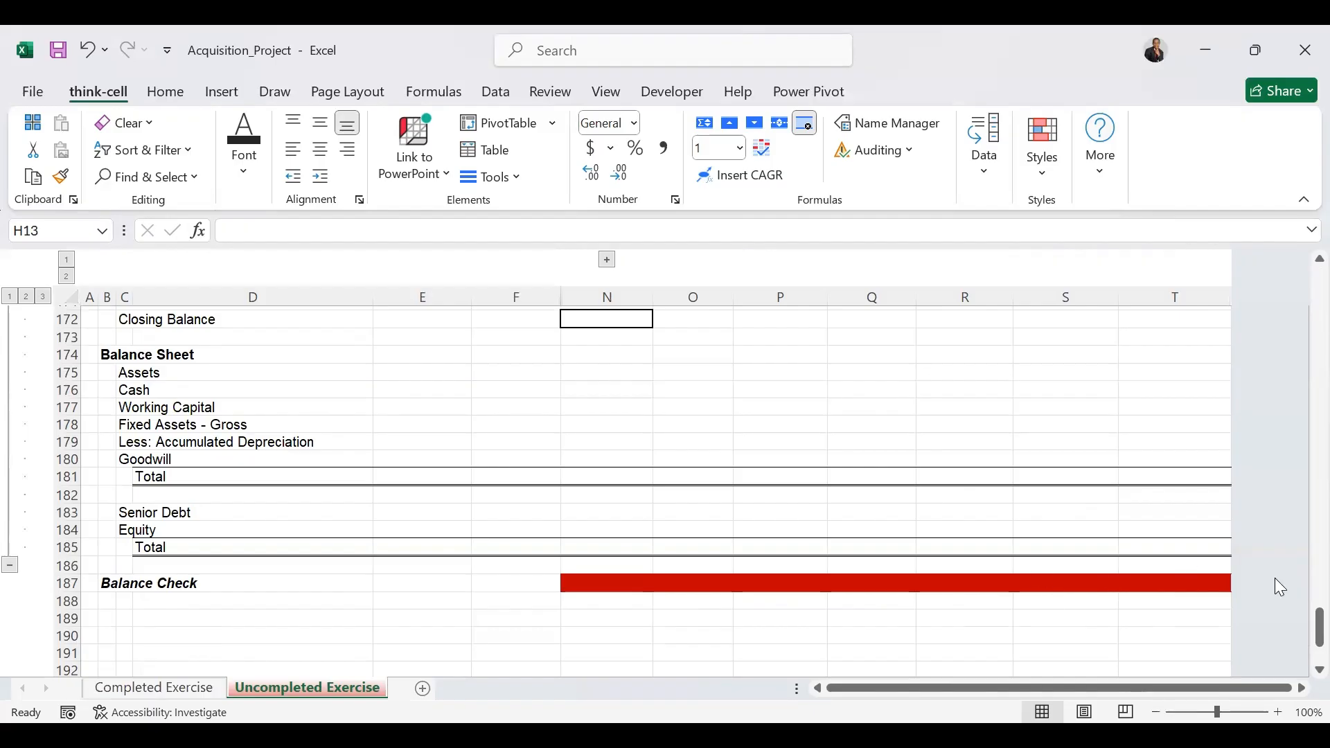
pyautogui.click(154, 688)
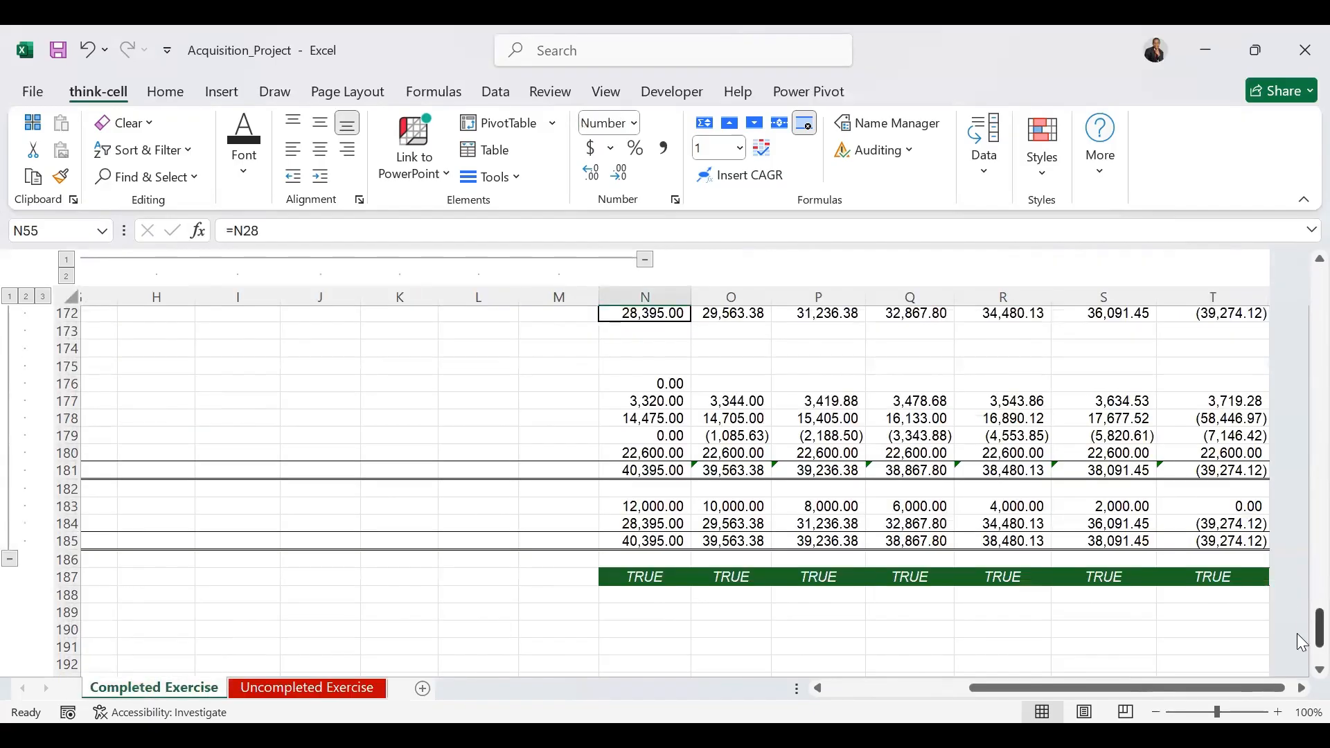
pyautogui.moveTo(1318, 631); pyautogui.dragTo(1300, 275)
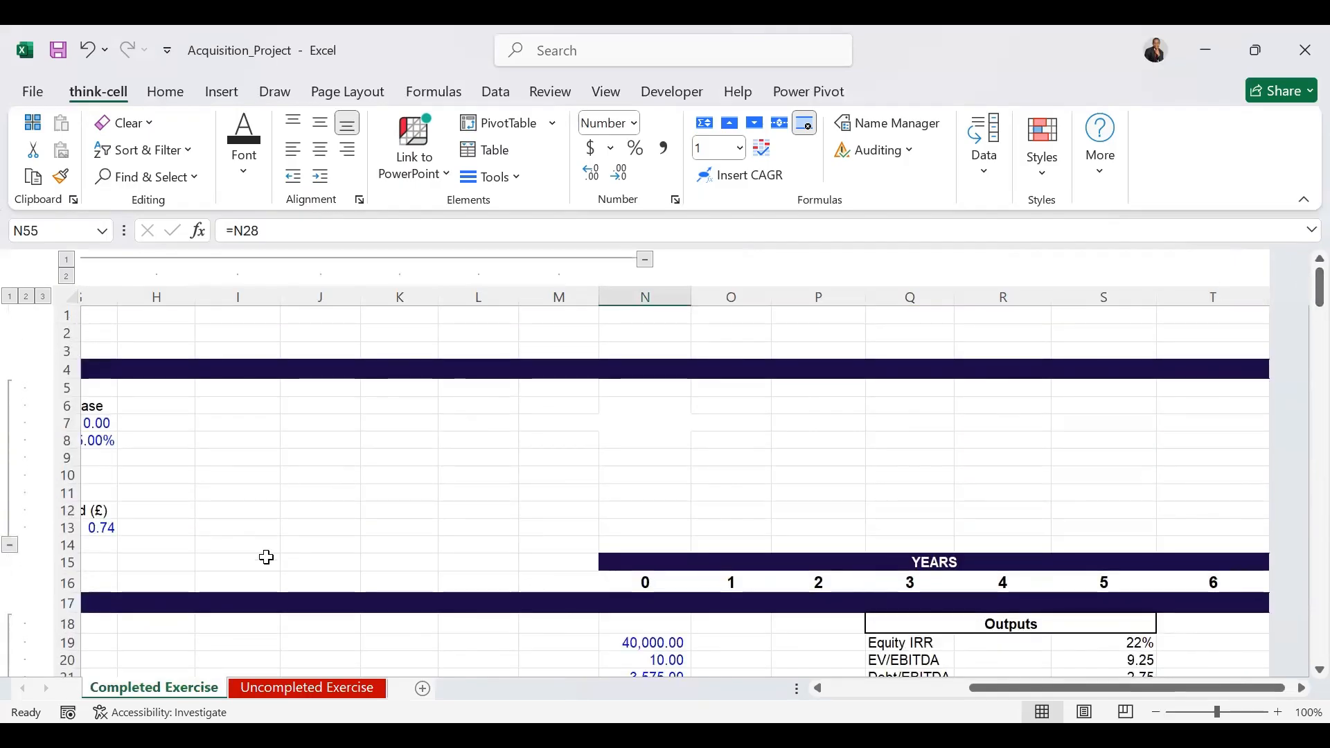
# Return to the start of the Uncompleted Exercise sheet and expand its grouped columns G to M.
pyautogui.click(291, 693)
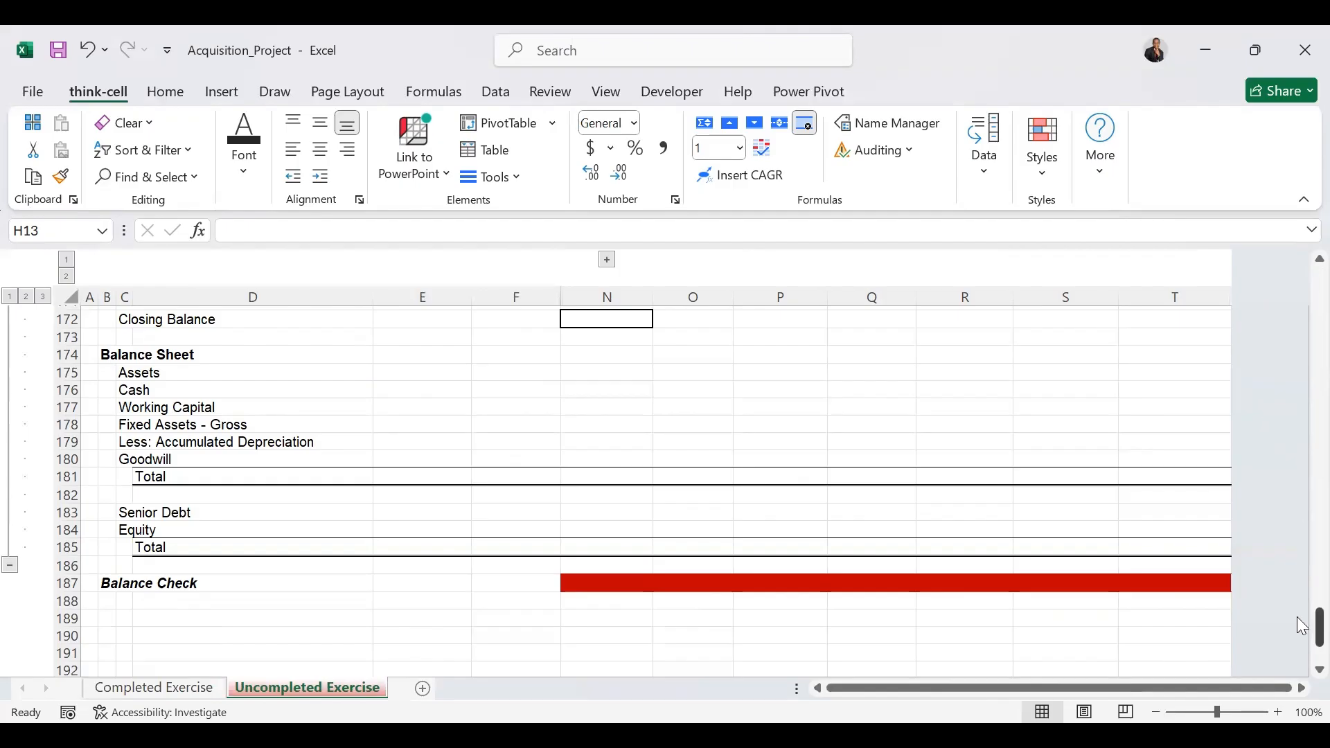
pyautogui.moveTo(1320, 623); pyautogui.dragTo(1300, 270)
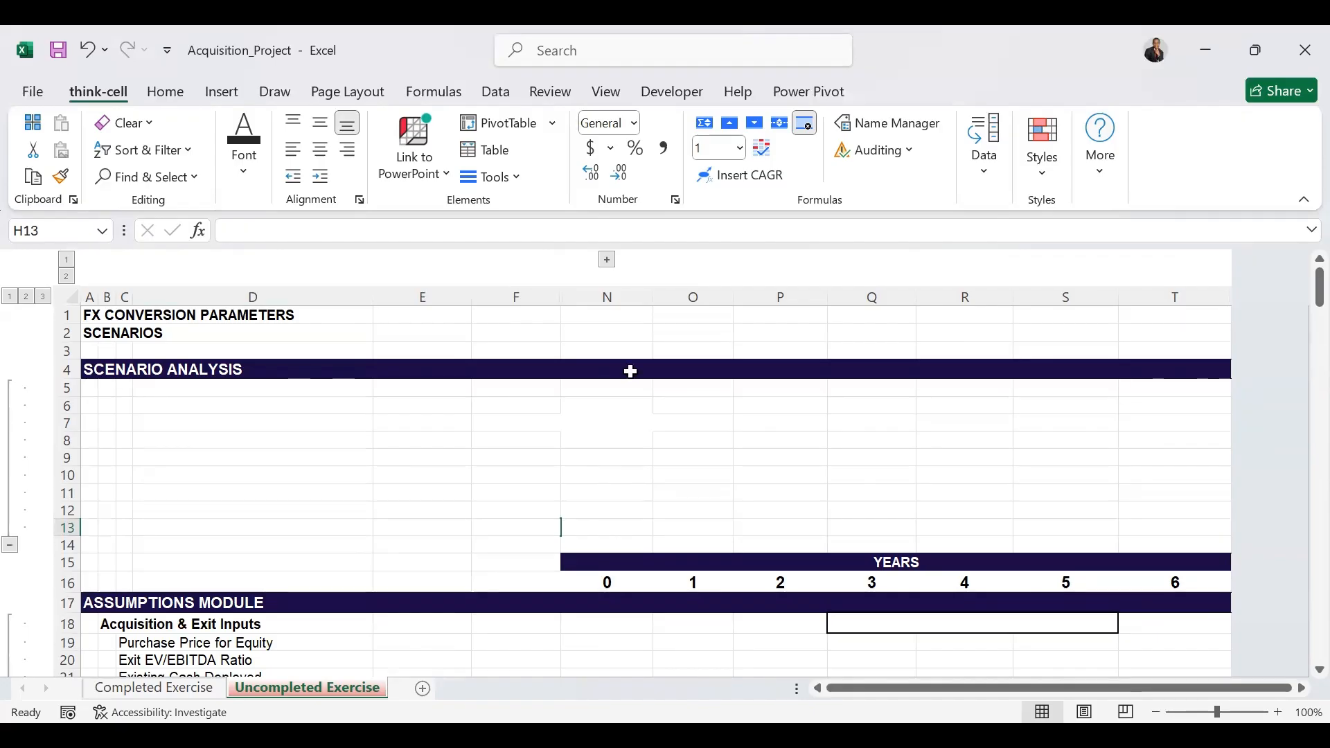
pyautogui.click(606, 260)
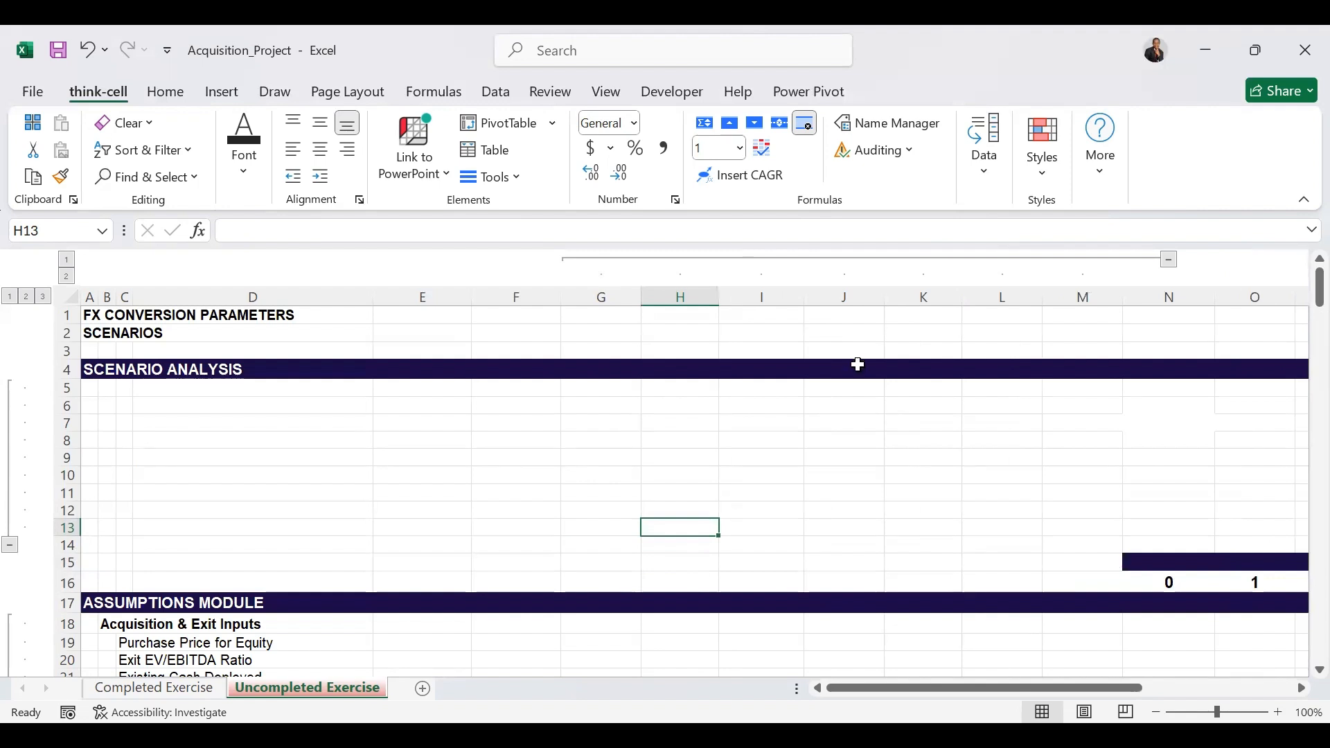
# Enter the heading "Scenario Cases" in B5 under Scenario Analysis.
pyautogui.click(113, 396)
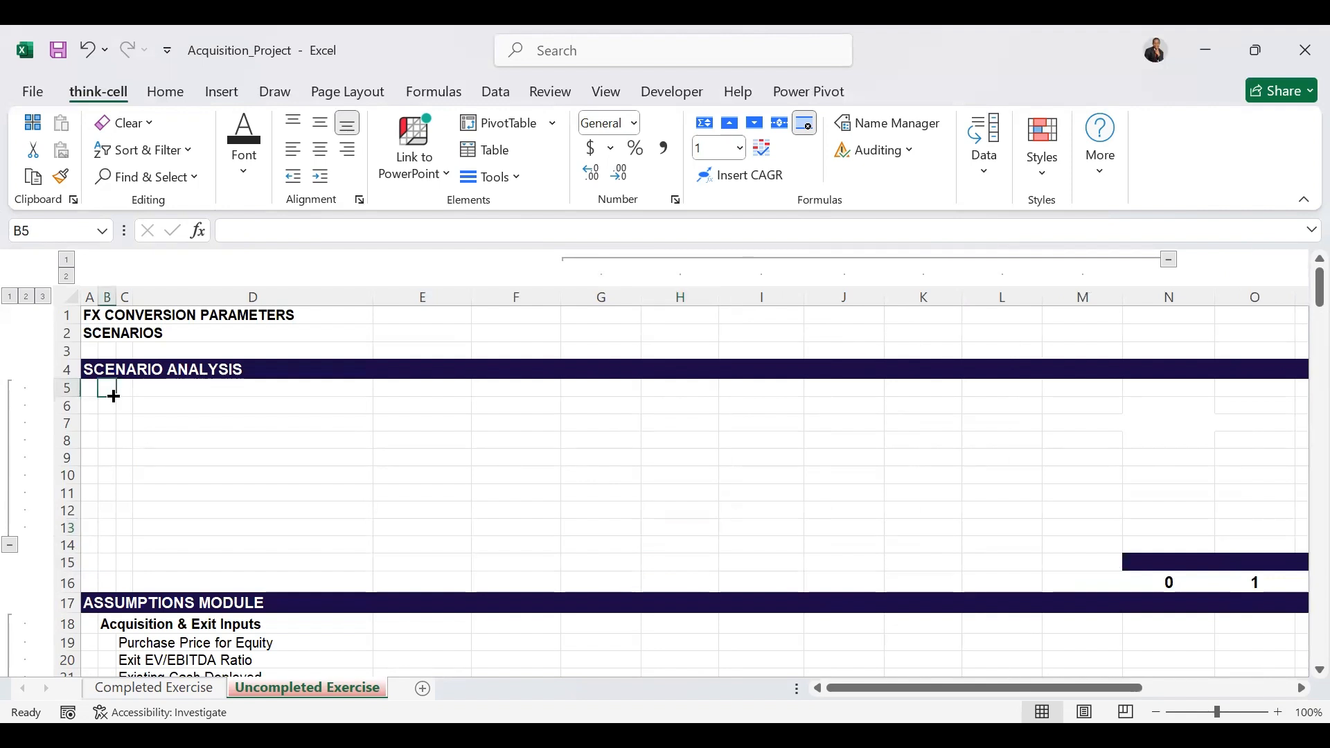
pyautogui.write('S')
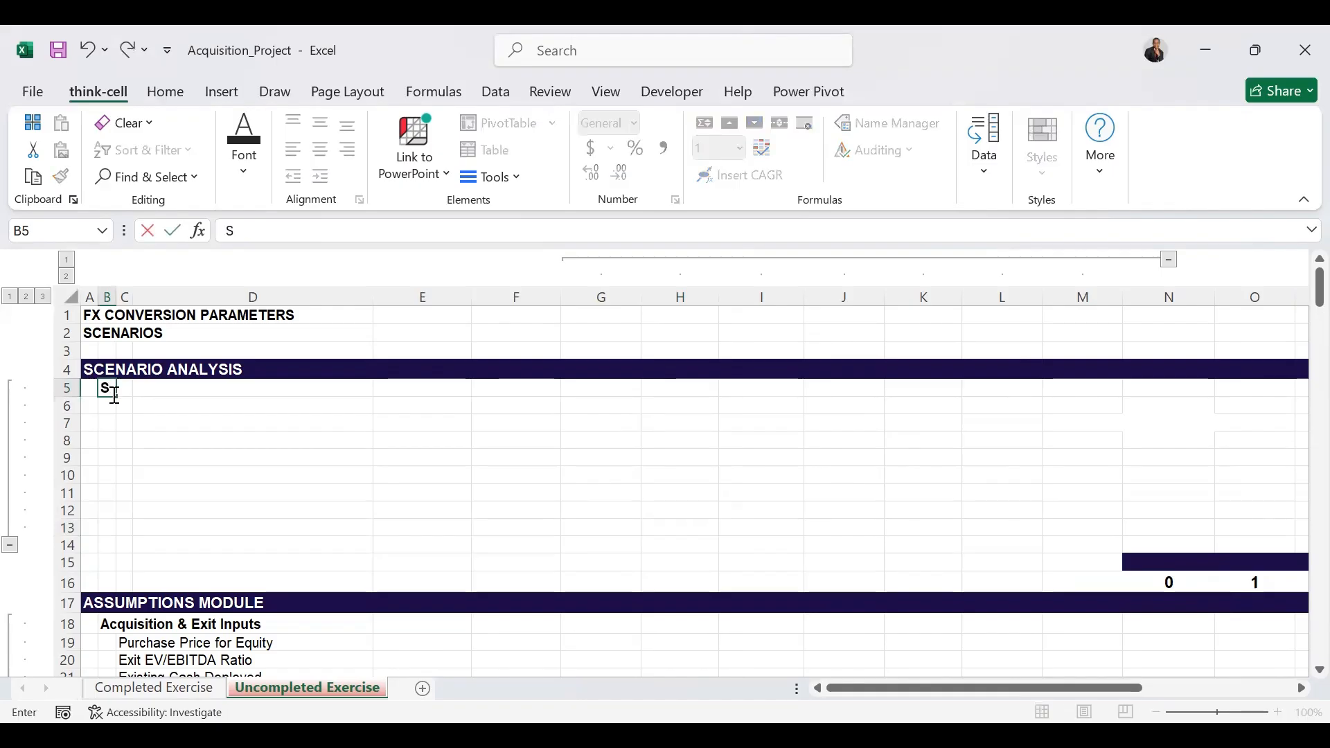
pyautogui.write('cenario Cases')
pyautogui.click(312, 406)
# Enter the column headers "Worst Case", "Base Case" and "Best Case" in E6, F6 and G6.
pyautogui.click(434, 414)
pyautogui.write('Worst Case')
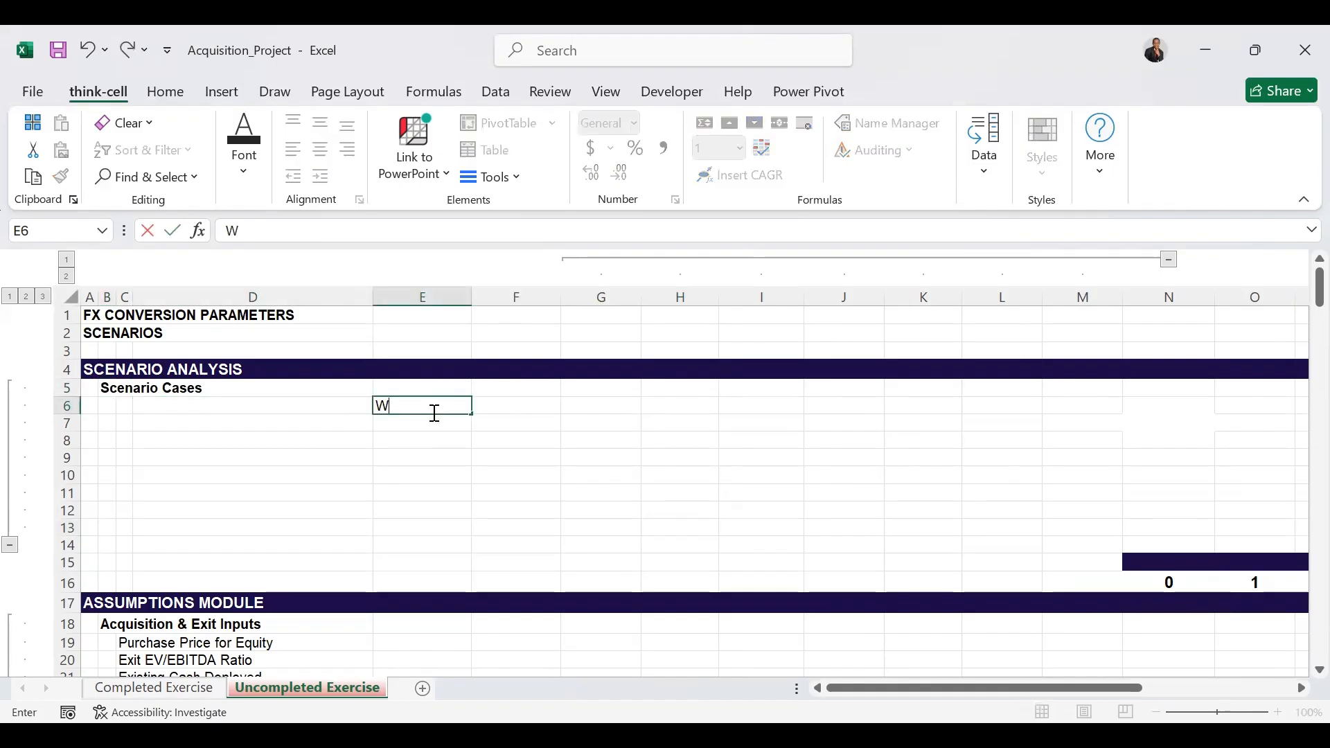
pyautogui.press('Tab')
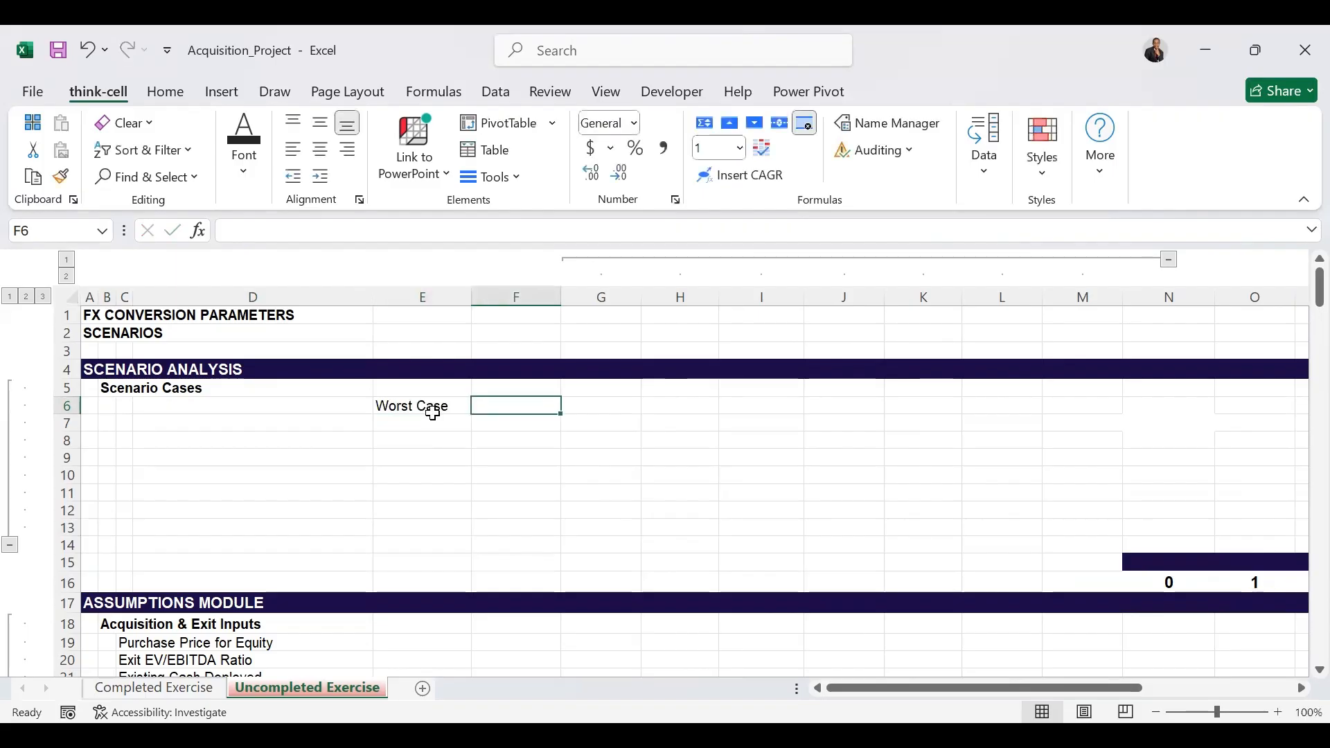
pyautogui.write('Base Case')
pyautogui.press('Tab')
pyautogui.write('B')
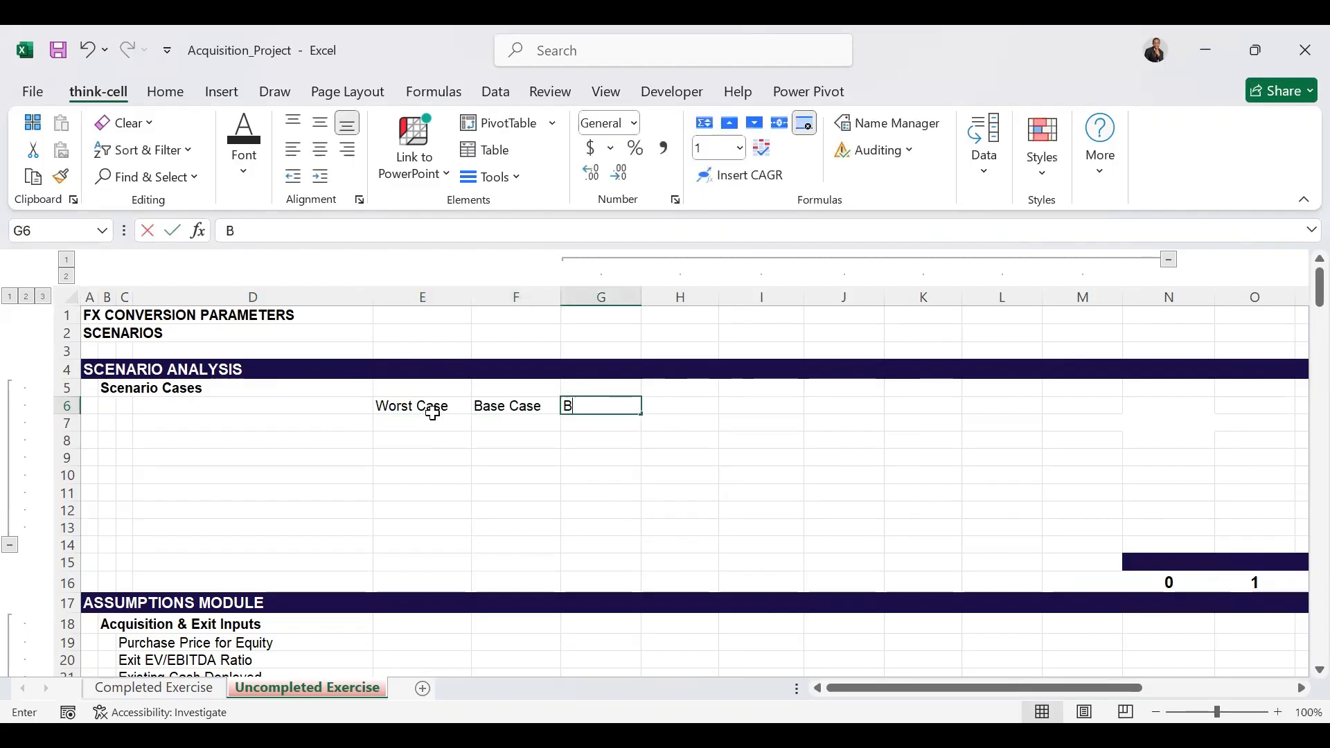
pyautogui.write('est Case')
# Enter the row labels "Exit Multiple" in D7 and "Interest Rate" in D8.
pyautogui.click(283, 422)
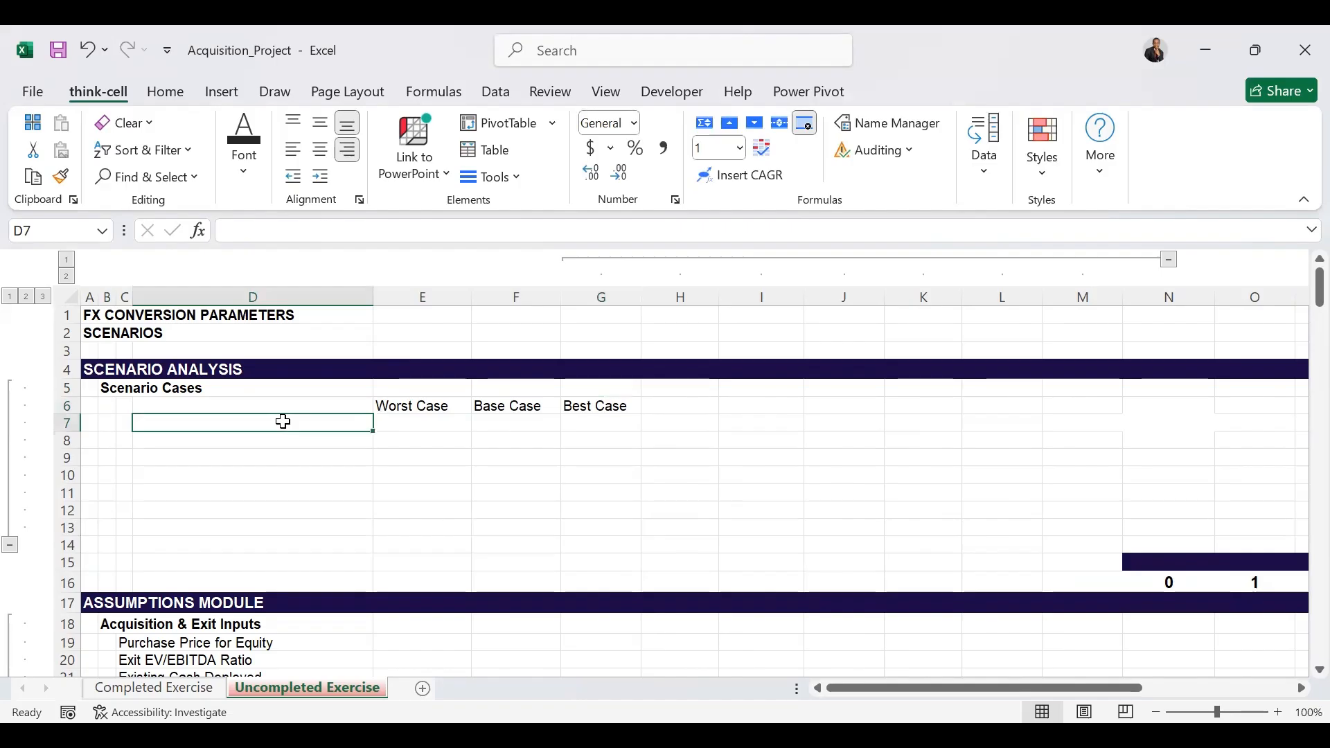
pyautogui.write('E')
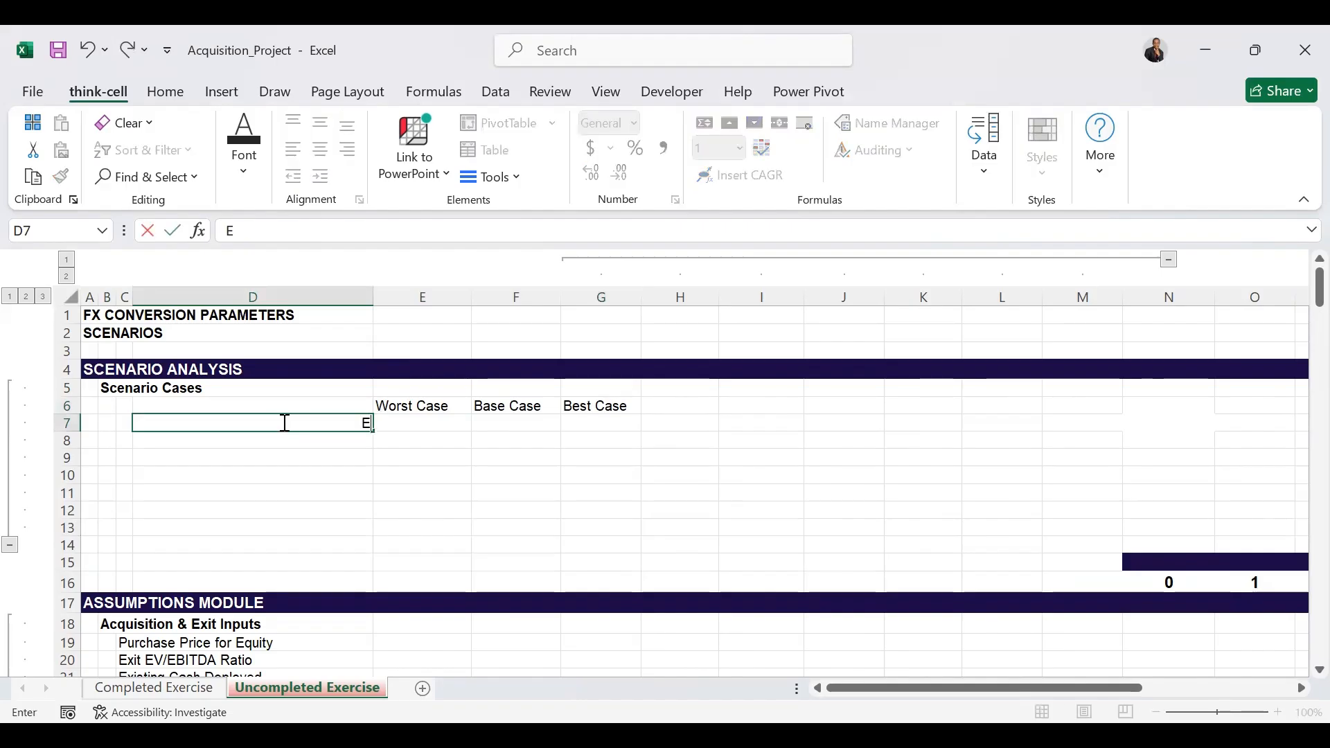
pyautogui.write('xit Multiple')
pyautogui.press('Return')
pyautogui.write('Interest Rate')
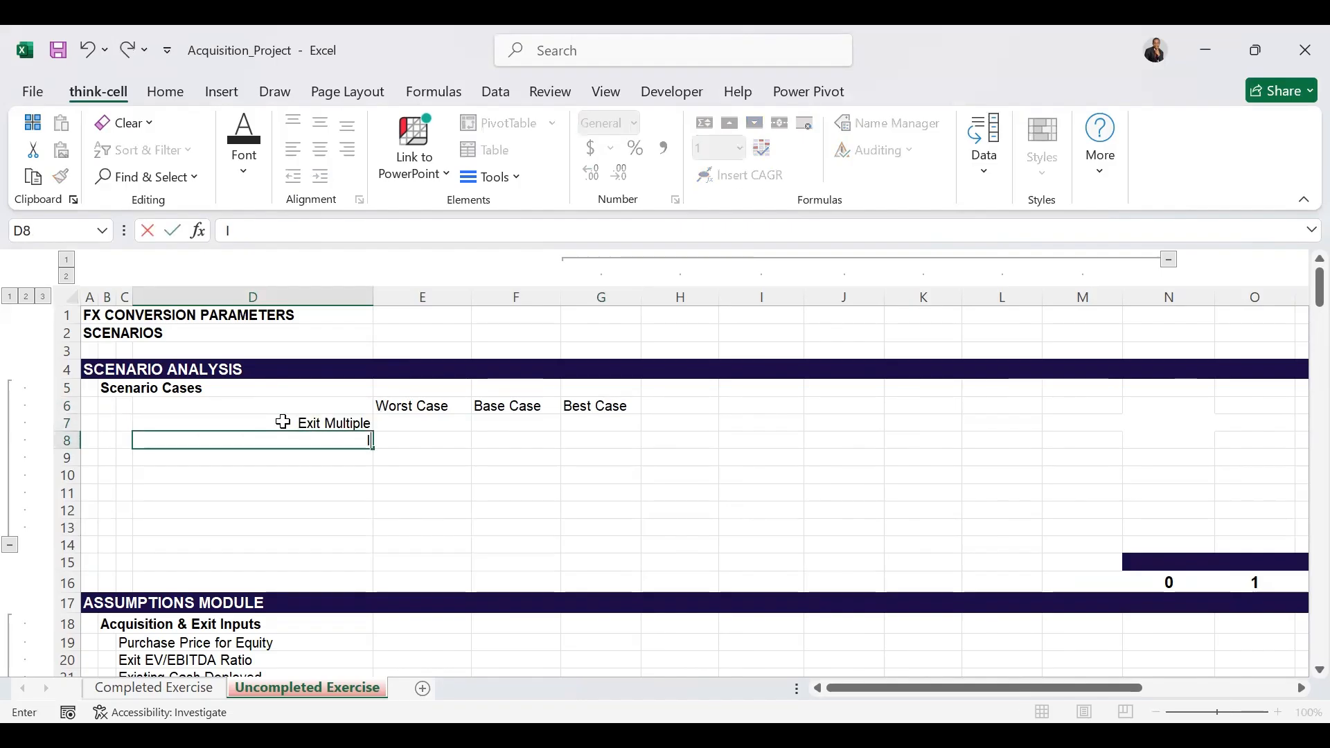
pyautogui.hotkey('ctrl', 'Return')
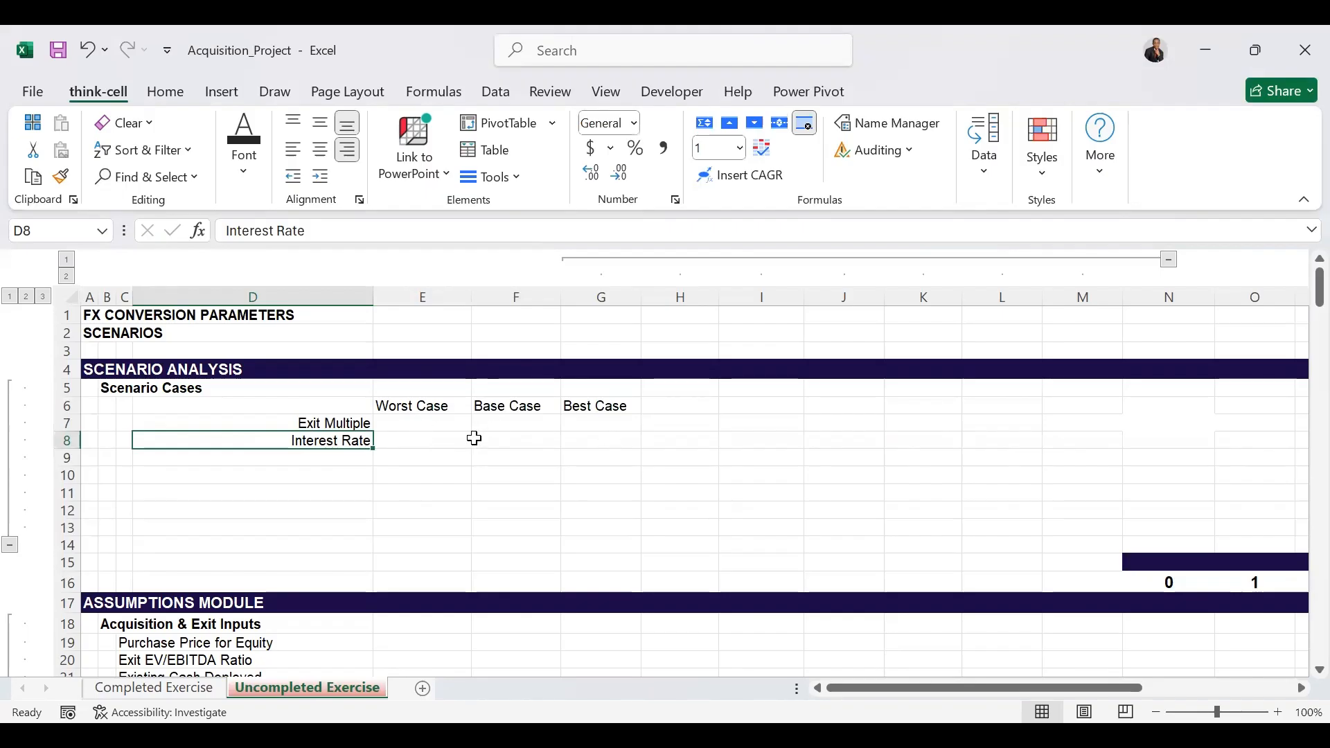
# Set the Worst Case Exit Multiple in E7 to 6.00.
pyautogui.click(408, 425)
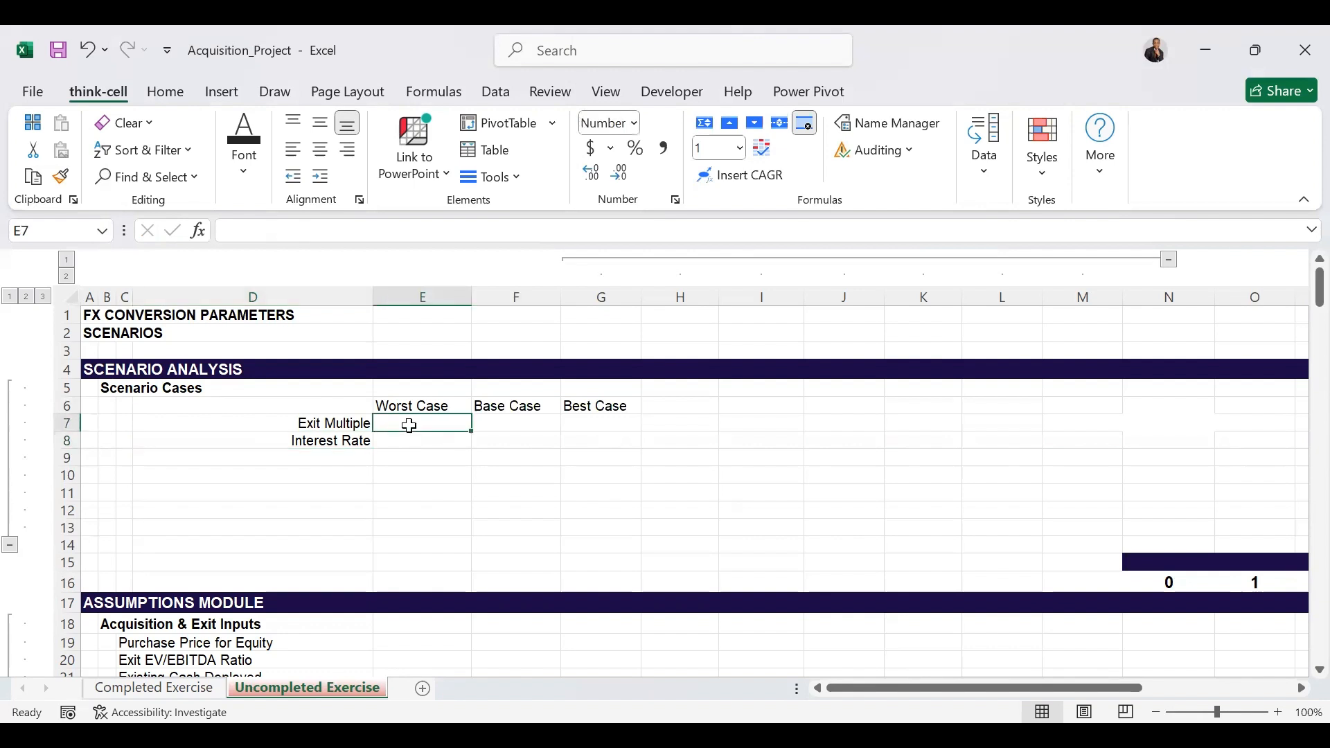
pyautogui.write('6.')
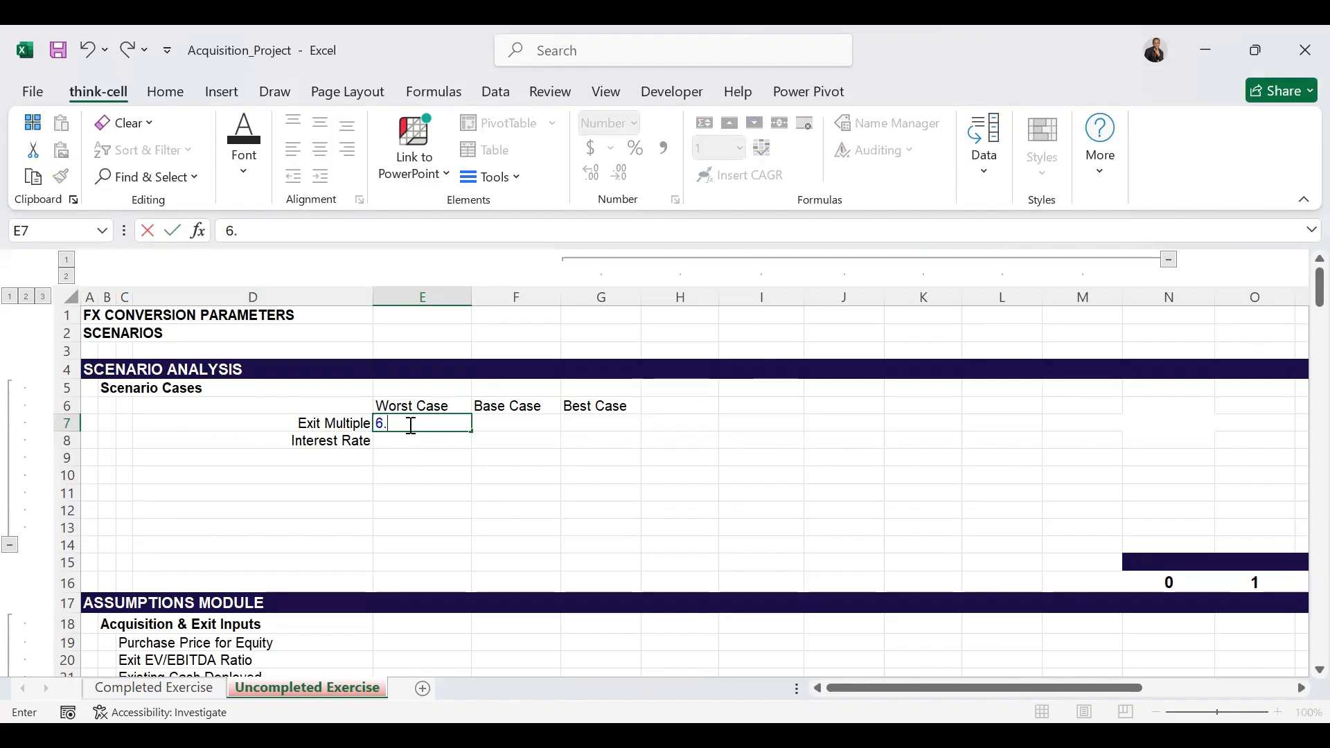
pyautogui.write('00')
pyautogui.hotkey('ctrl', 'Return')
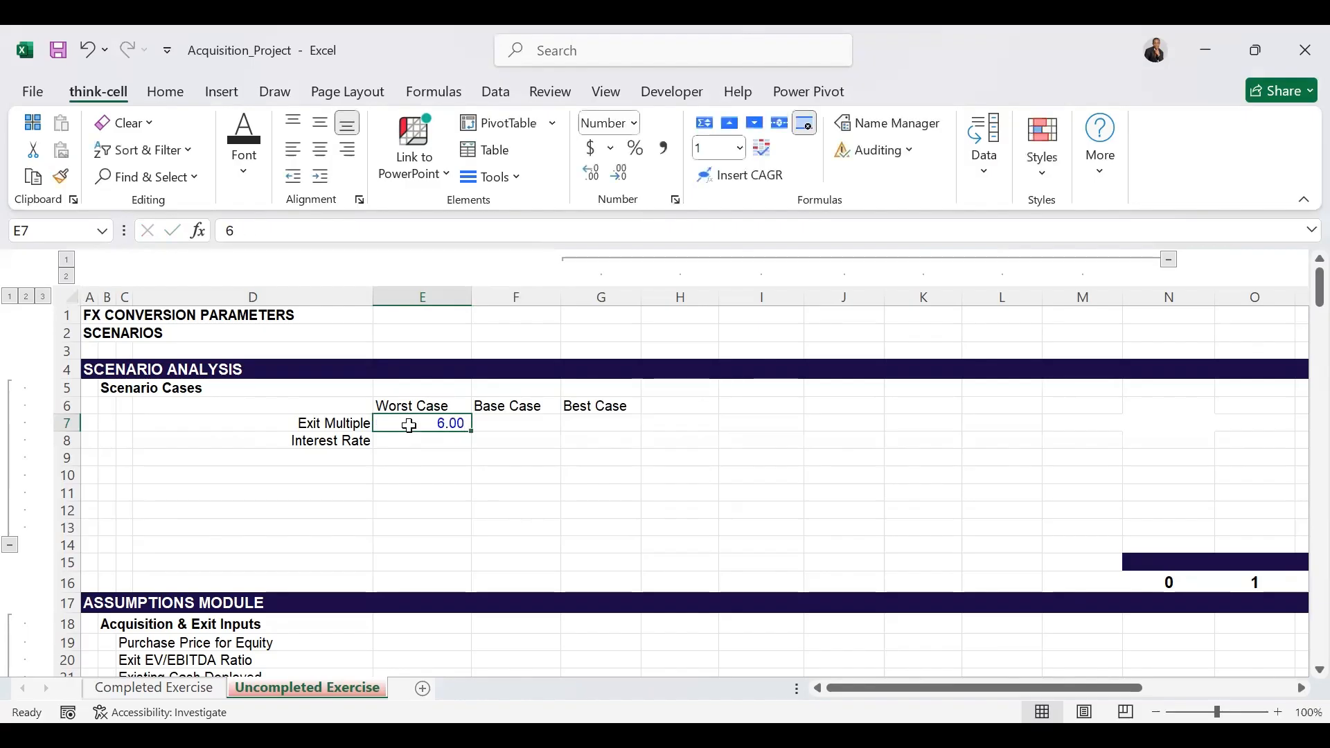
# Set the Worst Case Interest Rate in E8 to 8%.
pyautogui.press('Down')
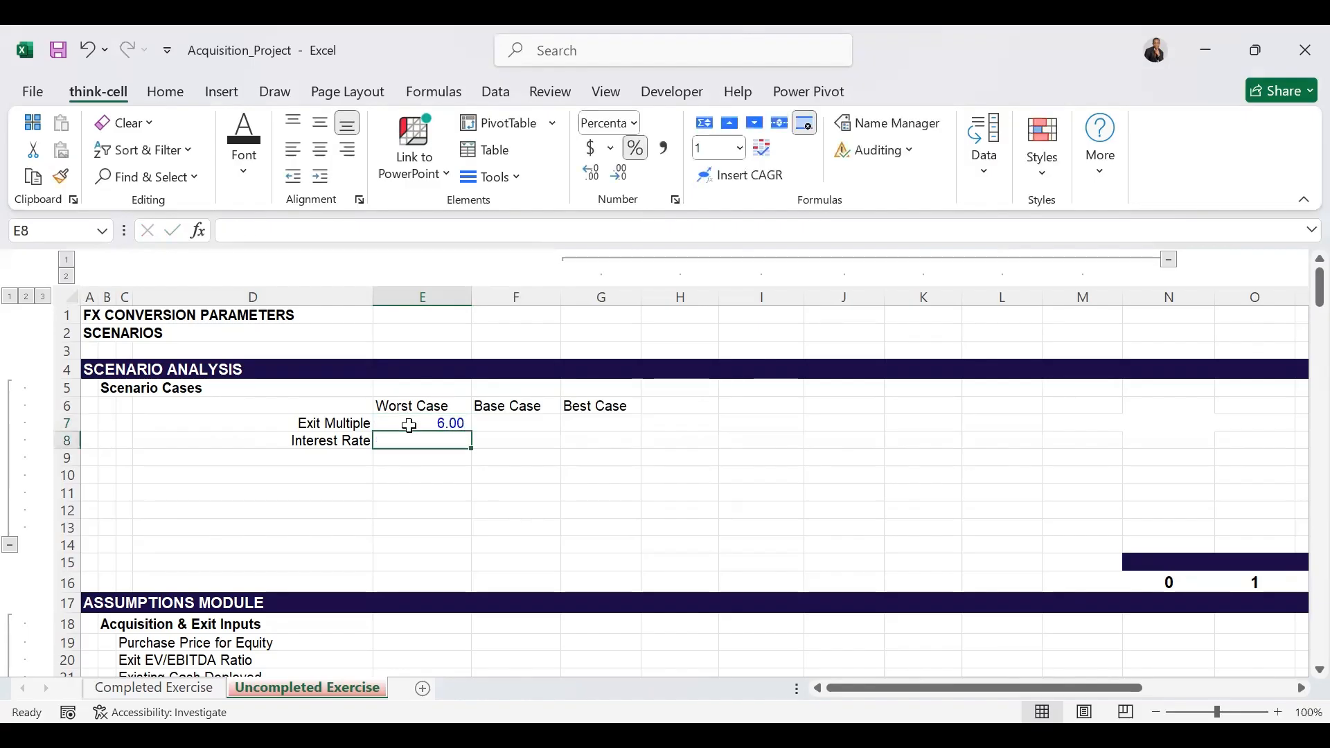
pyautogui.write('8')
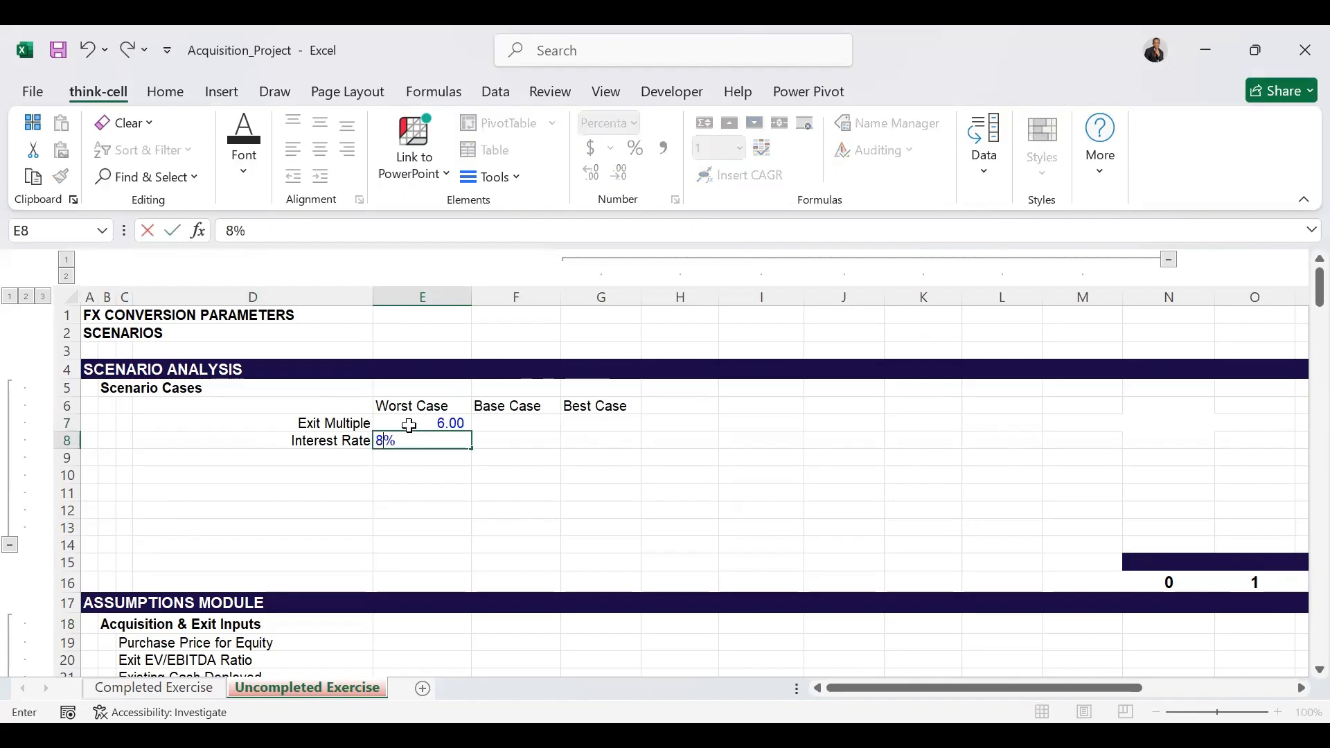
pyautogui.hotkey('ctrl', 'Return')
# Set the Base Case Exit Multiple in F7 to 9.0 and its Interest Rate in F8 to 6.50%.
pyautogui.click(533, 424)
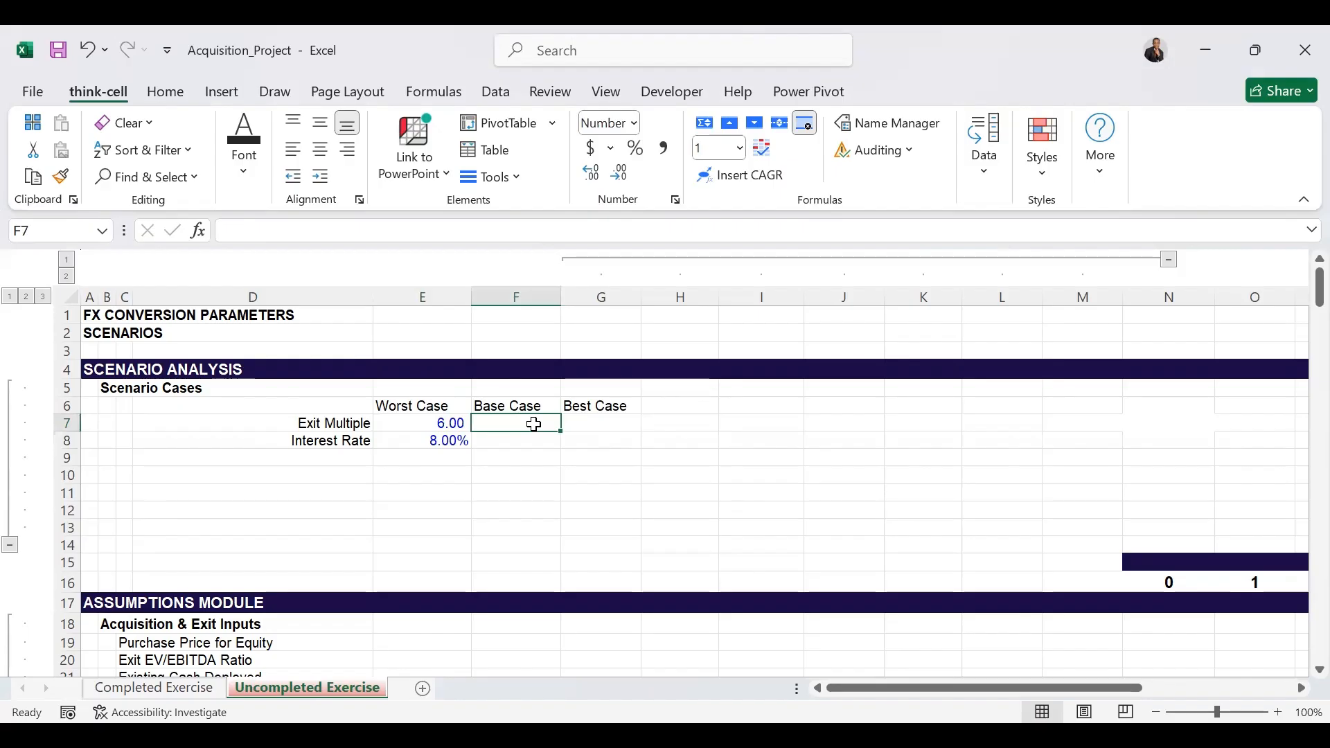
pyautogui.write('9')
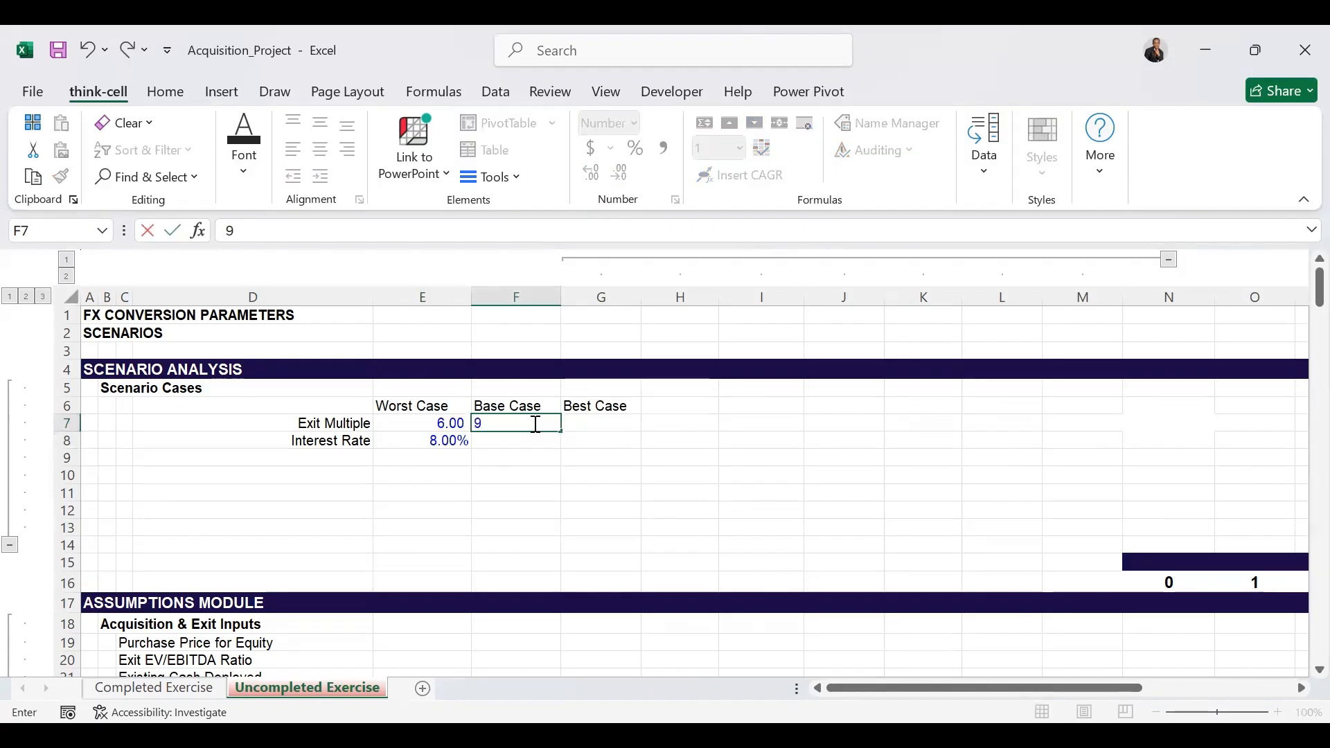
pyautogui.write('.0')
pyautogui.hotkey('ctrl', 'Return')
pyautogui.click(516, 444)
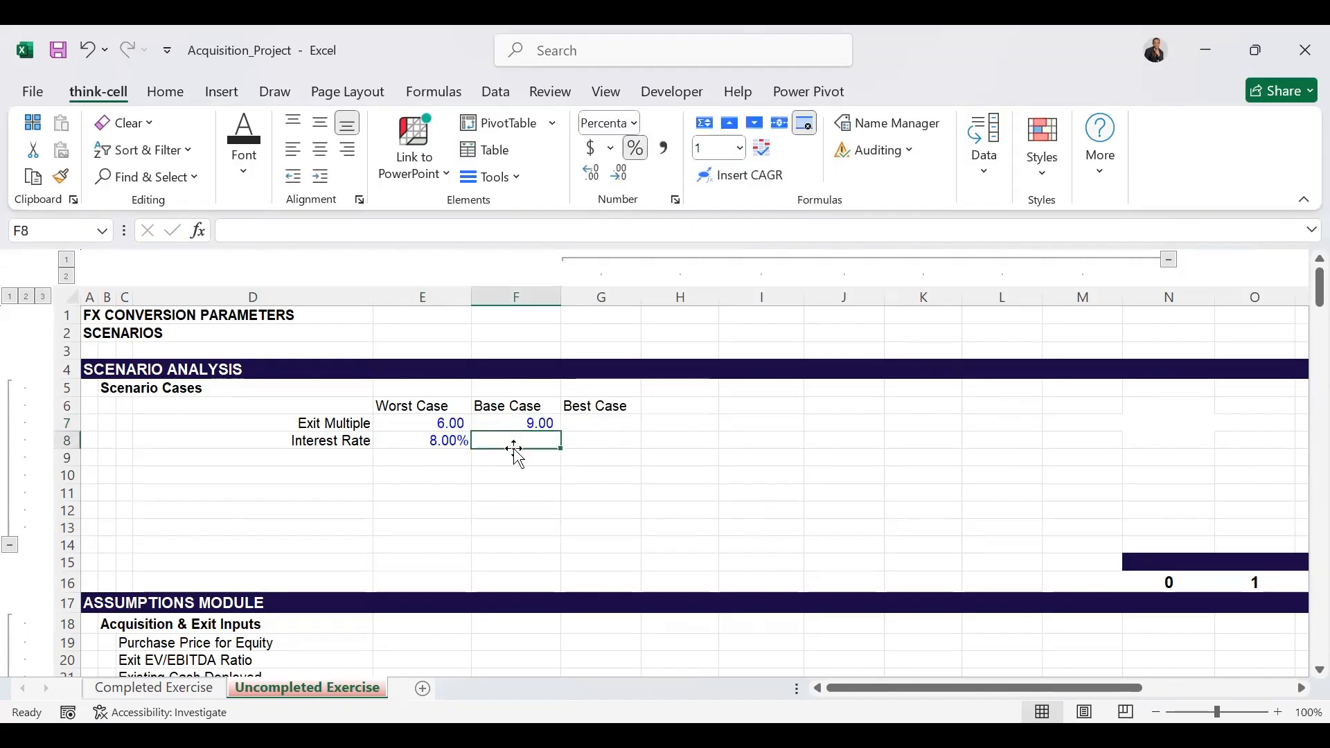
pyautogui.write('6.')
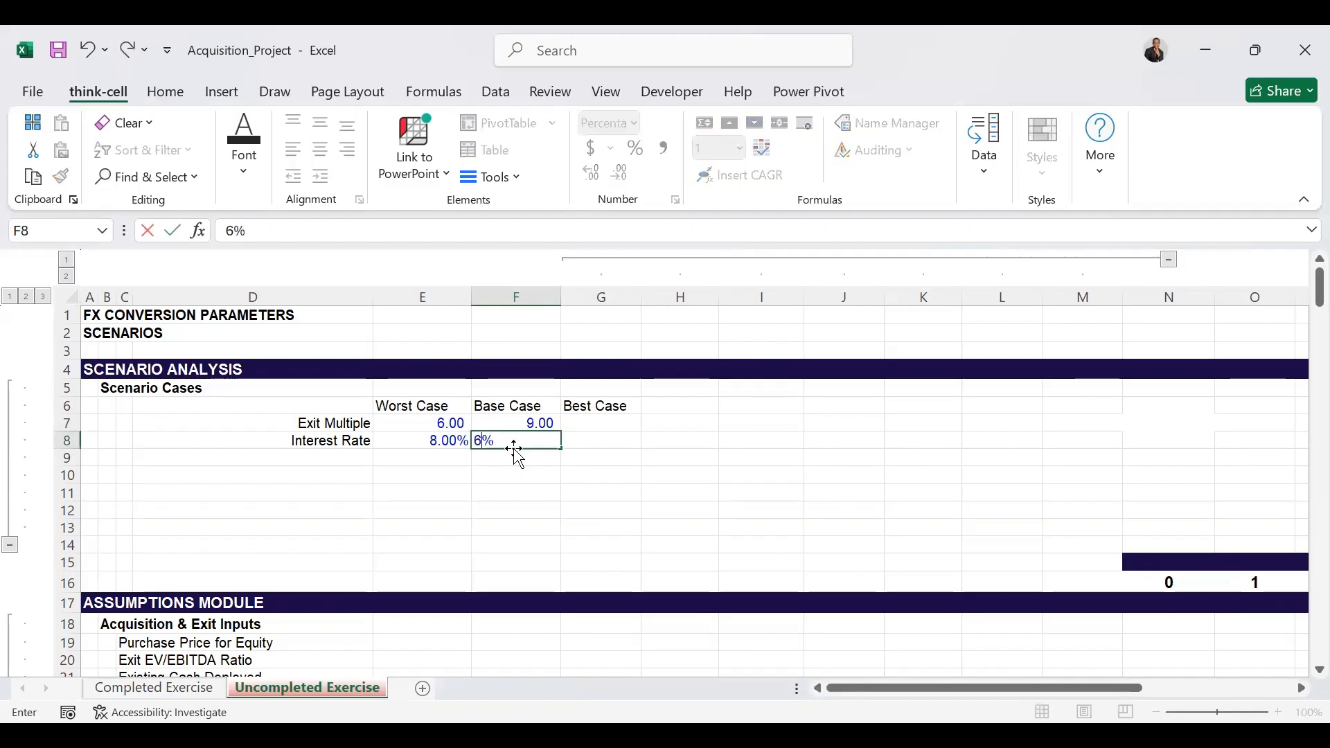
pyautogui.write('50')
pyautogui.hotkey('ctrl', 'Return')
# Set the Best Case Exit Multiple in G7 to 10 and its Interest Rate in G8 to 5.00%.
pyautogui.click(603, 423)
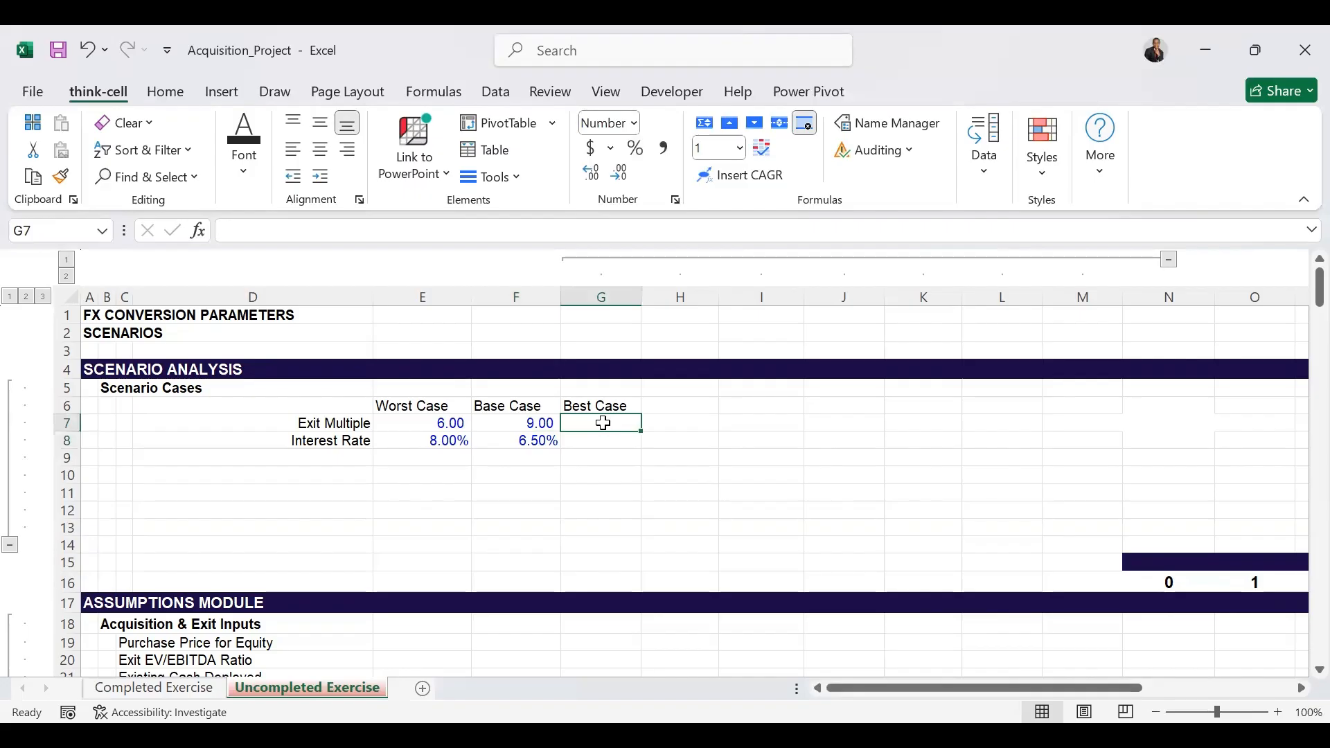
pyautogui.write('10')
pyautogui.hotkey('ctrl', 'Return')
pyautogui.click(606, 441)
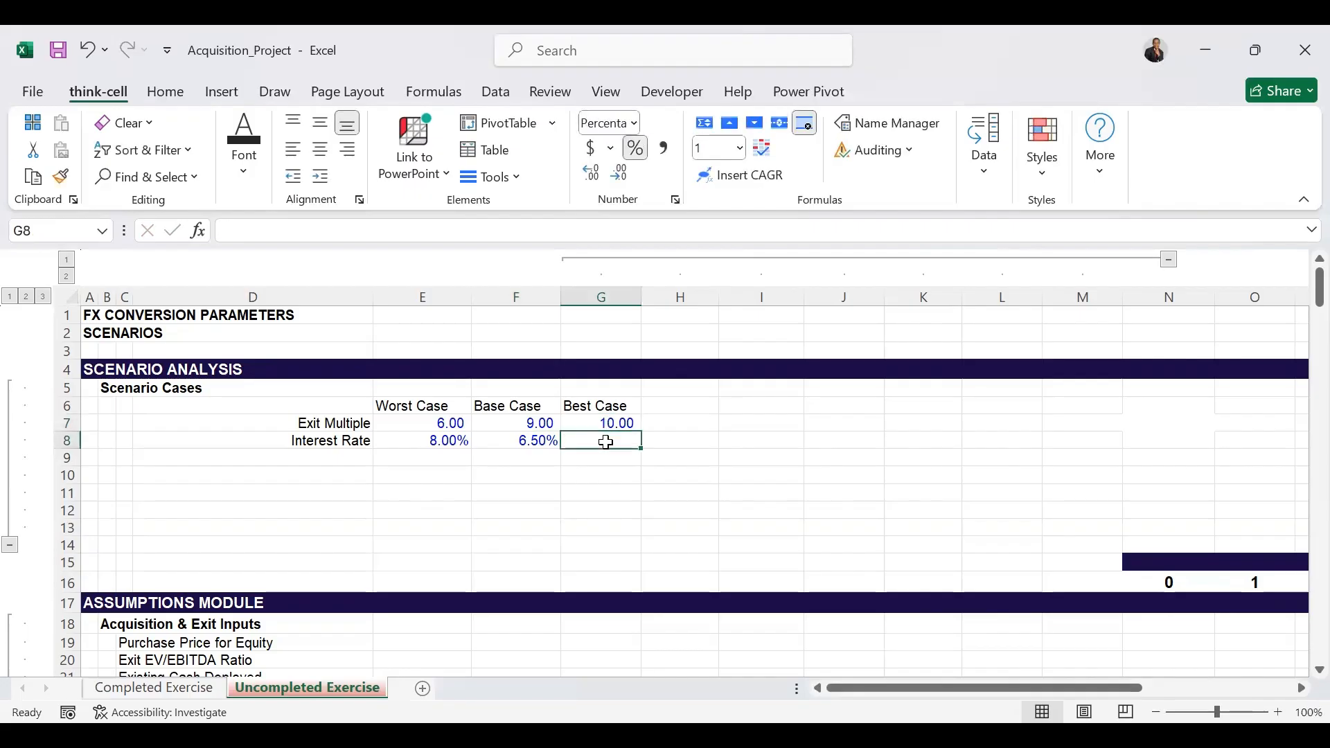
pyautogui.write('5.00')
pyautogui.hotkey('ctrl', 'Return')
# Enter the heading "Alternative Currencies" in B10 and the label "Selected Rate" in E11.
pyautogui.click(105, 476)
pyautogui.write('Alternative Currencies')
pyautogui.click(409, 491)
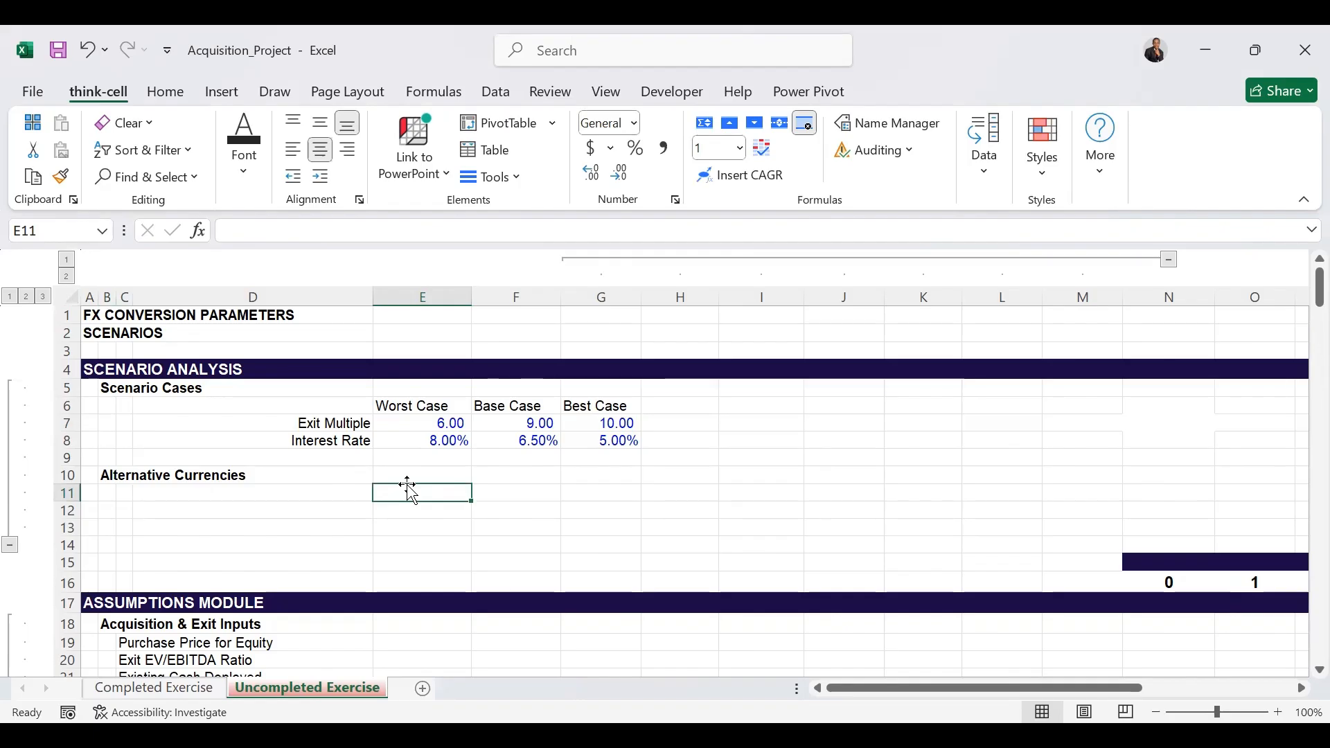
pyautogui.write('Sele')
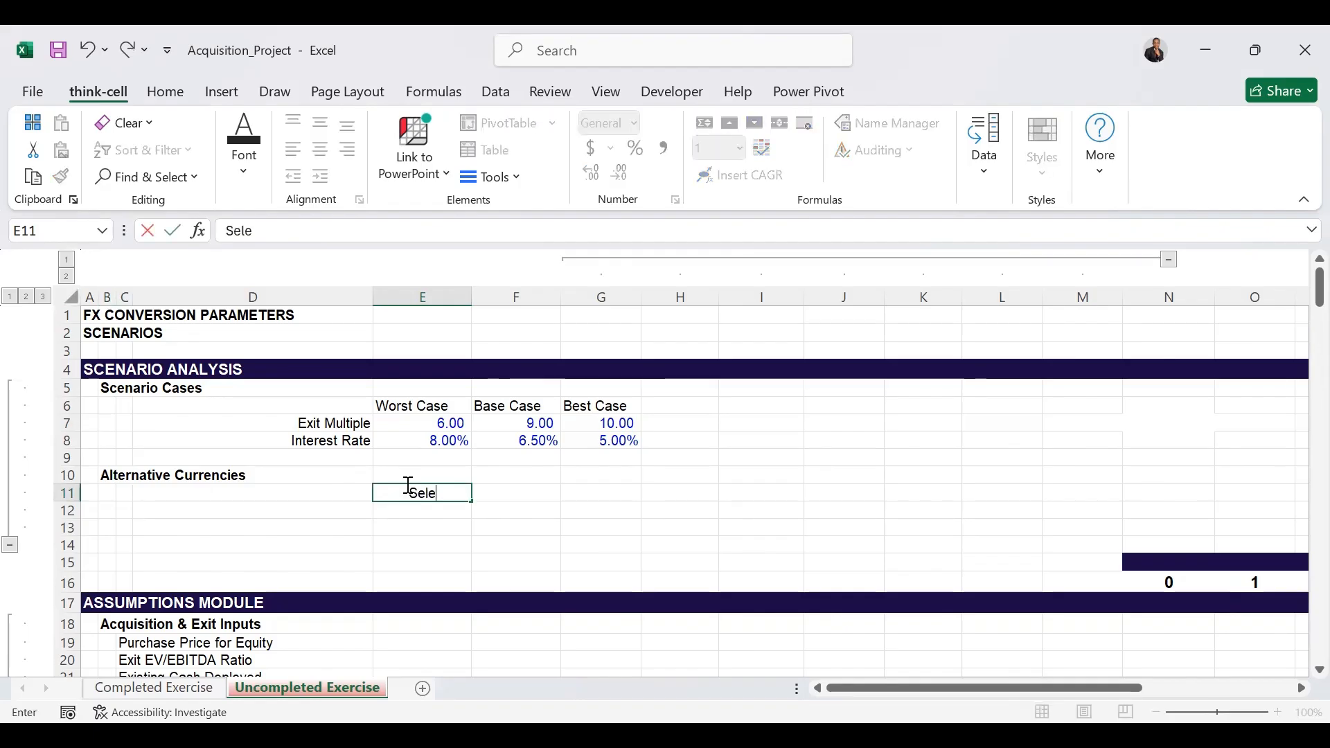
pyautogui.write('cted Rate')
pyautogui.press('Tab')
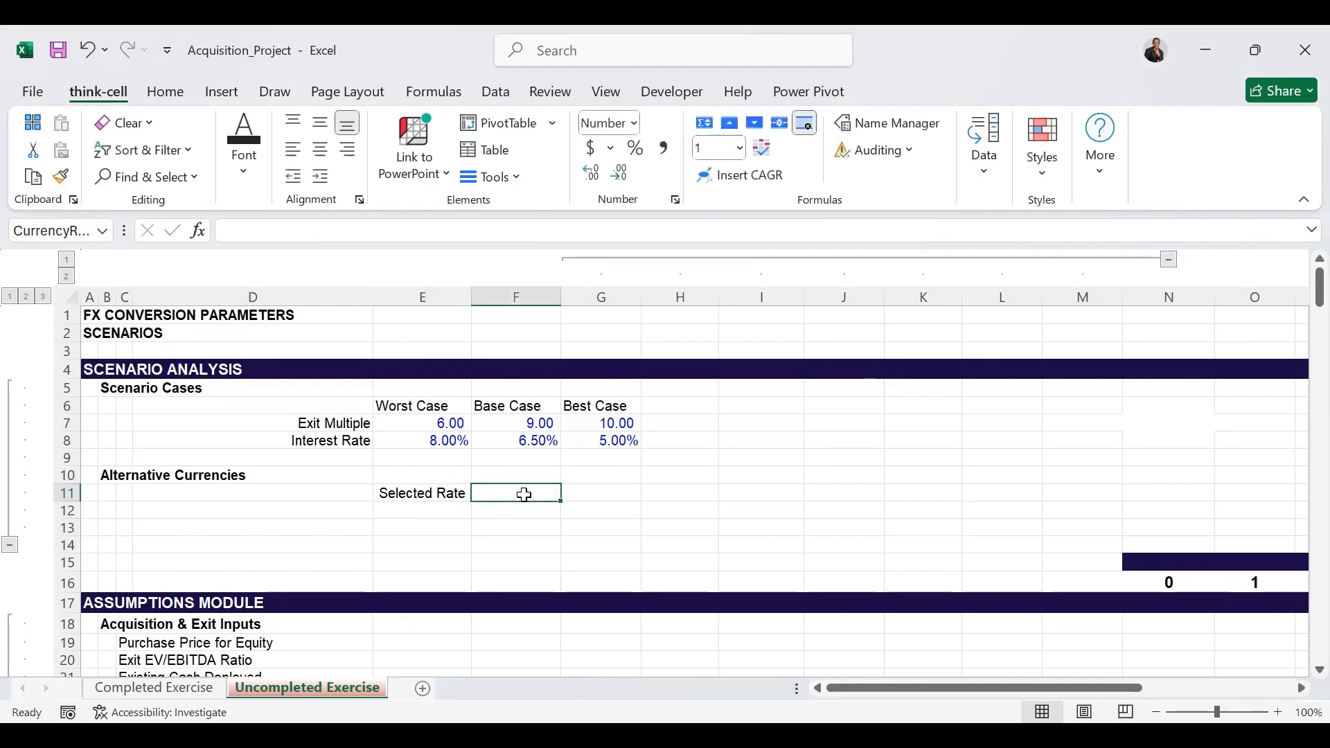
# Enter the currency header "US Dollars ($)" in E12, inserting the dollar sign as a symbol.
pyautogui.click(421, 514)
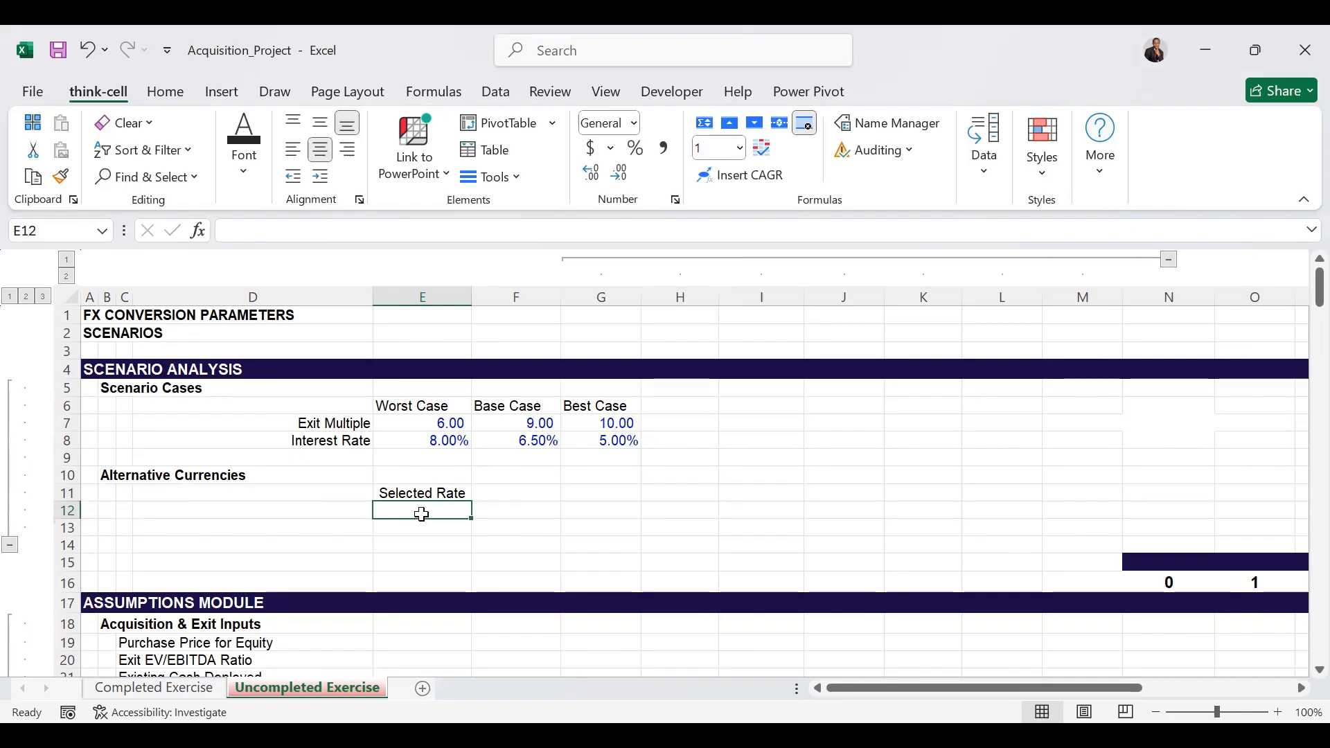
pyautogui.write('US')
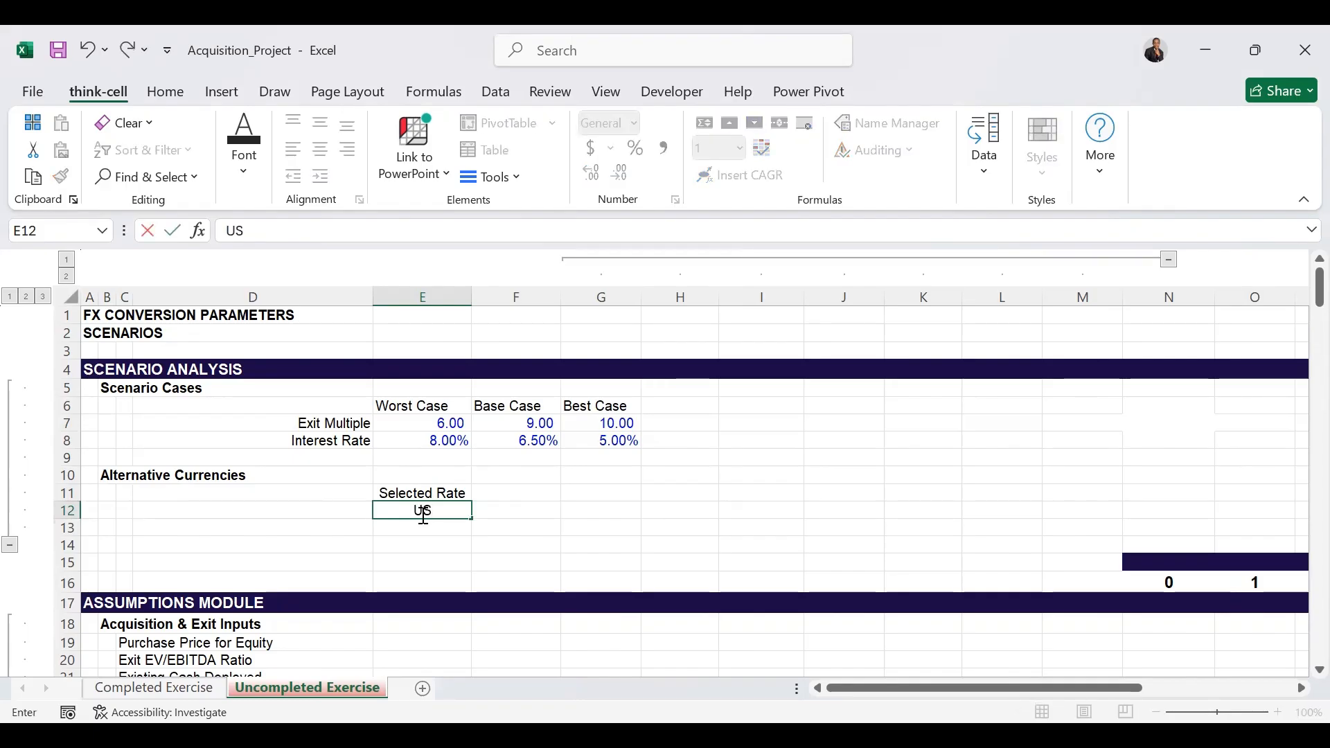
pyautogui.write(' Dollars (')
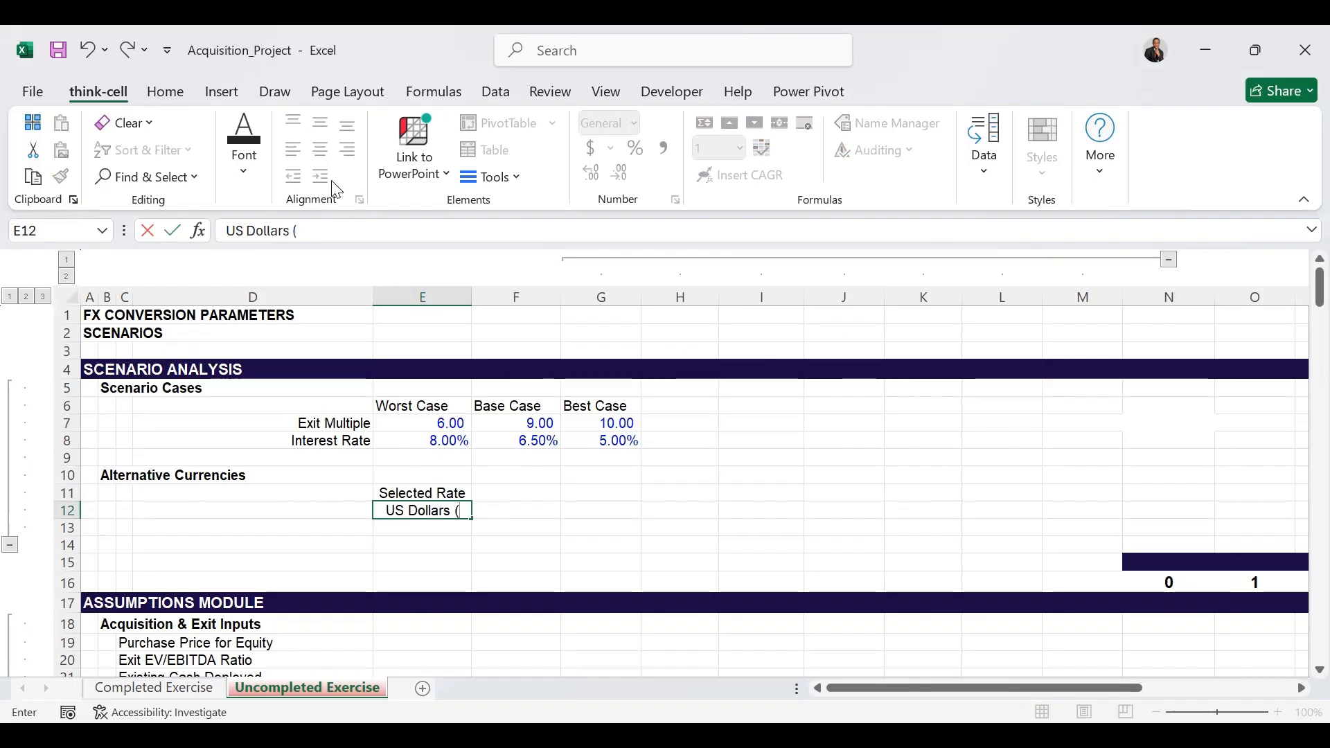
pyautogui.click(236, 97)
pyautogui.click(1199, 170)
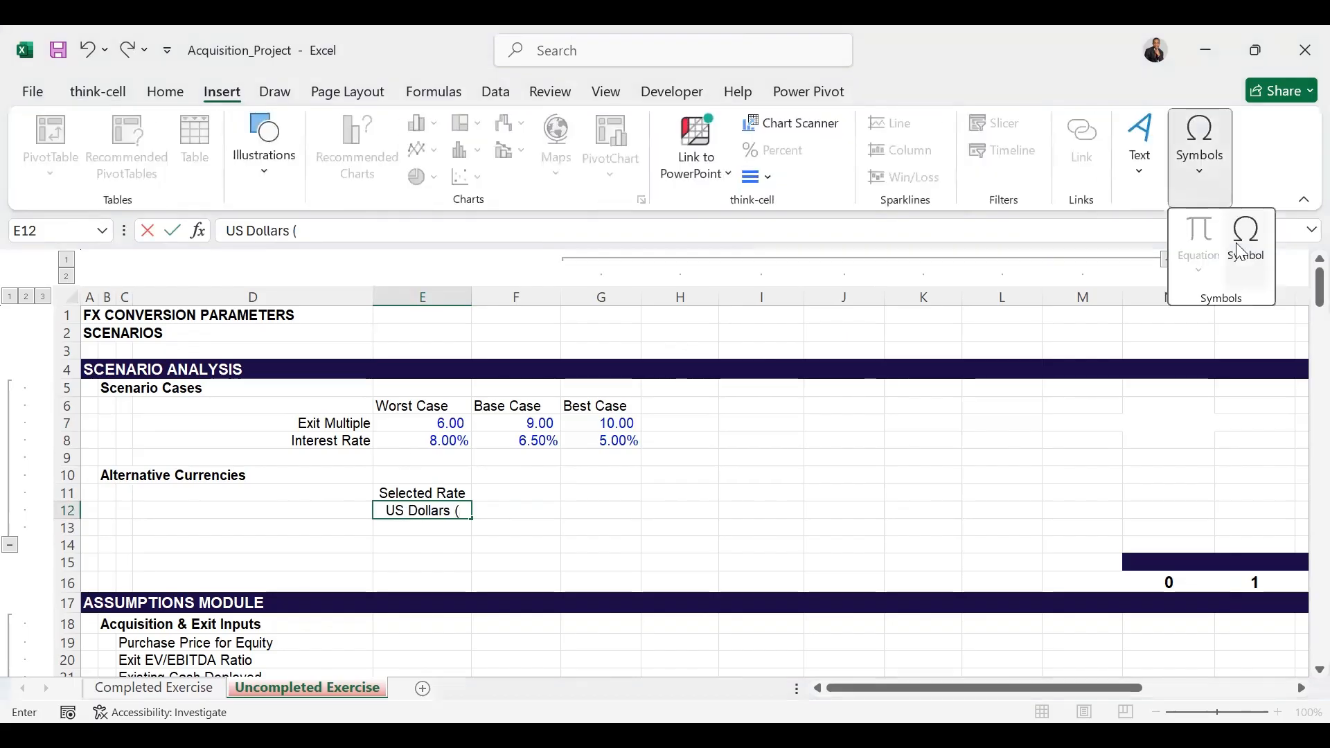
pyautogui.click(1244, 239)
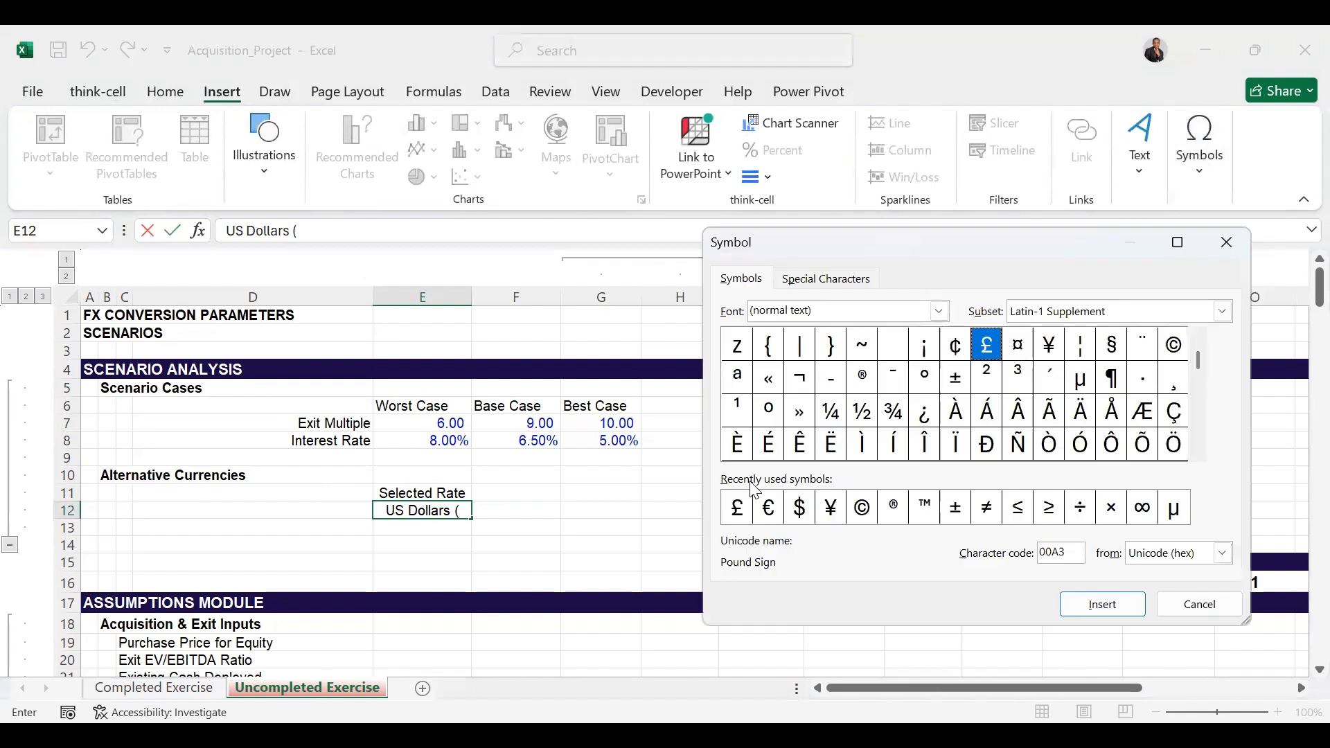
pyautogui.click(795, 522)
pyautogui.click(1093, 604)
pyautogui.write(')')
# Enter the currency headers "Euro (€)" in F12 and "Pound (£)" in G12, inserting the currency signs as symbols.
pyautogui.click(496, 511)
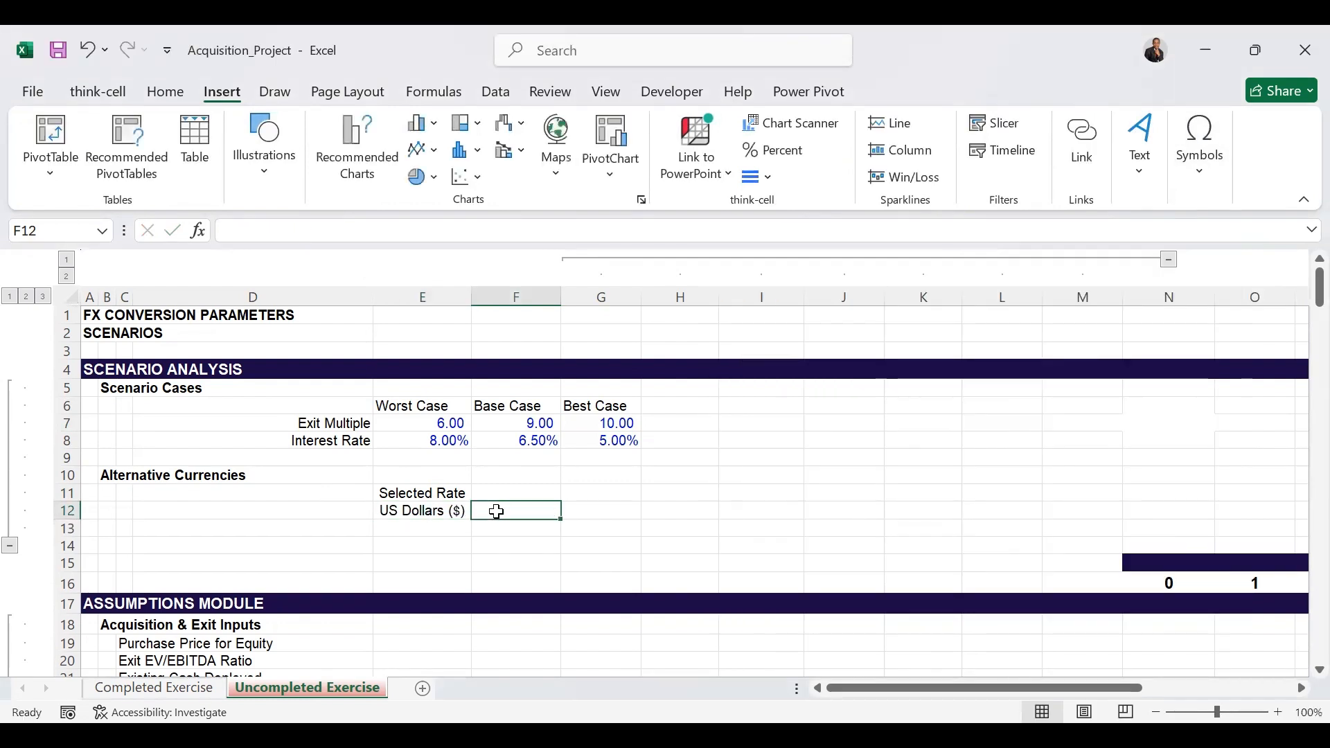
pyautogui.write('Euro (')
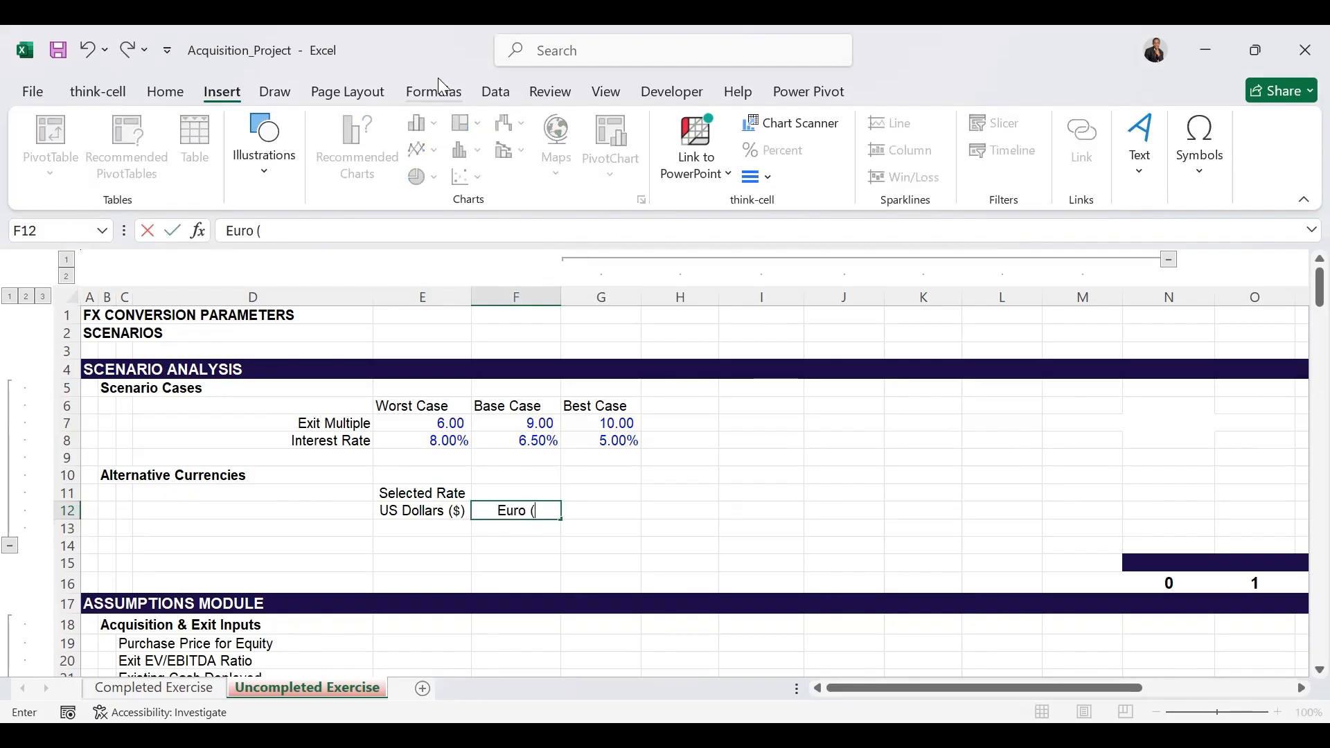
pyautogui.click(1197, 170)
pyautogui.click(1248, 243)
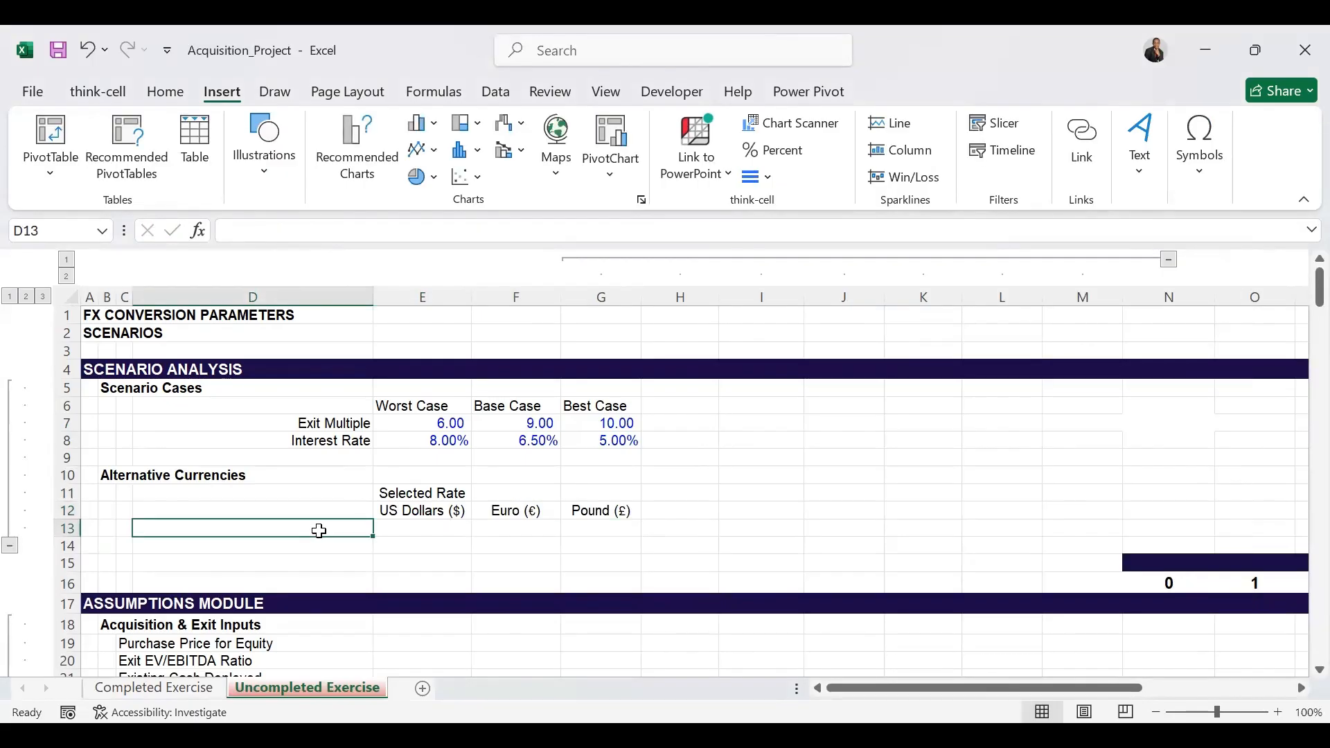
# Enter the row label "Currency Rates" in D13.
pyautogui.write('C')
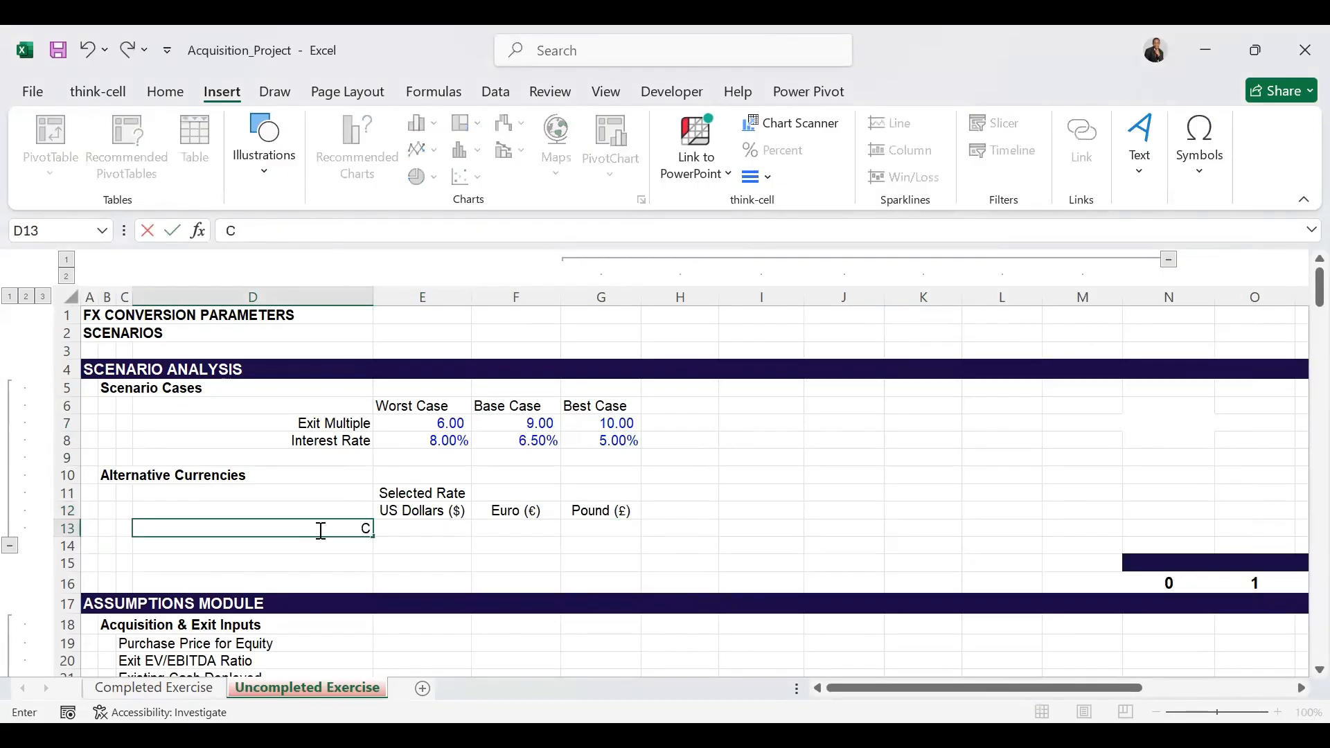
pyautogui.write('urrency Rates')
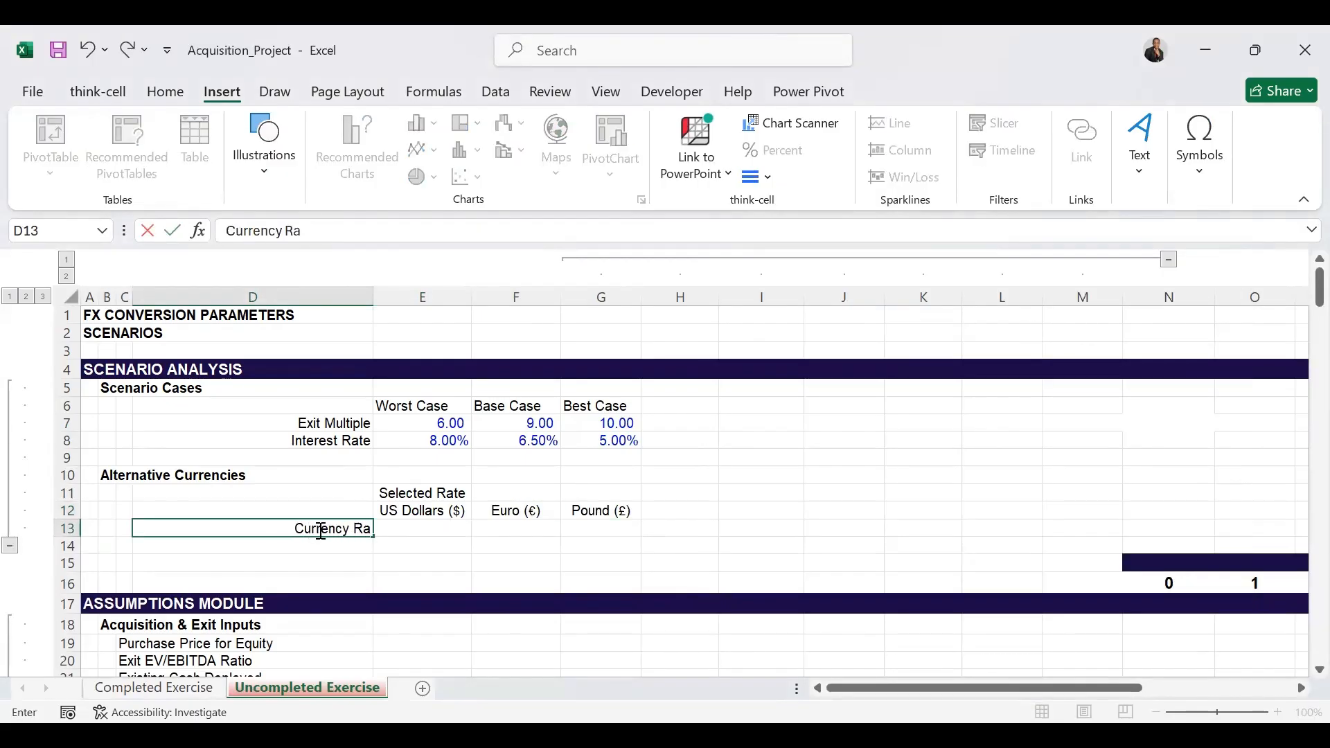
pyautogui.press('Tab')
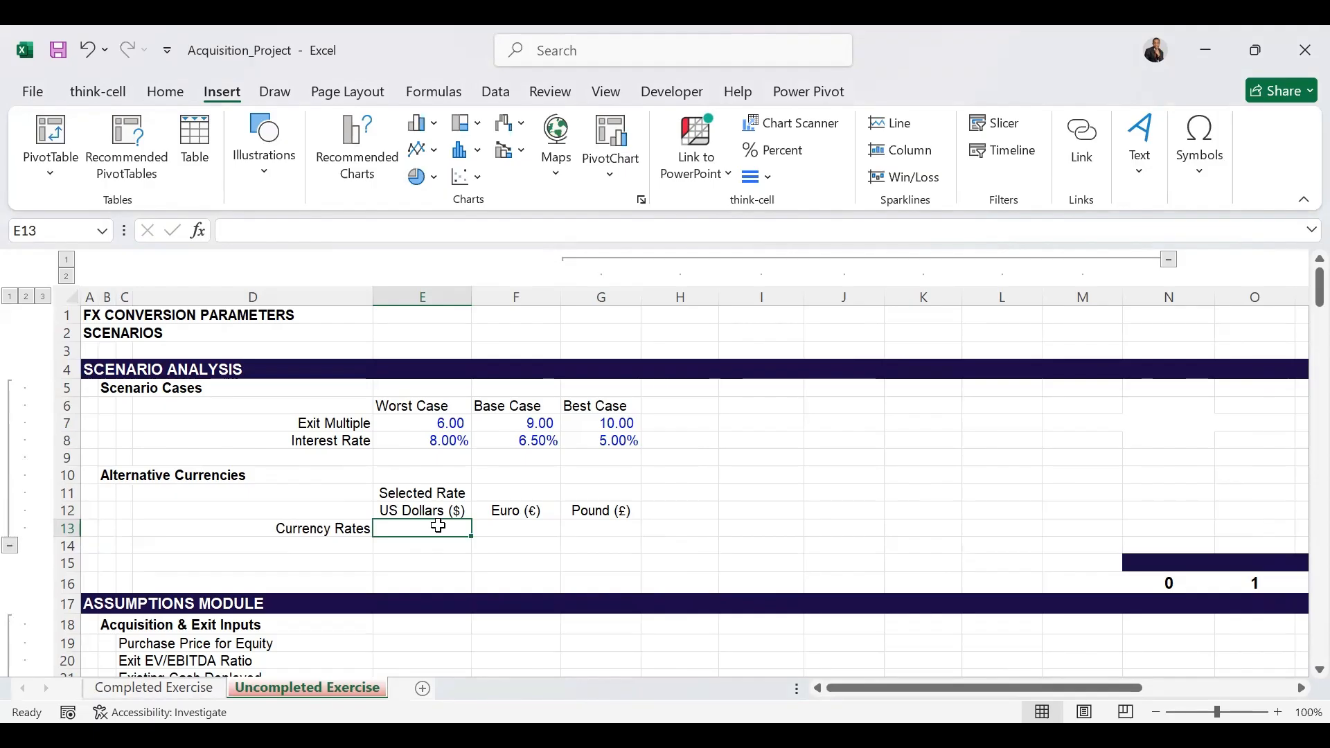
# Enter the currency rates 1 for US Dollars in E13, 0.86 for Euro in F13 and 0.74 for Pound in G13.
pyautogui.write('1')
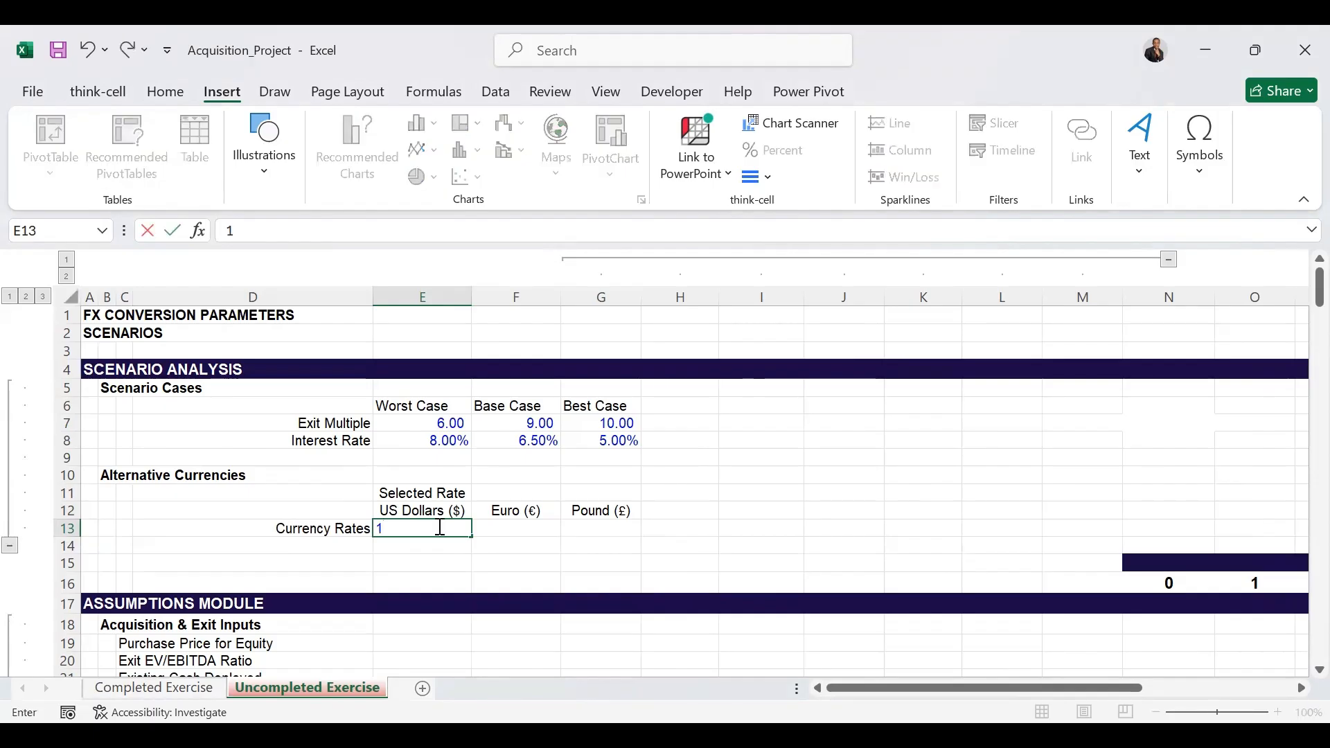
pyautogui.hotkey('ctrl', 'Return')
pyautogui.click(535, 527)
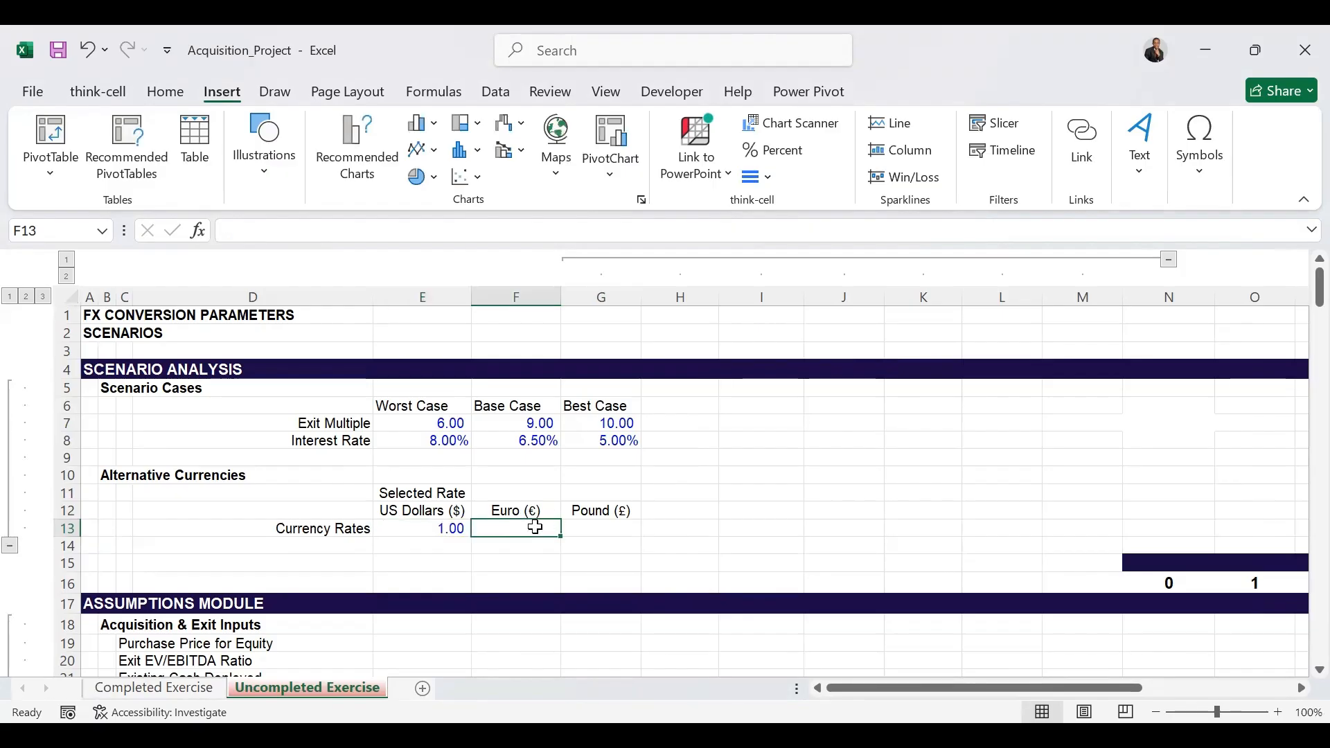
pyautogui.write('0.')
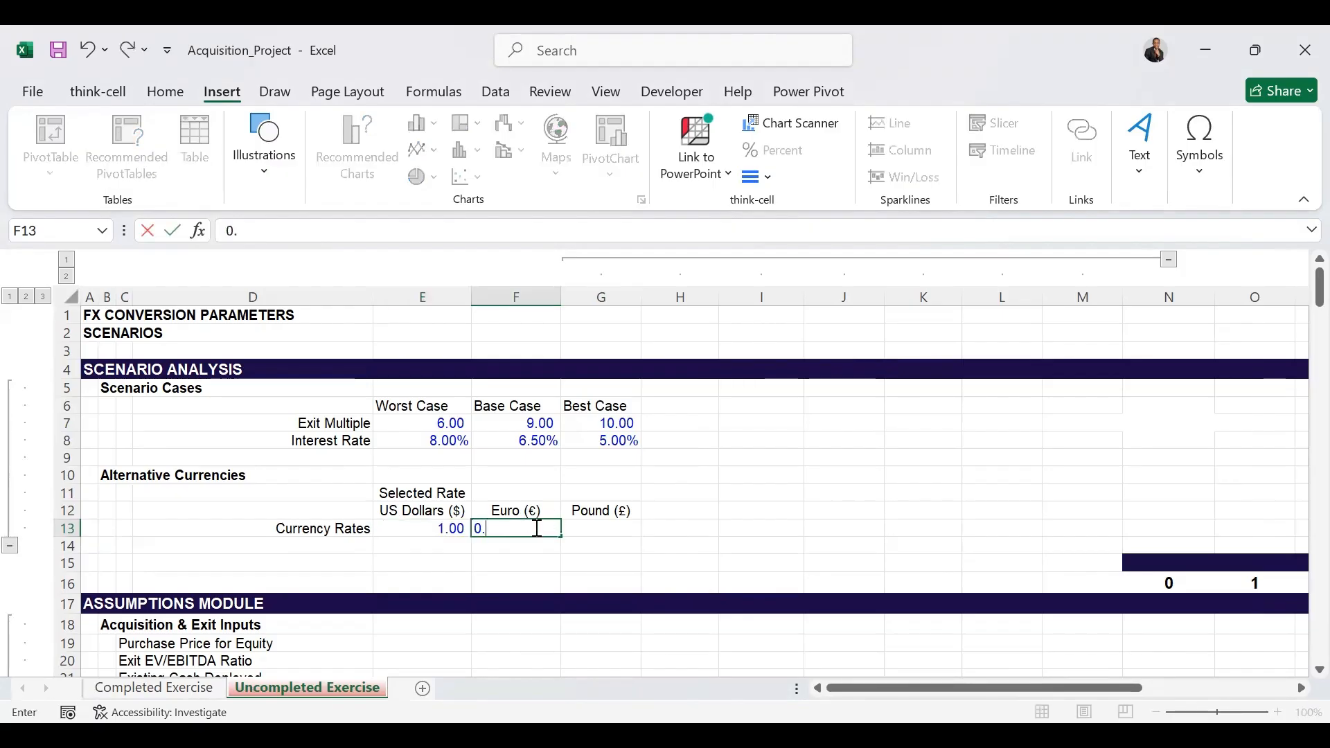
pyautogui.write('86')
pyautogui.press('Tab')
pyautogui.write('0.7')
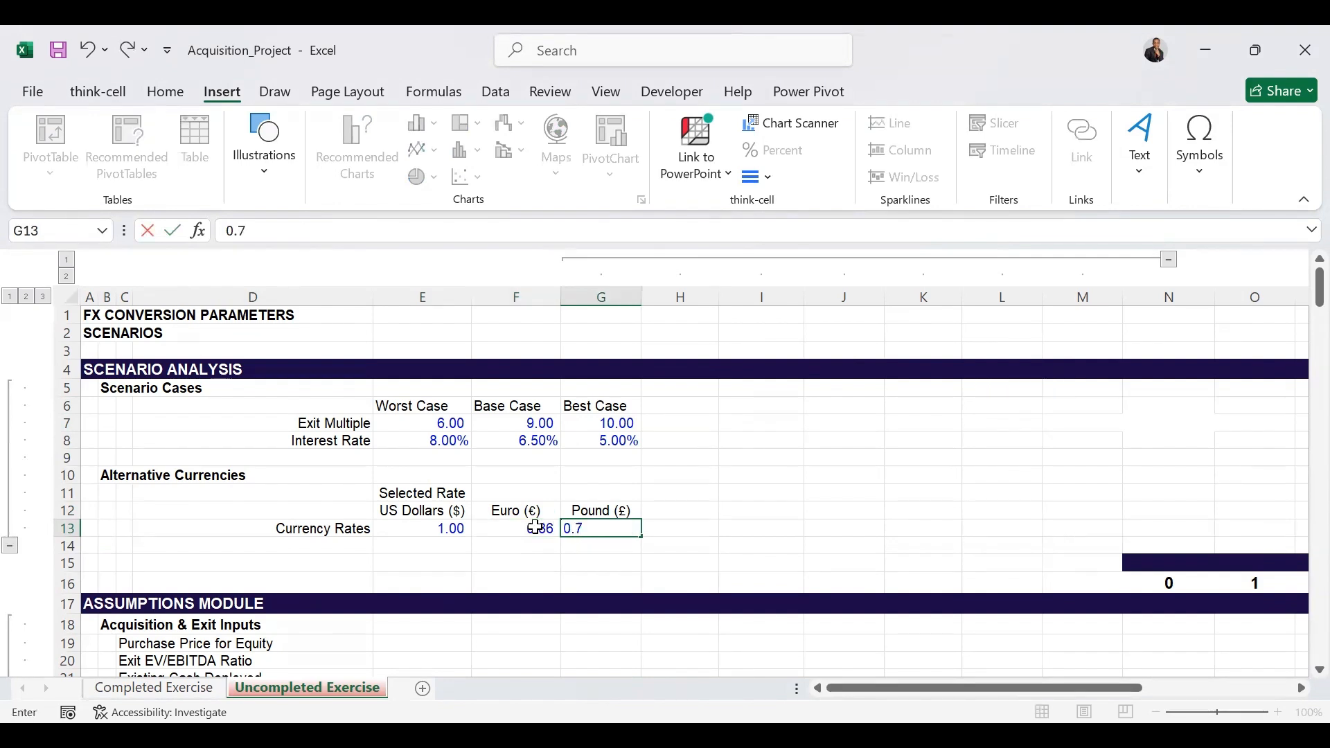
pyautogui.write('4')
pyautogui.hotkey('ctrl', 'Return')
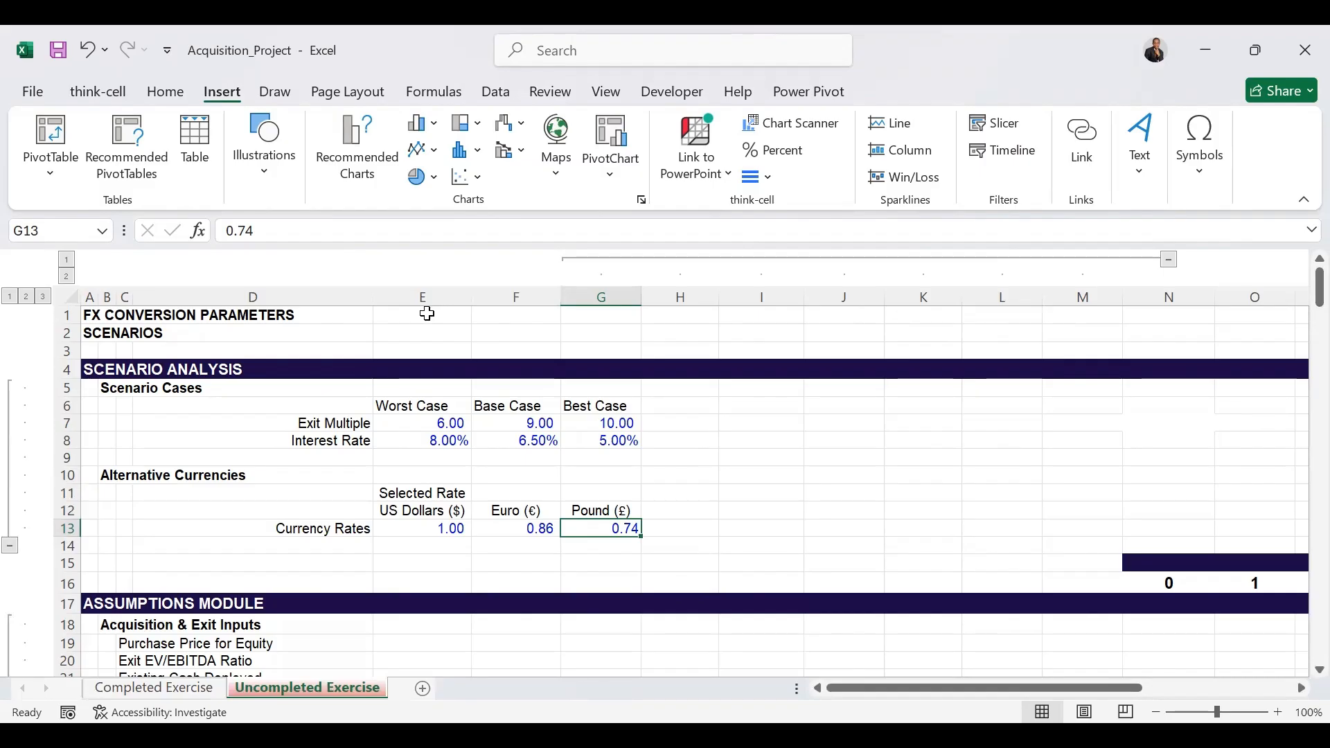
# Copy the dark banner formatting from F4 in the Scenario Analysis row onto E1:E2 with Format Painter.
pyautogui.moveTo(426, 314); pyautogui.dragTo(429, 331)
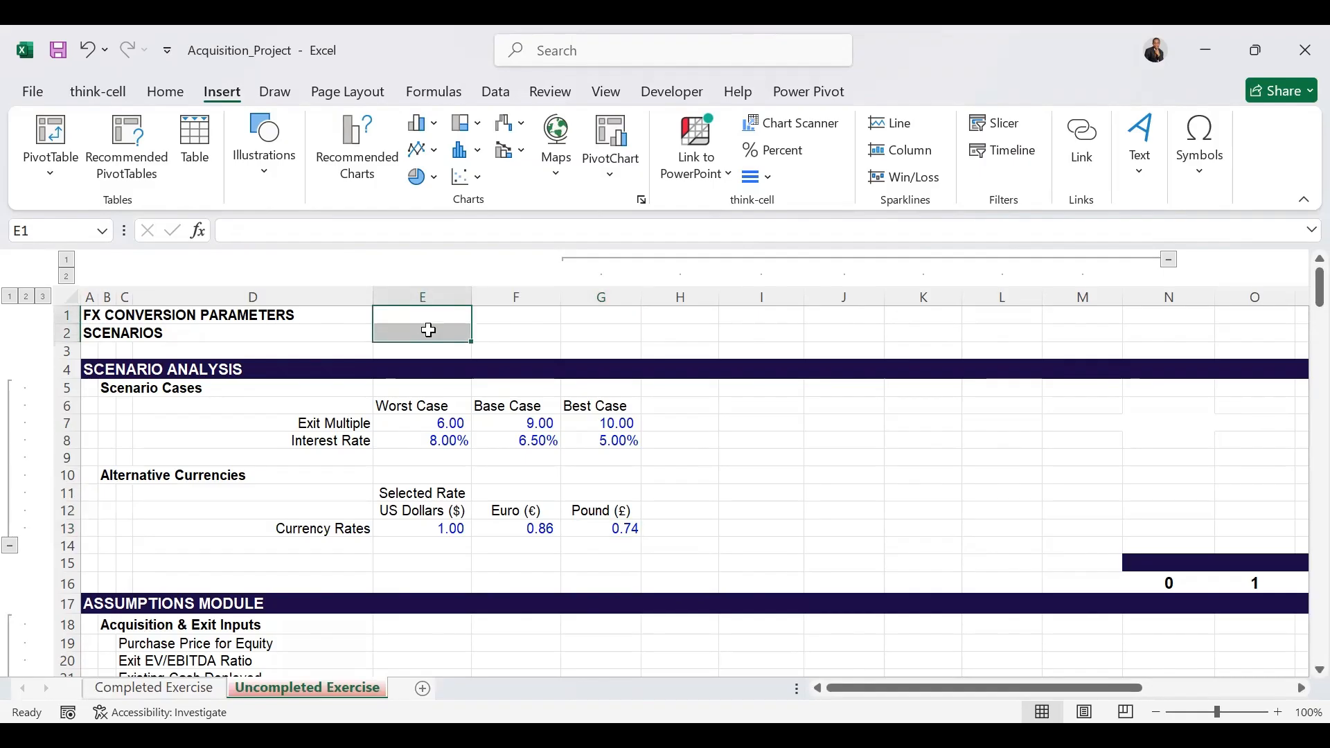
pyautogui.click(512, 331)
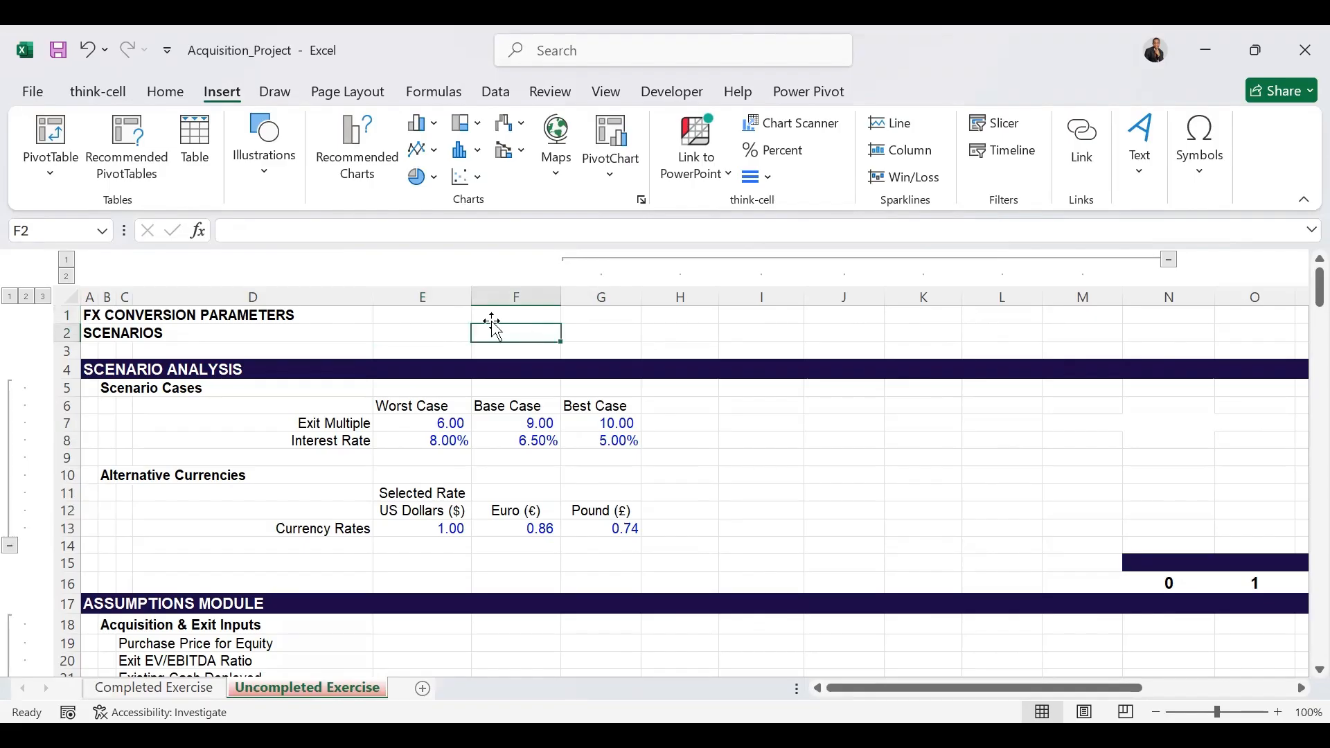
pyautogui.click(484, 366)
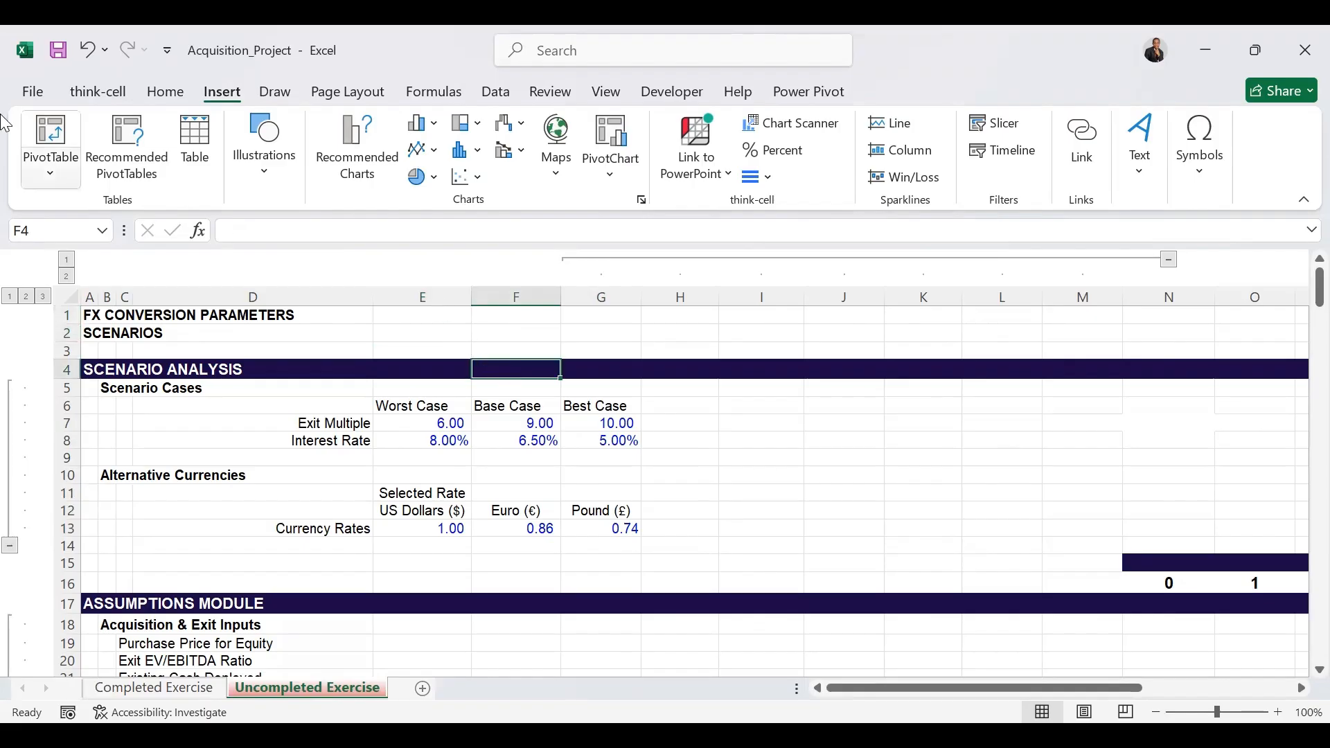
pyautogui.click(169, 91)
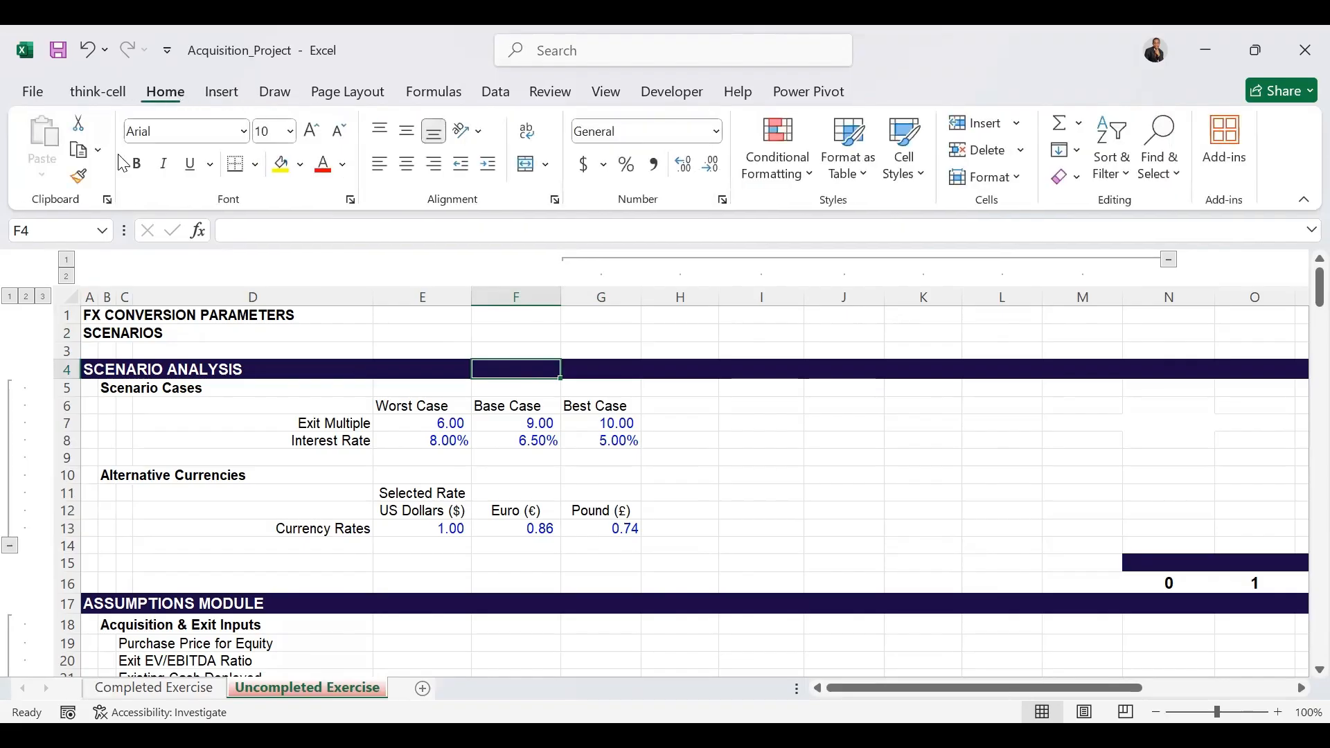
pyautogui.click(82, 176)
pyautogui.moveTo(422, 316); pyautogui.dragTo(422, 333)
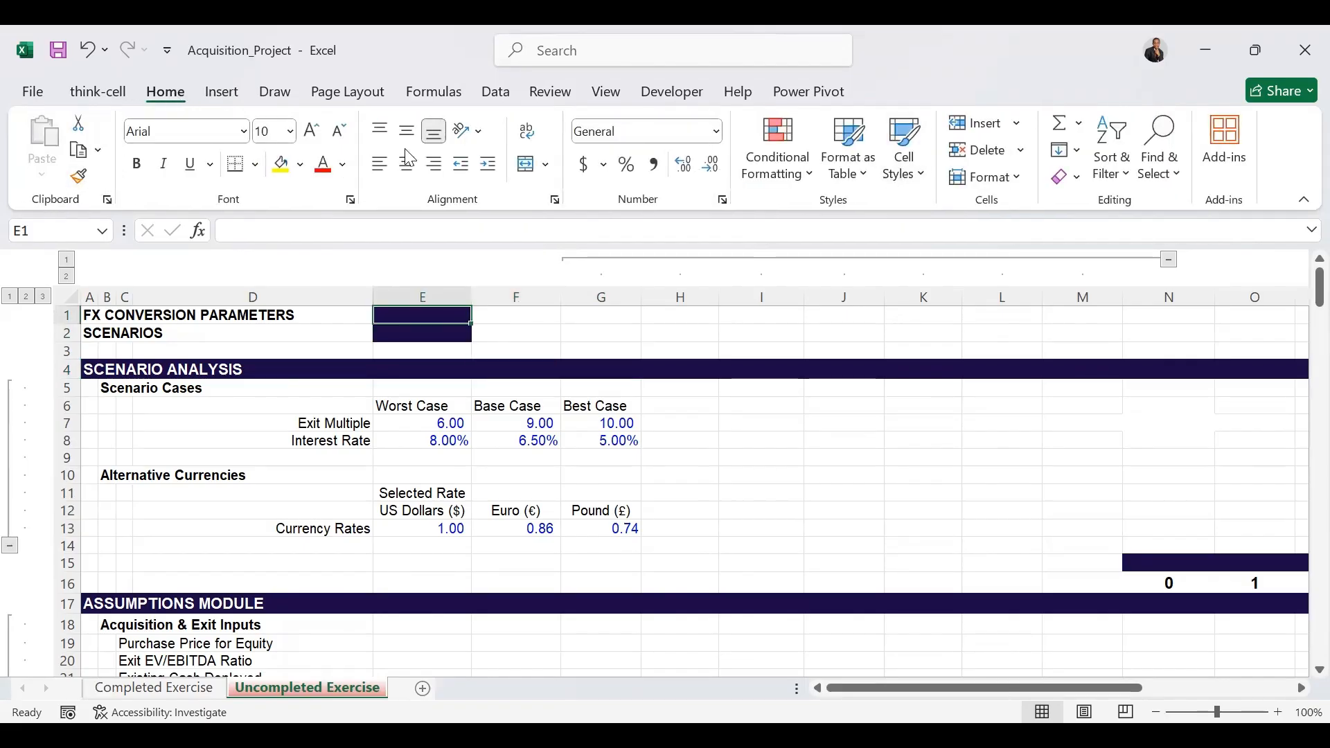
# Add a list data validation to E1 that takes its options from the currency headers in E12:G12.
pyautogui.click(497, 97)
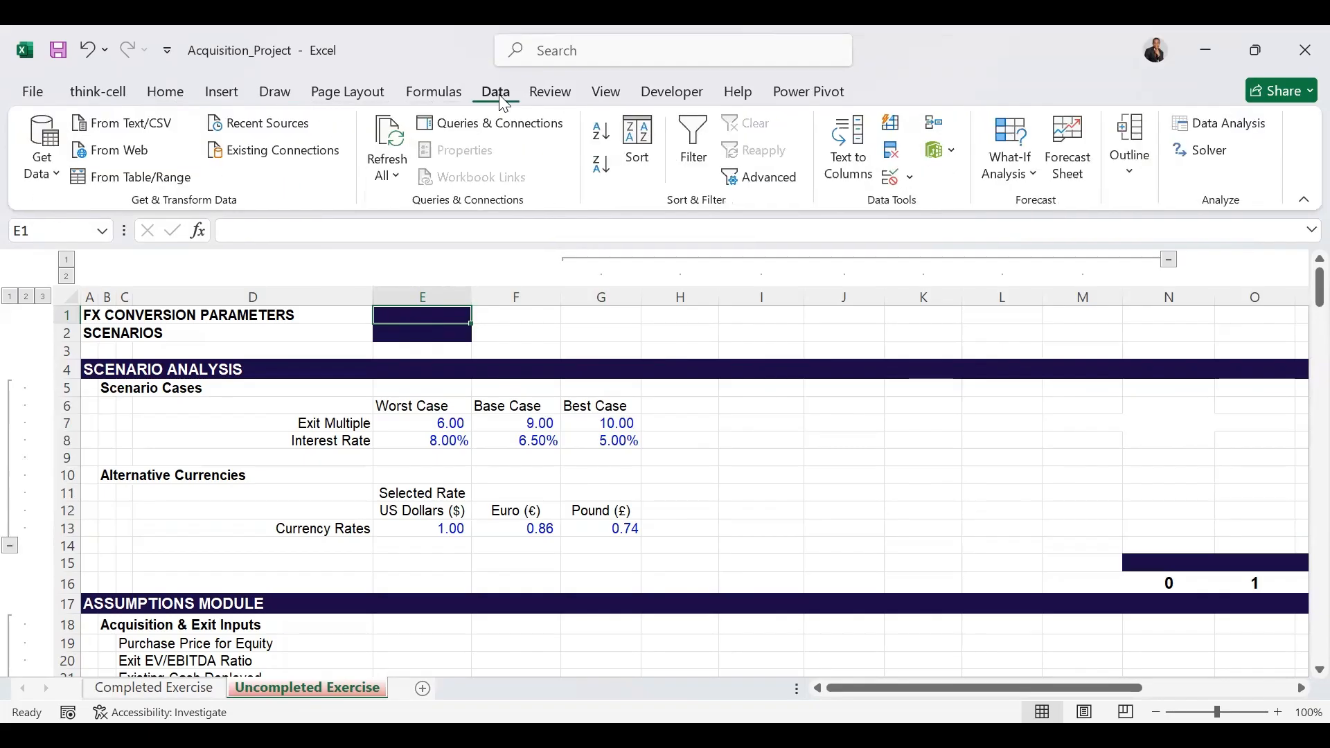
pyautogui.click(904, 178)
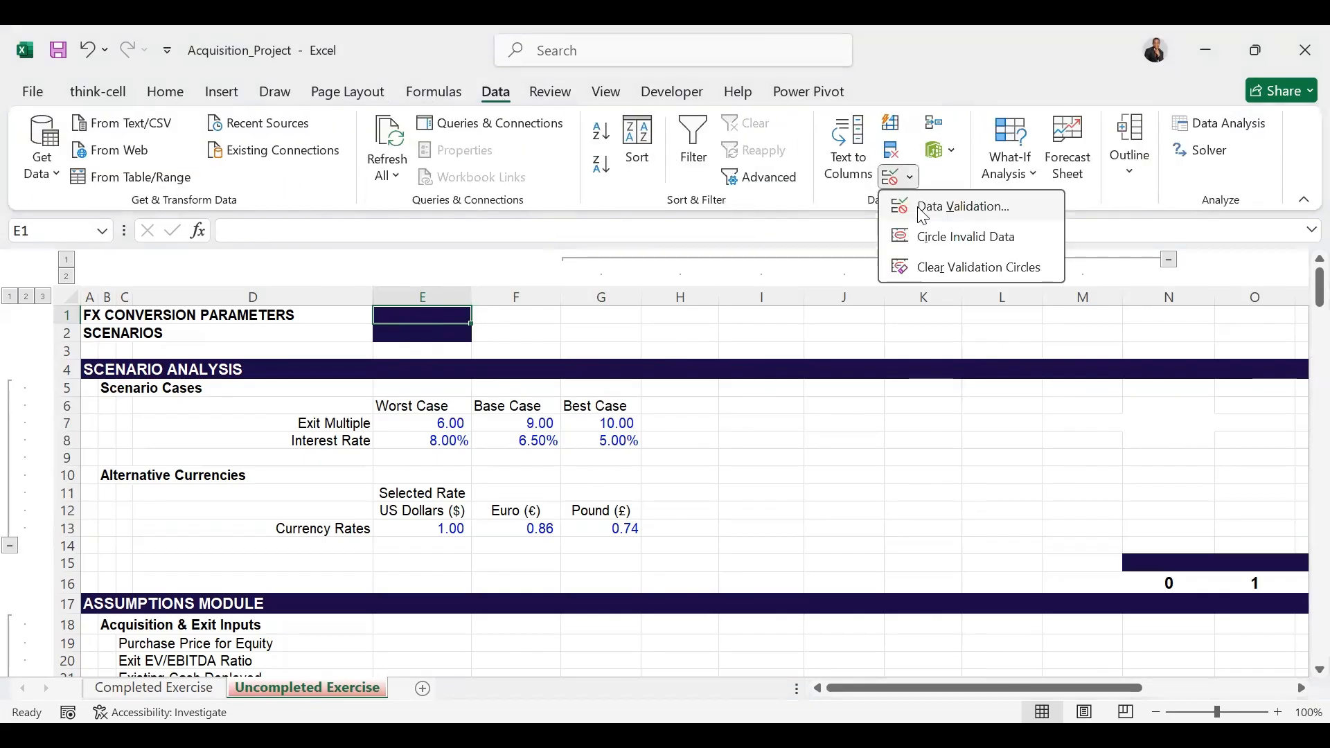
pyautogui.click(923, 208)
pyautogui.click(916, 376)
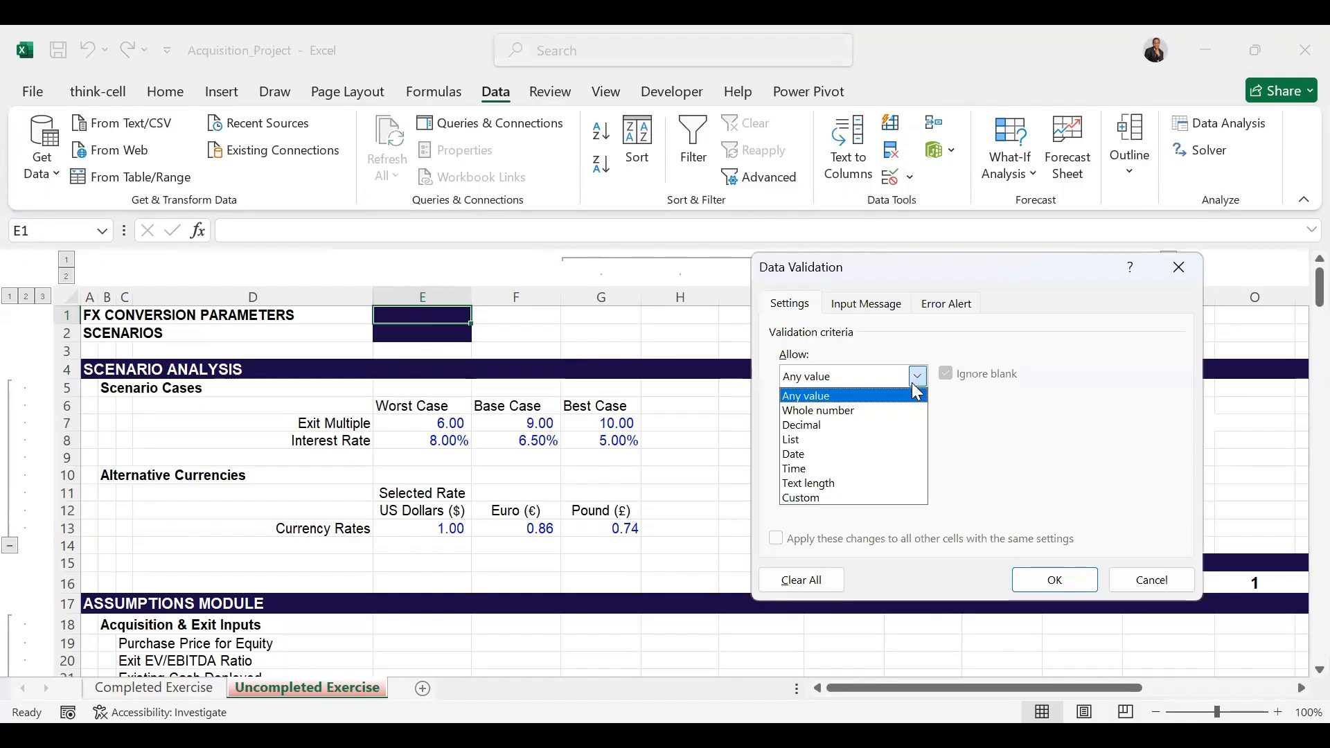
pyautogui.click(865, 440)
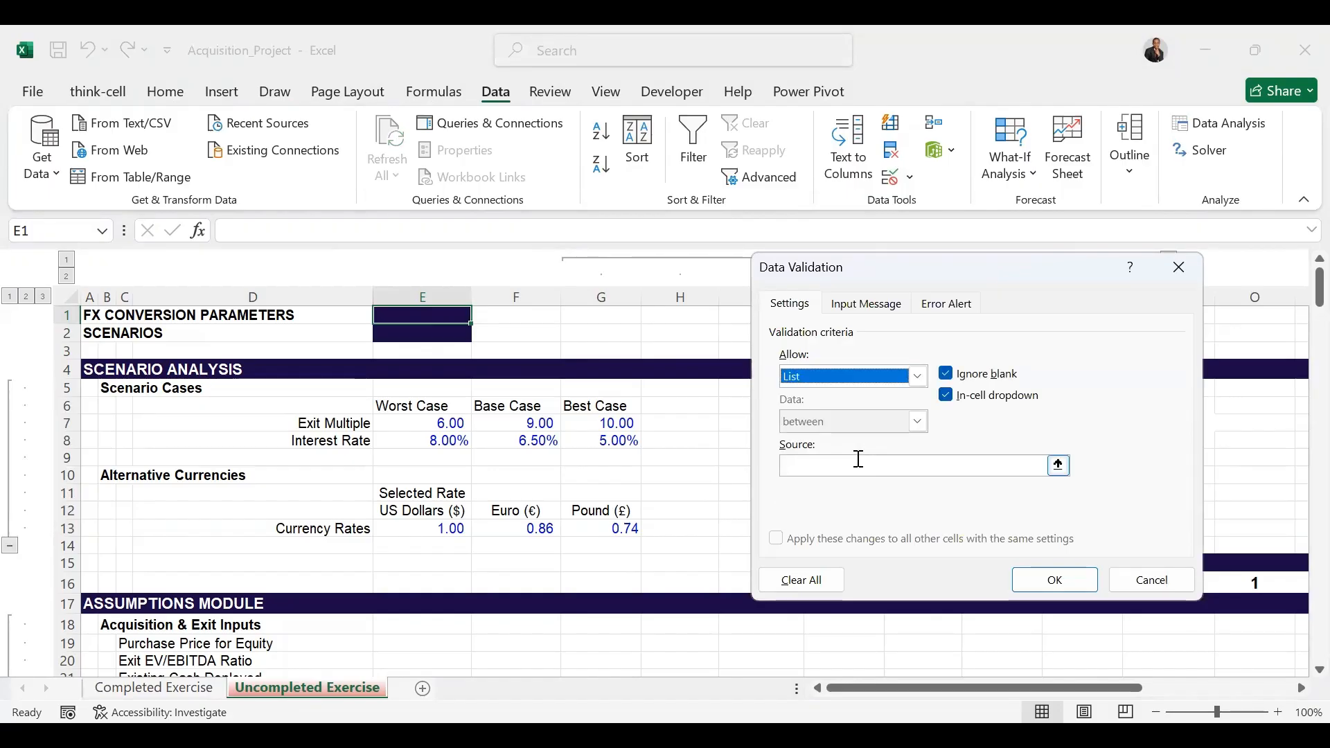
pyautogui.click(1058, 465)
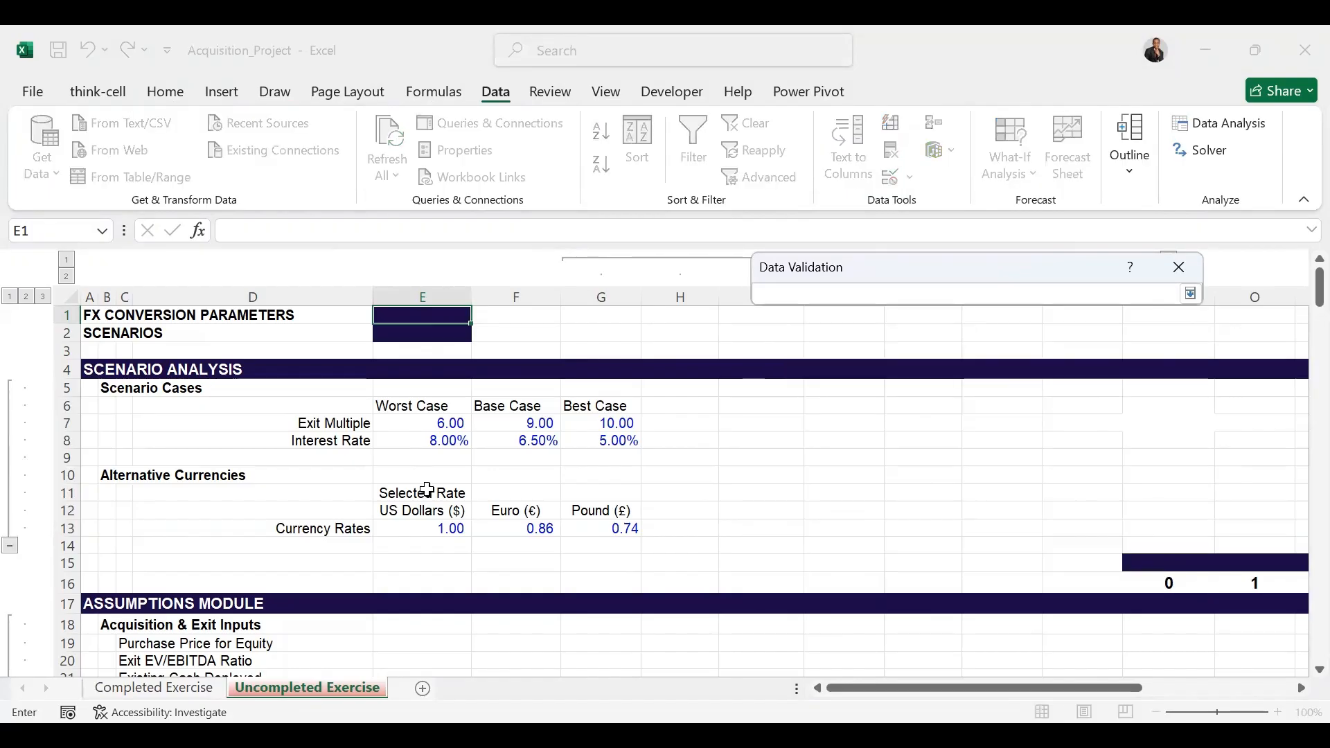
pyautogui.moveTo(414, 512); pyautogui.dragTo(597, 511)
pyautogui.press('Return')
# Try Euro (€) and Pound (£) in the E1 currency selector, then set it to US Dollars ($).
pyautogui.hotkey('alt', 'Down')
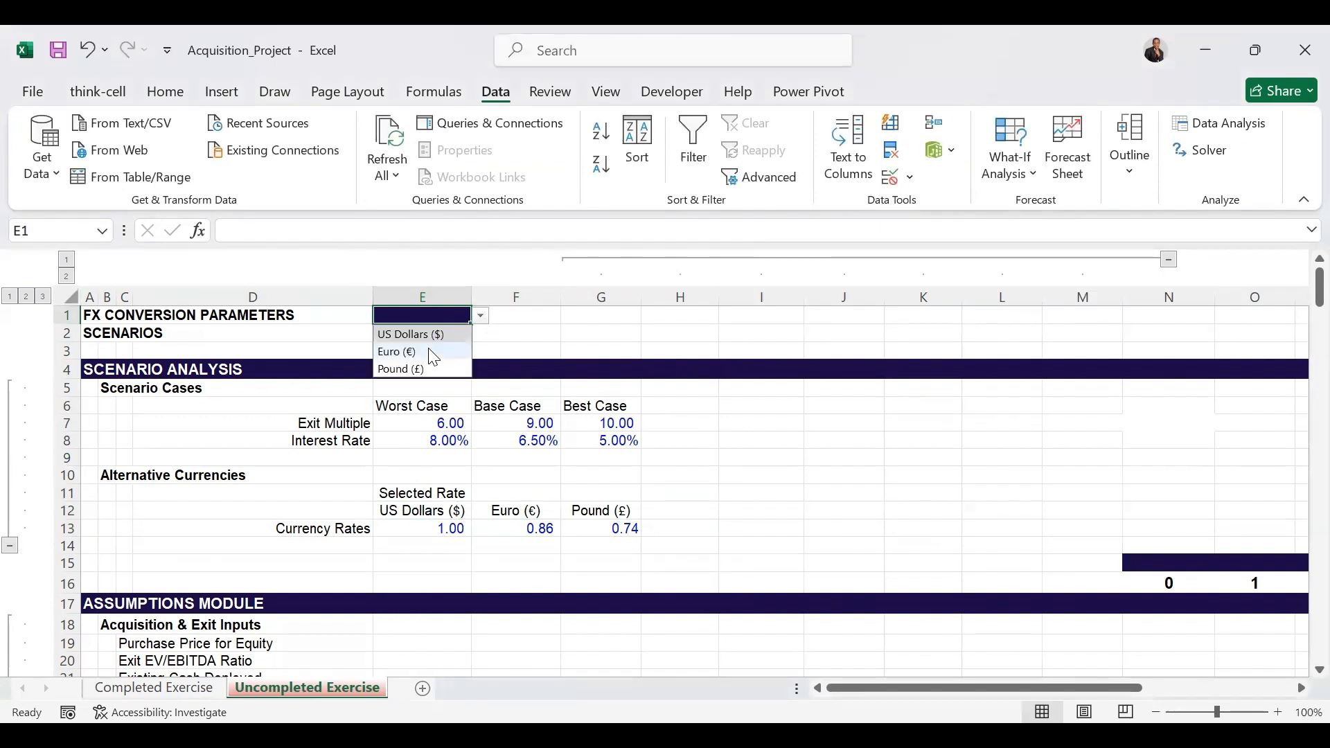
pyautogui.click(405, 351)
pyautogui.hotkey('alt', 'Down')
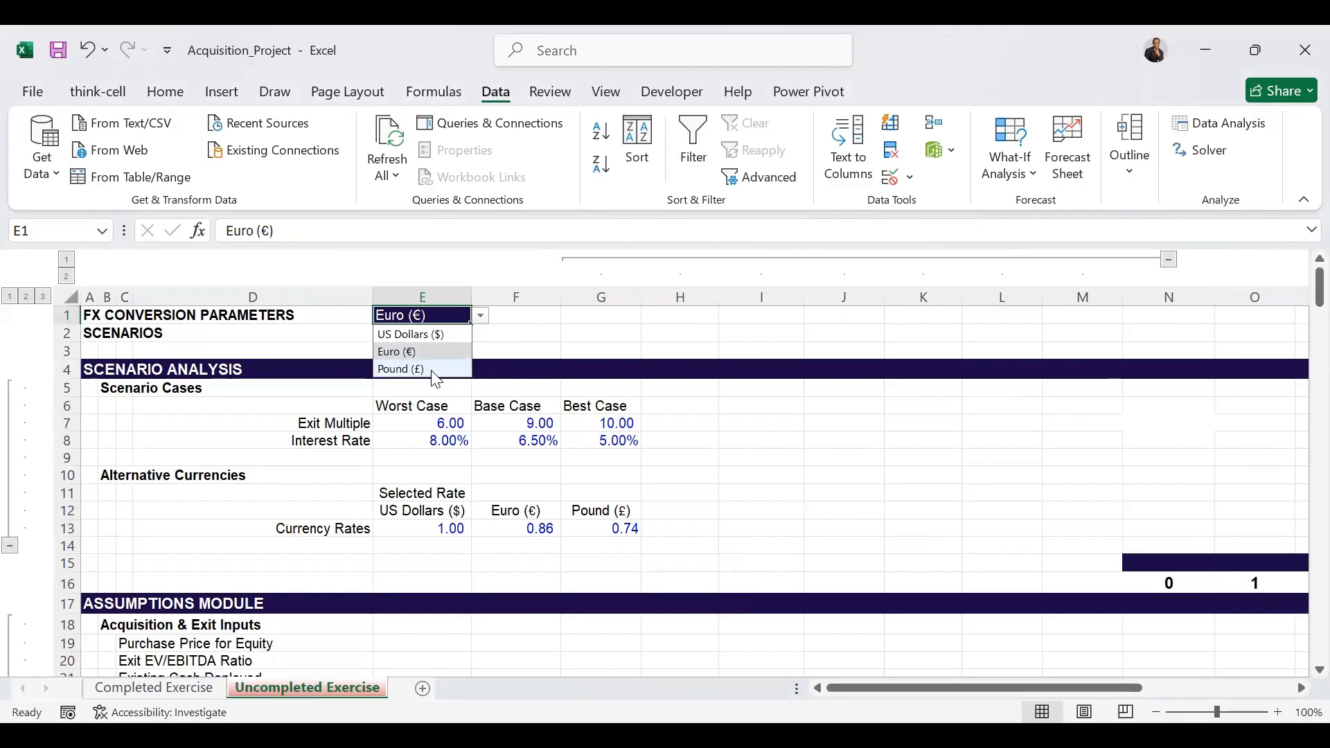
pyautogui.click(431, 370)
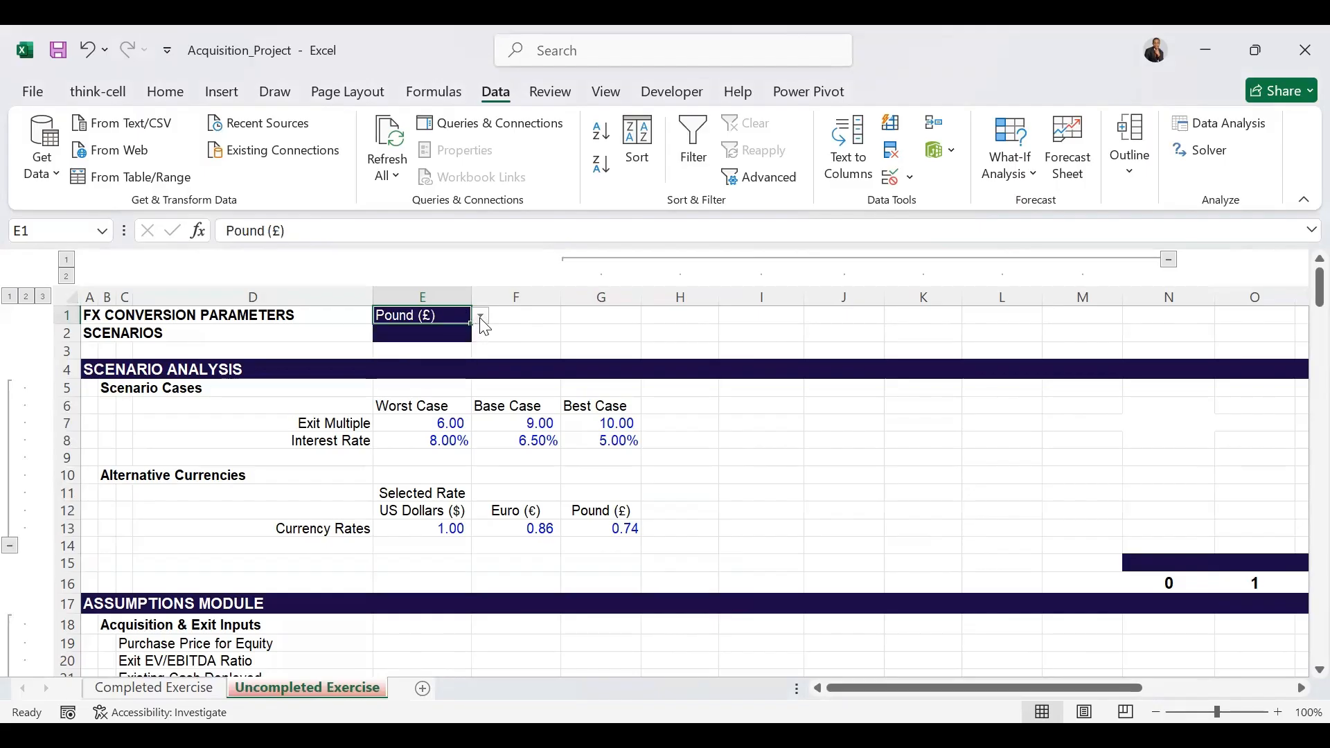
pyautogui.click(480, 317)
pyautogui.click(436, 333)
# Add a list data validation to E2 that takes its options from the scenario case headers in E6:G6.
pyautogui.click(442, 335)
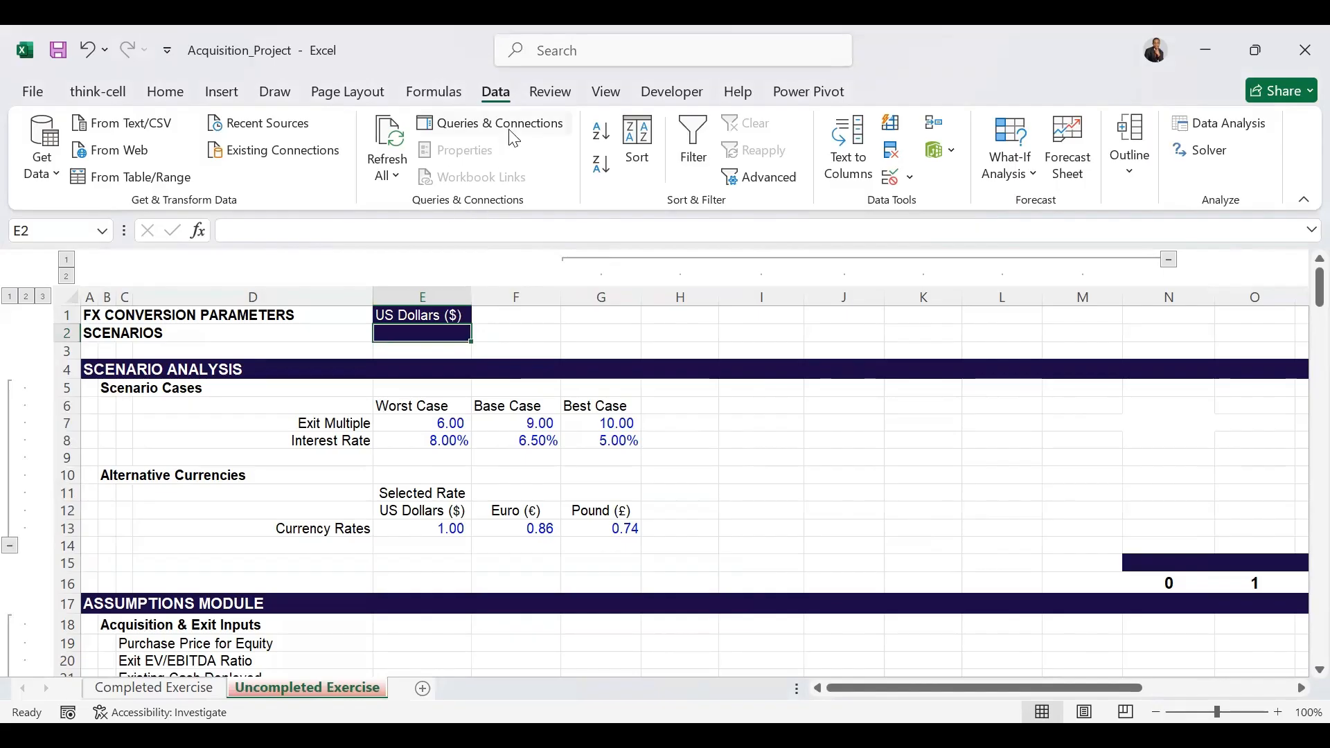
pyautogui.click(910, 181)
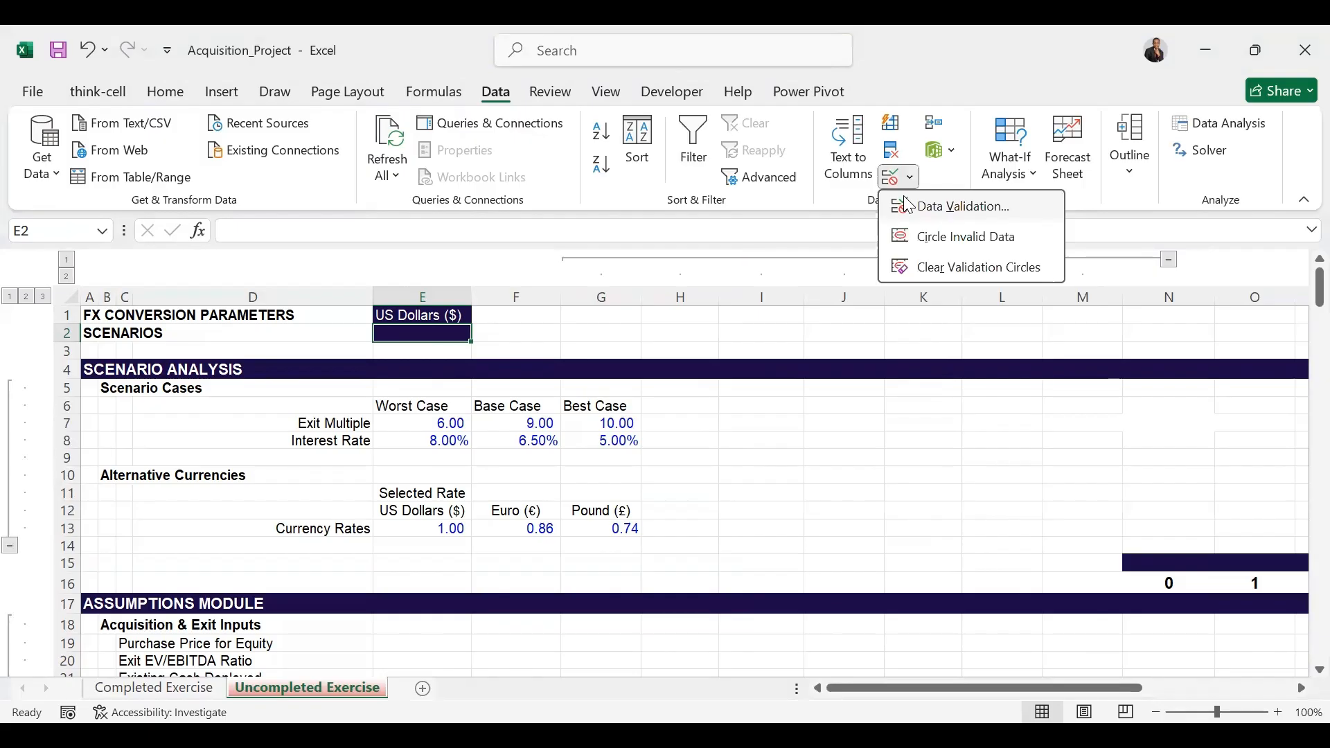
pyautogui.click(907, 205)
pyautogui.click(917, 376)
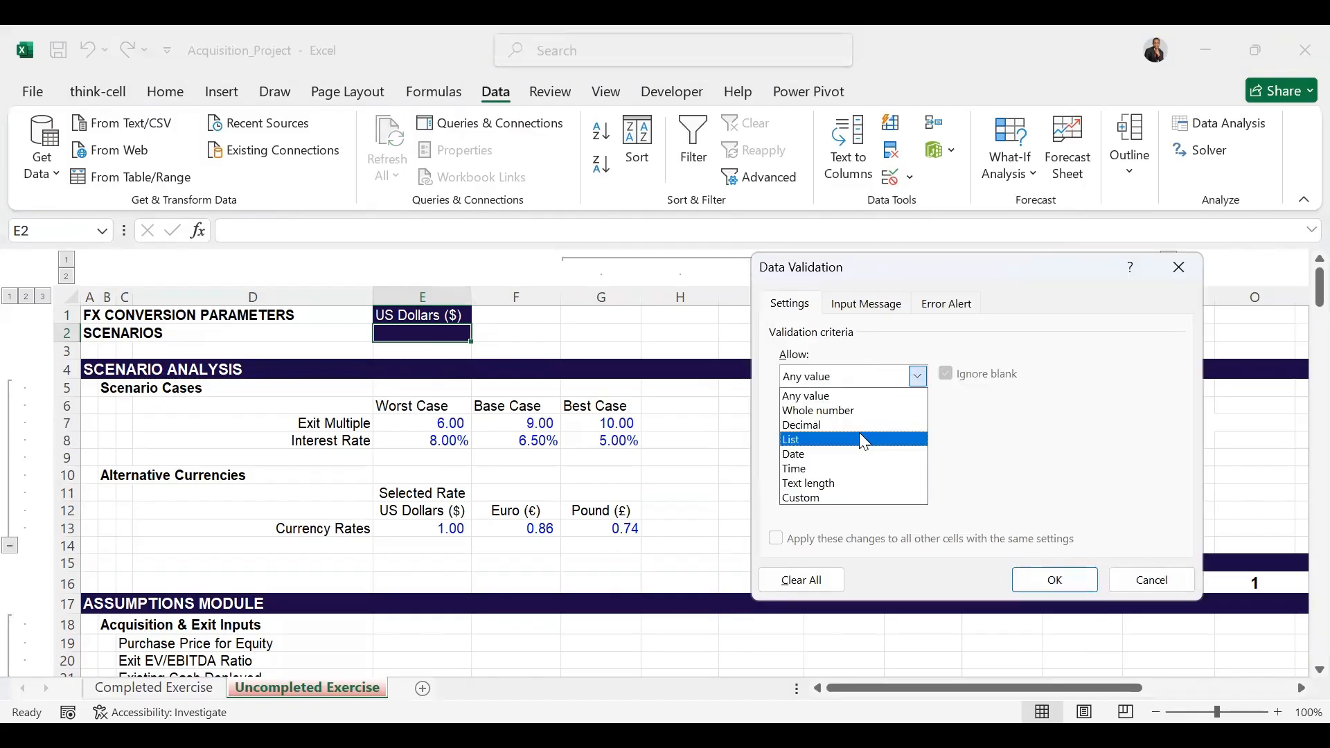
pyautogui.click(900, 437)
pyautogui.moveTo(398, 405); pyautogui.dragTo(472, 420)
pyautogui.press('Return')
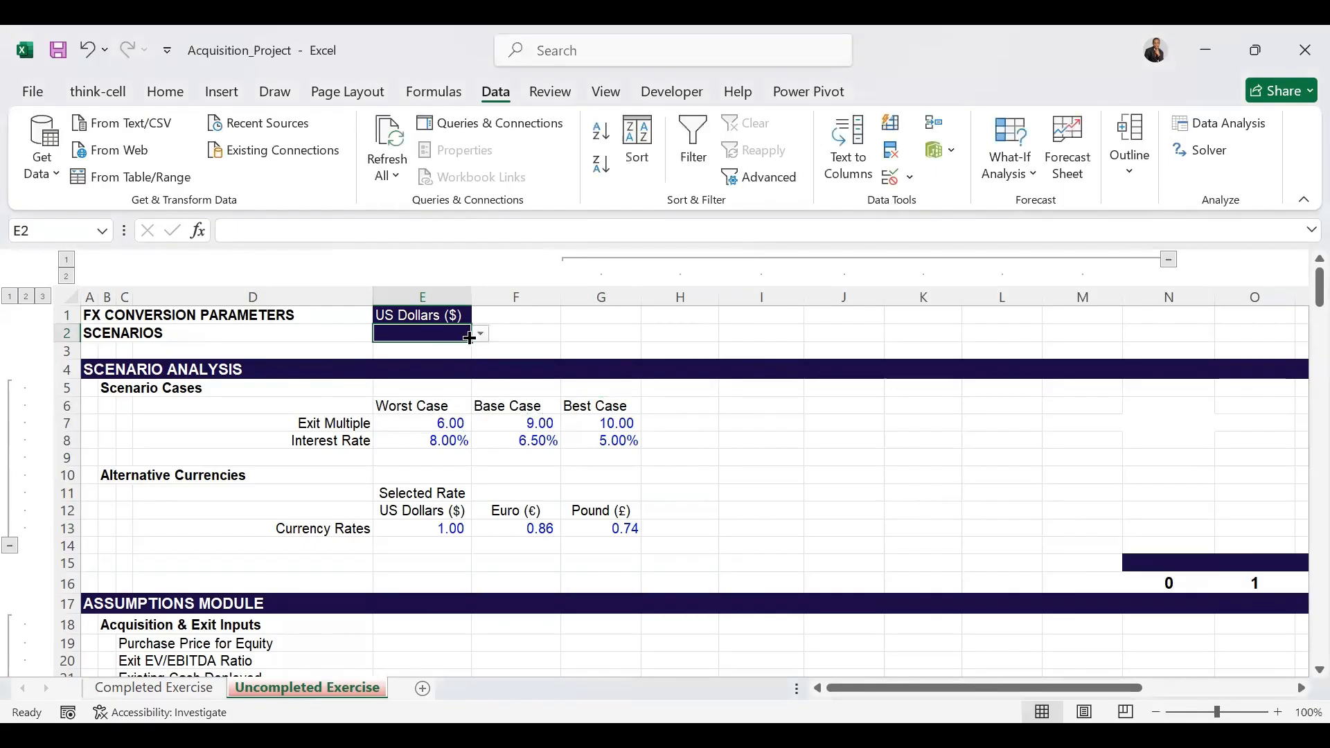
# Try Base Case and Best Case in the E2 scenario selector, then set it to Base Case.
pyautogui.click(480, 334)
pyautogui.click(442, 361)
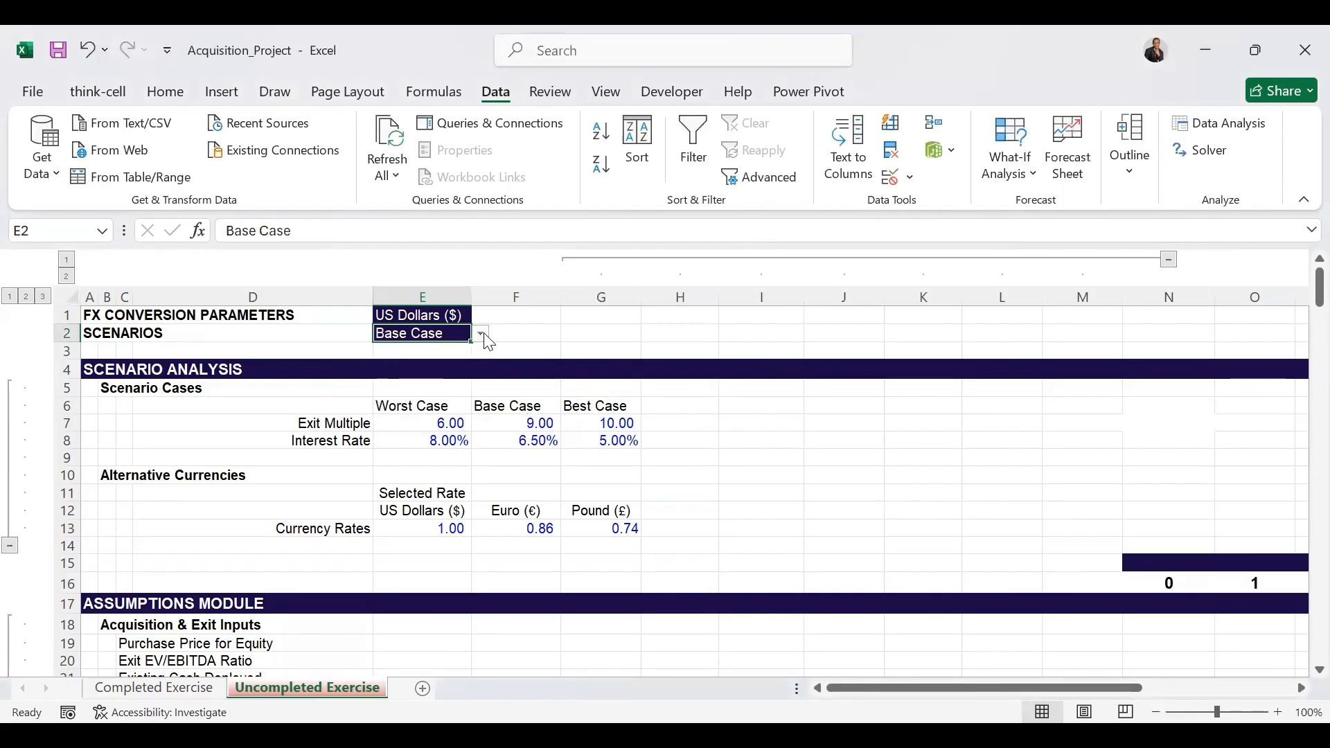
pyautogui.click(480, 334)
pyautogui.click(455, 383)
pyautogui.click(481, 334)
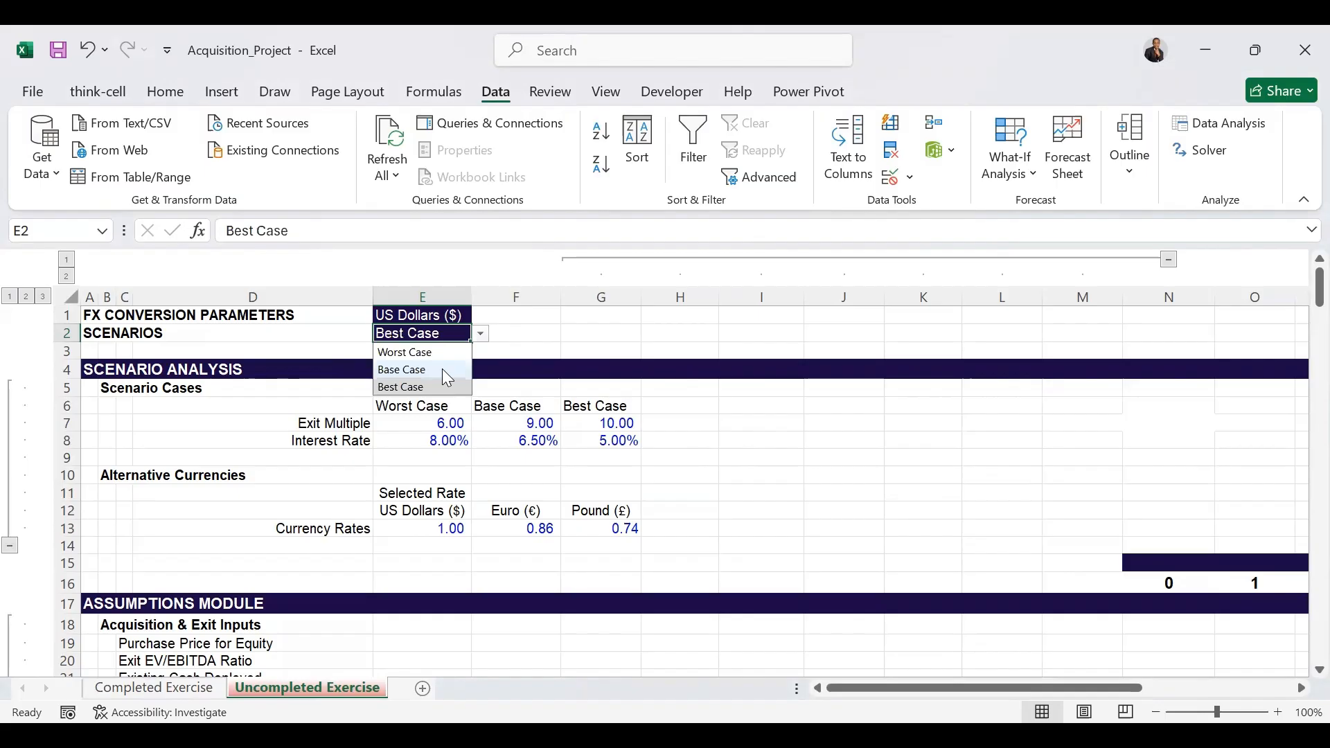
pyautogui.click(442, 369)
pyautogui.click(659, 353)
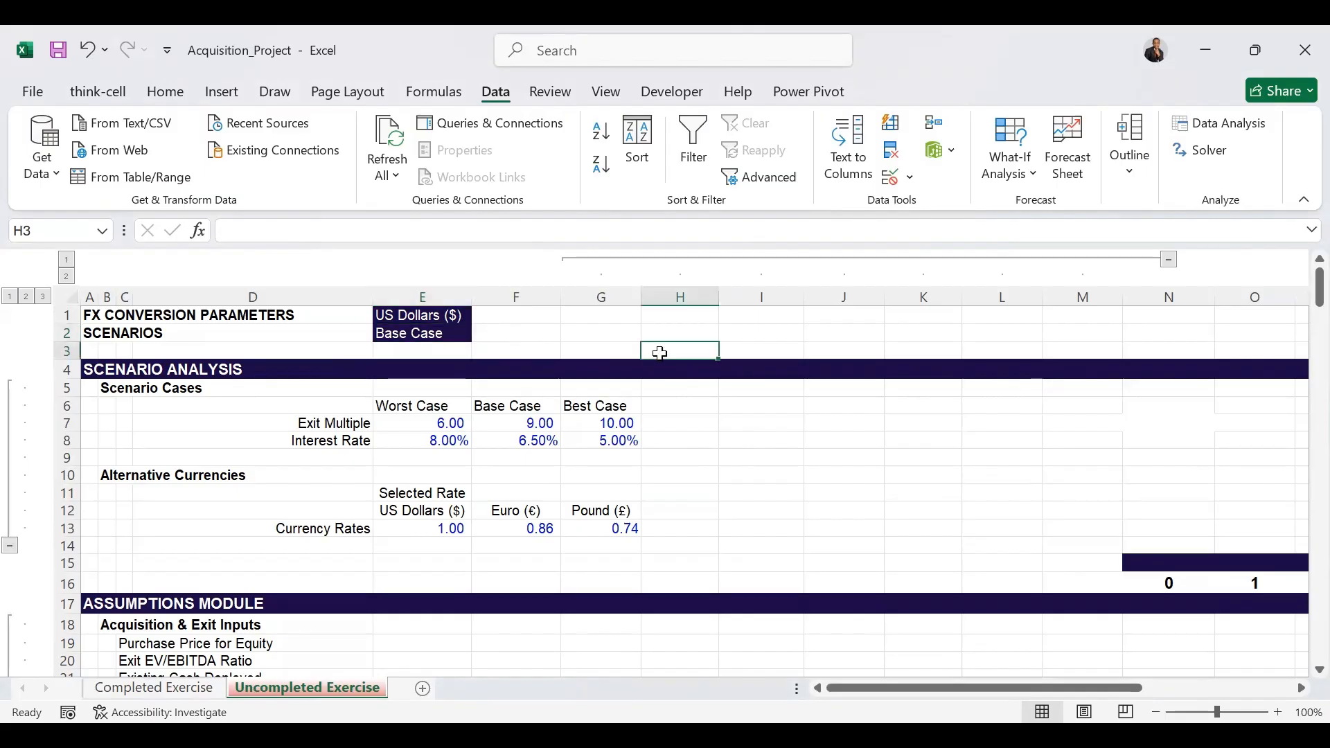
# Start an HLOOKUP for the Selected Rate in F11 with lookup value $E$1 and table array $E$12:$G$13.
pyautogui.click(509, 489)
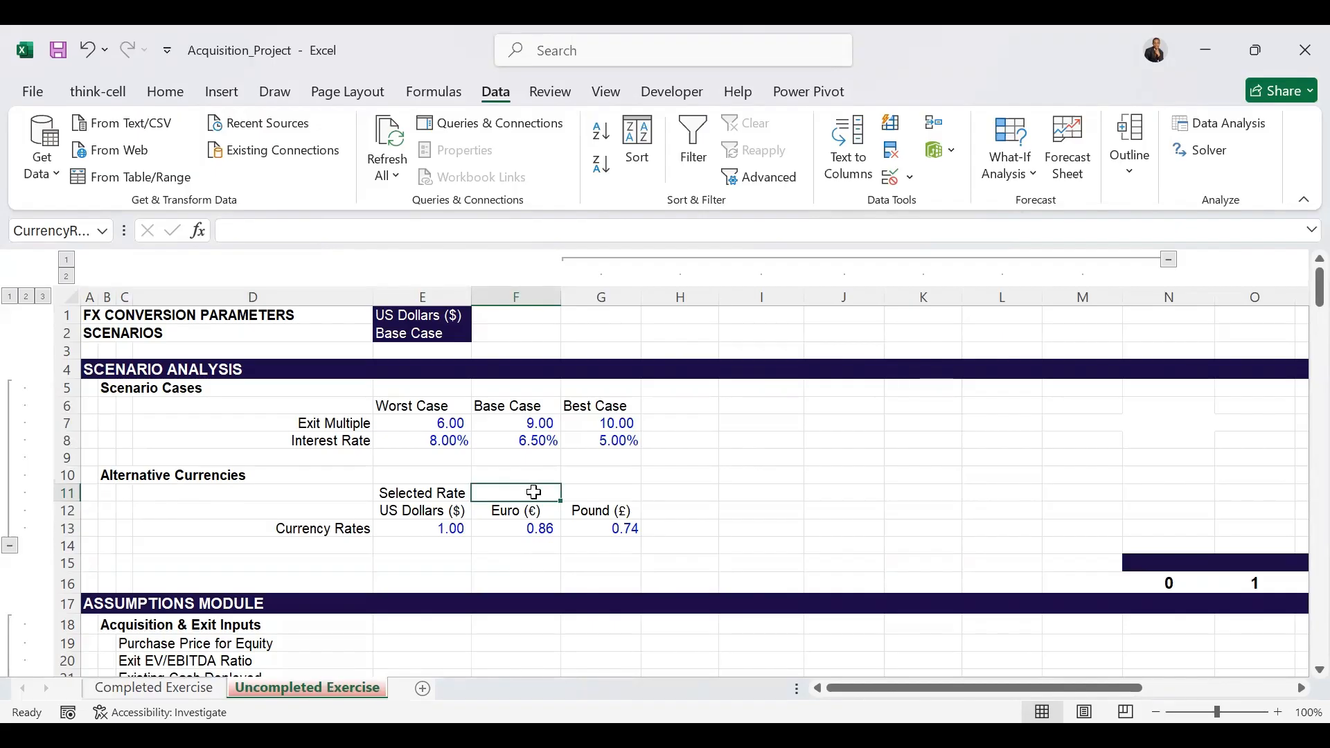
pyautogui.write('=HLOOKUP(')
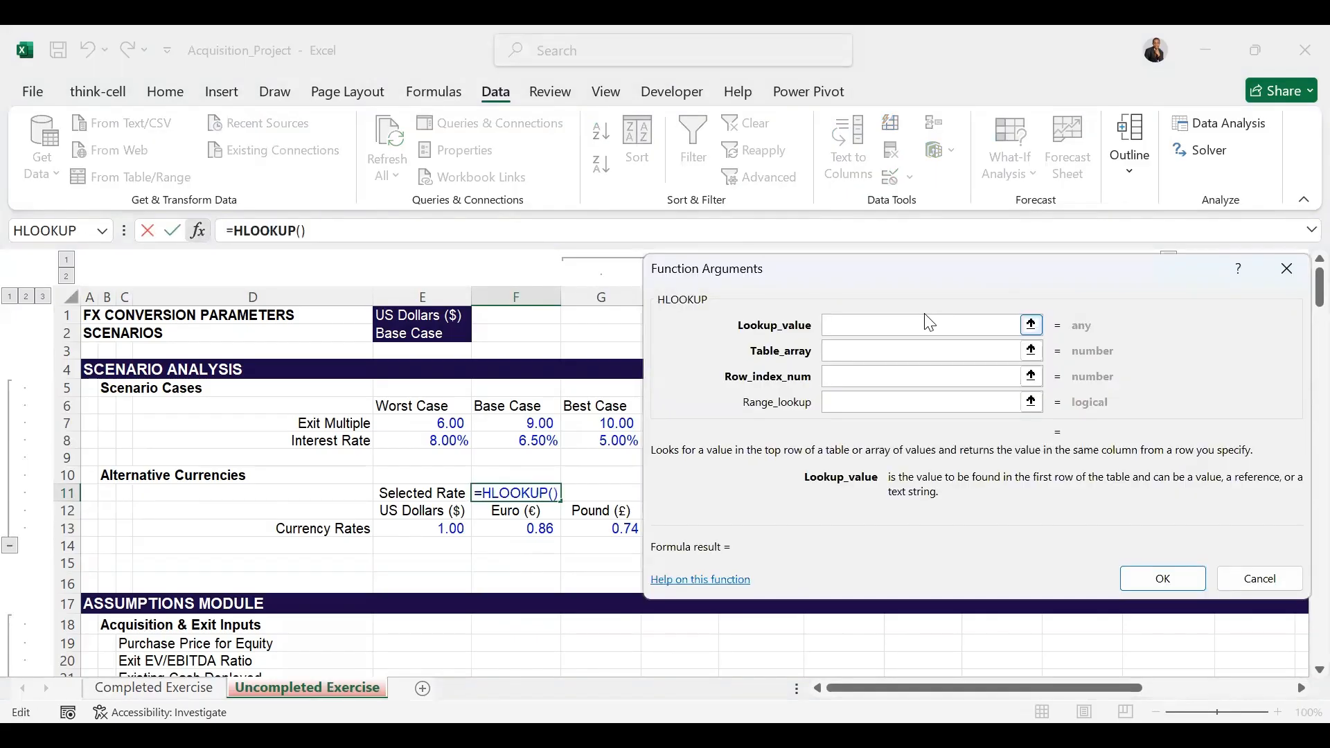
pyautogui.click(928, 322)
pyautogui.click(413, 316)
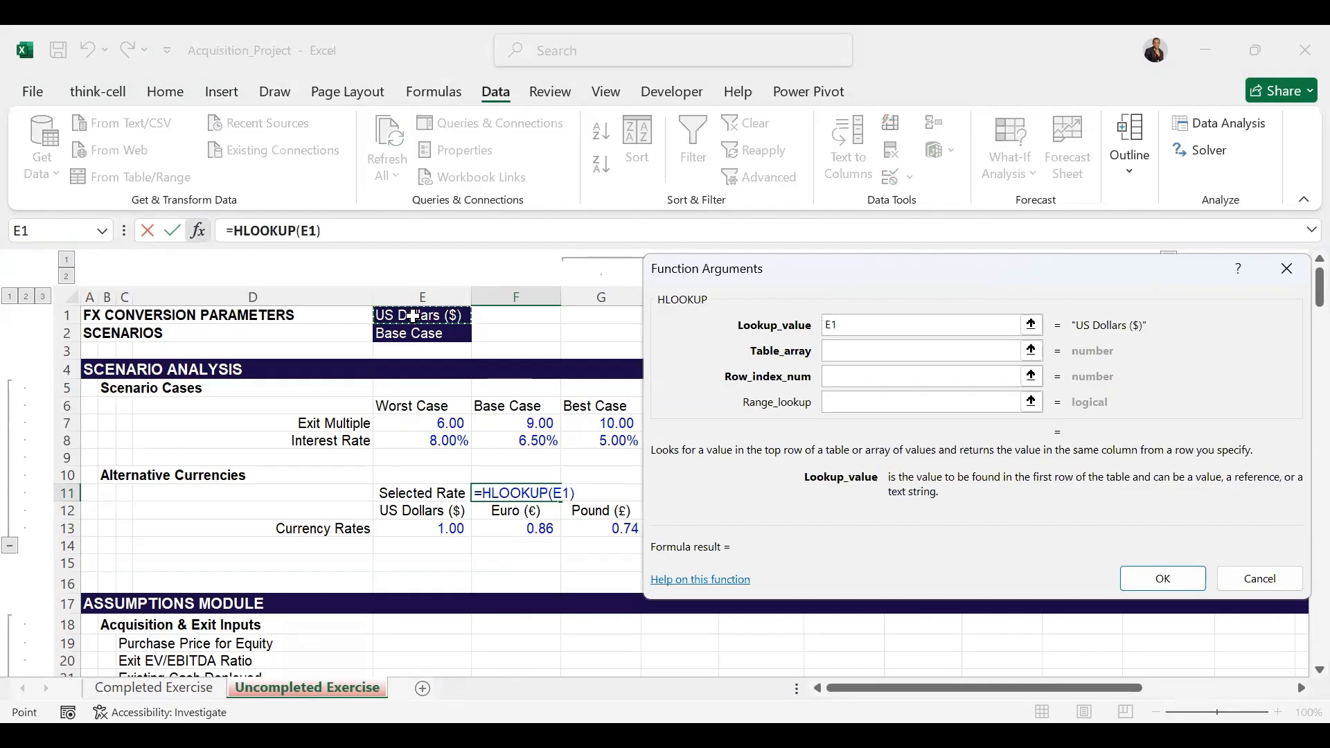
pyautogui.press('F4')
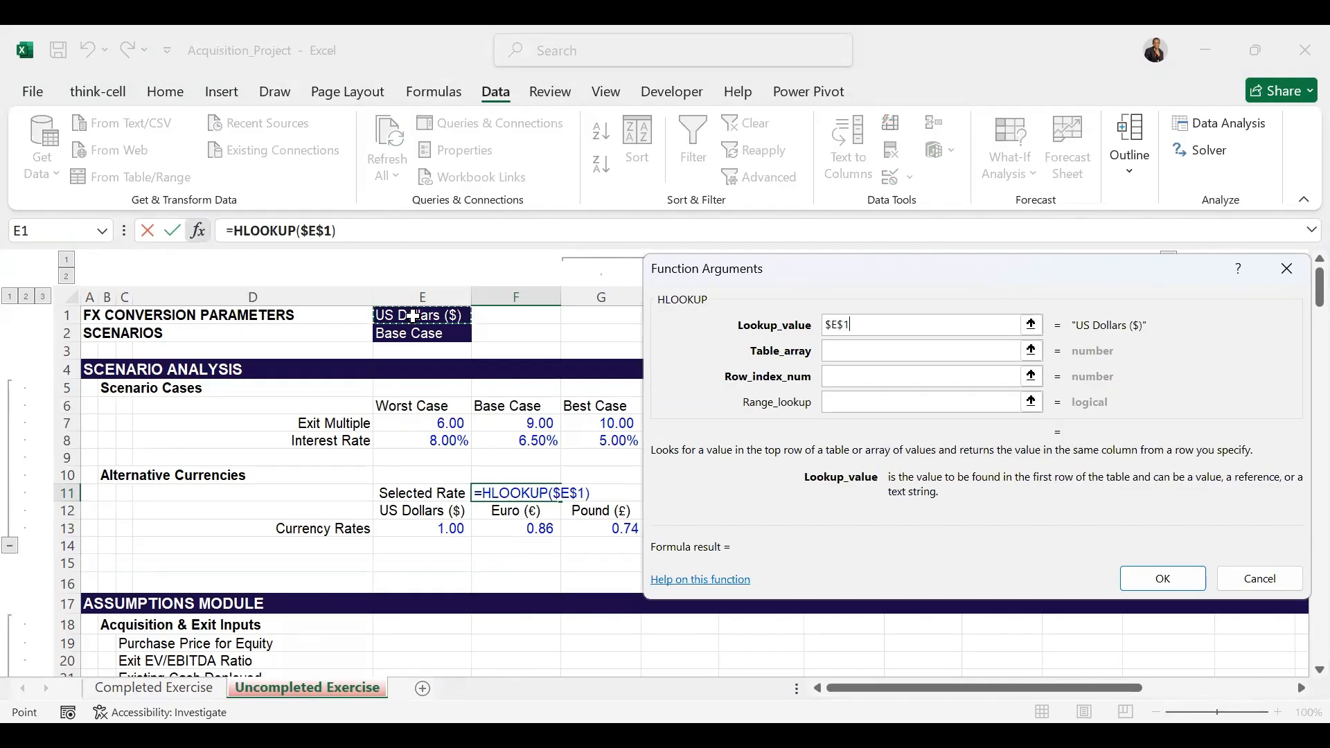
pyautogui.press('Tab')
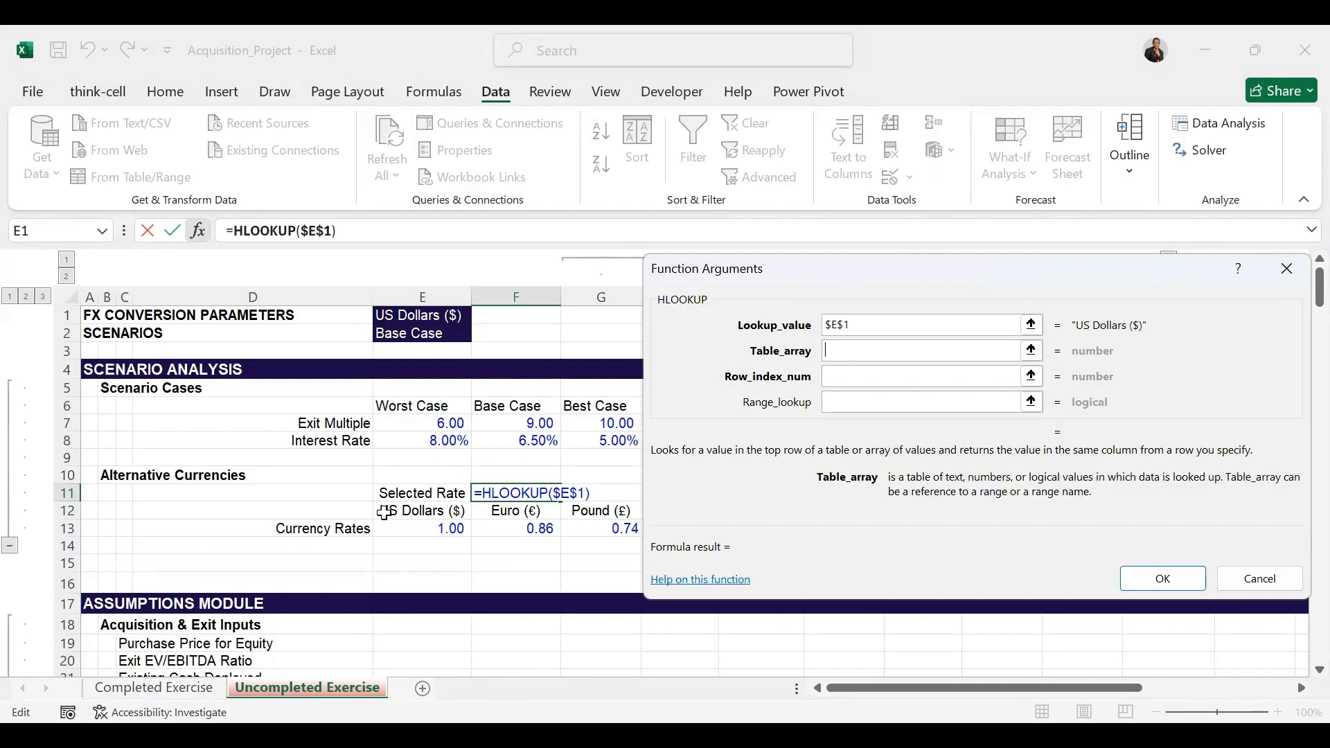
pyautogui.moveTo(385, 512); pyautogui.dragTo(620, 528)
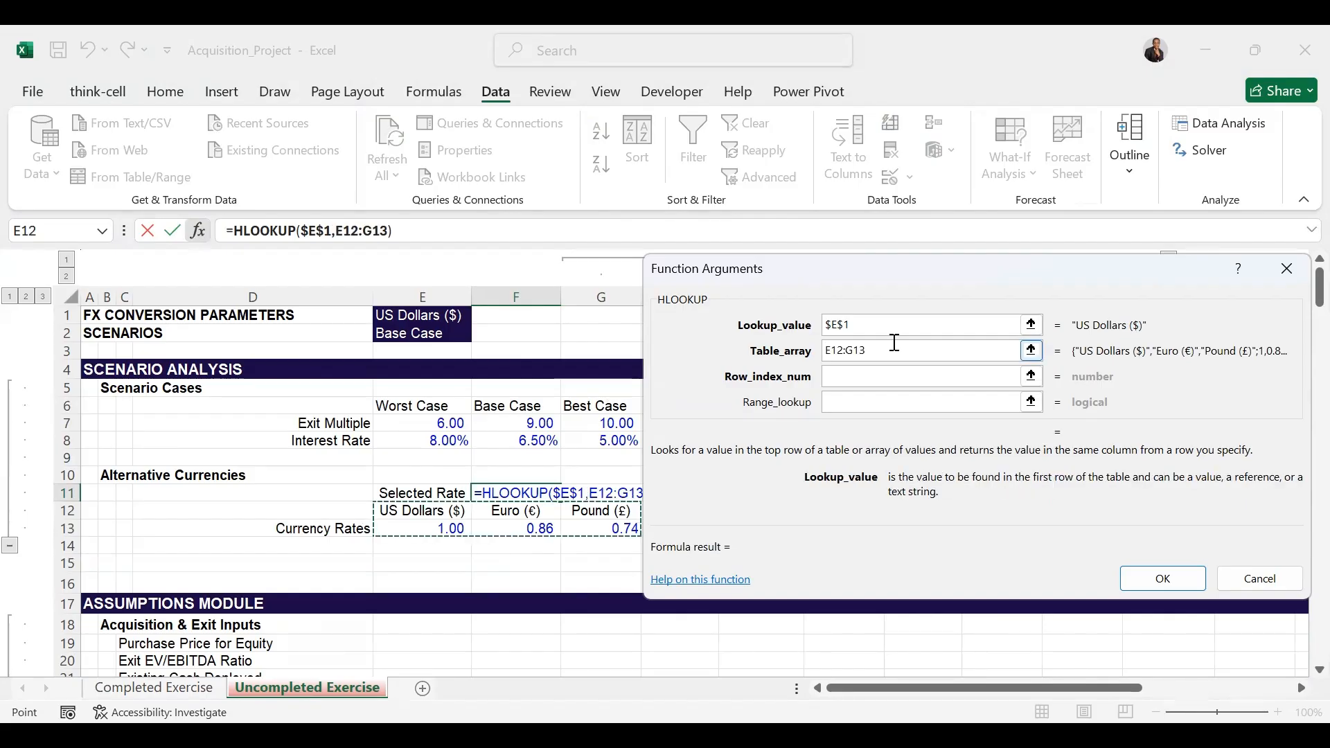
pyautogui.click(894, 343)
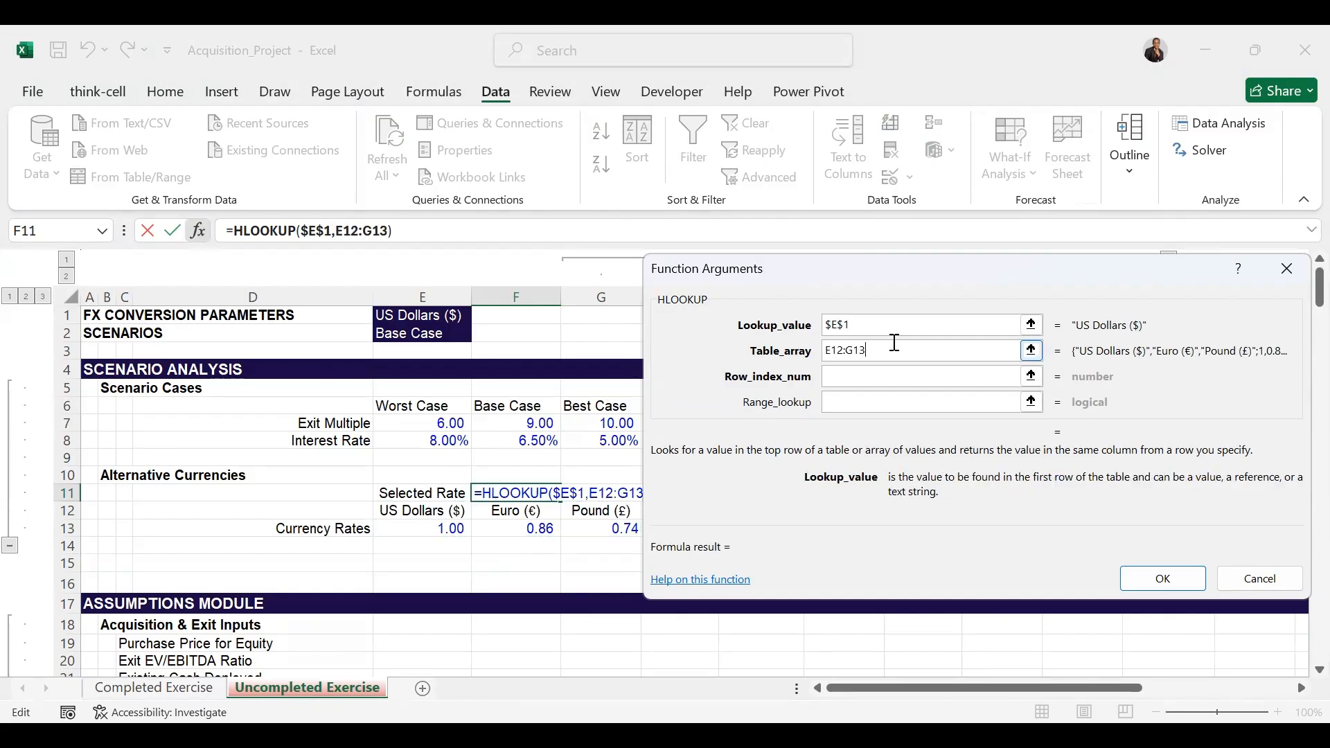
pyautogui.press('F4')
# Complete the F11 HLOOKUP with row index number 2 and range lookup FALSE.
pyautogui.click(884, 373)
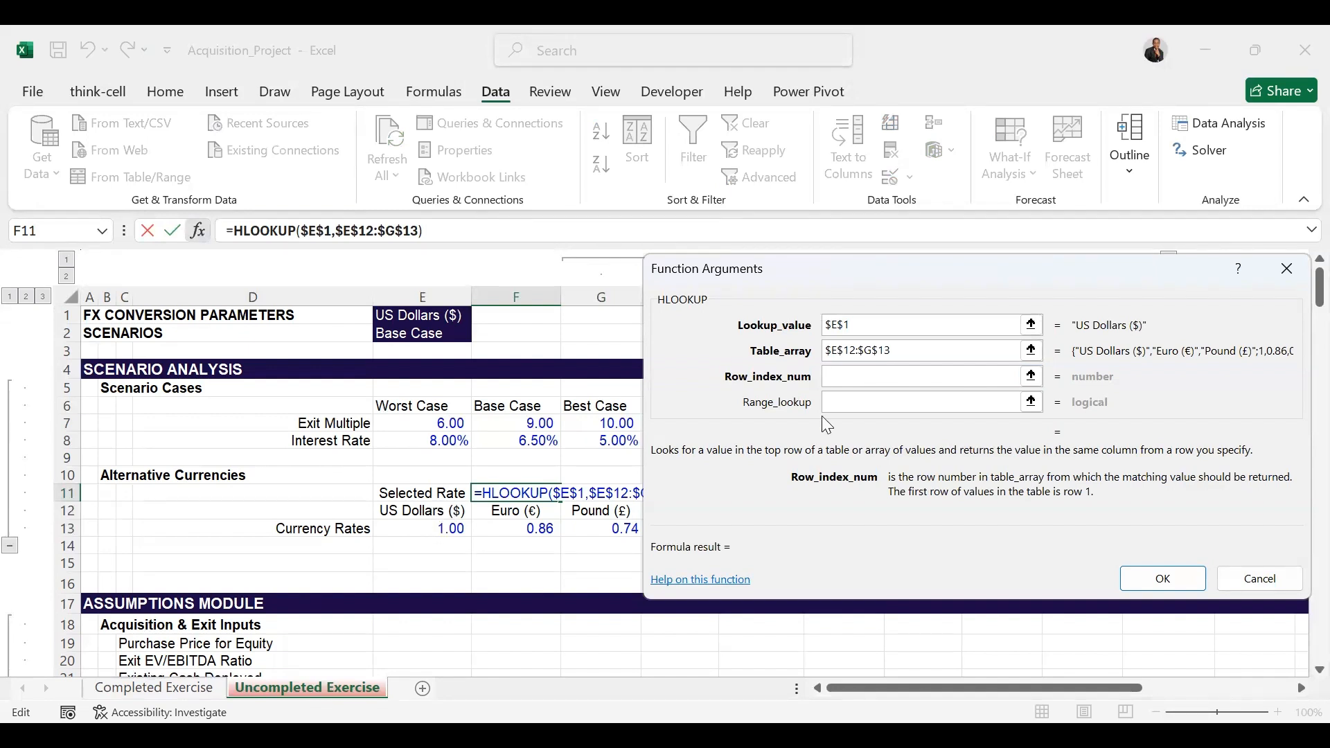
pyautogui.write('2')
pyautogui.click(881, 399)
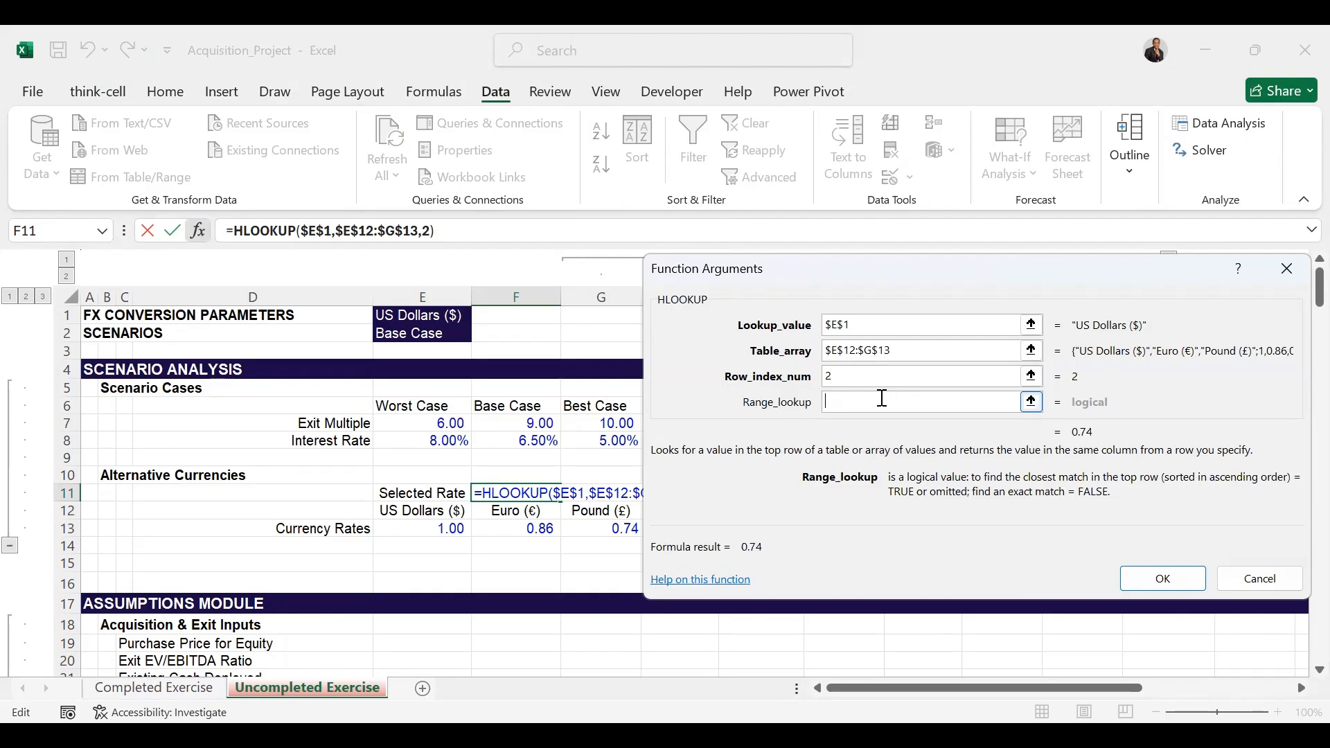
pyautogui.write('FALSE')
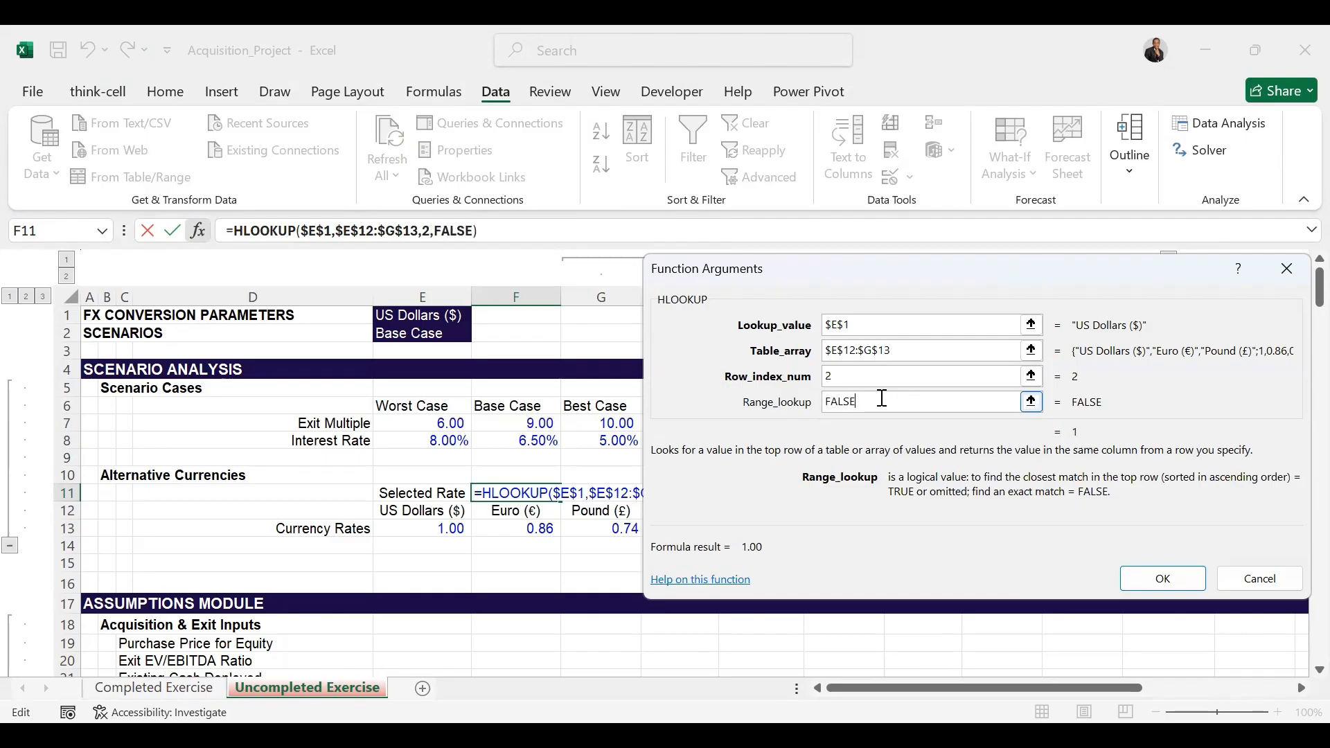
pyautogui.press('Return')
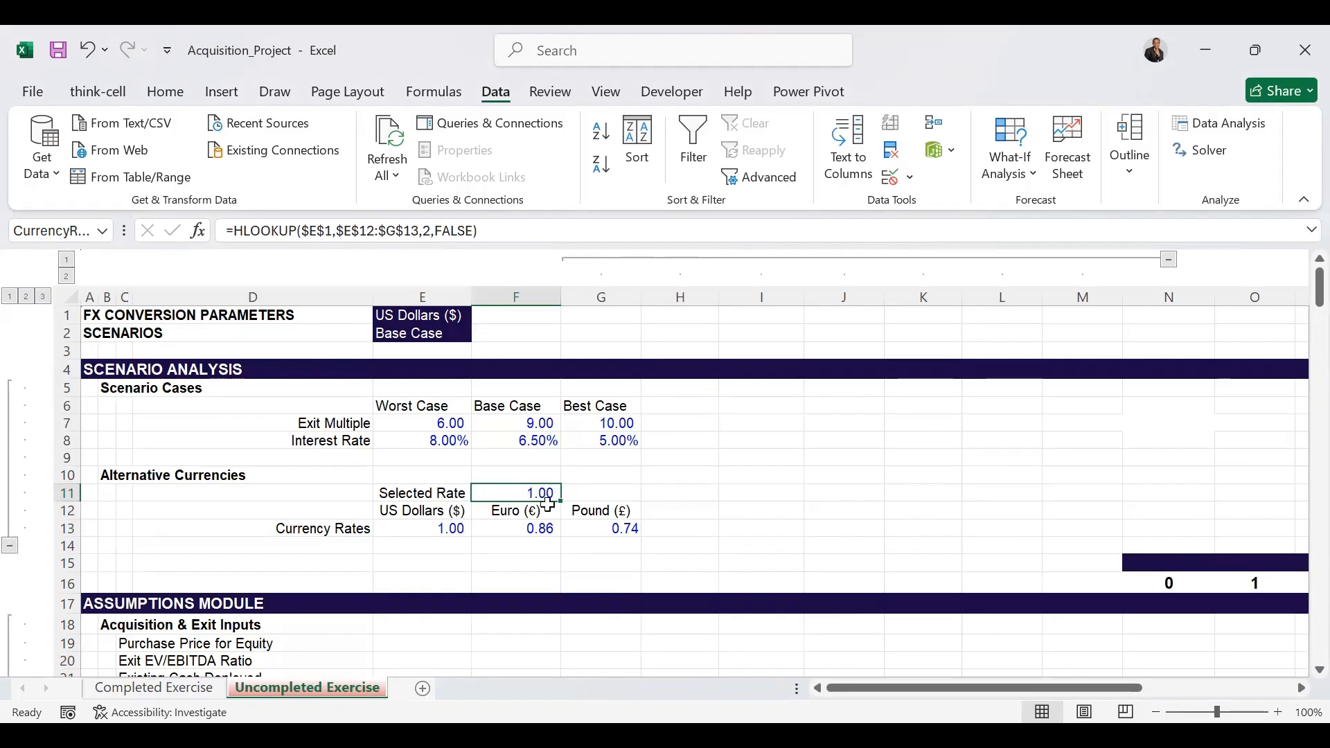
# Check the Selected Rate formula by switching E1 to Euro (€), Pound (£) and back to US Dollars ($).
pyautogui.click(467, 318)
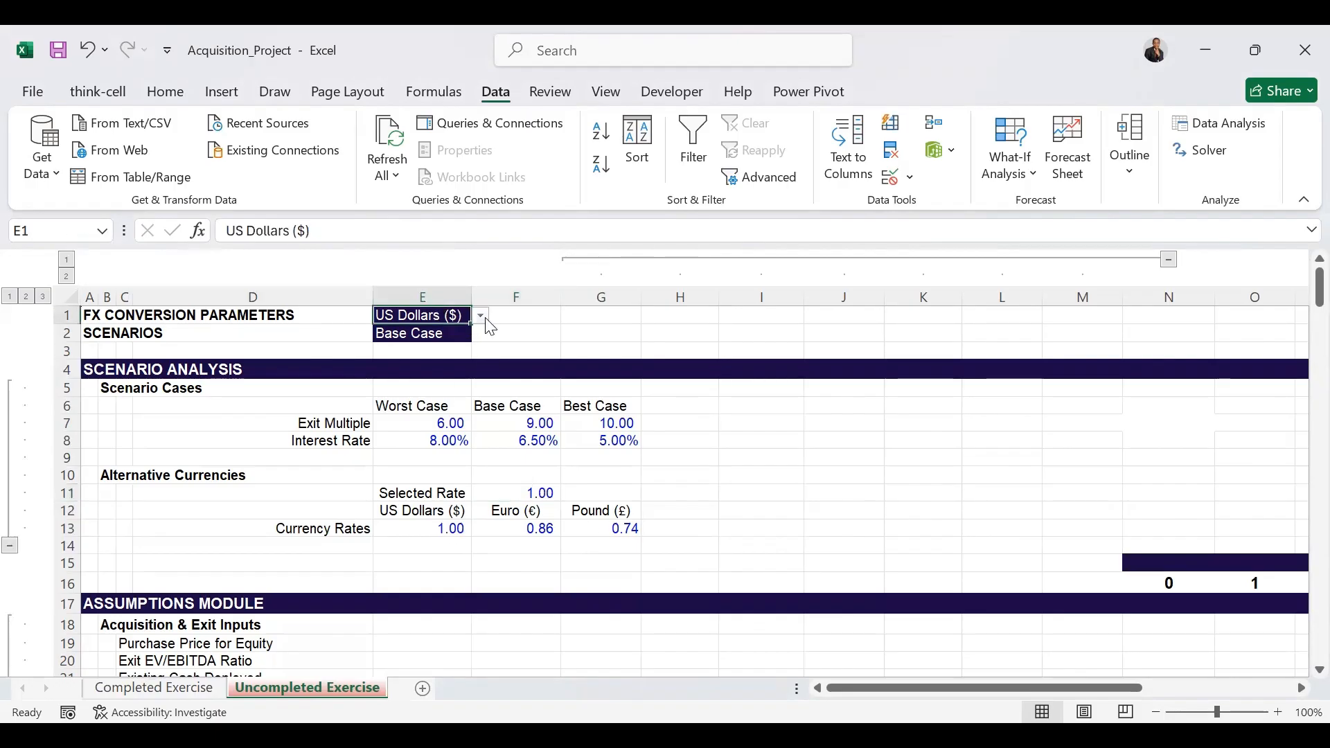
pyautogui.click(480, 317)
pyautogui.click(454, 348)
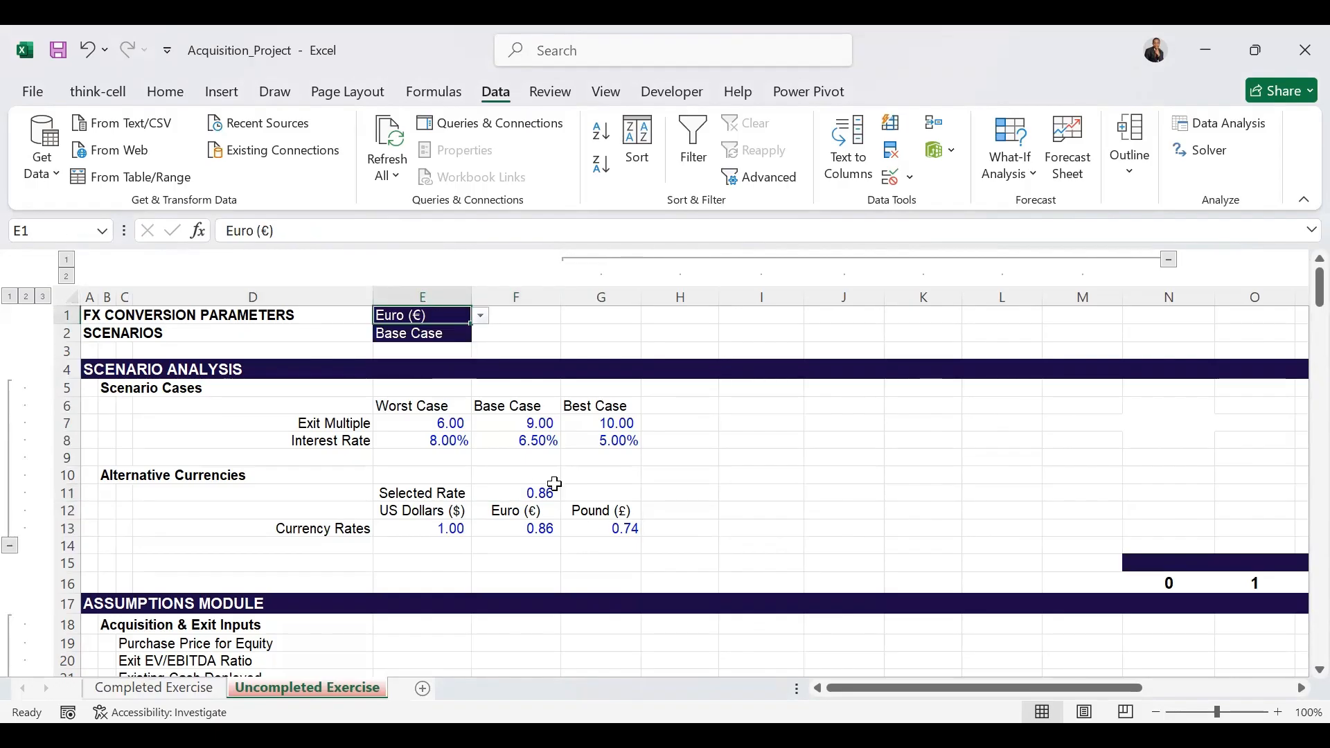
pyautogui.click(480, 316)
pyautogui.click(444, 366)
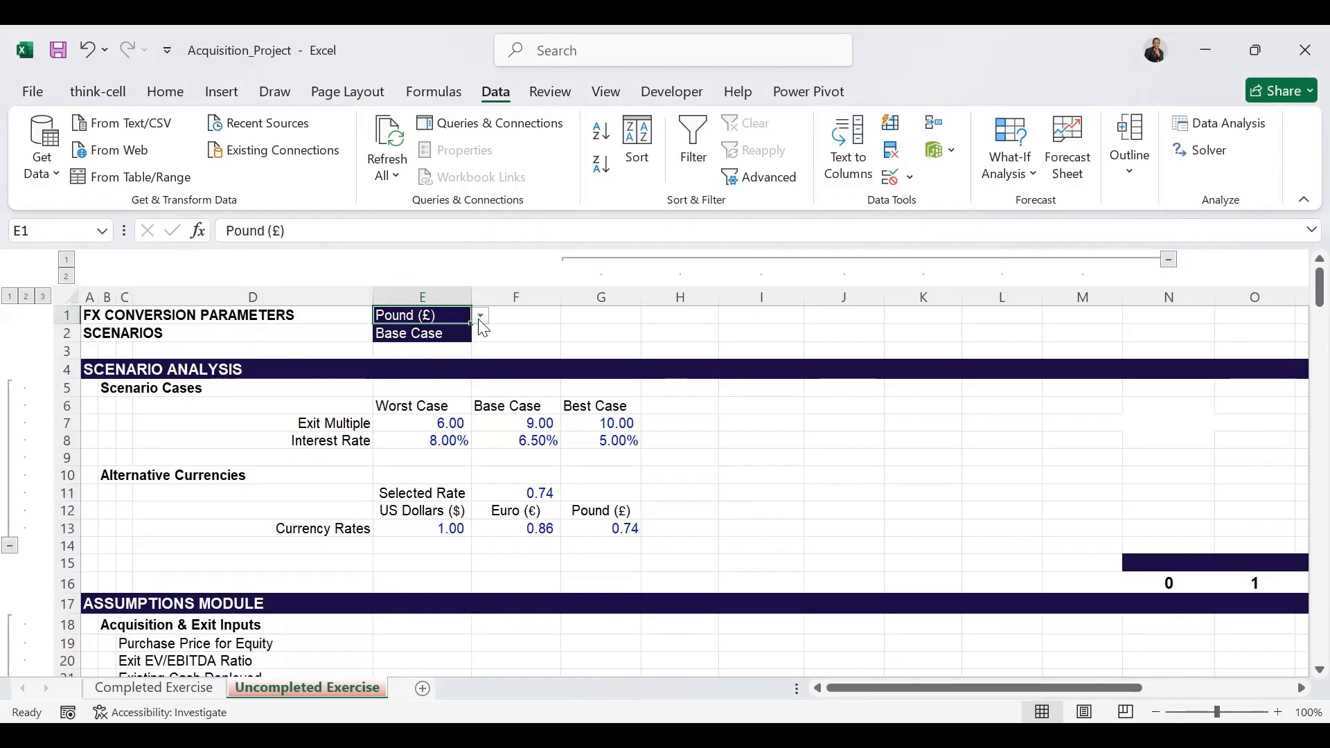
pyautogui.click(480, 316)
pyautogui.click(442, 332)
pyautogui.click(442, 335)
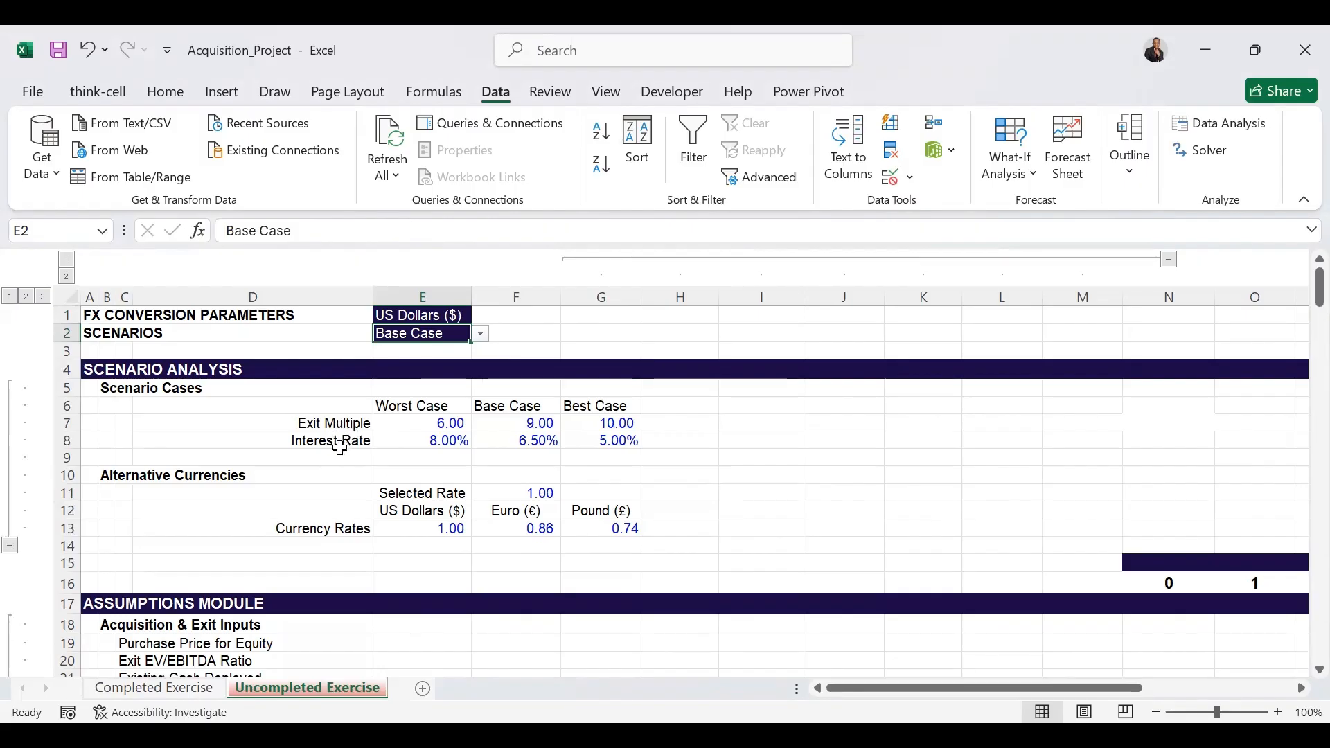
# Collapse the grouped columns before N and start an HLOOKUP for the Exit EV/EBITDA Ratio in N20 with lookup value $E$2.
pyautogui.moveTo(1318, 291); pyautogui.dragTo(1301, 329)
pyautogui.click(1169, 259)
pyautogui.click(599, 392)
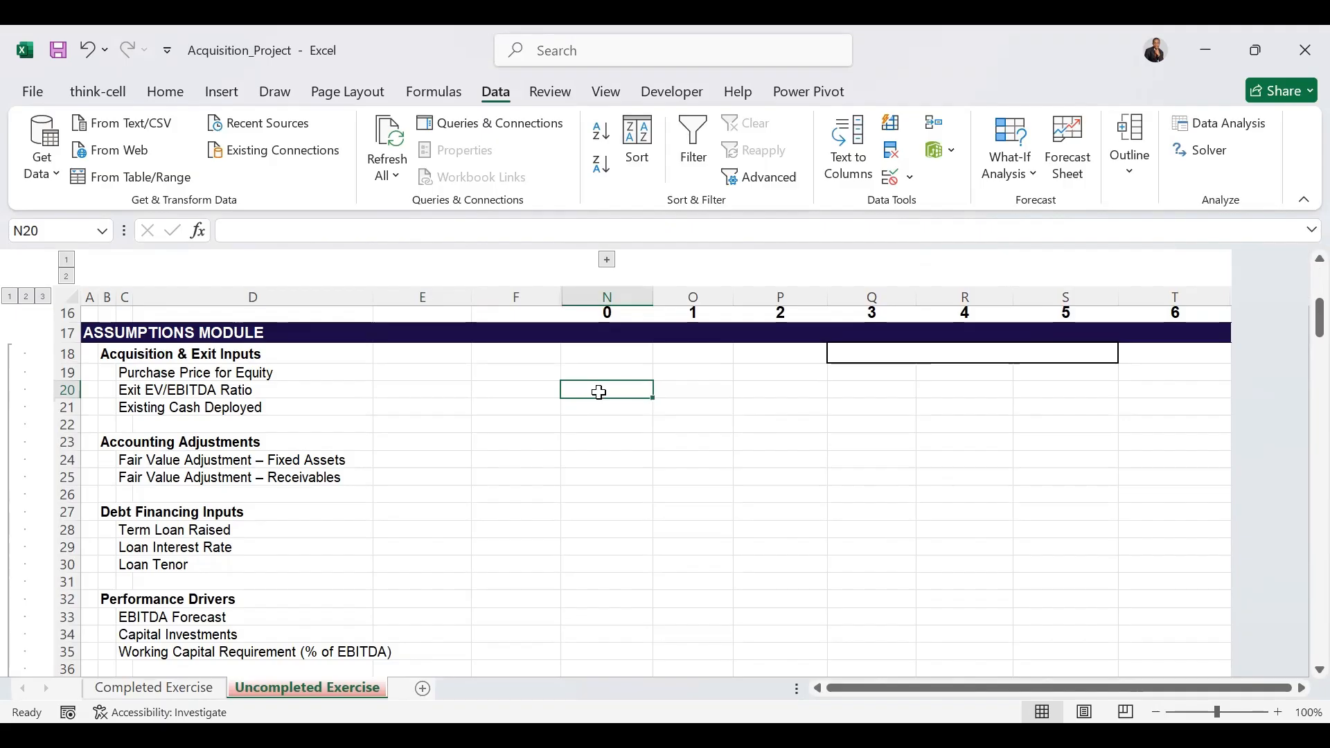
pyautogui.write('=')
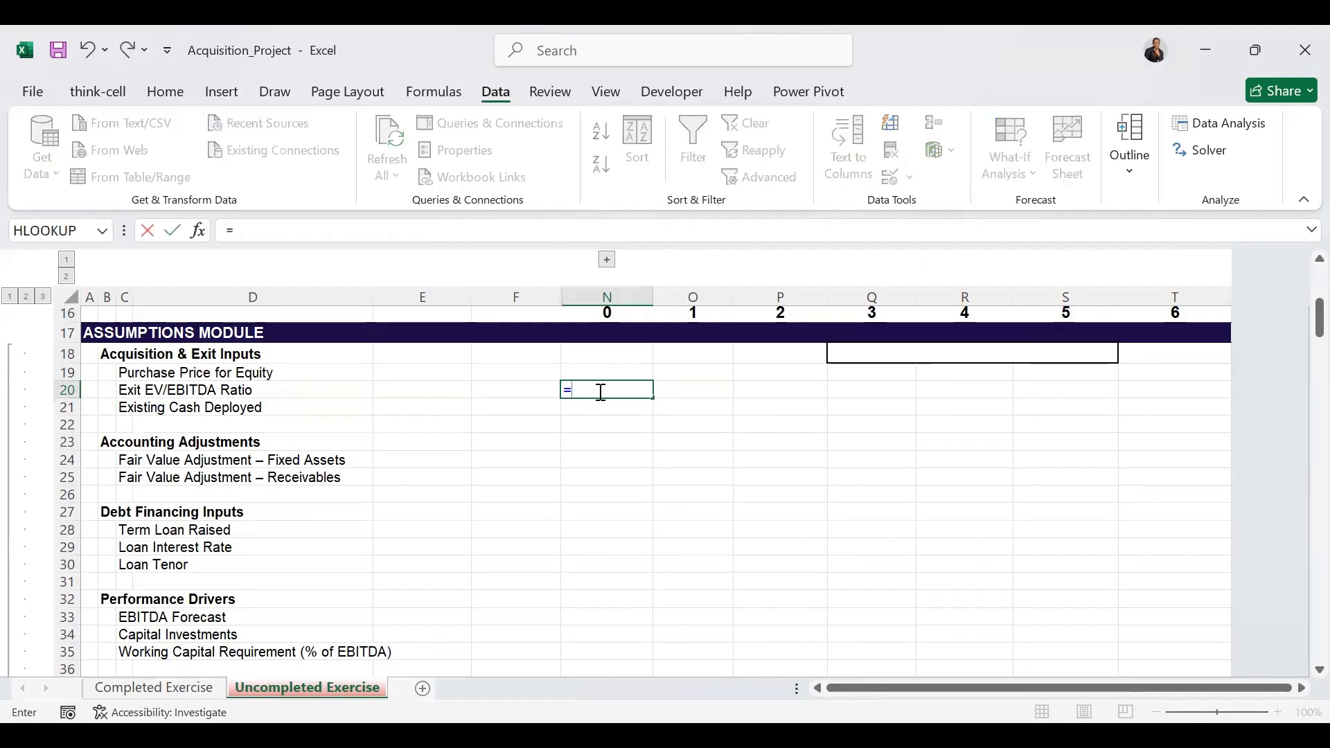
pyautogui.write('HLOOKUP(')
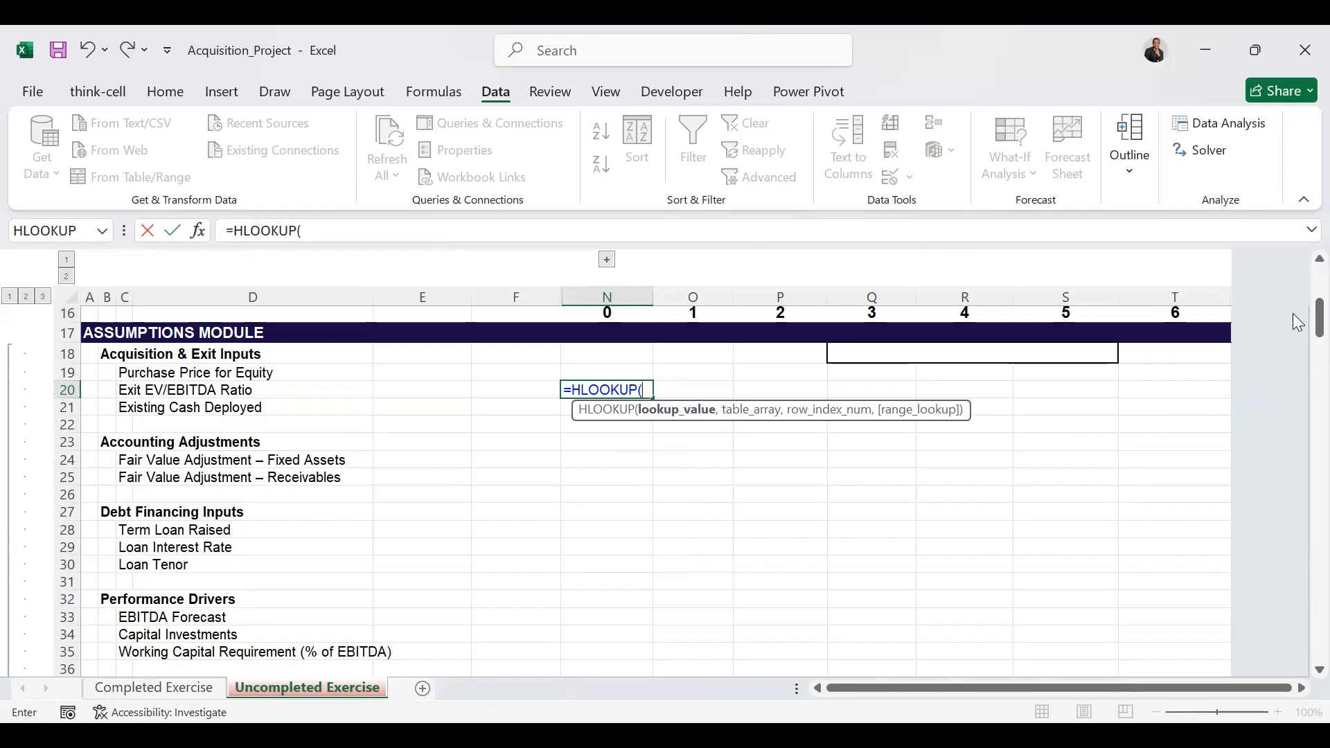
pyautogui.moveTo(1320, 319); pyautogui.dragTo(1319, 285)
pyautogui.click(395, 330)
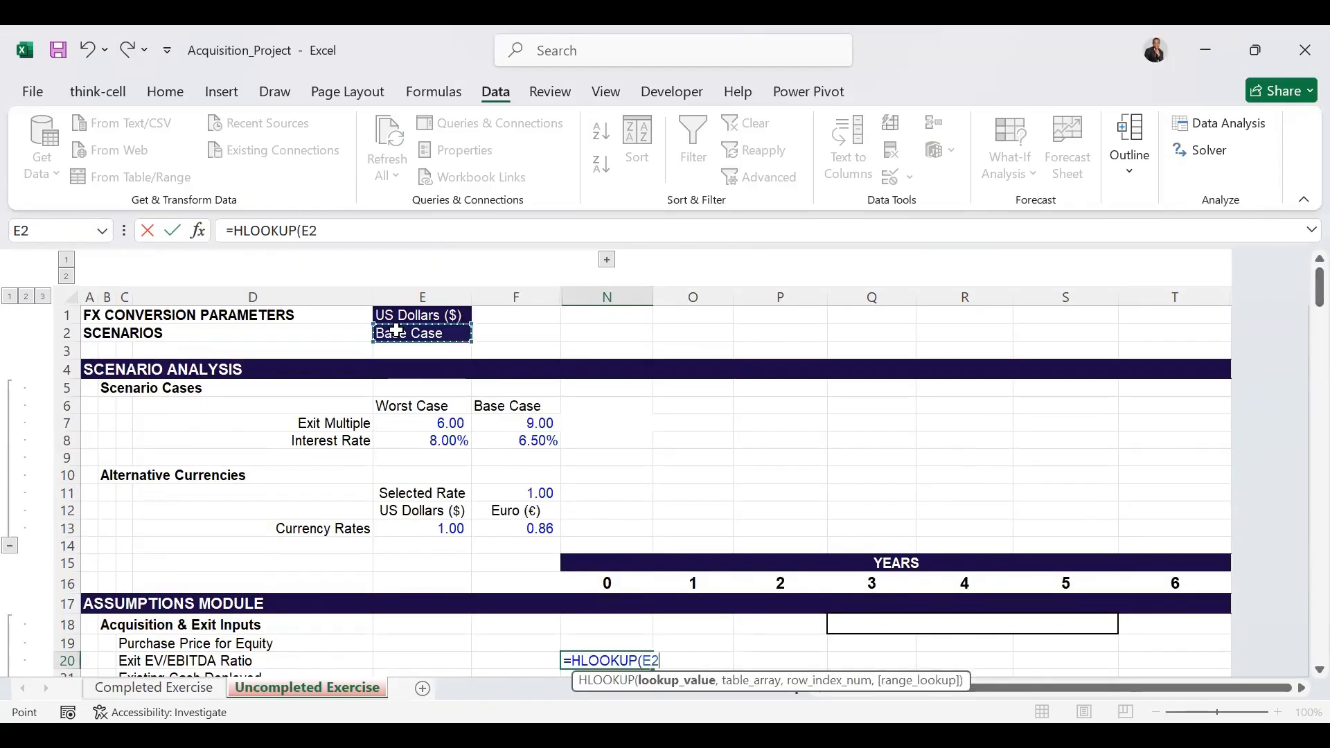
pyautogui.press('F4')
pyautogui.write(',')
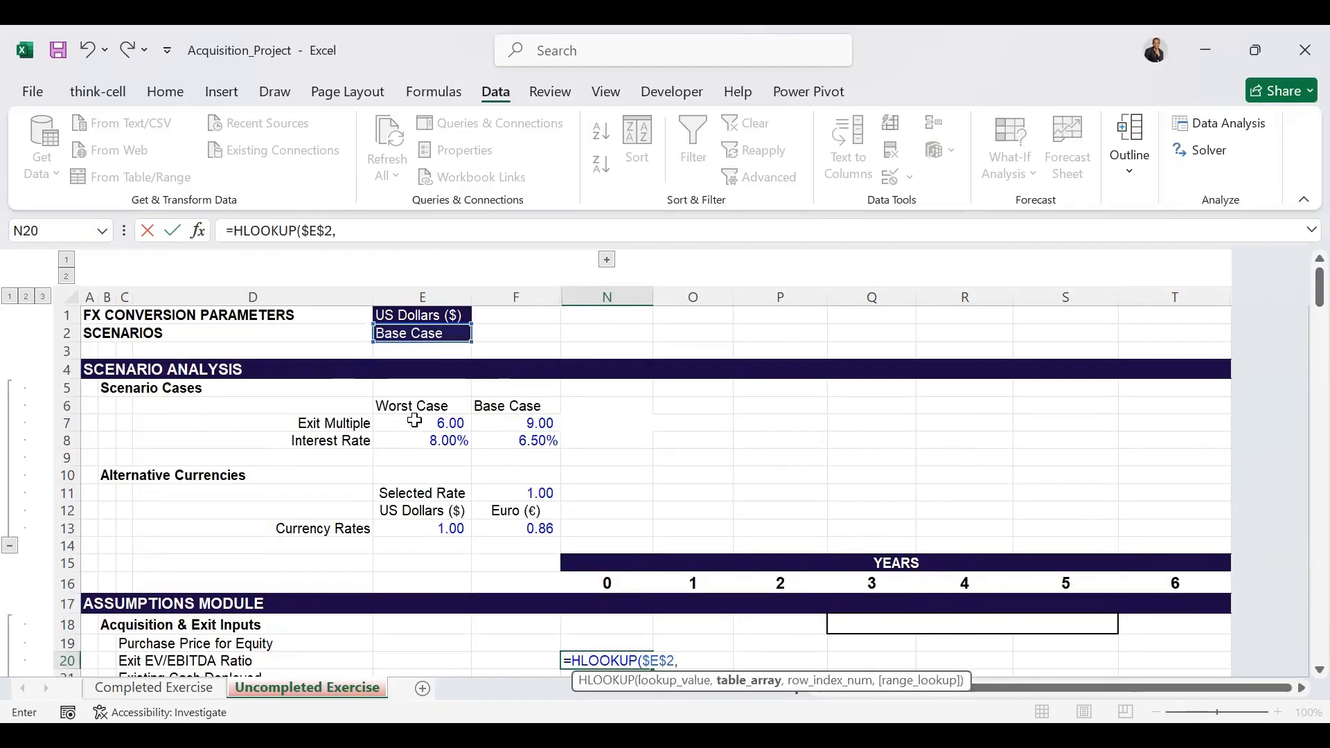
# Complete the N20 HLOOKUP with table array $E$6:$F$8, row index number 2 and range lookup FALSE.
pyautogui.moveTo(388, 406); pyautogui.dragTo(506, 433)
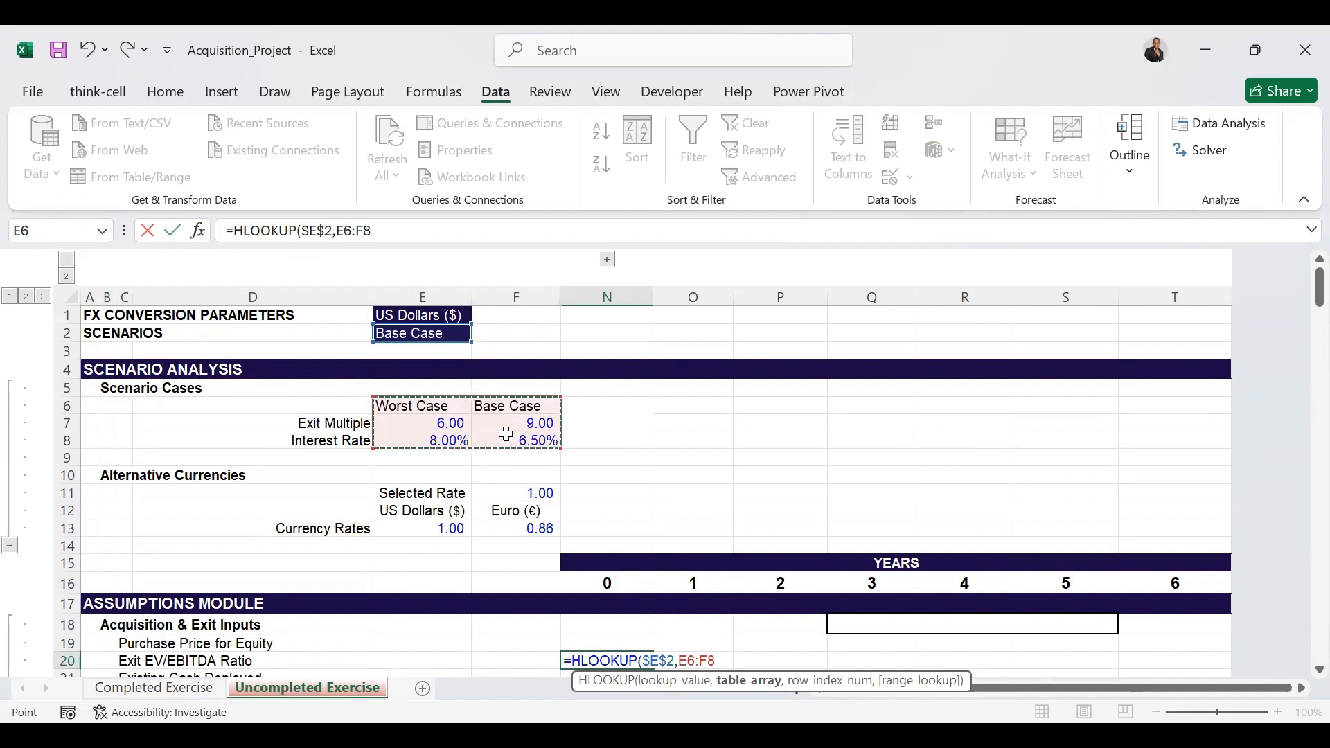
pyautogui.press('F4')
pyautogui.write(',')
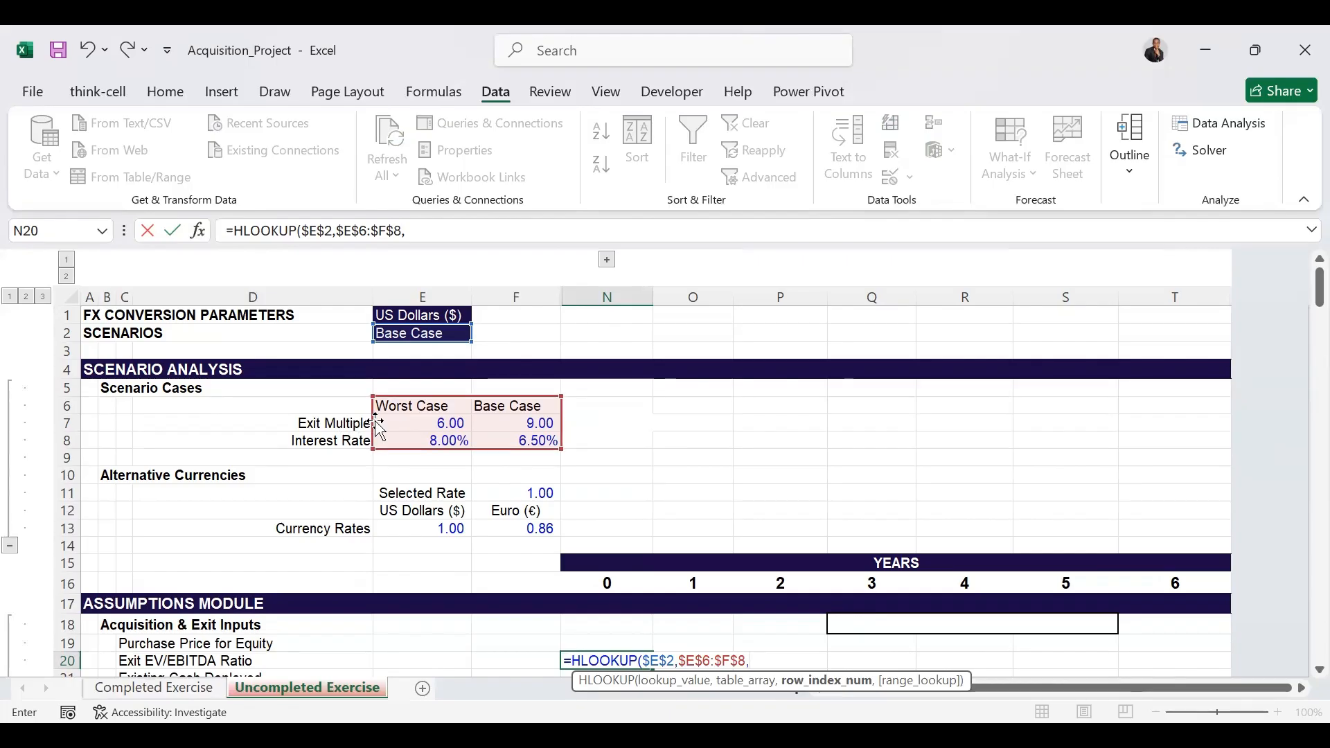
pyautogui.write('2,')
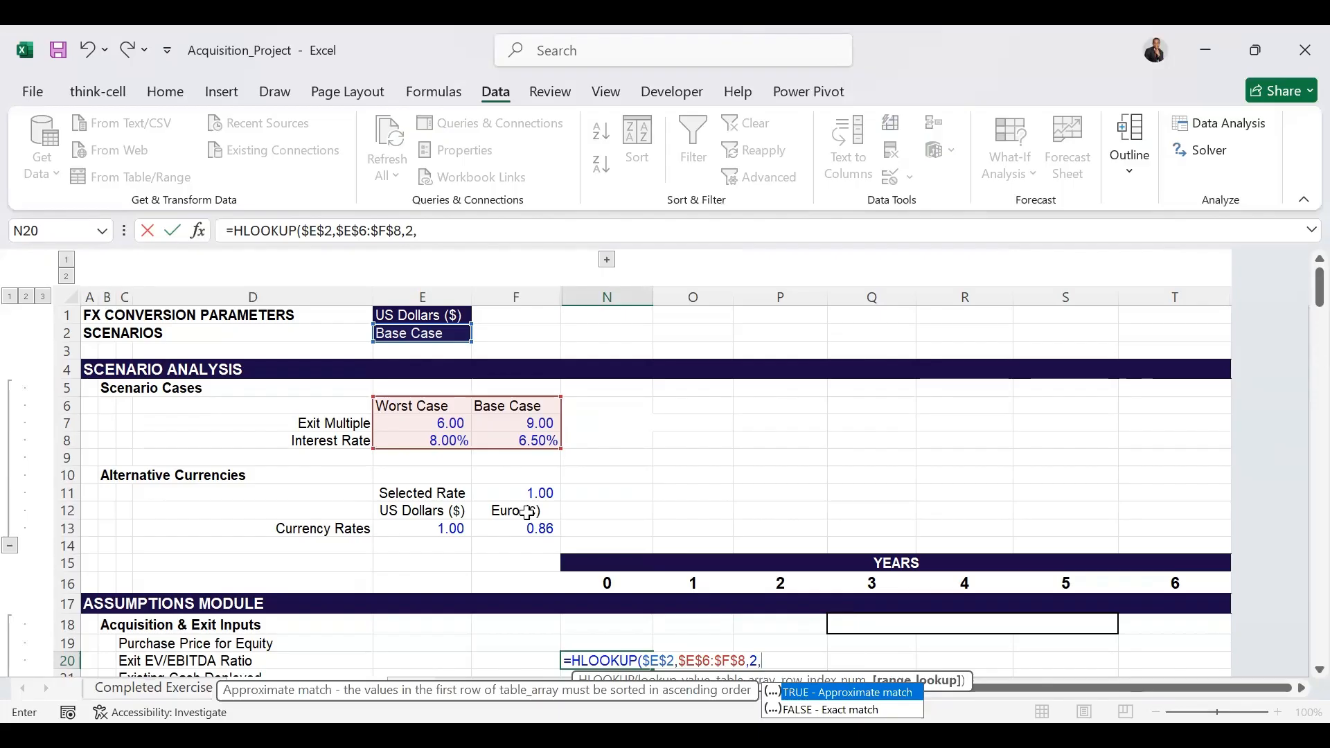
pyautogui.press('Down')
pyautogui.press('Tab')
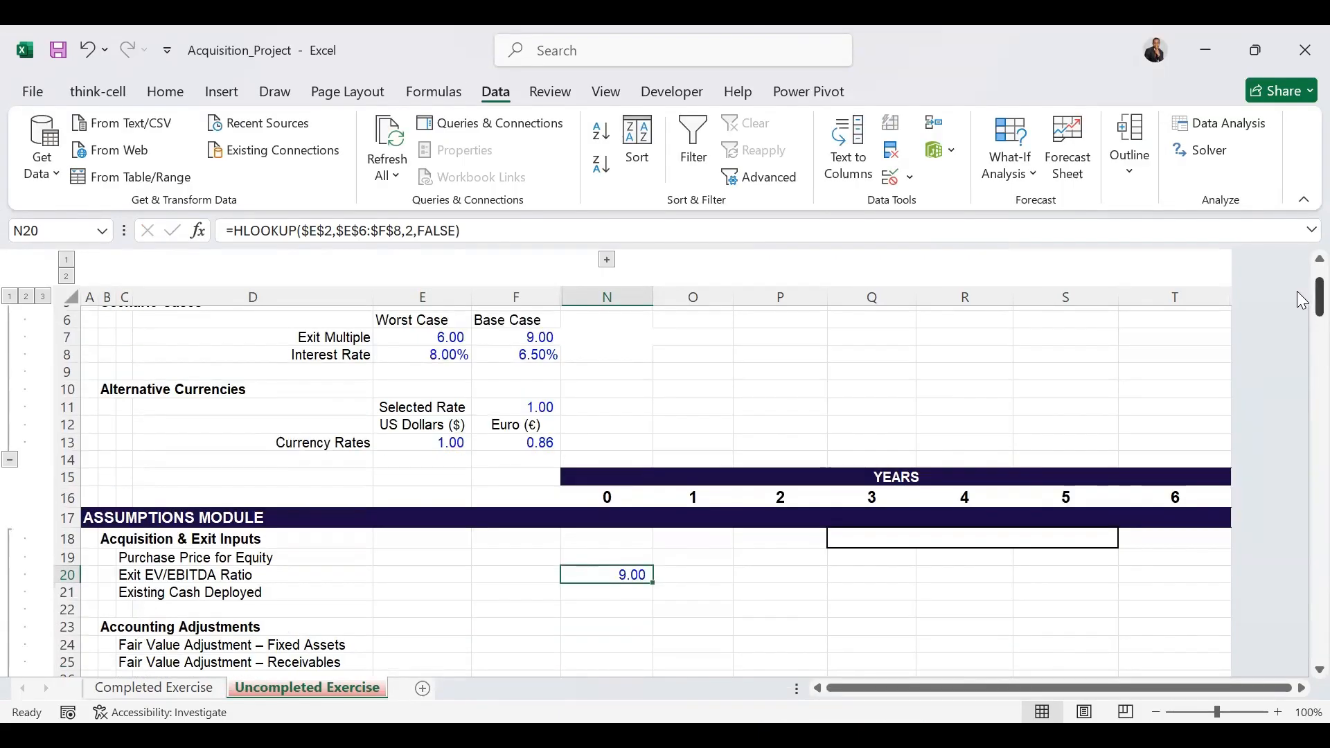
# Start an HLOOKUP for the Loan Interest Rate in N29 with lookup value $E$2.
pyautogui.moveTo(1301, 299); pyautogui.dragTo(1301, 312)
pyautogui.click(619, 601)
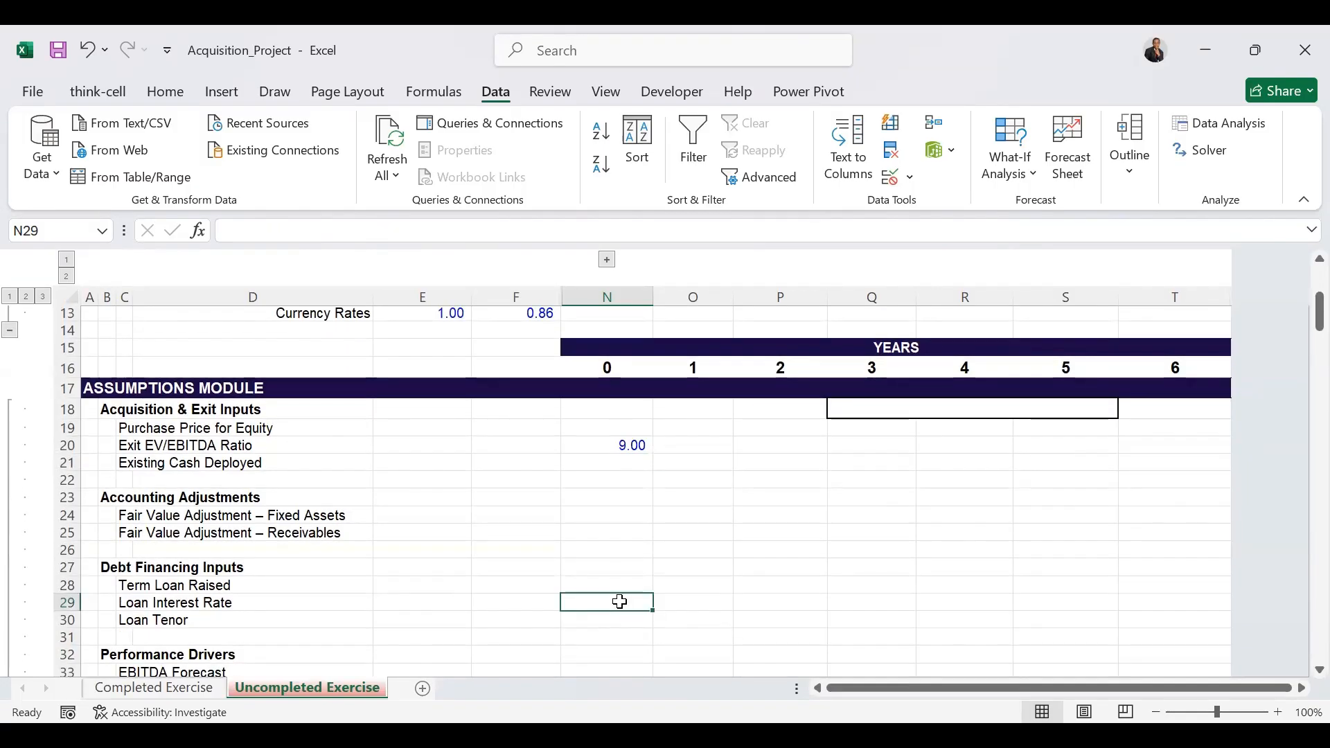
pyautogui.write('=')
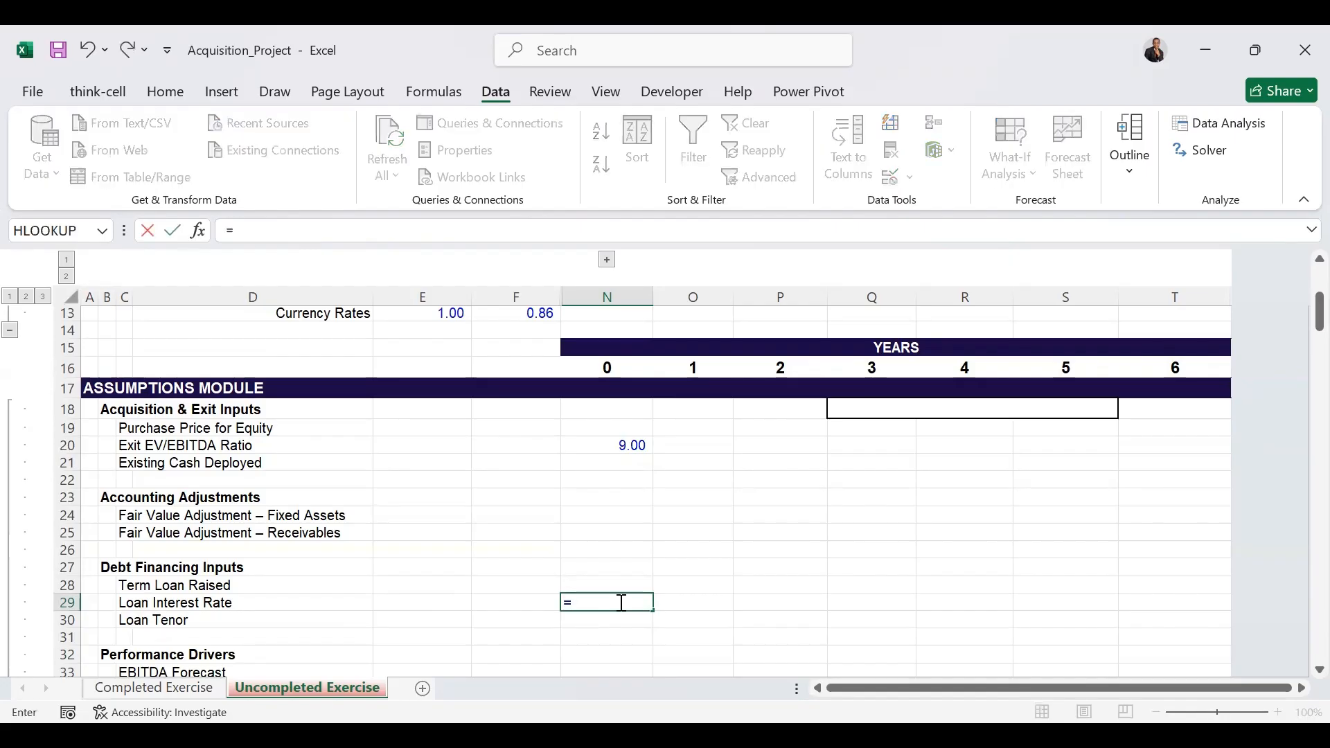
pyautogui.write('HLOOKUP(')
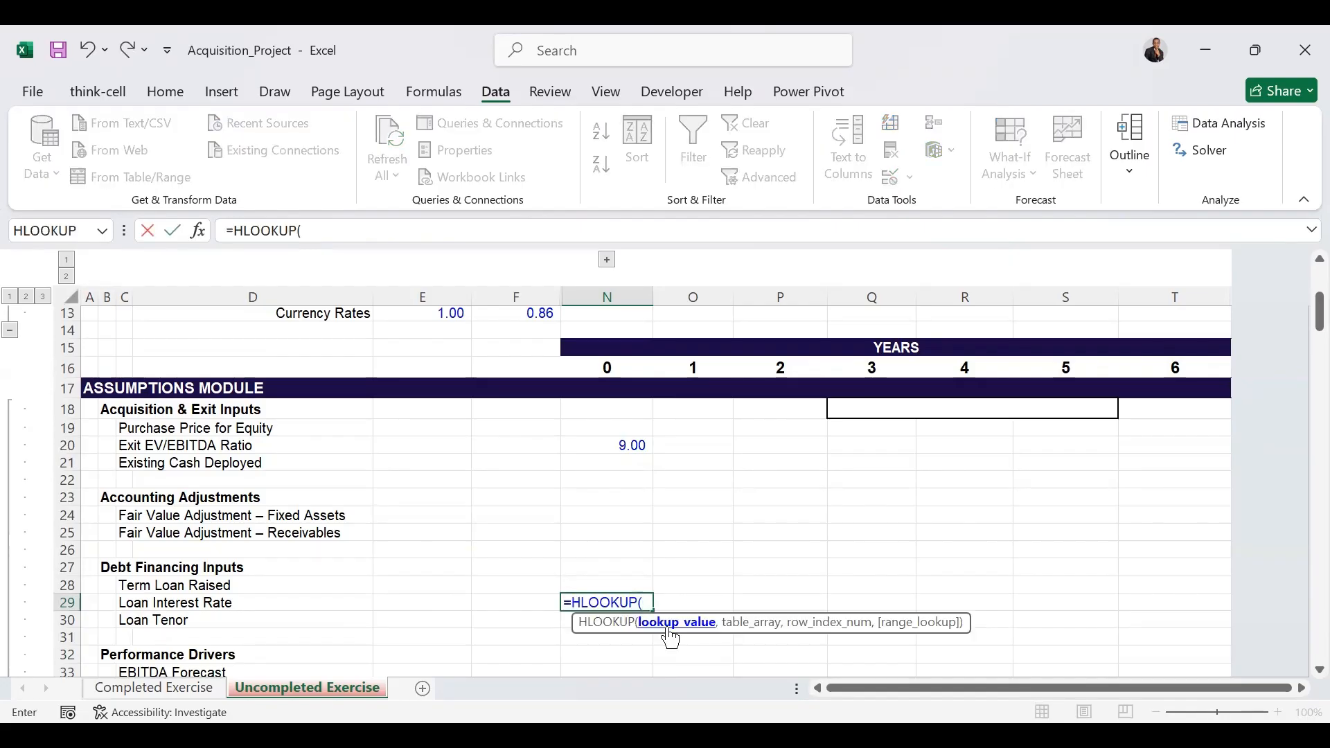
pyautogui.scroll(4, 1302, 360)
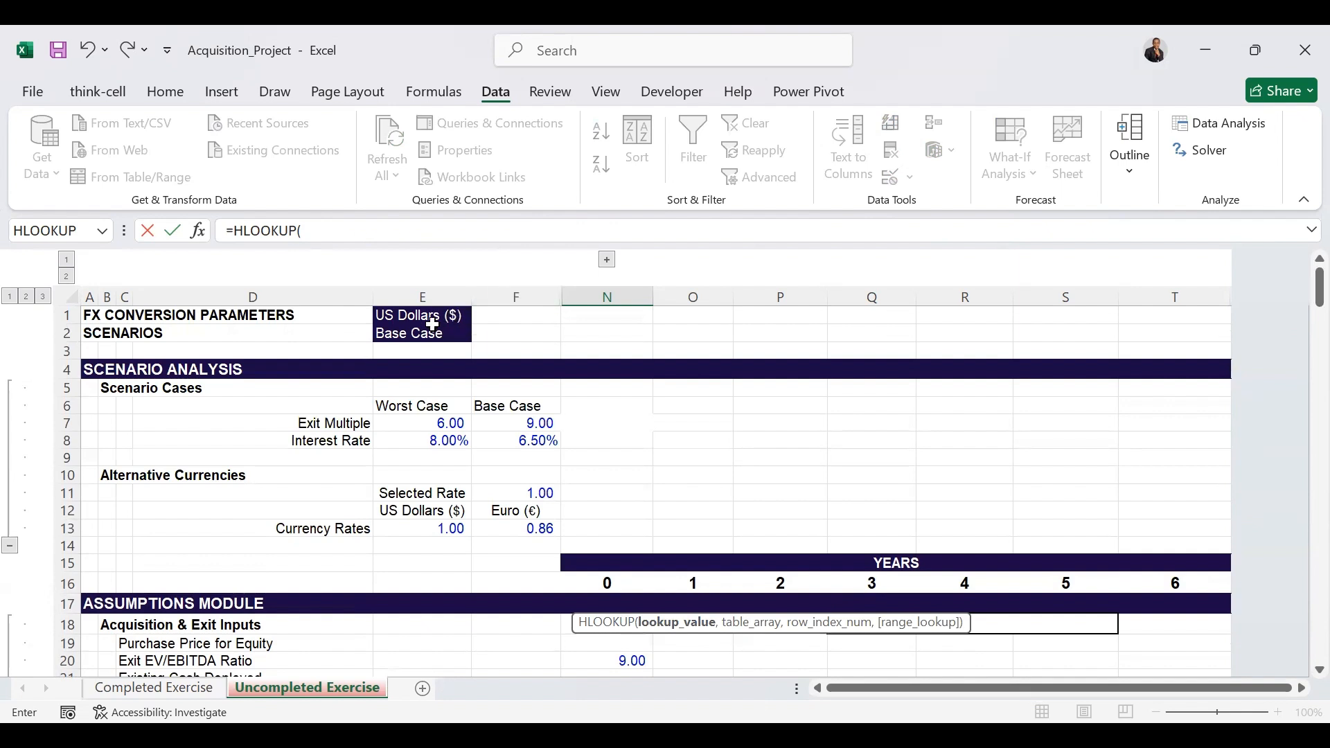
pyautogui.click(430, 332)
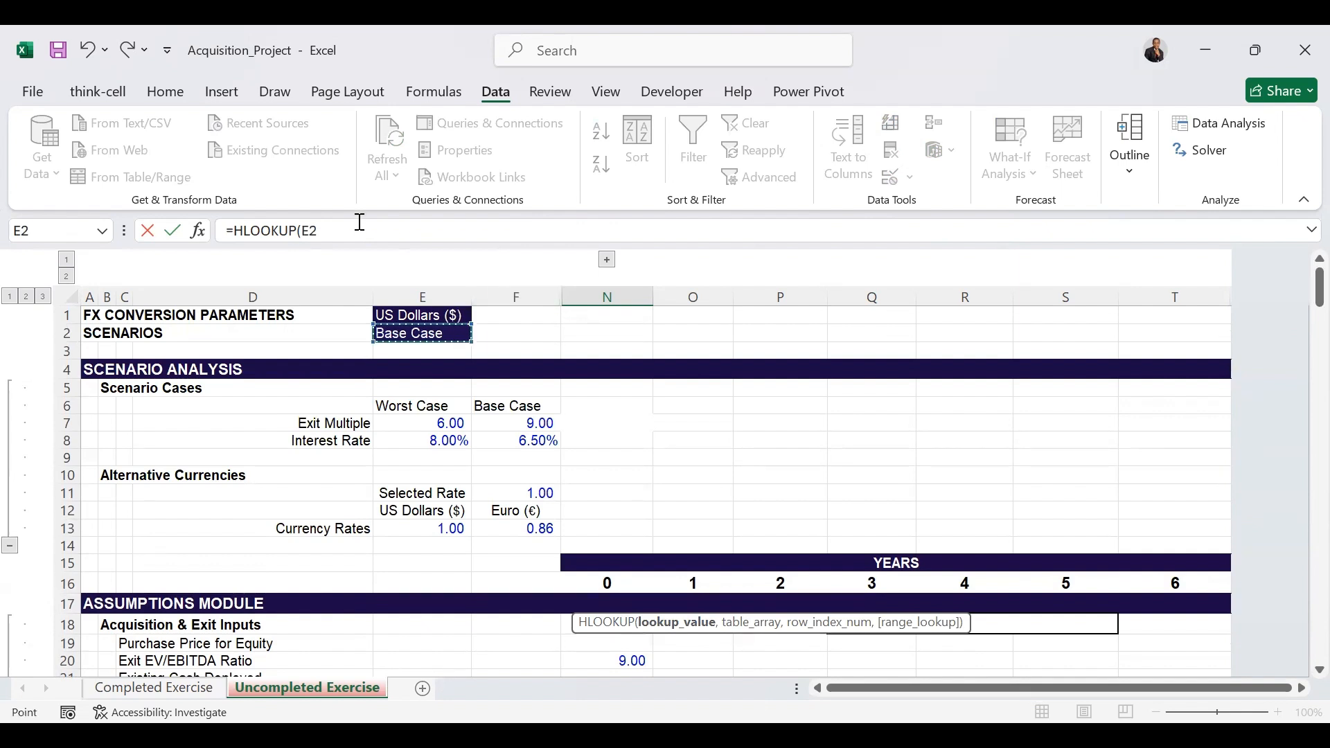
pyautogui.press('F4')
pyautogui.write(',')
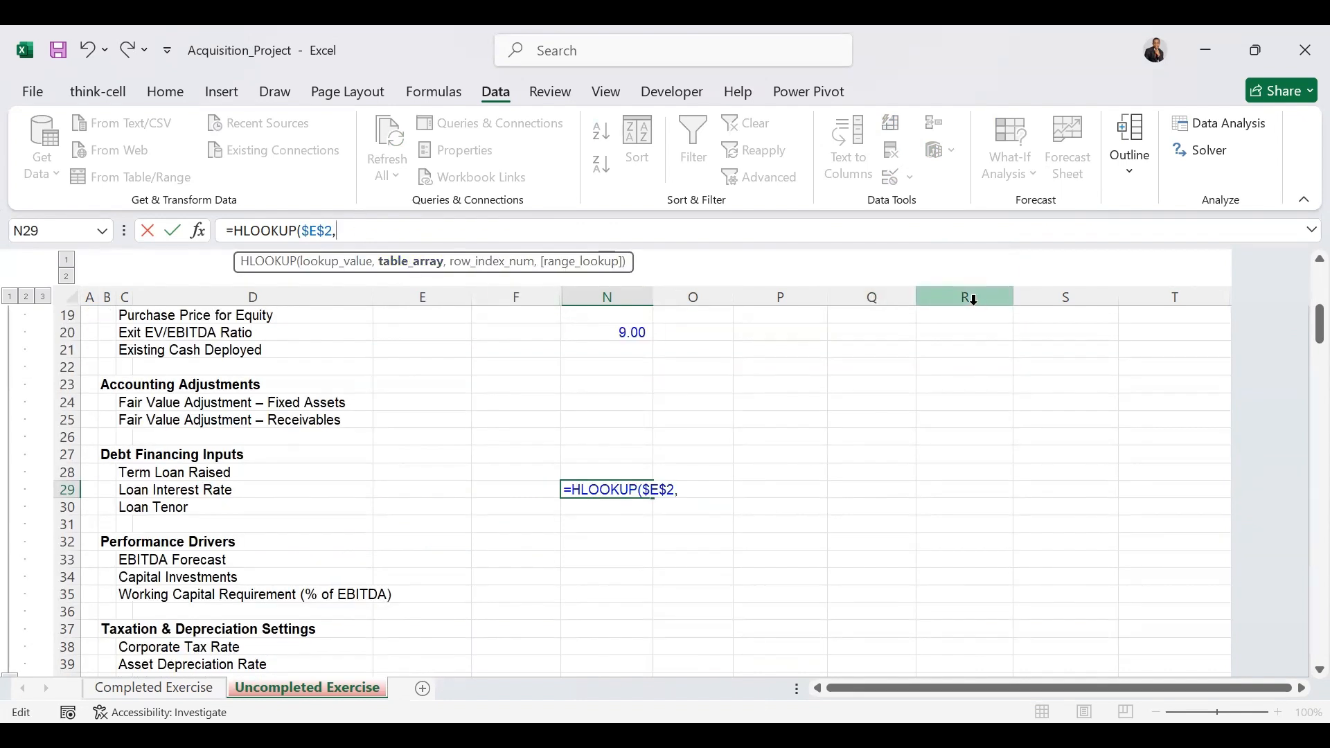
# Complete the N29 HLOOKUP with table array $E$6:$G$8, row index number 3 and range lookup FALSE.
pyautogui.scroll(6, 1267, 321)
pyautogui.moveTo(423, 403); pyautogui.dragTo(515, 441)
pyautogui.press('F4')
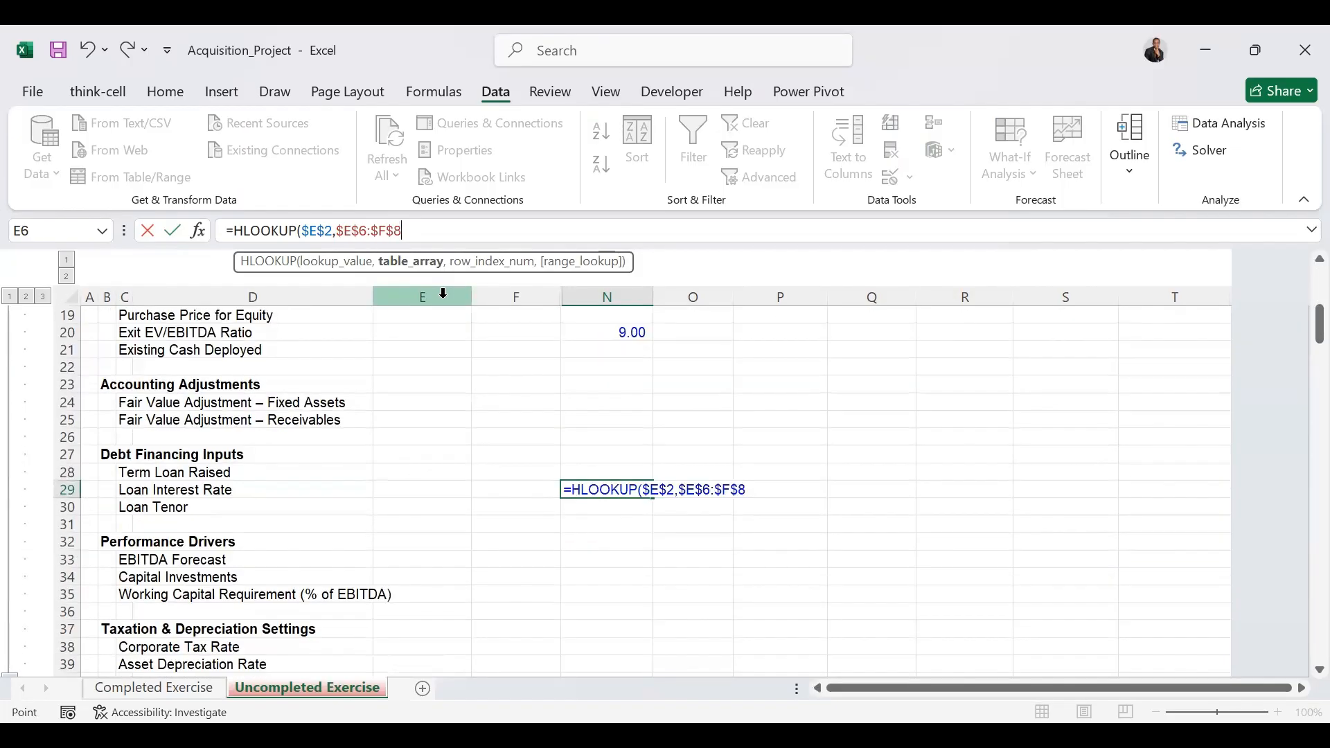
pyautogui.click(388, 231)
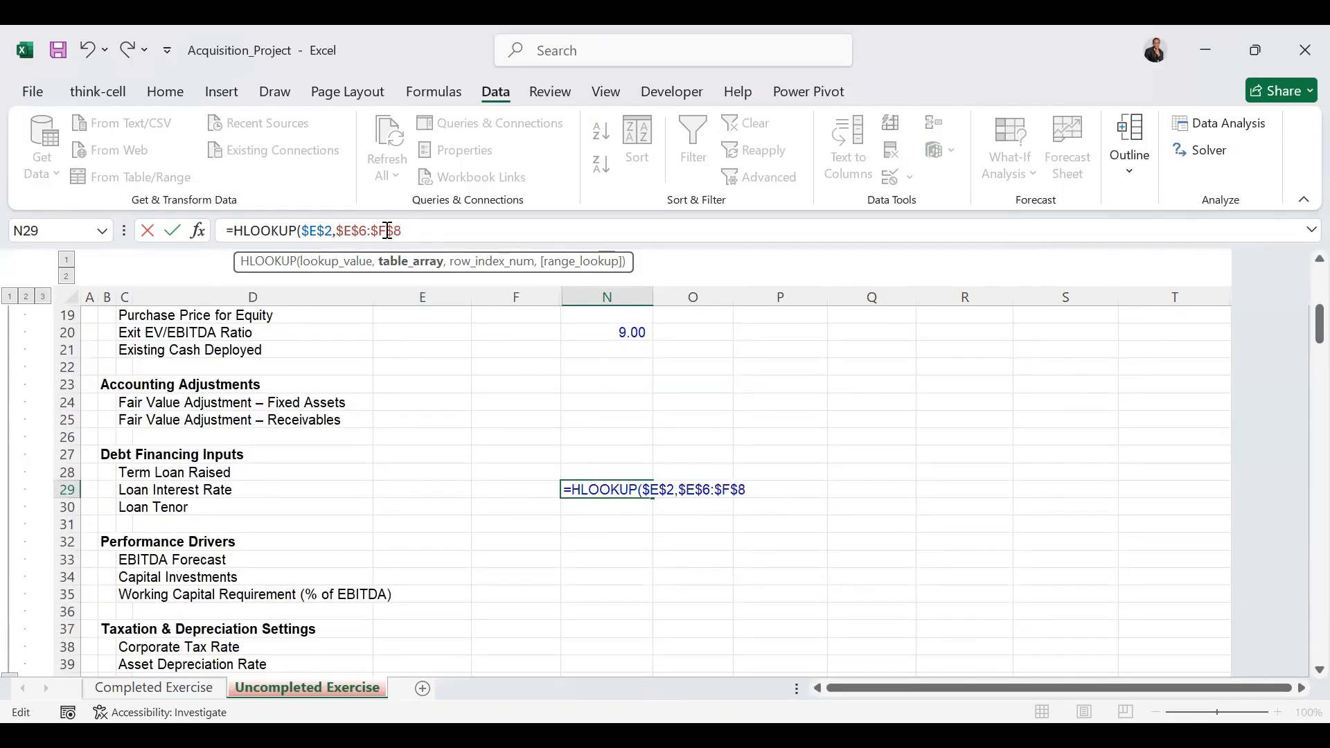
pyautogui.press('BackSpace')
pyautogui.write('G')
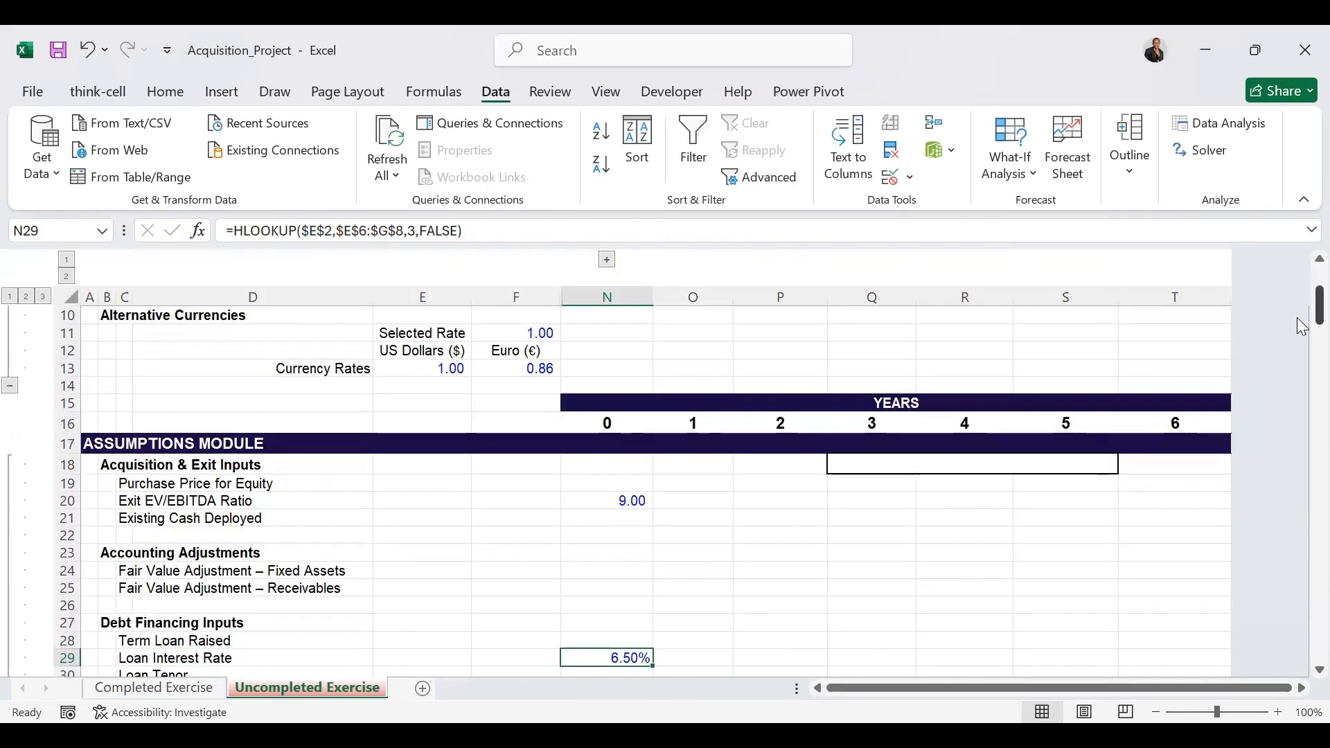
# Expand the grouped columns and extend the table array of the N20 HLOOKUP to $E$6:$G$8.
pyautogui.moveTo(1318, 308); pyautogui.dragTo(1259, 285)
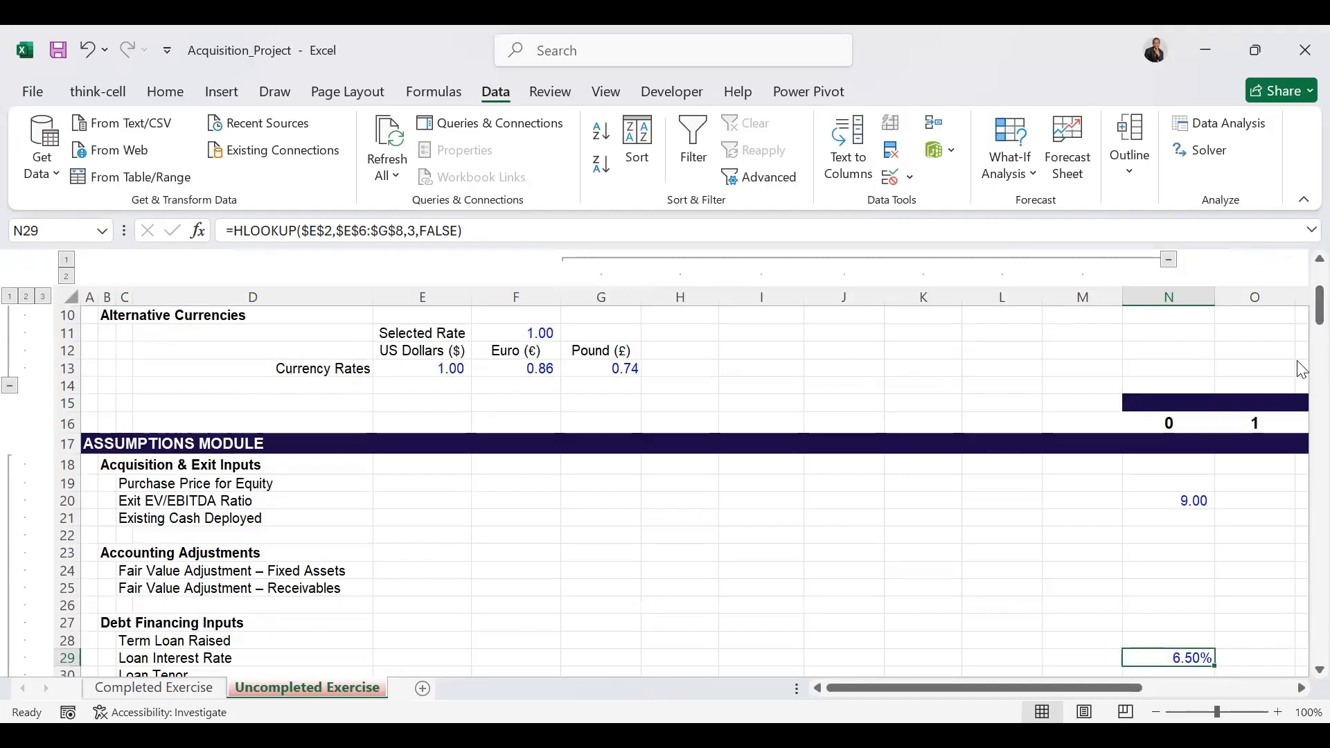
pyautogui.moveTo(1302, 326); pyautogui.dragTo(1301, 308)
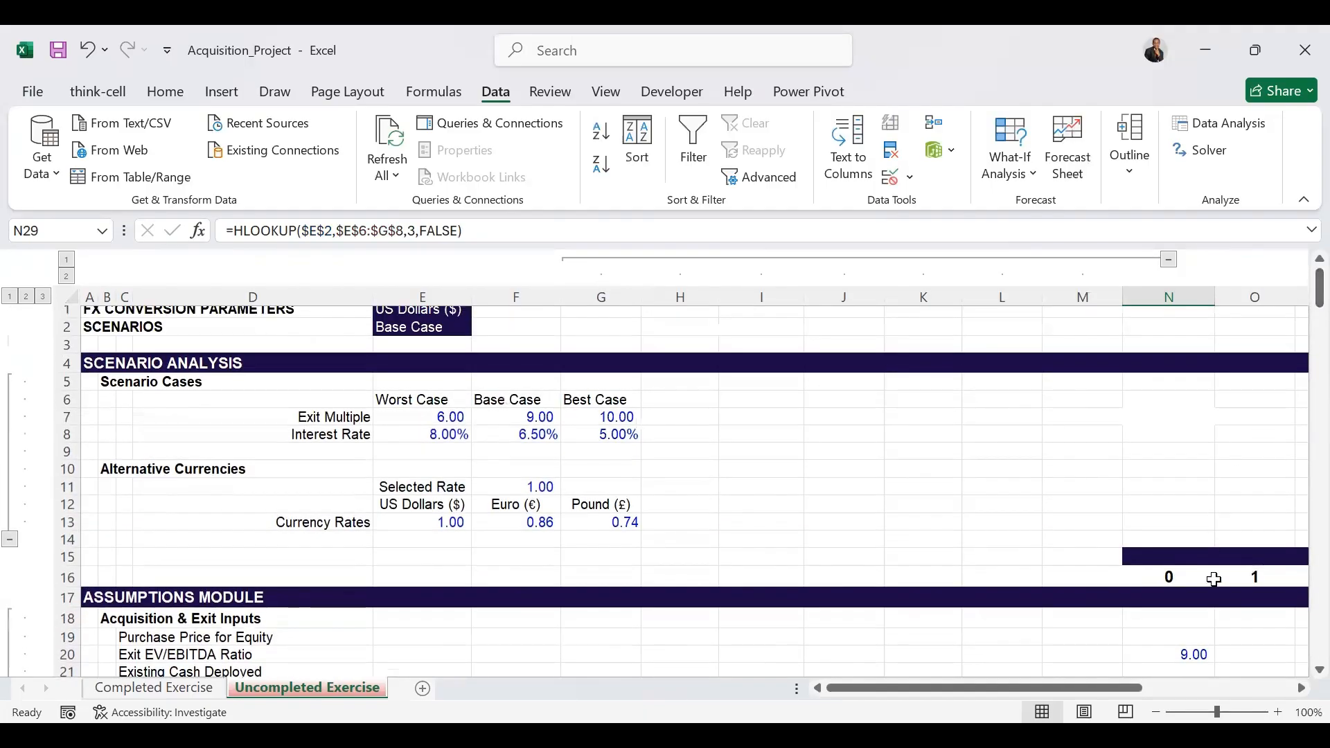
pyautogui.click(1198, 653)
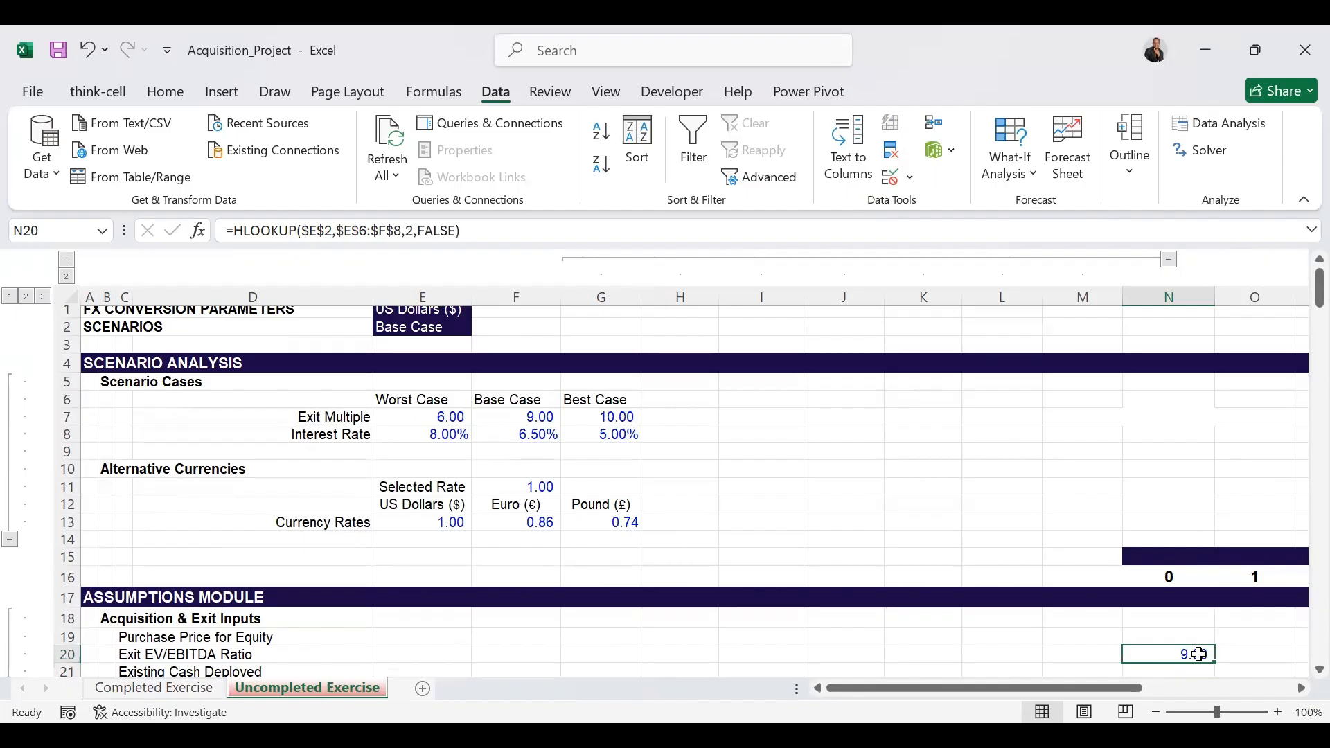
pyautogui.click(386, 232)
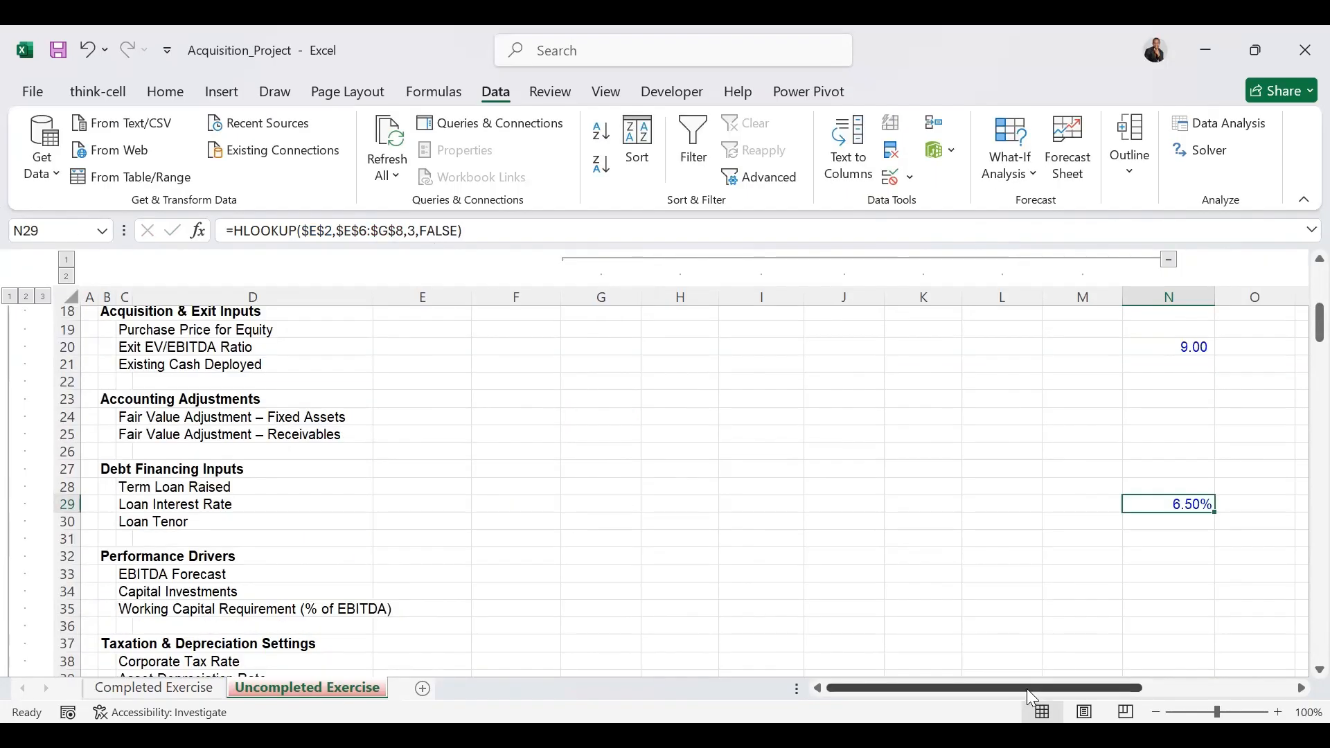
# Copy the Loan Interest Rate formula from N29 across the year columns to T29.
pyautogui.moveTo(1026, 688); pyautogui.dragTo(1122, 691)
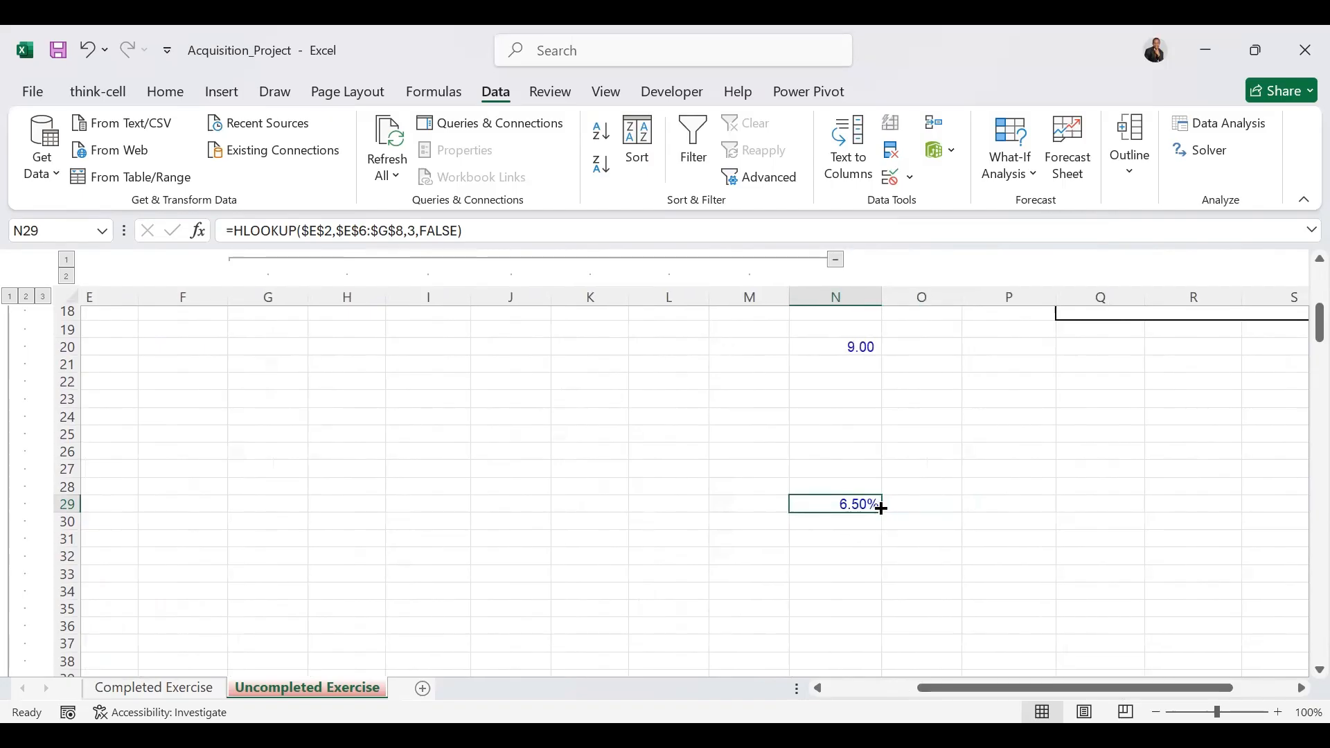
pyautogui.moveTo(880, 509); pyautogui.dragTo(925, 509)
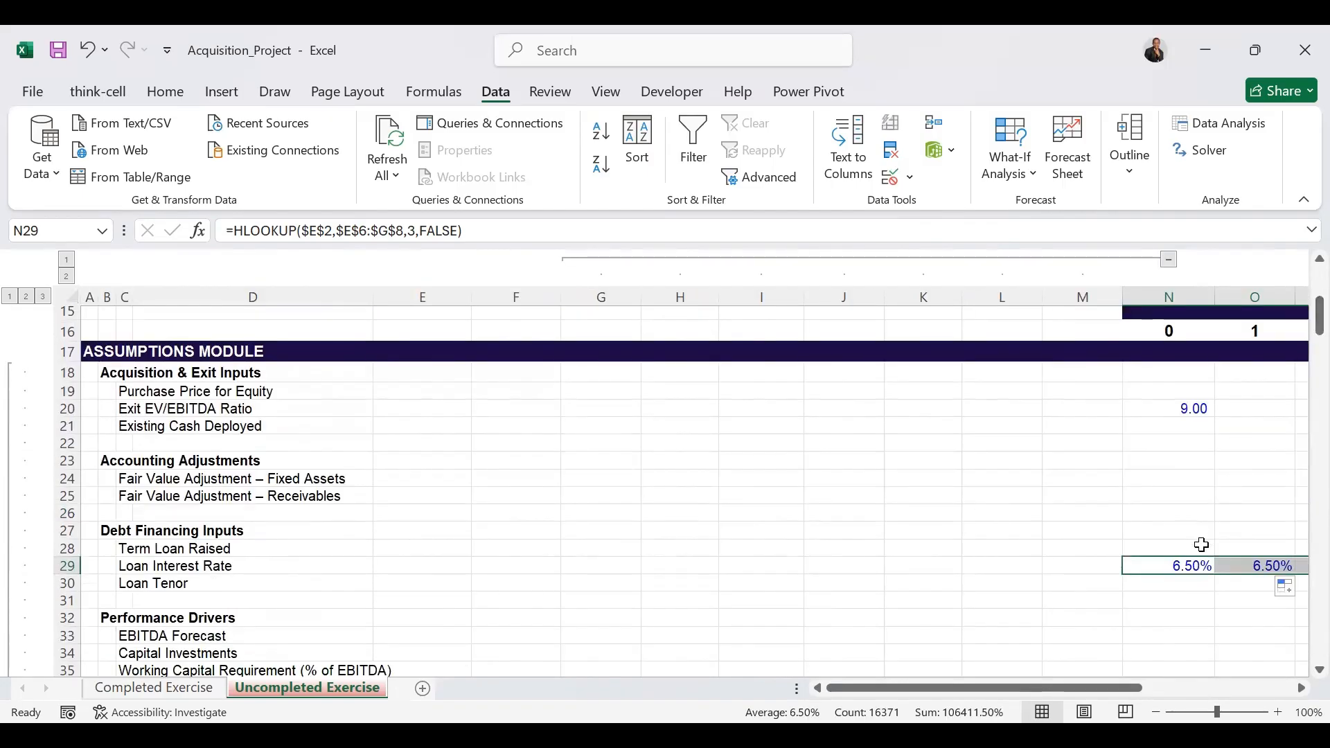
pyautogui.moveTo(1018, 690); pyautogui.dragTo(1188, 675)
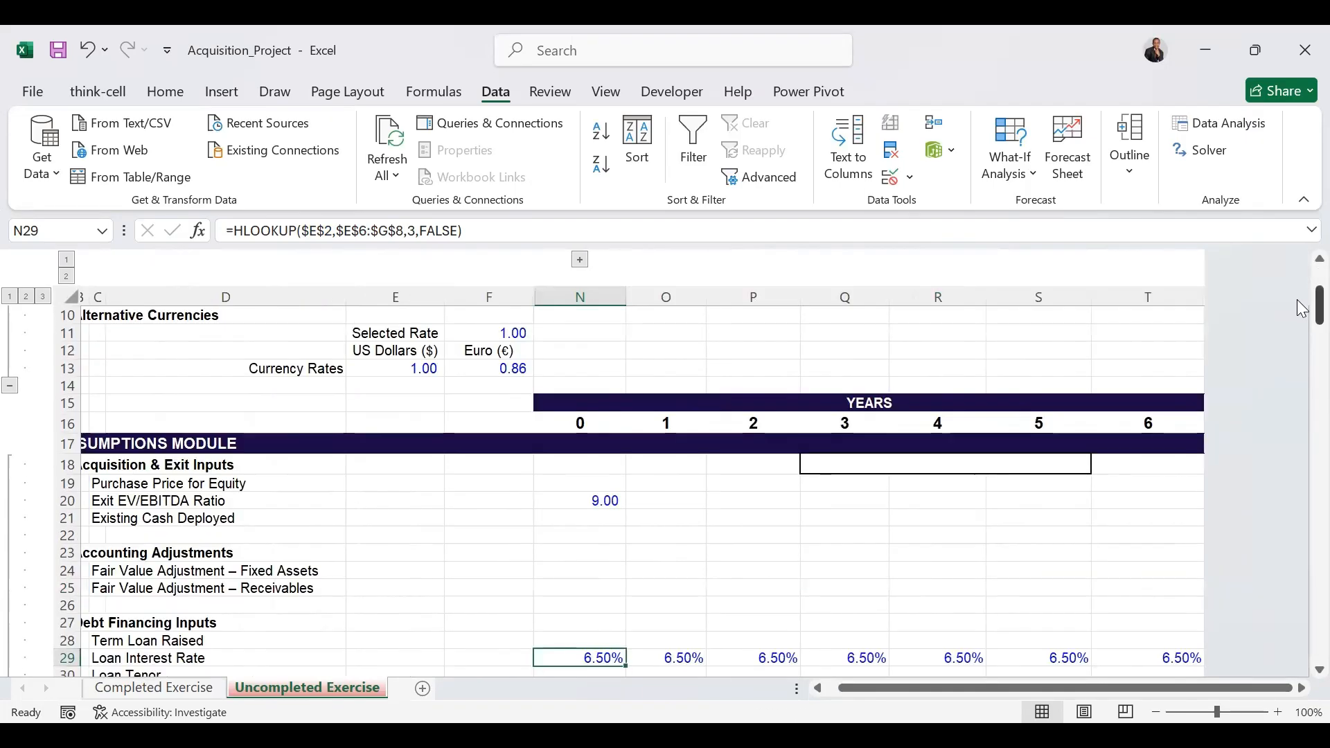
# Expand the grouped columns and check the defined name CurrencyRate on the Selected Rate cell F11.
pyautogui.moveTo(1301, 315); pyautogui.dragTo(1301, 288)
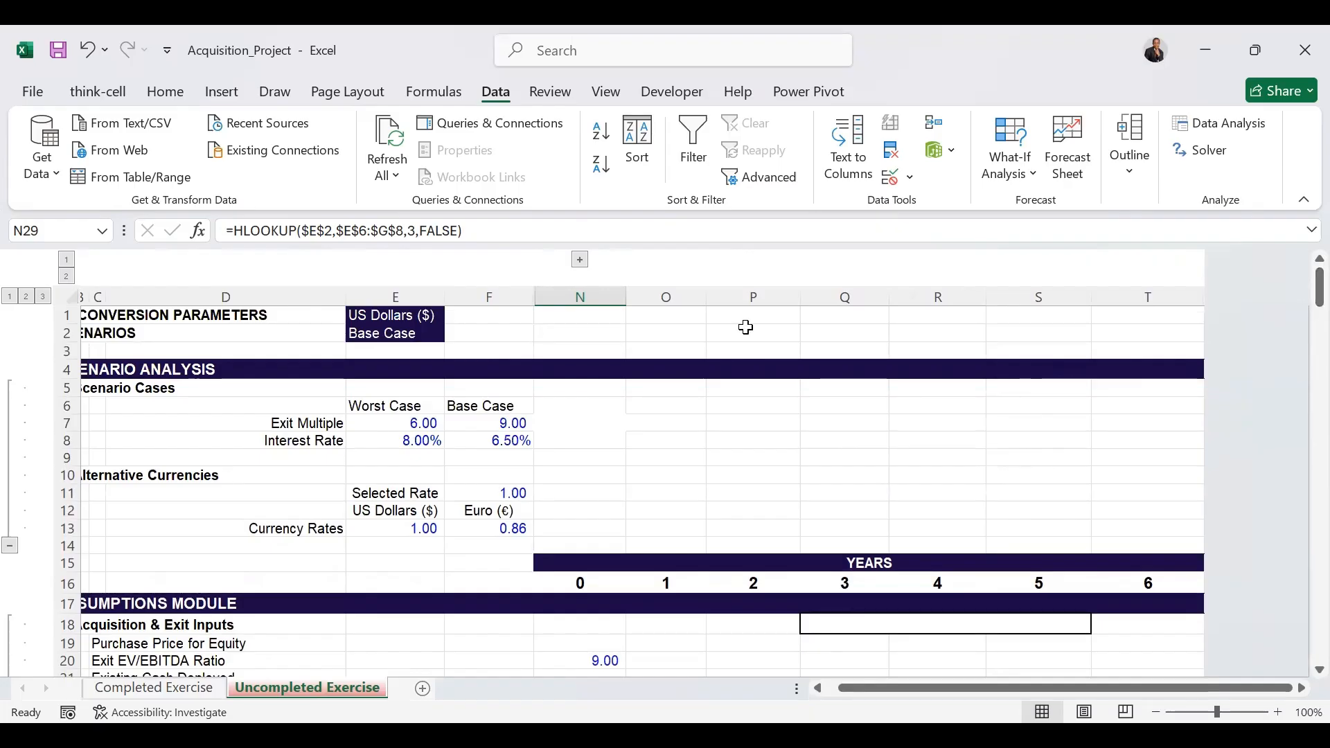
pyautogui.click(580, 259)
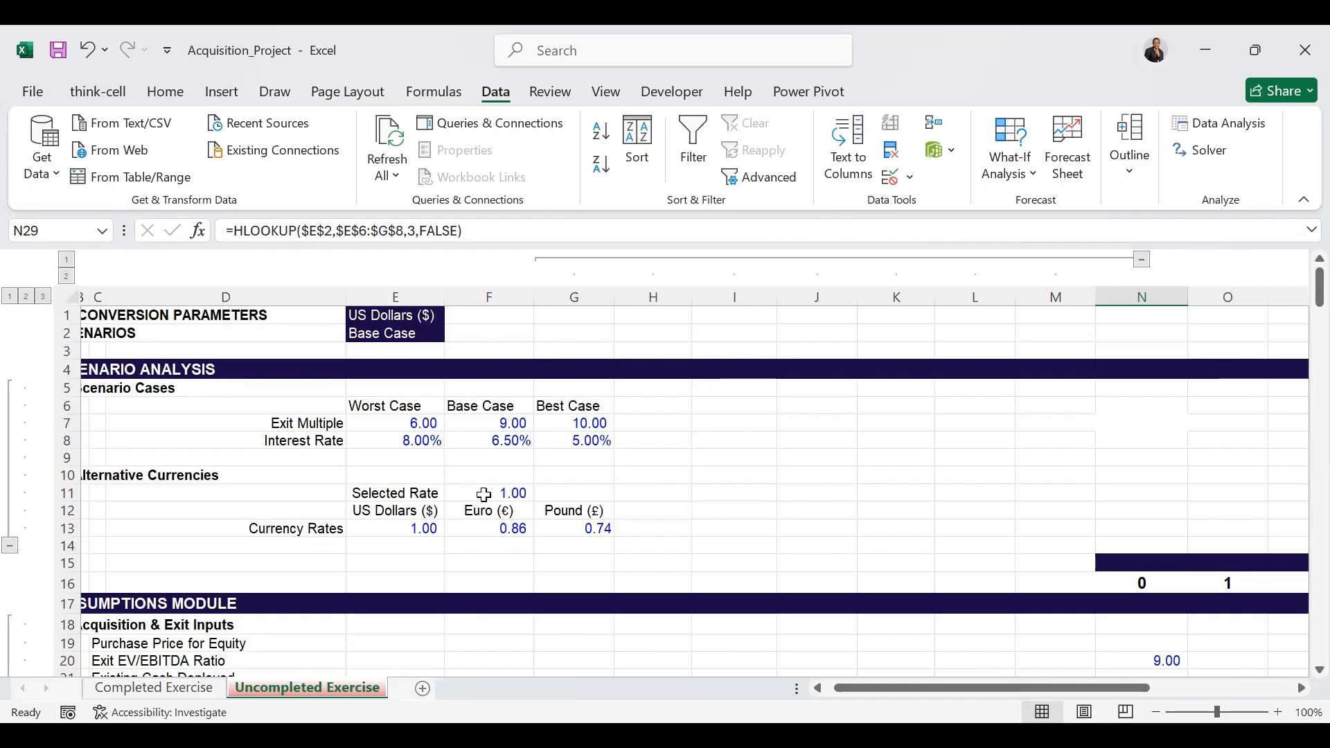
pyautogui.click(492, 493)
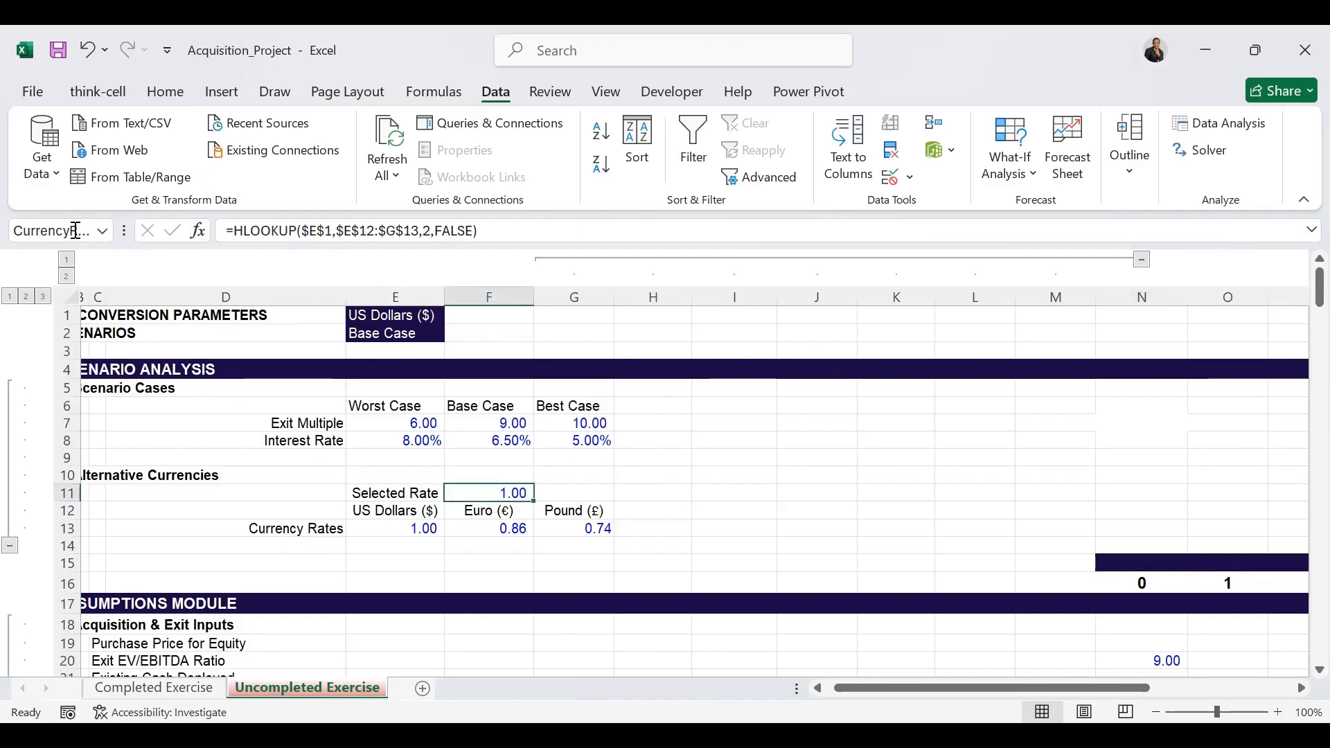
pyautogui.click(52, 231)
pyautogui.click(61, 231)
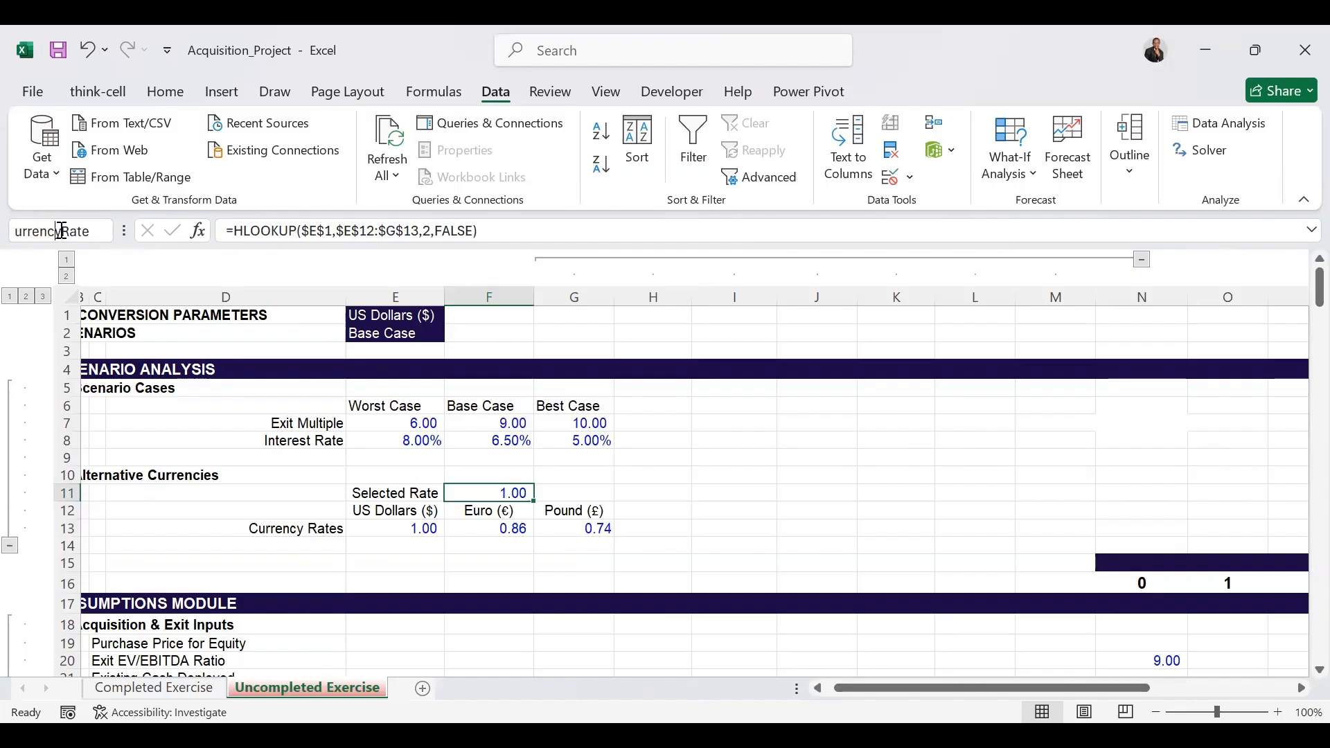
pyautogui.press('Home')
pyautogui.press('End')
pyautogui.press('Return')
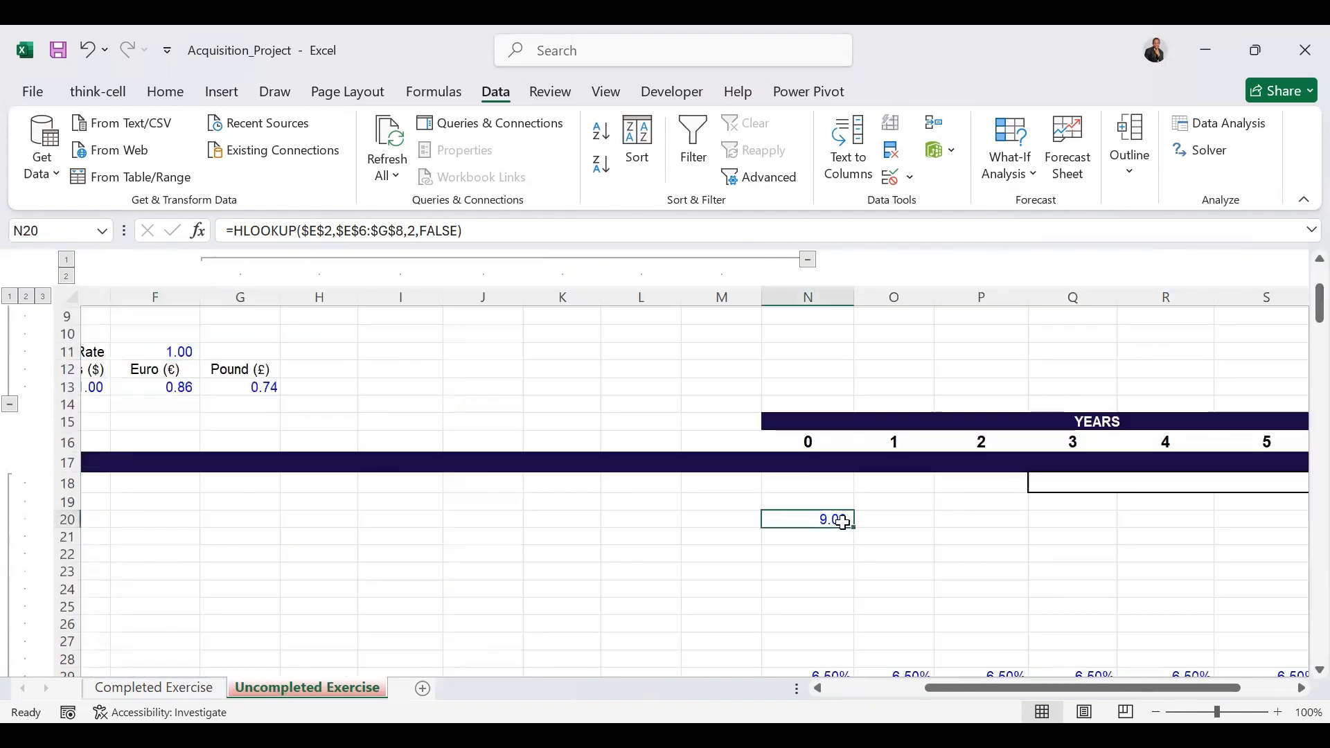
# Collapse the grouped columns, then name the Exit EV/EBITDA Ratio cell N20 ExitMultiple and the Loan Interest Rate cell N29 InterestRate.
pyautogui.click(807, 259)
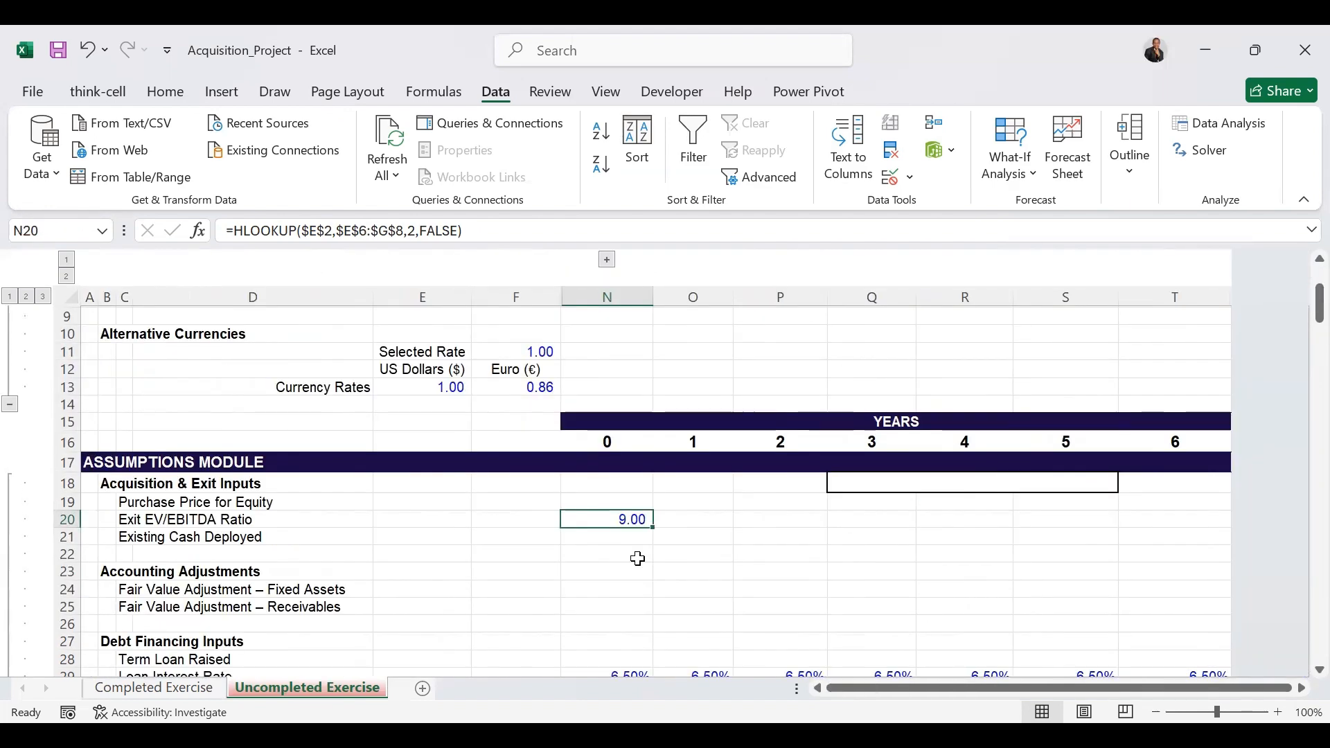
pyautogui.click(52, 231)
pyautogui.write('ExitMultiple')
pyautogui.press('Return')
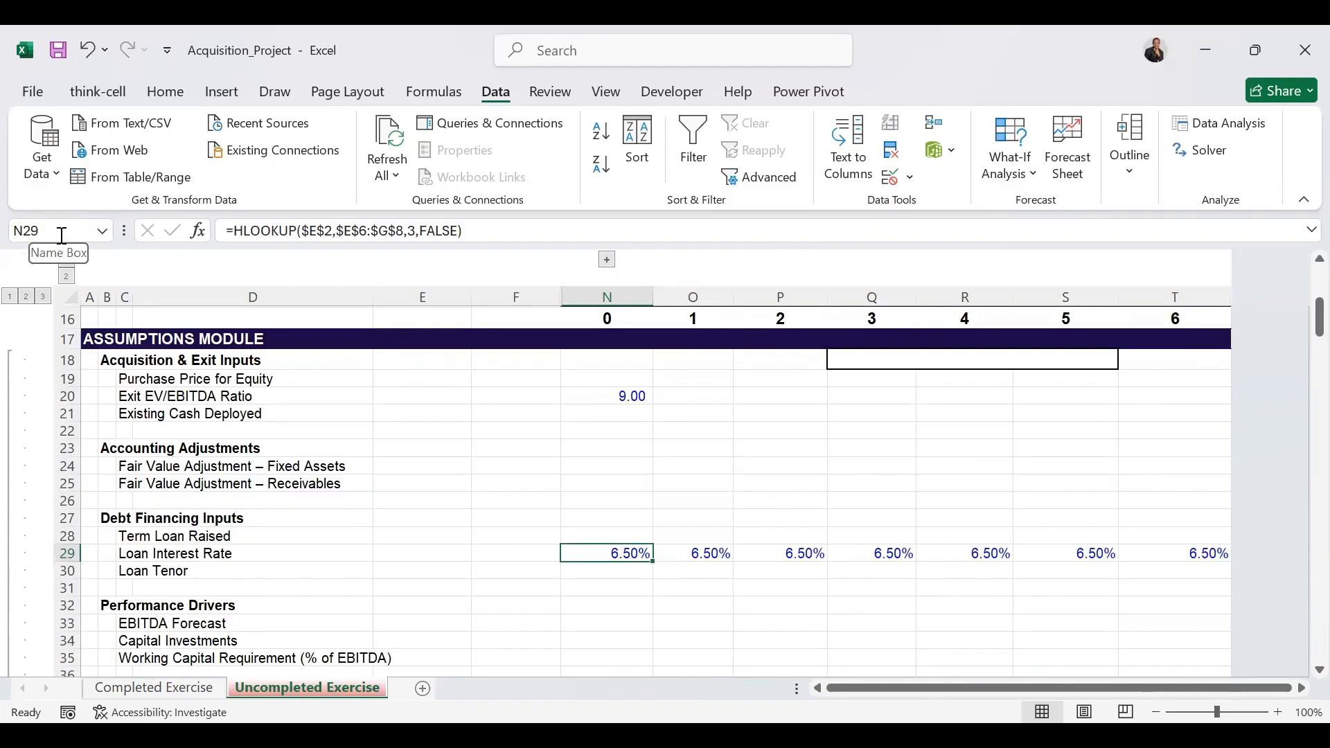
pyautogui.click(61, 236)
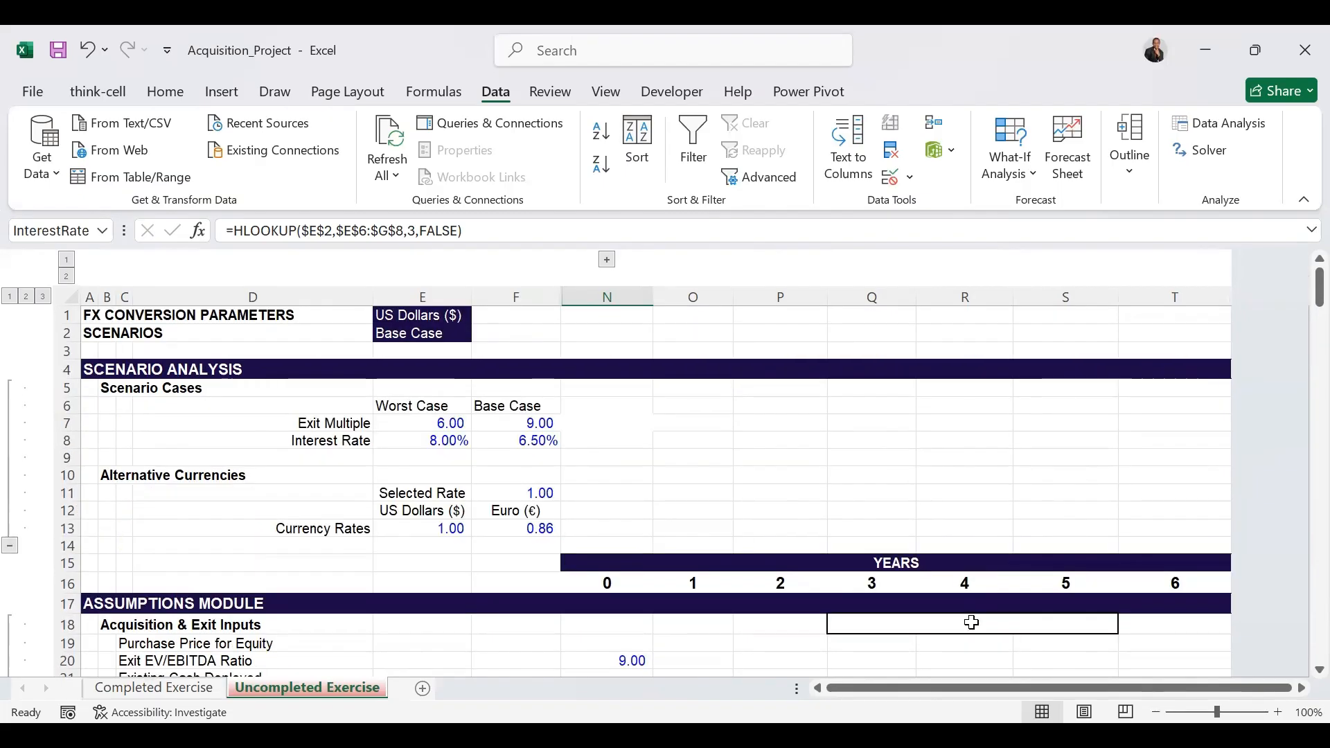
# Enter the heading Outputs in the merged bordered cell Q18.
pyautogui.click(971, 623)
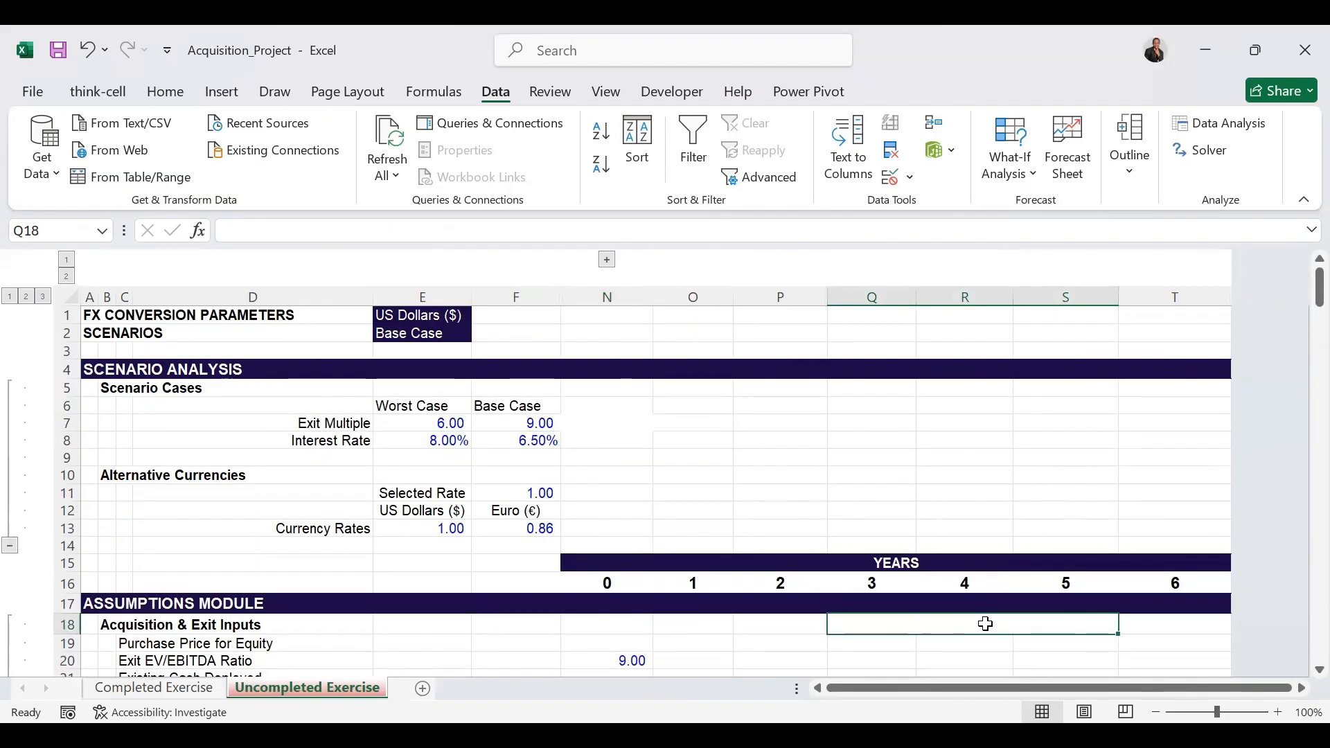
pyautogui.write('Outputs')
pyautogui.press('Return')
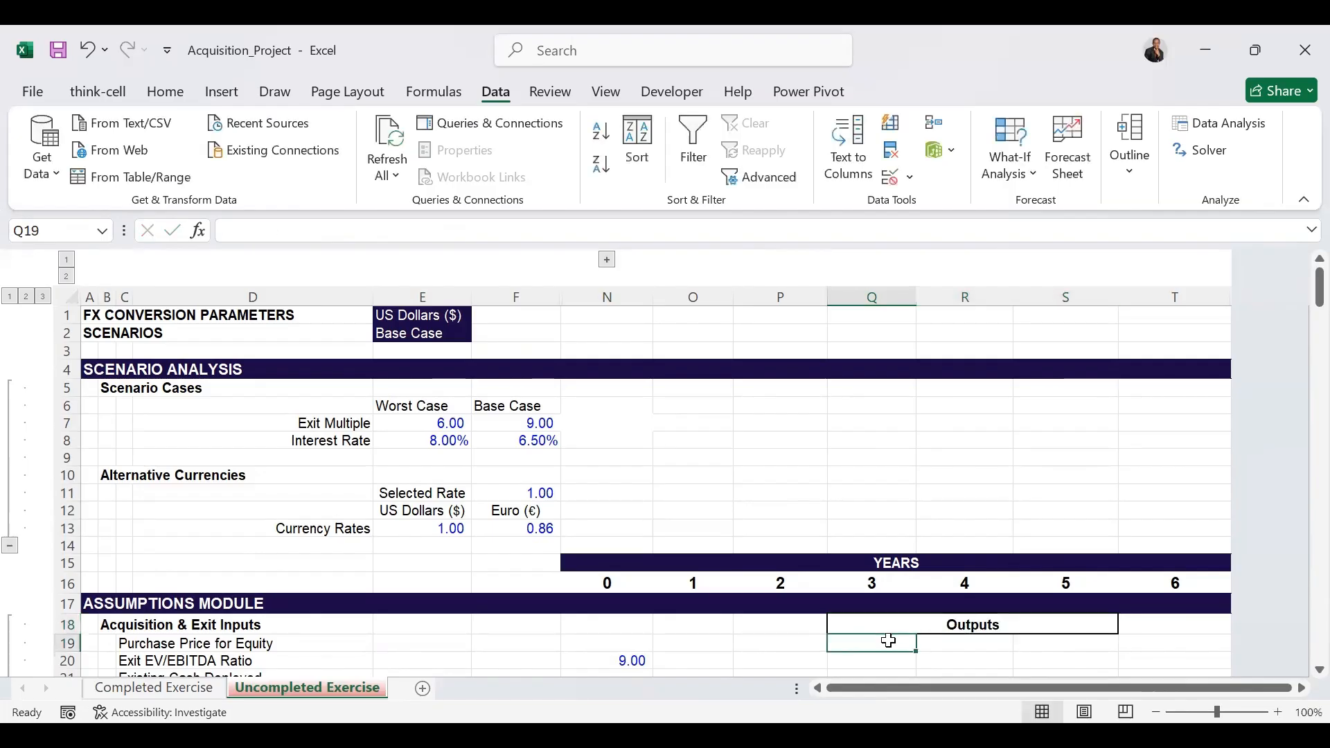
# Label the rows under the Outputs heading Equity IRR, EV/EBITDA and Debt/EBITDA in cells Q19 to Q21.
pyautogui.scroll(-2, 1301, 308)
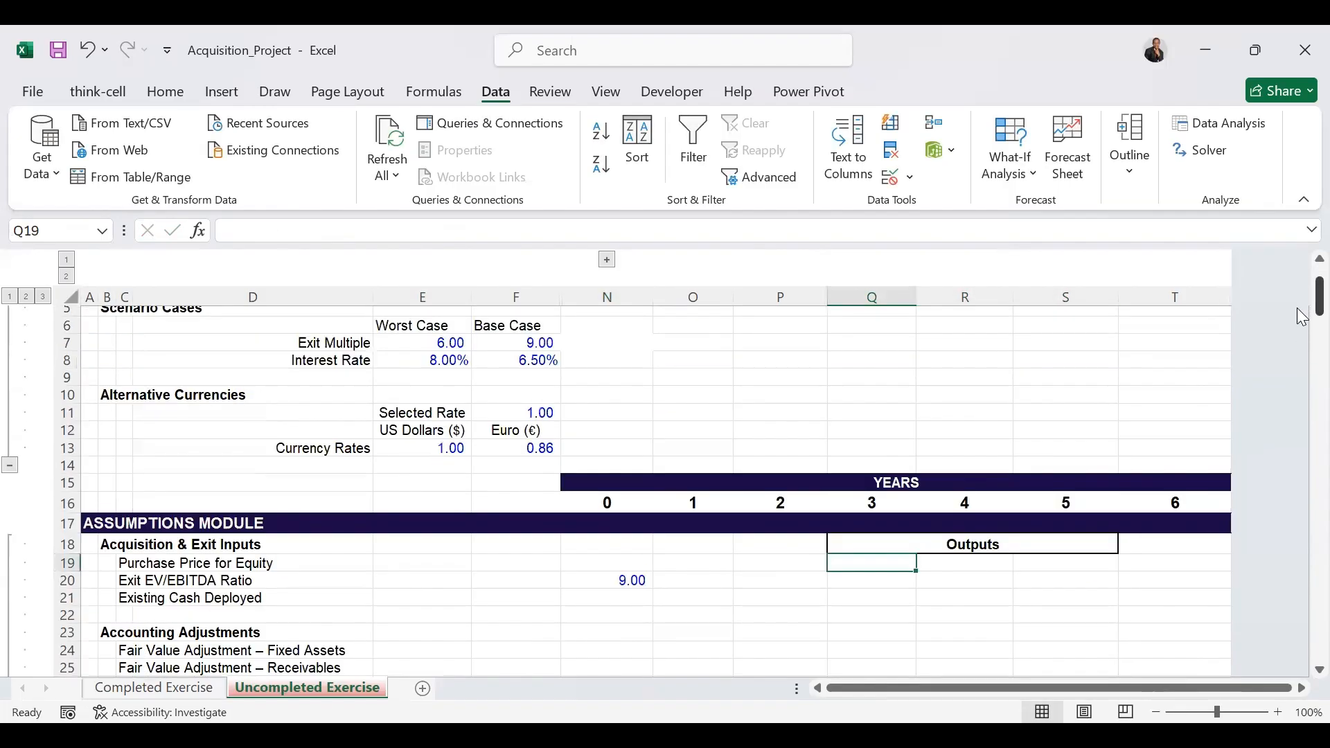
pyautogui.write('Equity IRR')
pyautogui.press('Return')
pyautogui.write('EV/')
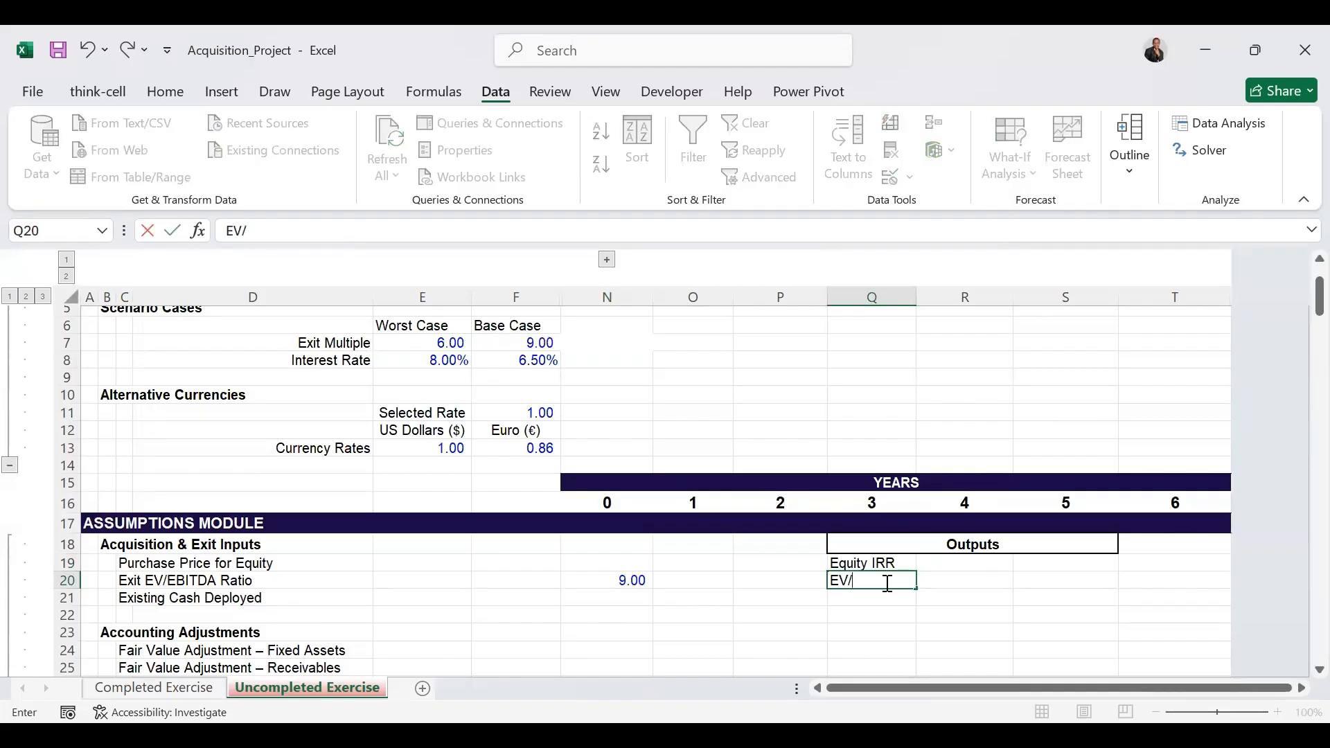
pyautogui.write('E')
pyautogui.write('BITDA')
pyautogui.press('Return')
pyautogui.write('Debt/E')
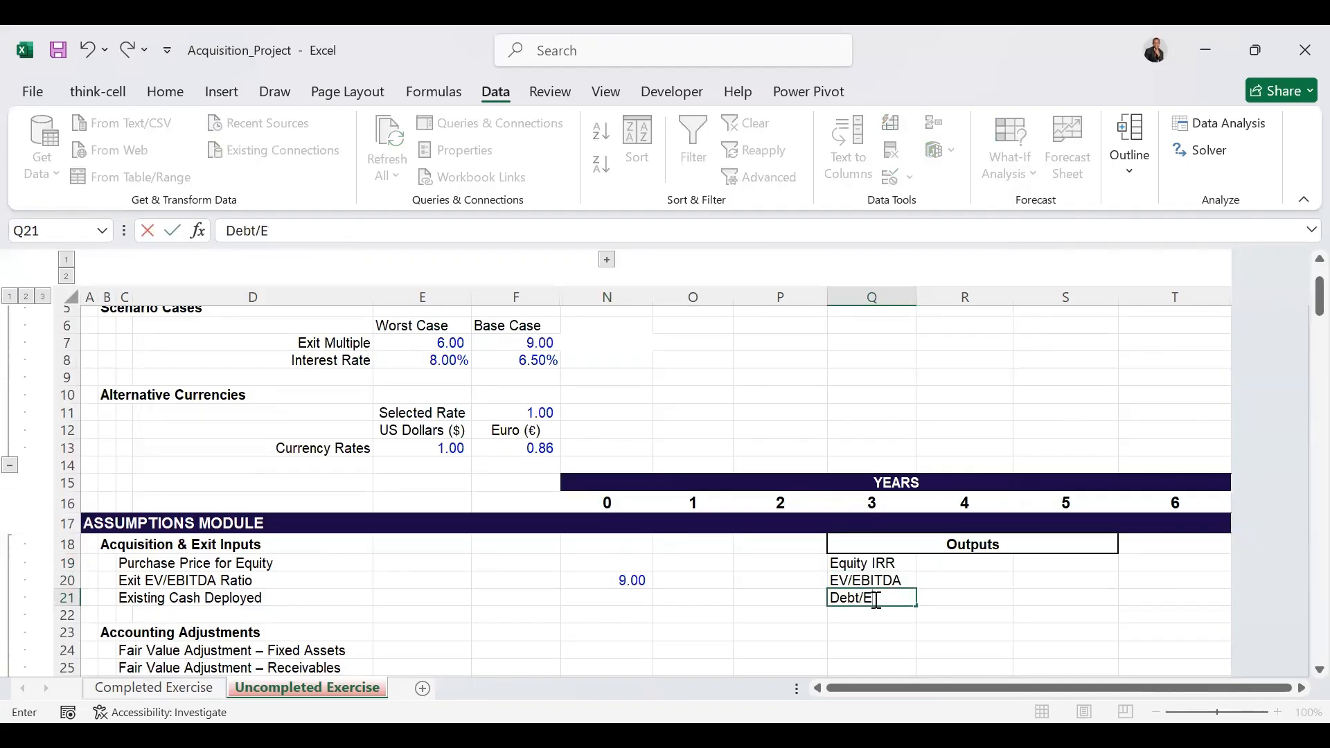
pyautogui.write('BITDA')
pyautogui.click(1080, 563)
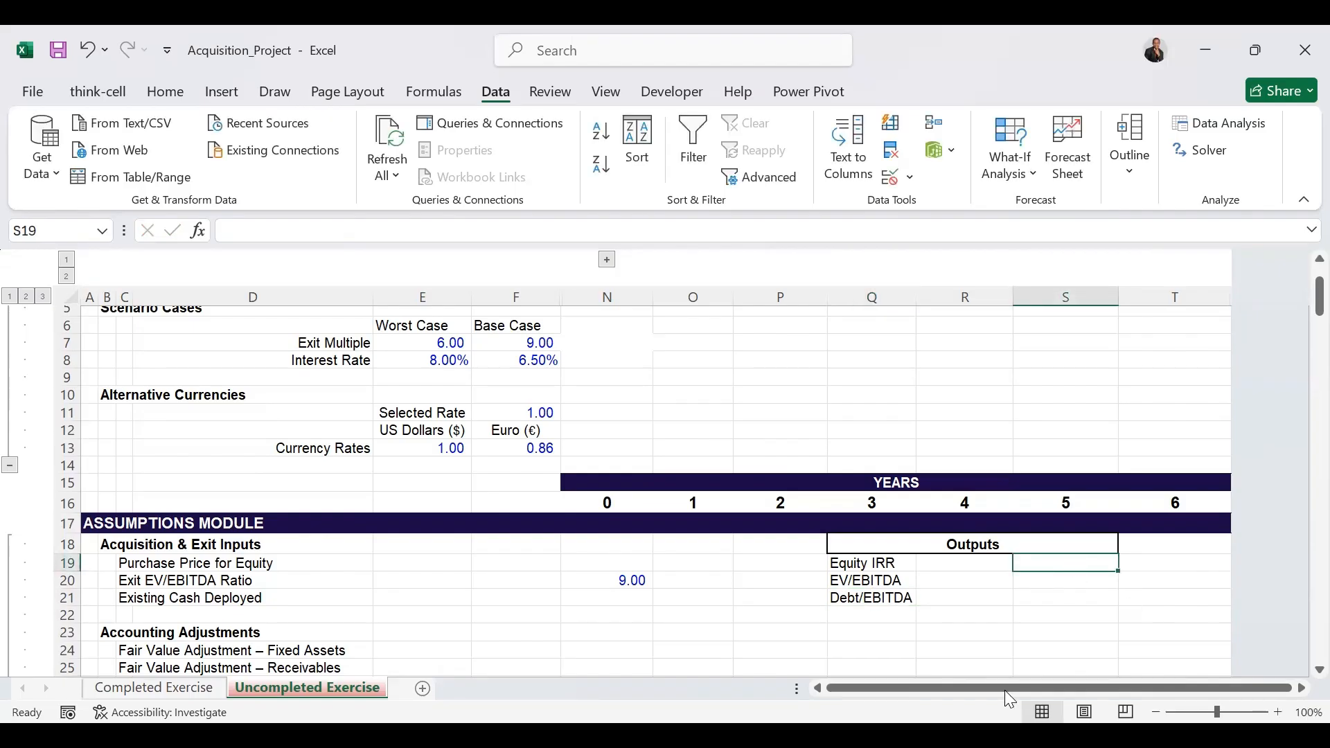
# Switch the scenario selector in E2 to Worst Case to test the linked Exit EV/EBITDA Ratio, and return it to Base Case.
pyautogui.moveTo(1004, 690); pyautogui.dragTo(973, 690)
pyautogui.scroll(2, 1302, 353)
pyautogui.click(444, 334)
pyautogui.click(481, 334)
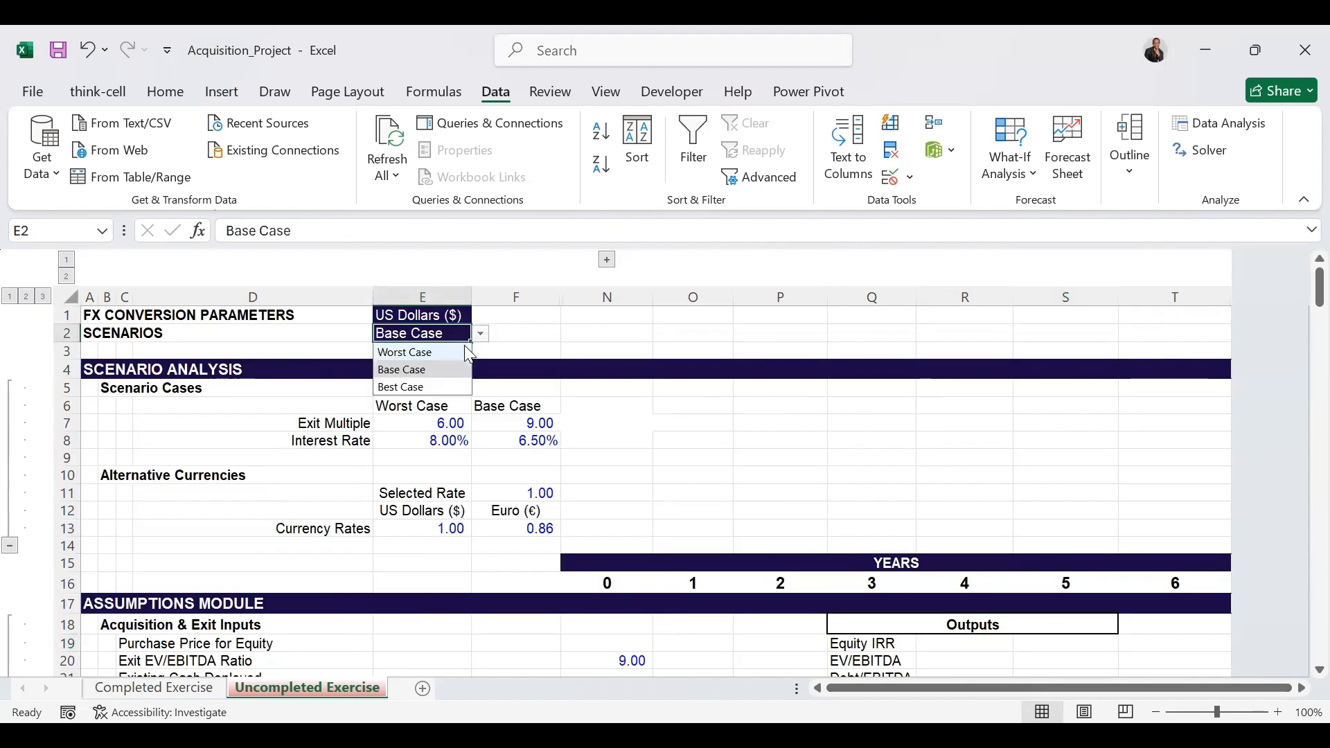
pyautogui.click(451, 353)
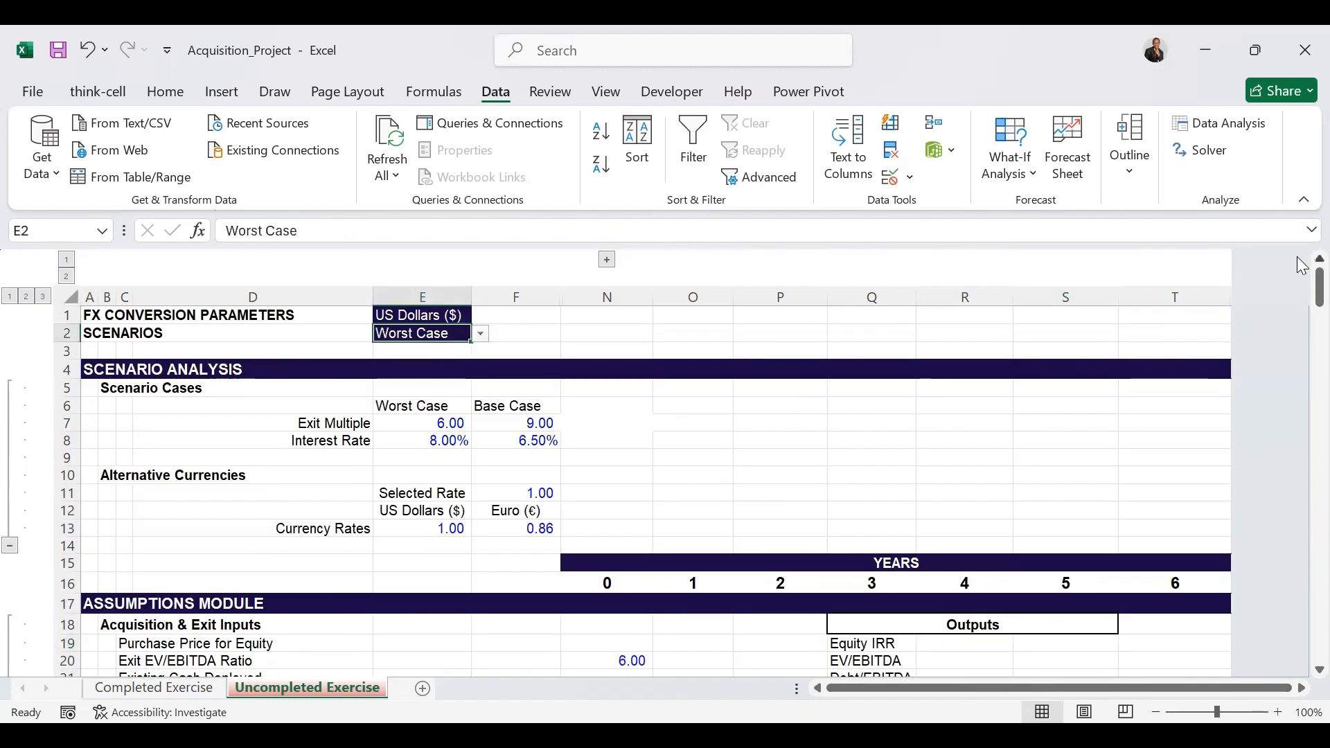
pyautogui.moveTo(1317, 282); pyautogui.dragTo(1298, 235)
# Enter 40000 as the Purchase Price for Equity in N19 and 3575 as the Existing Cash Deployed in N21.
pyautogui.moveTo(1297, 290); pyautogui.dragTo(1302, 314)
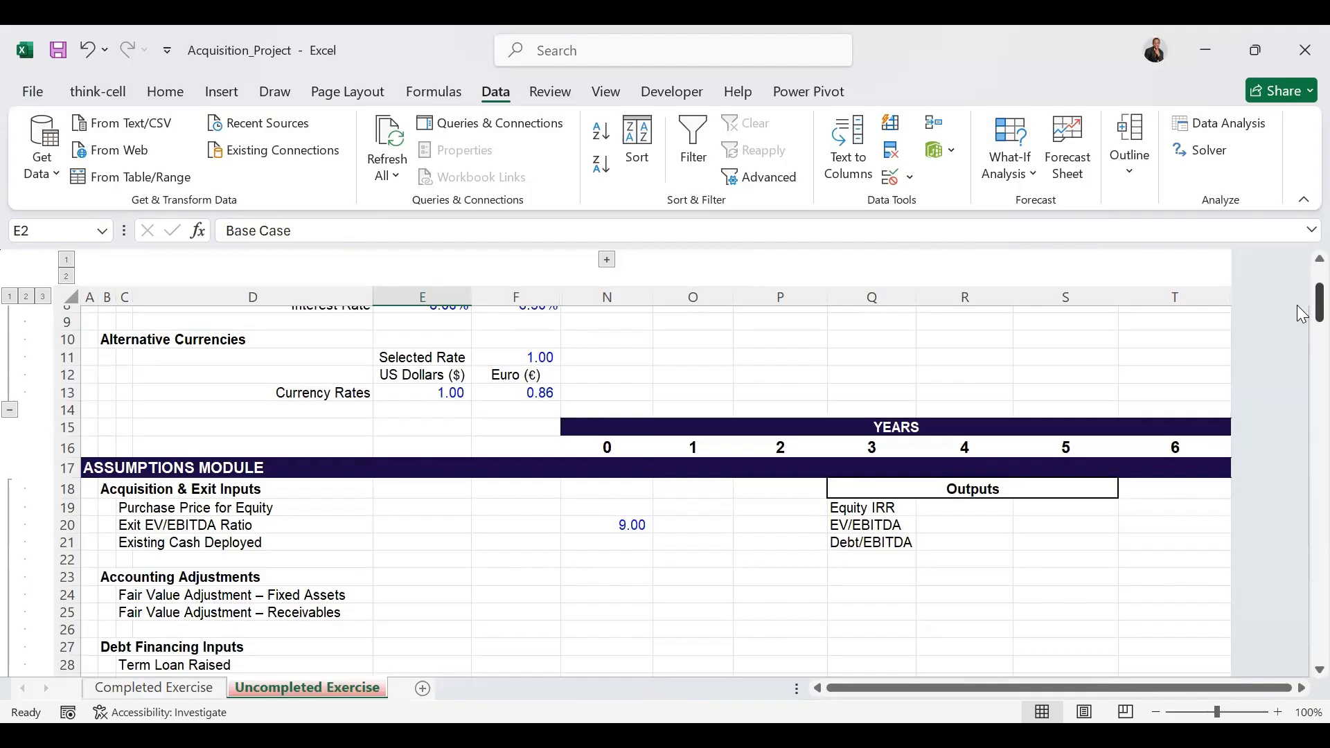
pyautogui.click(599, 510)
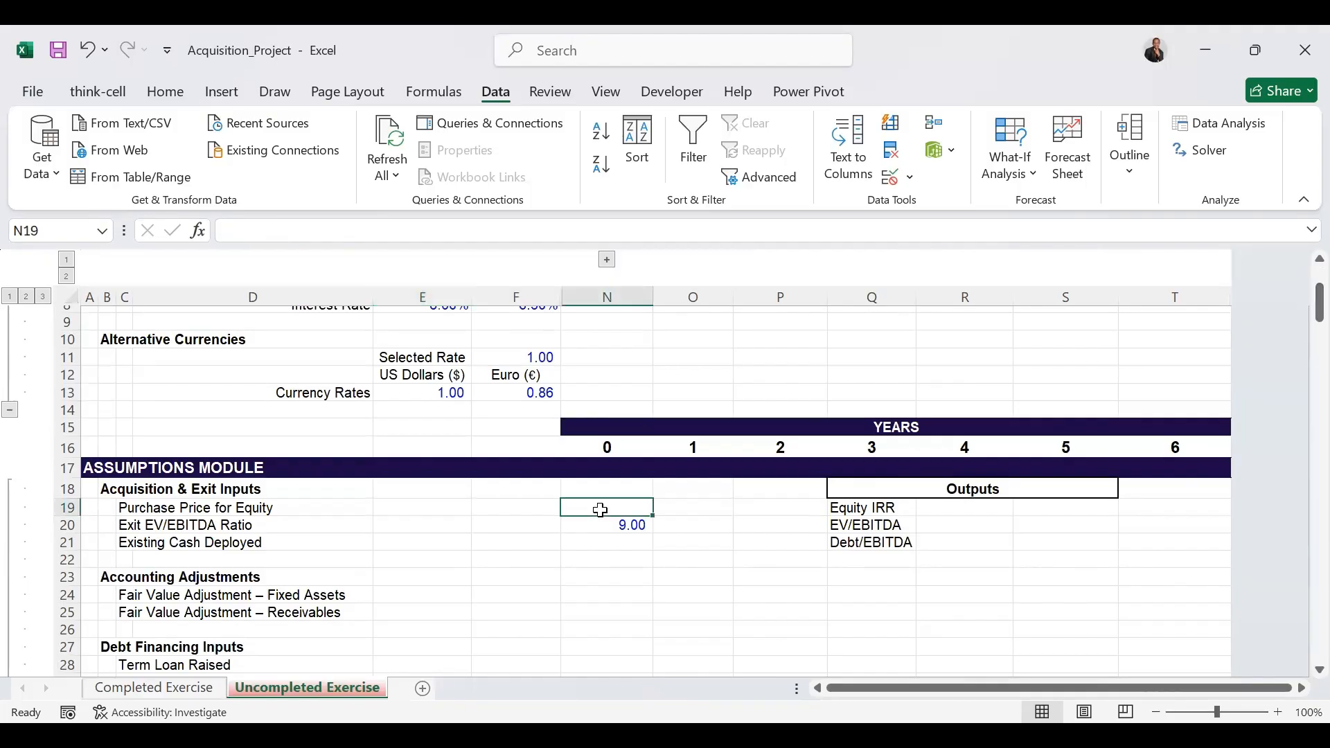
pyautogui.write('40000')
pyautogui.click(629, 542)
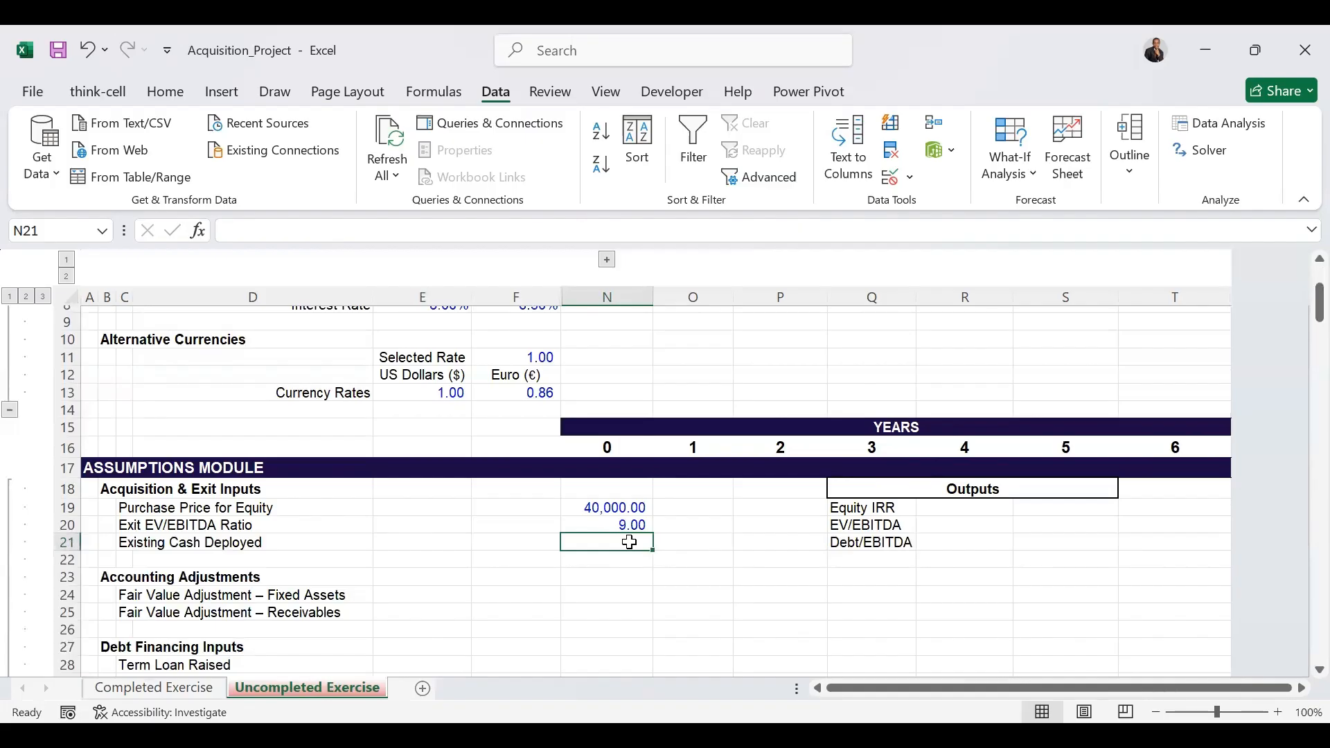
pyautogui.write('35')
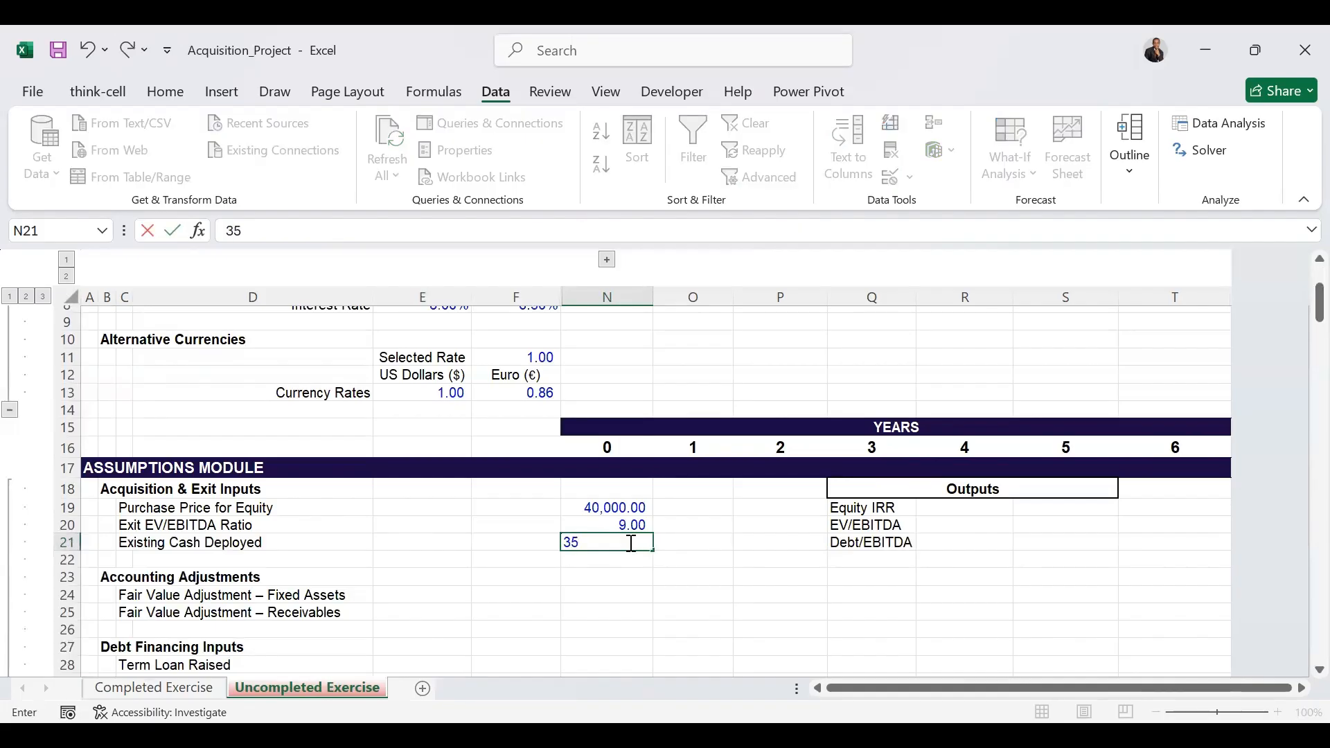
pyautogui.write('75')
pyautogui.hotkey('ctrl', 'Return')
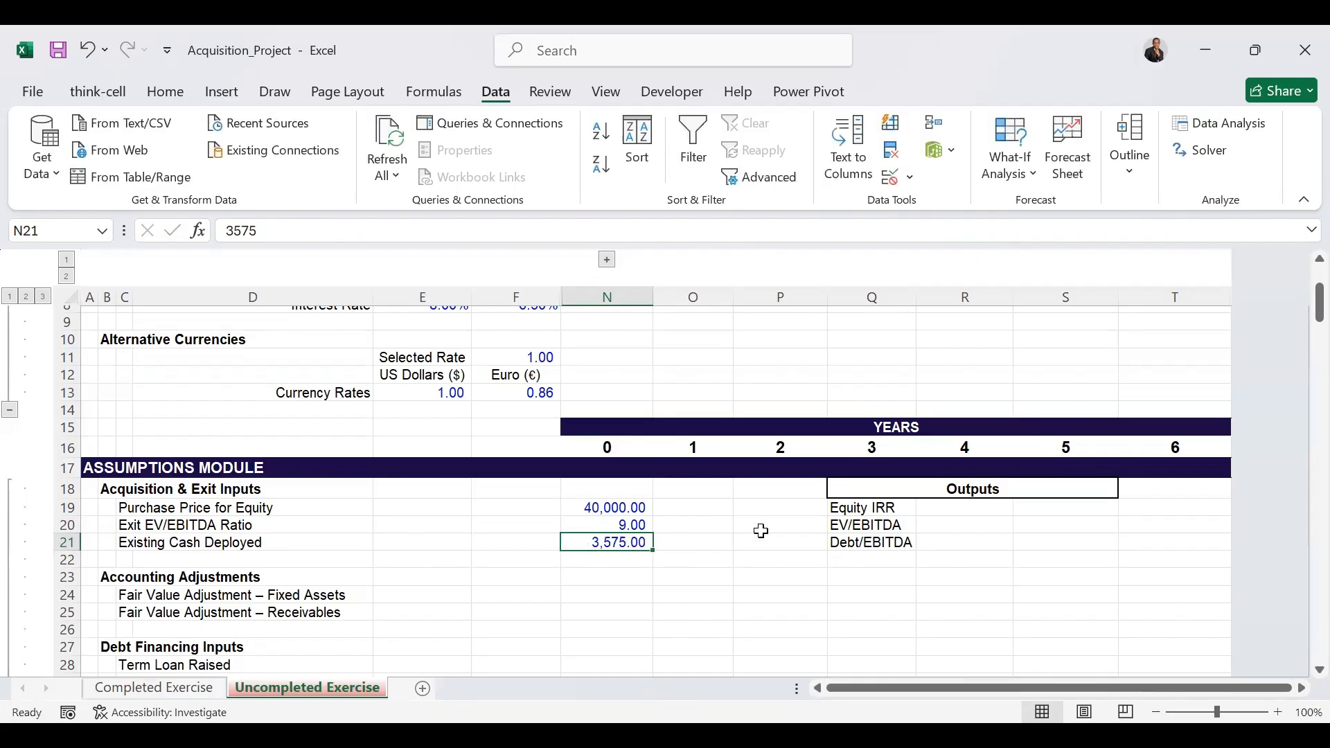
# Enter the fair value adjustments: 12890 for Fixed Assets in N24 and 980 for Receivables in N25.
pyautogui.moveTo(1318, 297); pyautogui.dragTo(1296, 319)
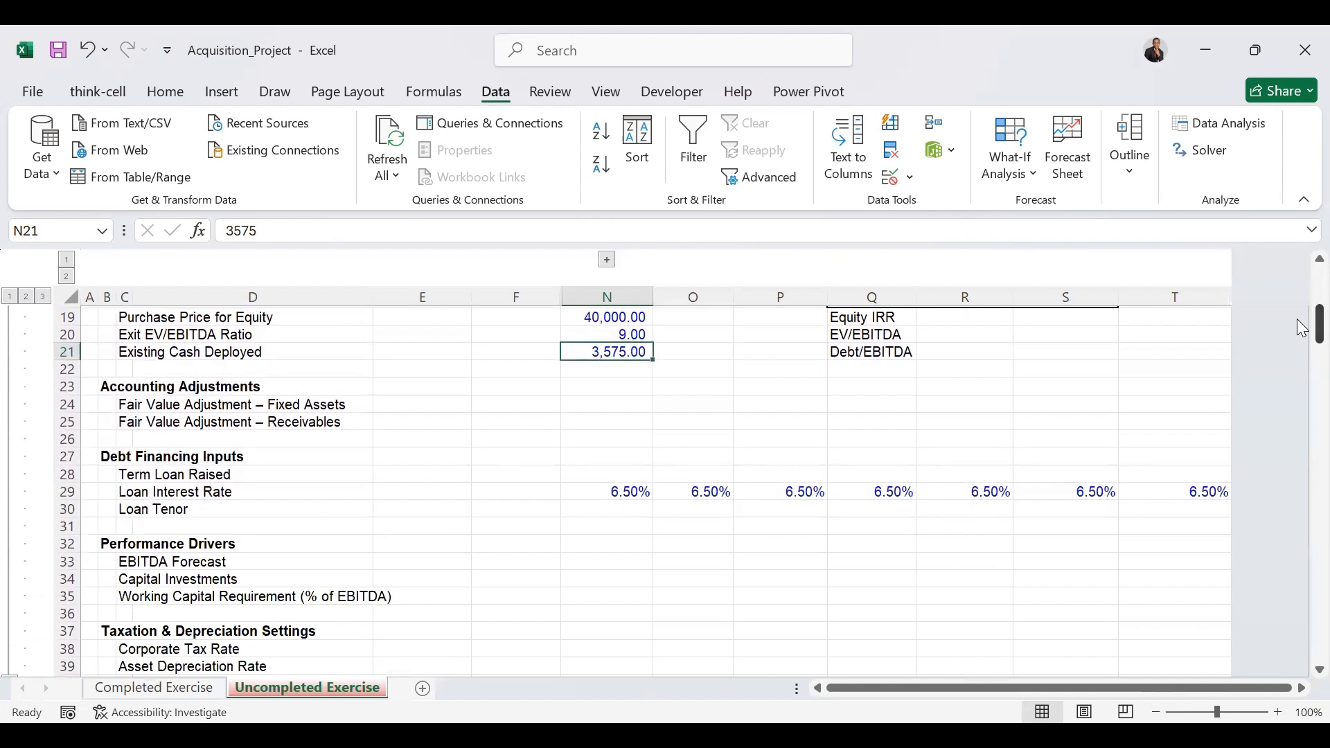
pyautogui.click(578, 405)
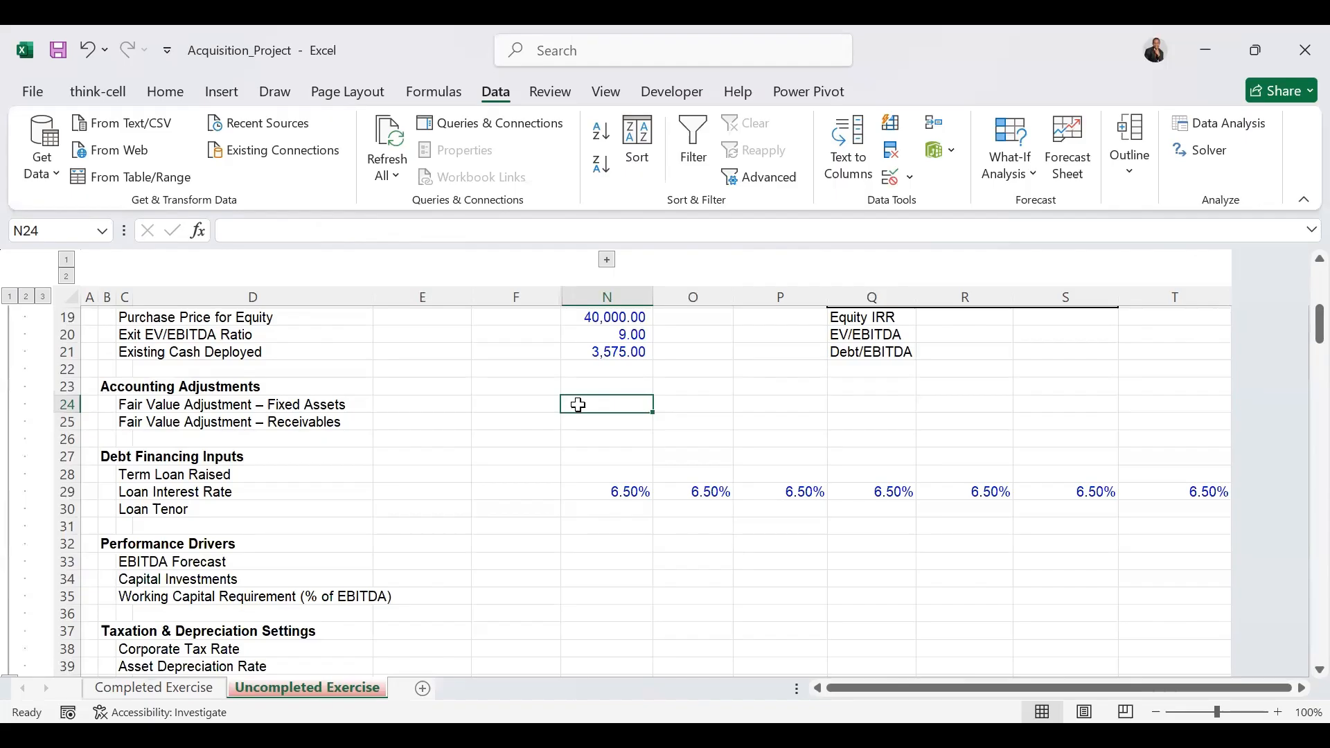
pyautogui.write('12')
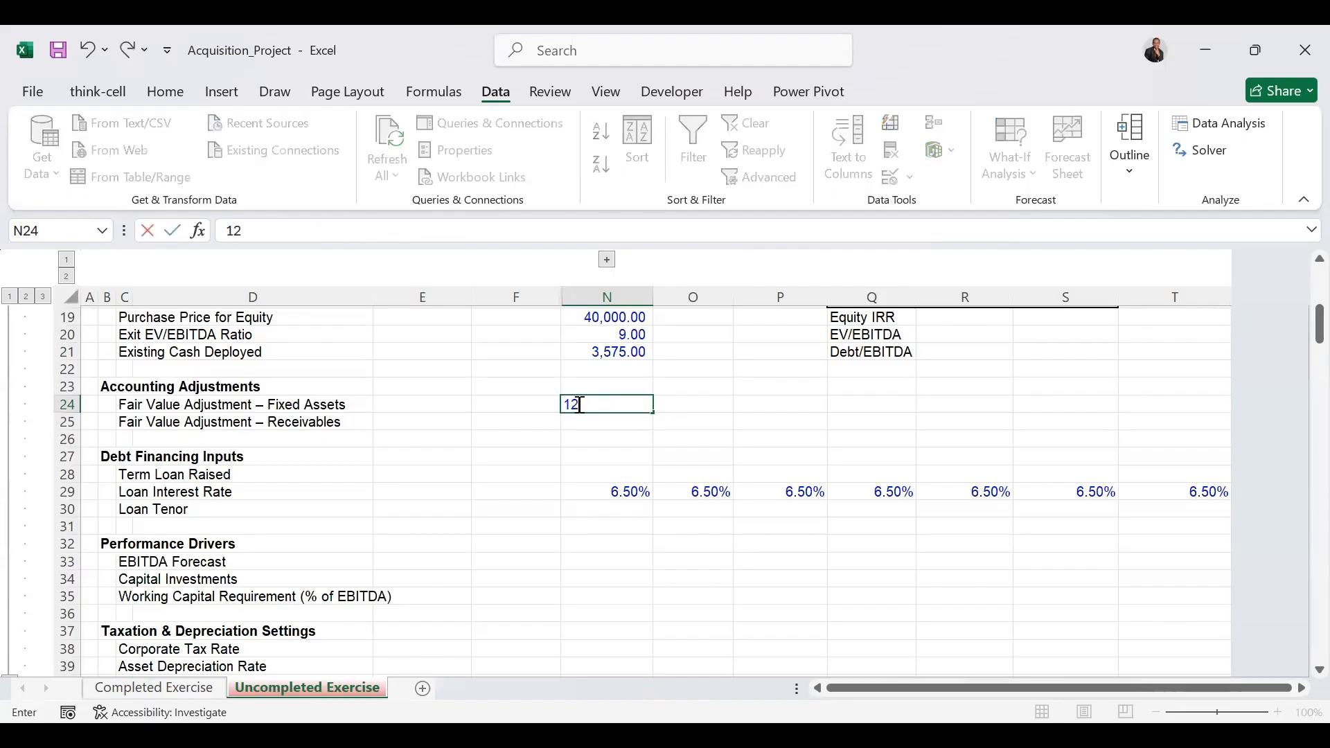
pyautogui.write('890')
pyautogui.hotkey('ctrl', 'Return')
pyautogui.click(604, 423)
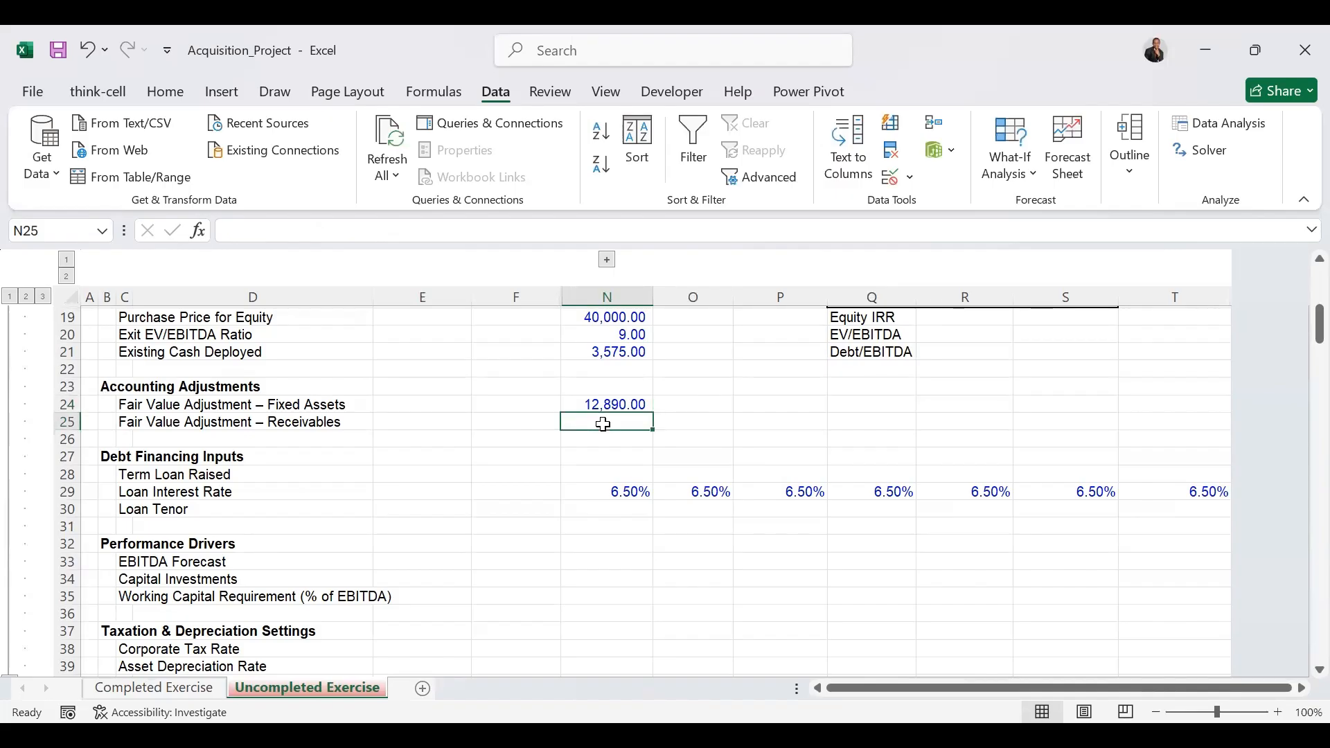
pyautogui.write('980')
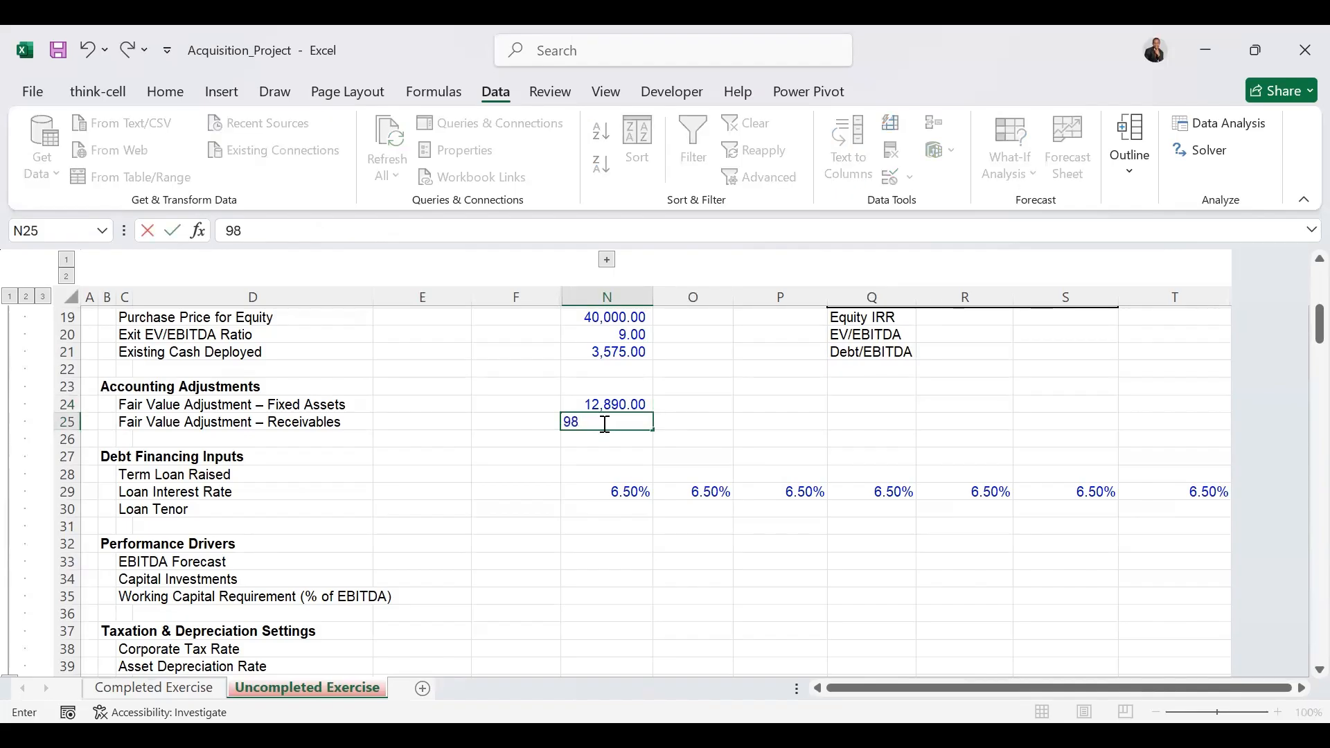
pyautogui.hotkey('ctrl', 'Return')
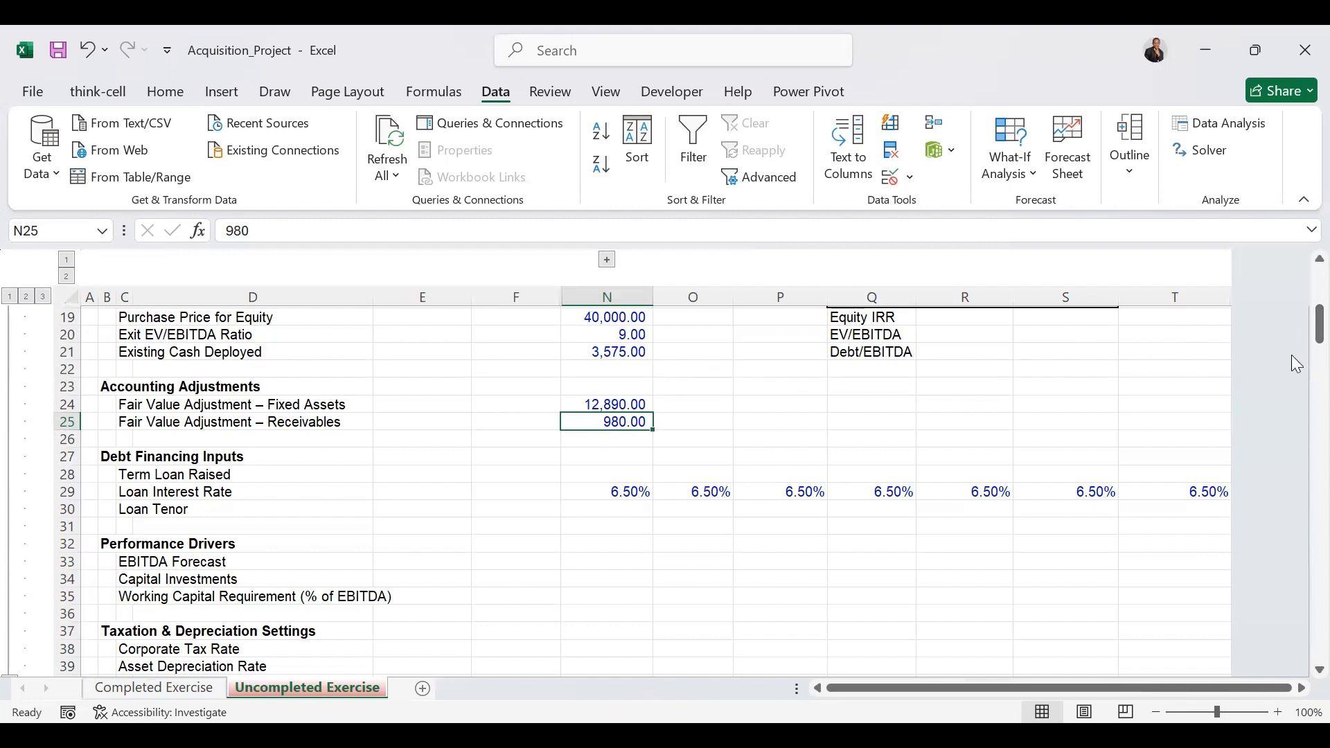
# Enter 12000 as the Term Loan Raised in N28 and 6 as the Loan Tenor in N30.
pyautogui.click(617, 474)
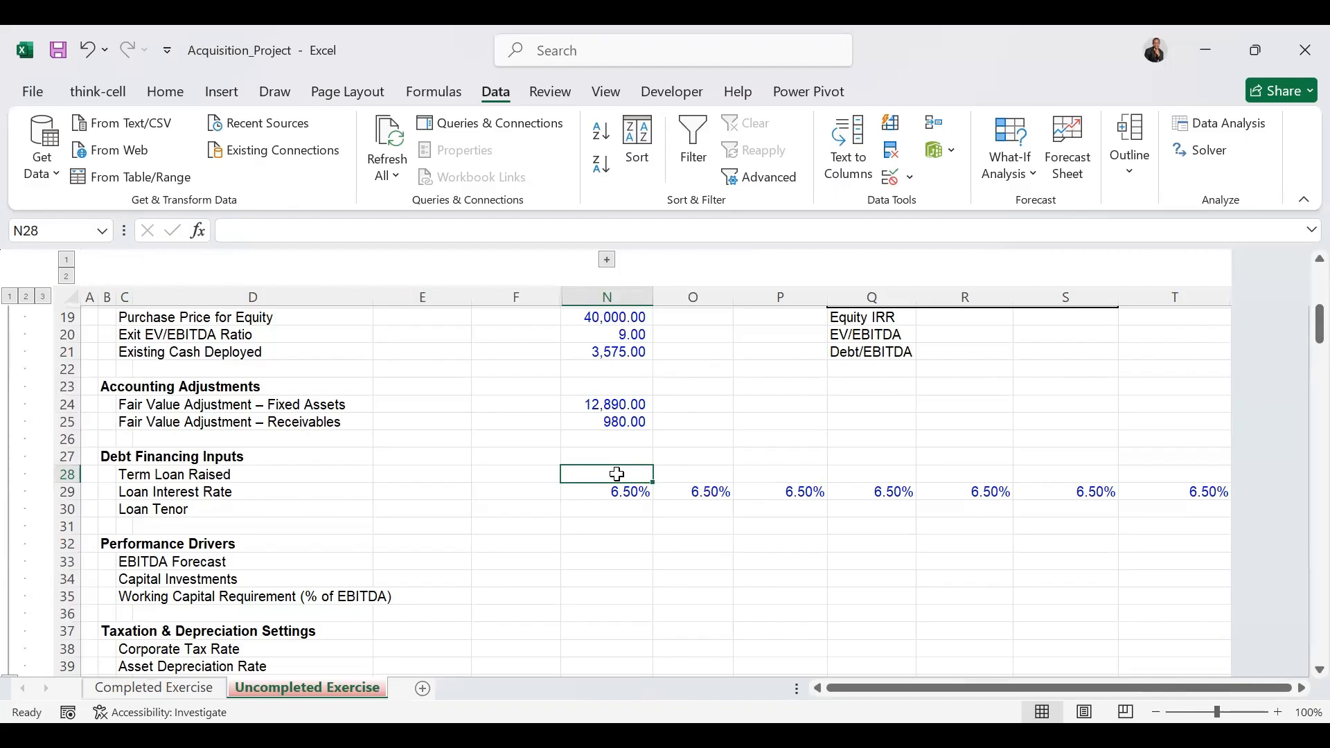
pyautogui.write('12')
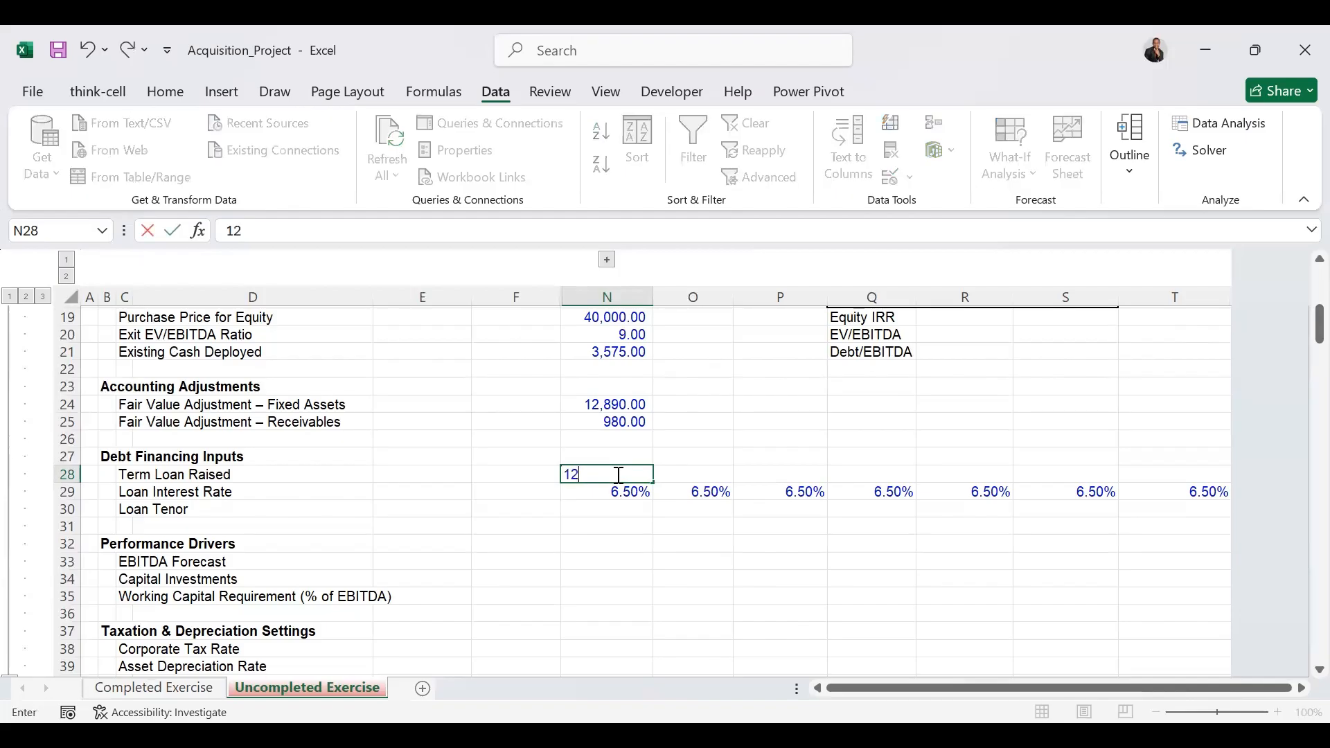
pyautogui.write('000')
pyautogui.click(589, 512)
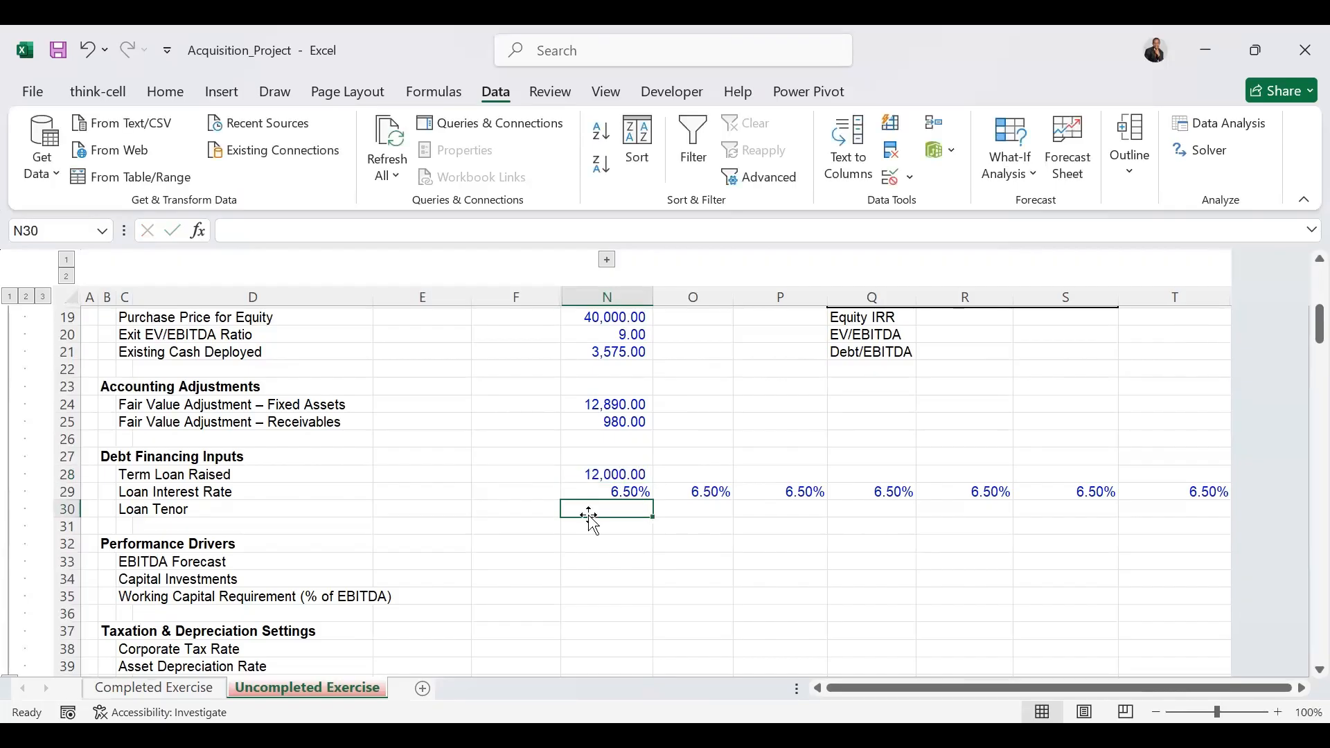
pyautogui.write('6')
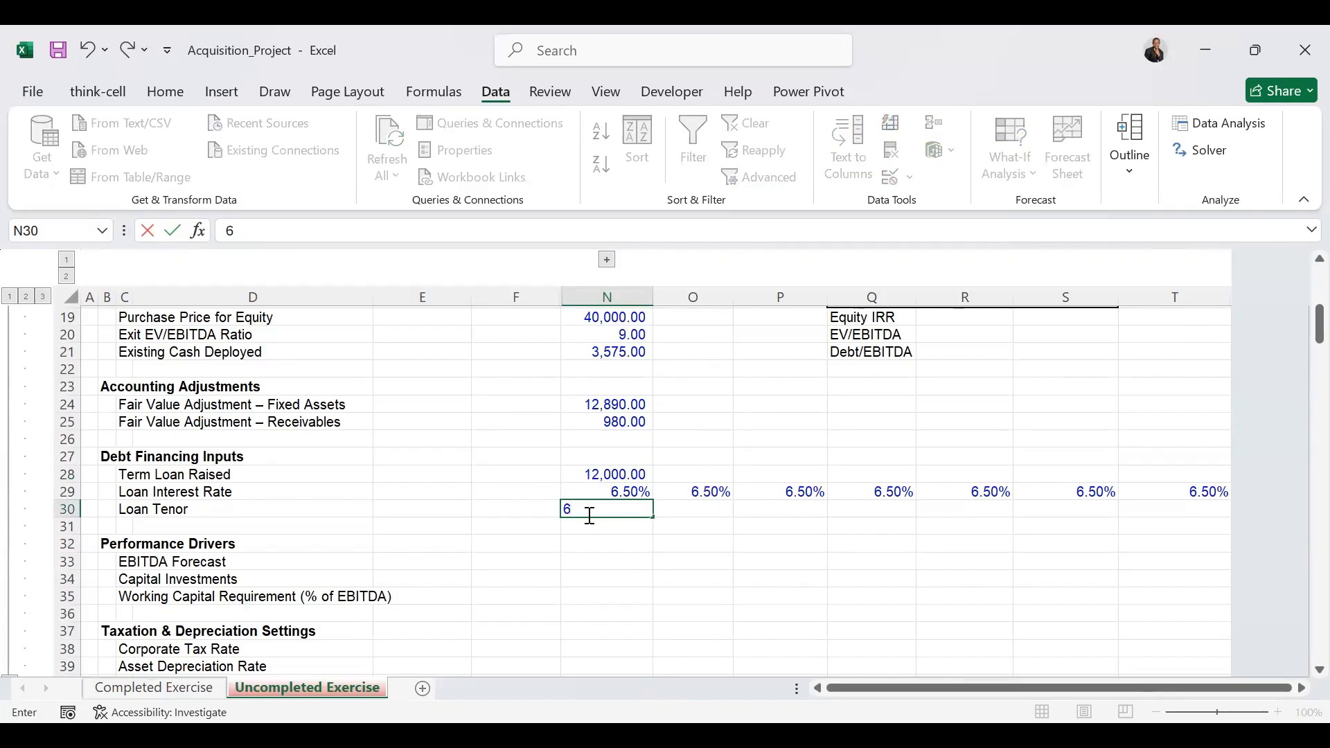
pyautogui.hotkey('ctrl', 'Return')
# Fill the EBITDA Forecast in N33:T33 with 4367, 4567, 5199.3, 5689.3, 6232.5, 6988.12 and 7694.34.
pyautogui.scroll(-3, 590, 484)
pyautogui.click(599, 425)
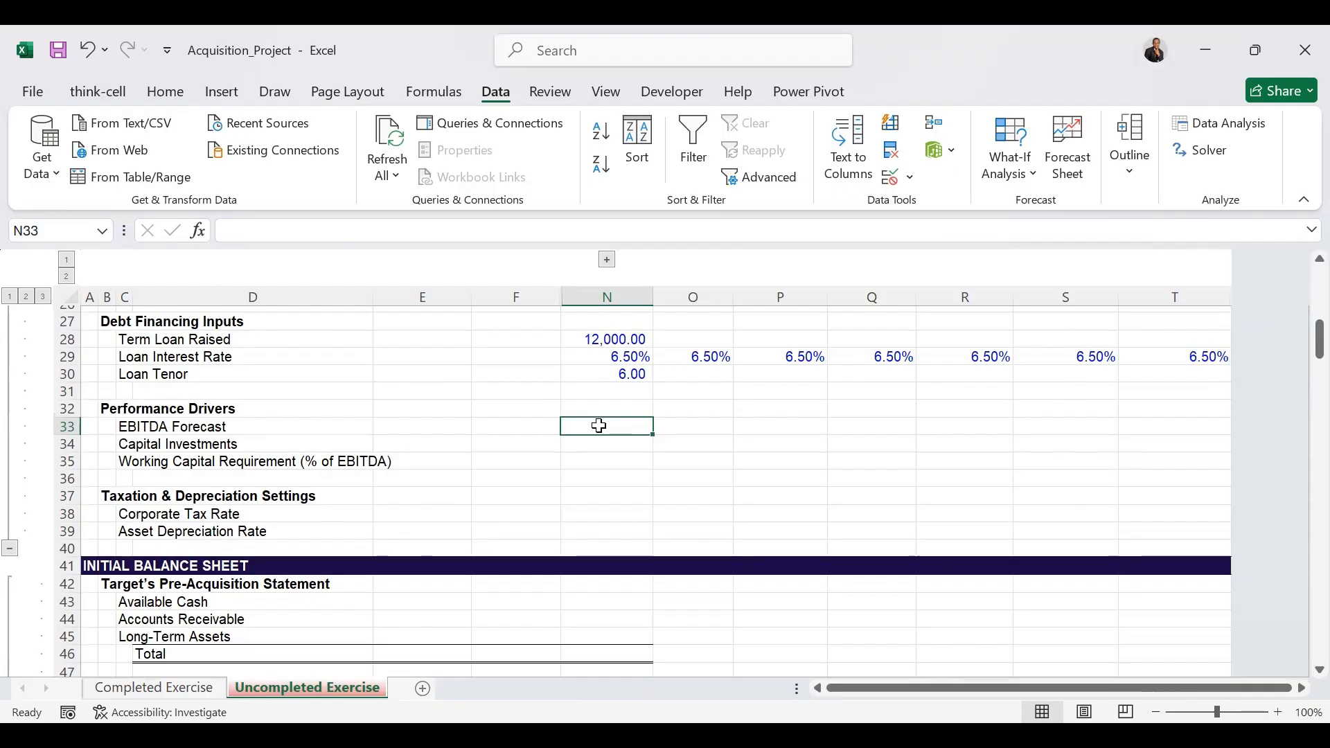
pyautogui.write('43')
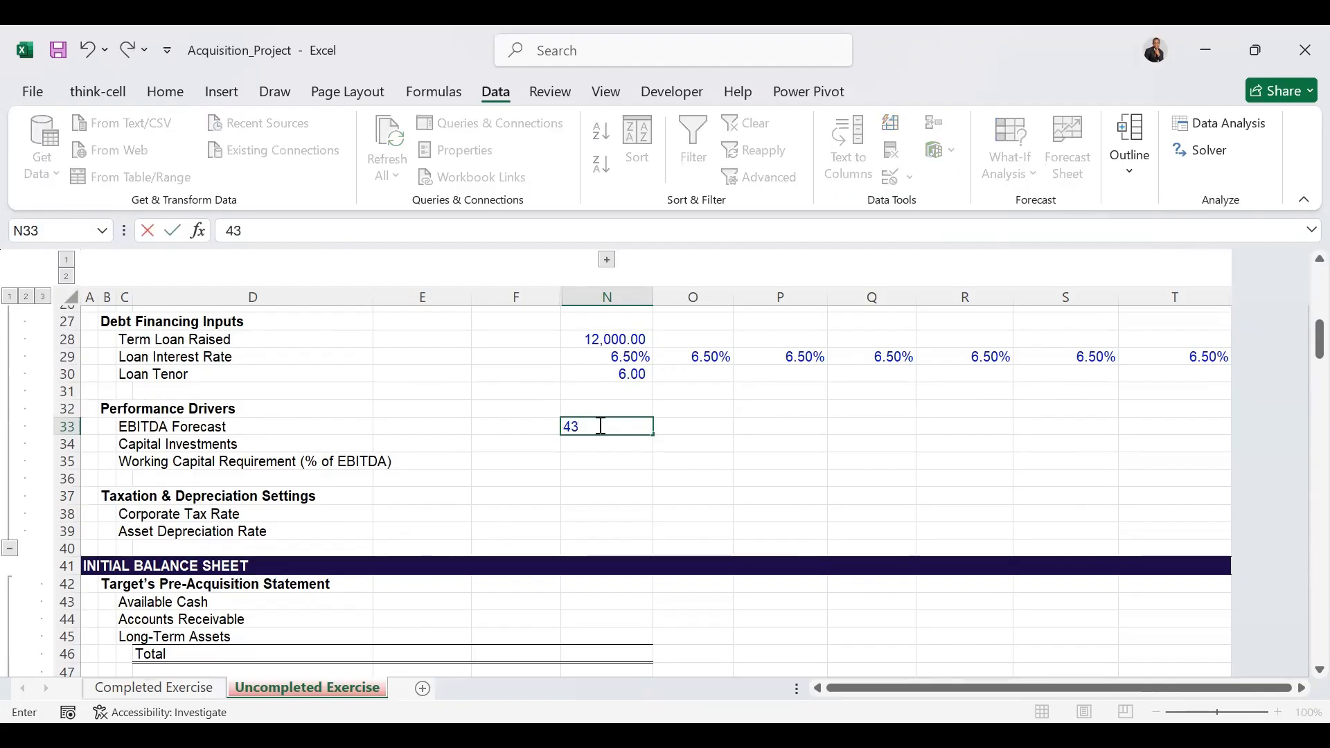
pyautogui.write('67')
pyautogui.press('Tab')
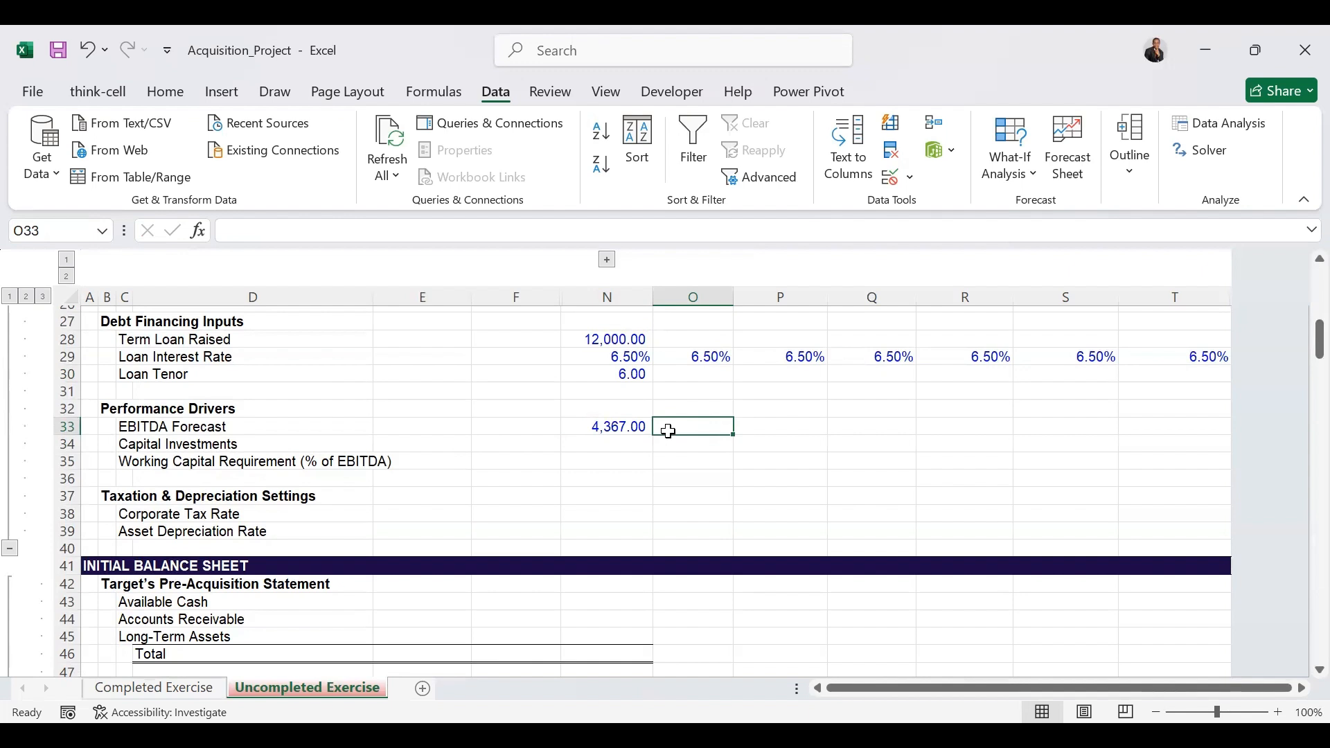
pyautogui.write('4,')
pyautogui.write('5')
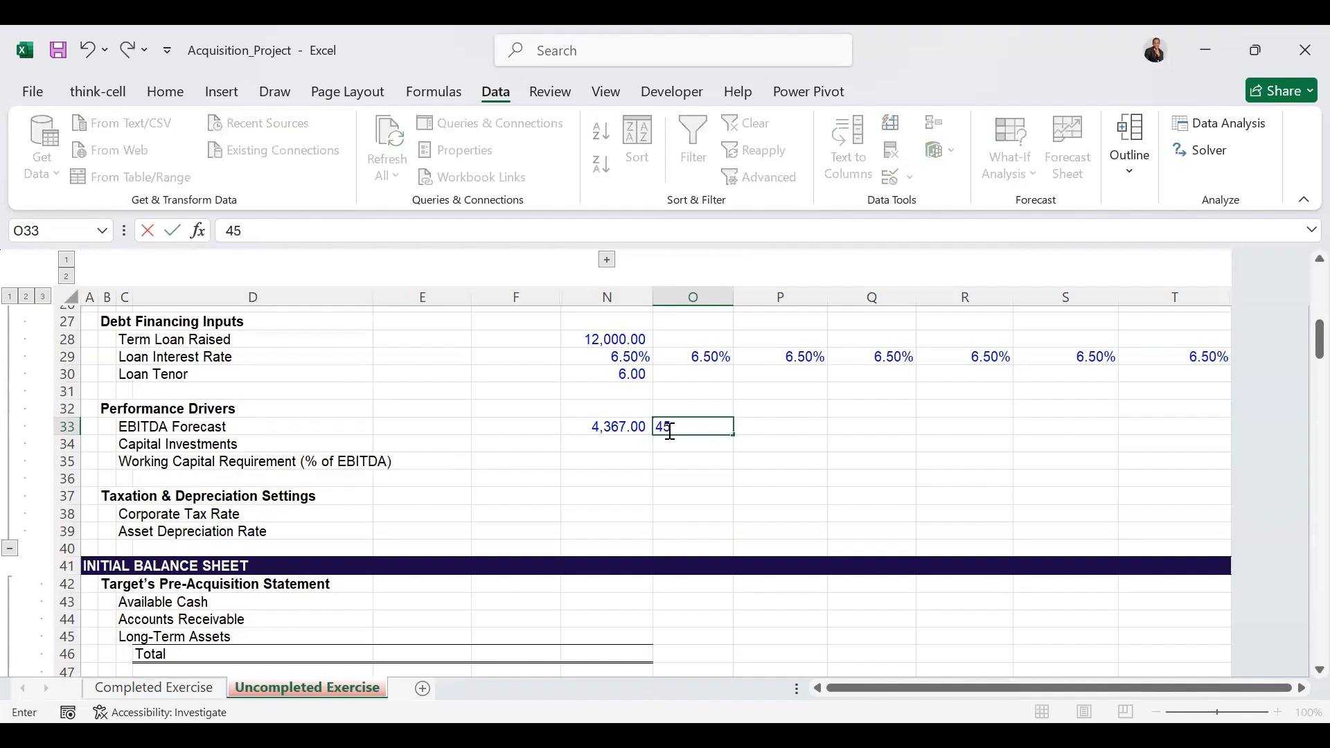
pyautogui.write('67.00')
pyautogui.click(805, 421)
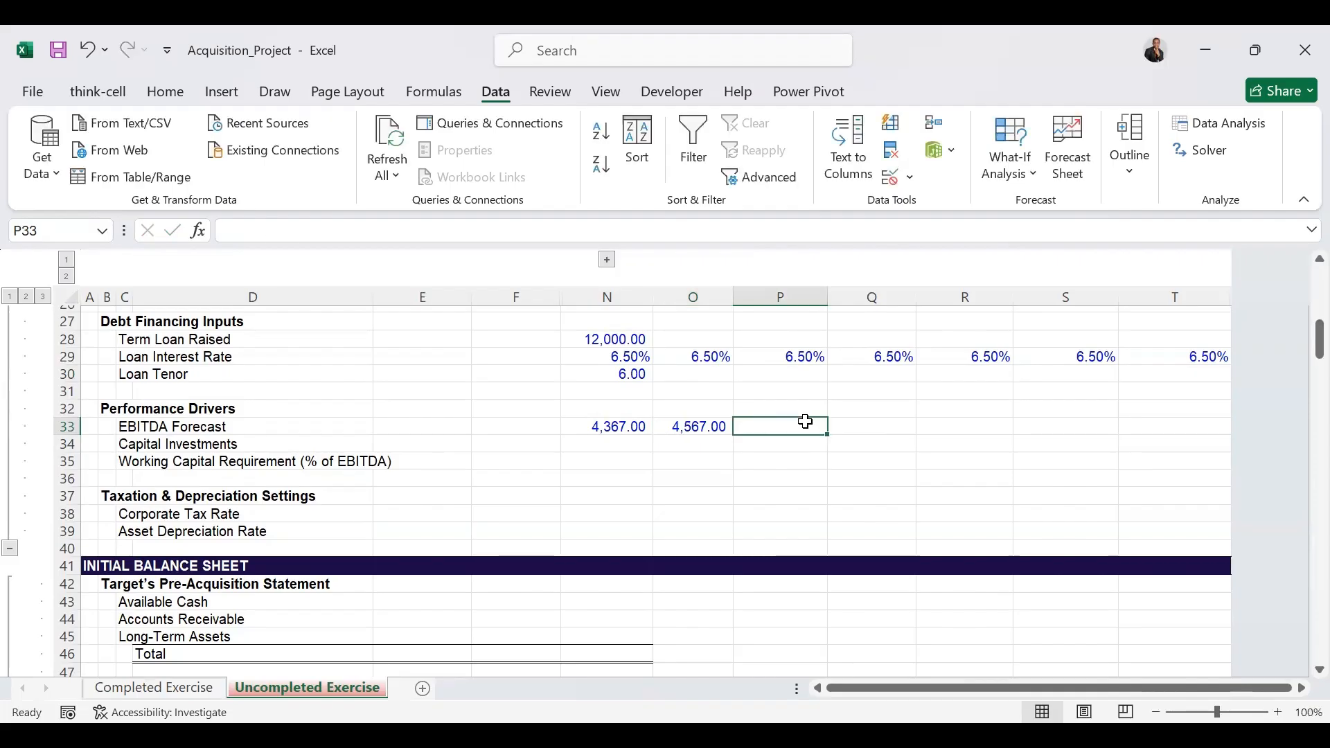
pyautogui.write('5')
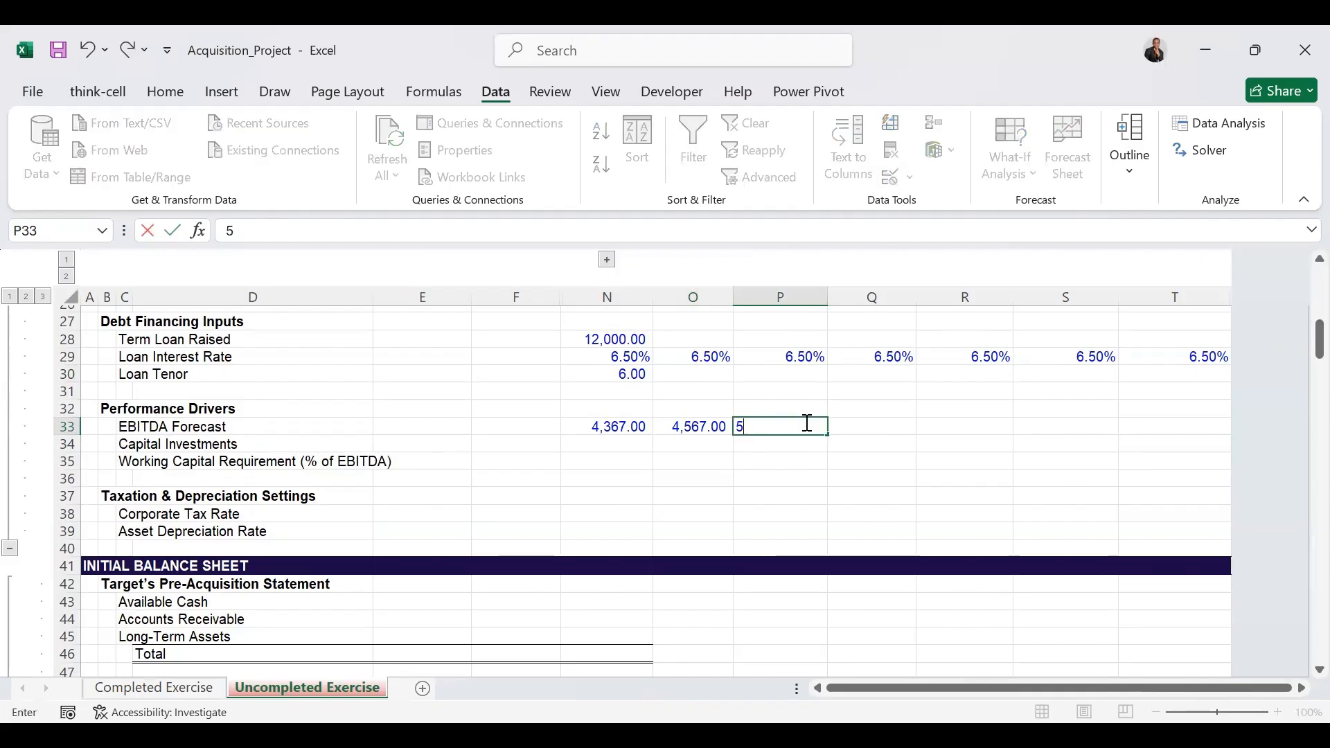
pyautogui.write('199.3')
pyautogui.hotkey('ctrl', 'Return')
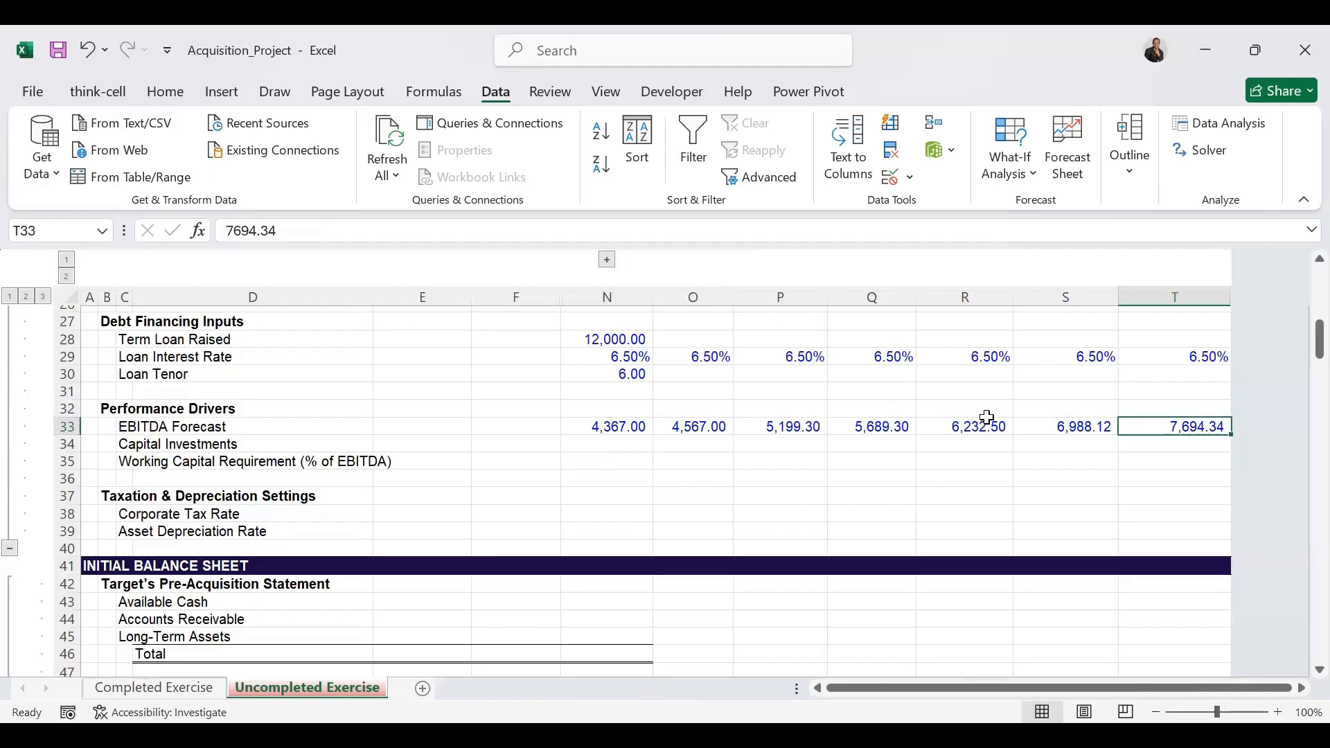
# Enter Capital Investments of 230, 700, 728, 757.12, 787.4 and 818.9 in O34:T34, and fill the Working Capital Requirement in O35:T35 with 12%.
pyautogui.click(702, 444)
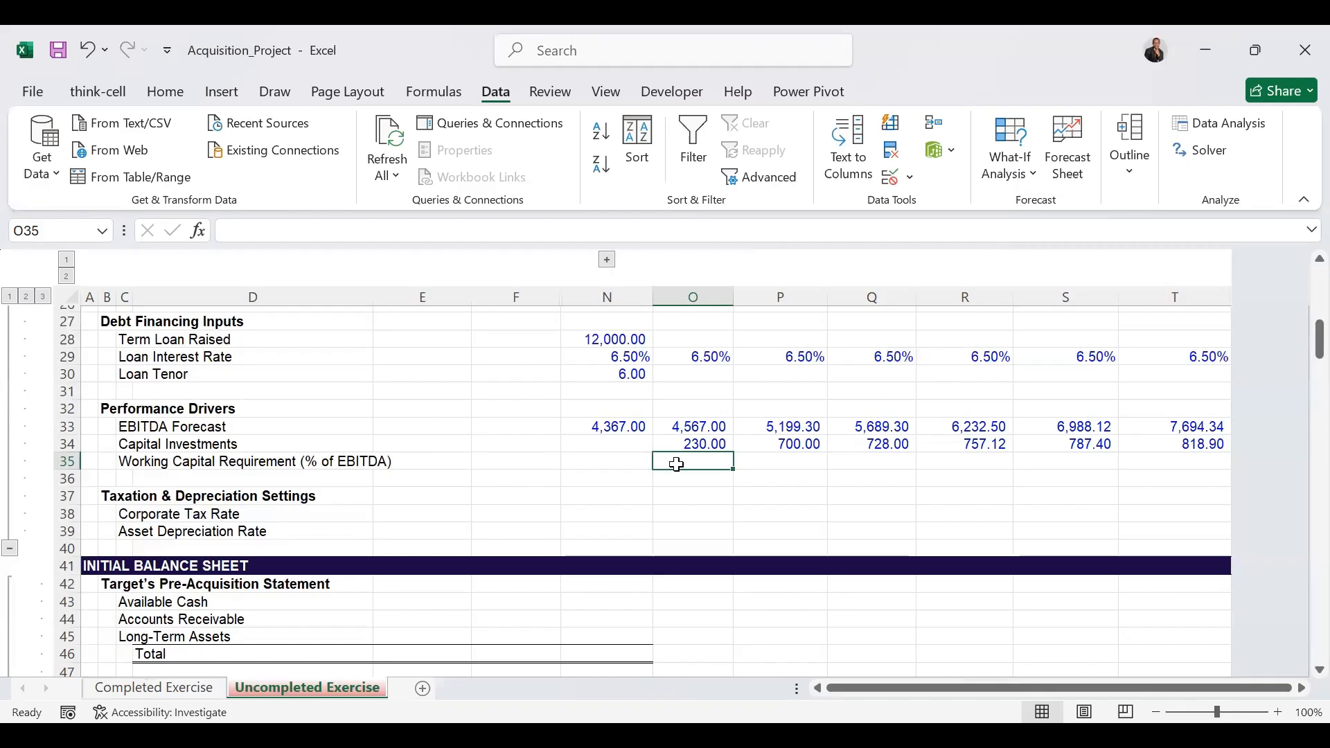
pyautogui.write('12')
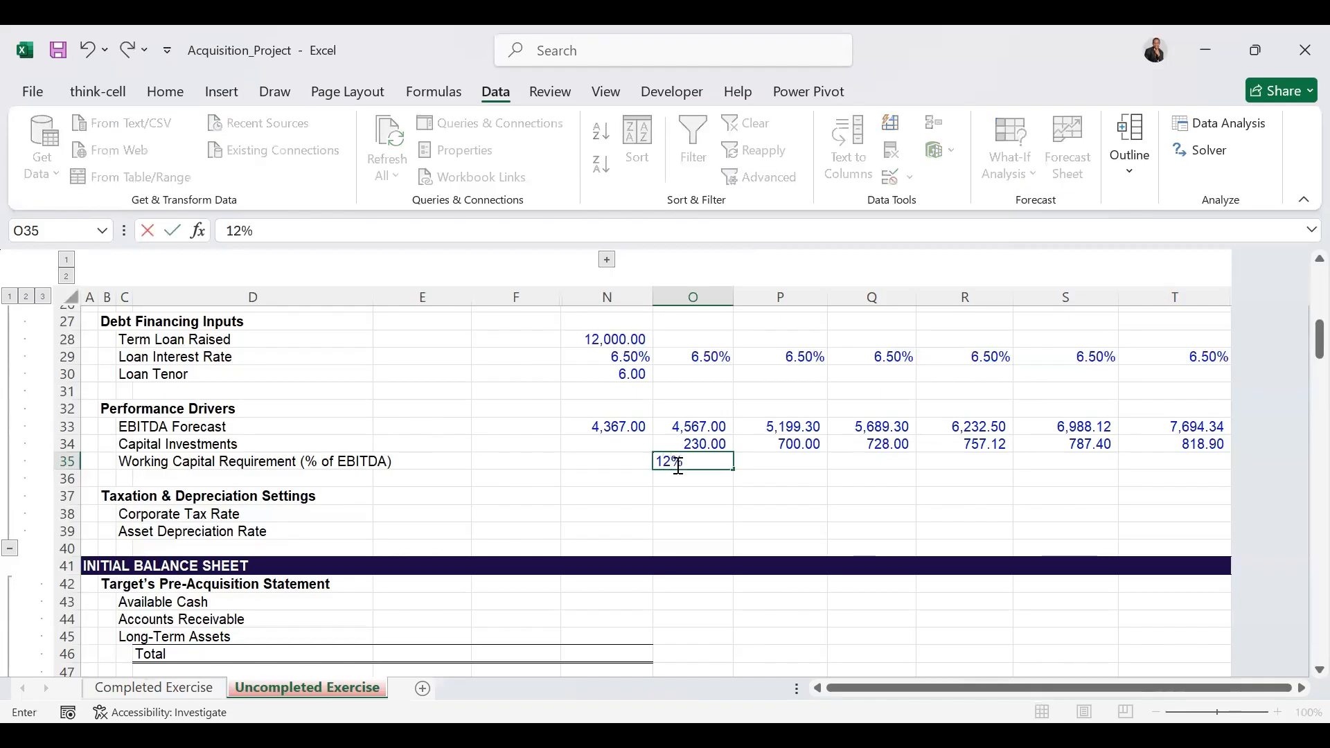
pyautogui.hotkey('ctrl', 'Return')
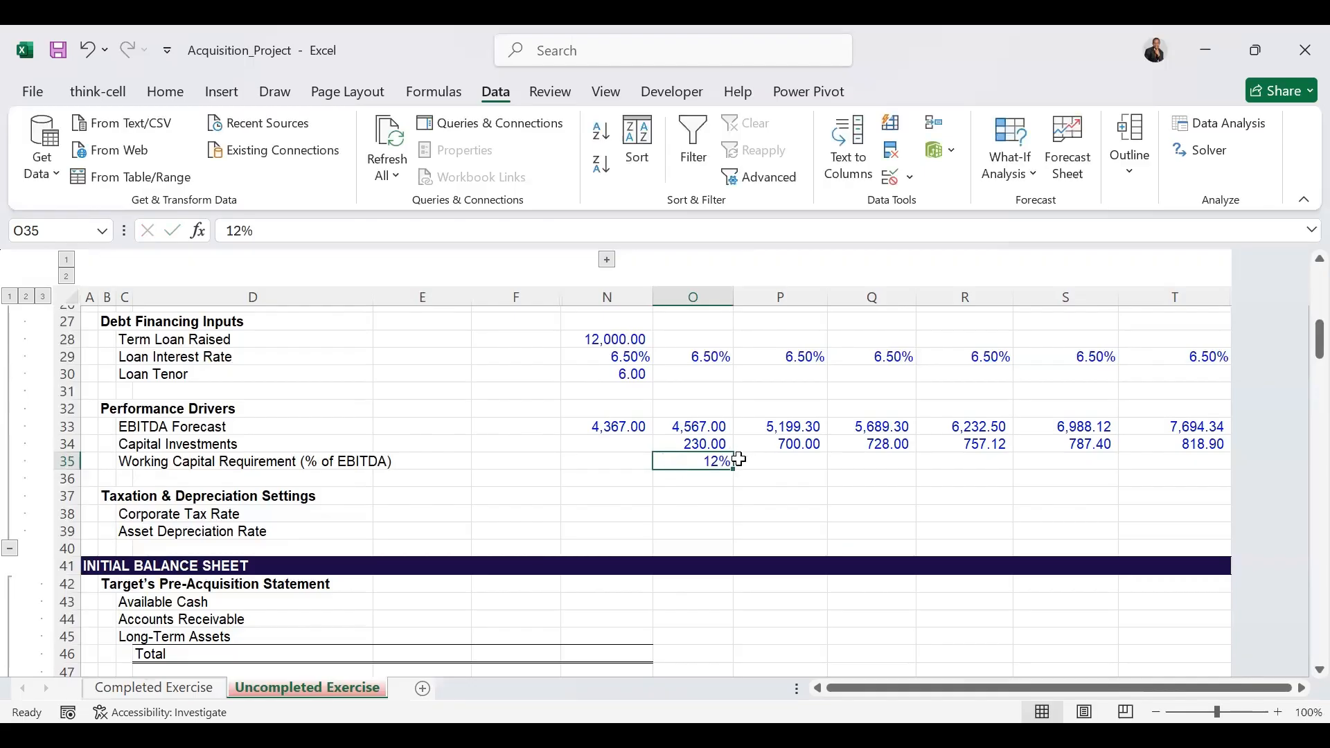
pyautogui.moveTo(735, 471); pyautogui.dragTo(1258, 454)
# Set the Corporate Tax Rate to 25% in O38 and copy it across the year columns to T38.
pyautogui.click(682, 514)
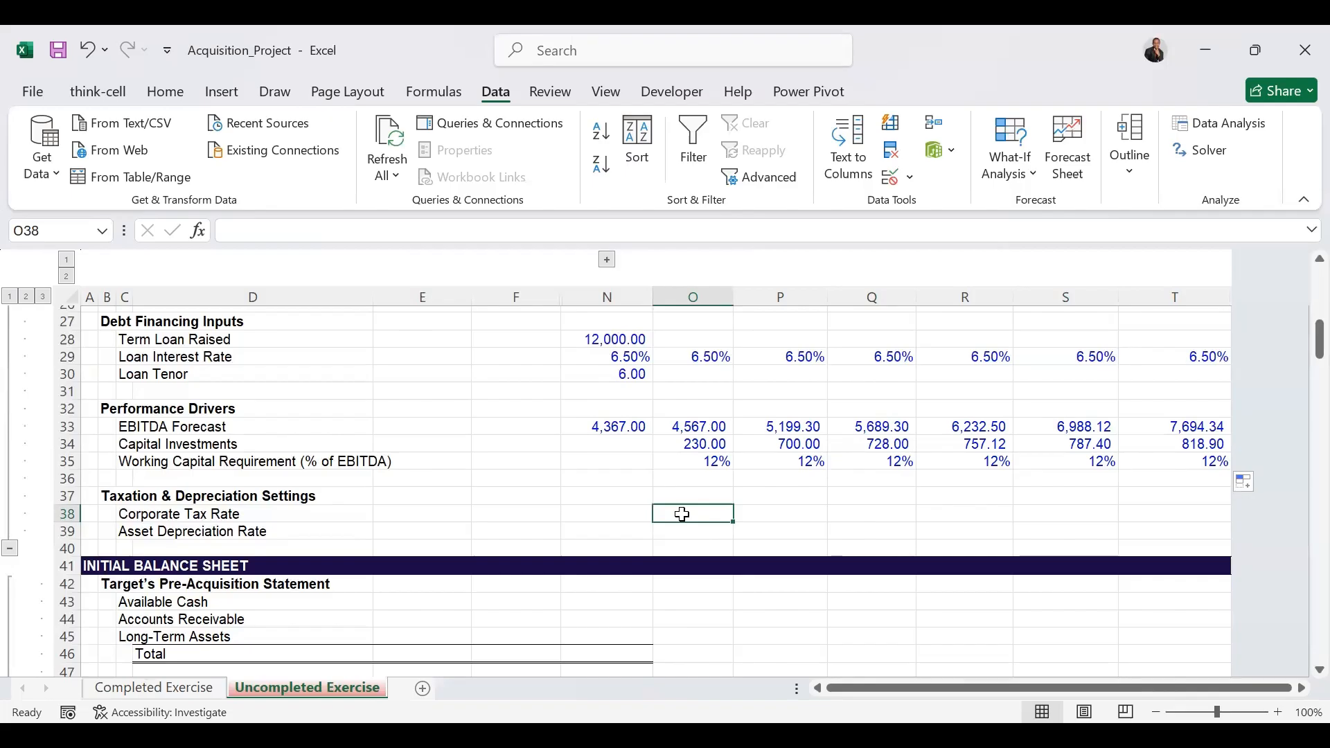
pyautogui.write('25')
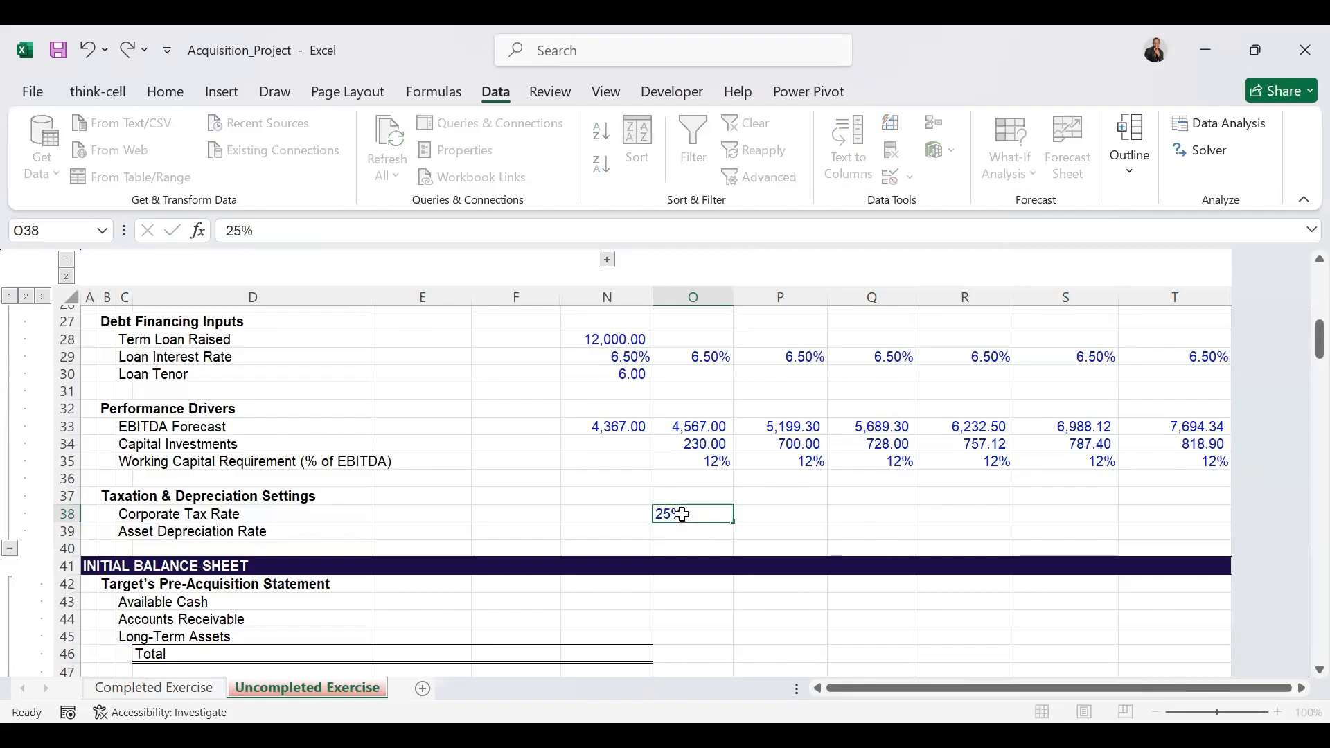
pyautogui.hotkey('ctrl', 'Return')
pyautogui.moveTo(733, 513); pyautogui.dragTo(1226, 514)
# Set the Asset Depreciation Rate to 7.5% in O39 and copy it across the year columns to T39.
pyautogui.click(669, 529)
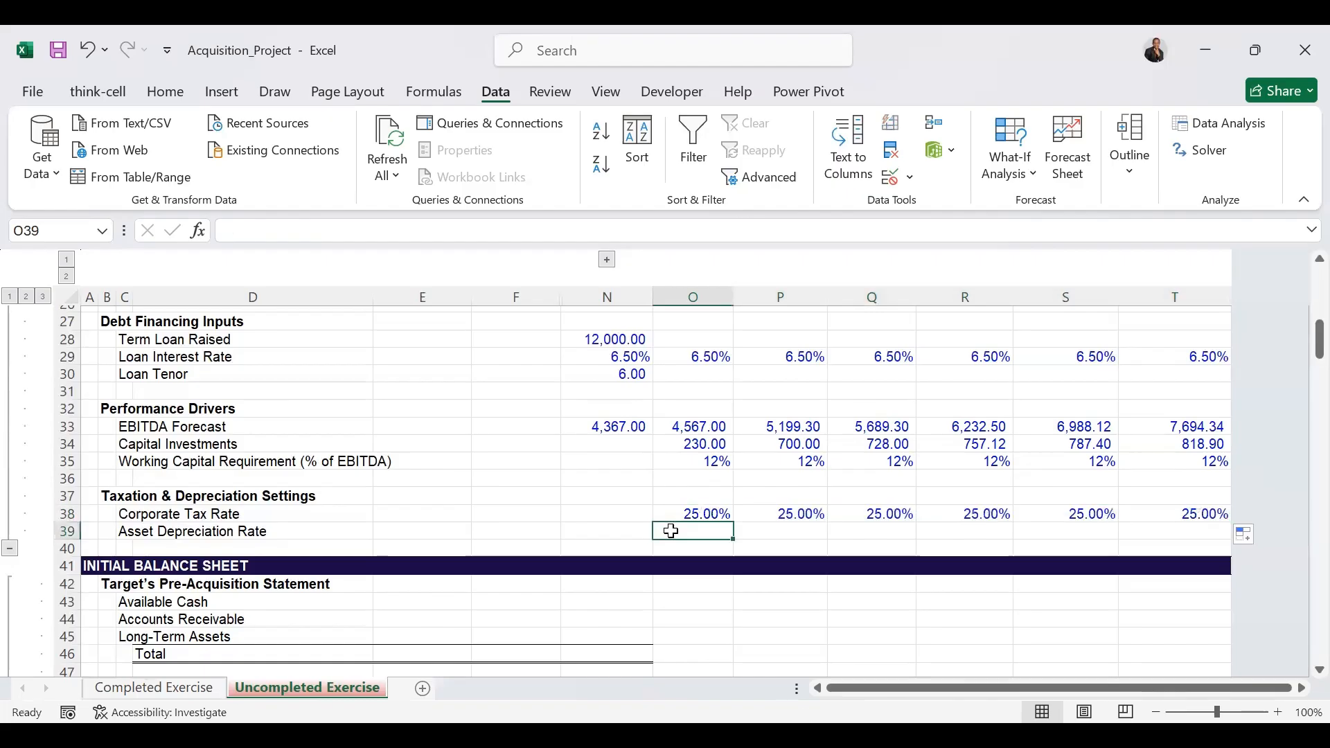
pyautogui.write('7.5')
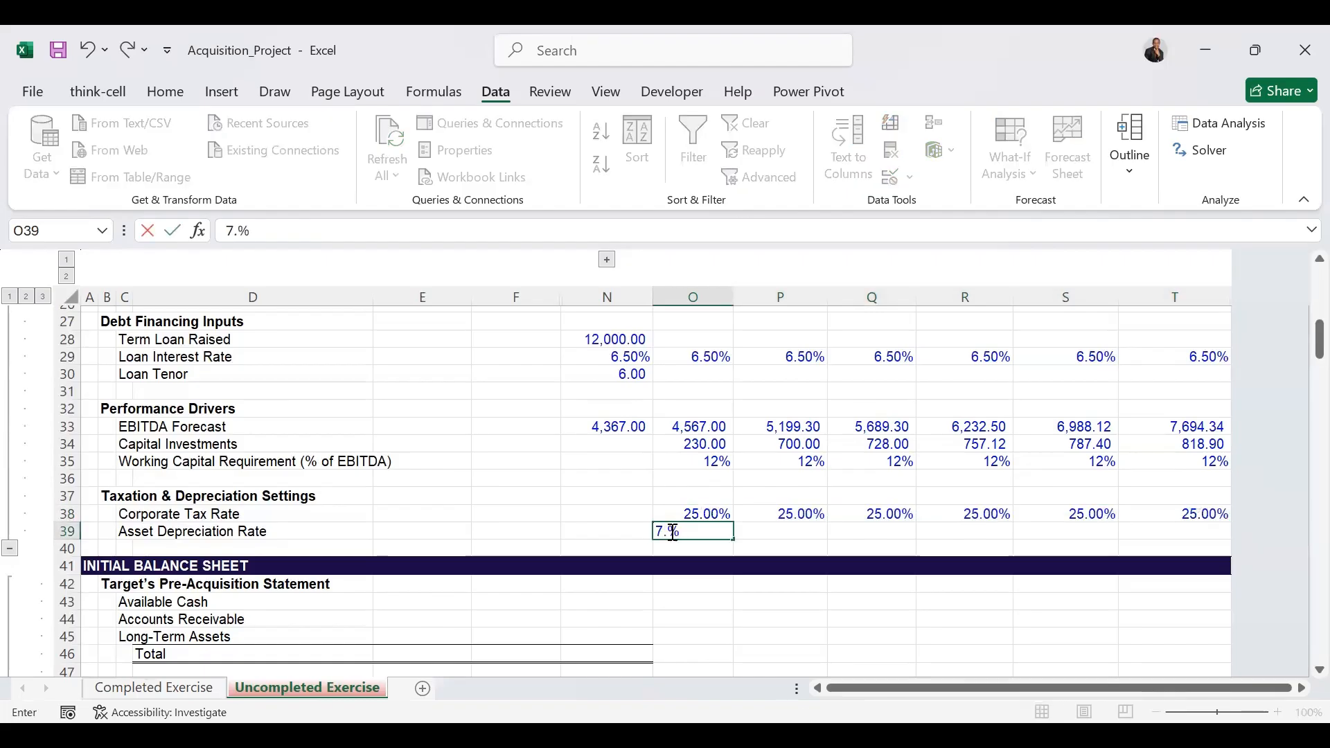
pyautogui.hotkey('ctrl', 'Return')
pyautogui.moveTo(733, 539); pyautogui.dragTo(1226, 532)
# Fill the Initial Balance Sheet in column N: cash 3575, receivables 2340, long-term assets 1585, debt 3970 and equity 3530, with SUM totals in N46 and N50.
pyautogui.scroll(-3, 594, 450)
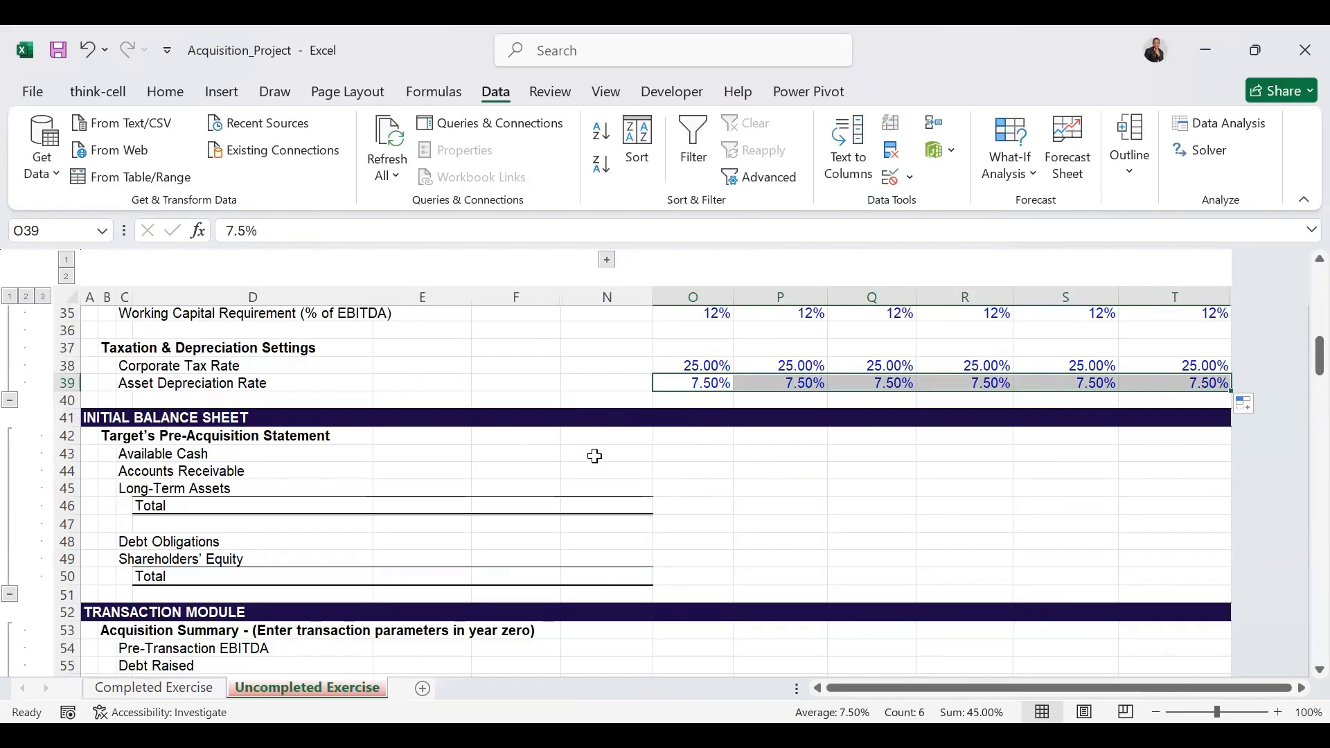
pyautogui.click(594, 455)
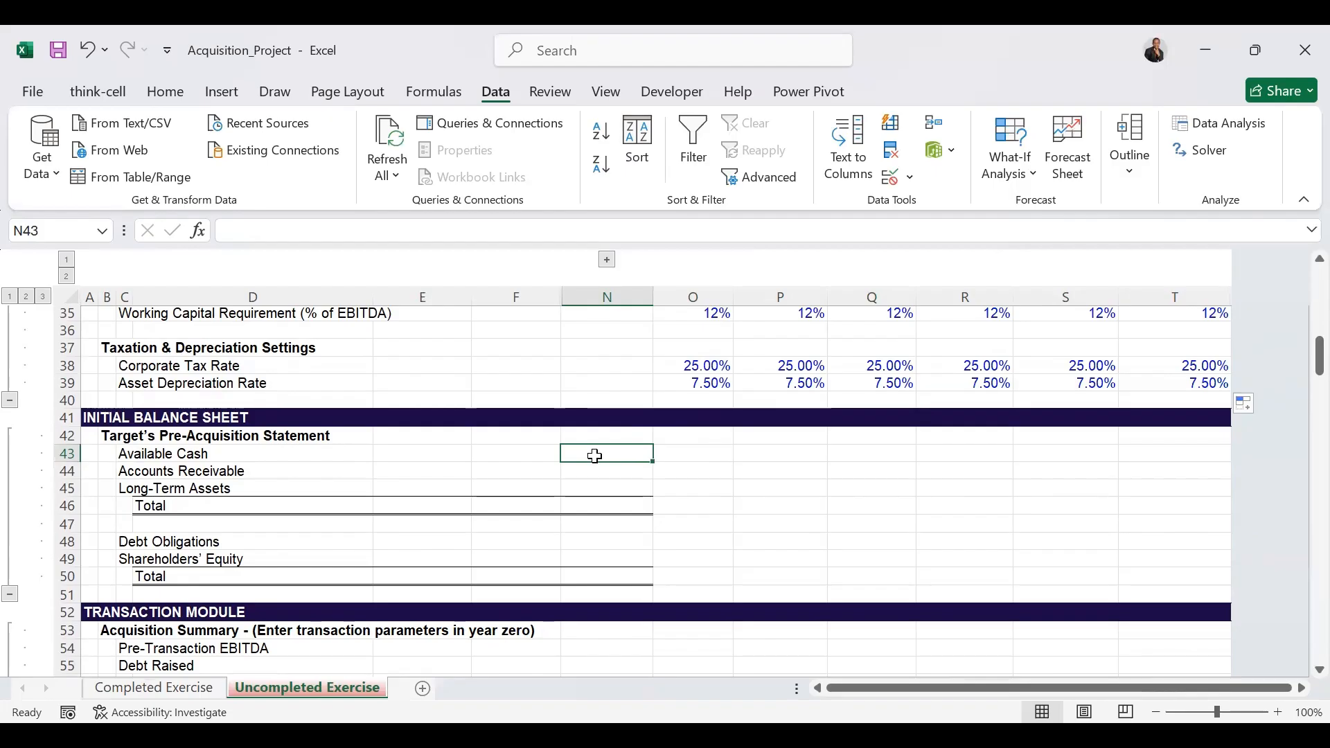
pyautogui.write('3')
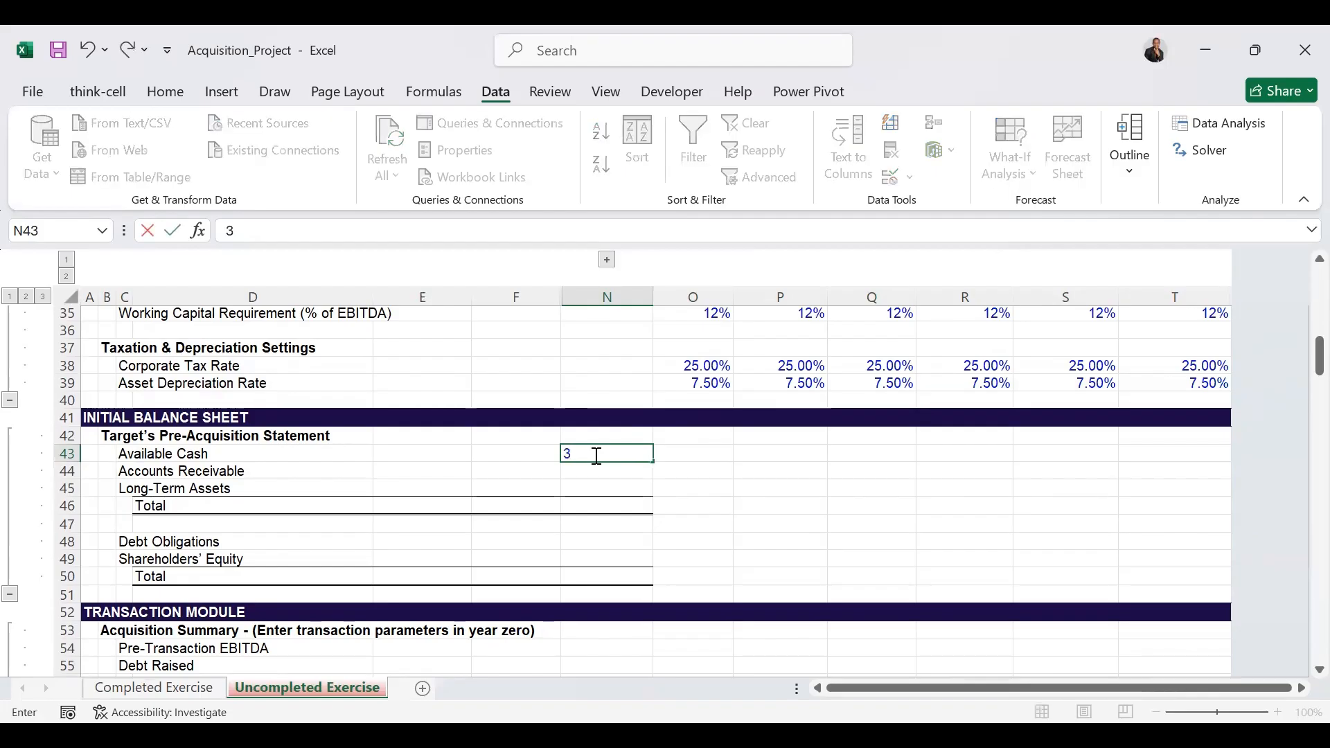
pyautogui.write('575')
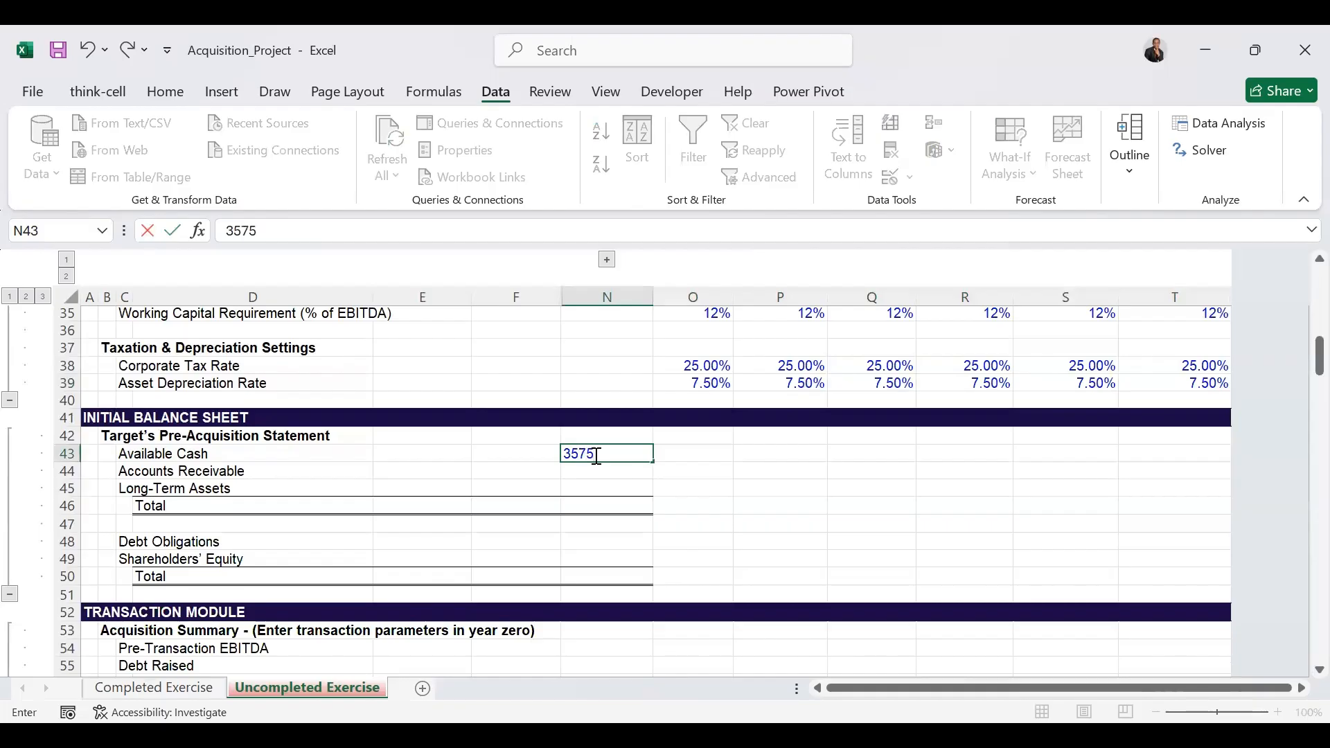
pyautogui.press('Return')
pyautogui.write('2')
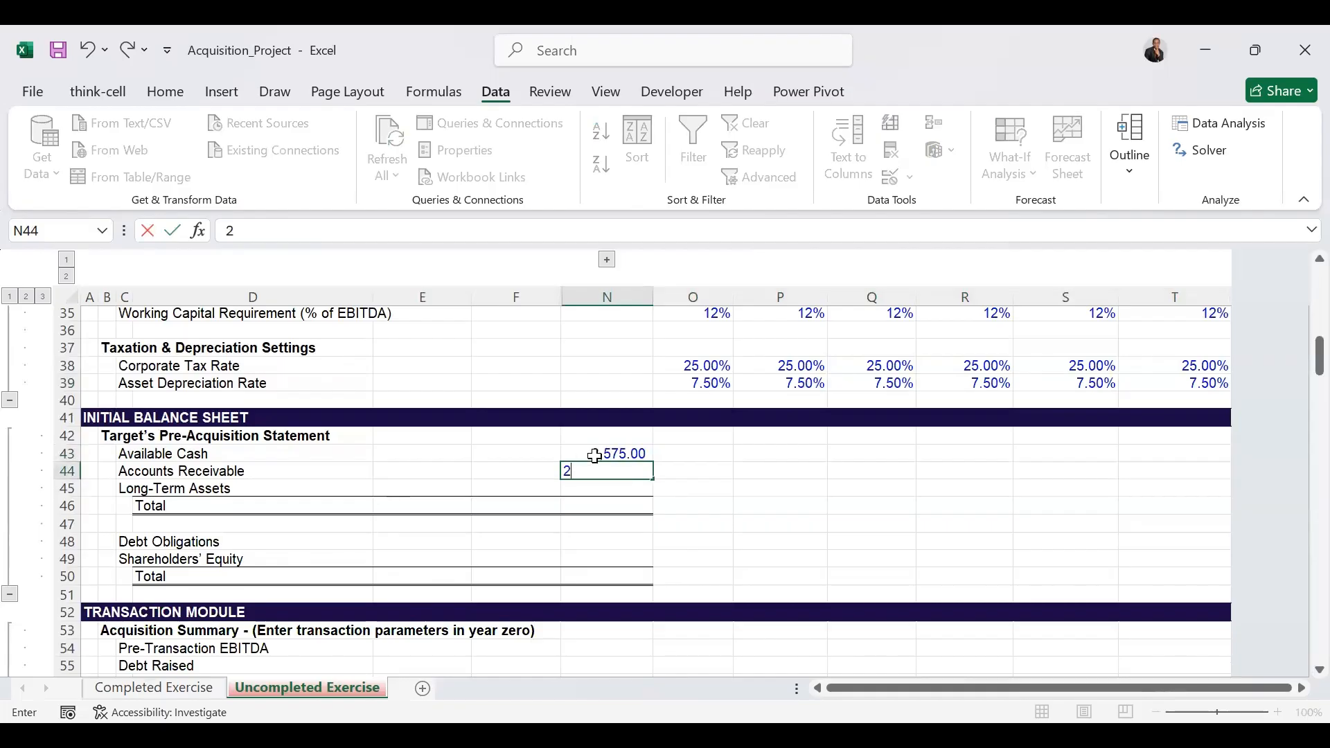
pyautogui.write(',340')
pyautogui.press('Return')
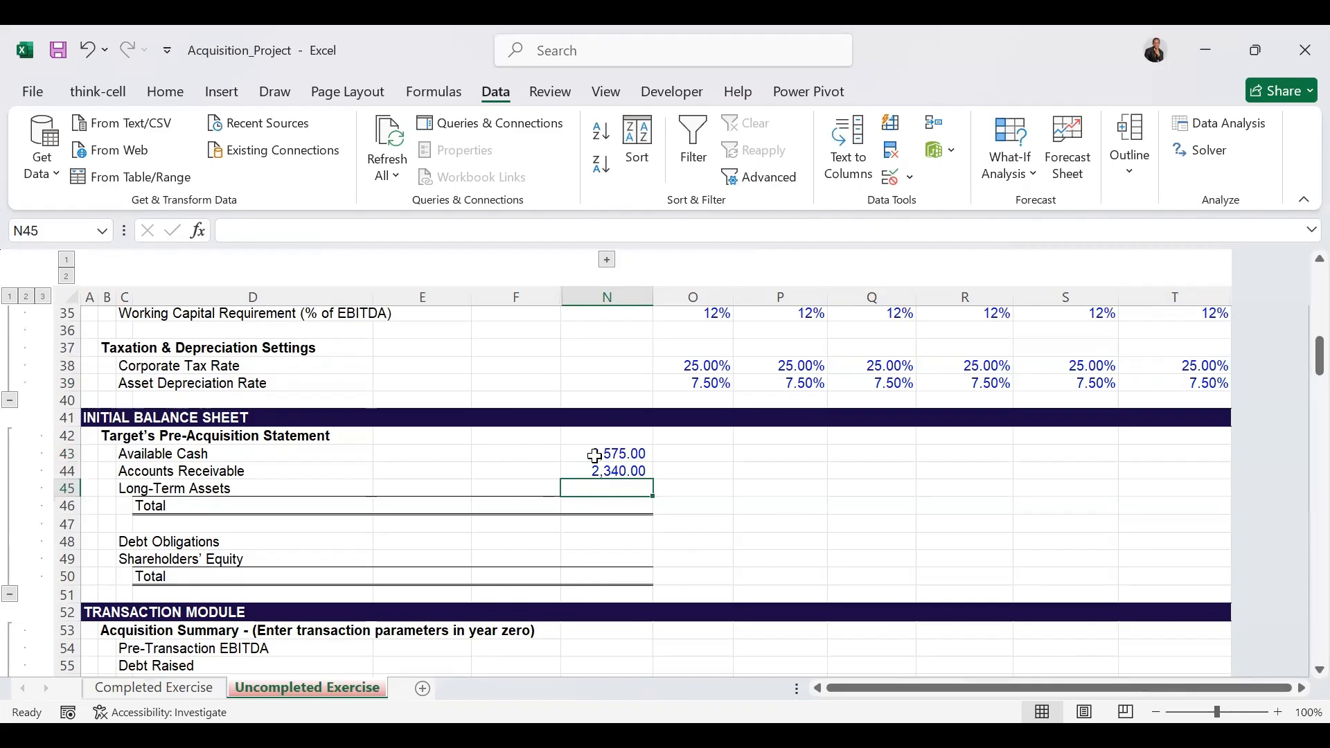
pyautogui.write('1585')
pyautogui.click(584, 544)
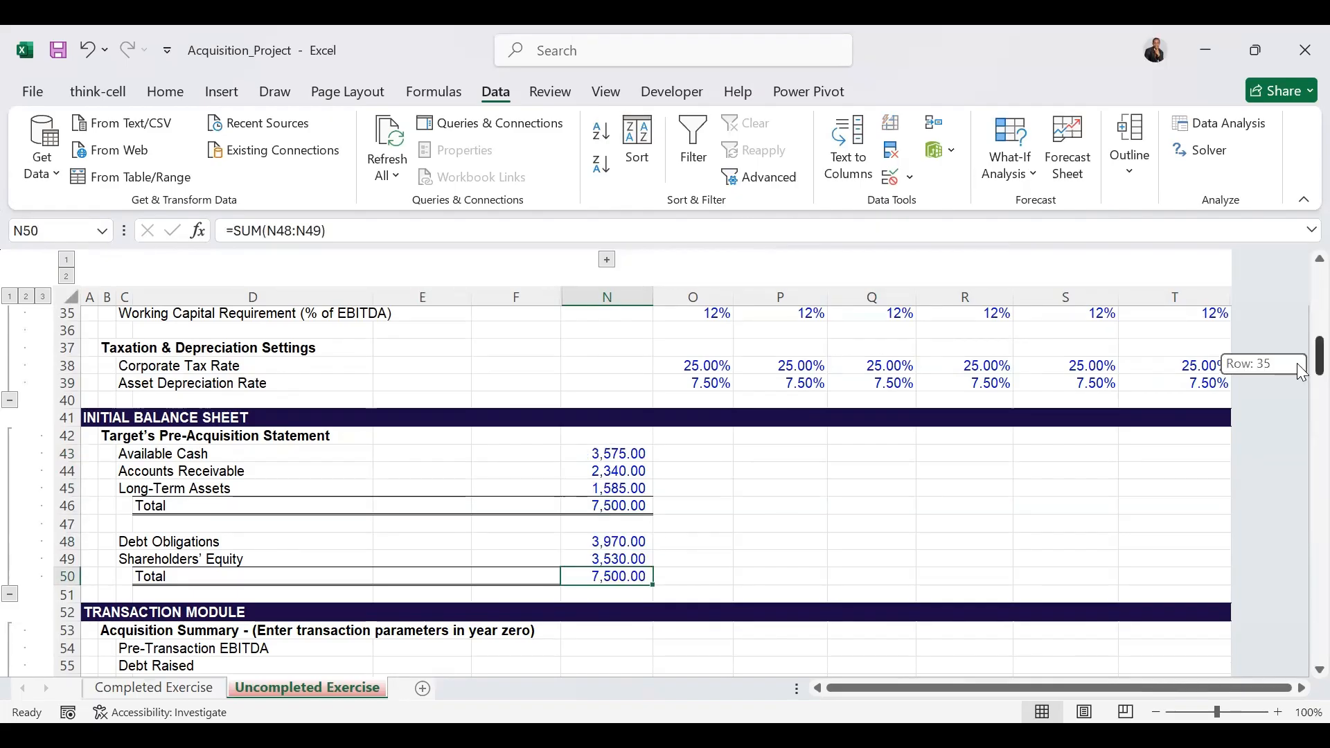
# Turn the Purchase Price for Equity in N19 into a formula that multiplies 40000 by CurrencyRate.
pyautogui.moveTo(1304, 372); pyautogui.dragTo(1302, 277)
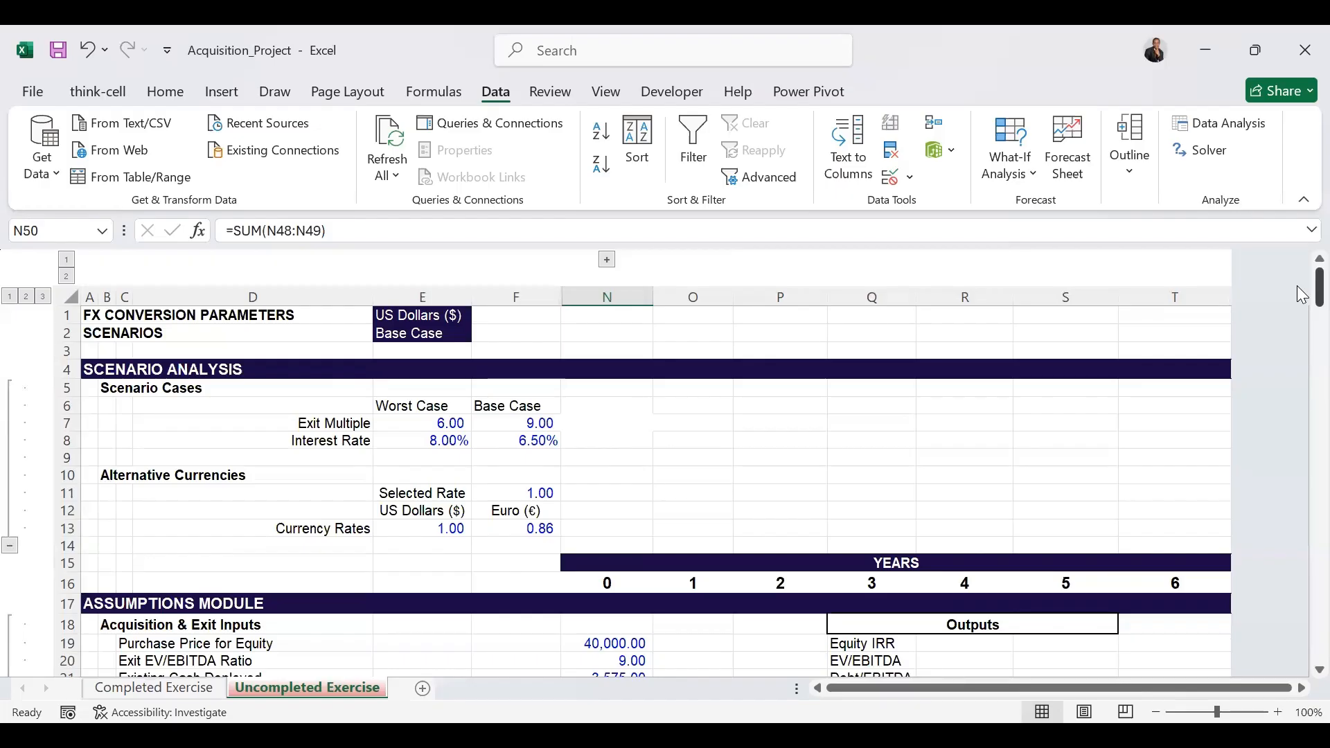
pyautogui.click(414, 320)
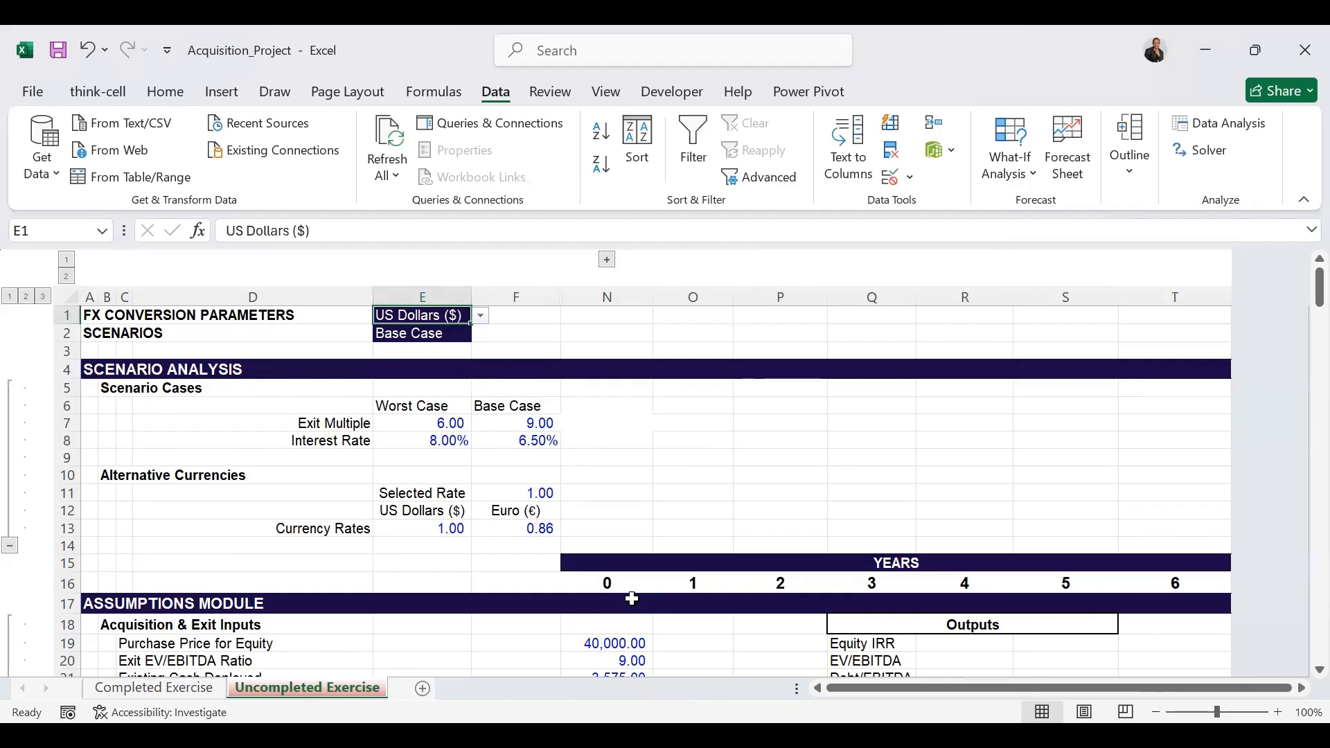
pyautogui.scroll(-3, 623, 554)
pyautogui.click(613, 486)
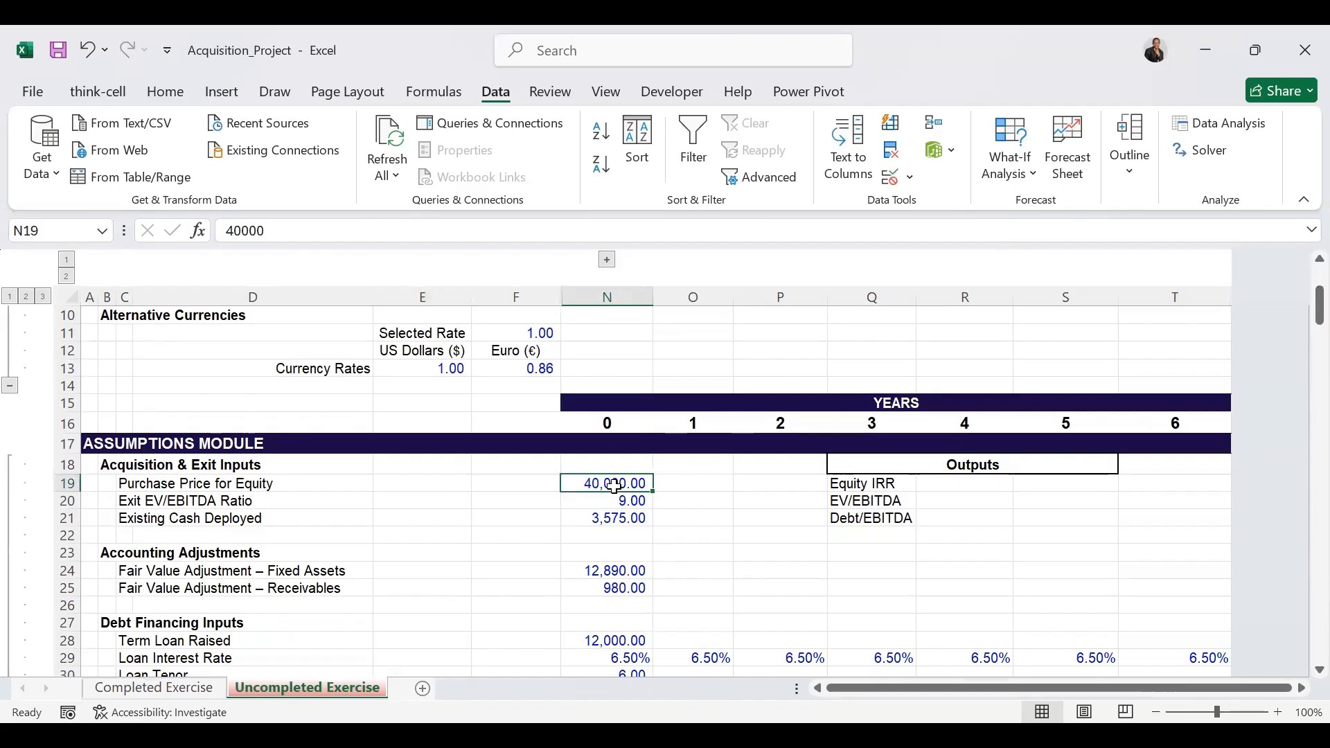
pyautogui.click(354, 231)
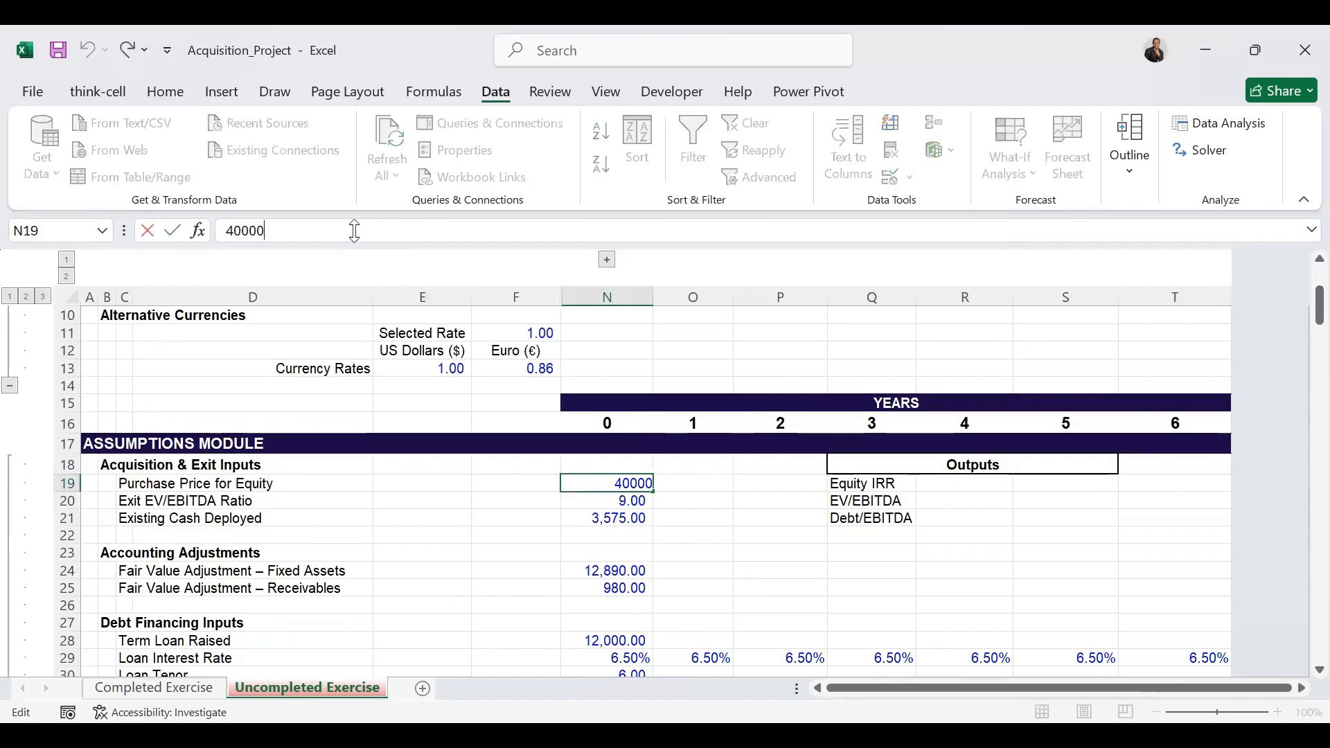
pyautogui.write('*Co')
pyautogui.press('BackSpace')
pyautogui.press('BackSpace')
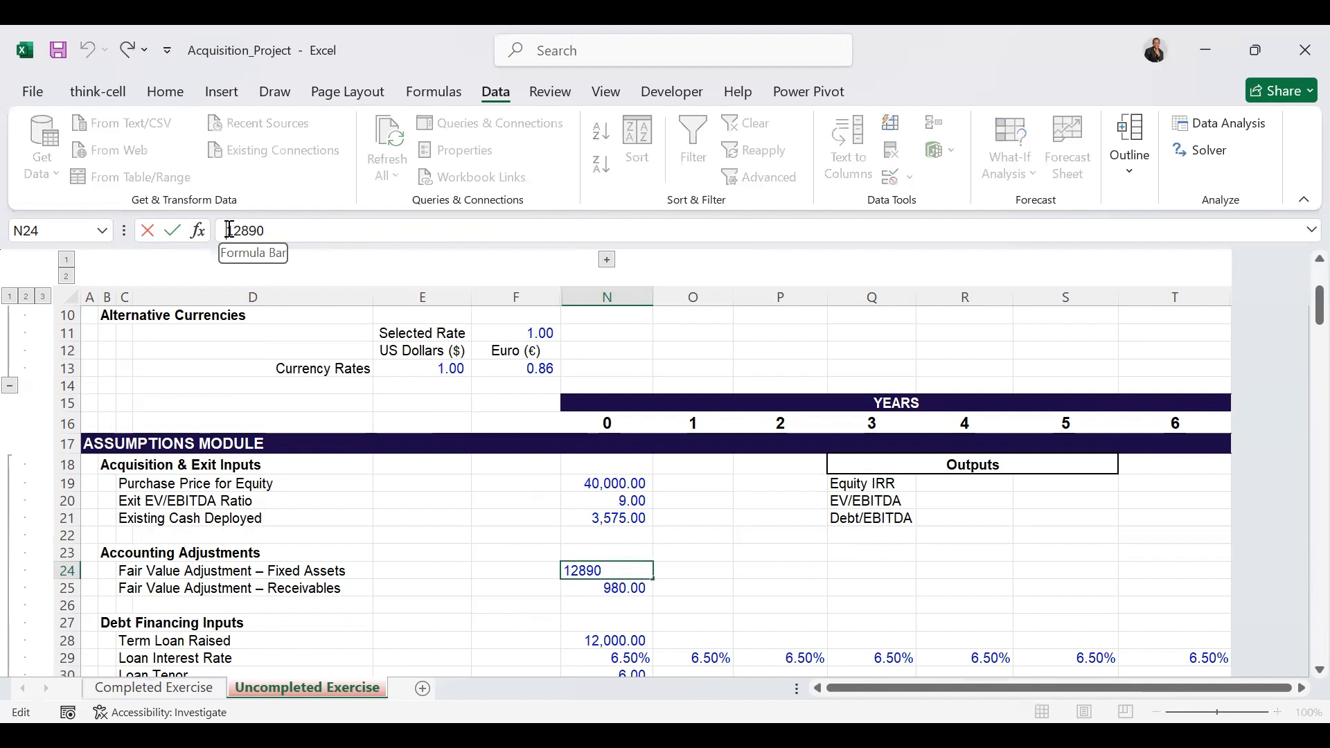
# Multiply the monetary inputs by CurrencyRate, from the Fair Value Adjustments in N24 (12890) and N25 (980) through Shareholders' Equity in N49 (3530).
pyautogui.click(231, 230)
pyautogui.write('=')
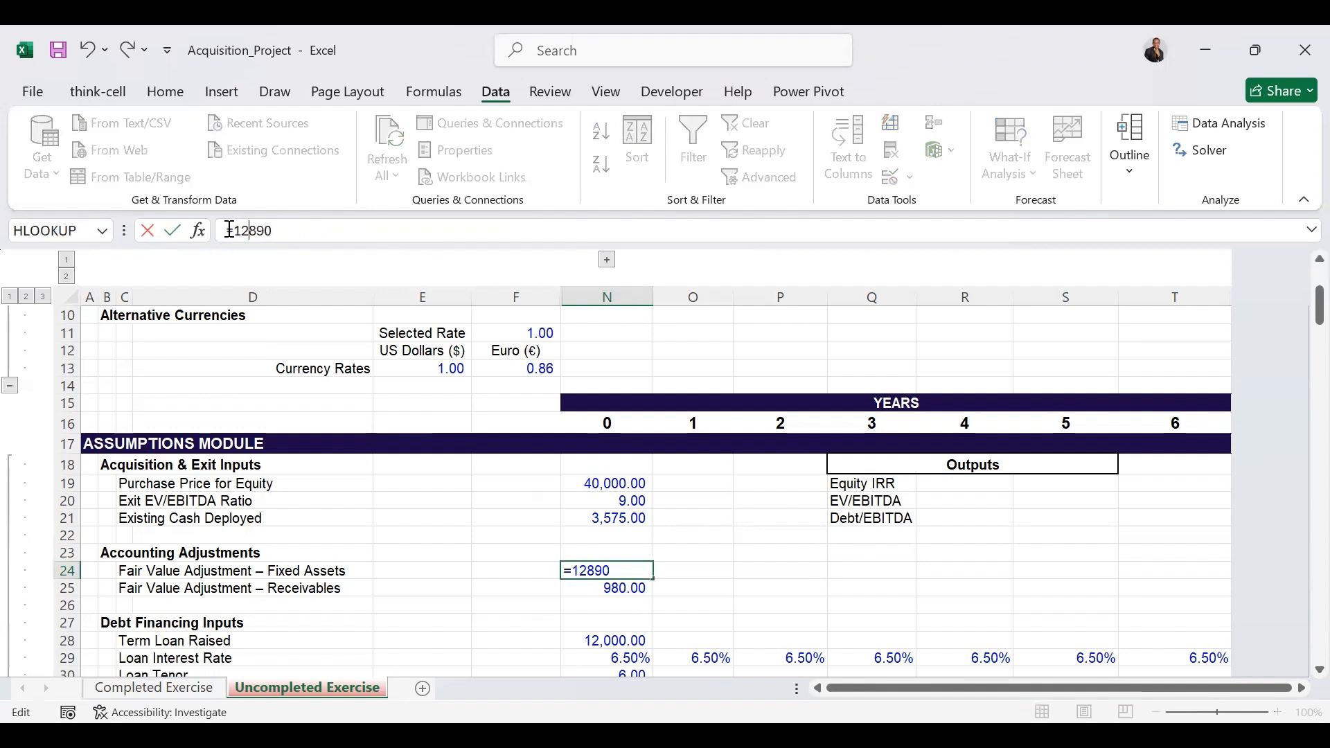
pyautogui.write('*')
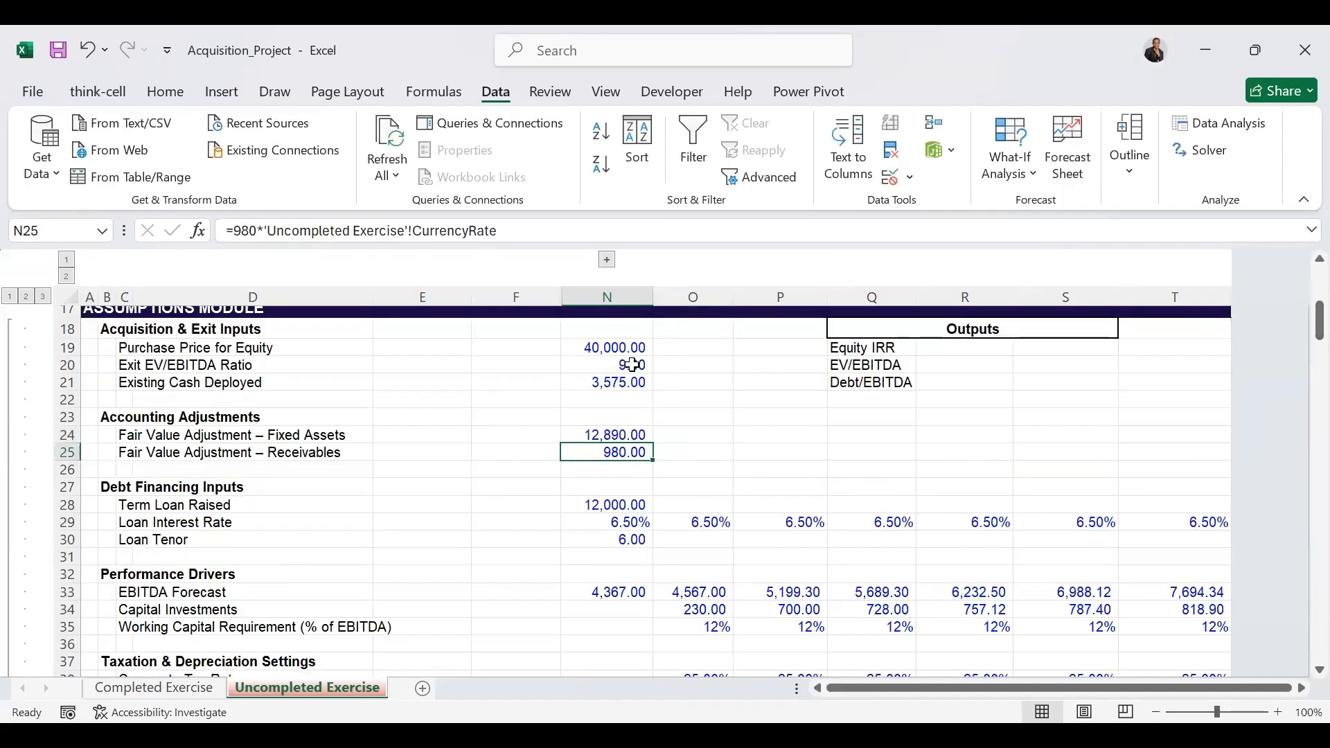
pyautogui.click(632, 365)
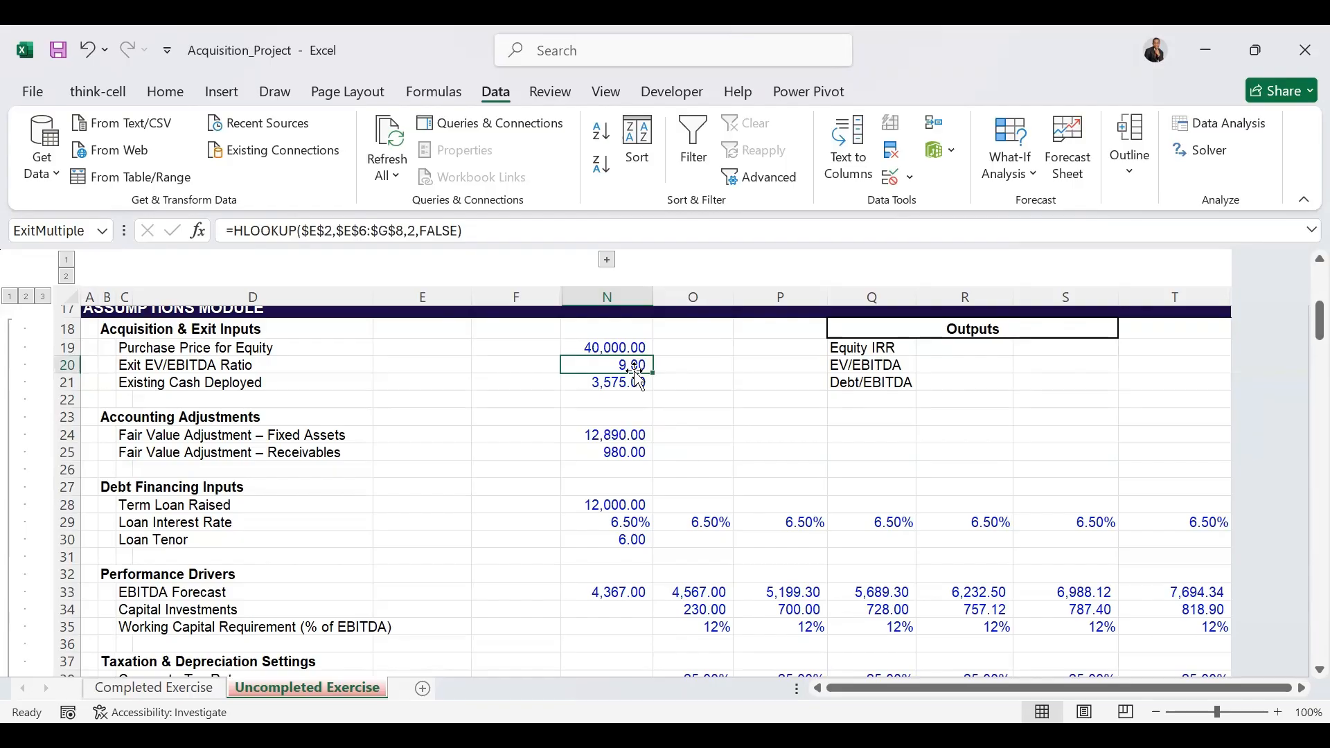
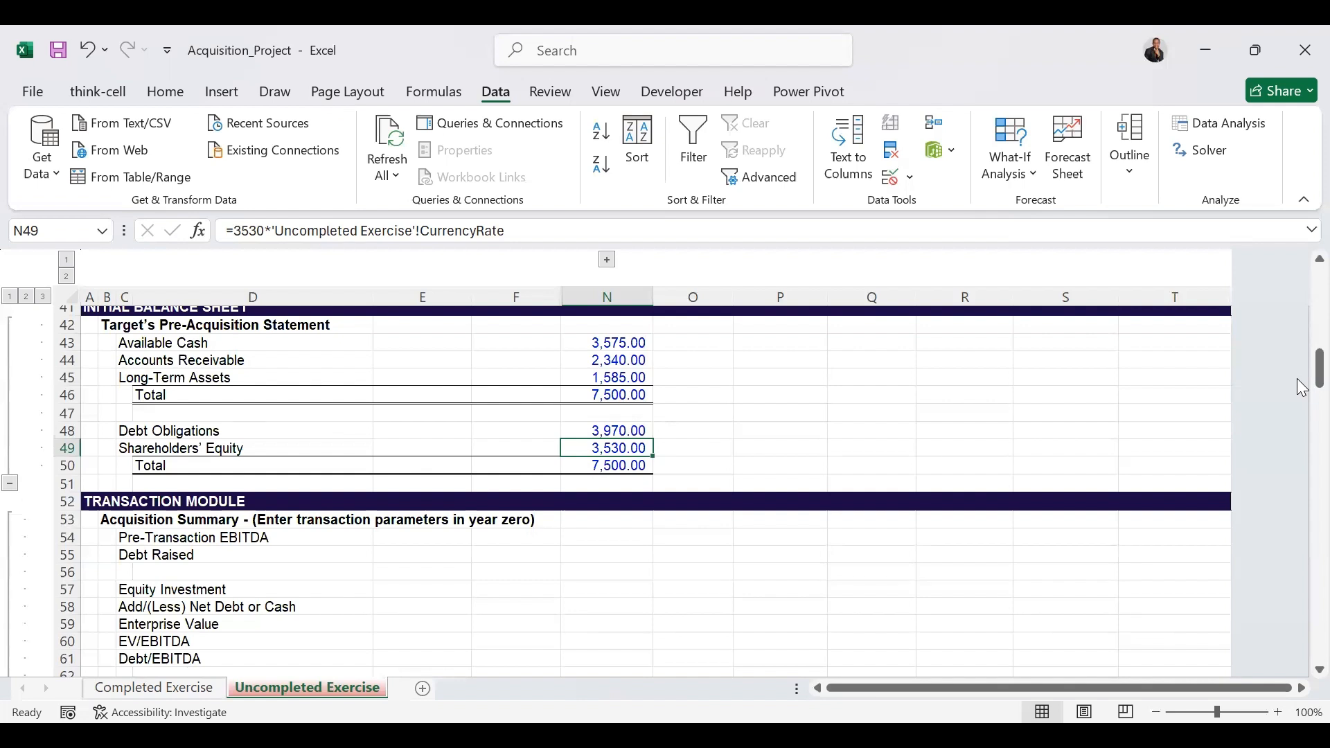
# Link the Pre-Transaction EBITDA in N54 to the year 0 EBITDA Forecast with =N33.
pyautogui.press('Down')
pyautogui.press('Down')
pyautogui.press('Down')
pyautogui.press('Down')
pyautogui.press('Down')
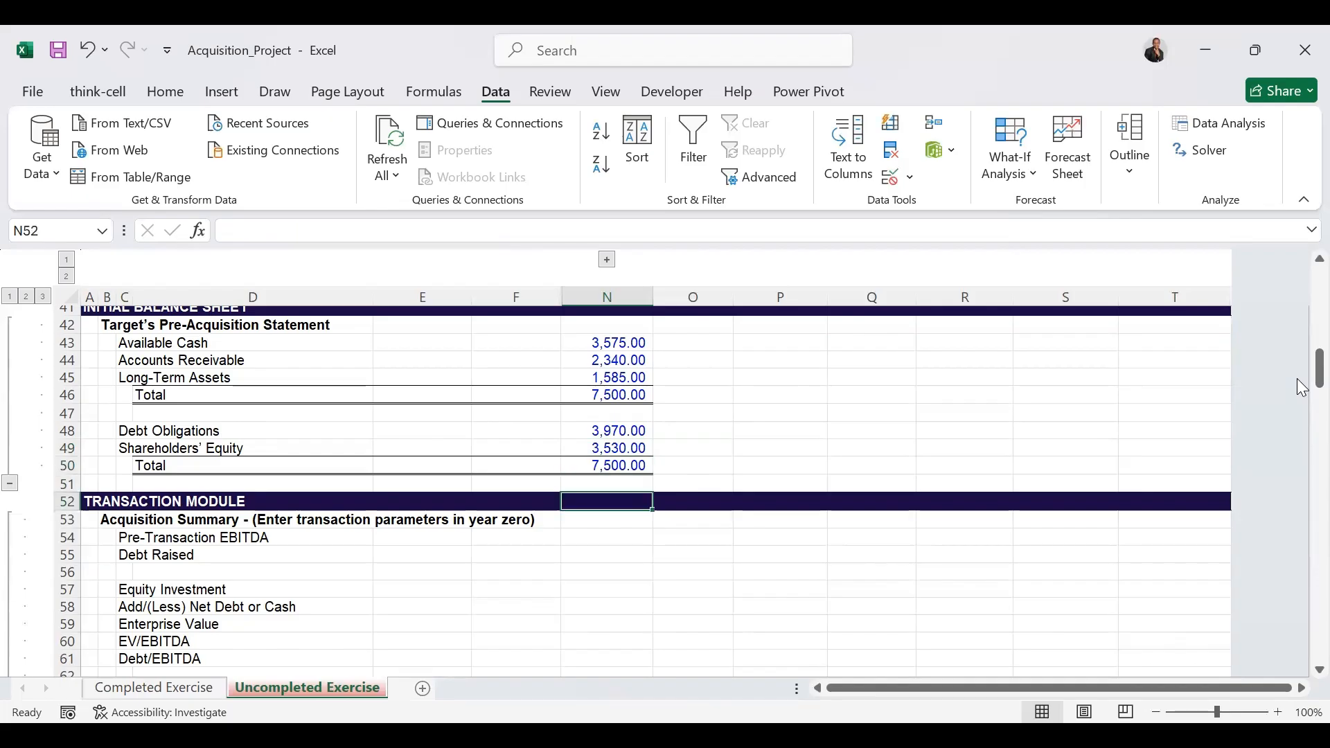
pyautogui.write('=')
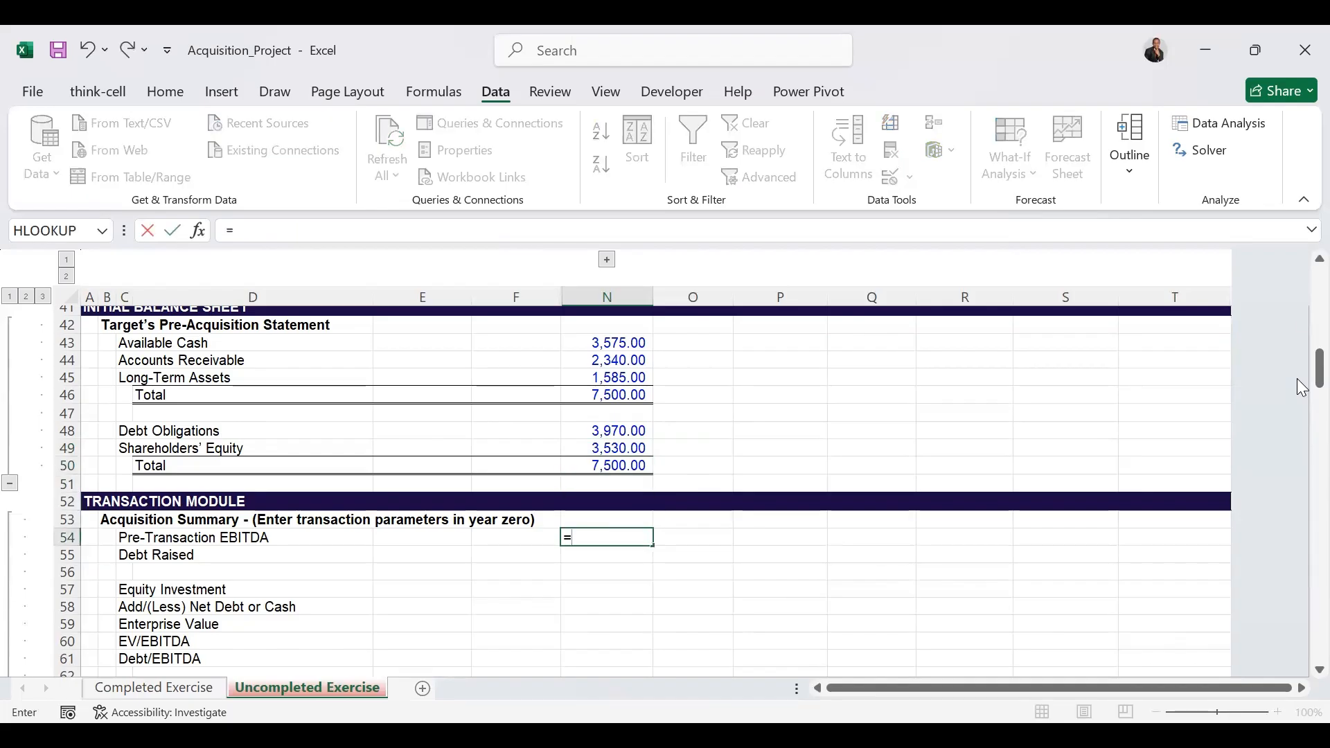
pyautogui.moveTo(1319, 372); pyautogui.dragTo(1299, 325)
pyautogui.click(608, 630)
pyautogui.press('Return')
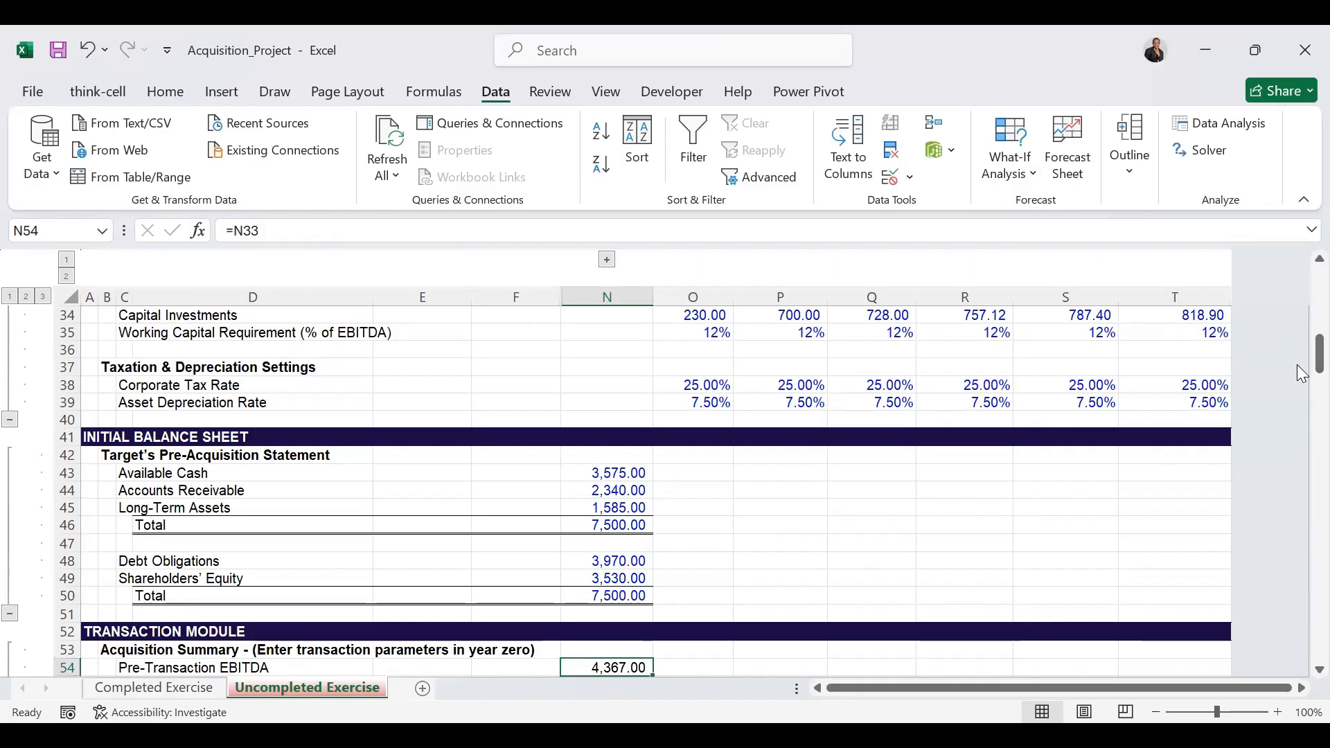
# Link Debt Raised in N55 to the Term Loan Raised with =N28.
pyautogui.moveTo(1299, 367)
pyautogui.mouseDown()
pyautogui.moveTo(1300, 387)
pyautogui.moveTo(1299, 332)
pyautogui.moveTo(1300, 383)
pyautogui.mouseUp()
pyautogui.click(603, 561)
pyautogui.write('=')
pyautogui.click(626, 408)
pyautogui.press('Return')
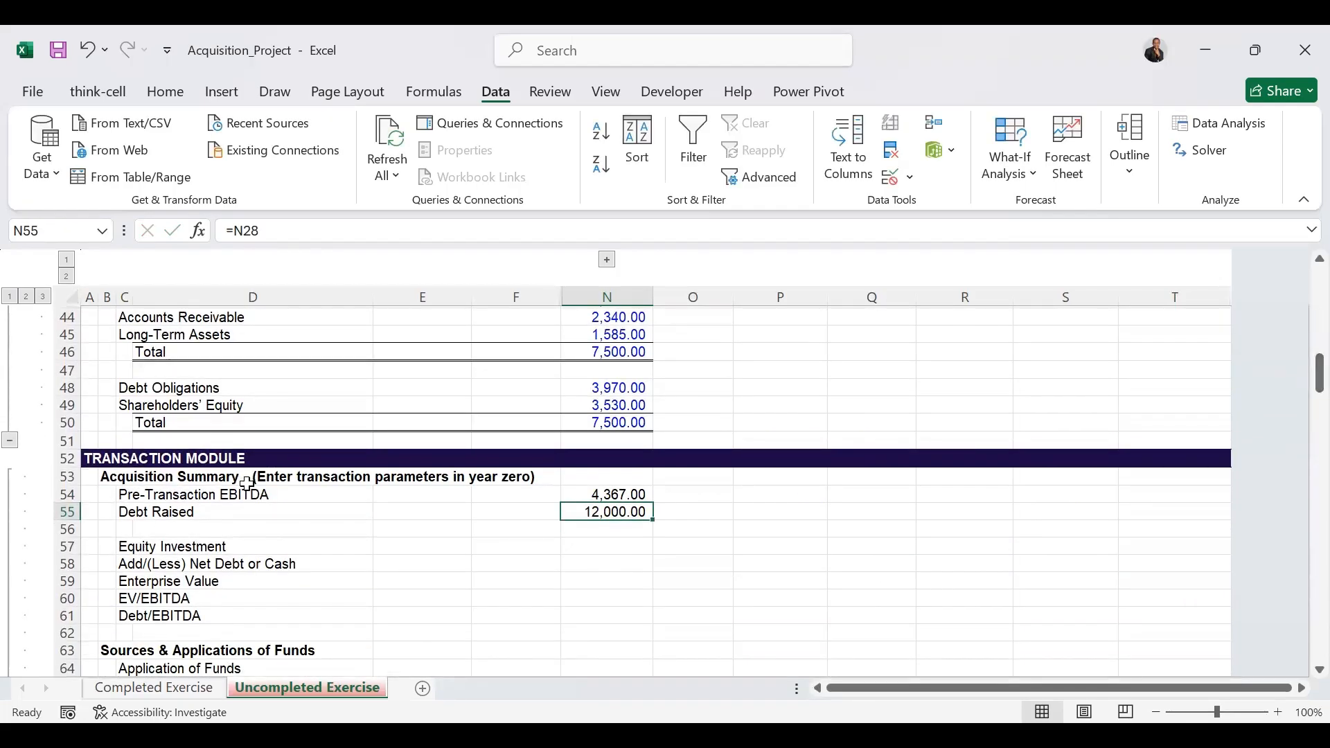
# Link the Equity Investment in N57 to the Purchase Price for Equity in the Assumptions Module.
pyautogui.click(597, 549)
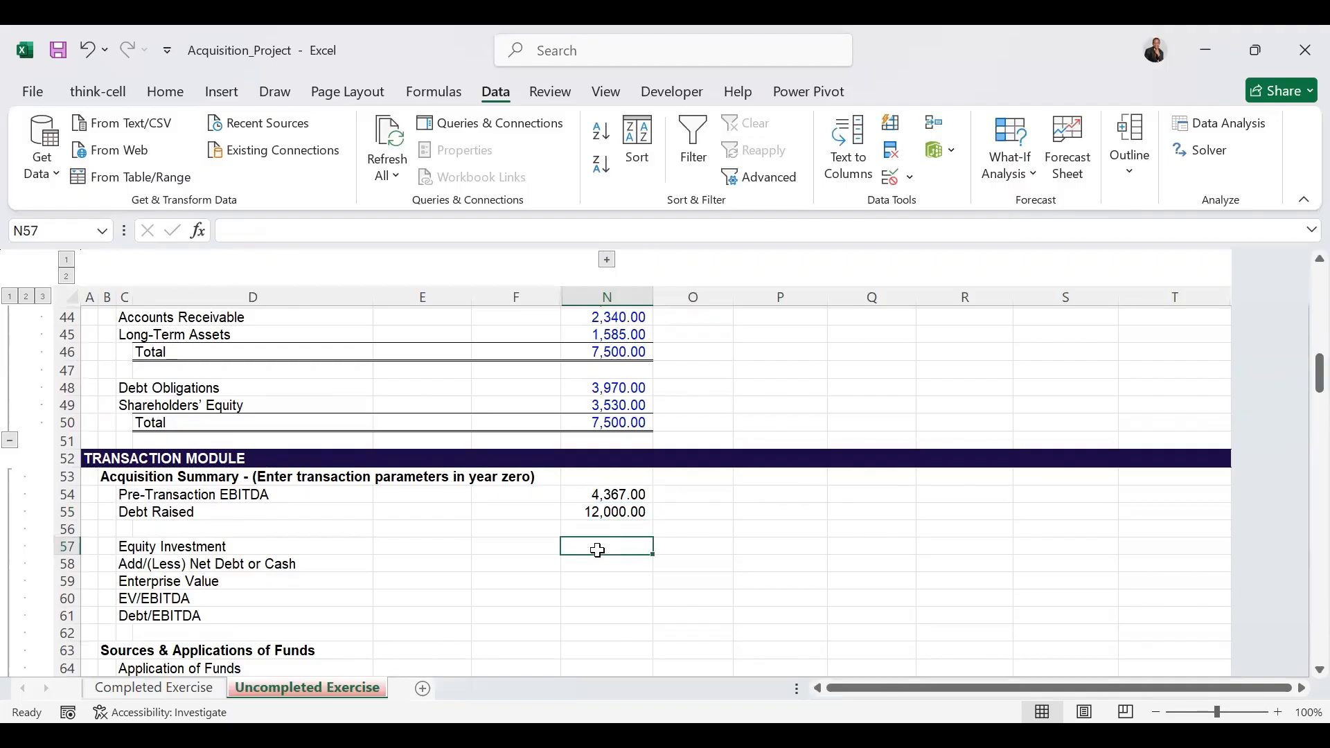
pyautogui.write('=')
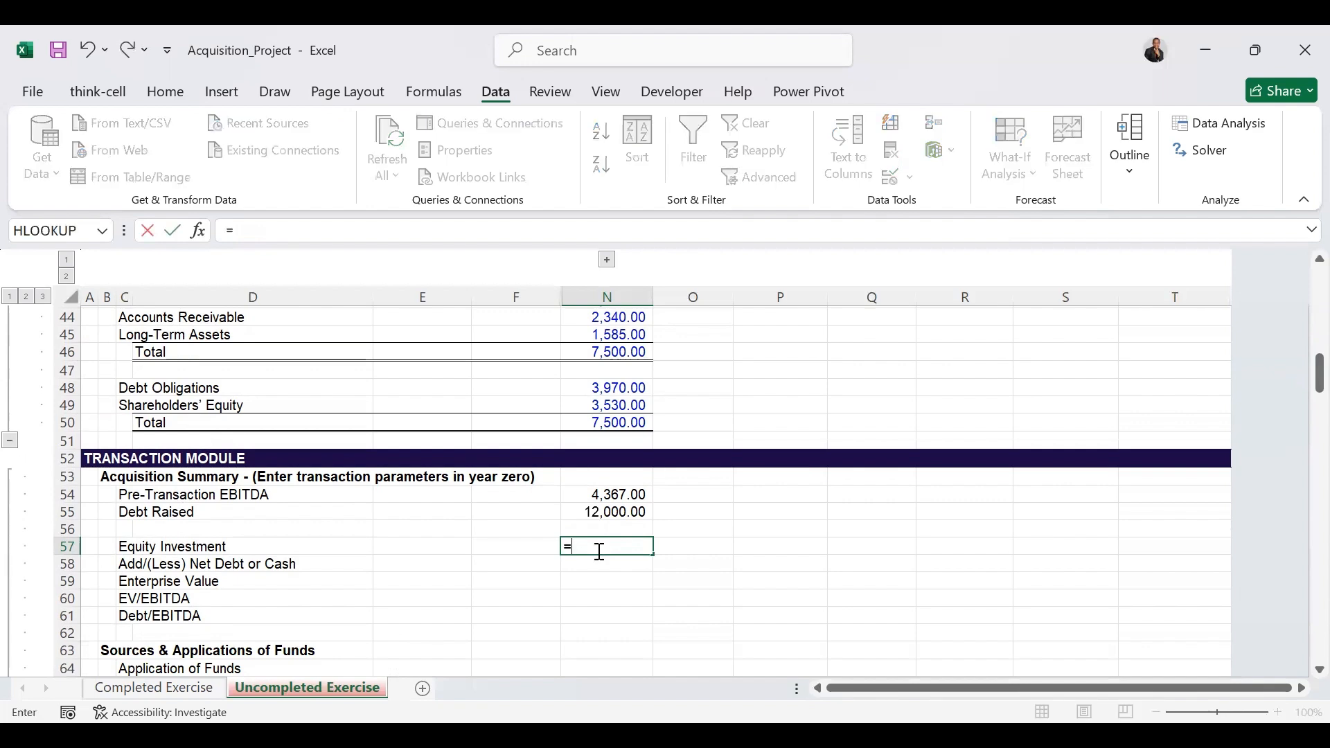
pyautogui.moveTo(1299, 372); pyautogui.dragTo(1299, 319)
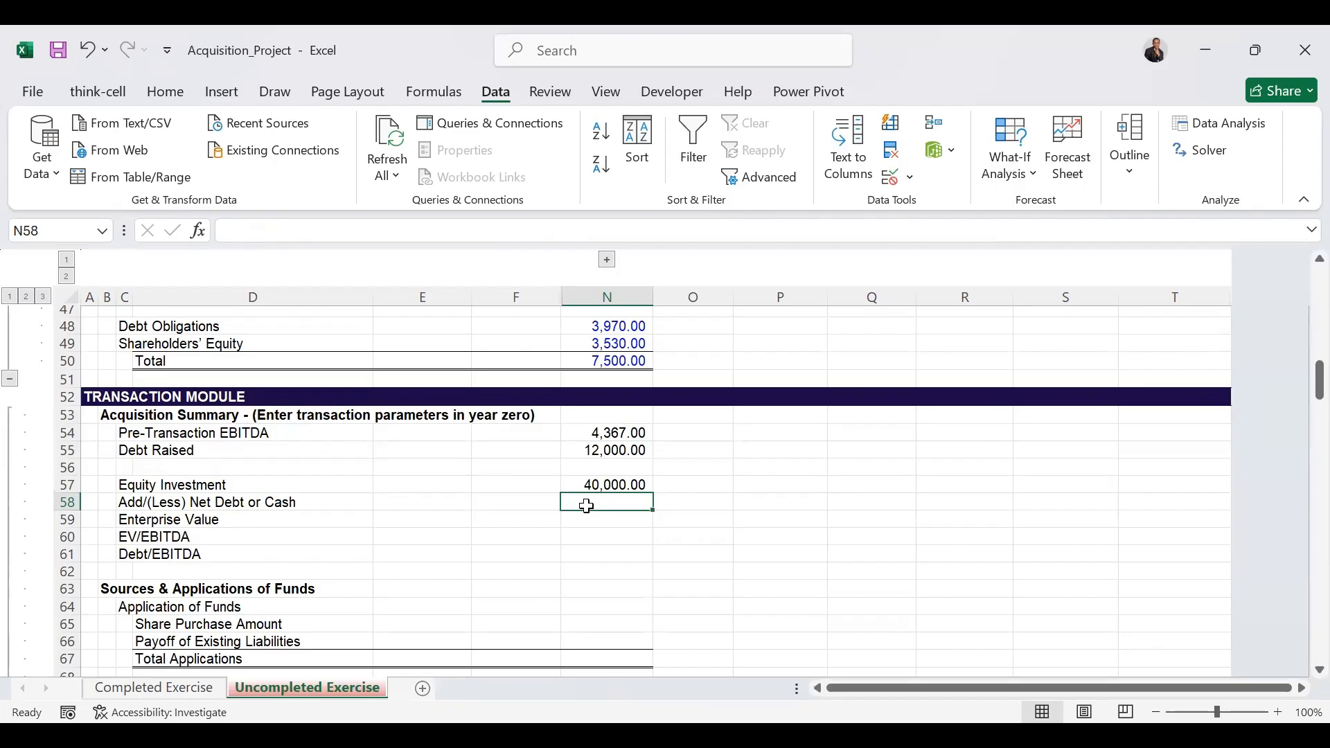
# Calculate Add/(Less) Net Debt or Cash in N58 as =N48-N43 and Enterprise Value in N59 as =SUM(N57:N58).
pyautogui.write('=')
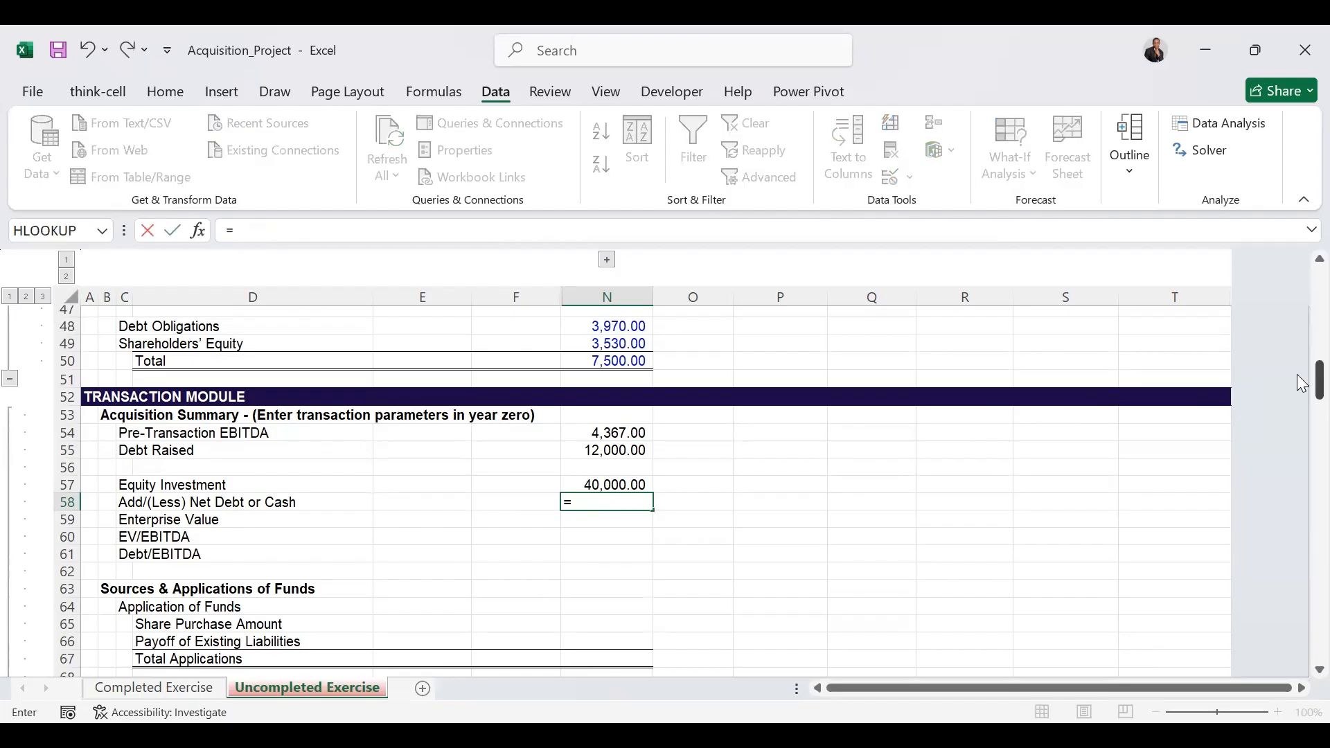
pyautogui.scroll(1, 609, 380)
pyautogui.click(599, 365)
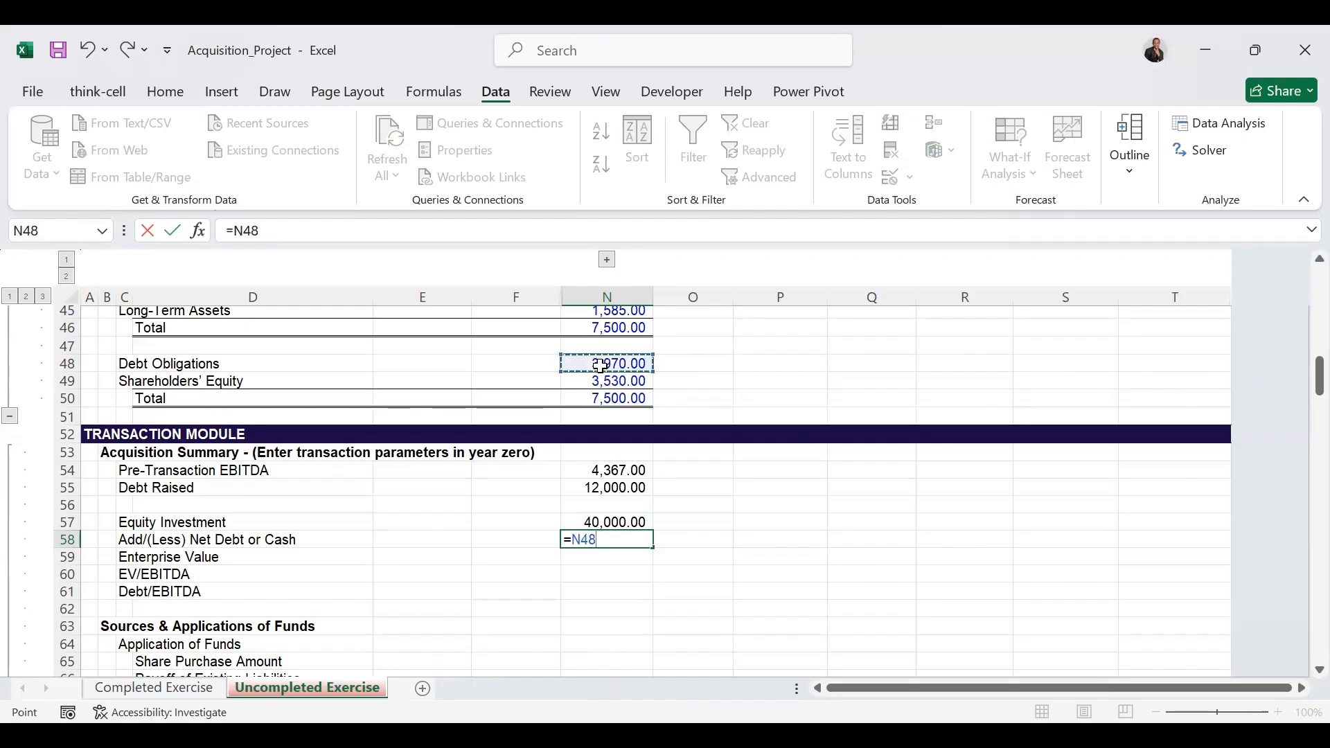
pyautogui.write('-')
pyautogui.scroll(2, 601, 377)
pyautogui.click(624, 384)
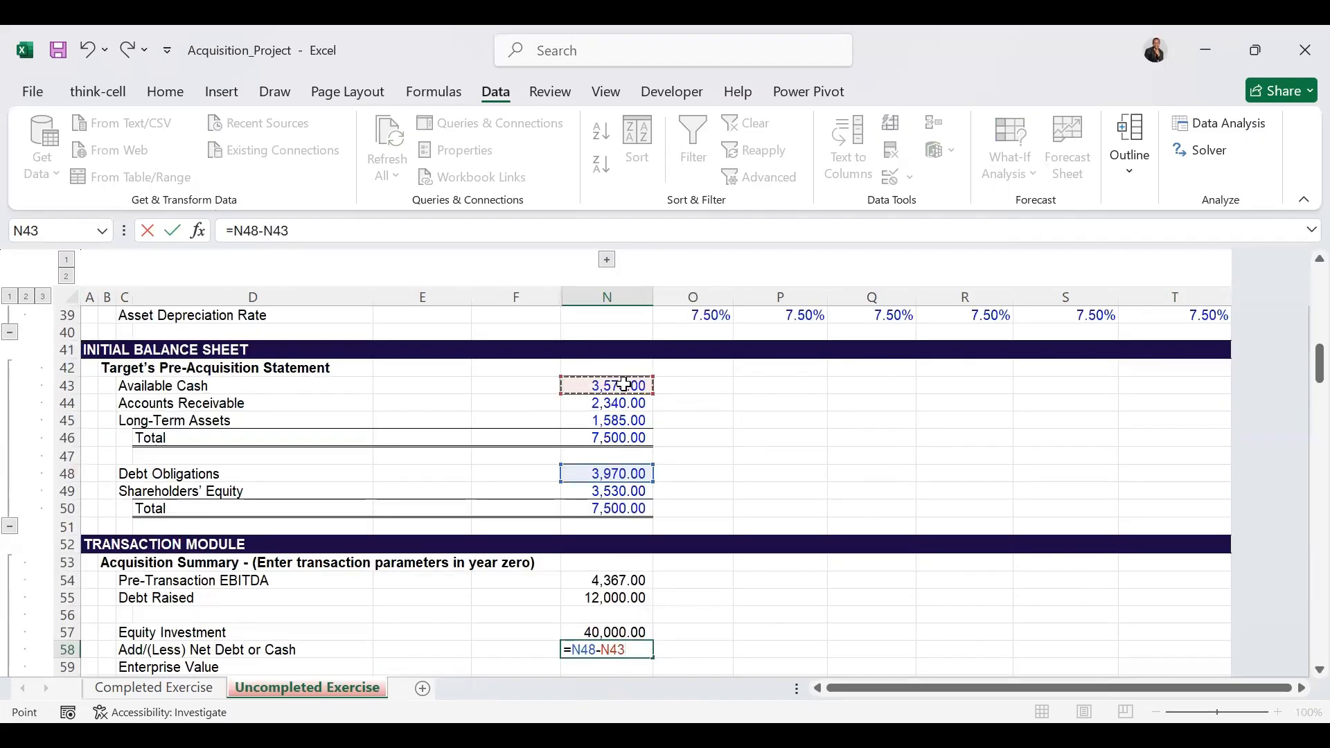
pyautogui.press('Return')
pyautogui.scroll(-2, 632, 547)
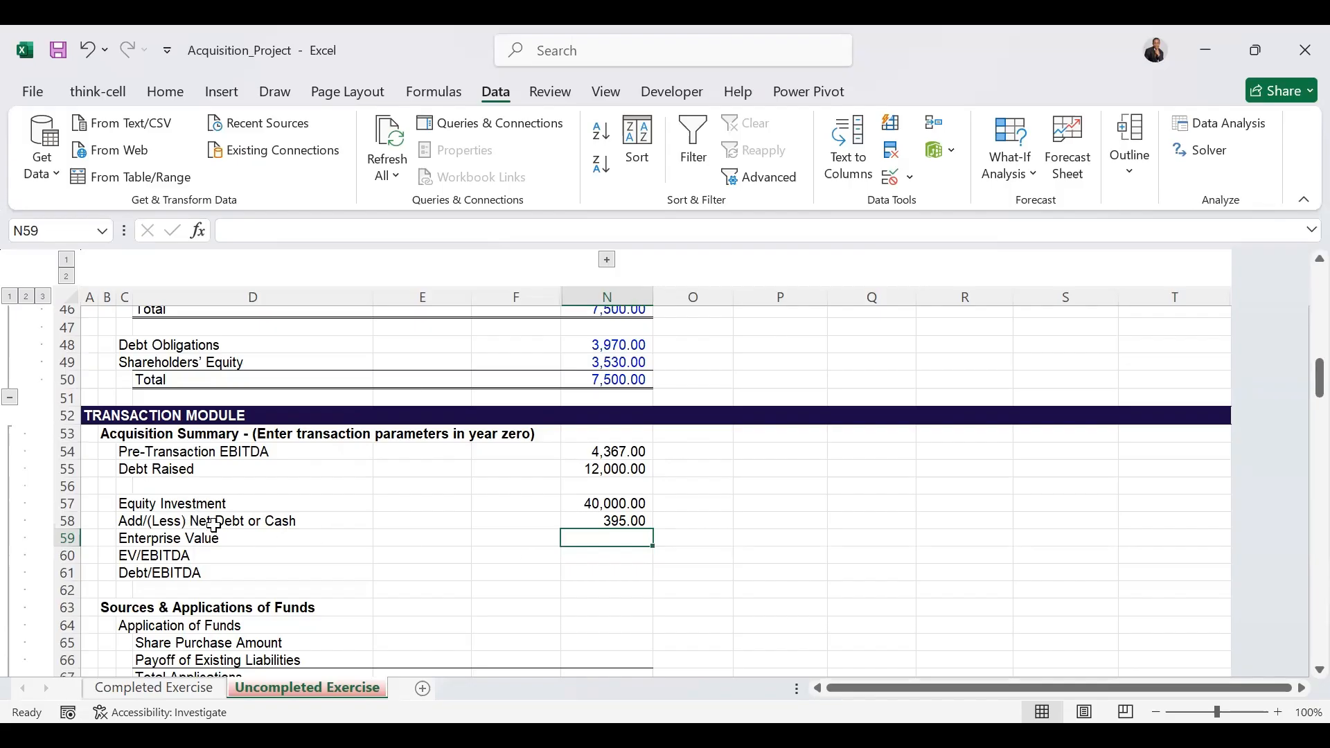
pyautogui.write('=s')
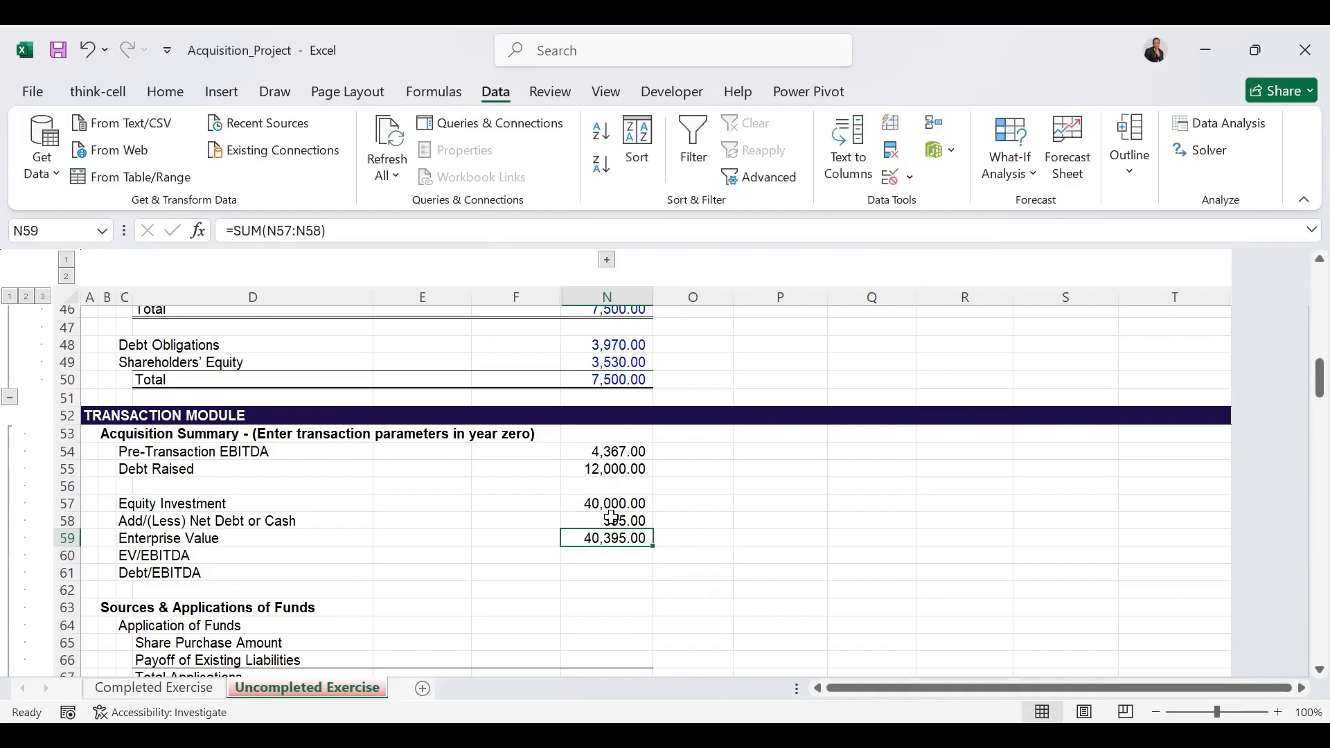
# Calculate the EV/EBITDA multiple in N60 as =N59/N54 and the Debt/EBITDA multiple in N61 as =N55/N54.
pyautogui.click(607, 555)
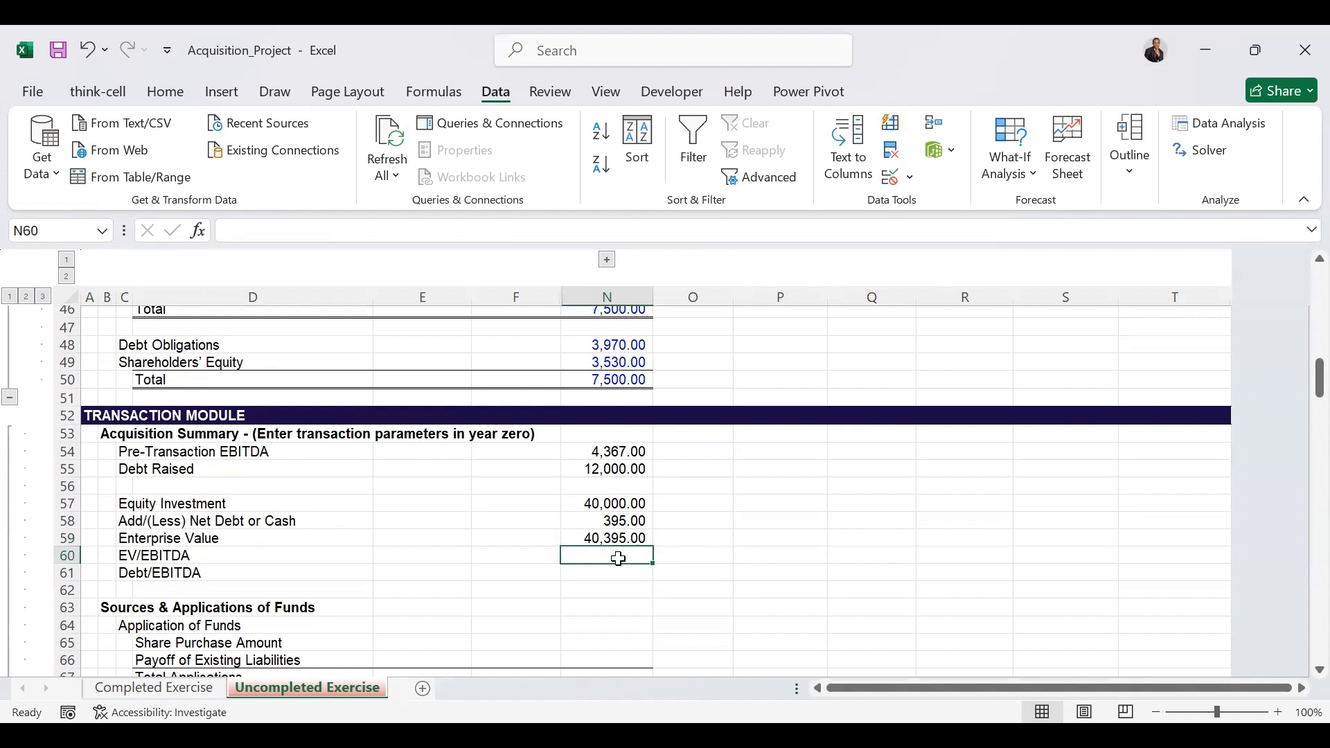
pyautogui.write('=')
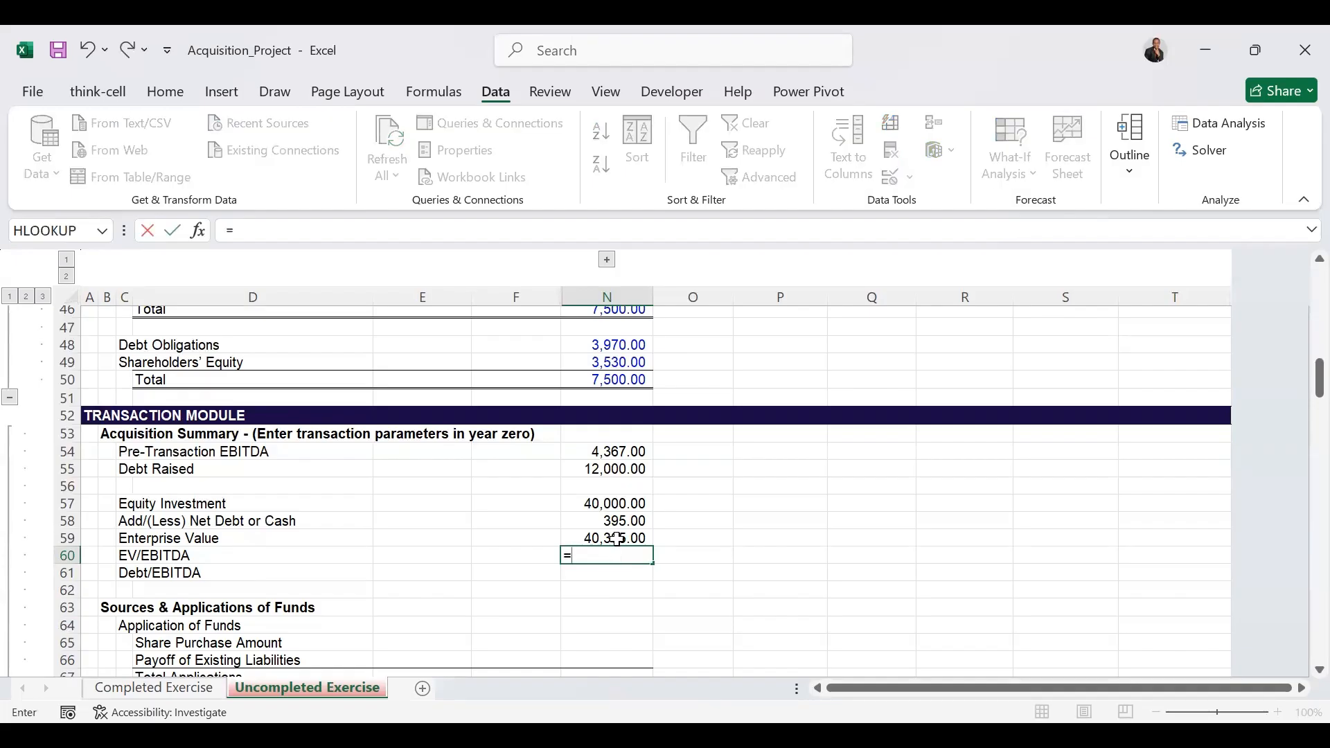
pyautogui.click(617, 538)
pyautogui.write('/')
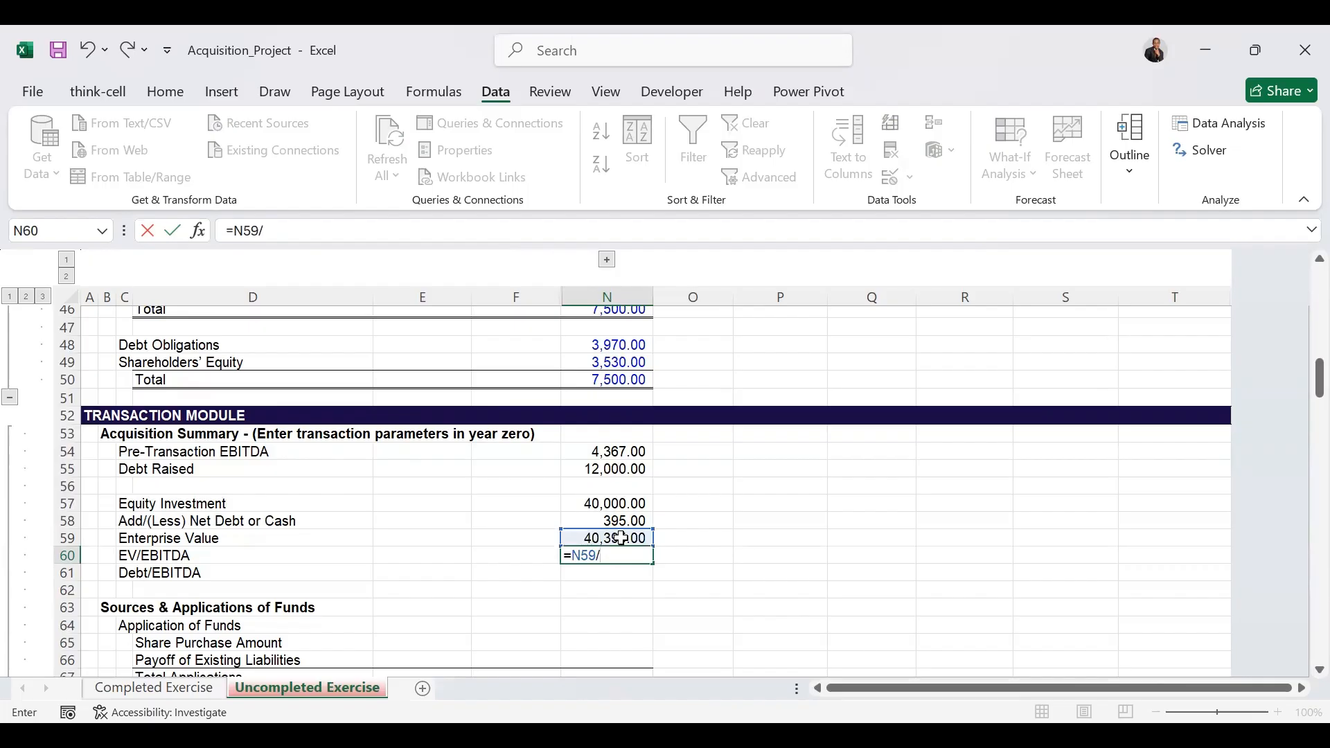
pyautogui.write('N54')
pyautogui.press('Return')
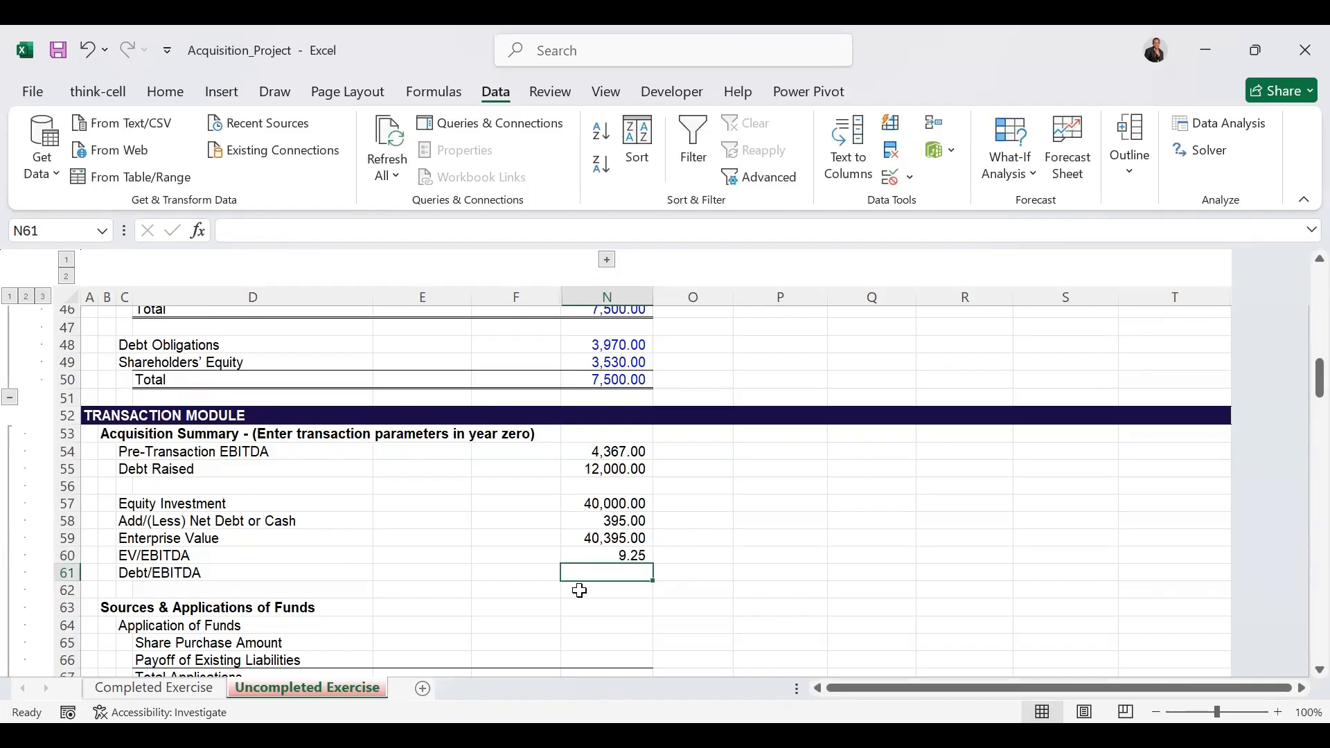
pyautogui.write('=')
pyautogui.click(628, 470)
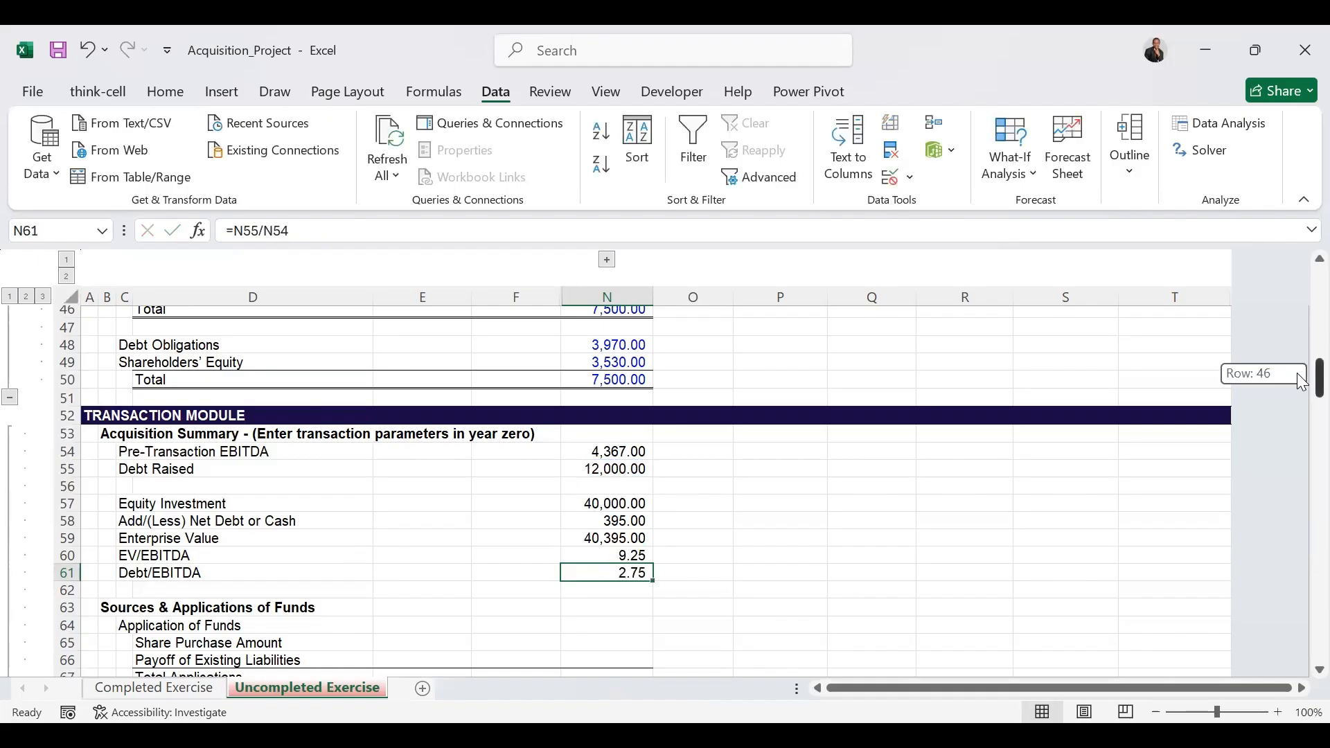
# Link the Outputs box multiples to the Acquisition Summary, with EV/EBITDA in S20 as =N60 and Debt/EBITDA in S21 as =N61.
pyautogui.moveTo(1298, 375); pyautogui.dragTo(1301, 313)
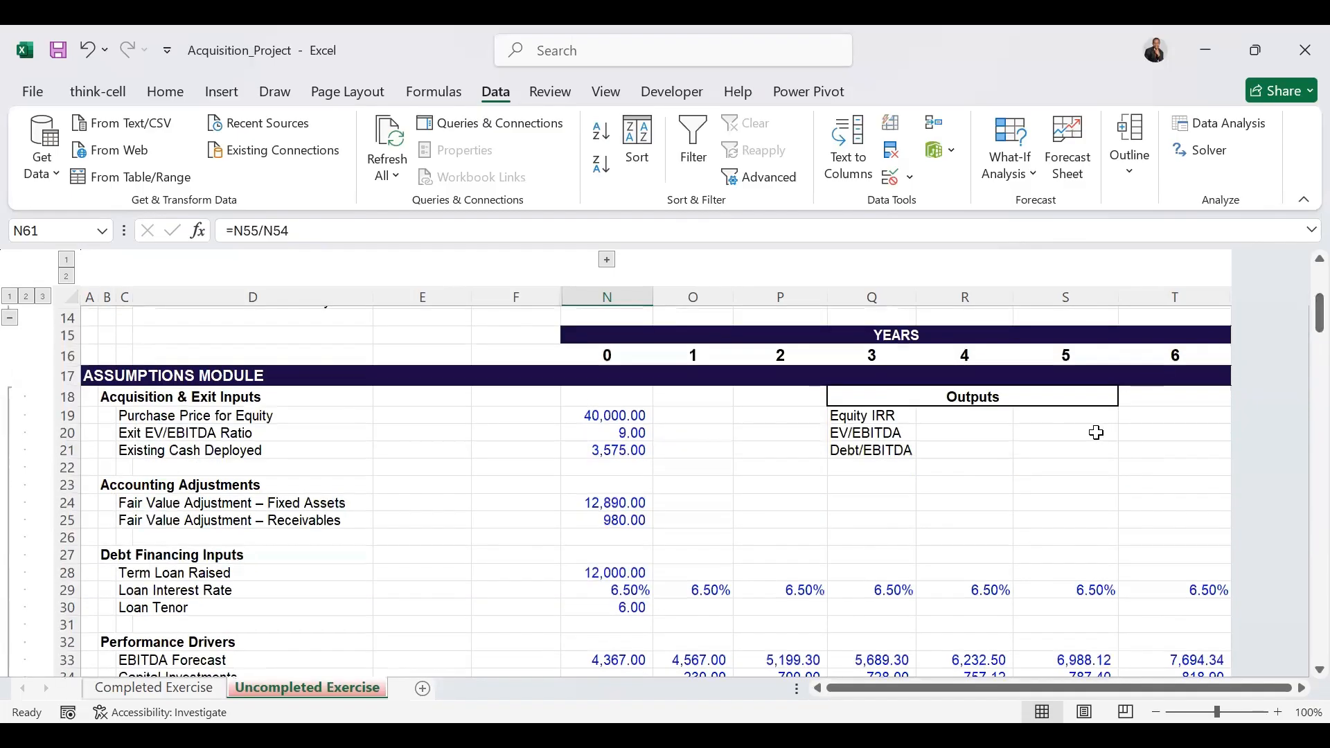
pyautogui.click(1077, 444)
pyautogui.click(1070, 433)
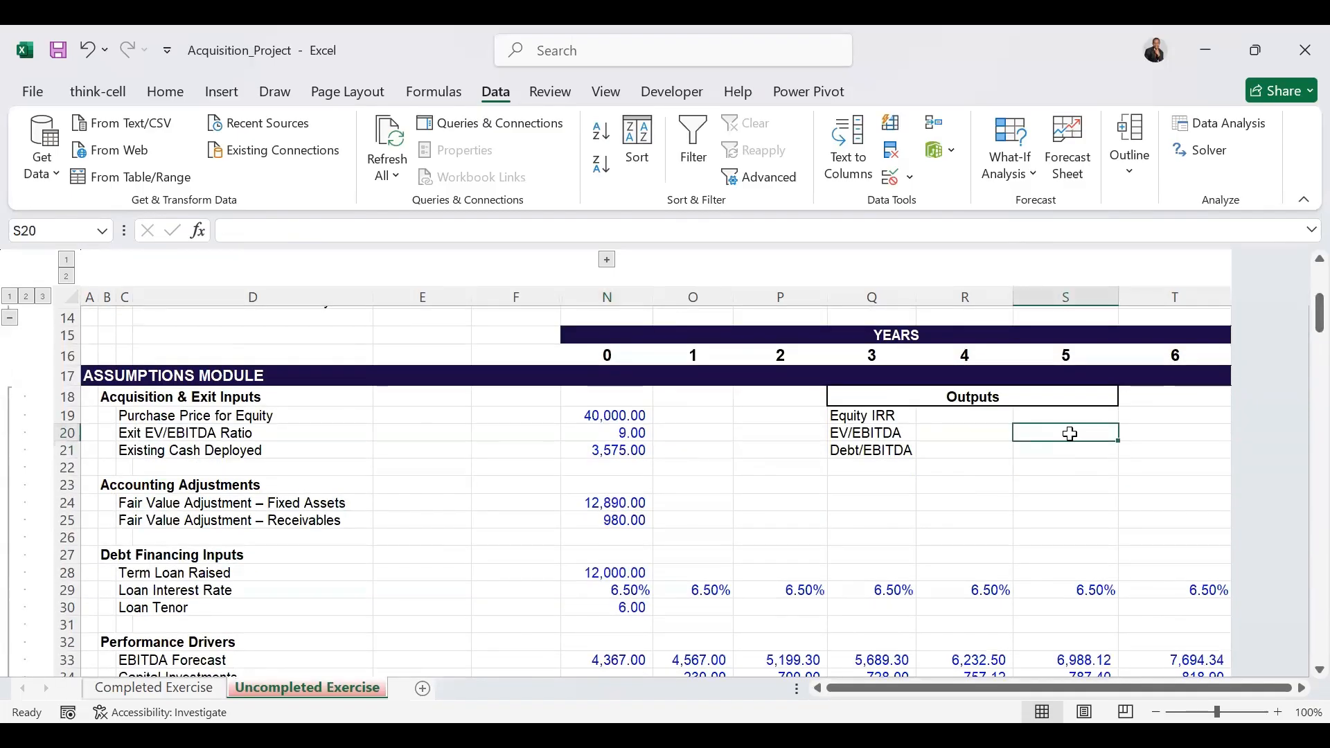
pyautogui.write('=')
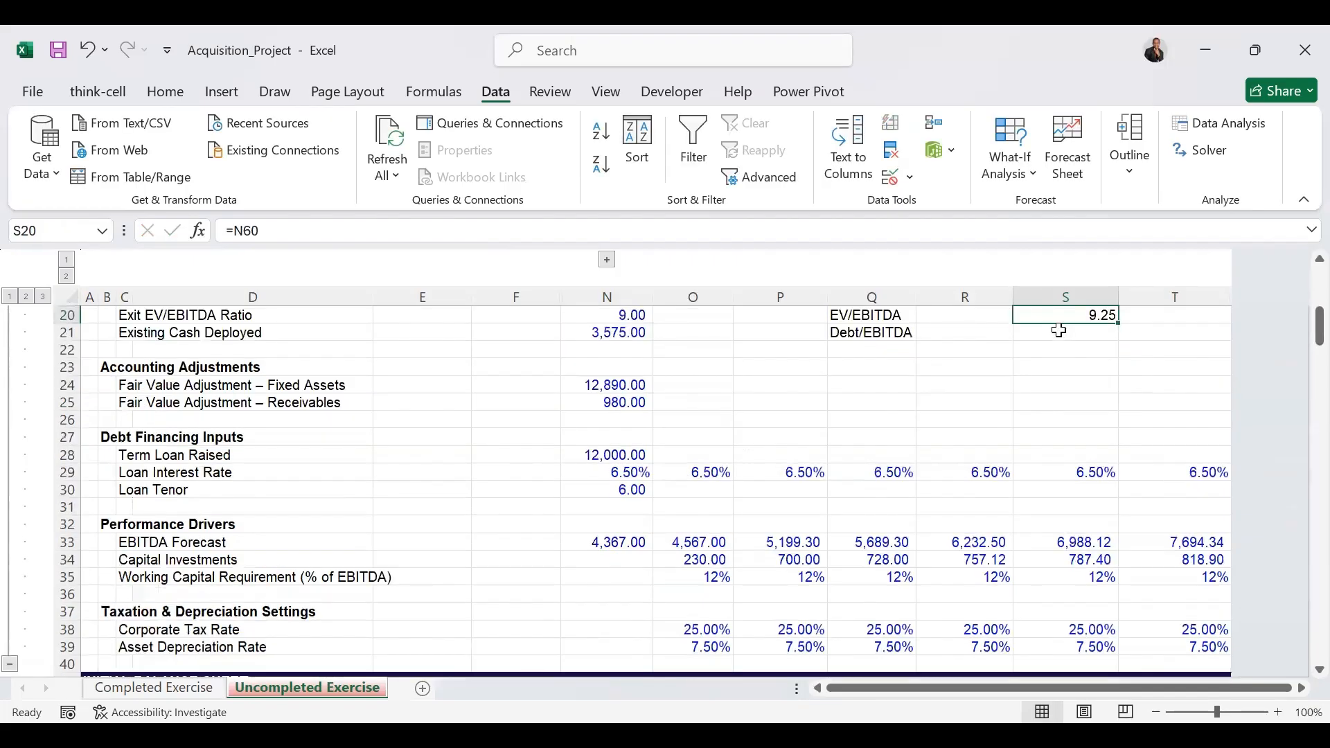
pyautogui.click(1058, 331)
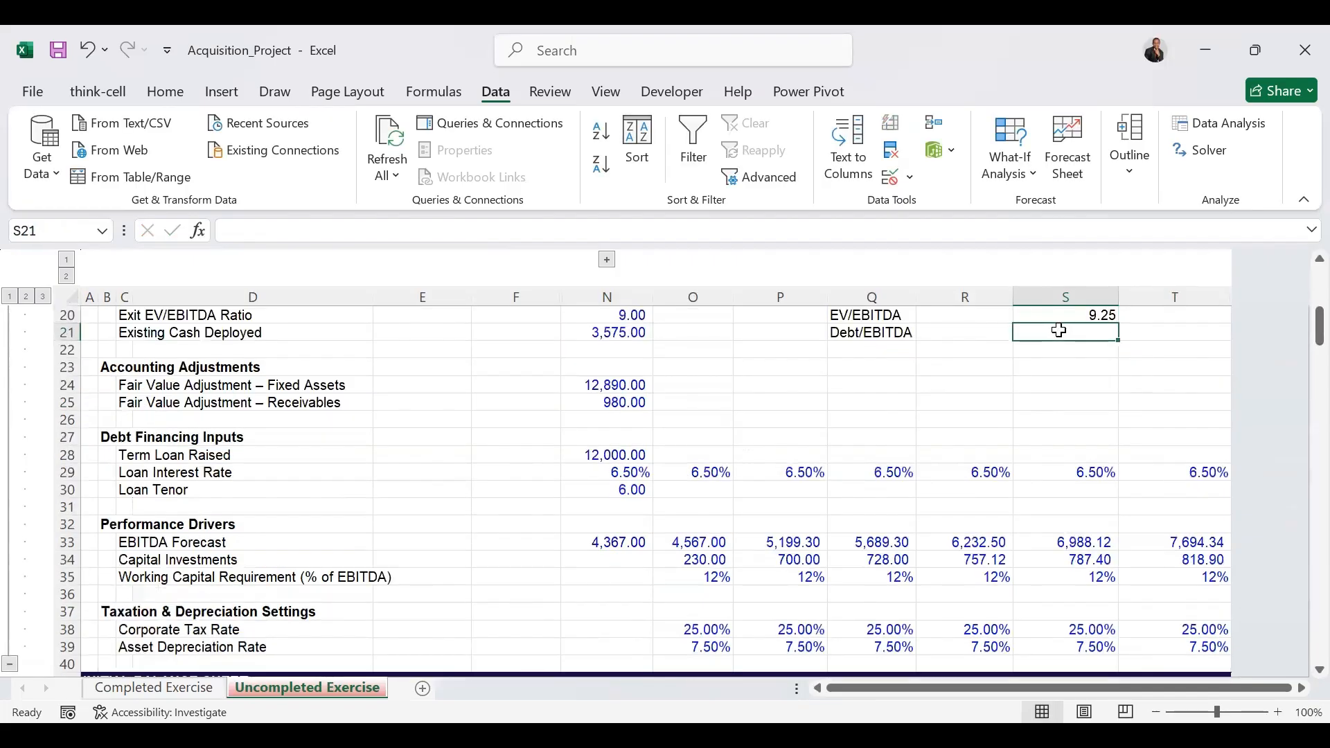
pyautogui.write('=')
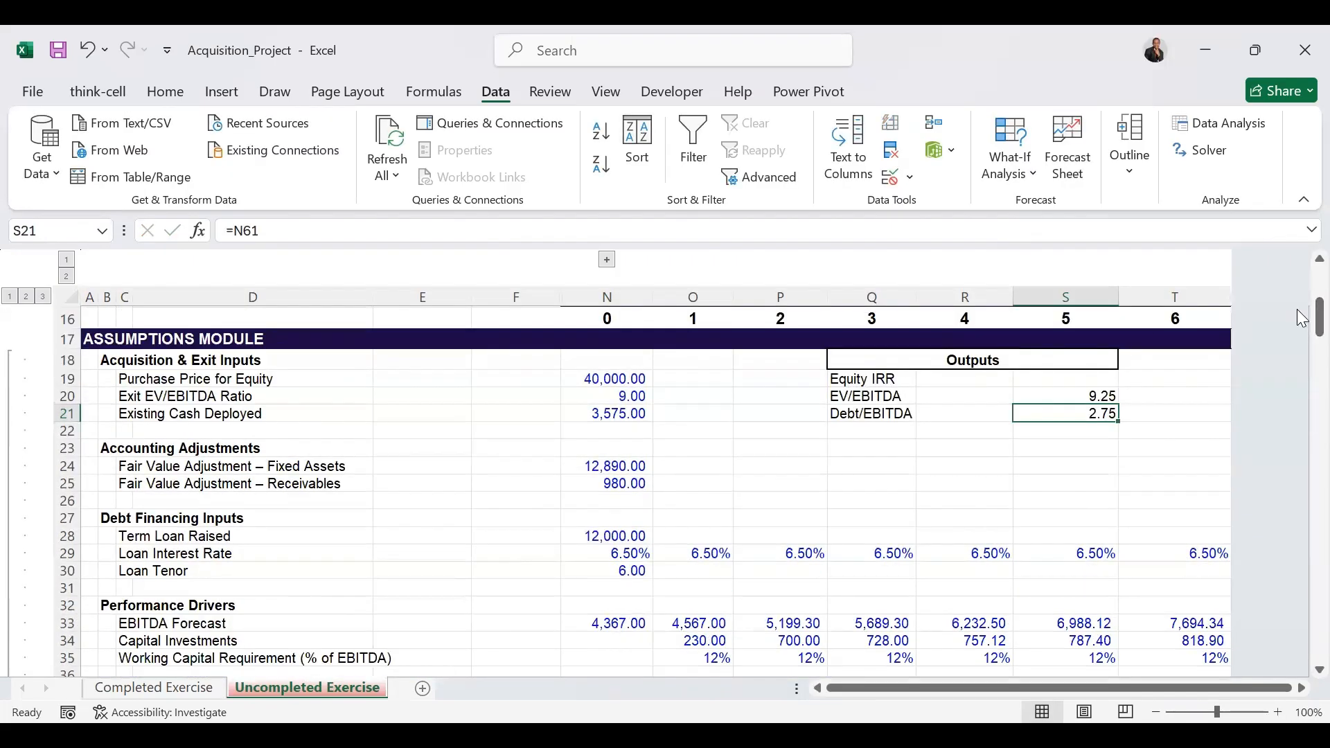
# Link the Share Purchase Amount in N65 to the Equity Investment with =N57.
pyautogui.moveTo(1300, 318); pyautogui.dragTo(1300, 319)
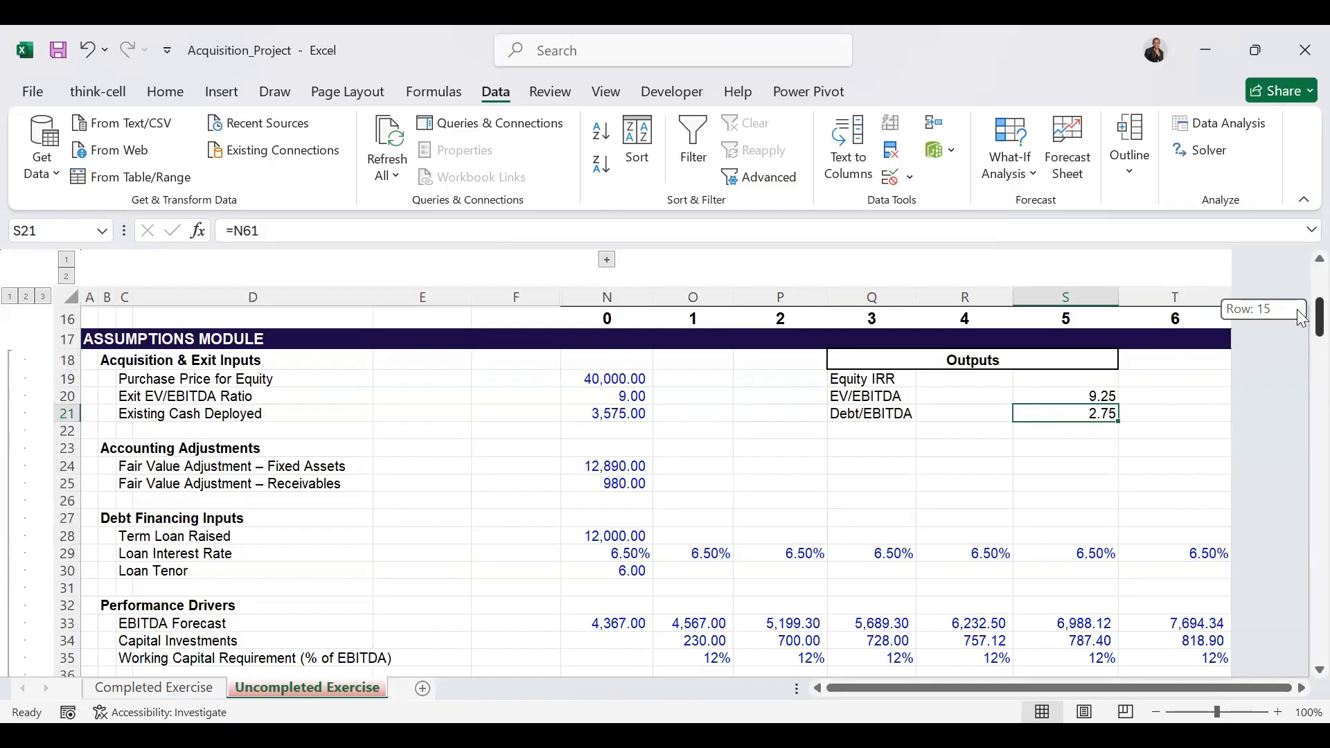
pyautogui.moveTo(1300, 319); pyautogui.dragTo(1301, 405)
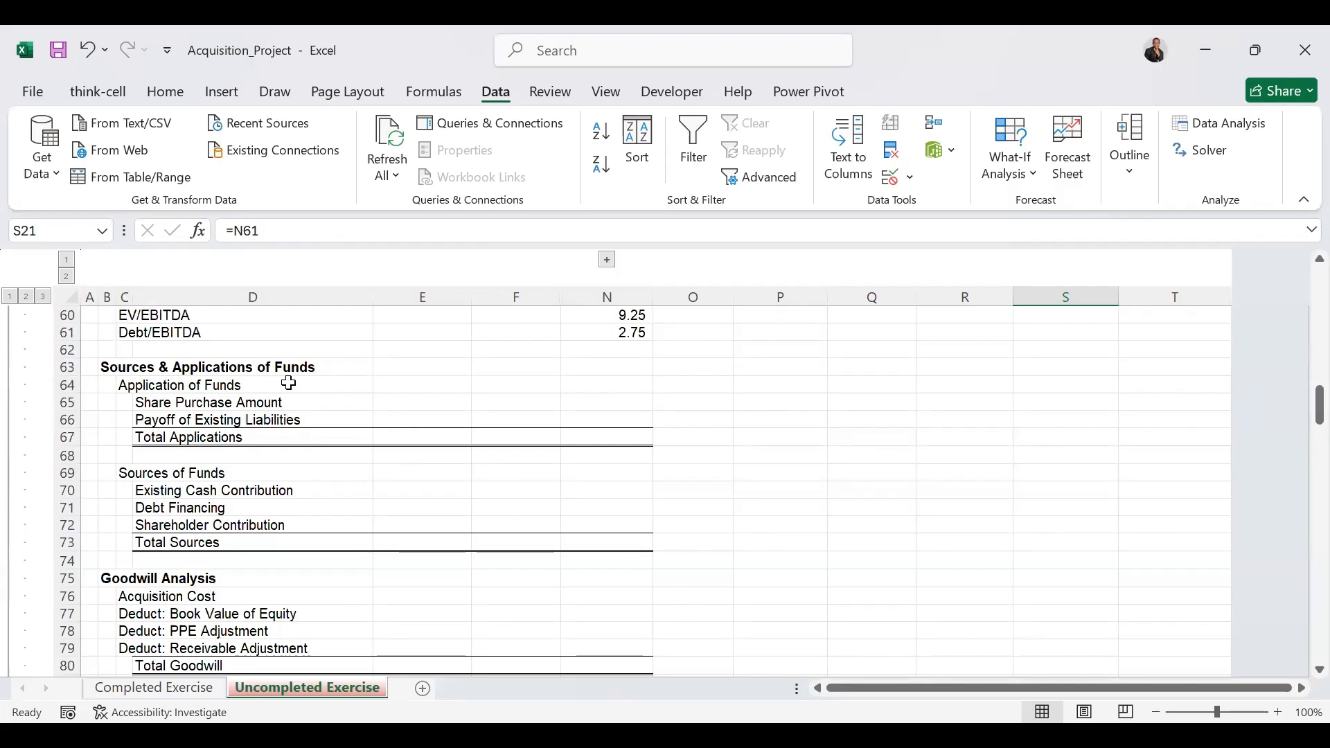
pyautogui.click(616, 401)
pyautogui.write('=')
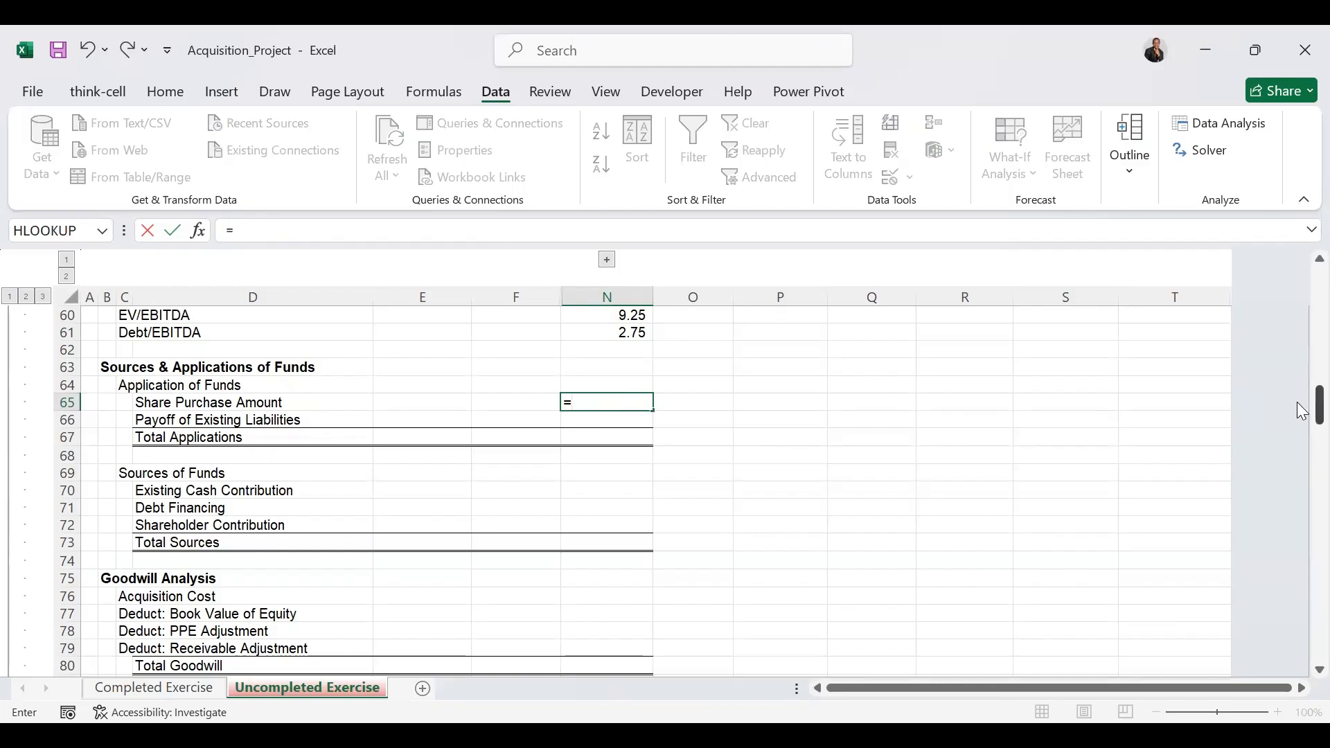
pyautogui.moveTo(1298, 409); pyautogui.dragTo(1300, 395)
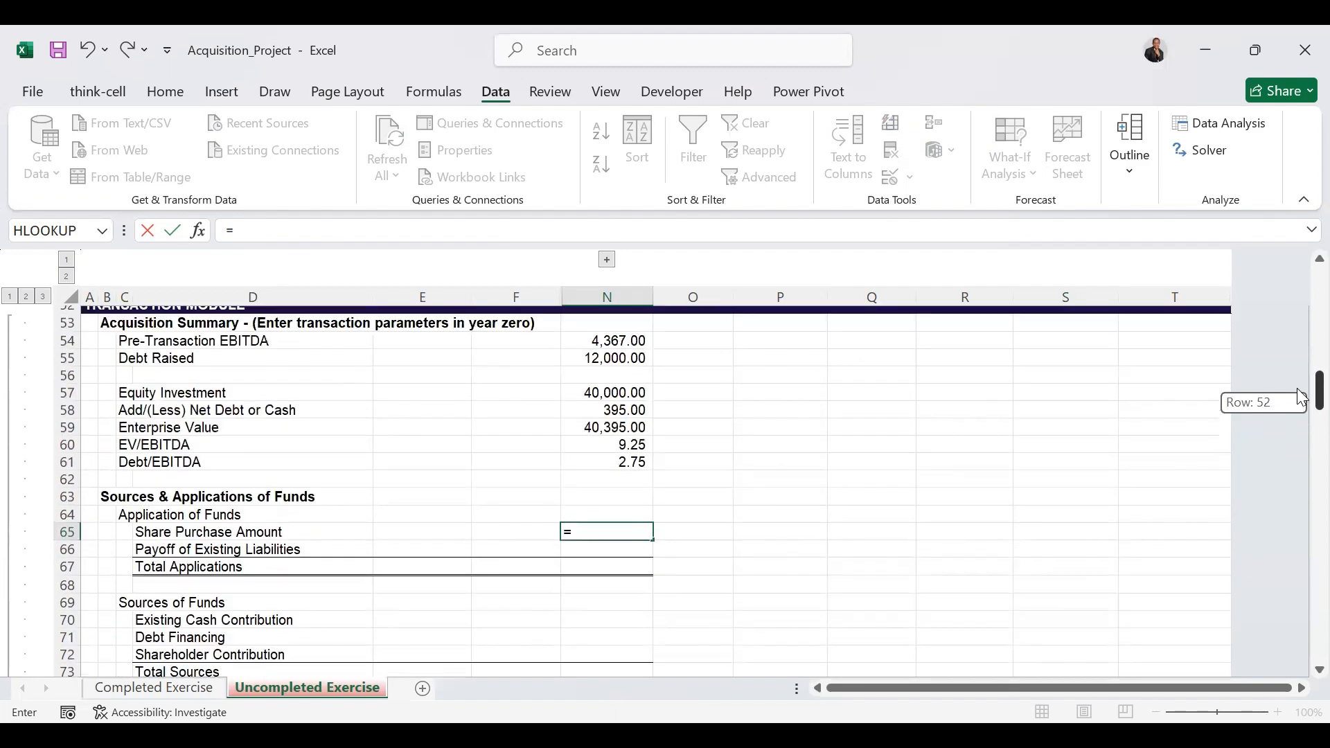
pyautogui.click(606, 393)
pyautogui.press('Return')
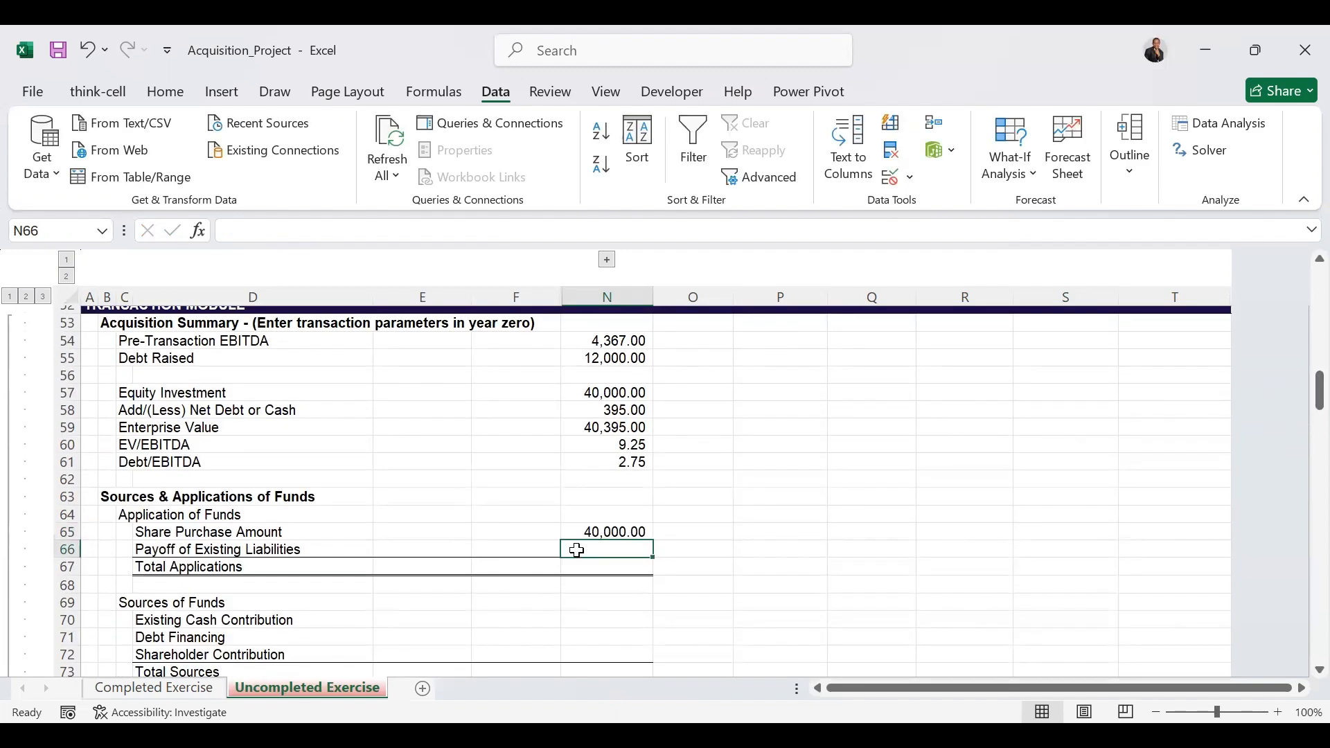
# Link Payoff of Existing Liabilities in N66 to Debt Obligations with =N48, and calculate Total Applications in N67 as =SUM(N65:N66).
pyautogui.write('=')
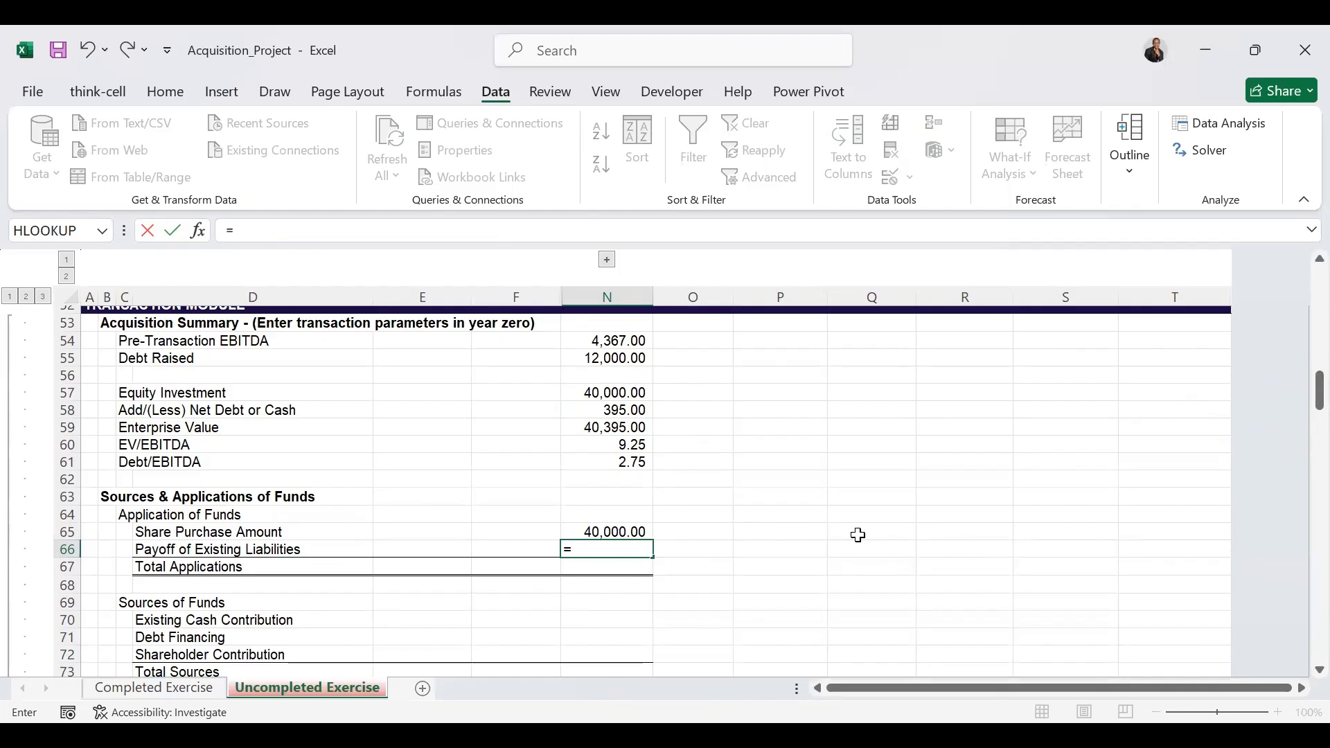
pyautogui.scroll(3, 857, 535)
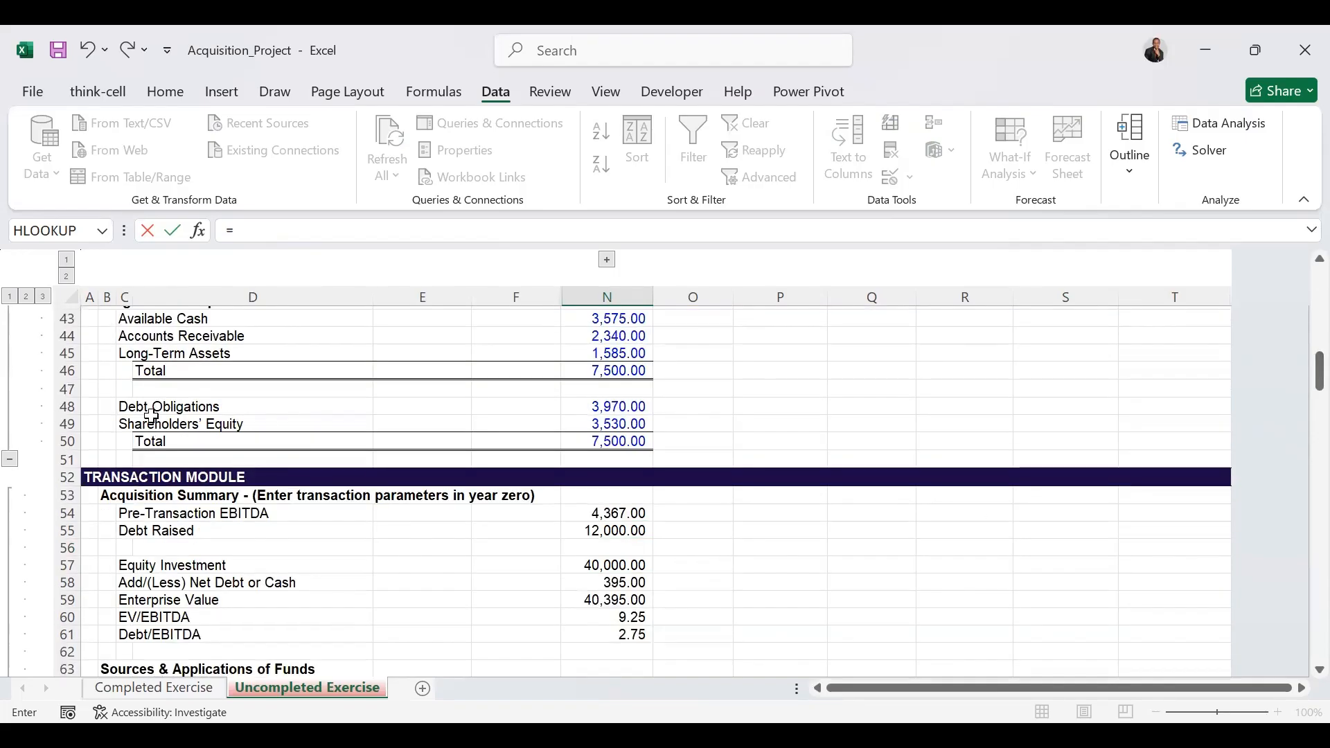
pyautogui.click(617, 409)
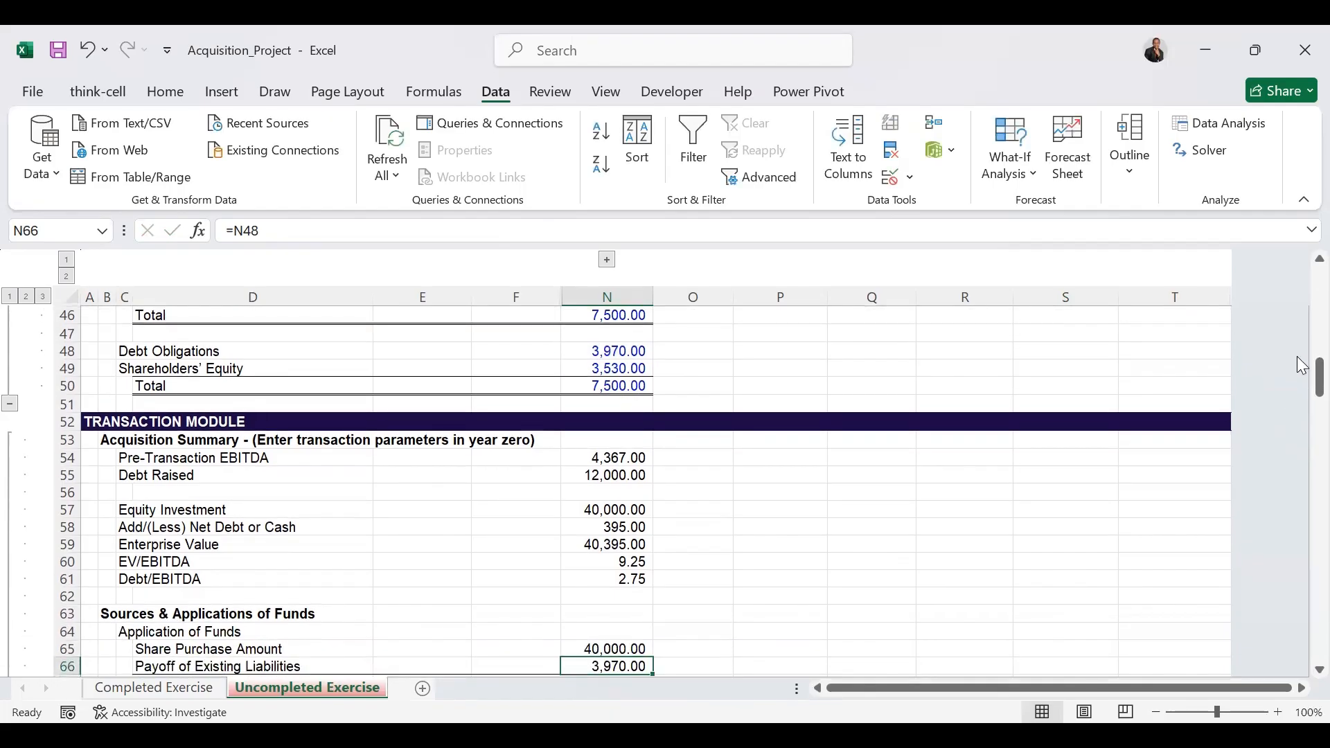
pyautogui.moveTo(1319, 377); pyautogui.dragTo(1319, 391)
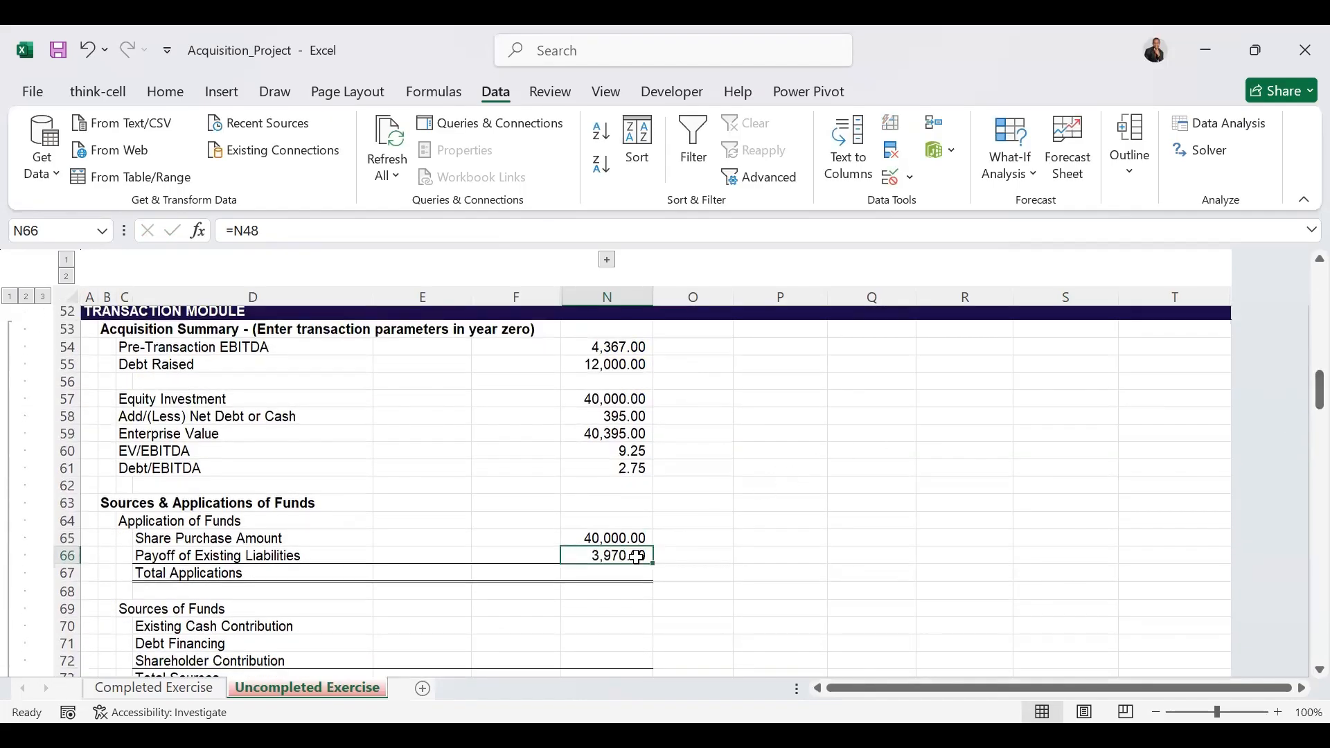
pyautogui.click(611, 574)
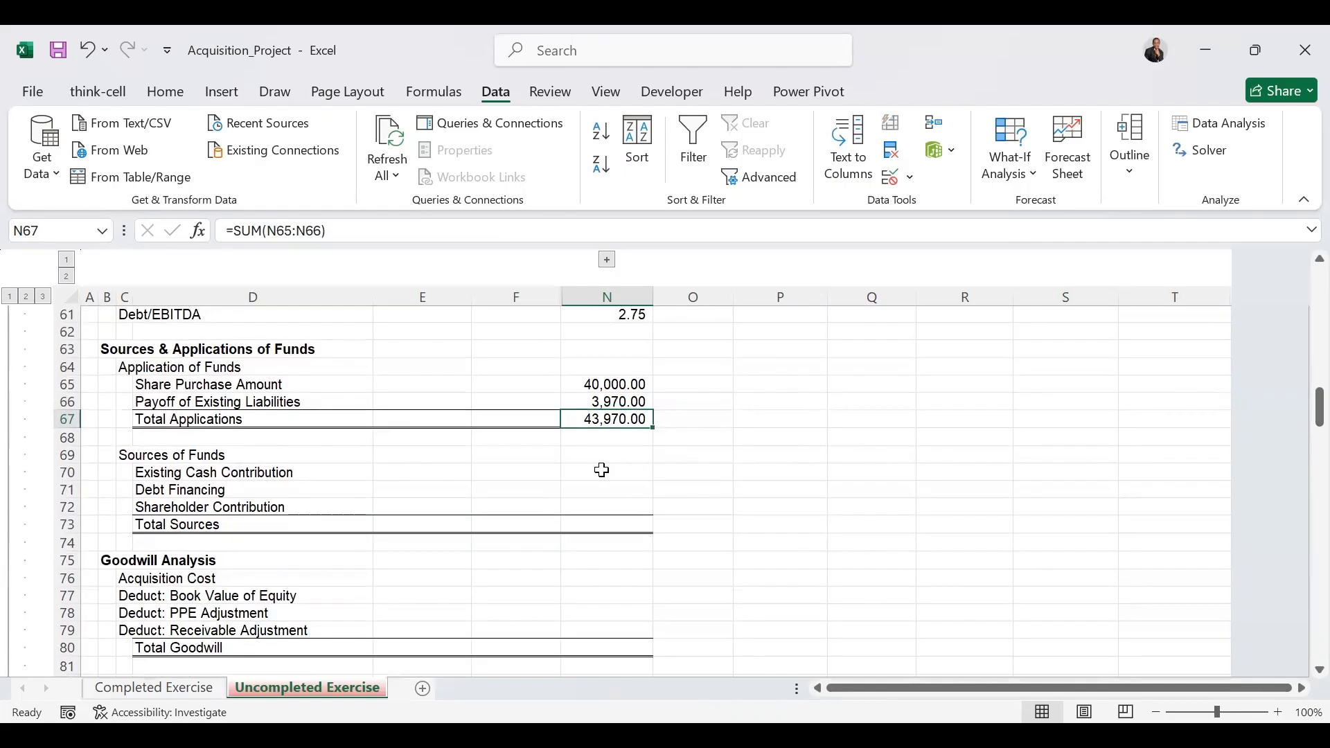
# Set Total Sources in N73 equal to Total Applications with =N67.
pyautogui.click(601, 471)
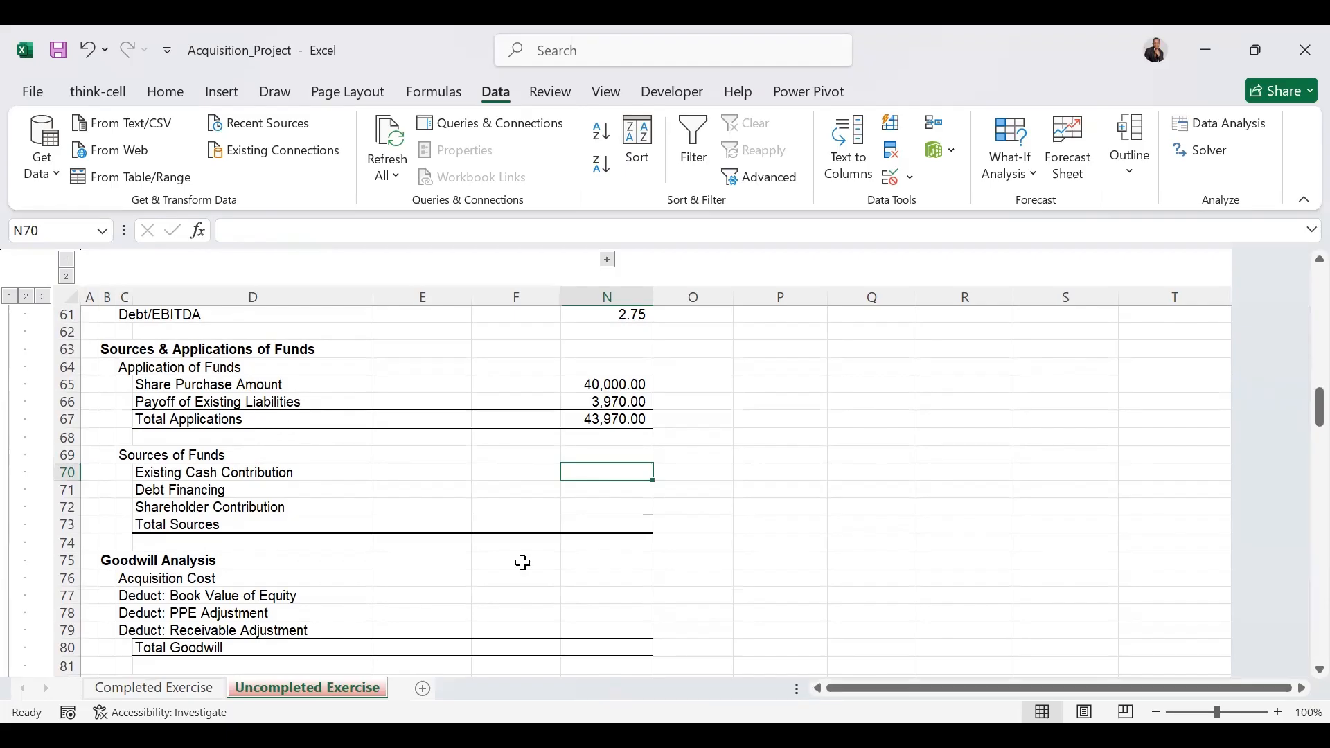
pyautogui.click(591, 532)
pyautogui.write('=')
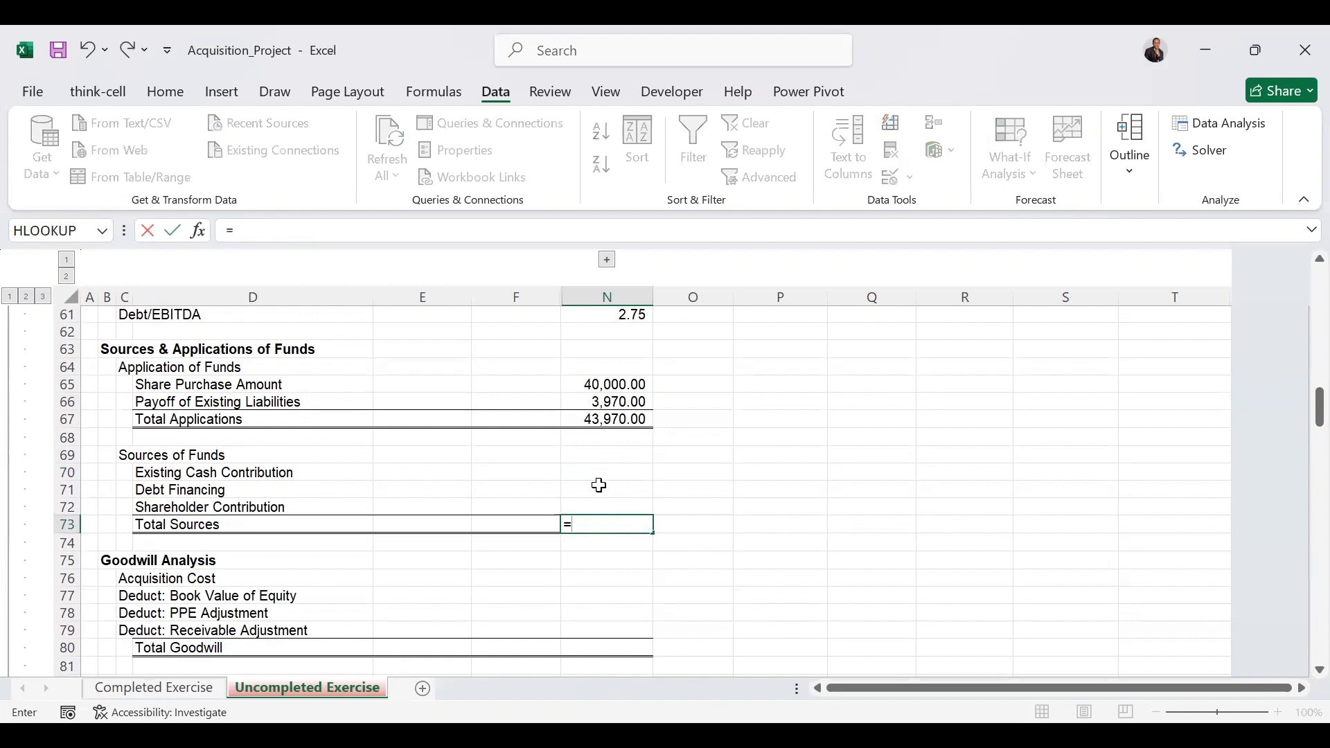
pyautogui.click(624, 419)
pyautogui.press('Return')
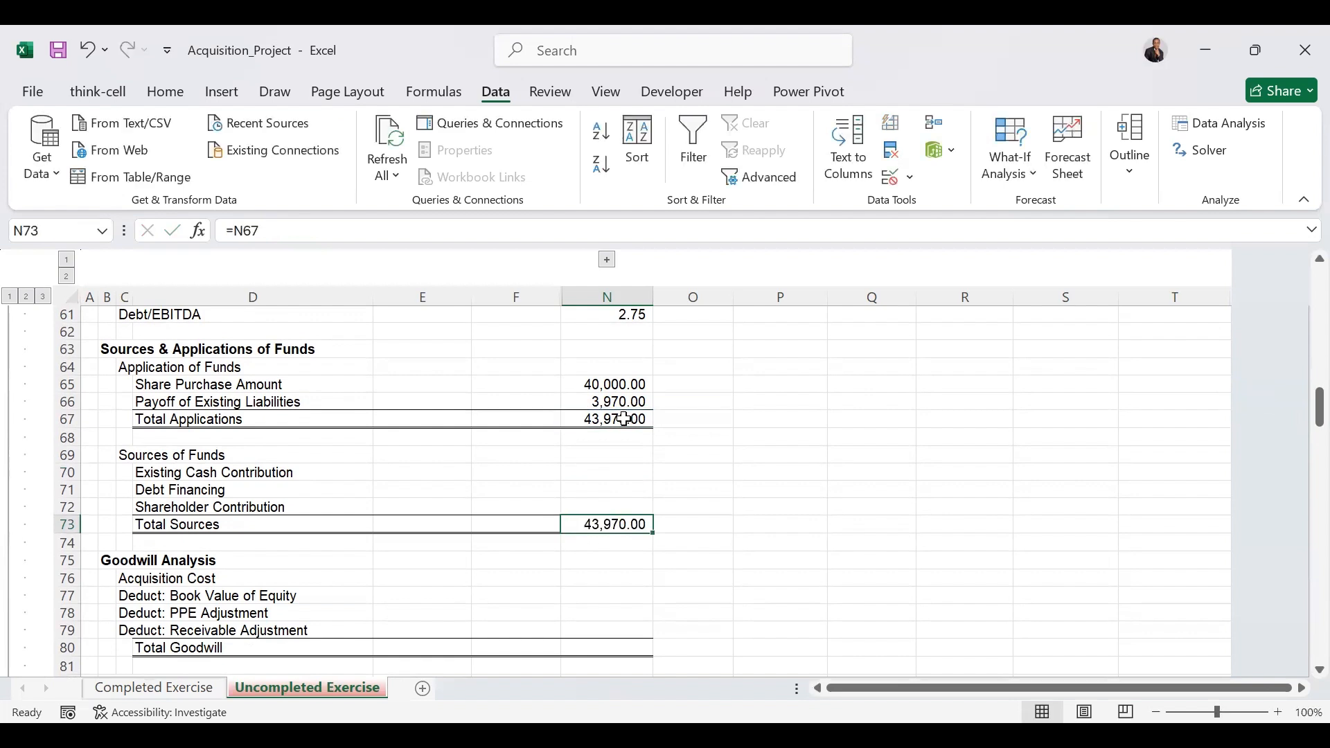
# Link the Existing Cash Contribution in N70 to Available Cash in the Initial Balance Sheet with =N43.
pyautogui.click(577, 469)
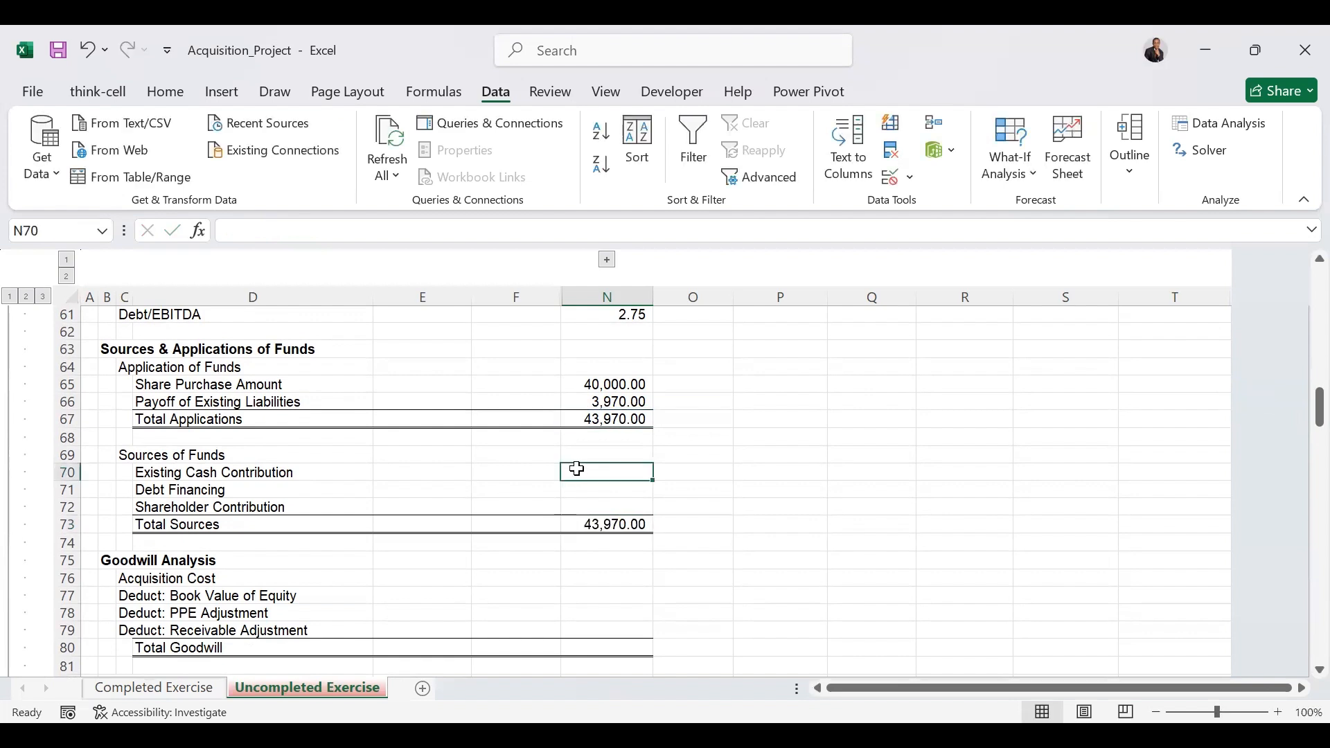
pyautogui.write('=')
pyautogui.moveTo(1317, 408); pyautogui.dragTo(1299, 368)
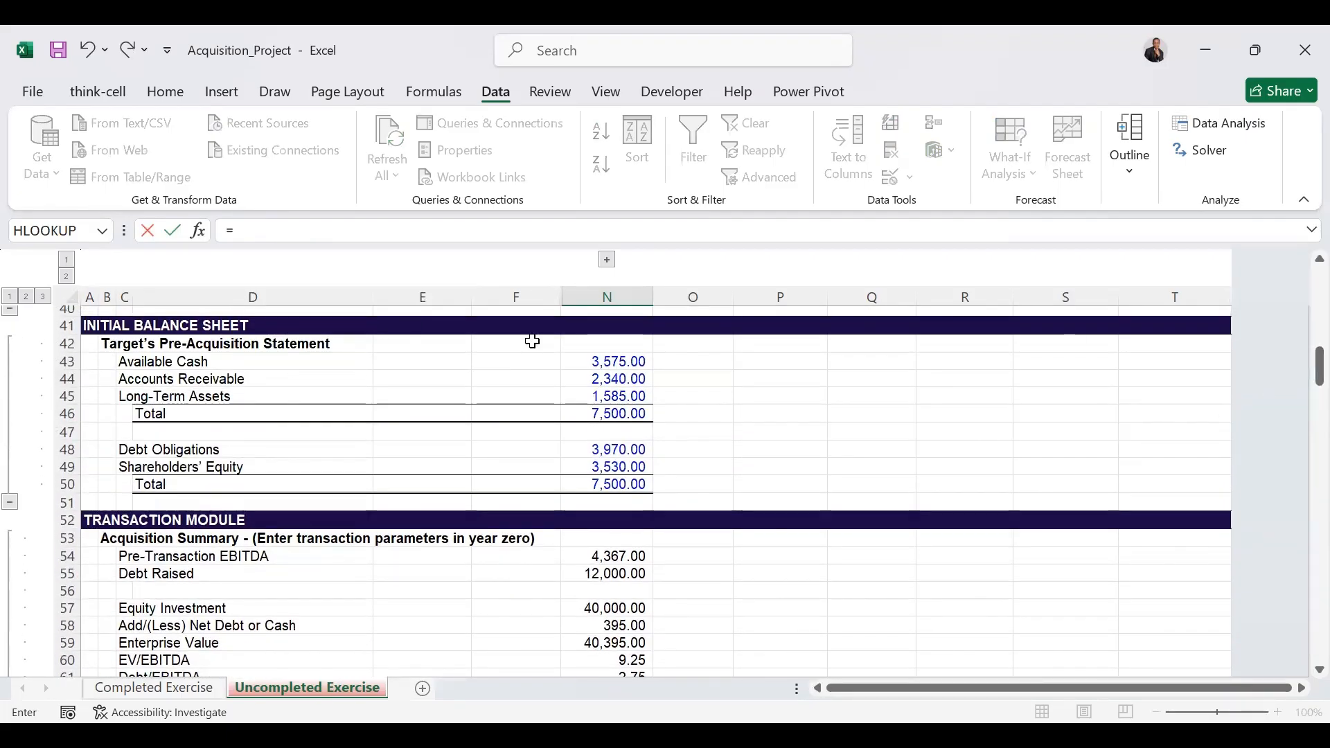
pyautogui.click(600, 361)
pyautogui.press('Return')
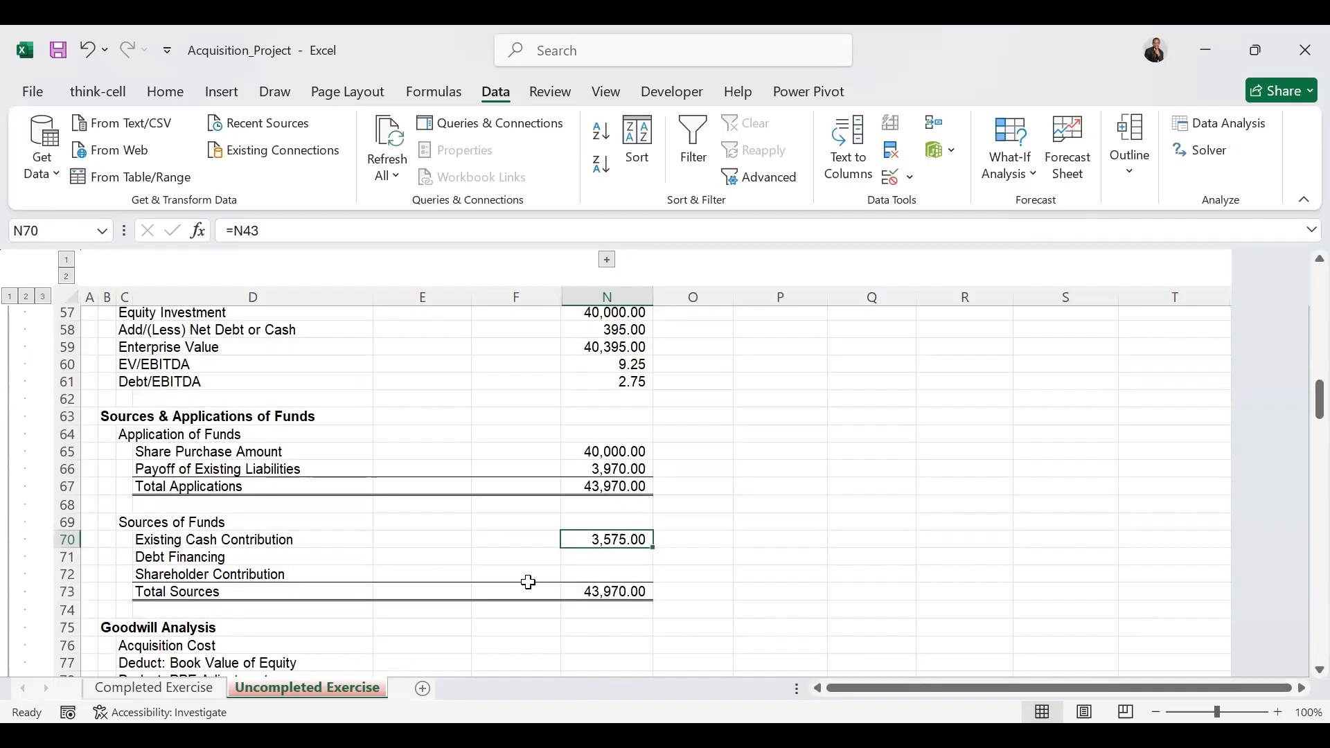
# Link Debt Financing in N71 to Debt Raised in the Acquisition Summary with =N55.
pyautogui.click(580, 559)
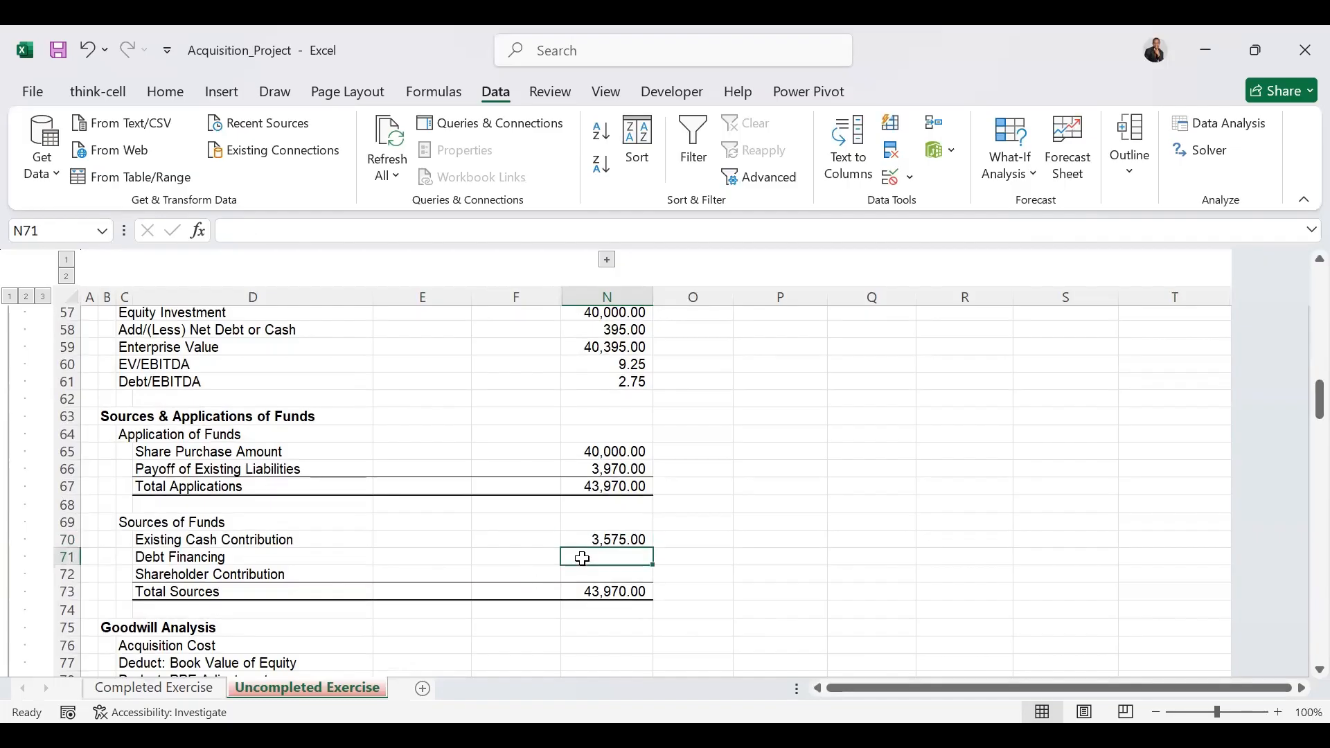
pyautogui.write('=')
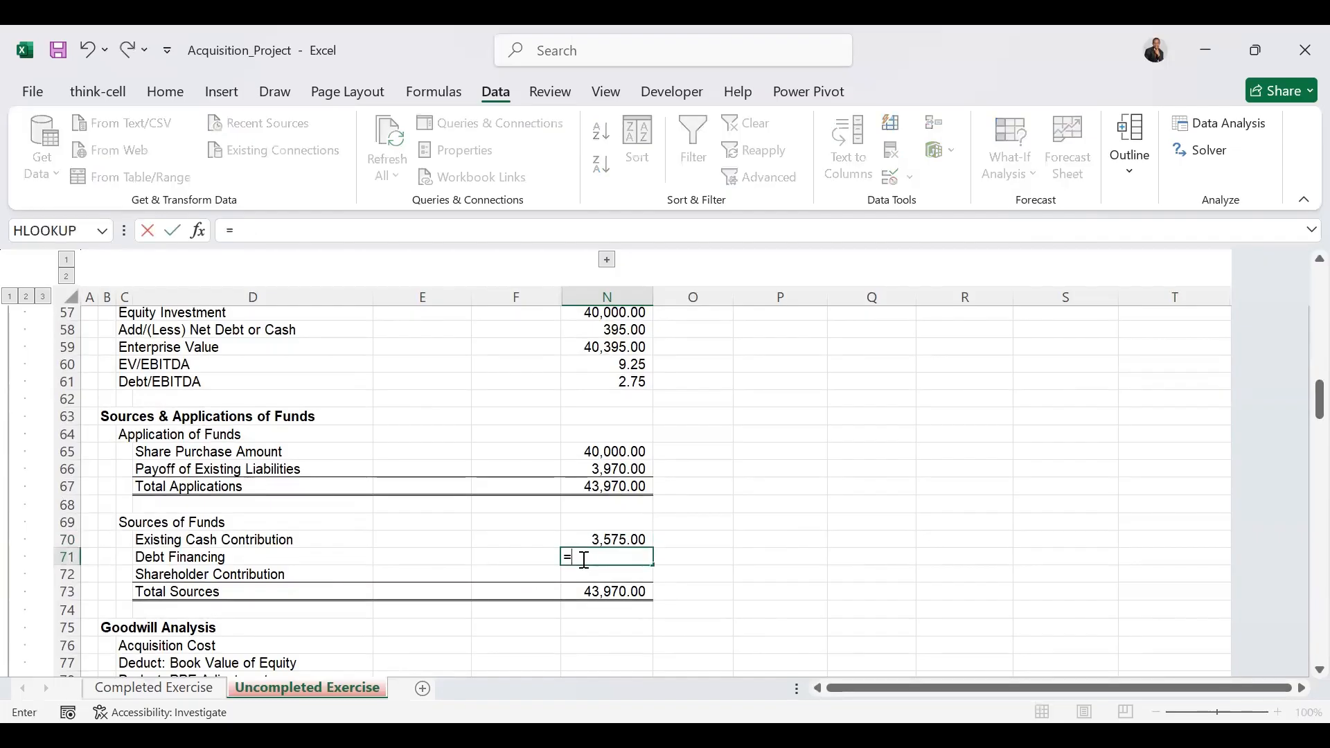
pyautogui.moveTo(1318, 411); pyautogui.dragTo(1300, 391)
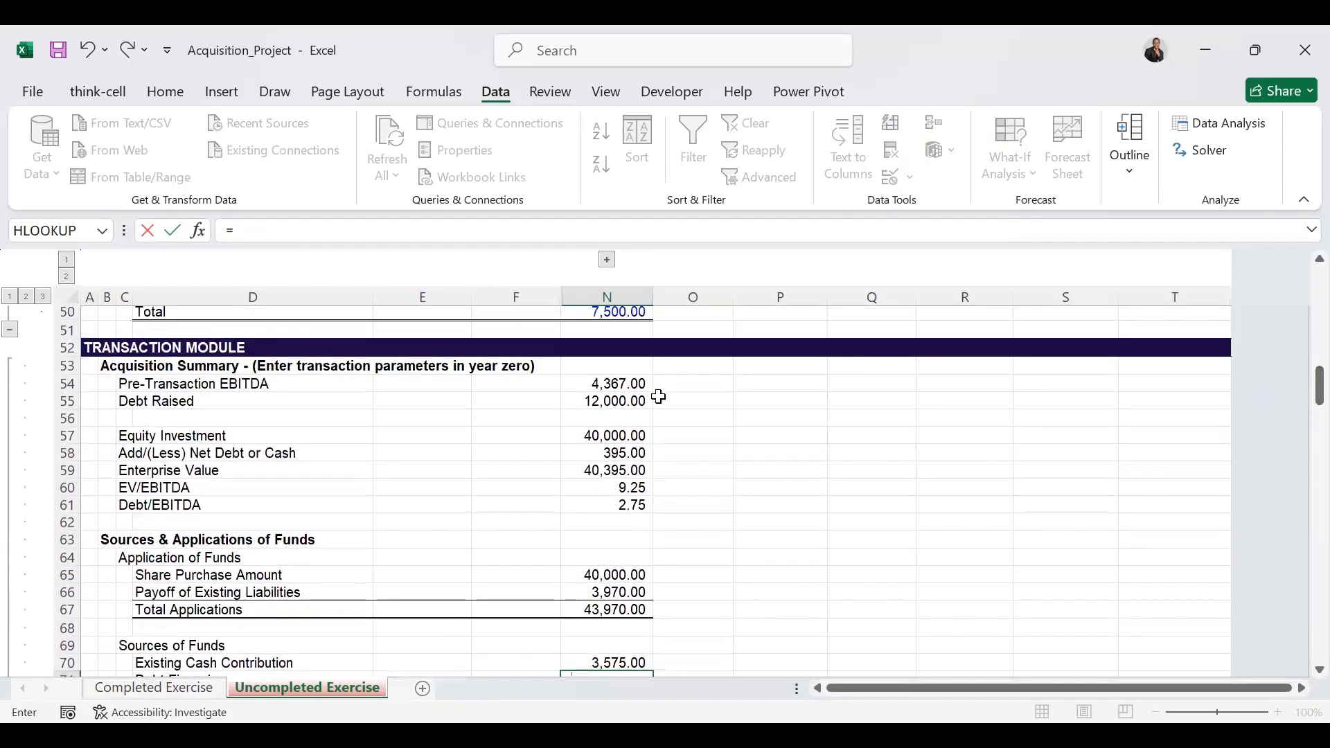
pyautogui.click(619, 398)
pyautogui.hotkey('ctrl', 'Return')
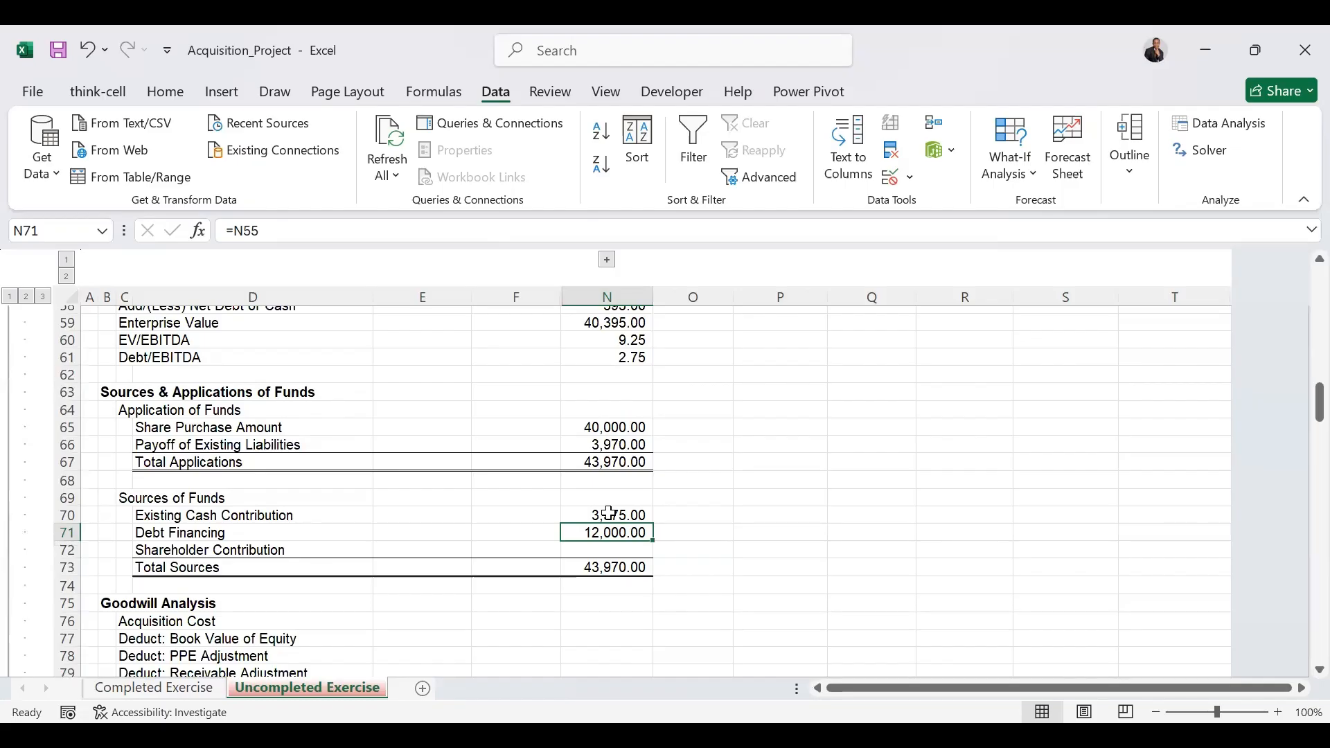
# Calculate the Shareholder Contribution in N72 as Total Sources less debt financing and existing cash, using =N73-N71-N70.
pyautogui.click(592, 550)
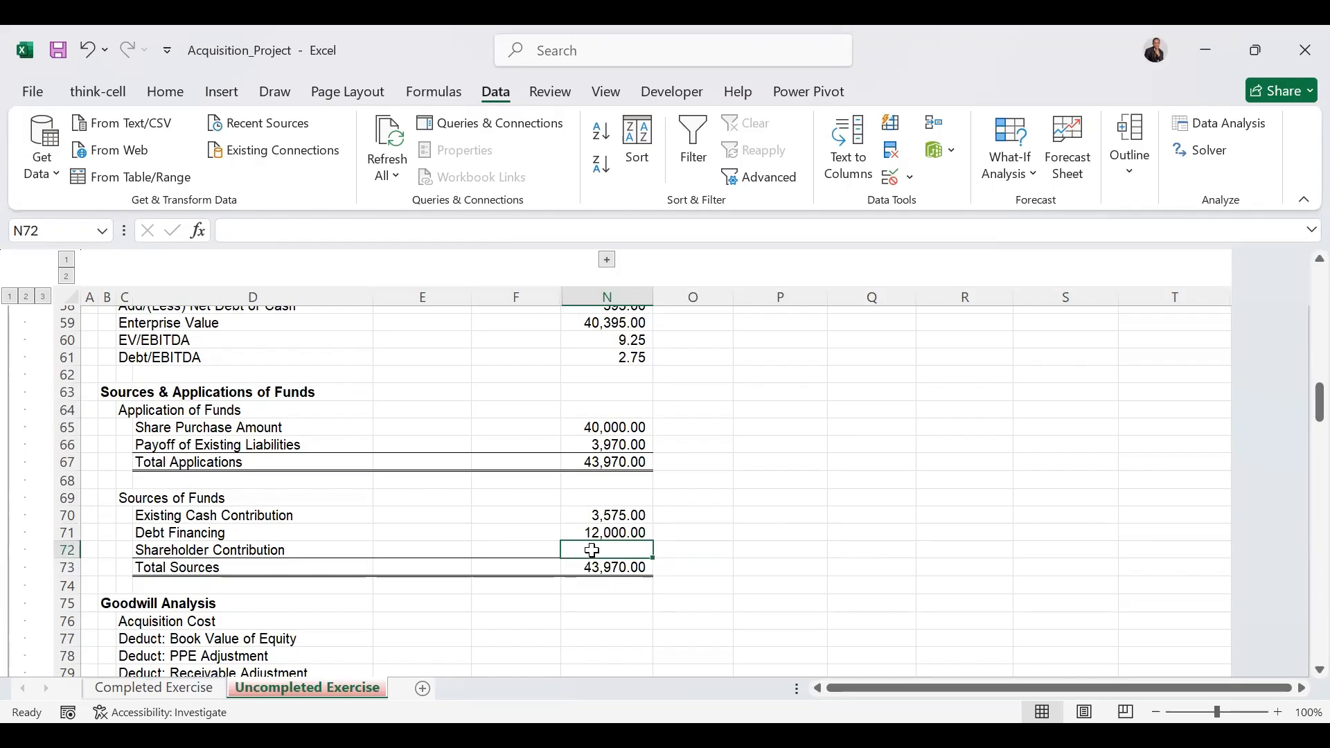
pyautogui.write('=')
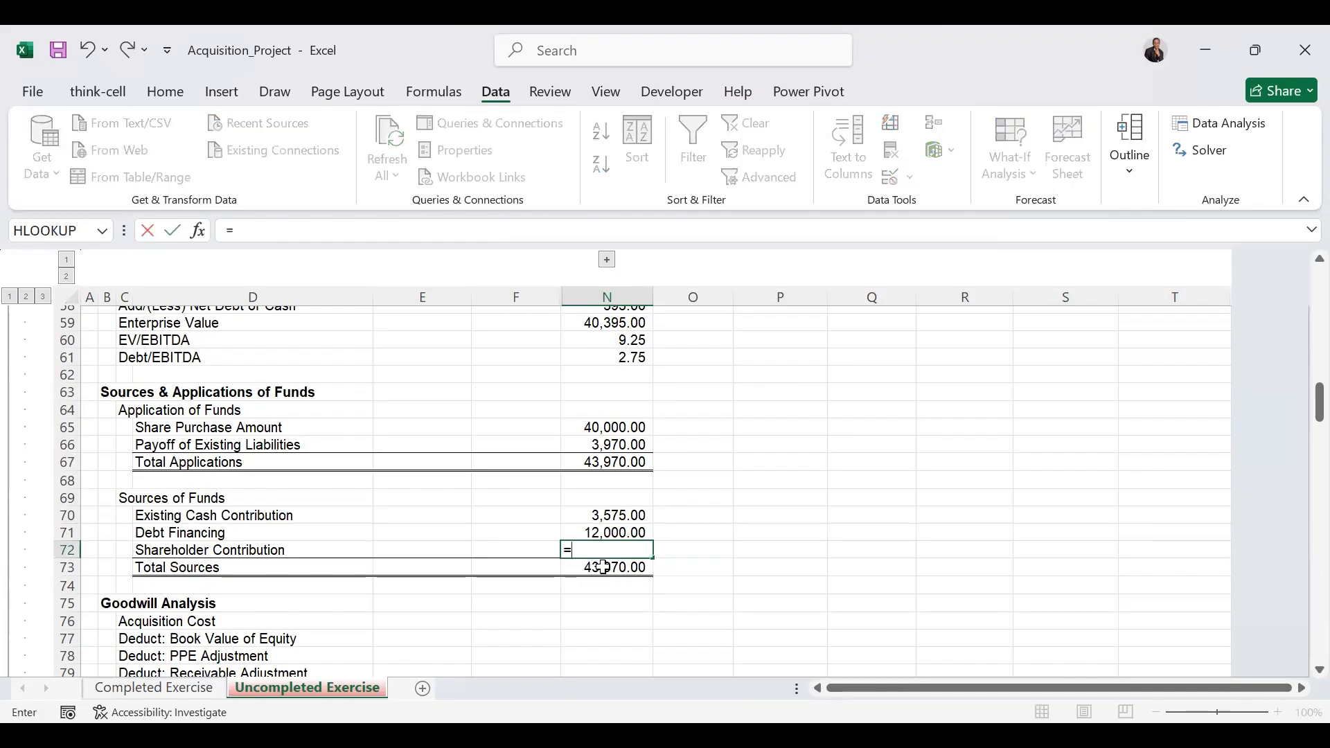
pyautogui.click(604, 567)
pyautogui.write('-')
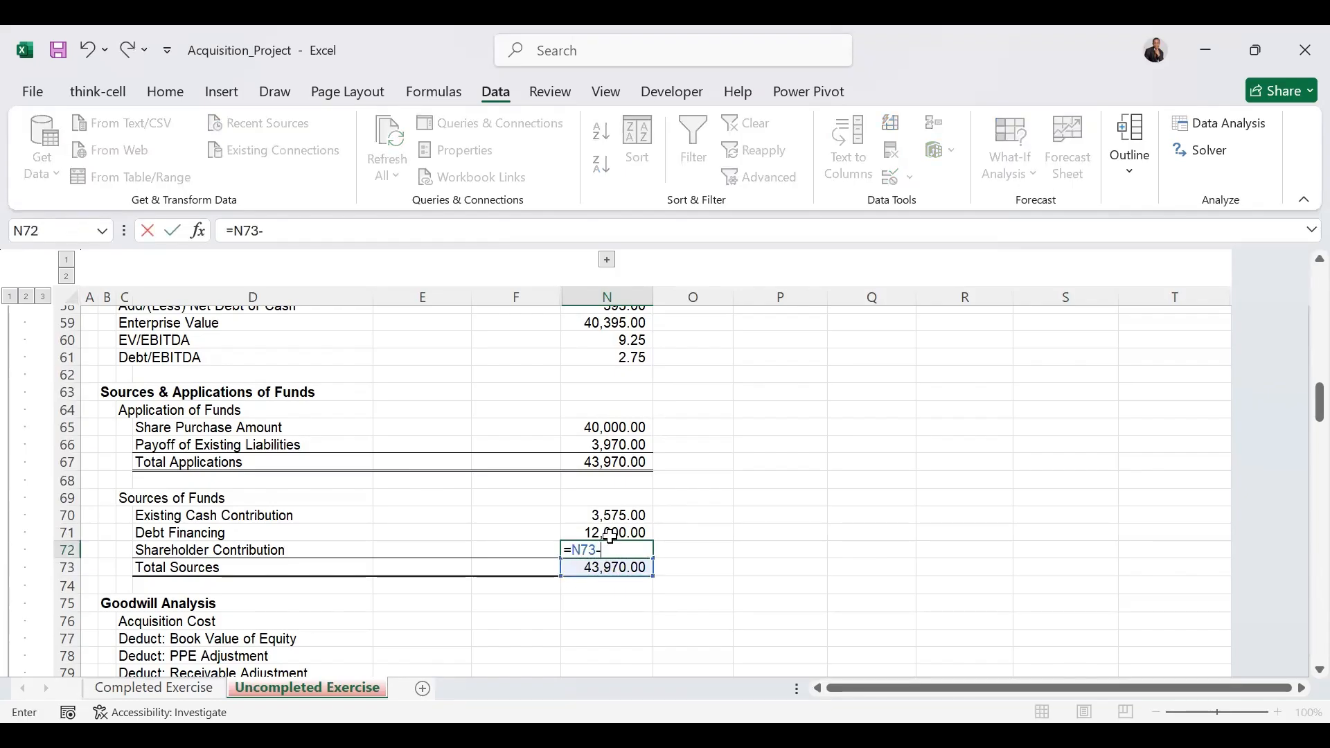
pyautogui.click(609, 531)
pyautogui.write('-')
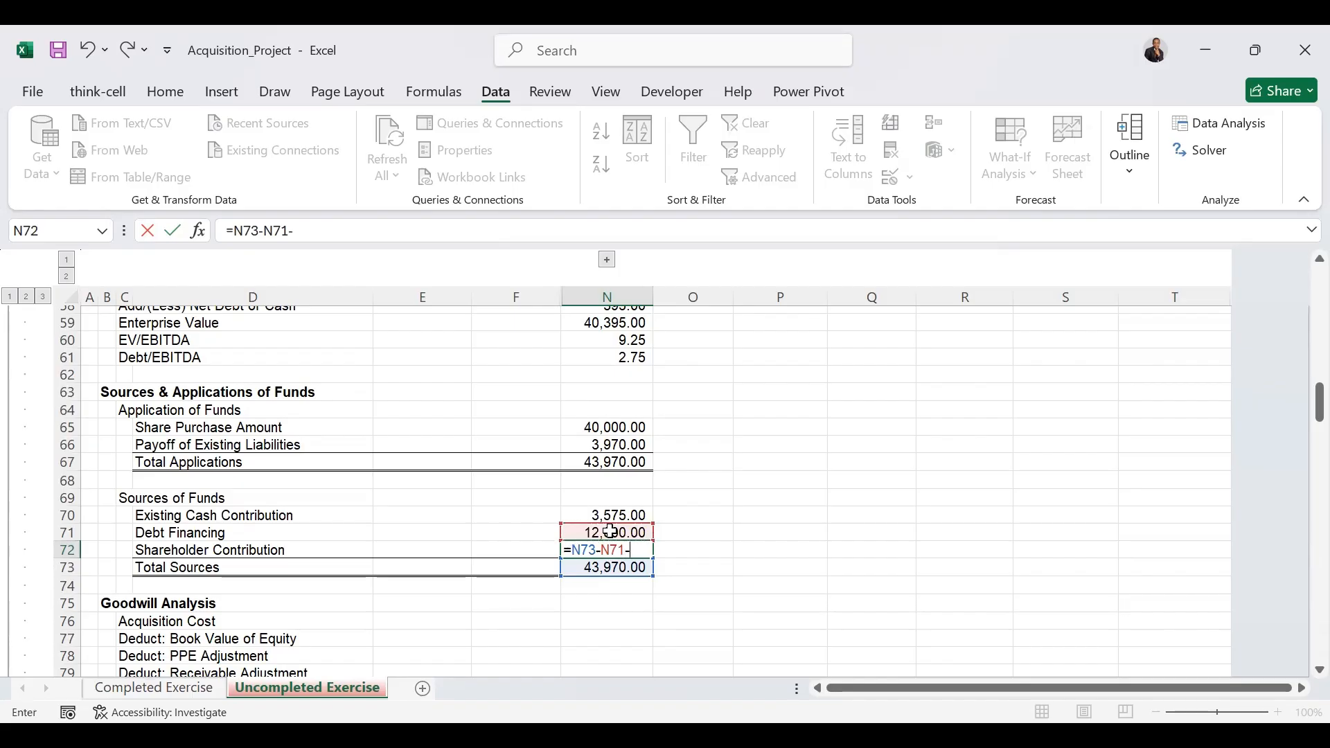
pyautogui.click(614, 514)
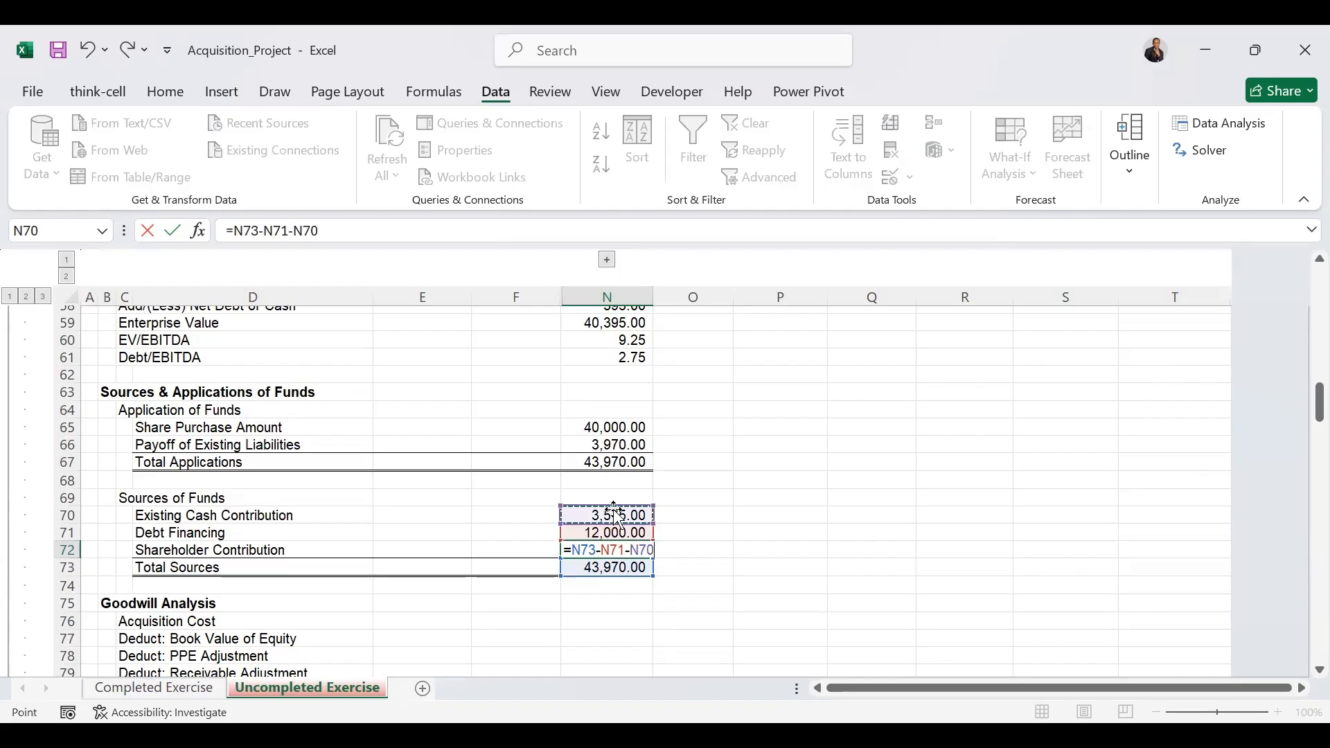
pyautogui.hotkey('ctrl', 'Return')
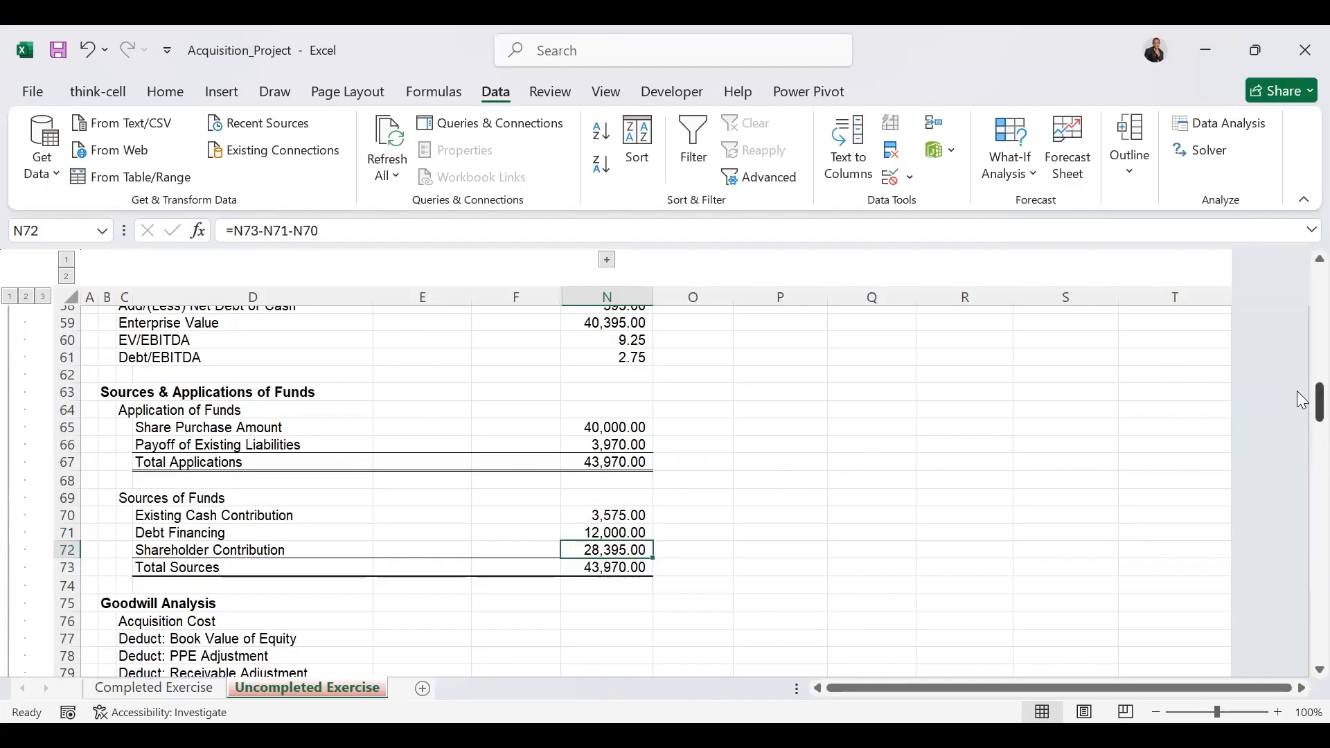
# Link the Acquisition Cost in N76 of the Goodwill Analysis to the Share Purchase Amount with =N65.
pyautogui.moveTo(1312, 400); pyautogui.dragTo(1301, 424)
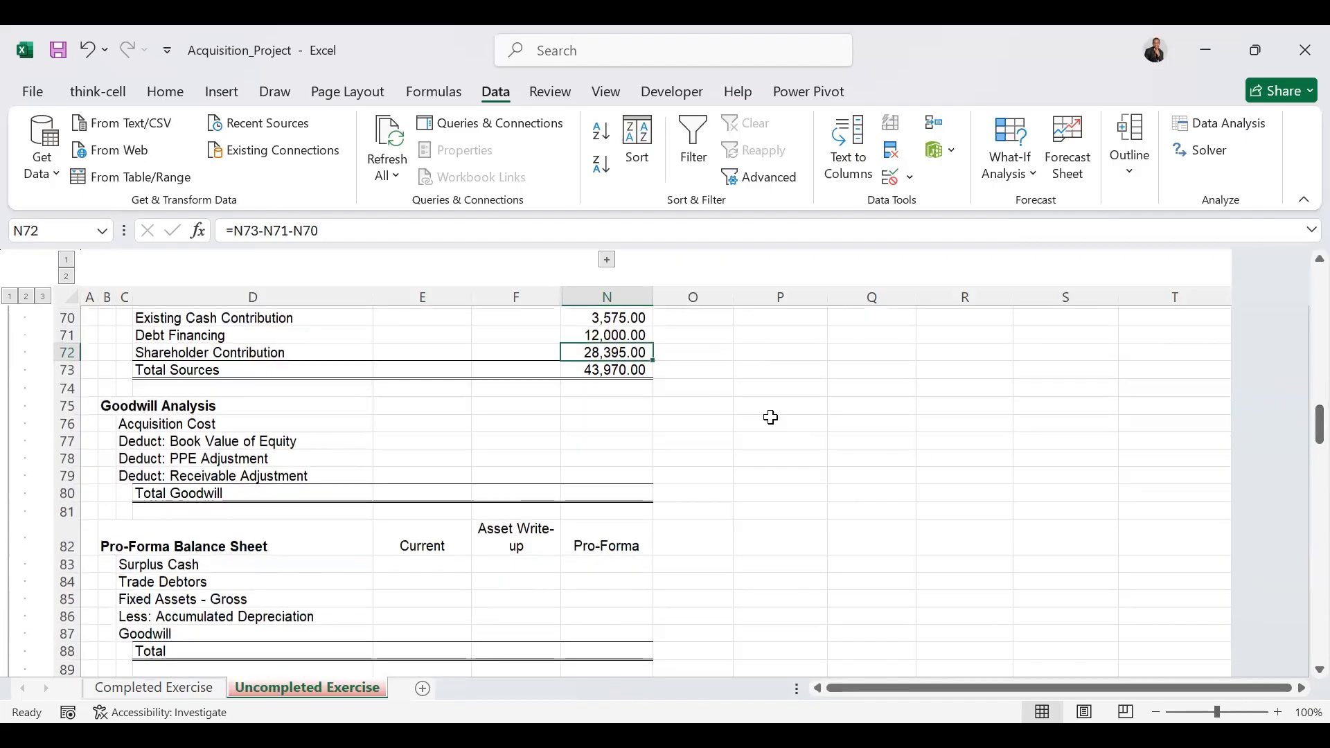
pyautogui.click(619, 422)
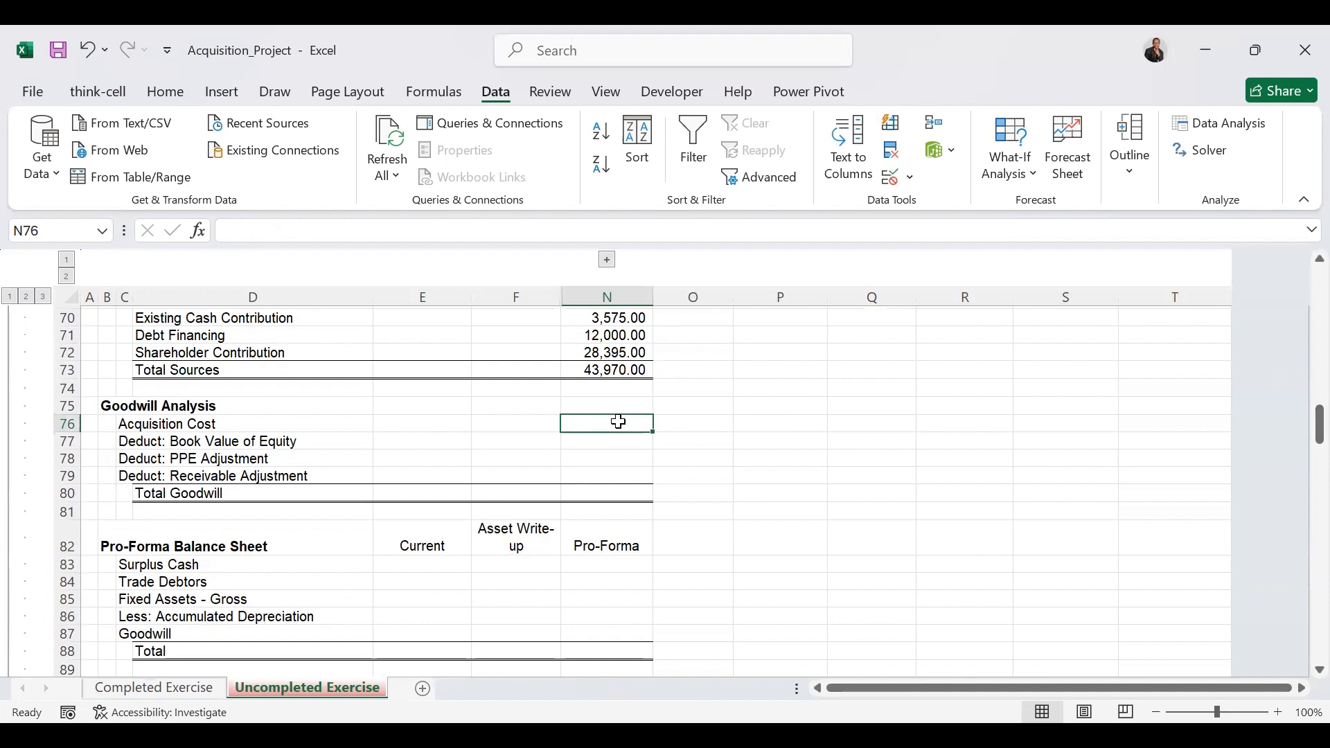
pyautogui.write('=')
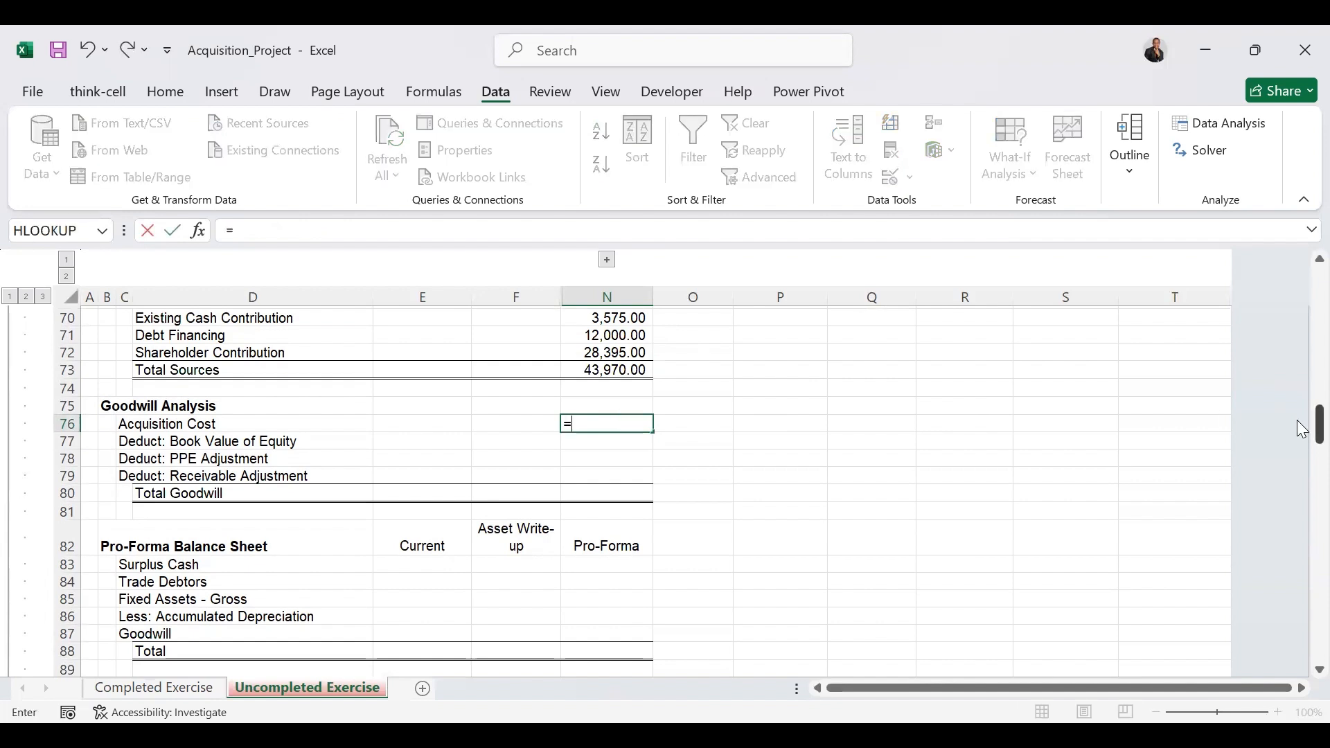
pyautogui.moveTo(1302, 424); pyautogui.dragTo(1301, 412)
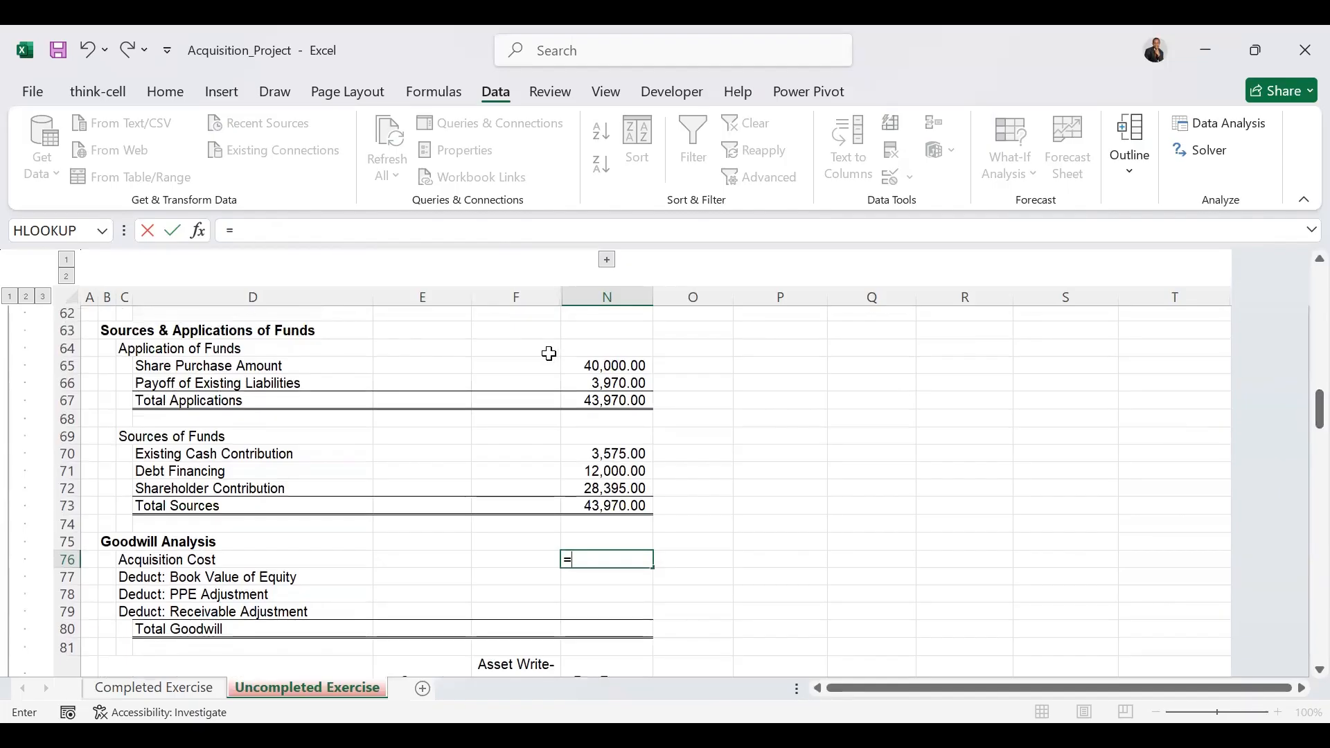
pyautogui.click(599, 365)
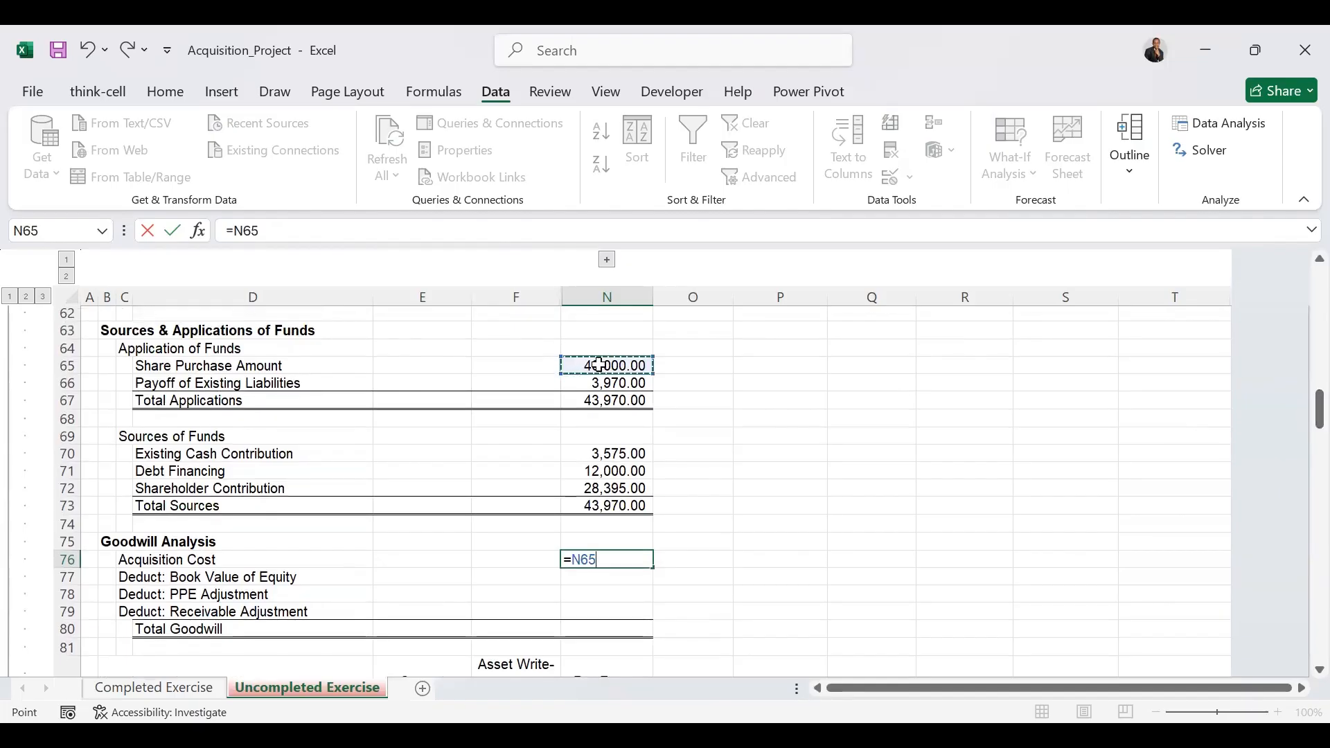
pyautogui.hotkey('ctrl', 'Return')
# Deduct the Book Value of Equity in N77 by referencing the Initial Balance Sheet's Shareholders' Equity as a negative, using =-N49.
pyautogui.click(603, 577)
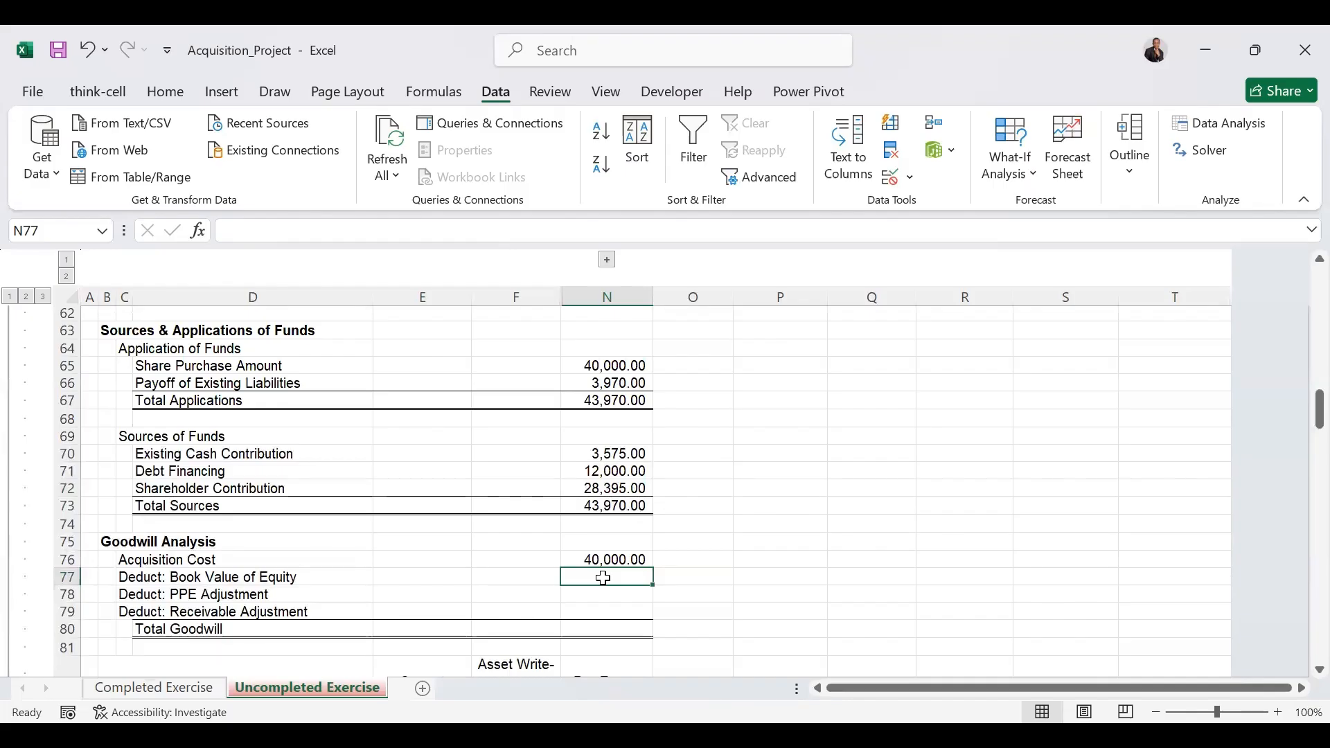
pyautogui.write('=-')
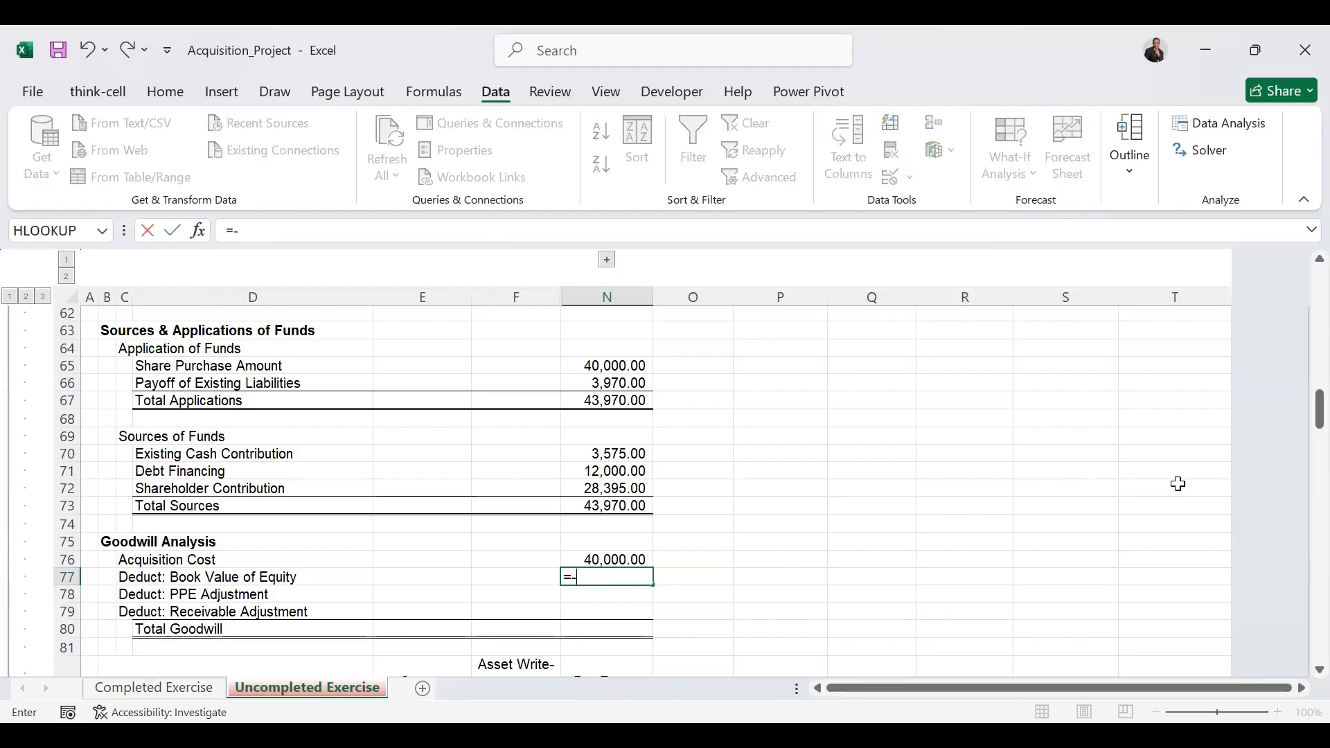
pyautogui.moveTo(1315, 421); pyautogui.dragTo(1300, 383)
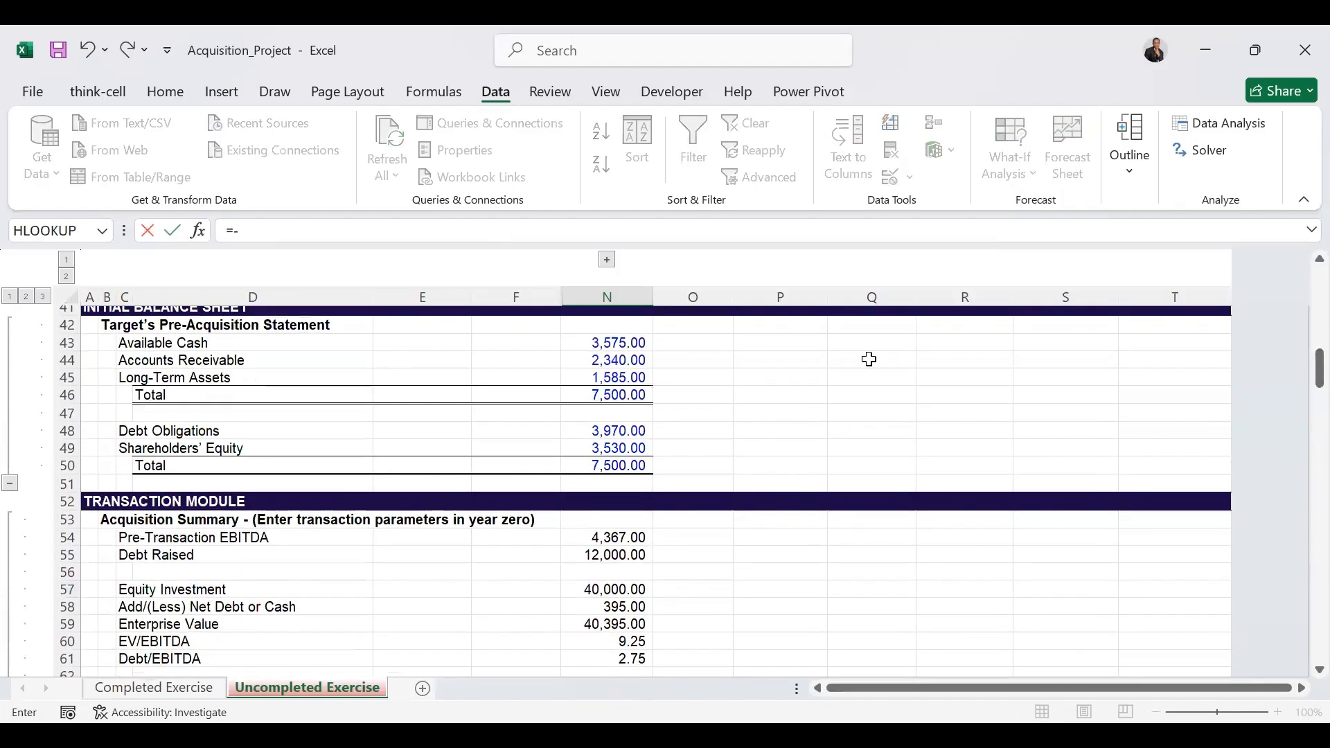
pyautogui.click(634, 446)
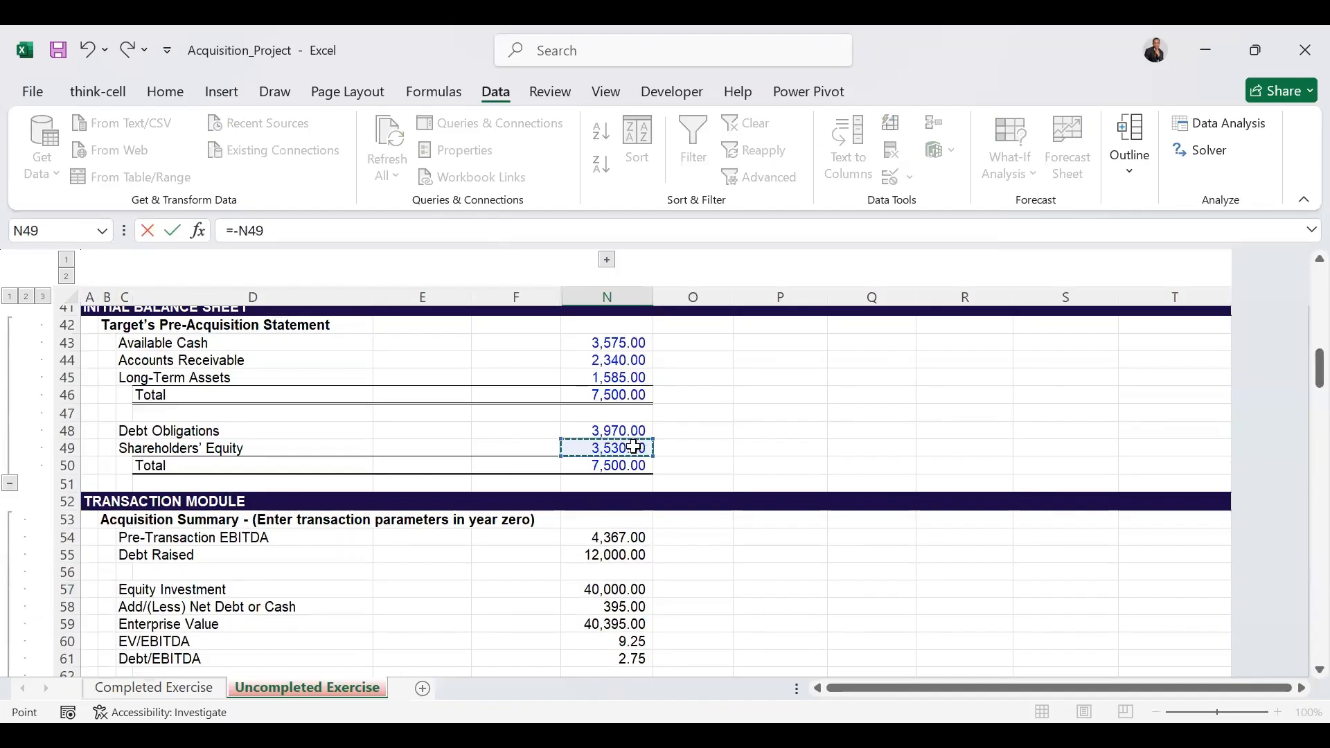
pyautogui.hotkey('ctrl', 'Return')
# Deduct the PPE and Receivable Adjustments in N78 and N79 with =-N24 and =-N25 from the Accounting Adjustments inputs.
pyautogui.click(612, 597)
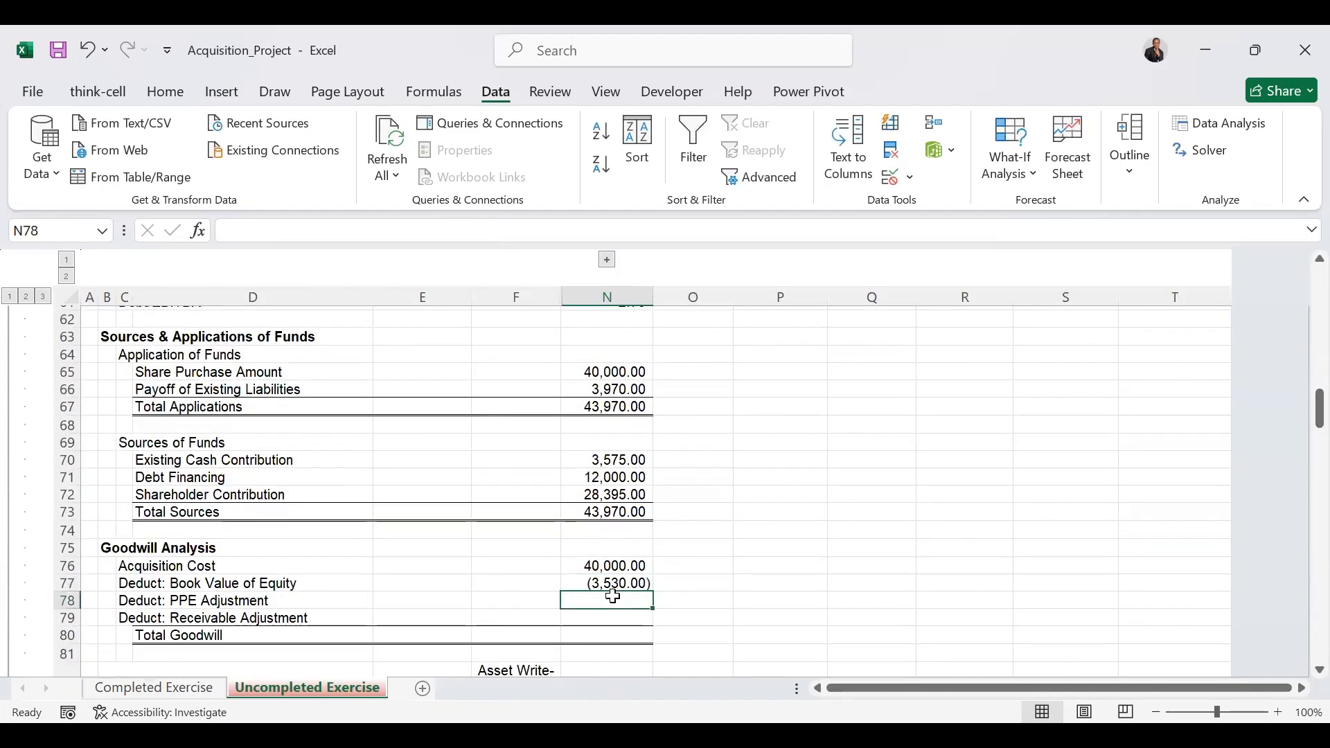
pyautogui.write('=')
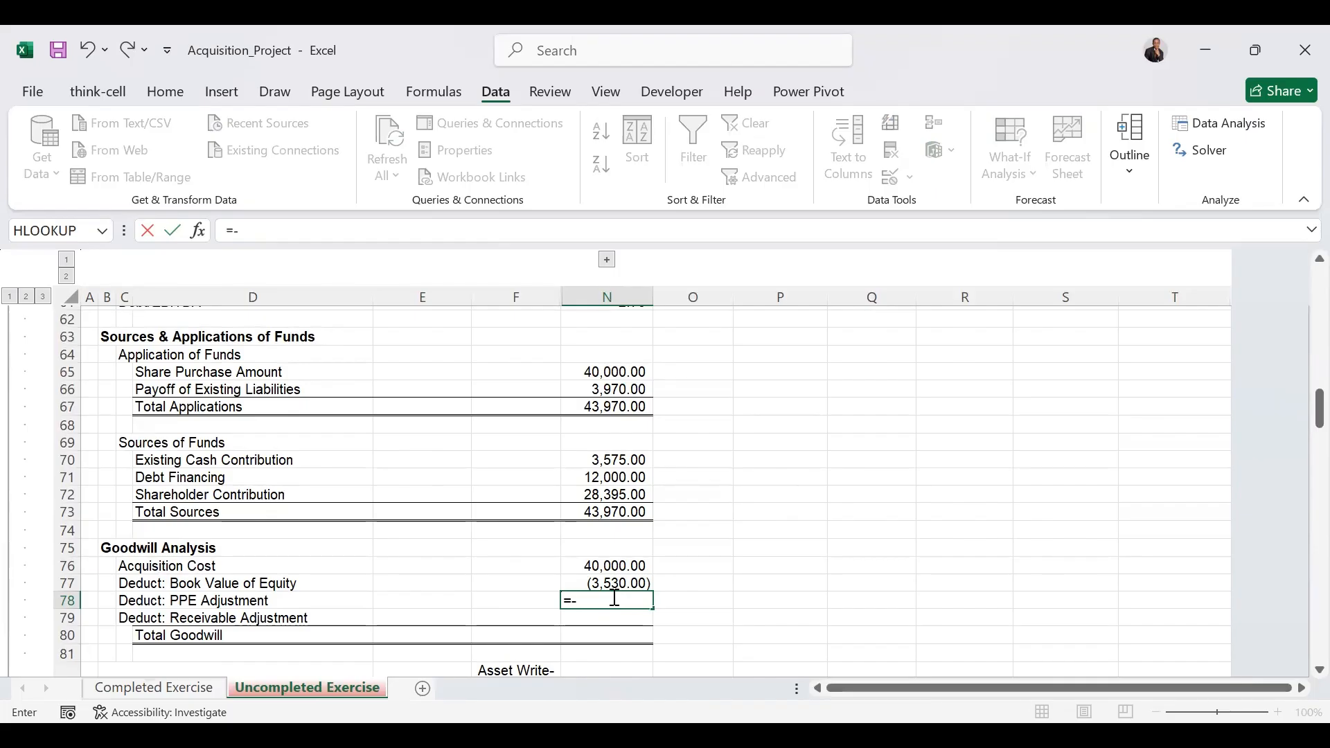
pyautogui.write('-')
pyautogui.scroll(14, 615, 597)
pyautogui.click(620, 378)
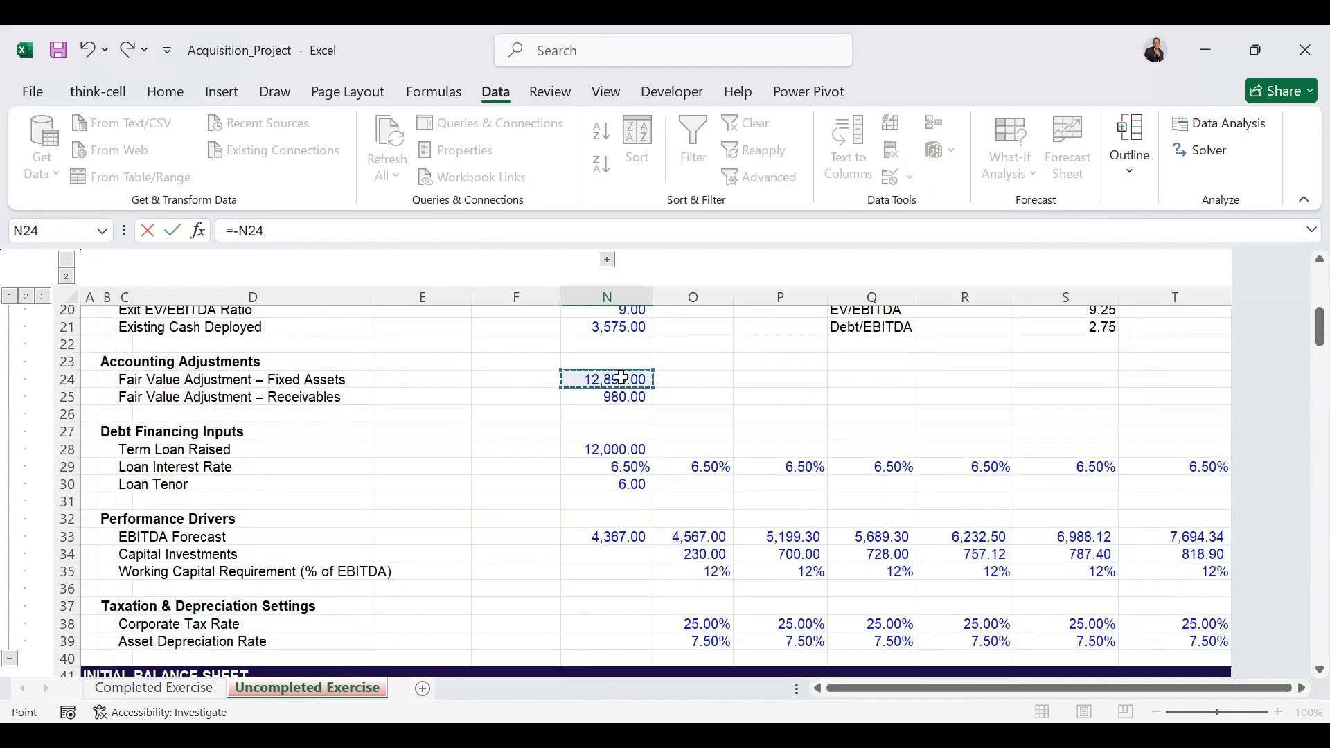
pyautogui.hotkey('ctrl', 'Return')
pyautogui.scroll(-2, 1301, 425)
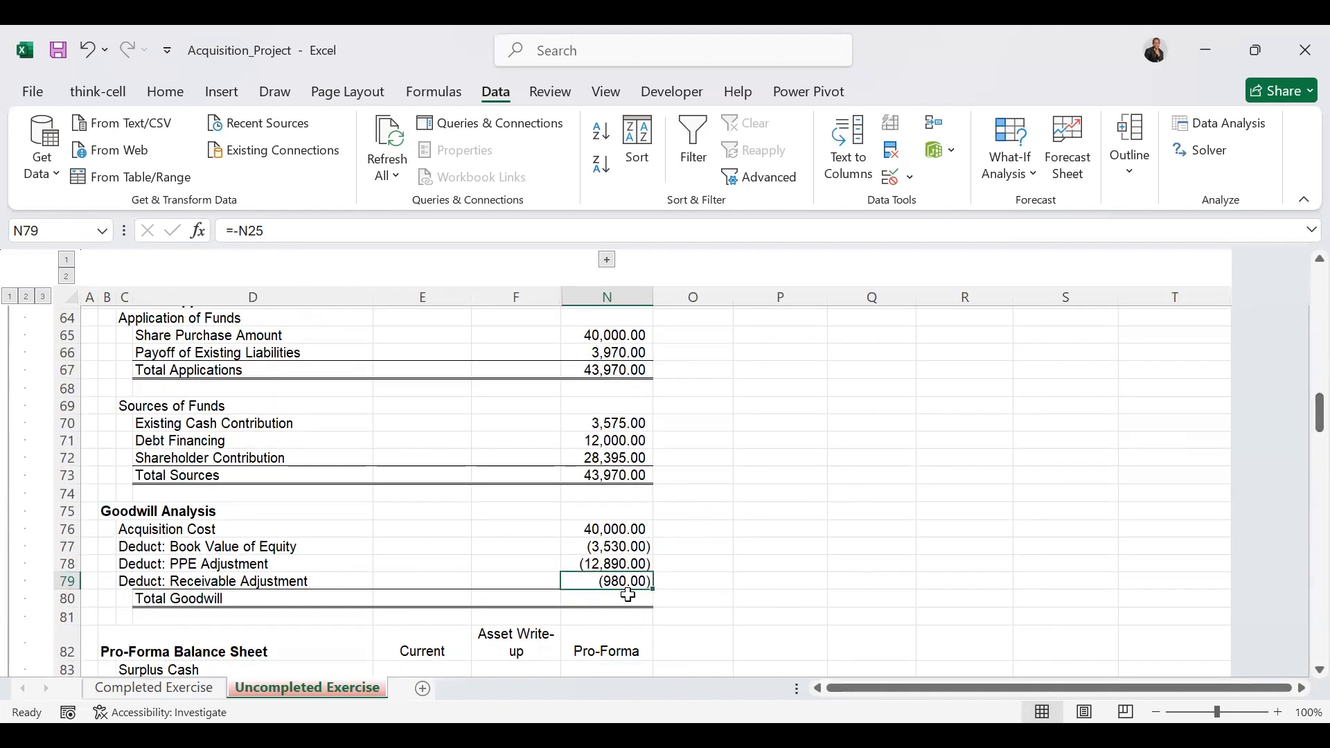
# Calculate Total Goodwill in N80 with =SUM(N76:N79).
pyautogui.click(627, 595)
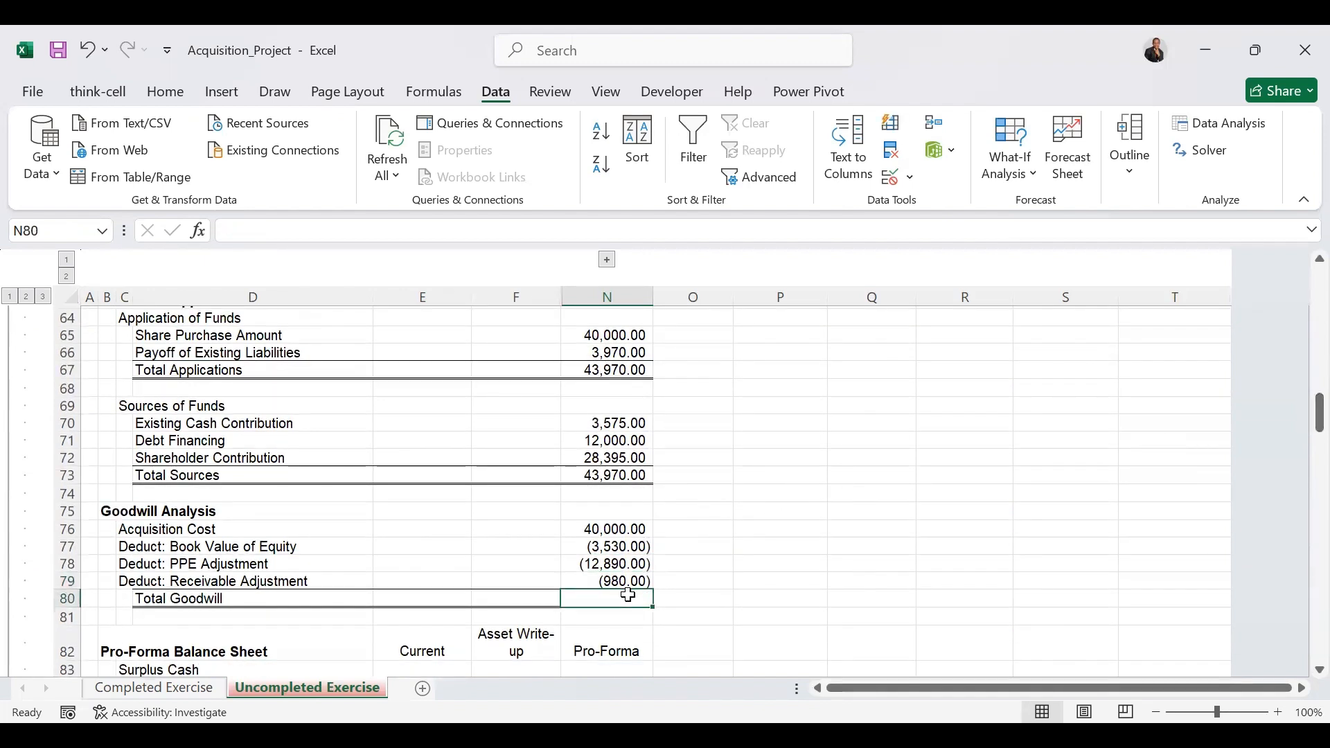
pyautogui.doubleClick(628, 595)
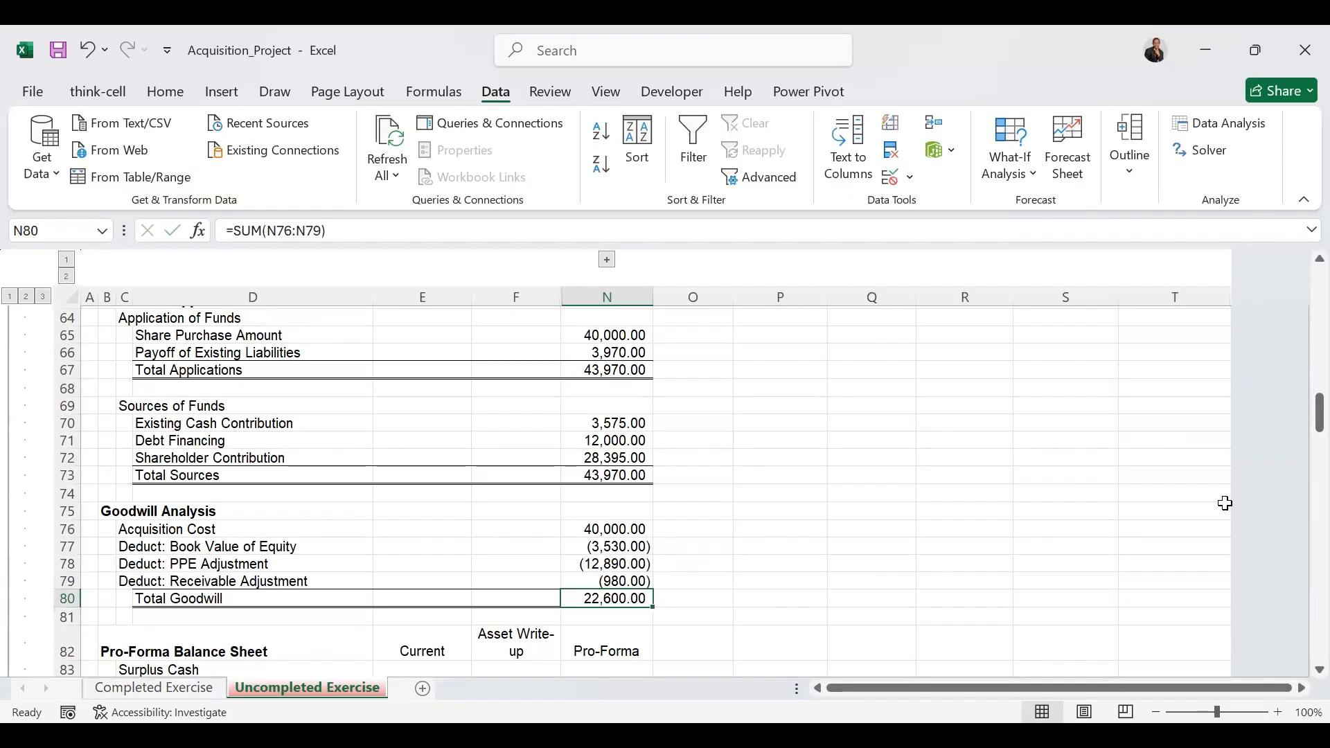
# Expand the grouped columns G to M to show all adjustment columns of the Pro-Forma Balance Sheet.
pyautogui.moveTo(1319, 415); pyautogui.dragTo(1301, 452)
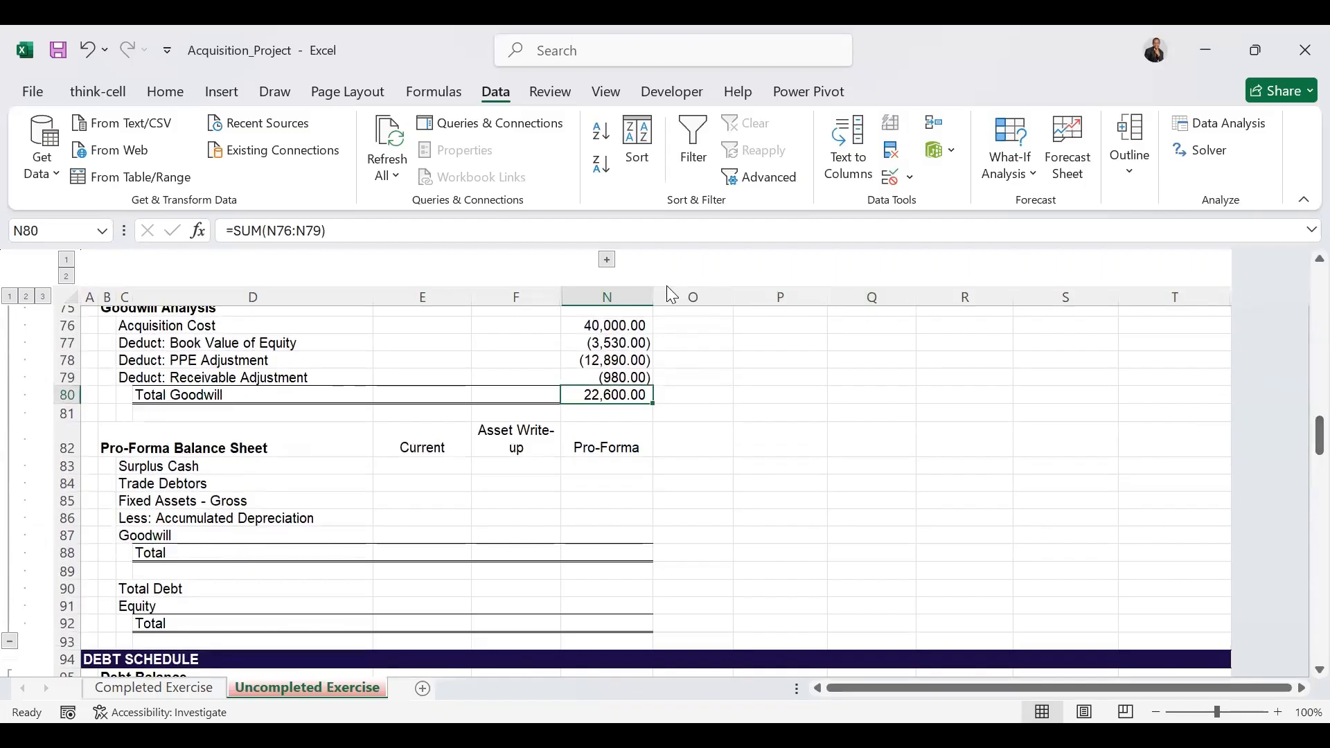
pyautogui.click(606, 261)
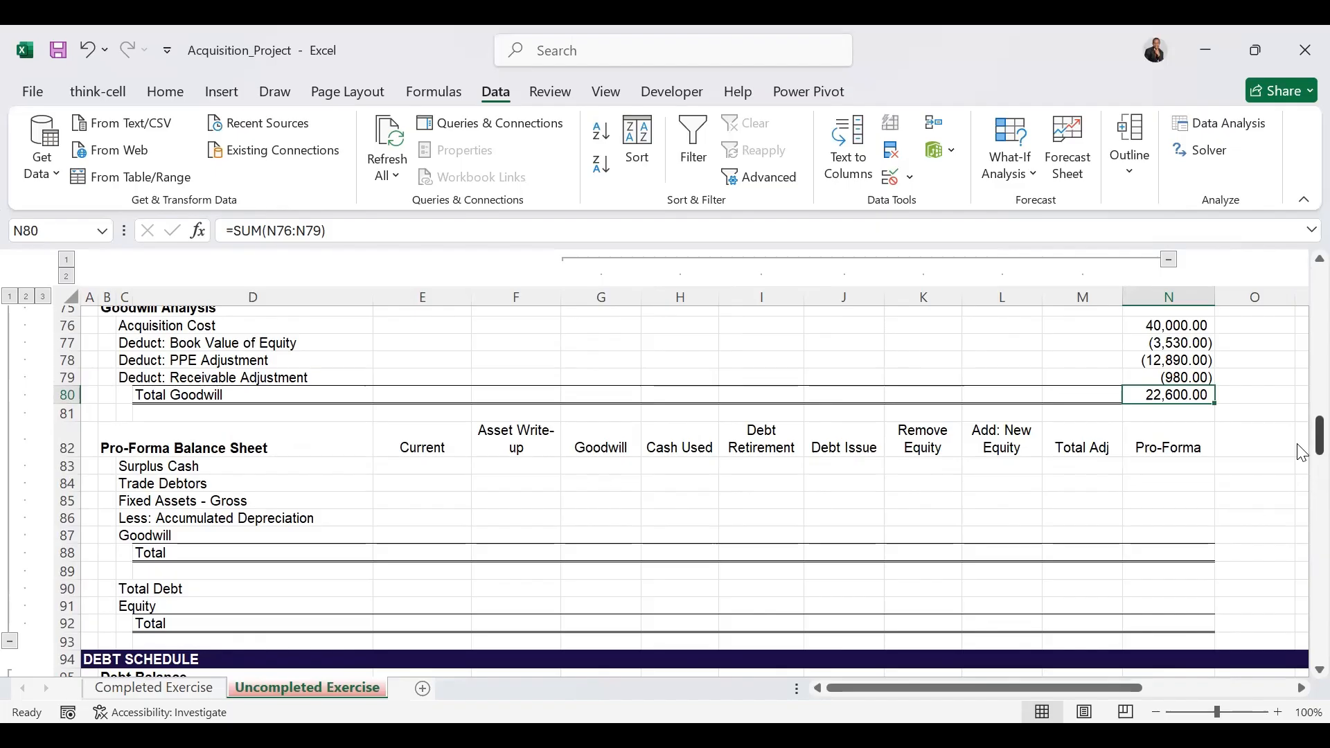
pyautogui.moveTo(1301, 451)
pyautogui.mouseDown()
pyautogui.moveTo(1301, 375)
pyautogui.moveTo(1302, 464)
pyautogui.mouseUp()
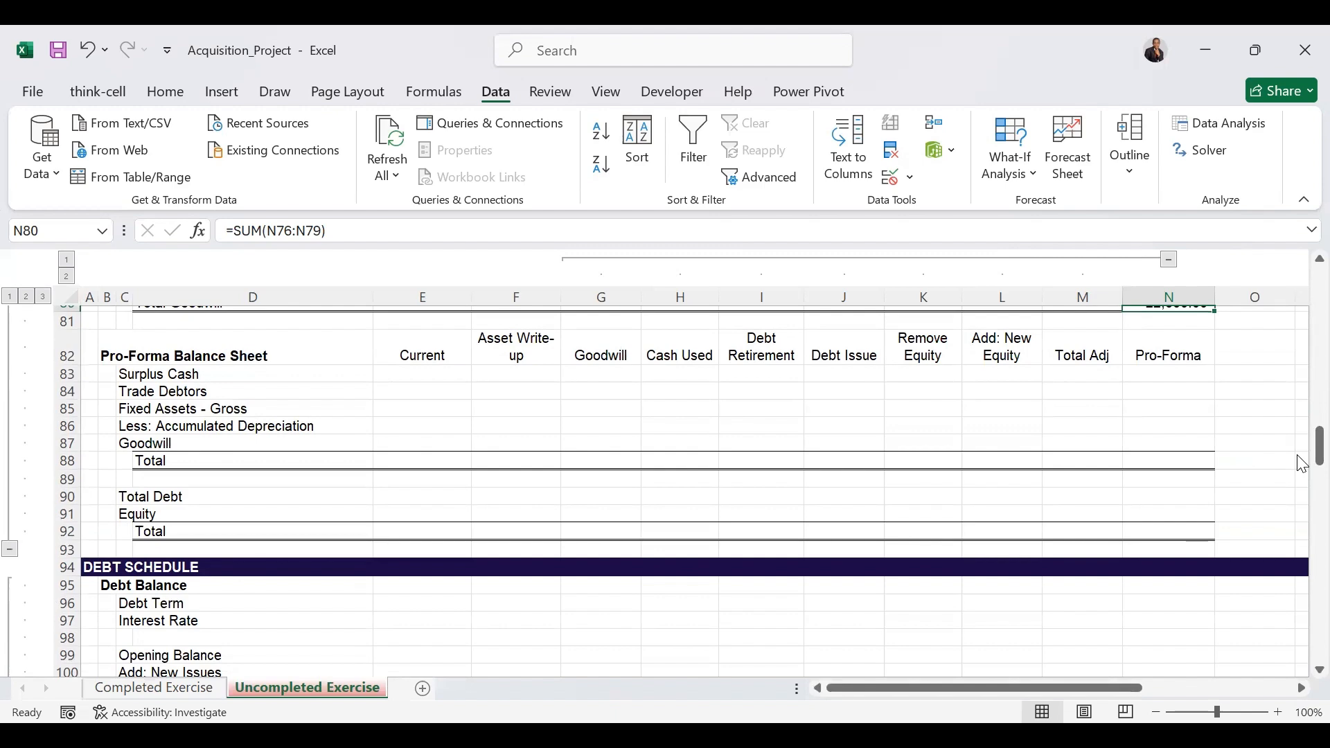
# Link the Current value of Surplus Cash in E83 to the Existing Cash Contribution in N70.
pyautogui.click(435, 372)
pyautogui.write('=')
pyautogui.moveTo(1319, 466); pyautogui.dragTo(1301, 416)
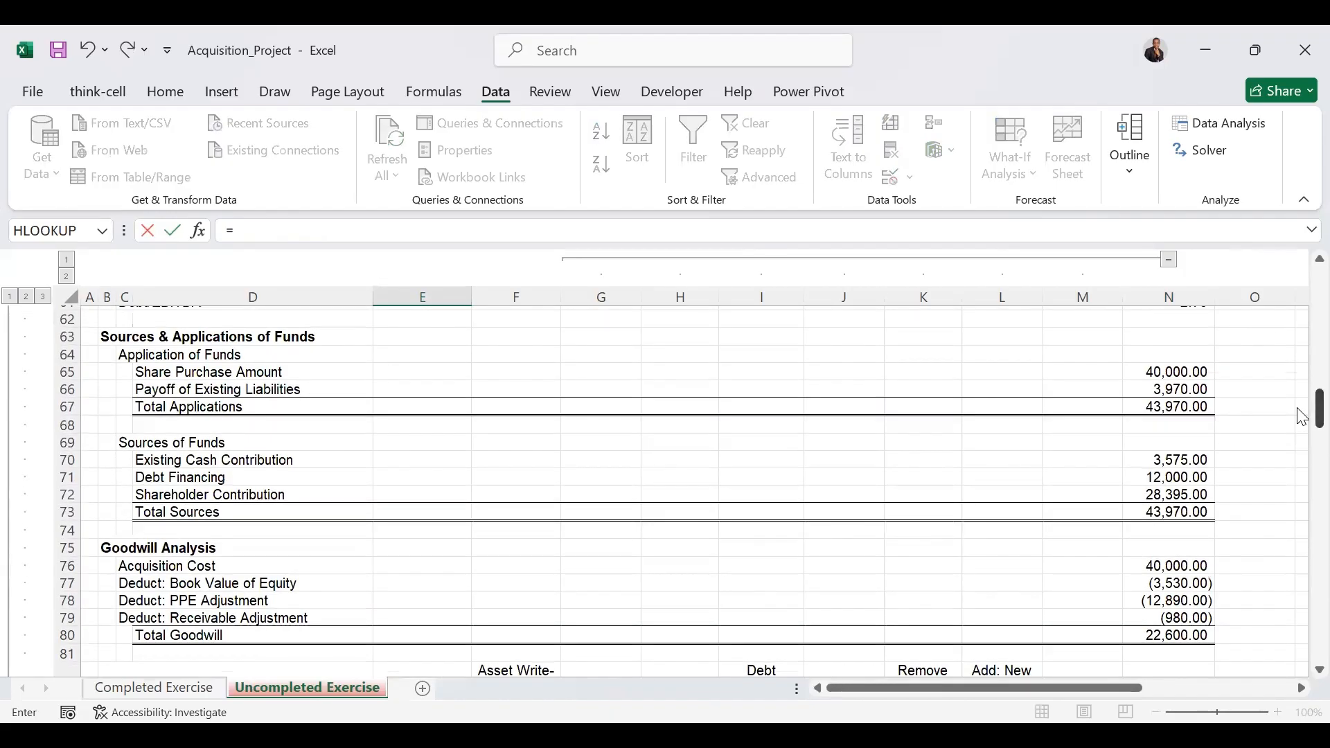
pyautogui.click(1171, 458)
pyautogui.hotkey('ctrl', 'Return')
# Link the Current value of Trade Debtors in E84 to Accounts Receivable in the Initial Balance Sheet with =N44.
pyautogui.click(400, 494)
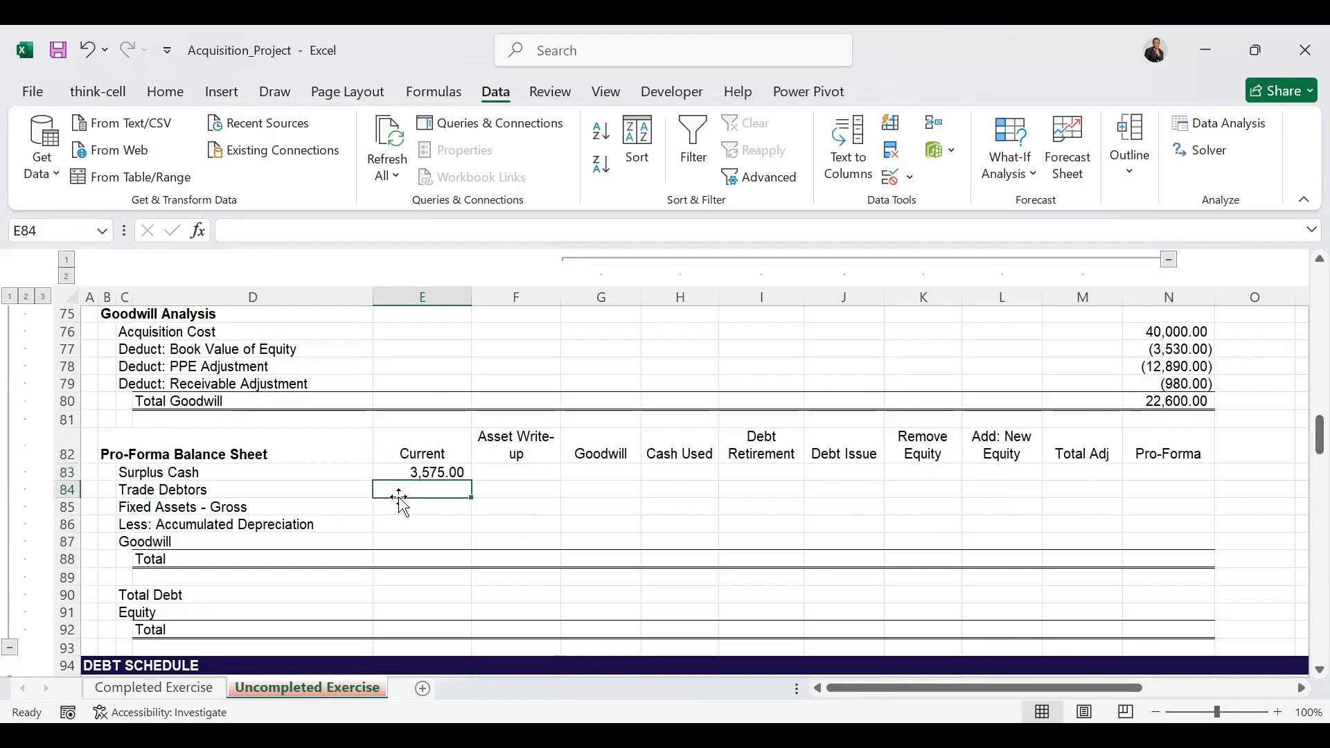
pyautogui.write('=')
pyautogui.scroll(12, 400, 494)
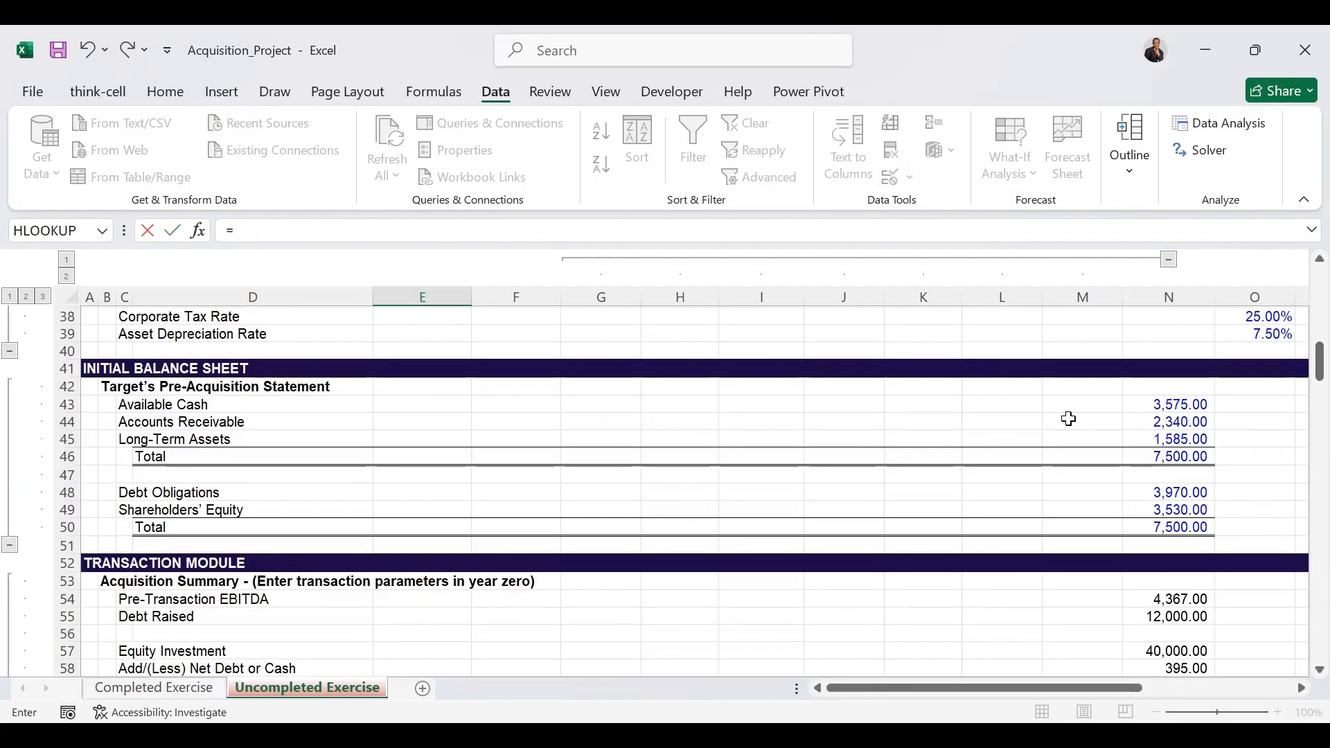
pyautogui.click(1173, 422)
pyautogui.hotkey('ctrl', 'Return')
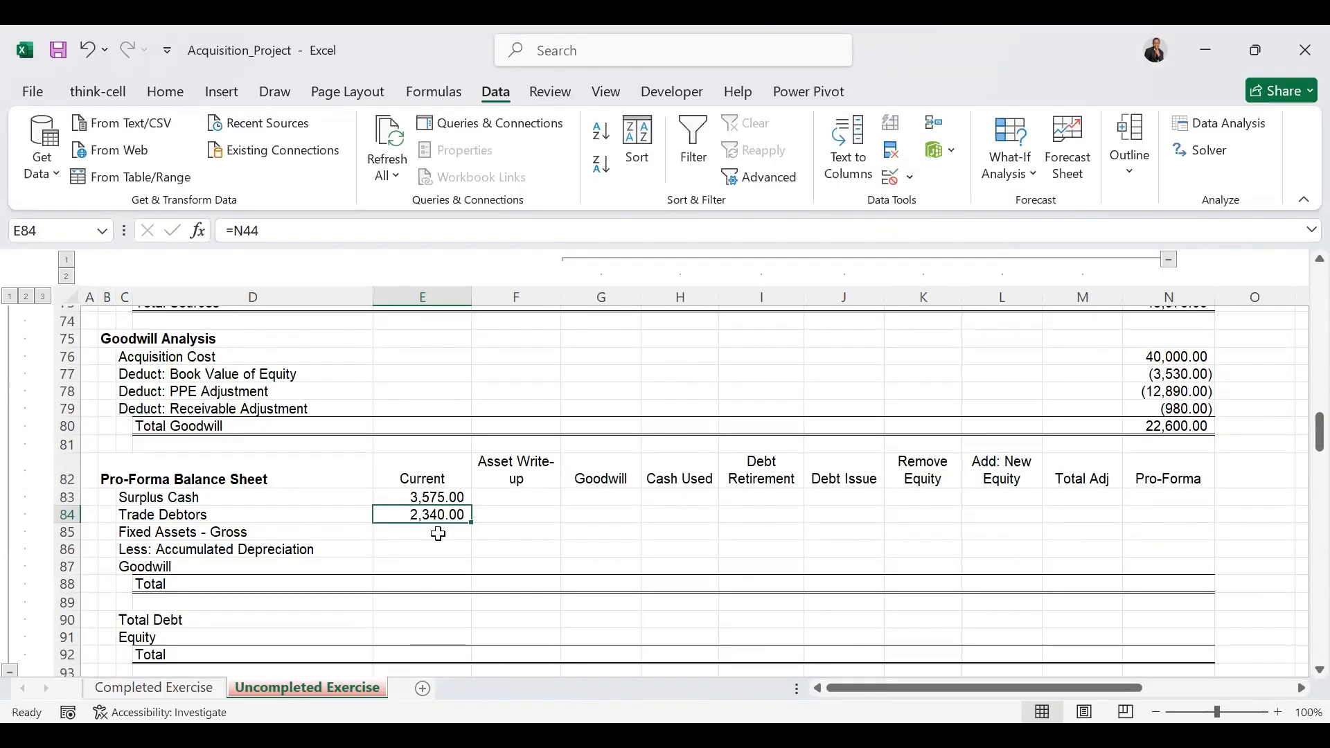
# Link the Current value of Fixed Assets - Gross in E85 to Long-Term Assets in the Initial Balance Sheet with =N45.
pyautogui.click(437, 533)
pyautogui.write('=')
pyautogui.scroll(11, 437, 533)
pyautogui.click(1193, 372)
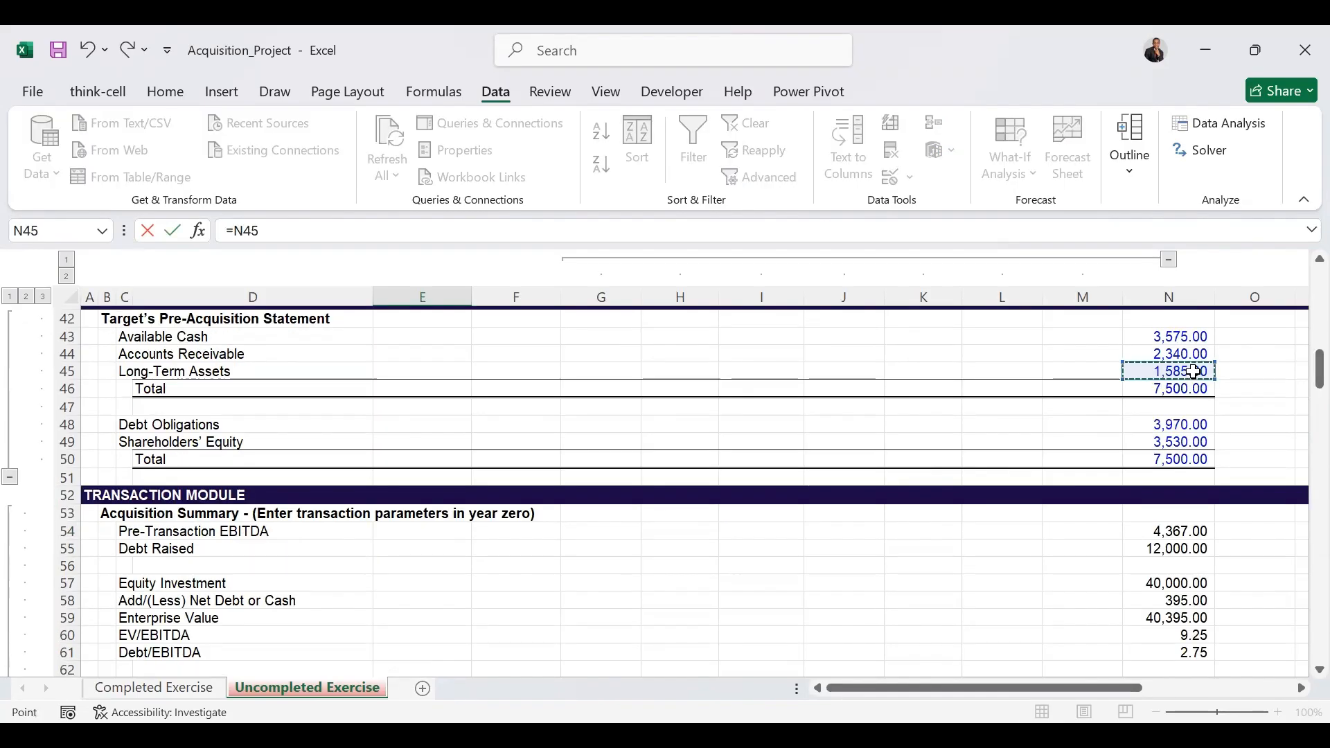
pyautogui.hotkey('ctrl', 'Return')
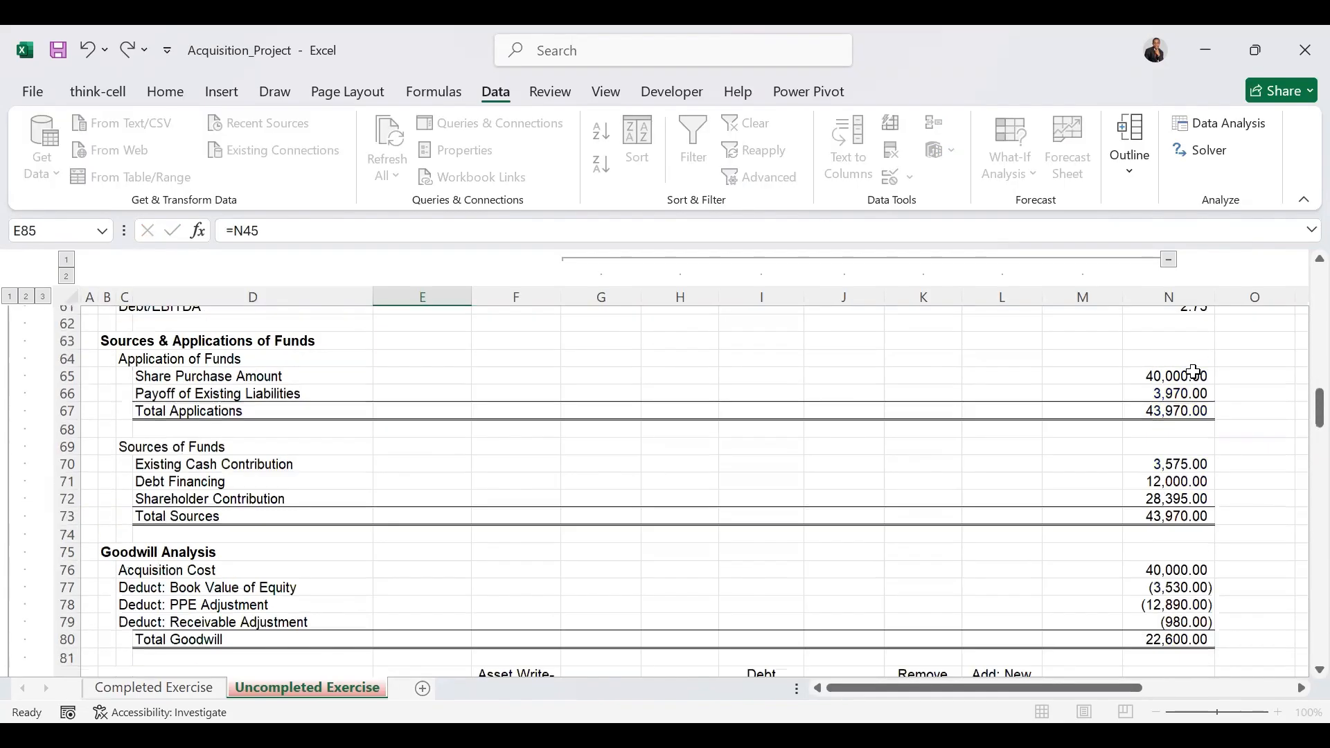
# Enter the Cash Used adjustment for Surplus Cash in H83 as the negative Existing Cash Contribution, using =-N70.
pyautogui.scroll(-2, 1193, 371)
pyautogui.scroll(-2, 985, 519)
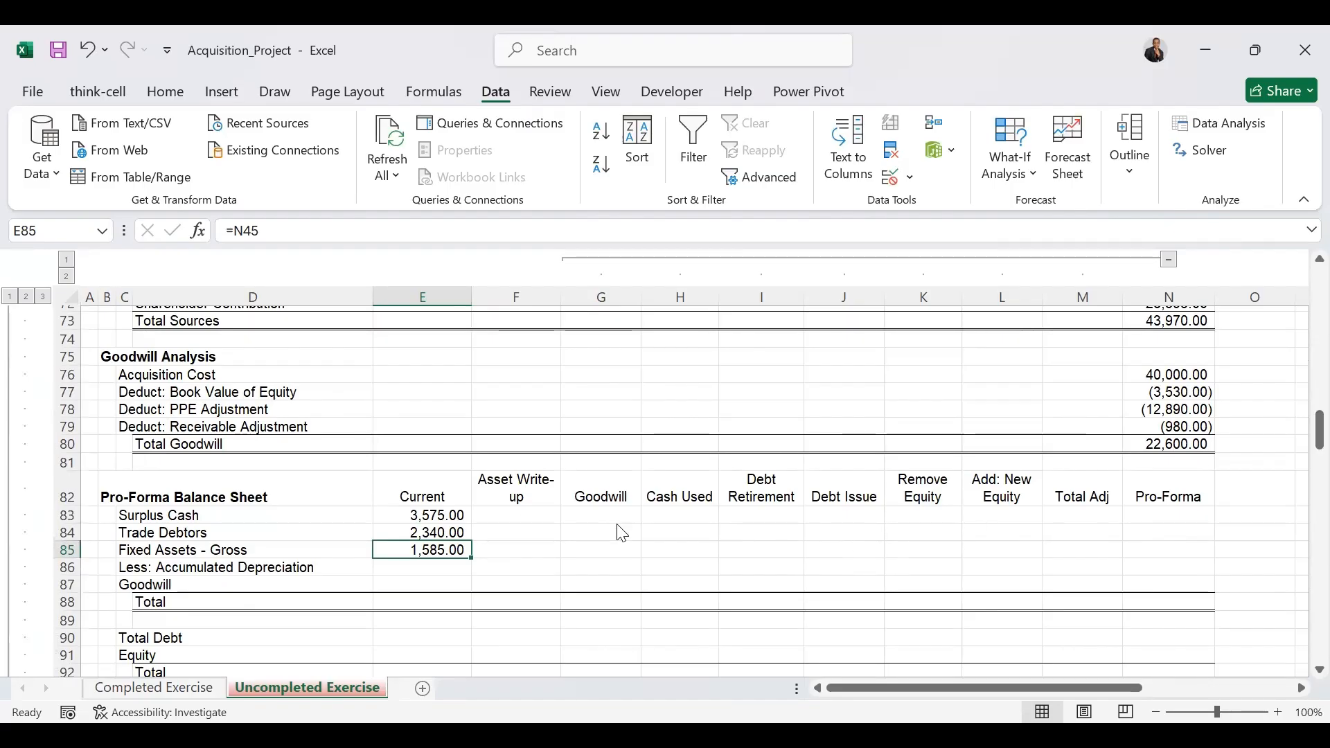
pyautogui.click(681, 519)
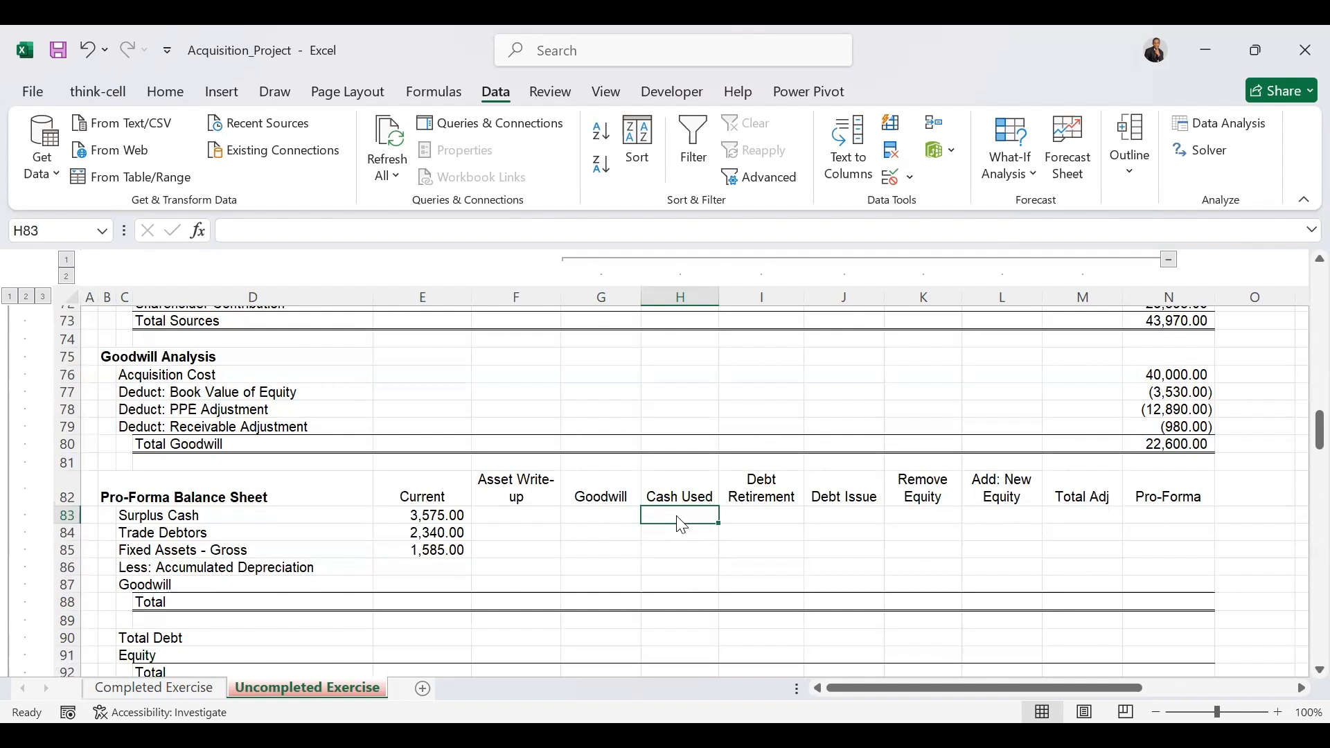
pyautogui.write('=-')
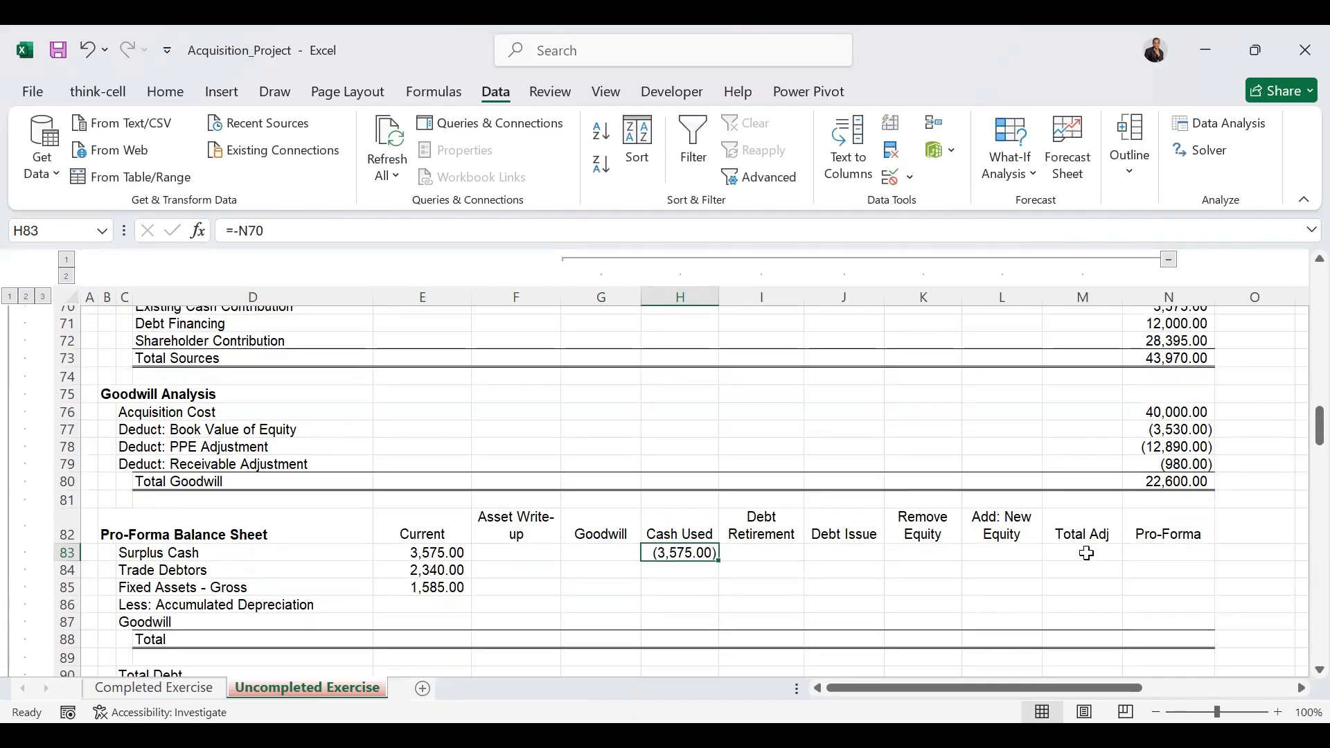
# Calculate the Total Adj for Surplus Cash in M83 as the SUM of its adjustment columns F83 to L83.
pyautogui.click(1086, 553)
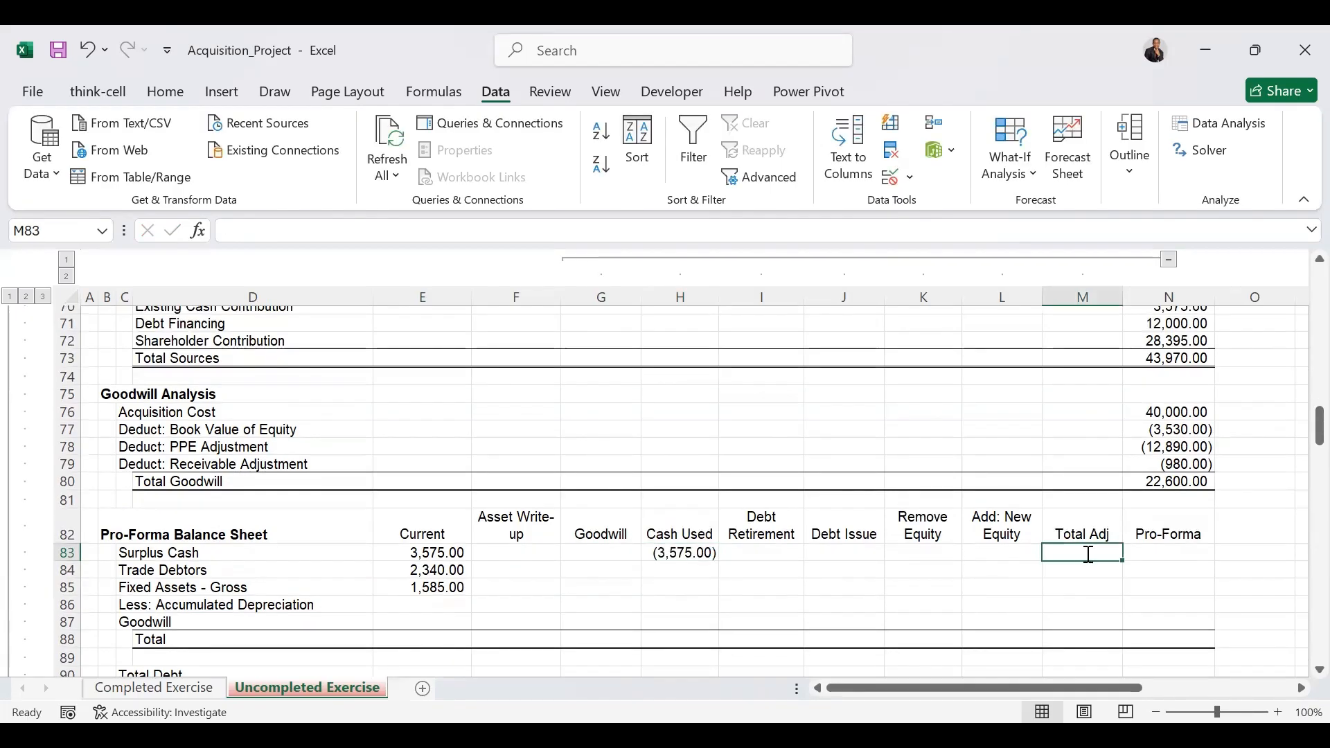
pyautogui.write('=')
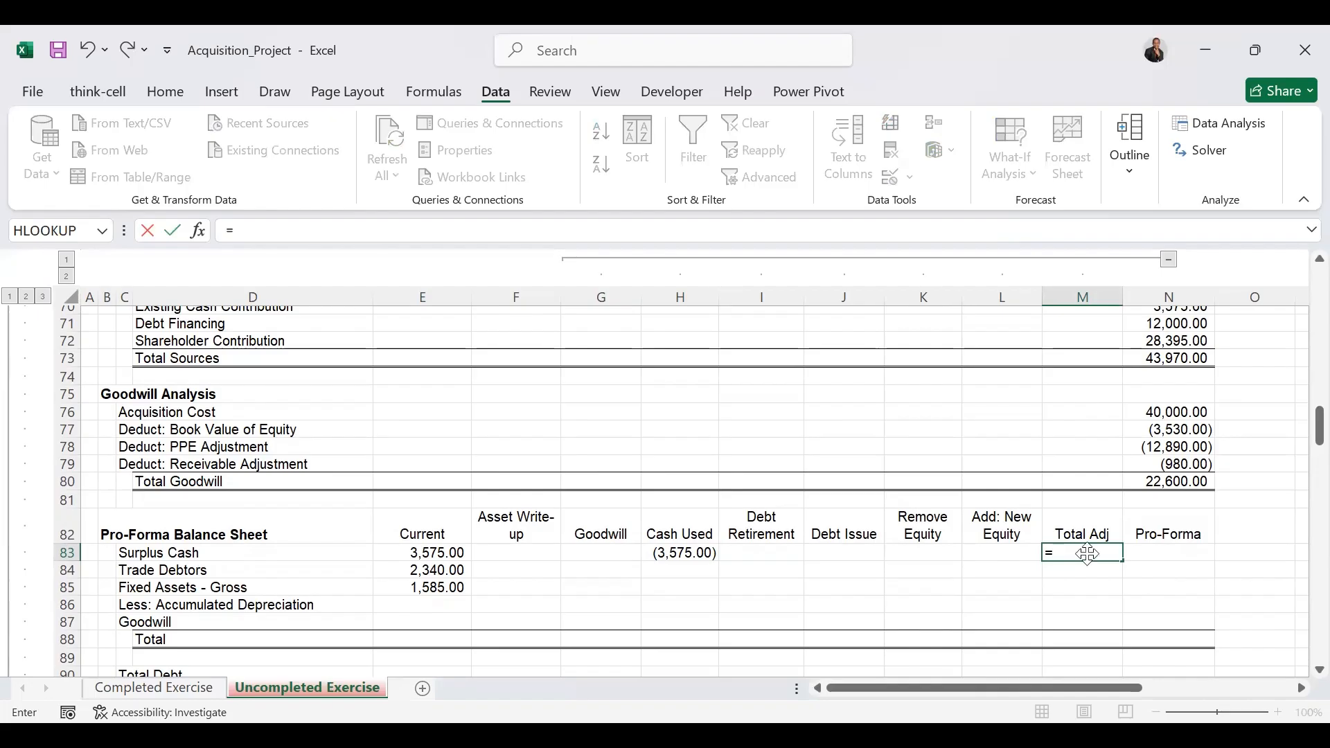
pyautogui.write('SUM(')
pyautogui.moveTo(510, 553); pyautogui.dragTo(1002, 552)
pyautogui.press('Return')
# Calculate the Pro-Forma Surplus Cash in N83 with =E83+M83 and fill the formula through the Goodwill row to N87.
pyautogui.write('=')
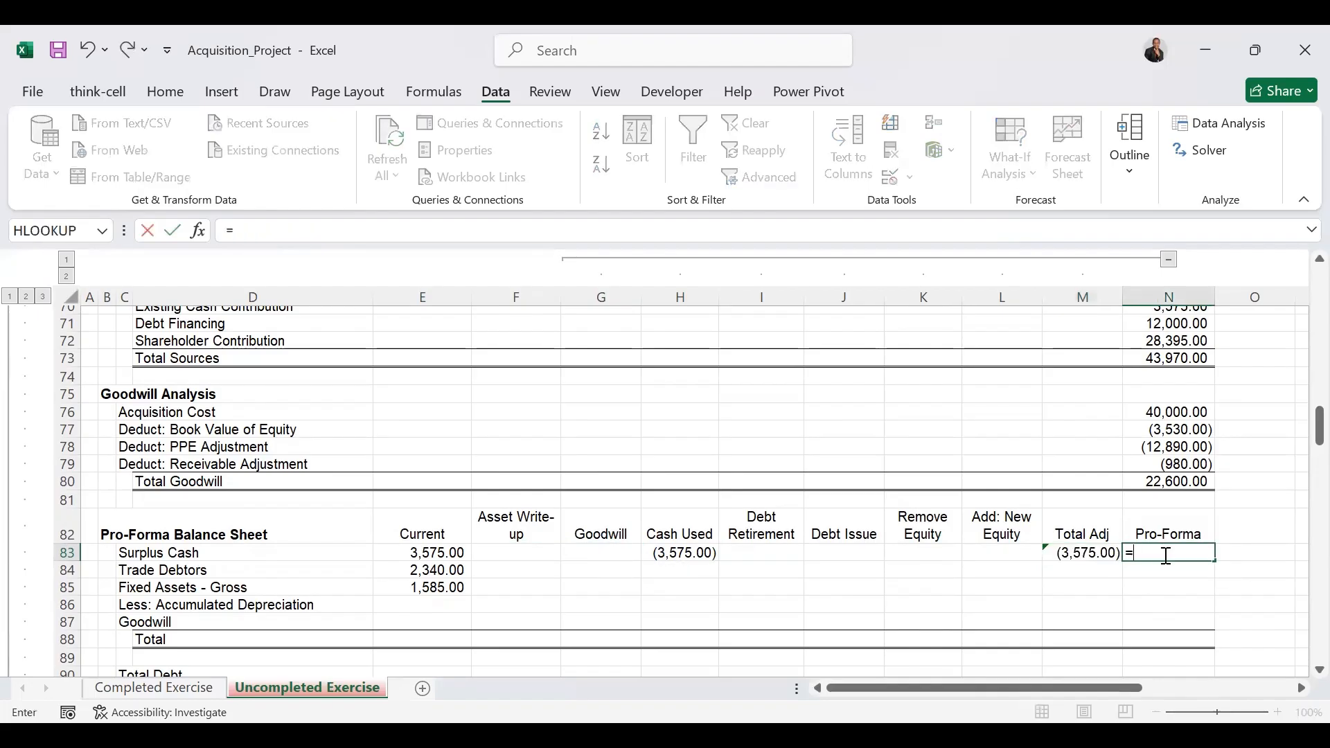
pyautogui.click(442, 552)
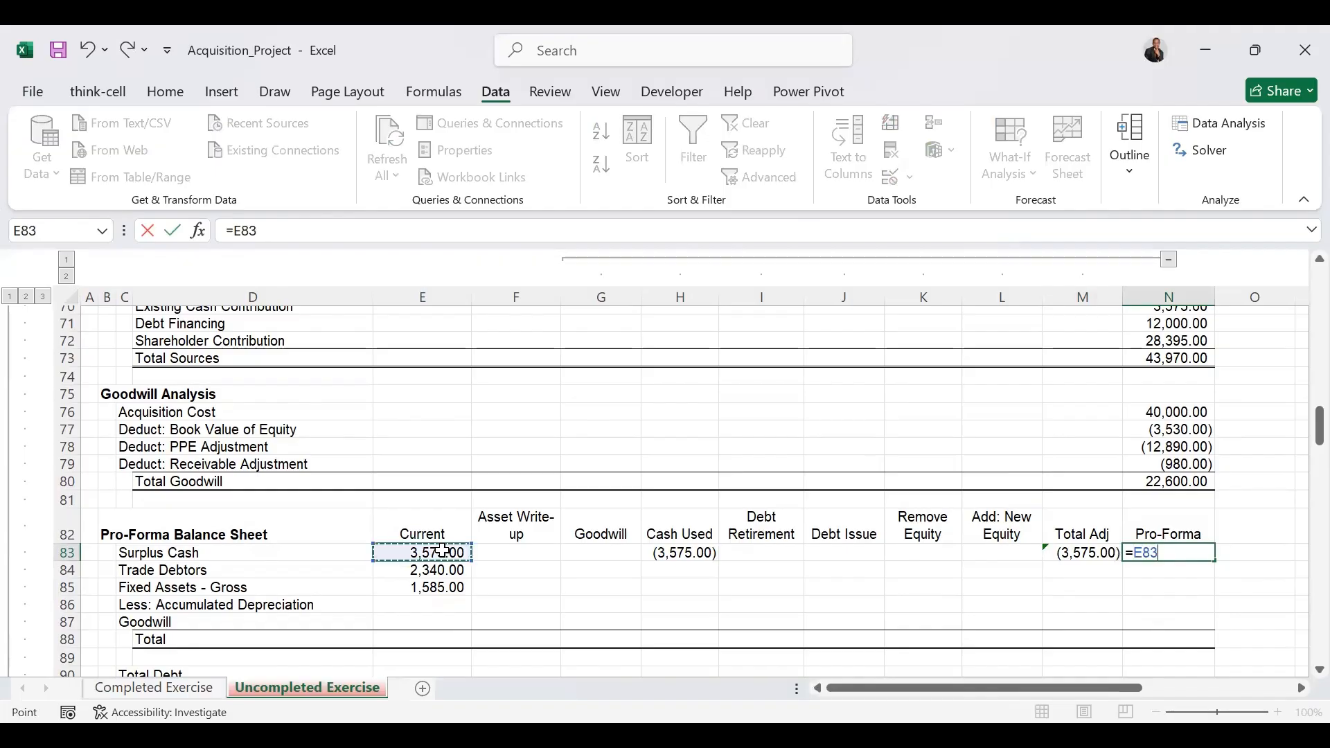
pyautogui.write('+')
pyautogui.click(1085, 554)
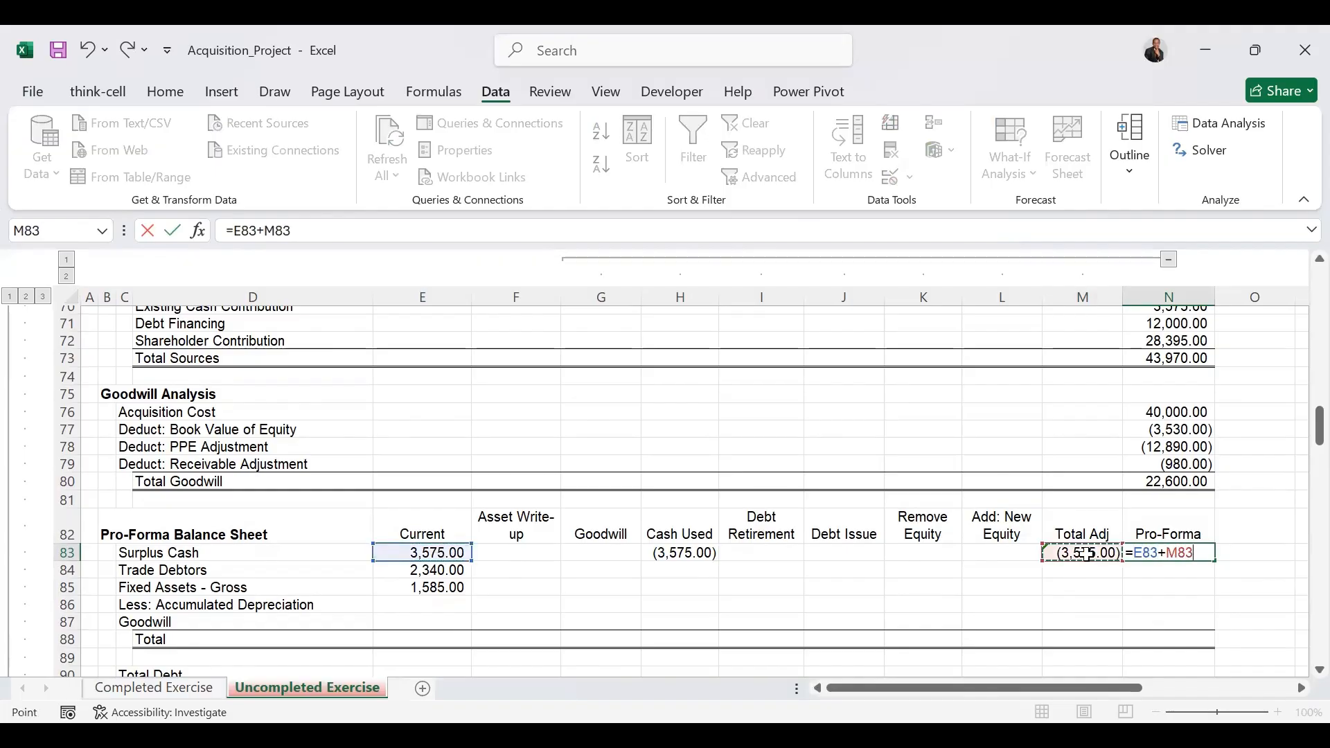
pyautogui.hotkey('ctrl', 'Return')
pyautogui.moveTo(1214, 561); pyautogui.dragTo(1208, 624)
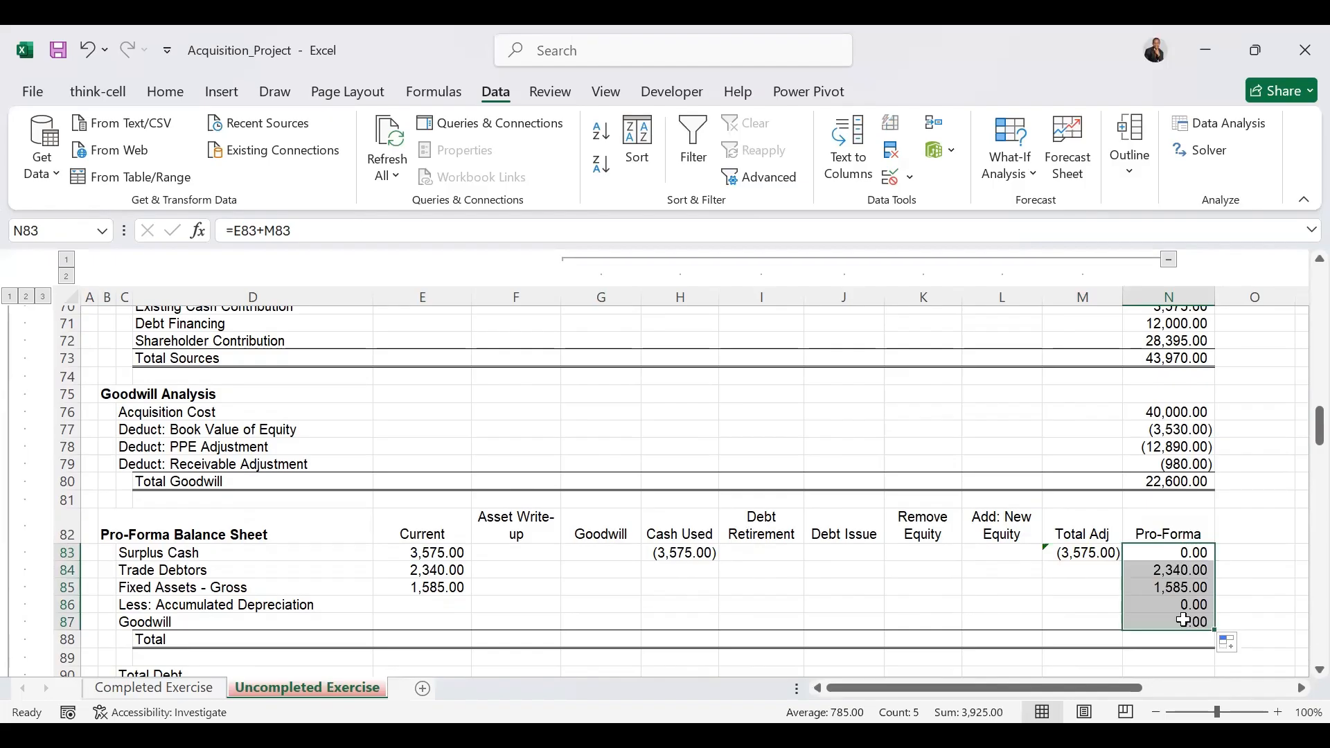
# Link the Trade Debtors Asset Write-up in F84 to Fair Value Adjustment – Receivables in N25, and fill the Total Adj formula from M83 to M87.
pyautogui.click(494, 570)
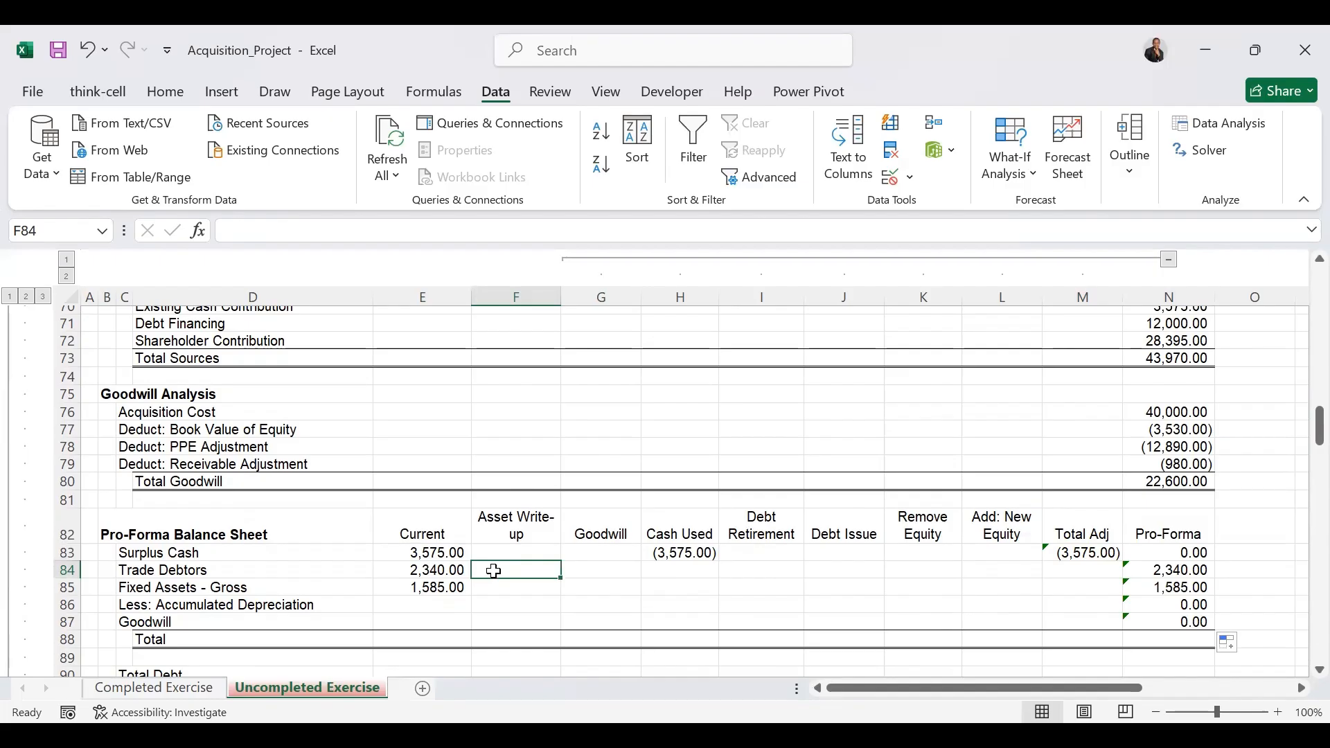
pyautogui.write('=')
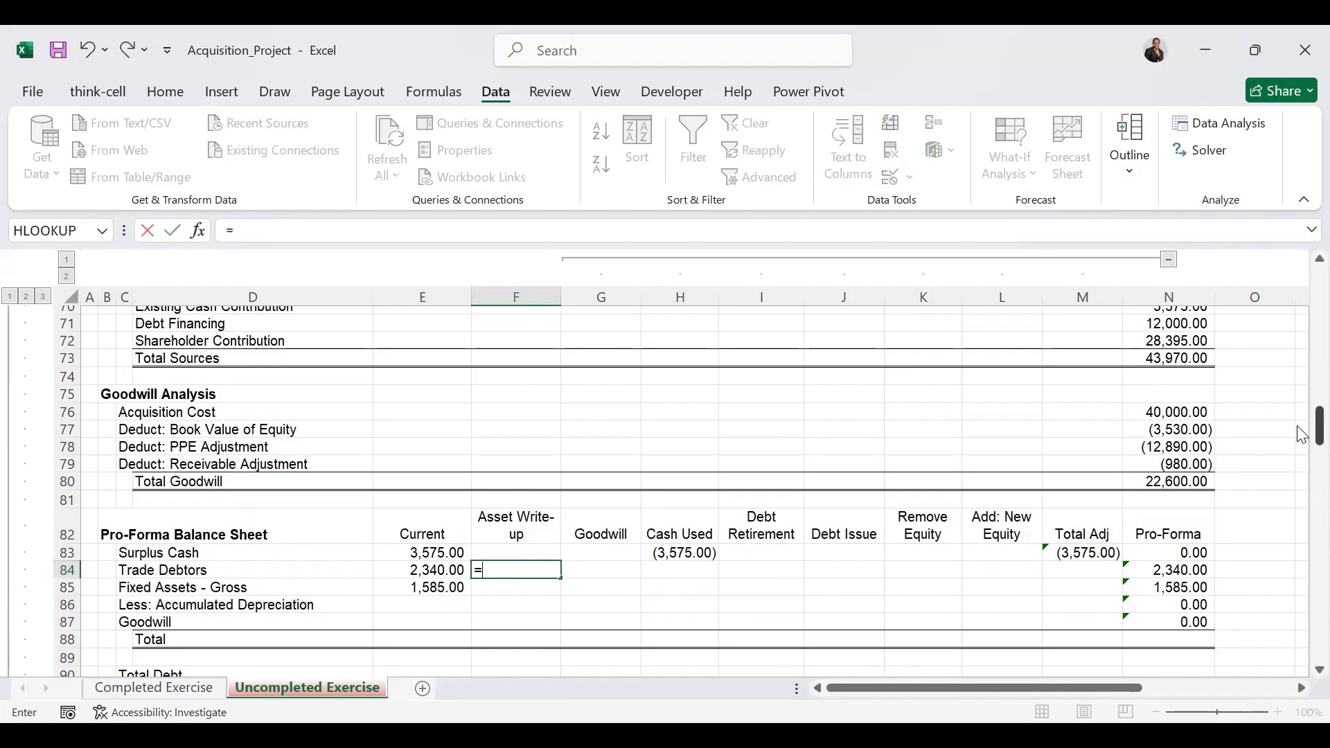
pyautogui.moveTo(1300, 435); pyautogui.dragTo(1300, 335)
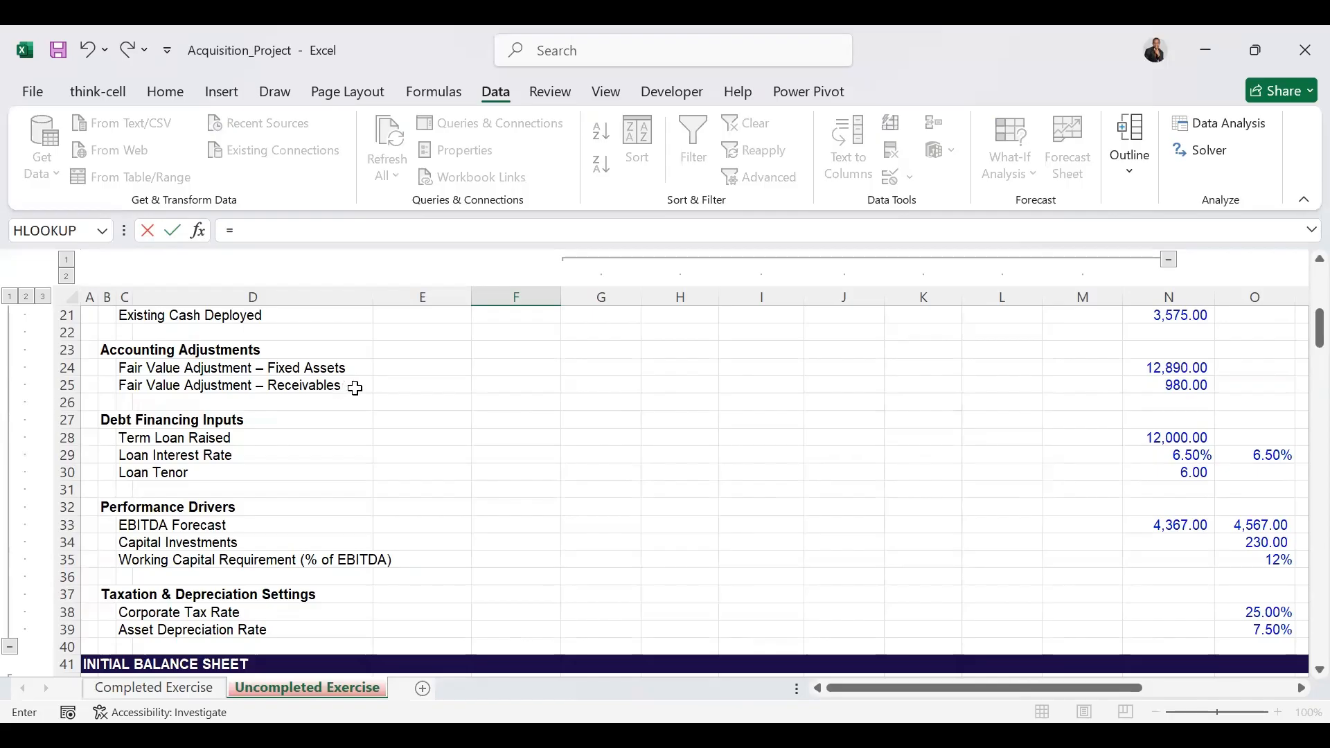
pyautogui.press('Escape')
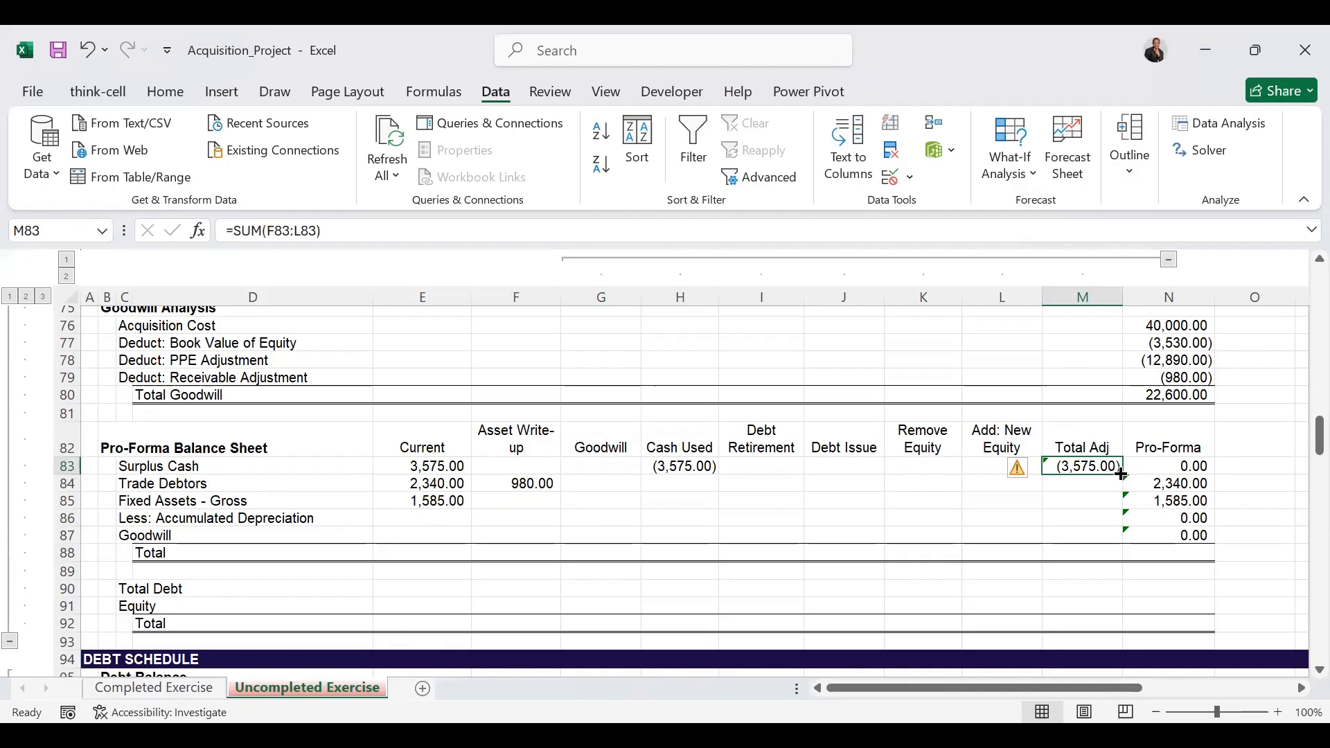
pyautogui.moveTo(1122, 475); pyautogui.dragTo(1122, 544)
# Link the Asset Write-up for Fixed Assets - Gross in F85 to Fair Value Adjustment – Fixed Assets with =N24.
pyautogui.click(499, 505)
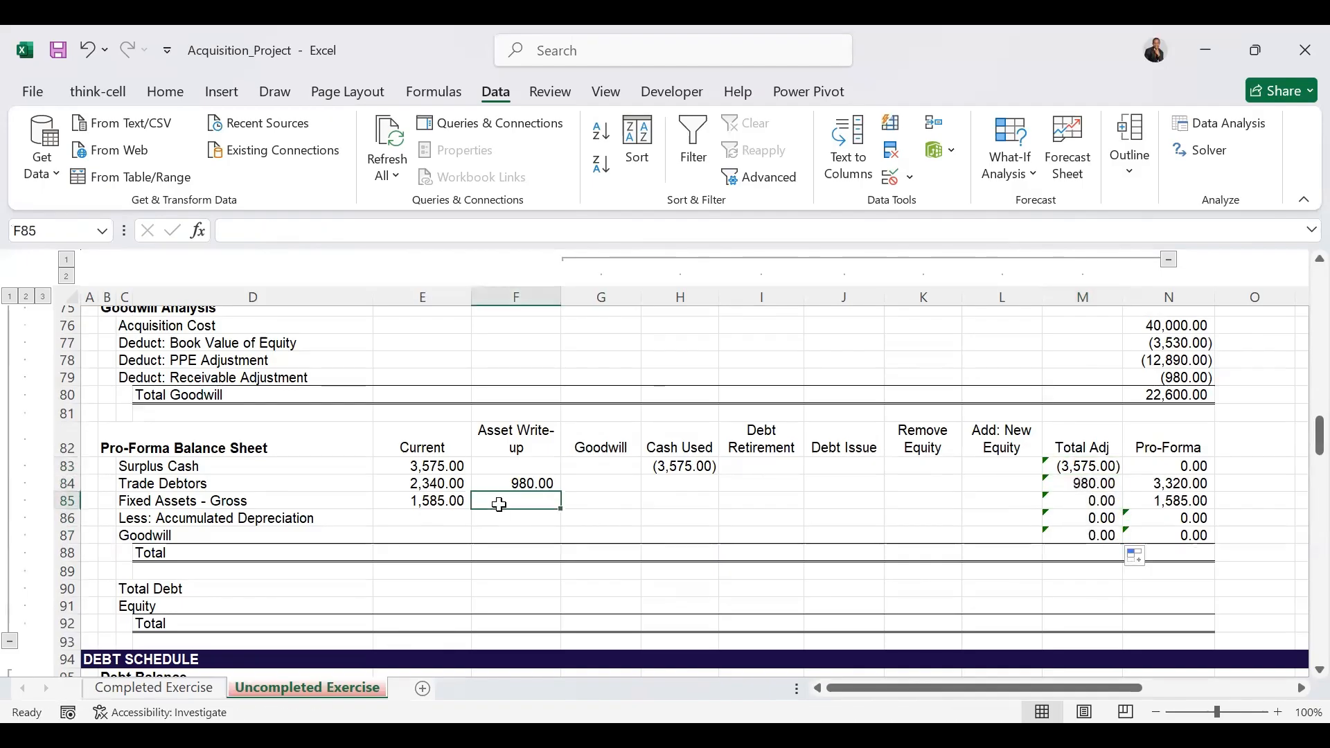
pyautogui.write('=')
pyautogui.moveTo(1319, 435); pyautogui.dragTo(1214, 326)
pyautogui.click(1199, 343)
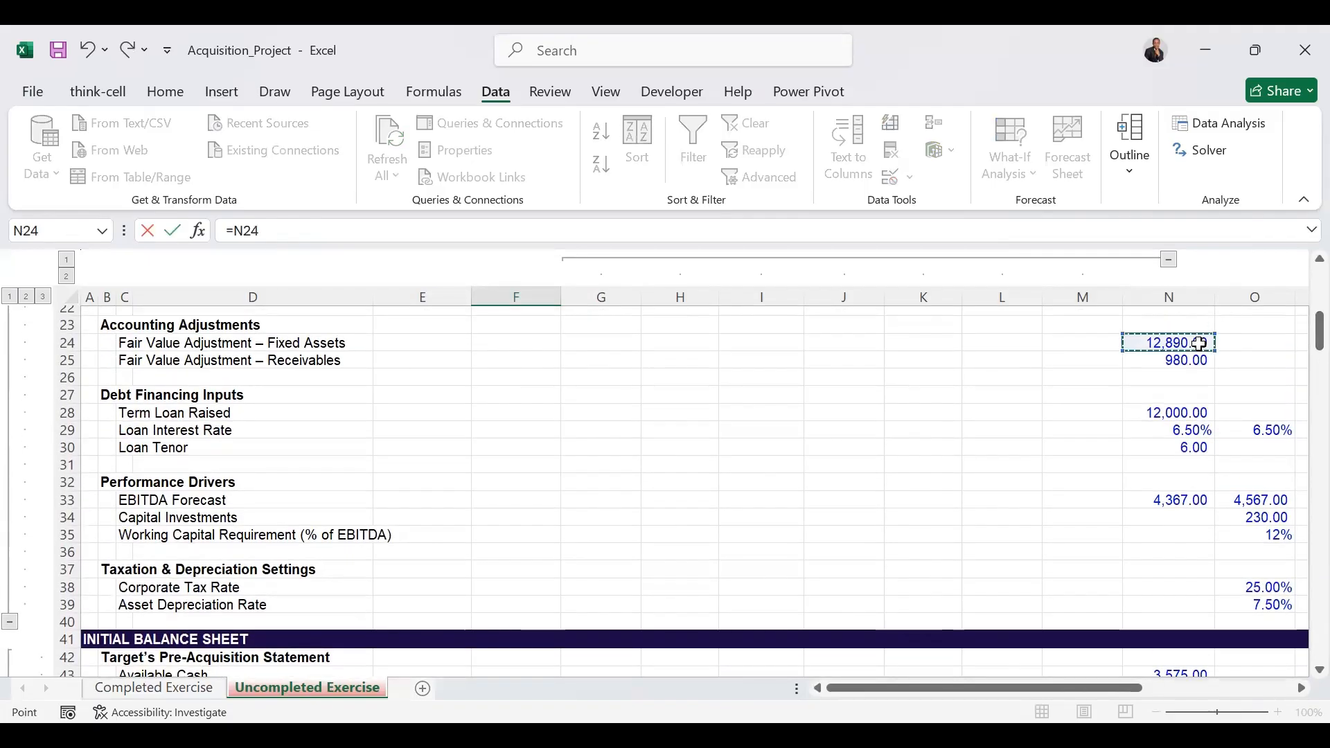
pyautogui.hotkey('ctrl', 'Return')
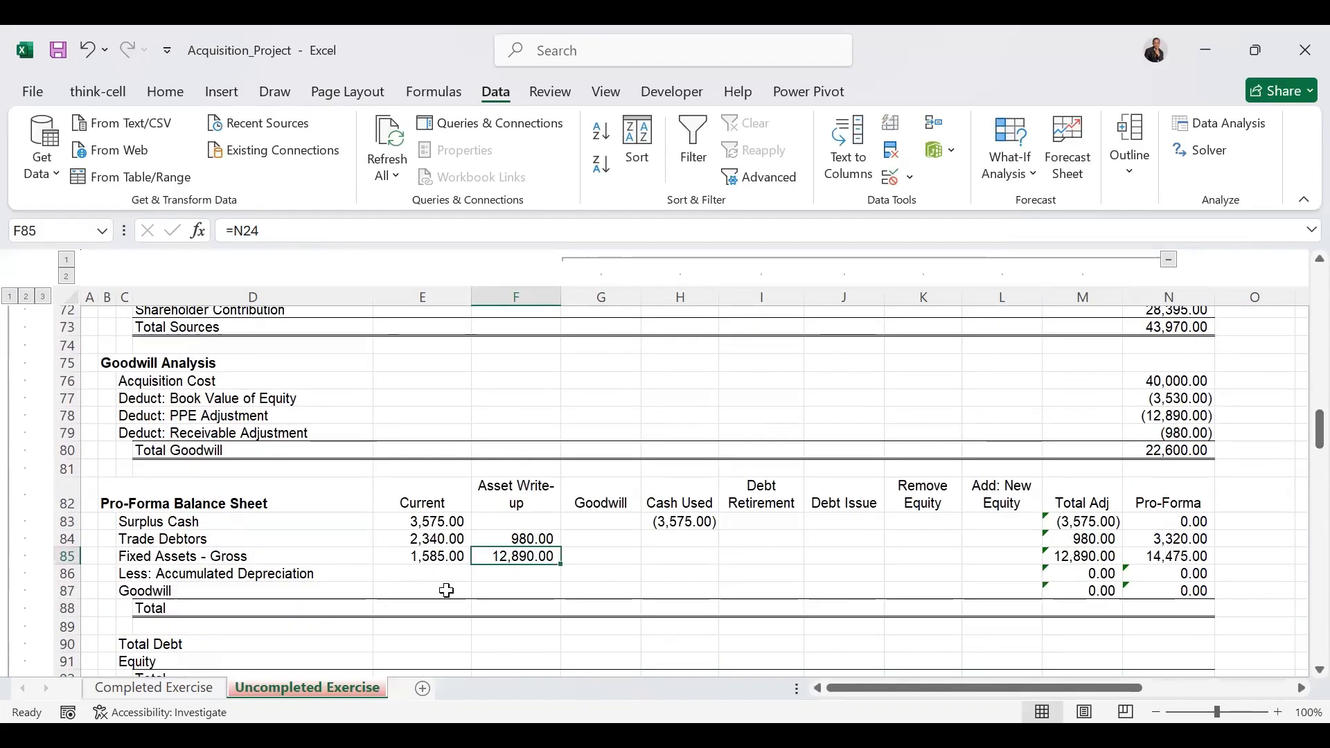
# Begin a formula for the Goodwill row's adjustment in G87, in the Goodwill column of the Pro-Forma Balance Sheet.
pyautogui.click(600, 591)
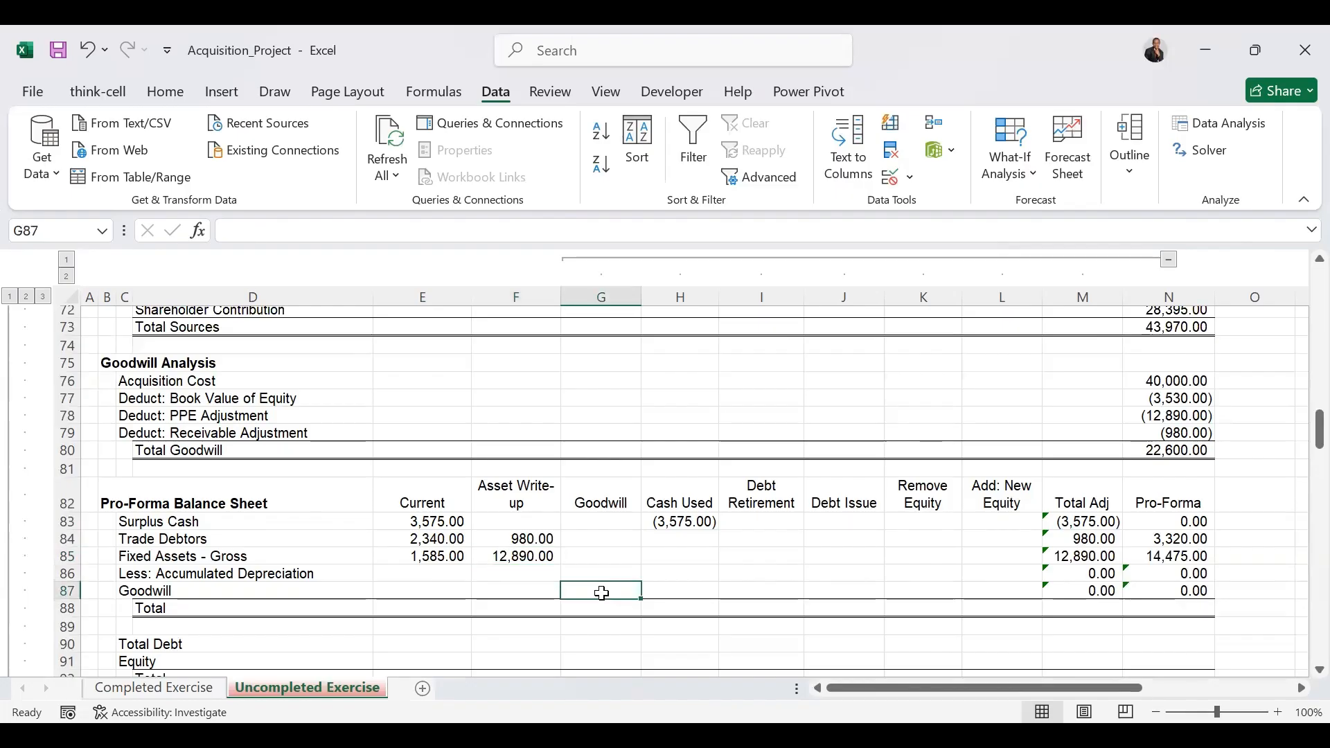
pyautogui.write('=')
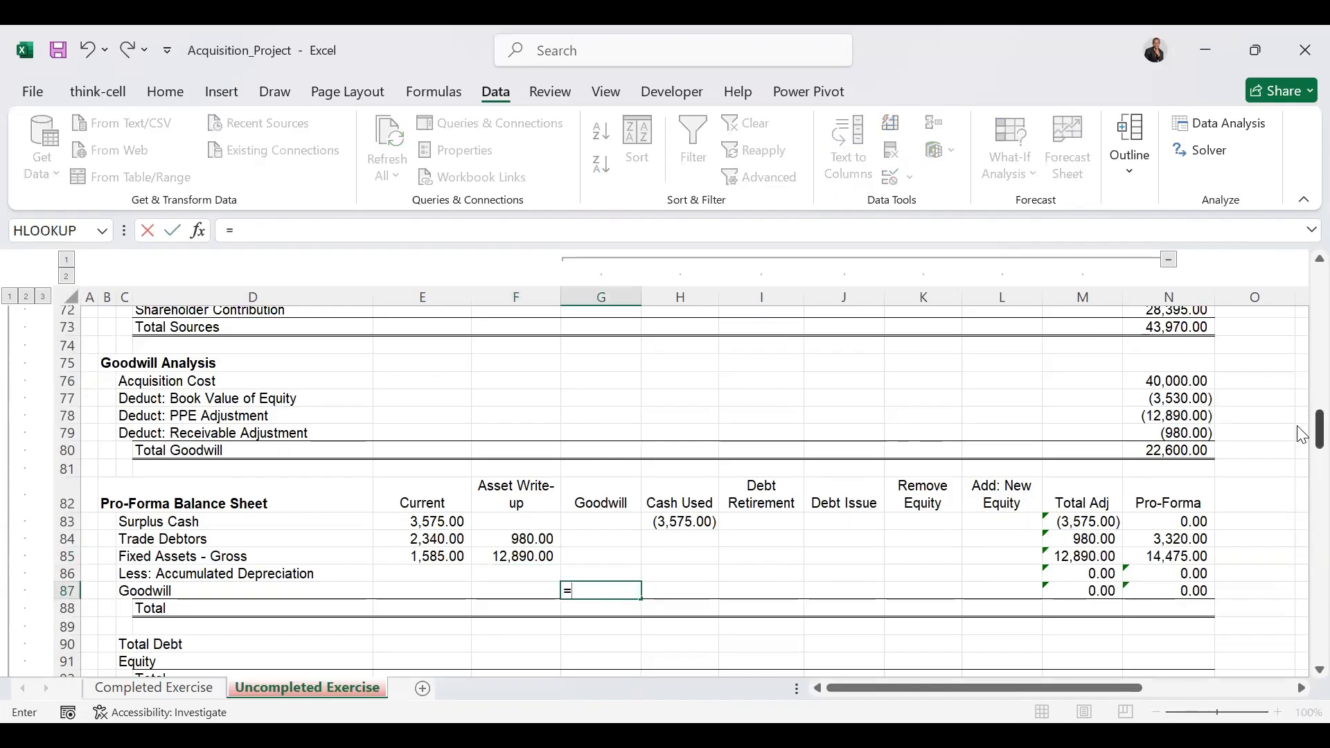
# Link the Goodwill adjustment in G87 to Total Goodwill in N80, and sum the assets in row 88 from E88 across to N88.
pyautogui.click(1194, 451)
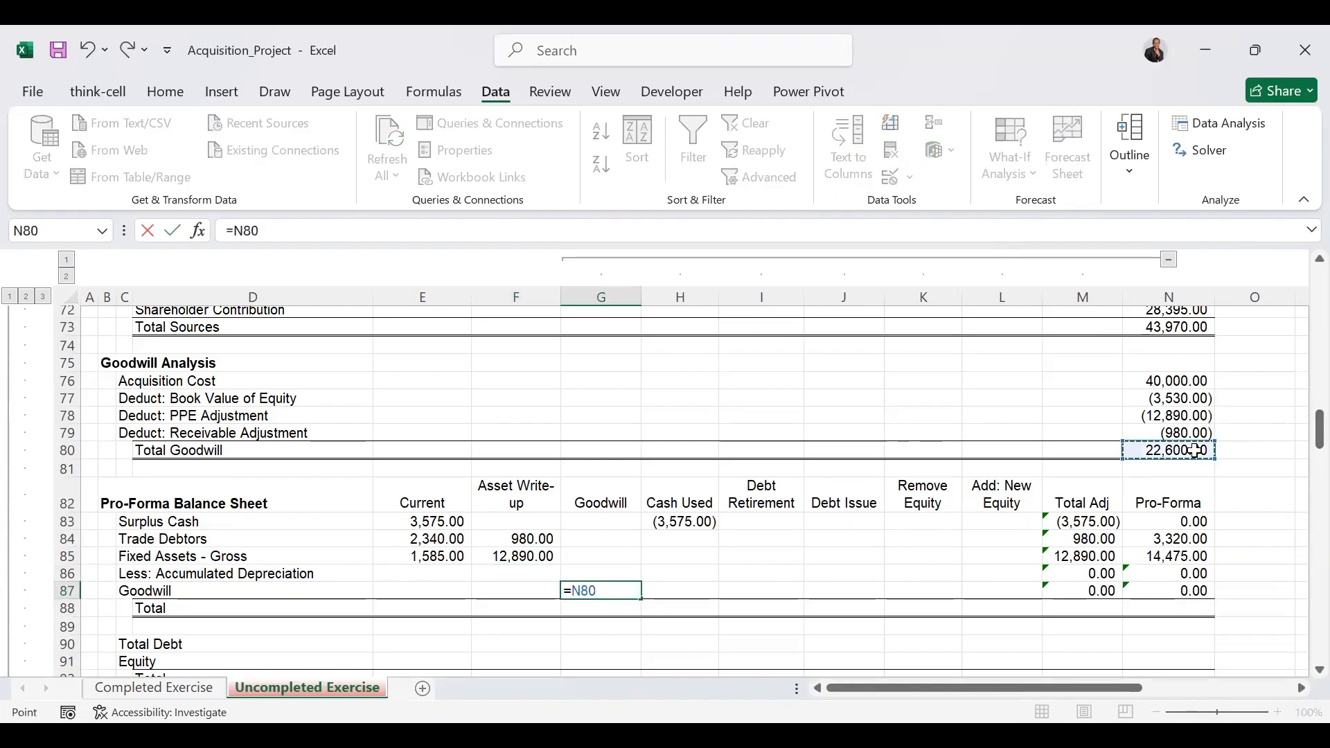
pyautogui.hotkey('ctrl', 'Return')
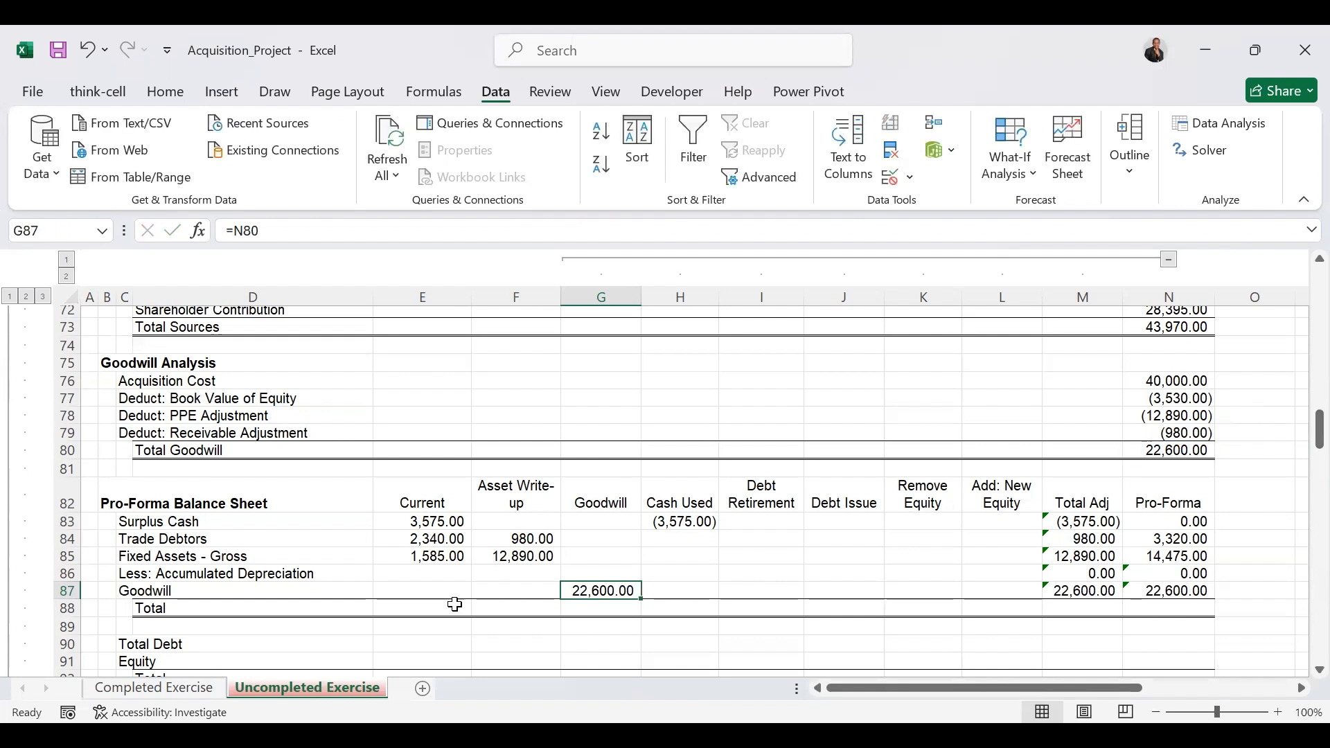
pyautogui.click(443, 604)
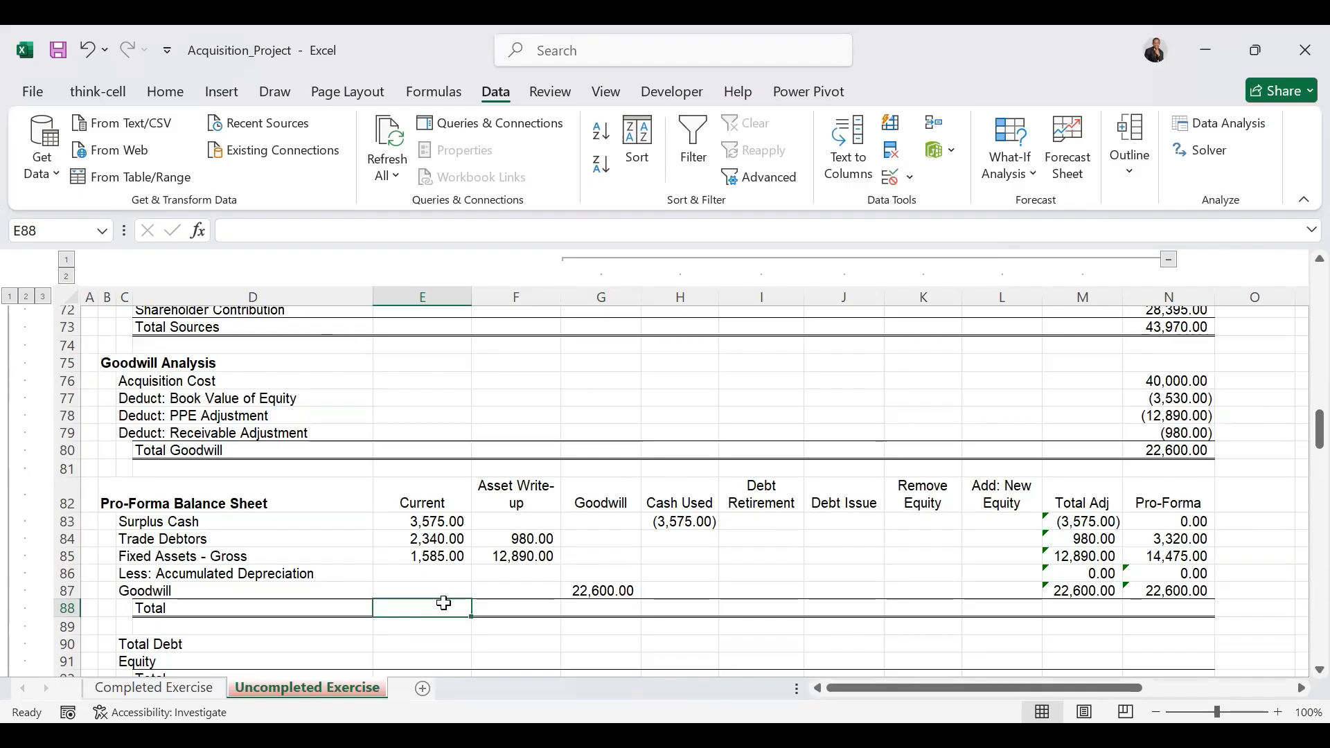
pyautogui.hotkey('alt', '=')
pyautogui.hotkey('ctrl', 'Return')
pyautogui.moveTo(470, 615); pyautogui.dragTo(1170, 614)
# Fill the Current column of the pro-forma balance sheet, linking Total Debt in E90 to N48 and Equity in E91 to N49.
pyautogui.moveTo(1319, 431); pyautogui.dragTo(1300, 463)
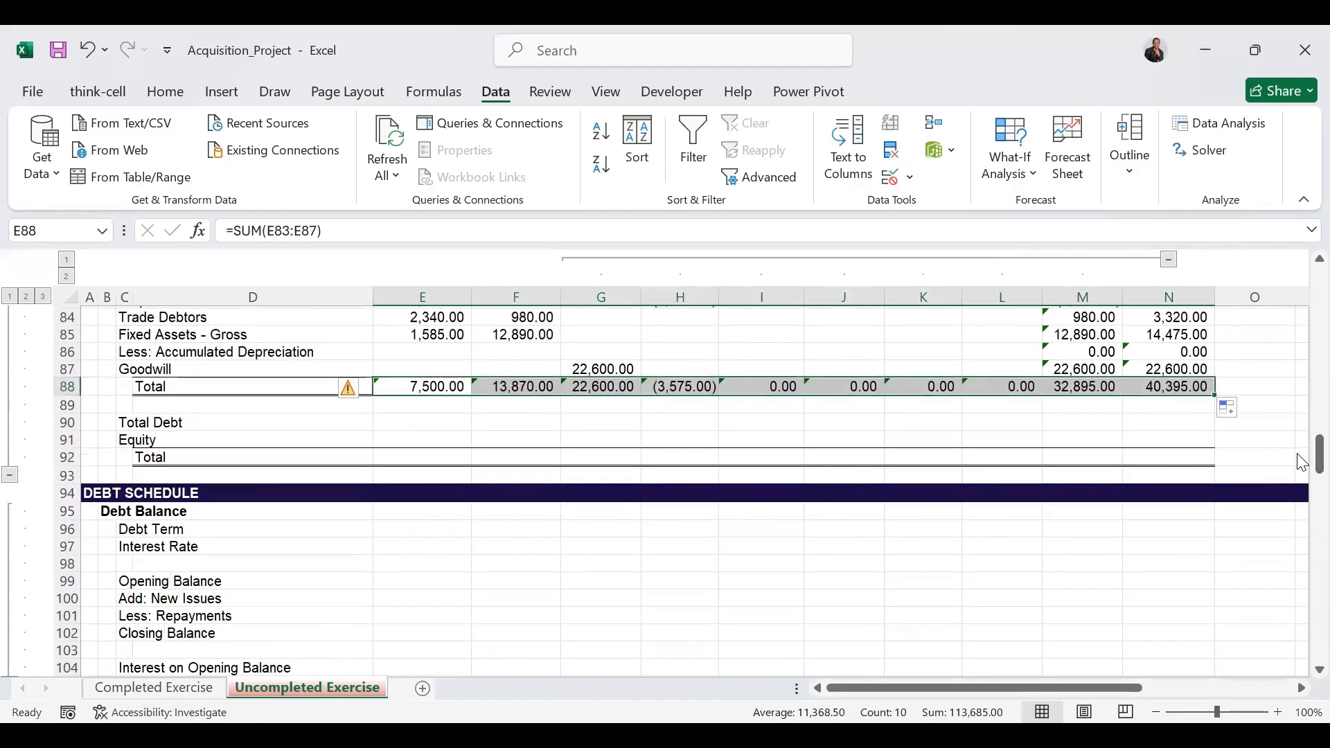
pyautogui.click(447, 425)
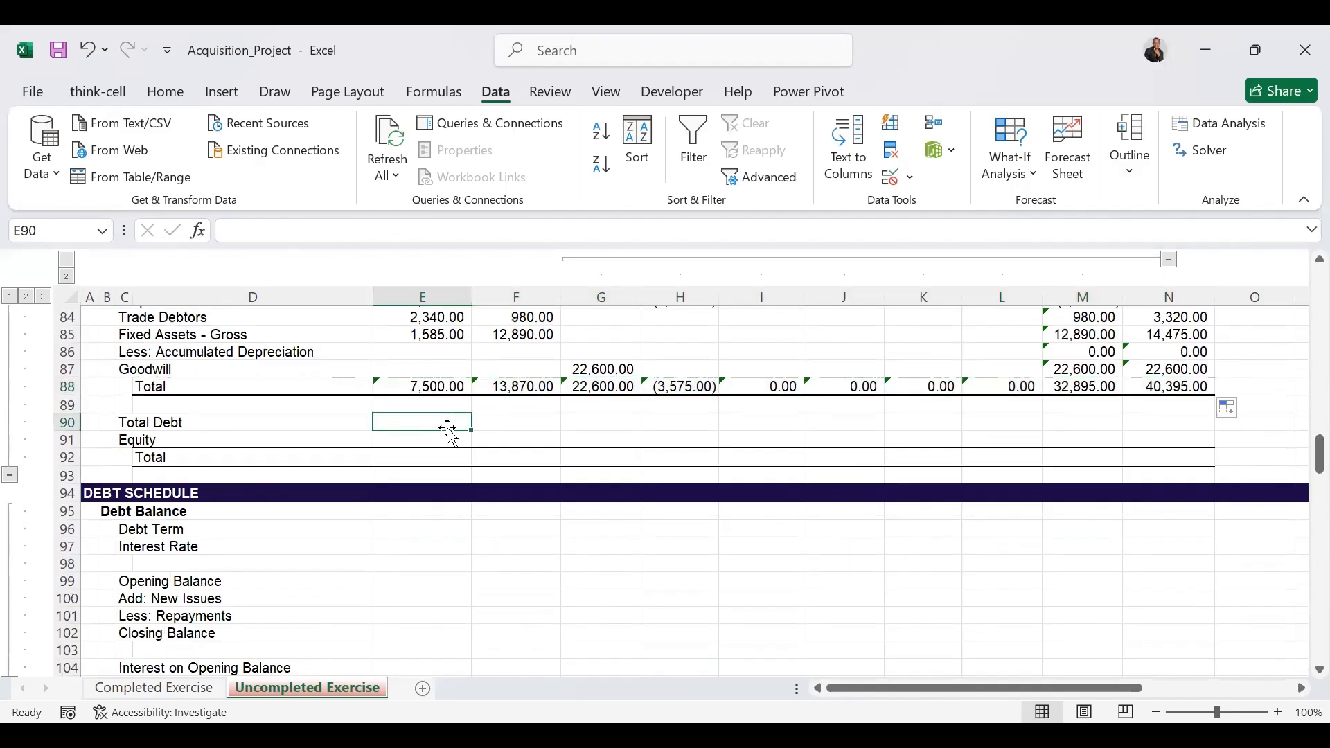
pyautogui.write('=')
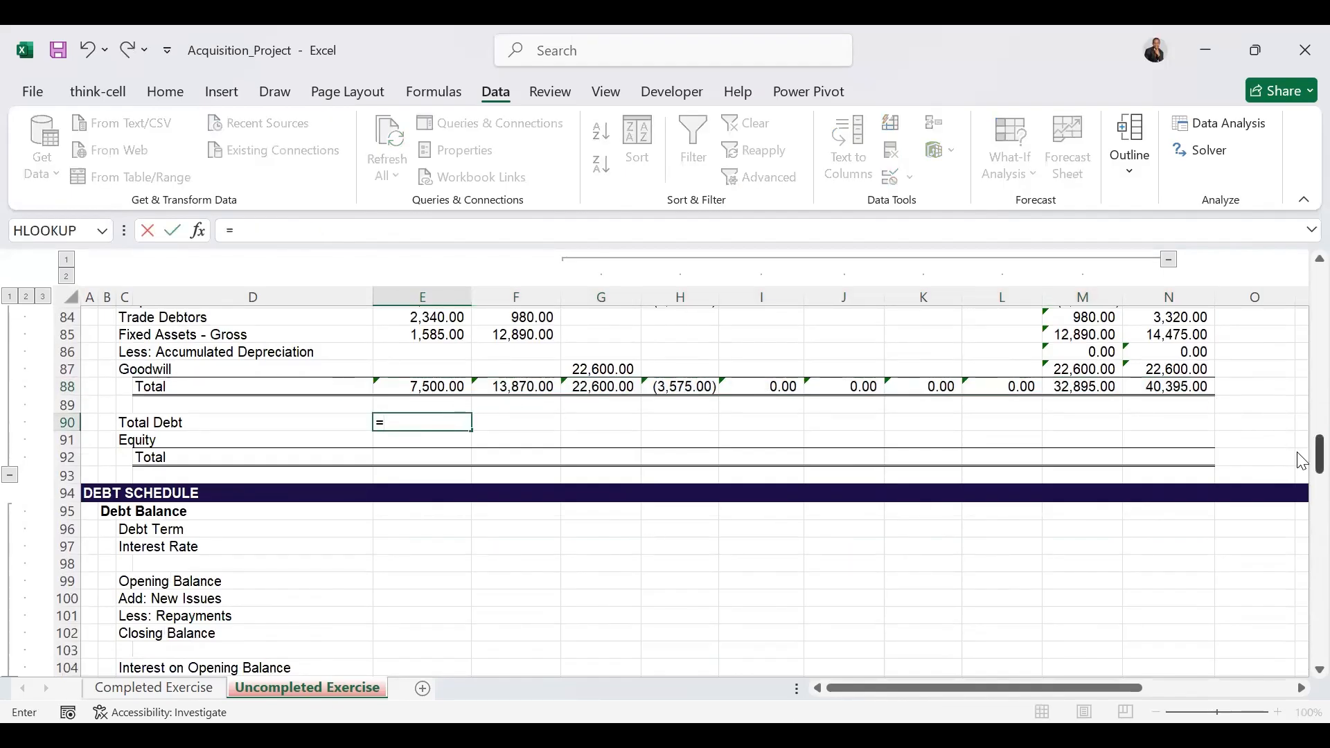
pyautogui.scroll(12, 1302, 462)
pyautogui.click(1190, 333)
pyautogui.hotkey('ctrl', 'Return')
pyautogui.scroll(-11, 1190, 333)
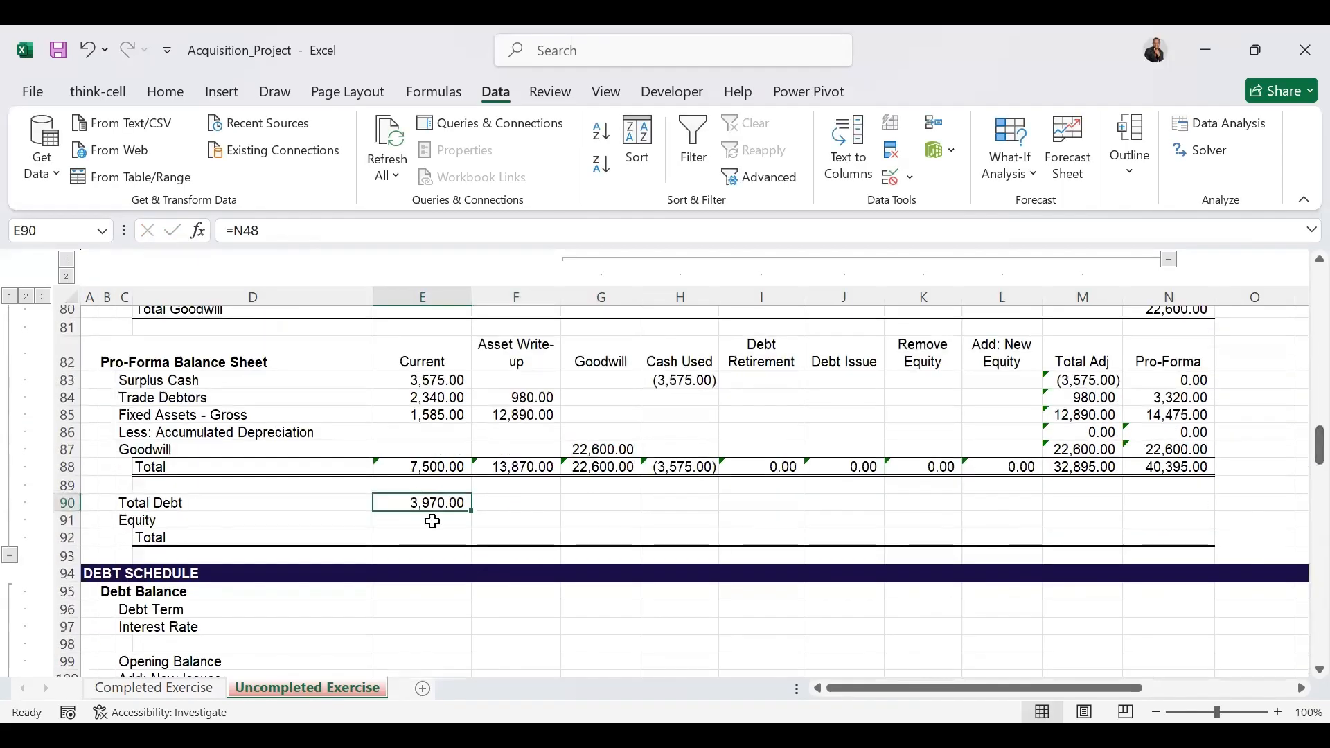
pyautogui.click(432, 521)
pyautogui.write('=')
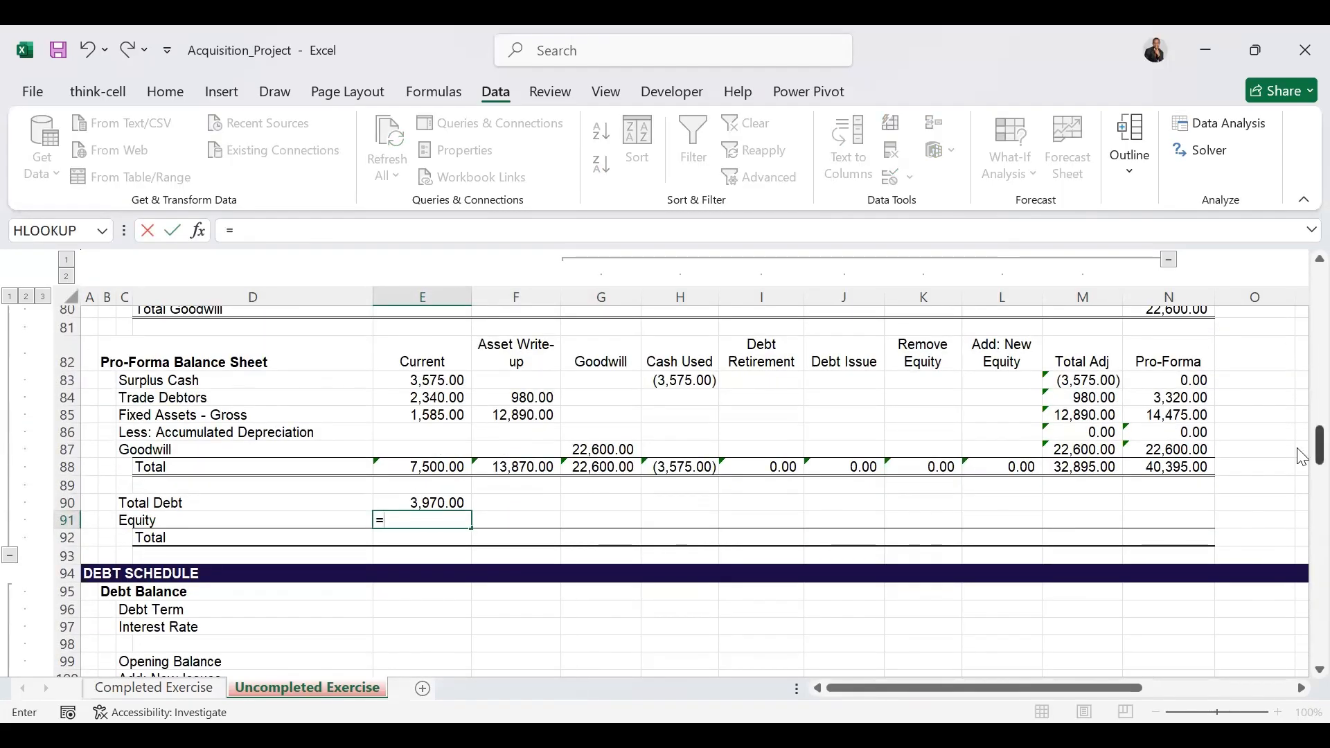
pyautogui.moveTo(1317, 449); pyautogui.dragTo(1318, 439)
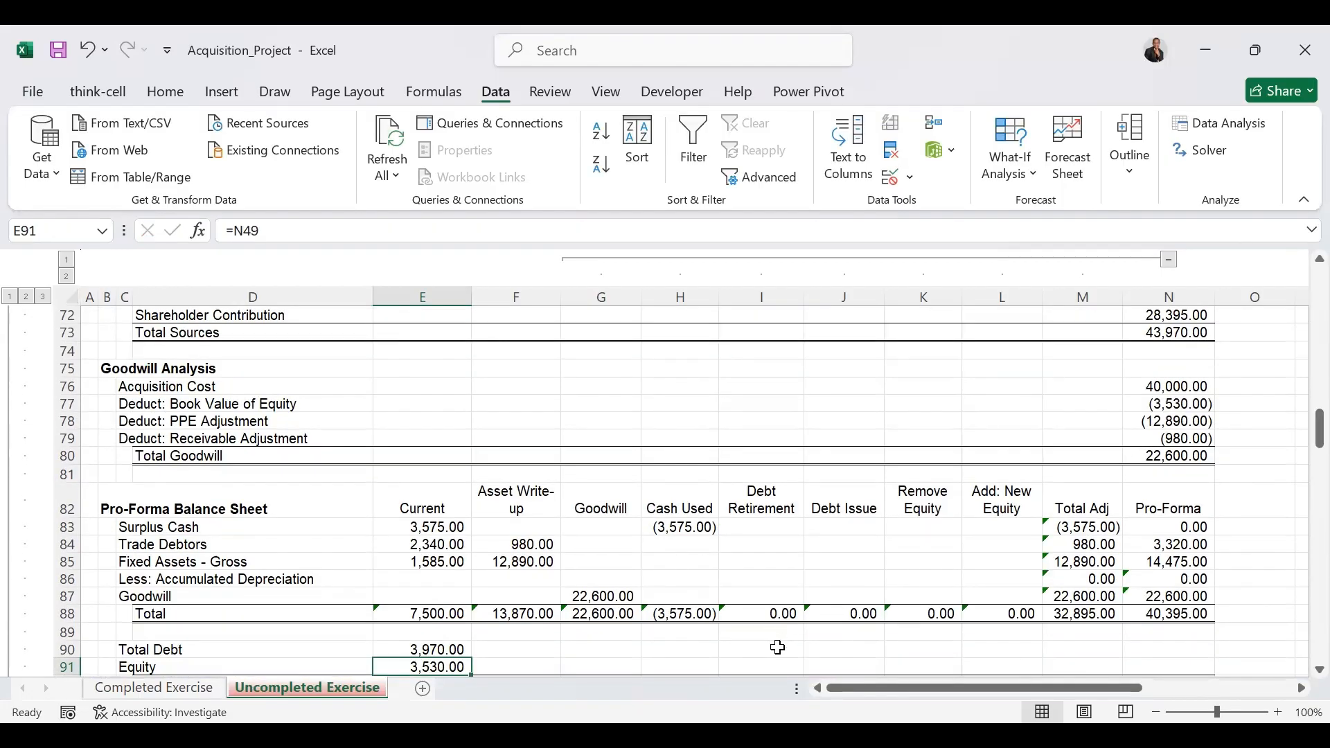
# In the Total Debt row, enter Debt Retirement as the negative of Payoff of Existing Liabilities (N66) and link Debt Issue to Debt Financing.
pyautogui.click(777, 647)
pyautogui.write('=')
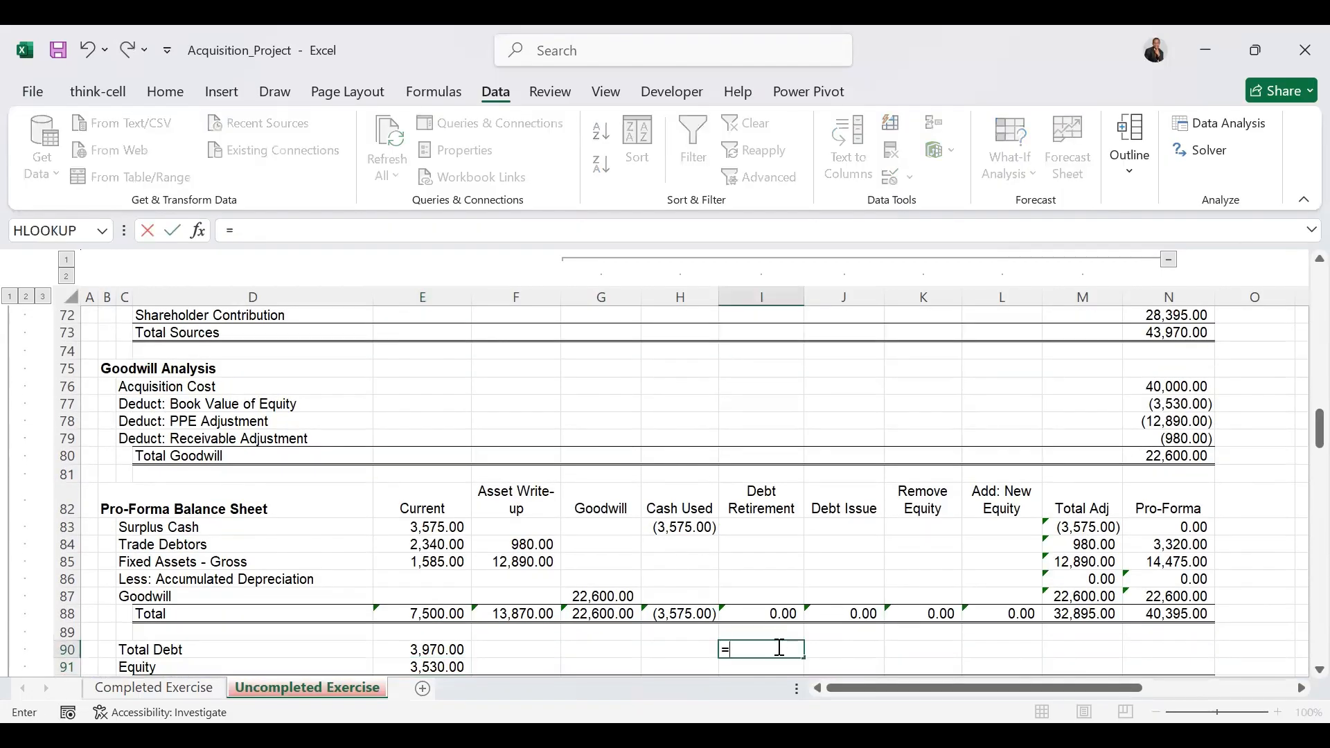
pyautogui.write('-')
pyautogui.scroll(5, 1302, 424)
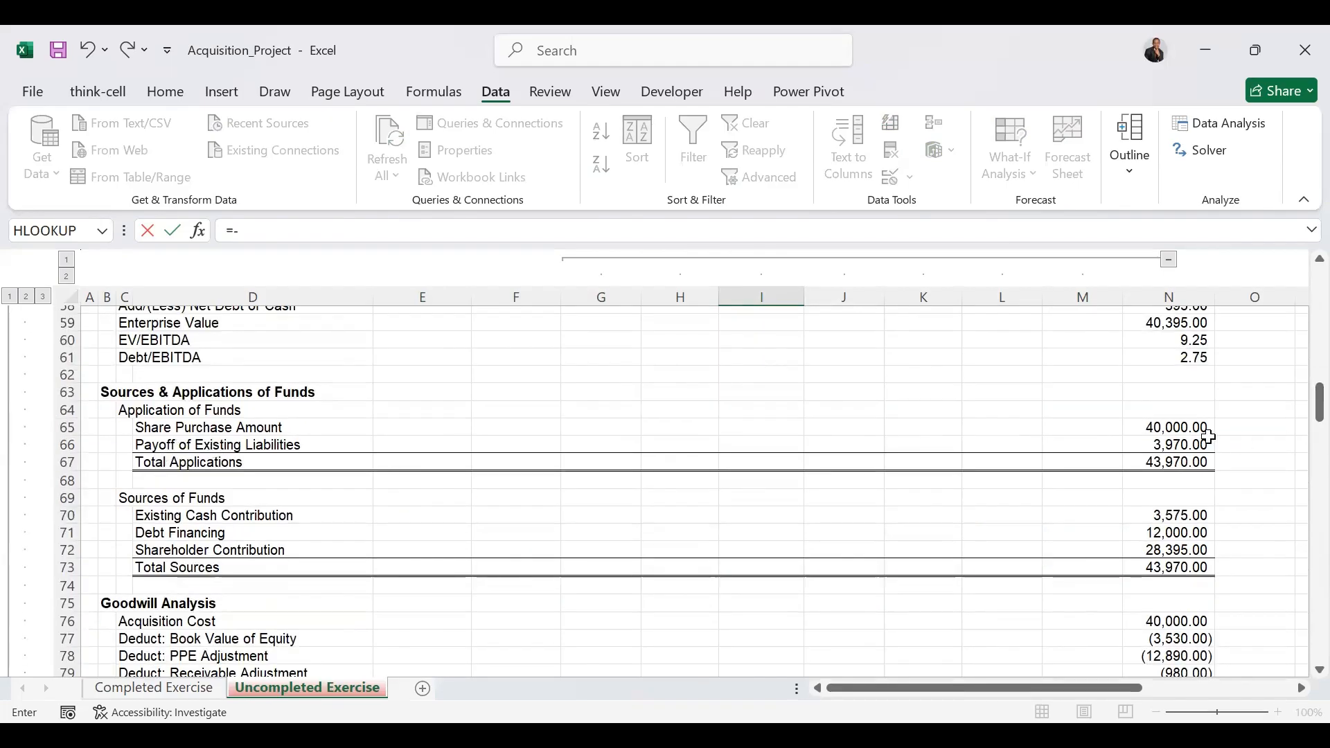
pyautogui.click(1177, 447)
pyautogui.press('Tab')
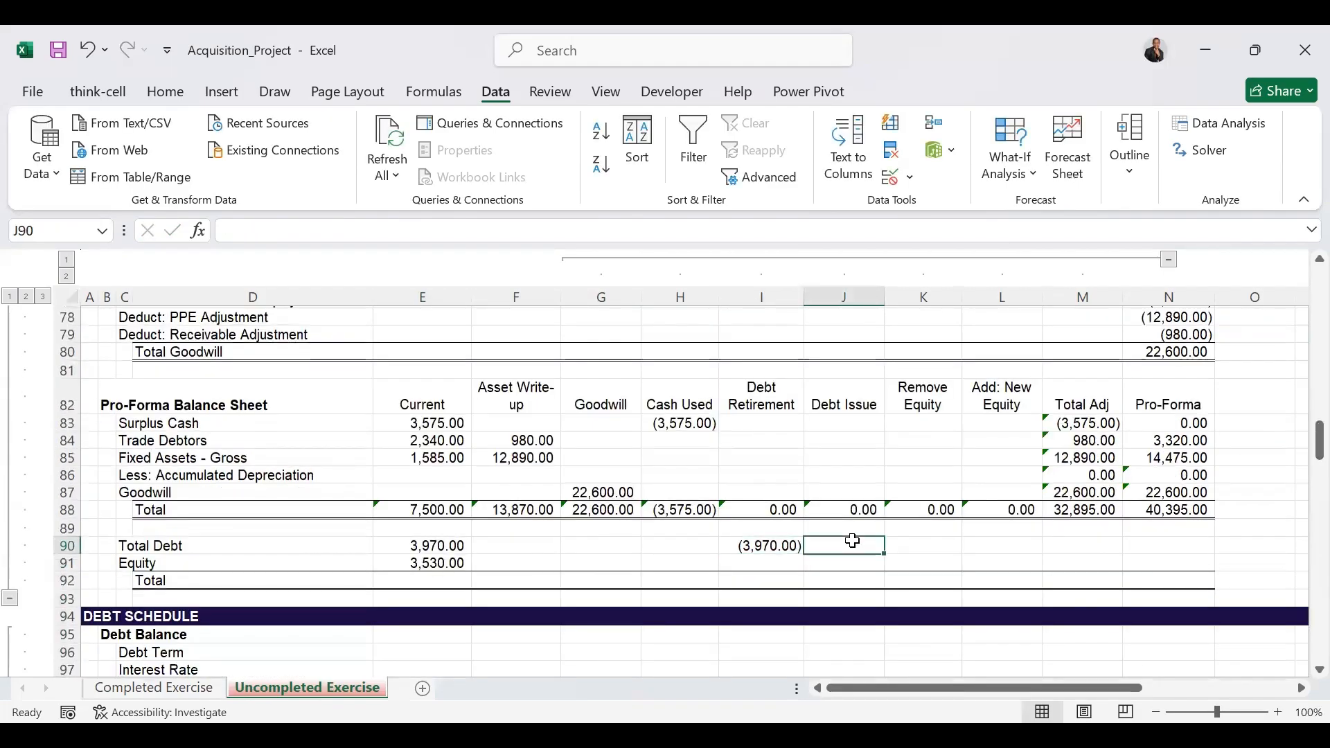
pyautogui.write('=')
pyautogui.moveTo(1318, 440); pyautogui.dragTo(1300, 419)
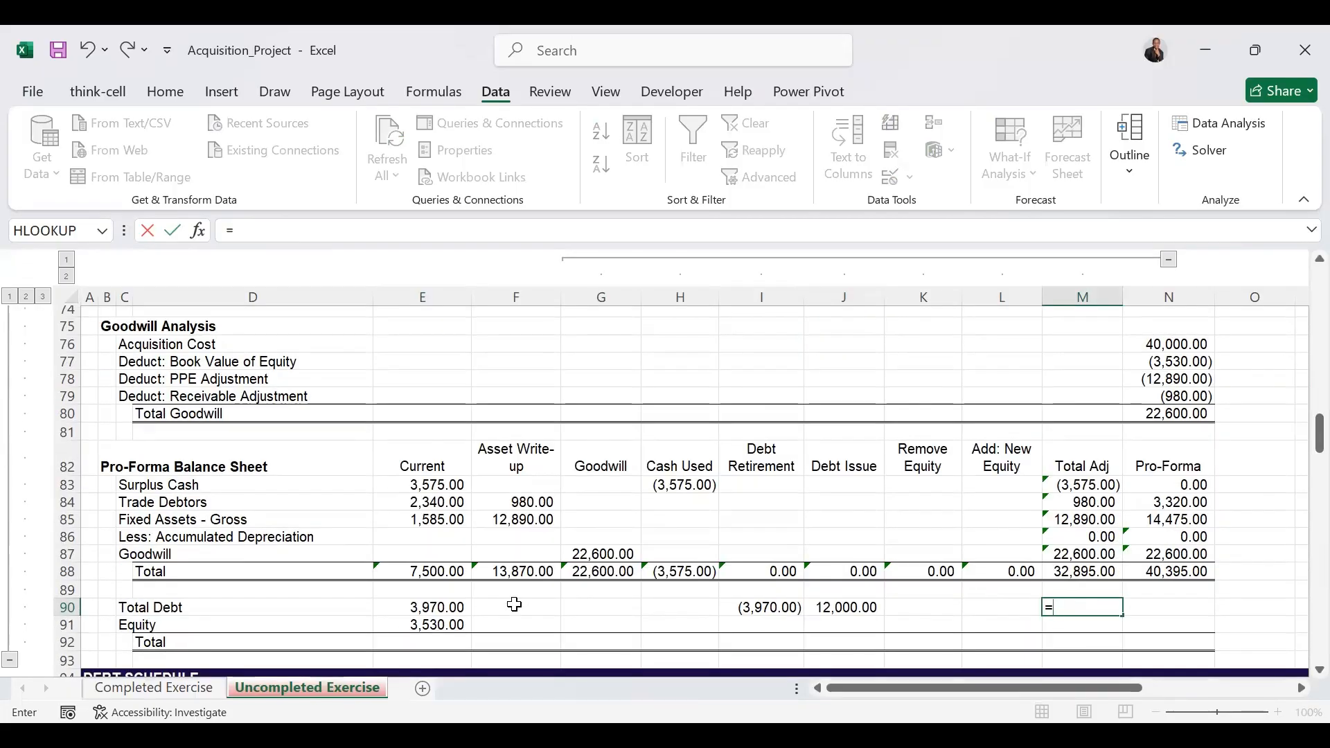
# Calculate Total Adj as =SUM(F90:L90) and Pro-Forma as =E90+M90 for Total Debt, and extend both formulas to the Equity row.
pyautogui.write('s')
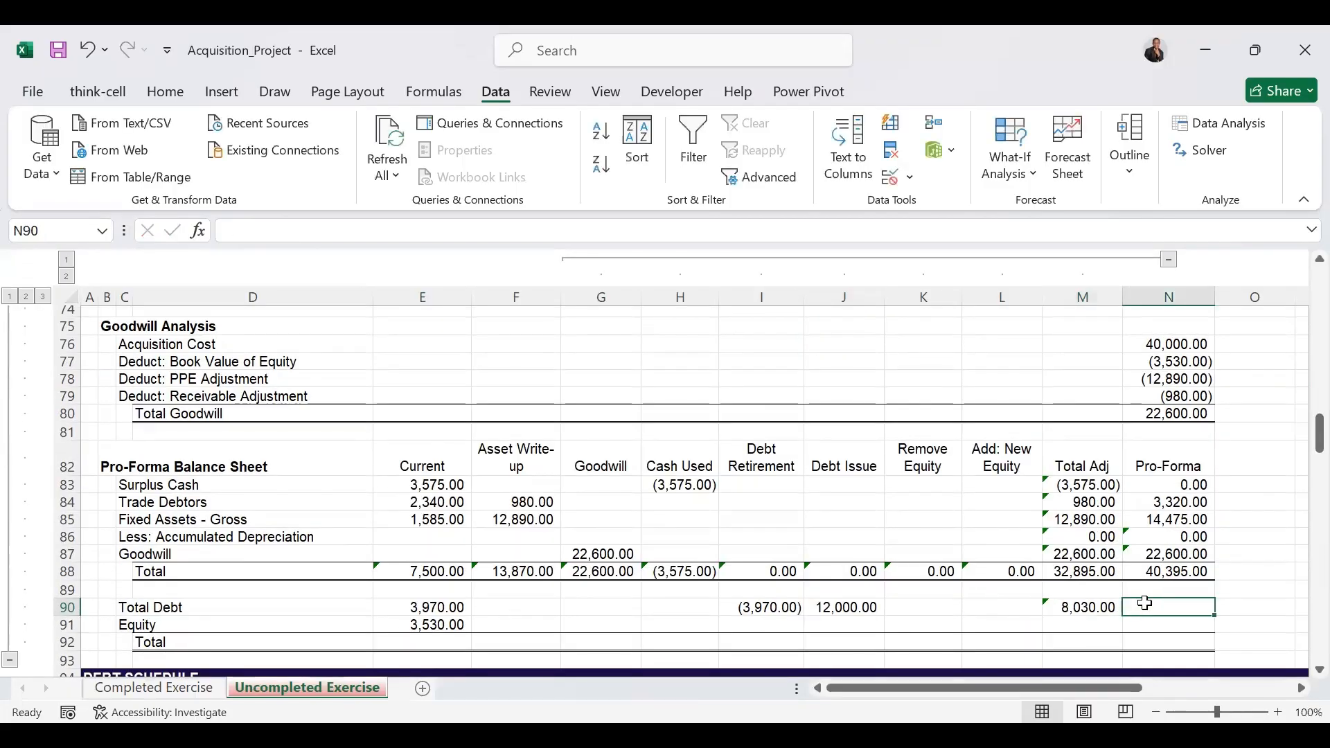
pyautogui.write('=')
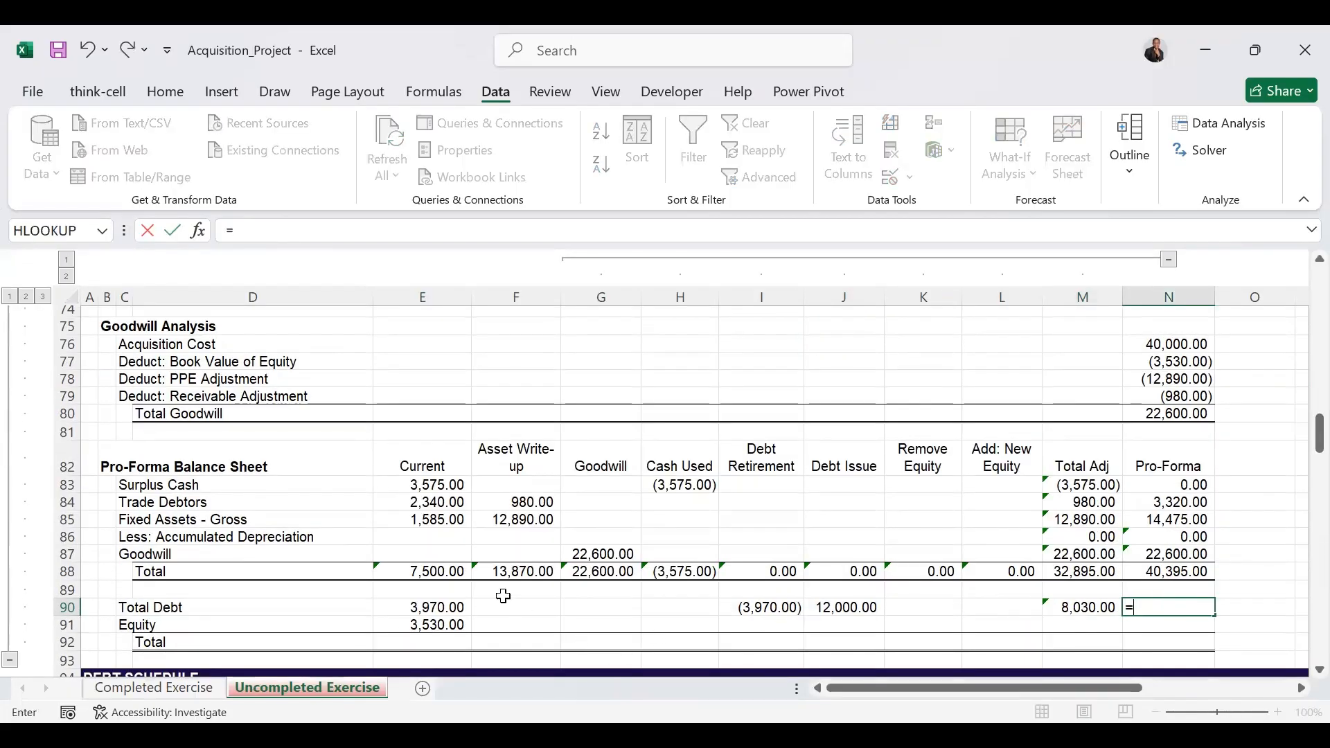
pyautogui.click(426, 607)
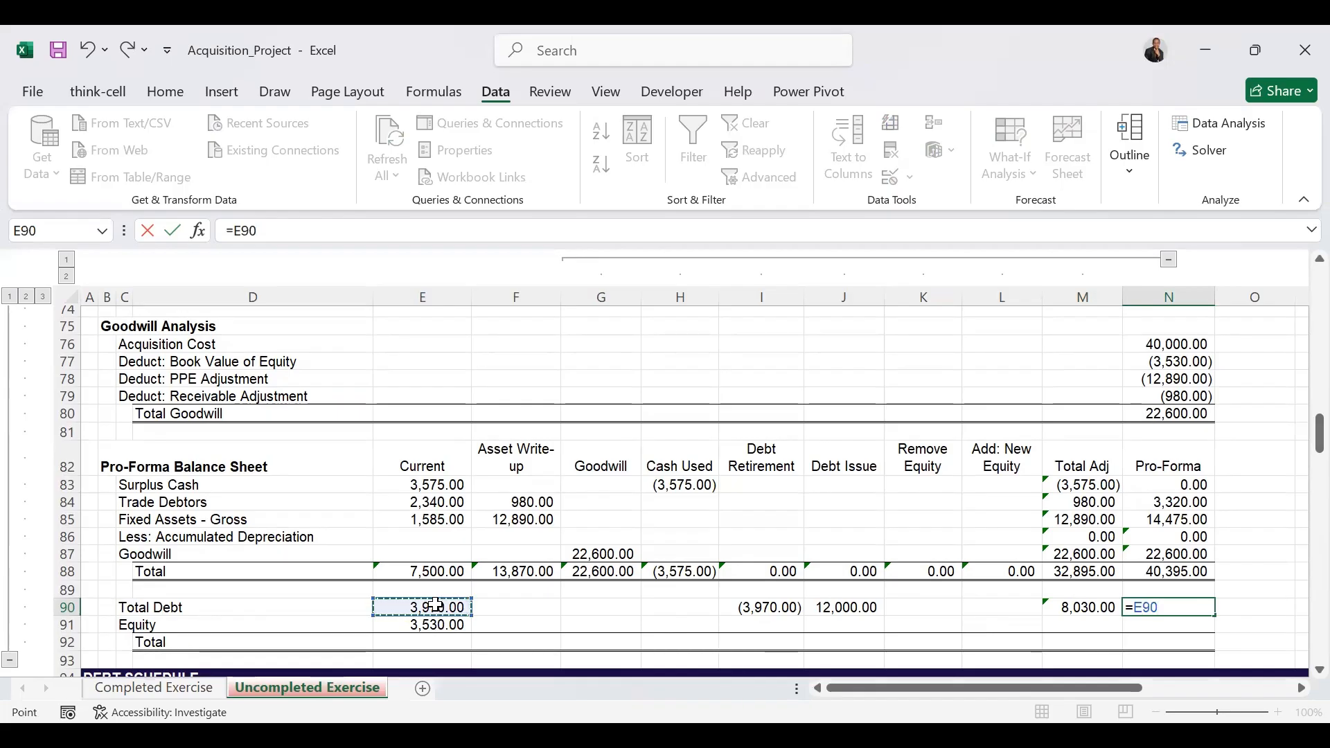
pyautogui.write('+')
pyautogui.click(1079, 607)
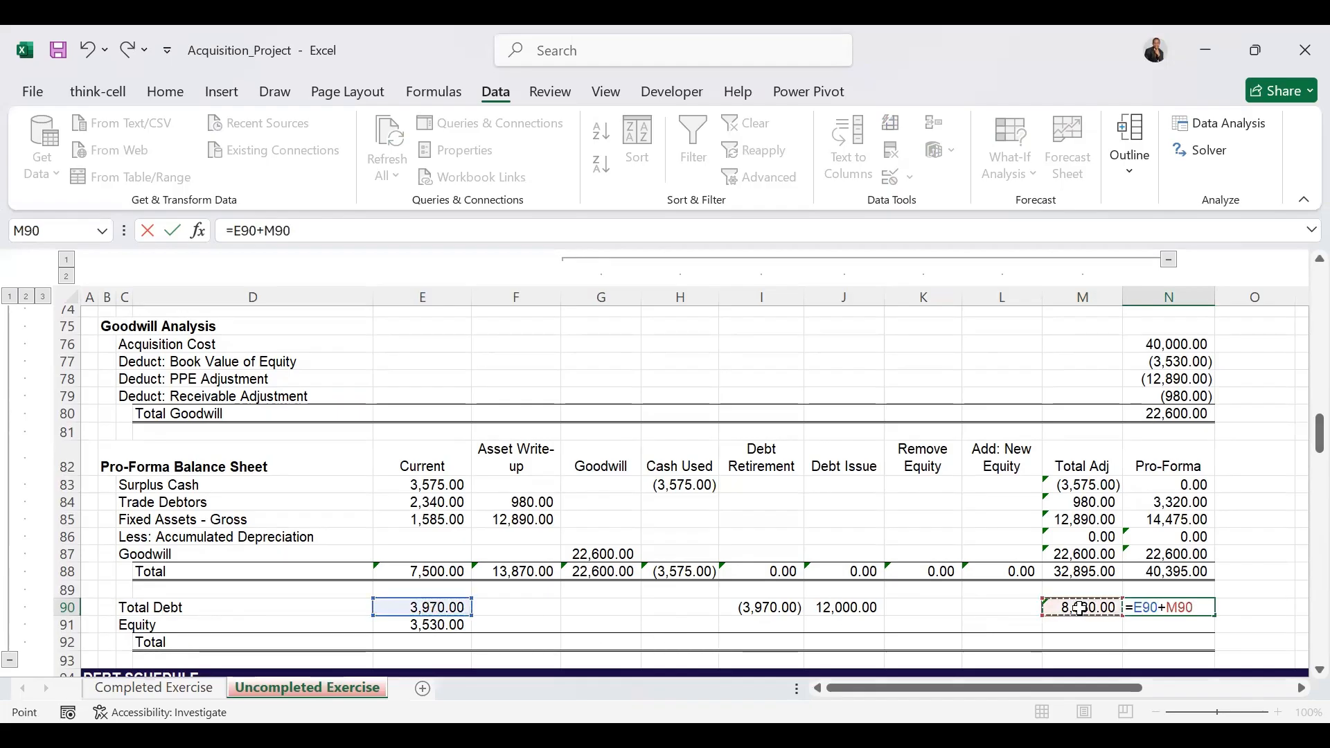
pyautogui.press('Return')
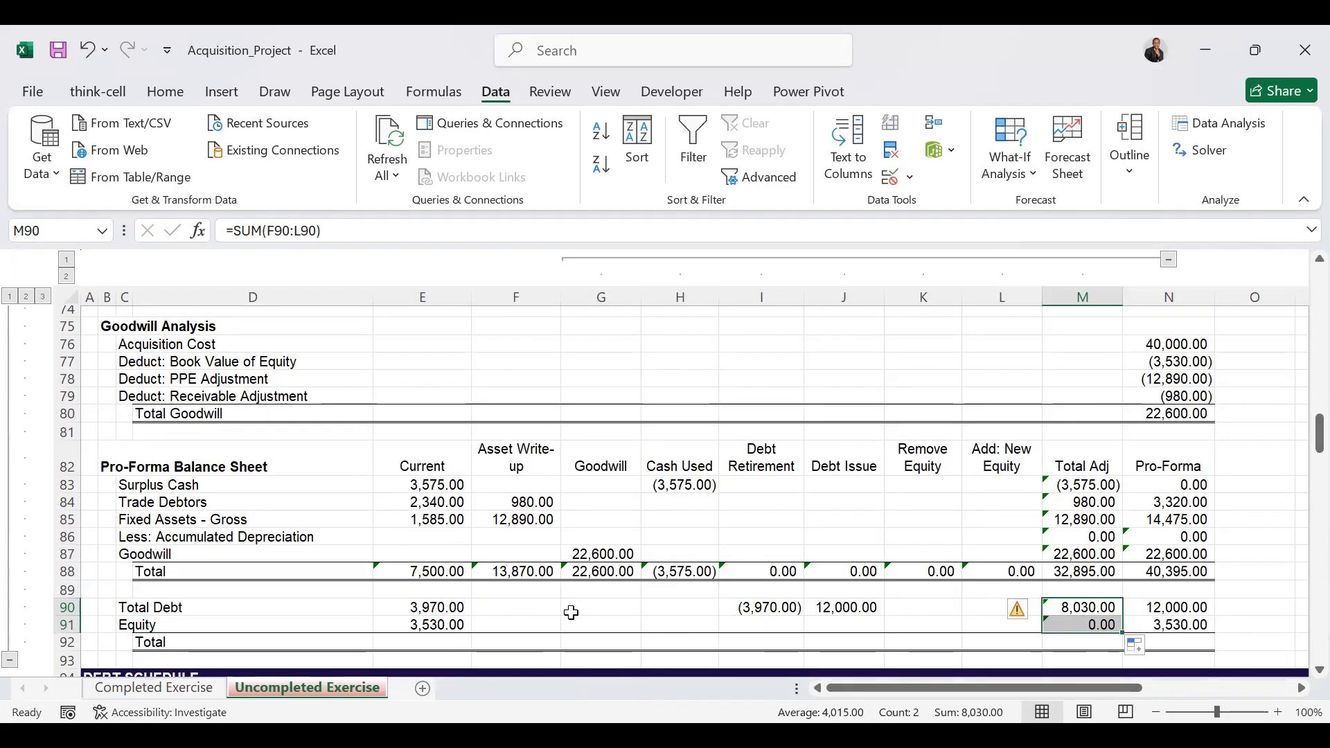
# Enter the Remove Equity adjustment in K91 as the negative of the current equity, =-E91.
pyautogui.click(928, 625)
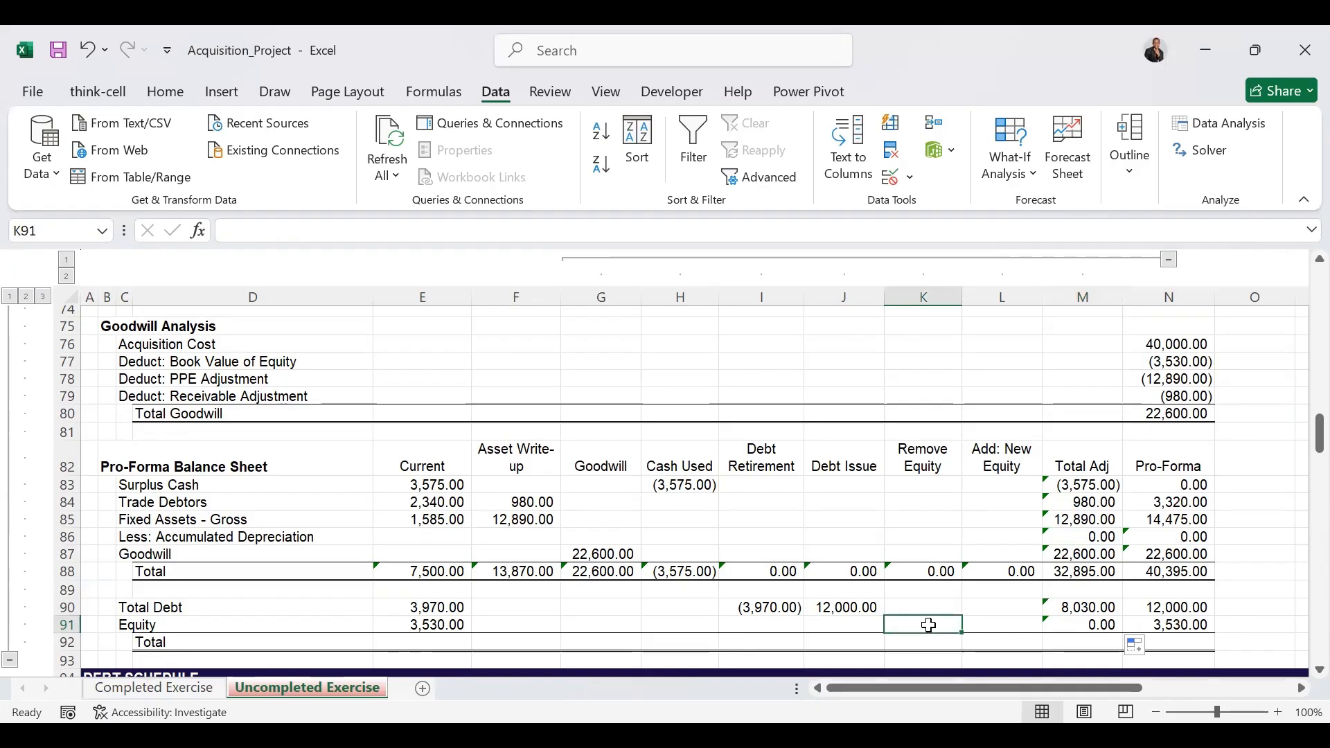
pyautogui.write('=-')
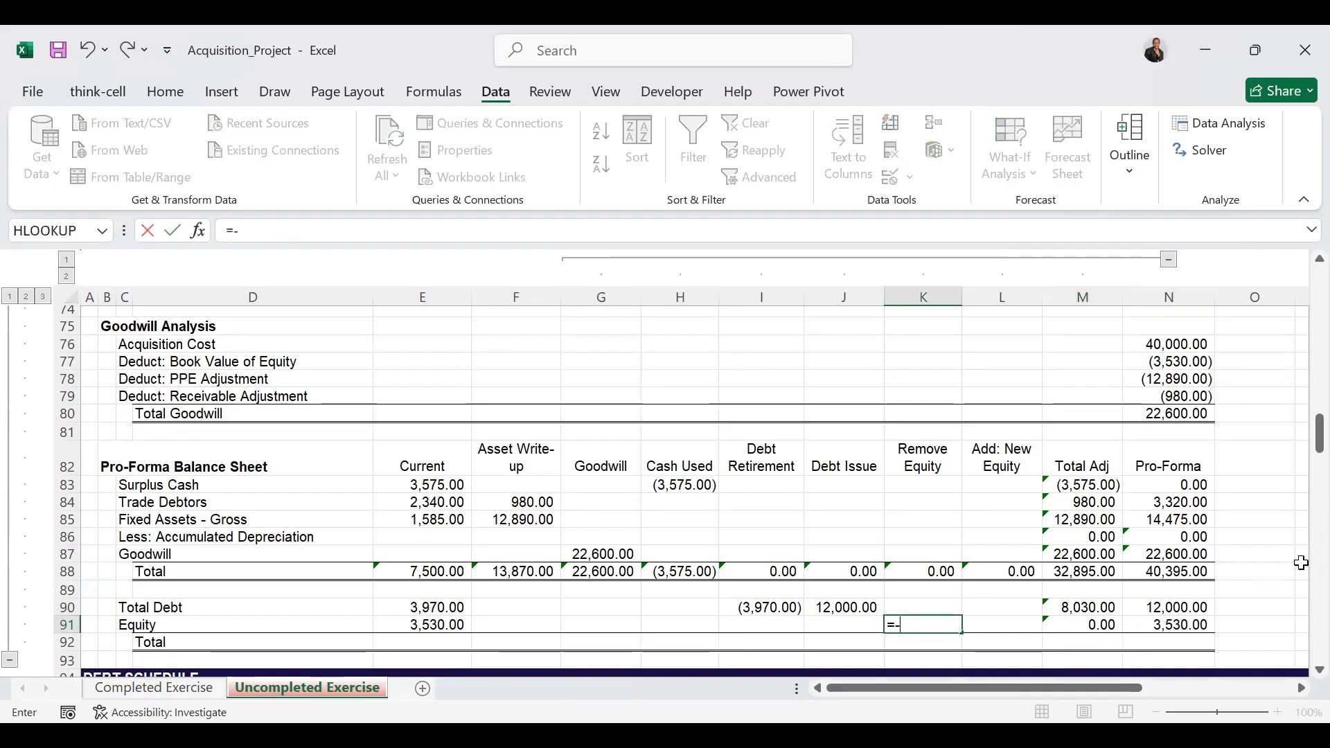
pyautogui.moveTo(1320, 446); pyautogui.dragTo(1299, 454)
pyautogui.click(424, 625)
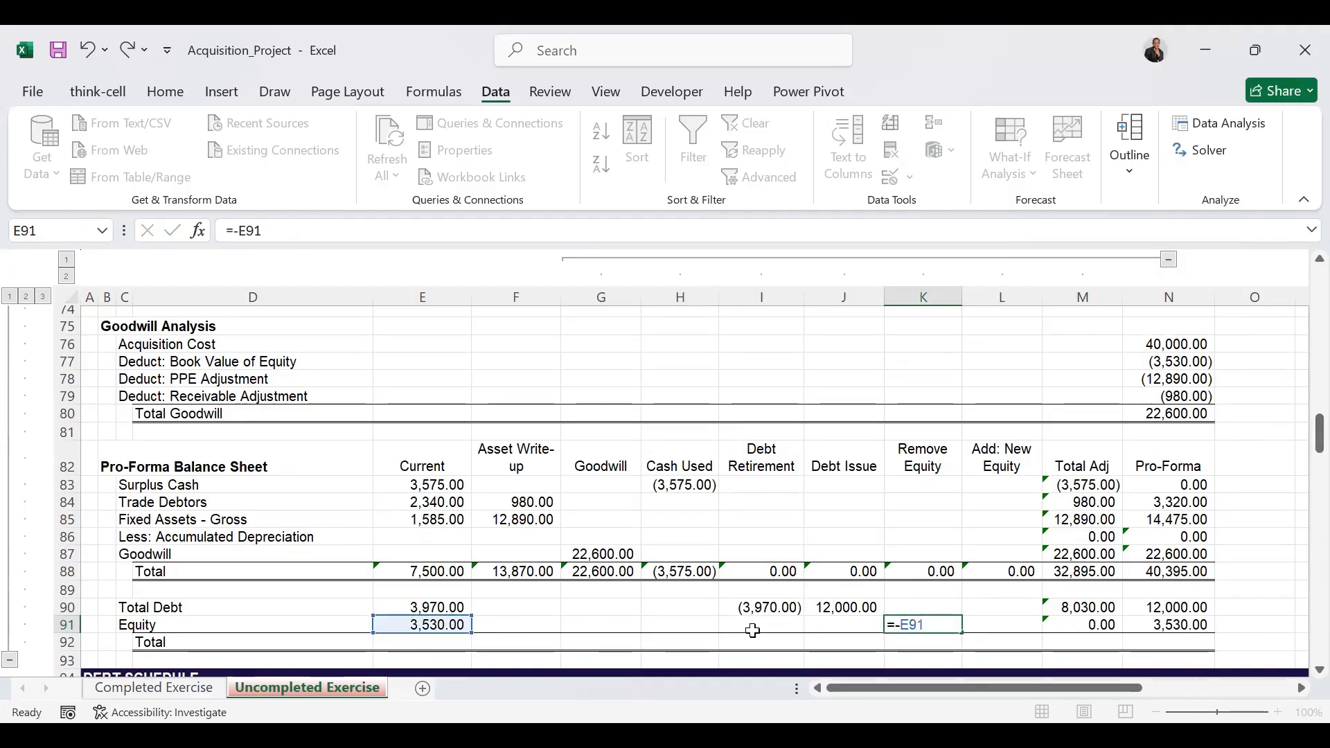
pyautogui.press('Tab')
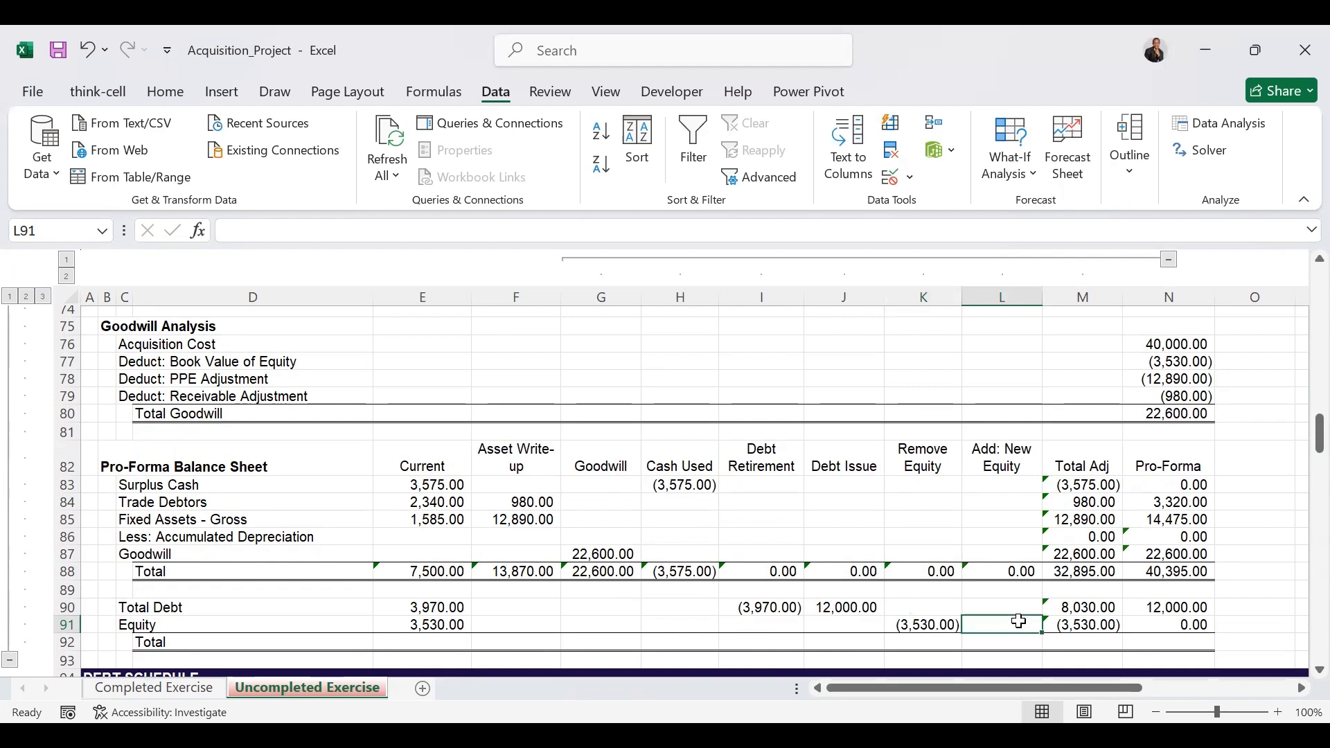
# Link the Add: New Equity adjustment in L91 to the Shareholder Contribution in N72.
pyautogui.write('=')
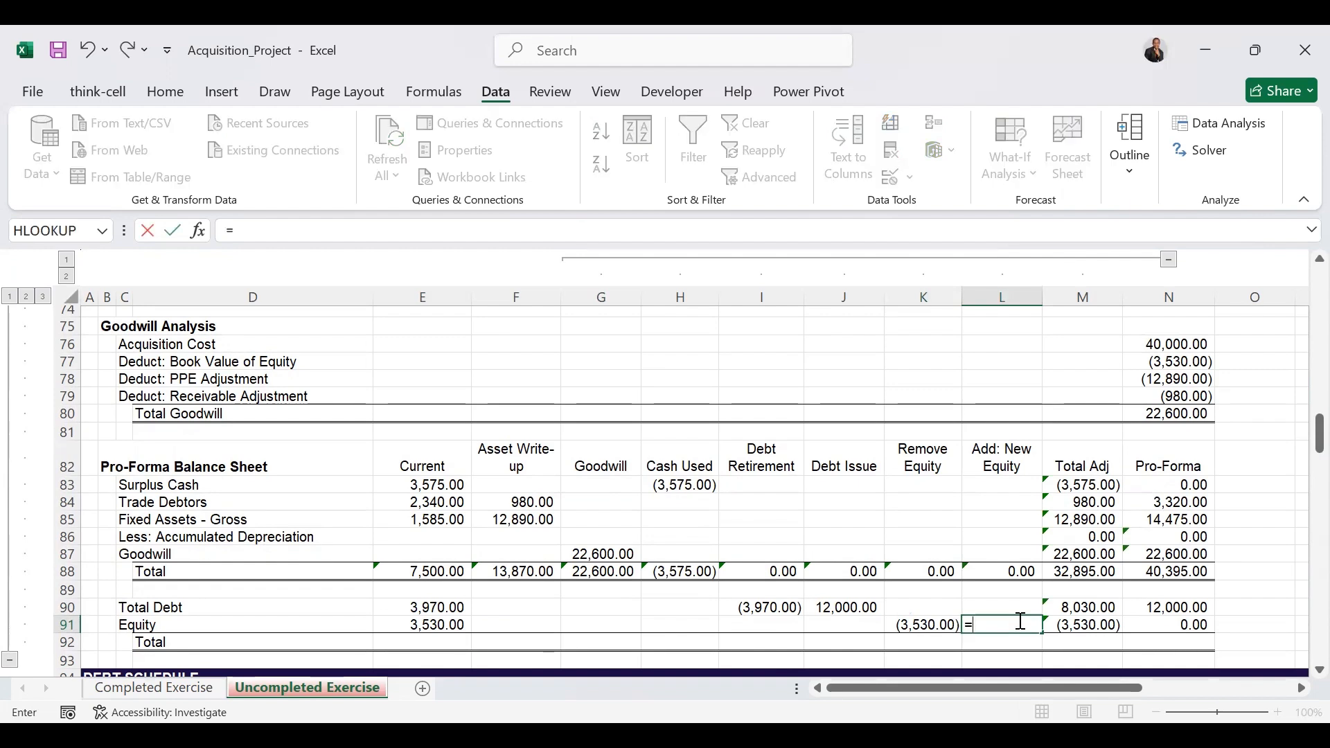
pyautogui.scroll(3, 884, 439)
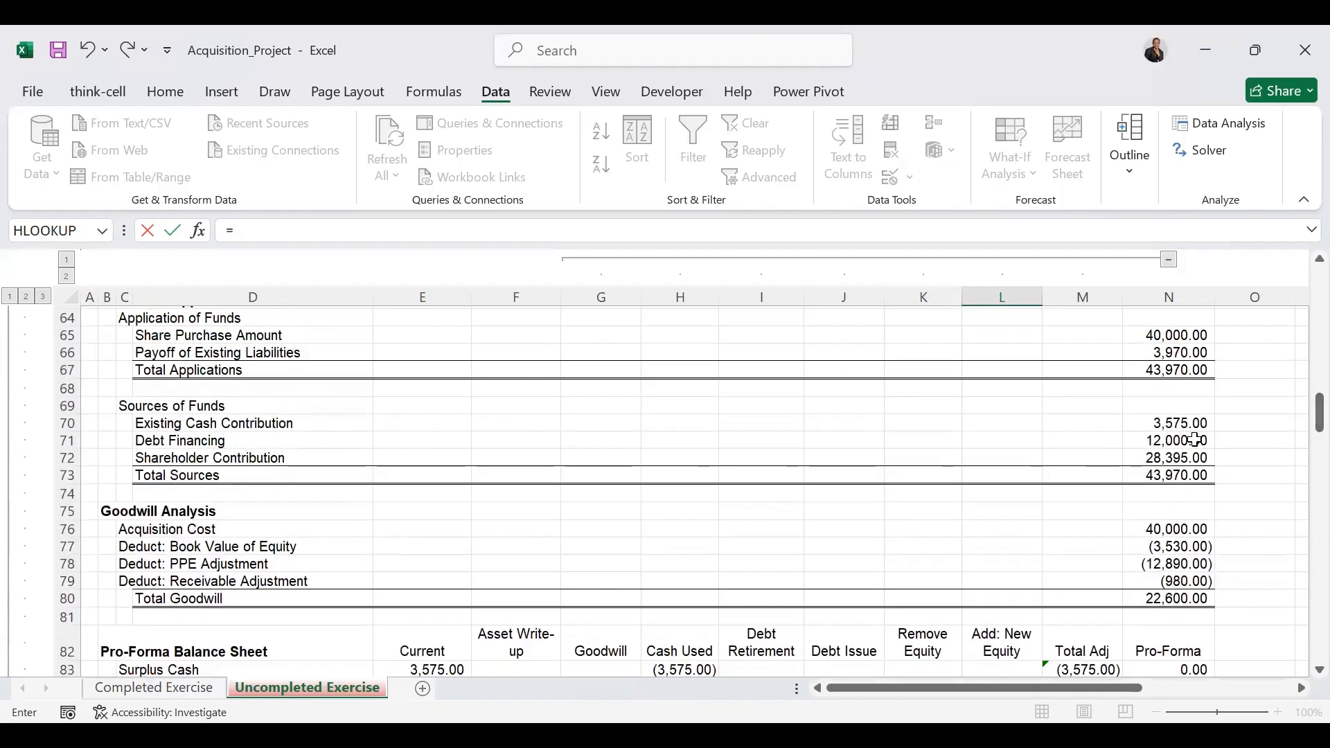
pyautogui.click(1169, 459)
pyautogui.press('Return')
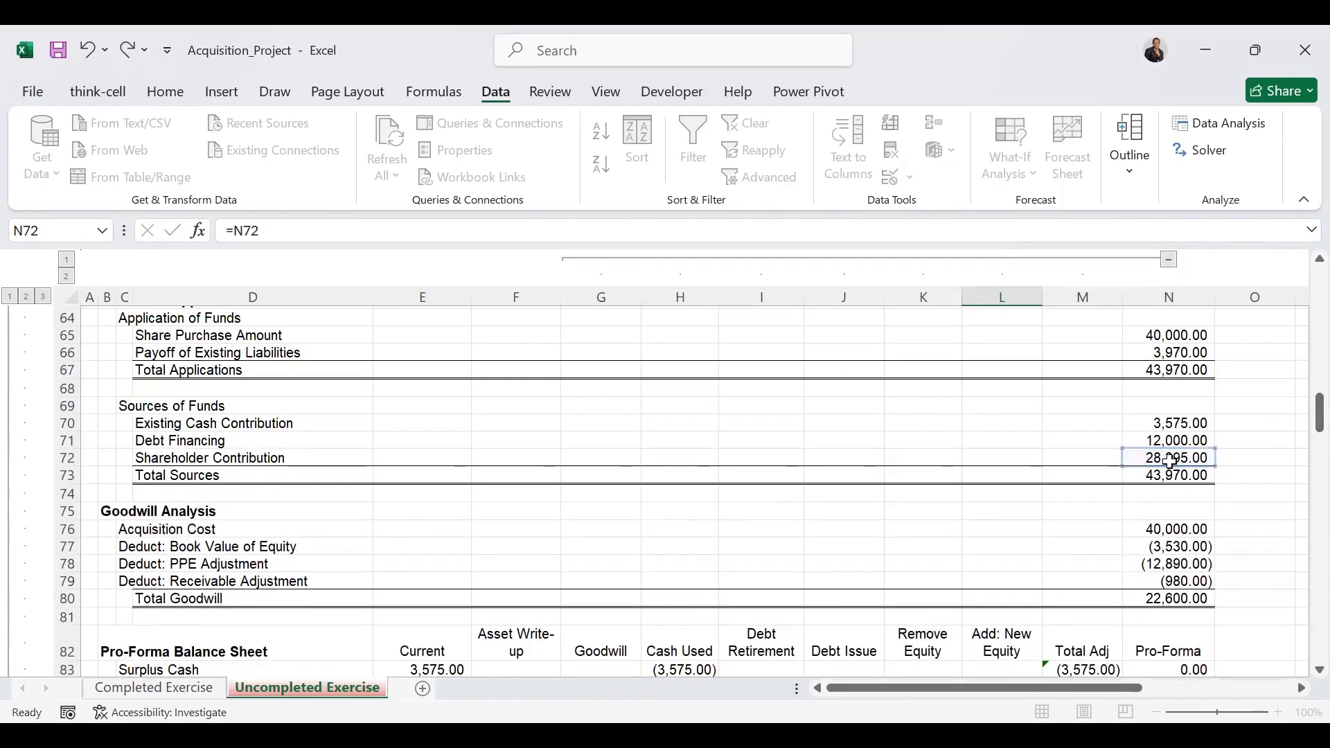
# Total the debt and equity with =SUM(E90:E91) in E92, copied across to N92, and collapse the grouped adjustment columns.
pyautogui.click(428, 532)
pyautogui.hotkey('alt', '=')
pyautogui.hotkey('ctrl', 'Return')
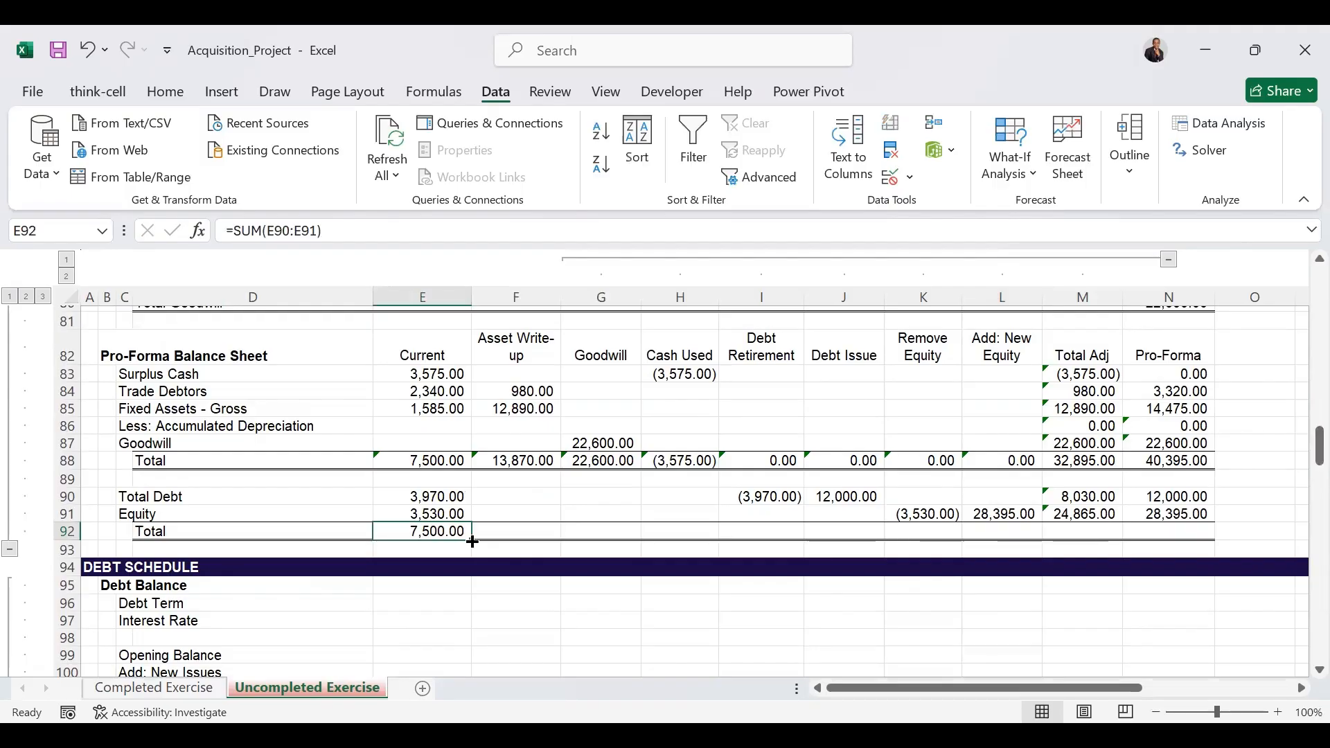
pyautogui.moveTo(470, 538); pyautogui.dragTo(1210, 539)
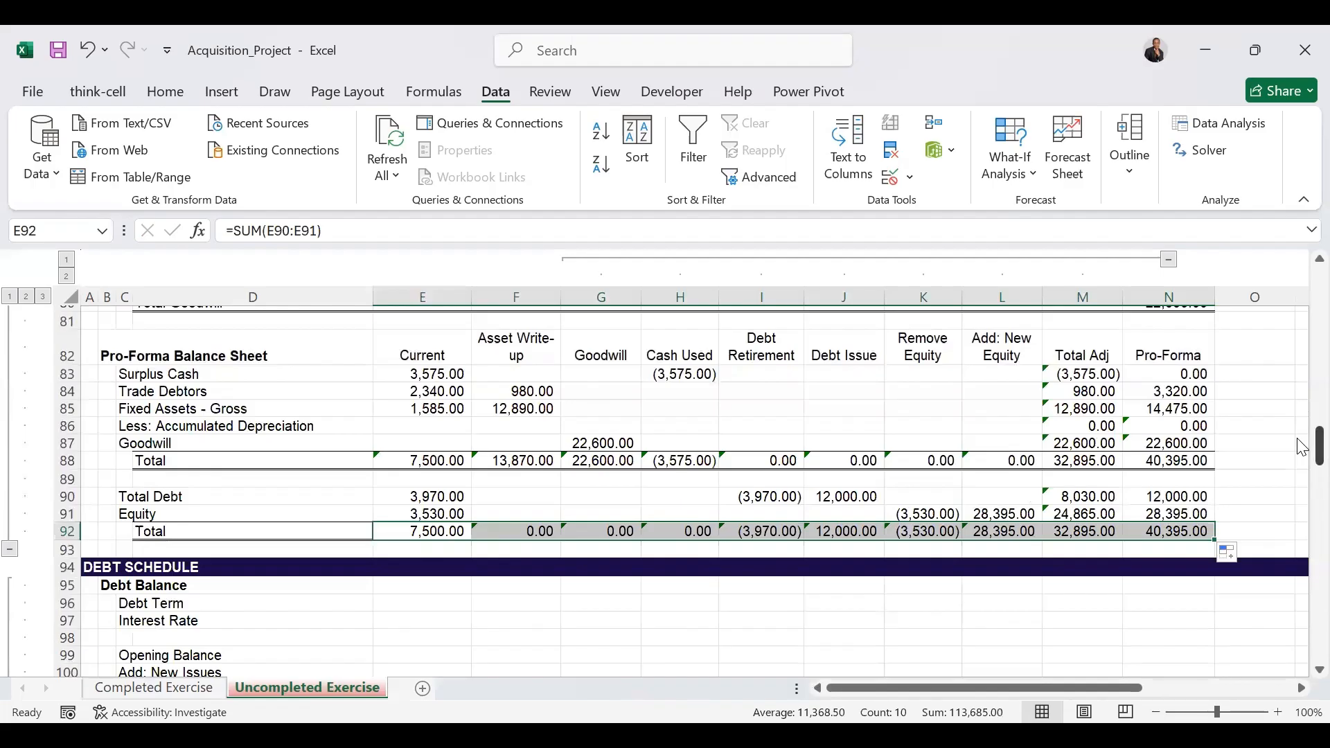
pyautogui.click(1168, 259)
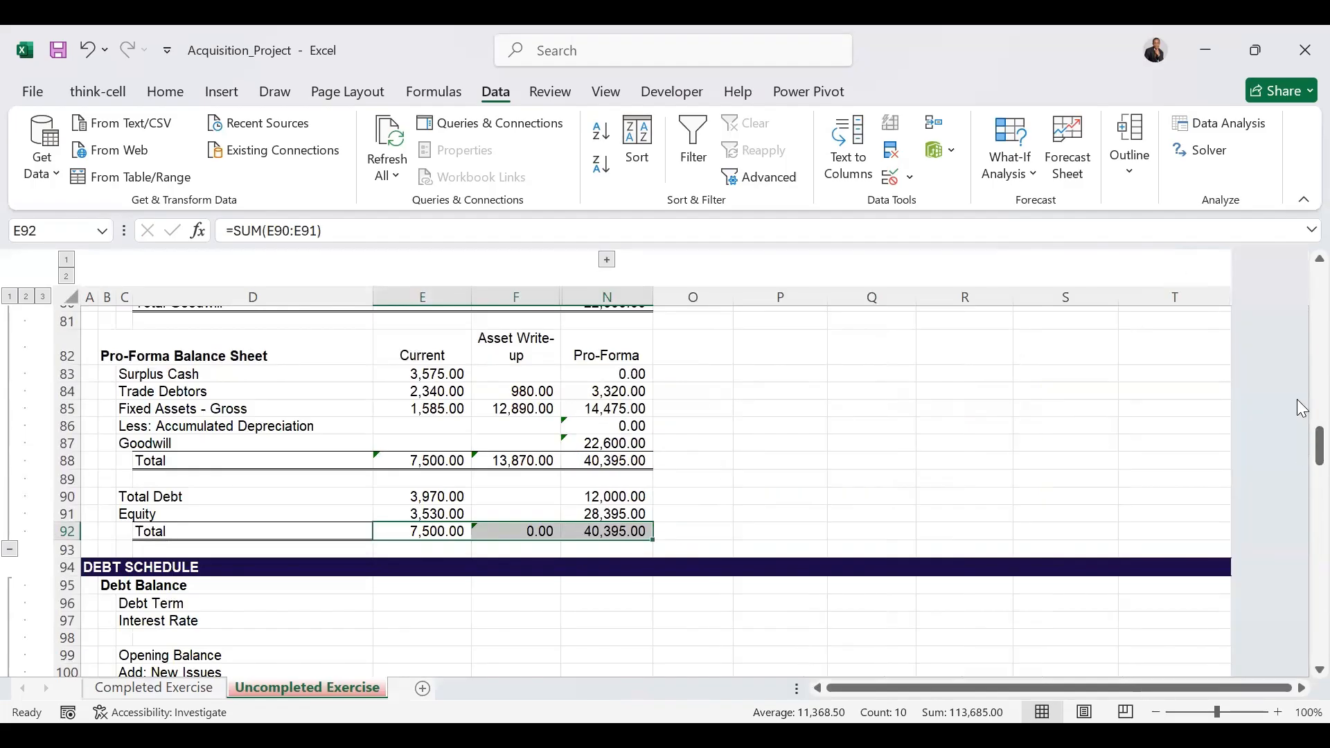
# Test the model's selectors by switching the currency in E1 to Euro (€) and Pound (£) and the scenario in E2 to Worst Case.
pyautogui.moveTo(1301, 450); pyautogui.dragTo(1300, 281)
pyautogui.click(399, 317)
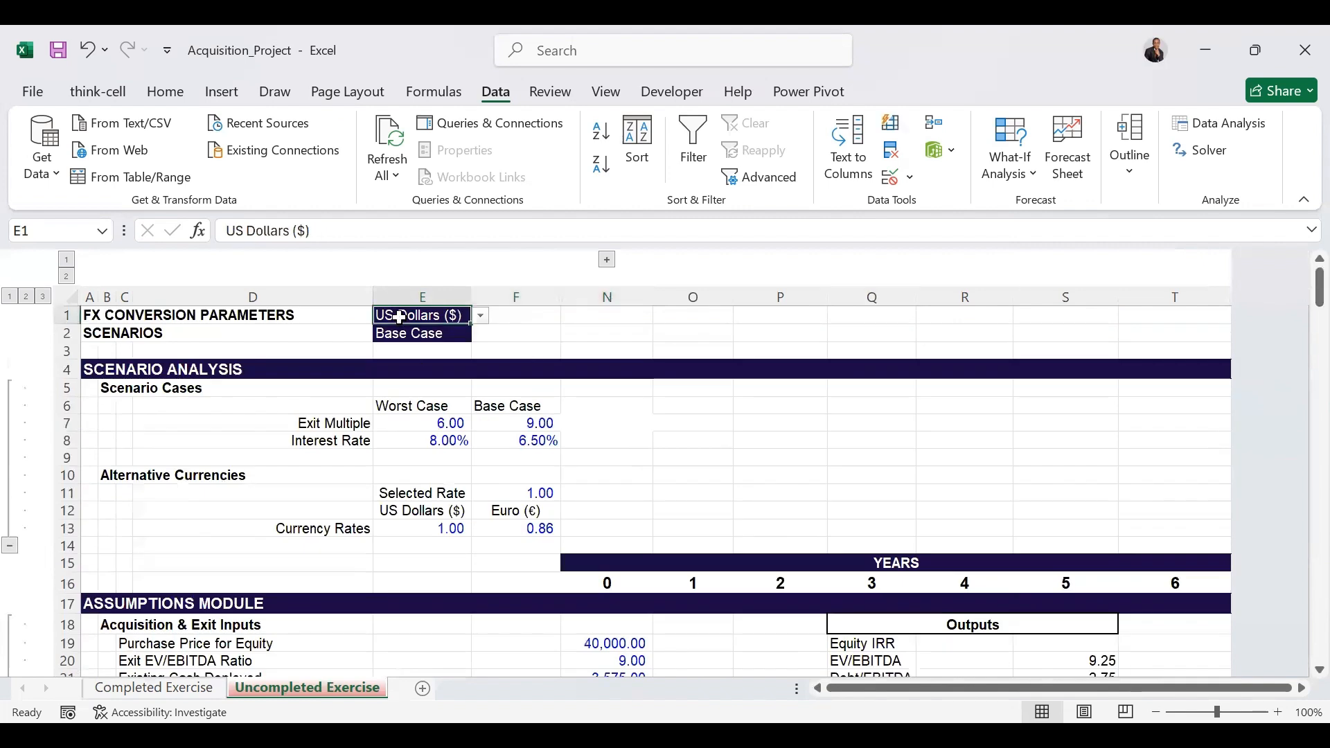
pyautogui.click(481, 316)
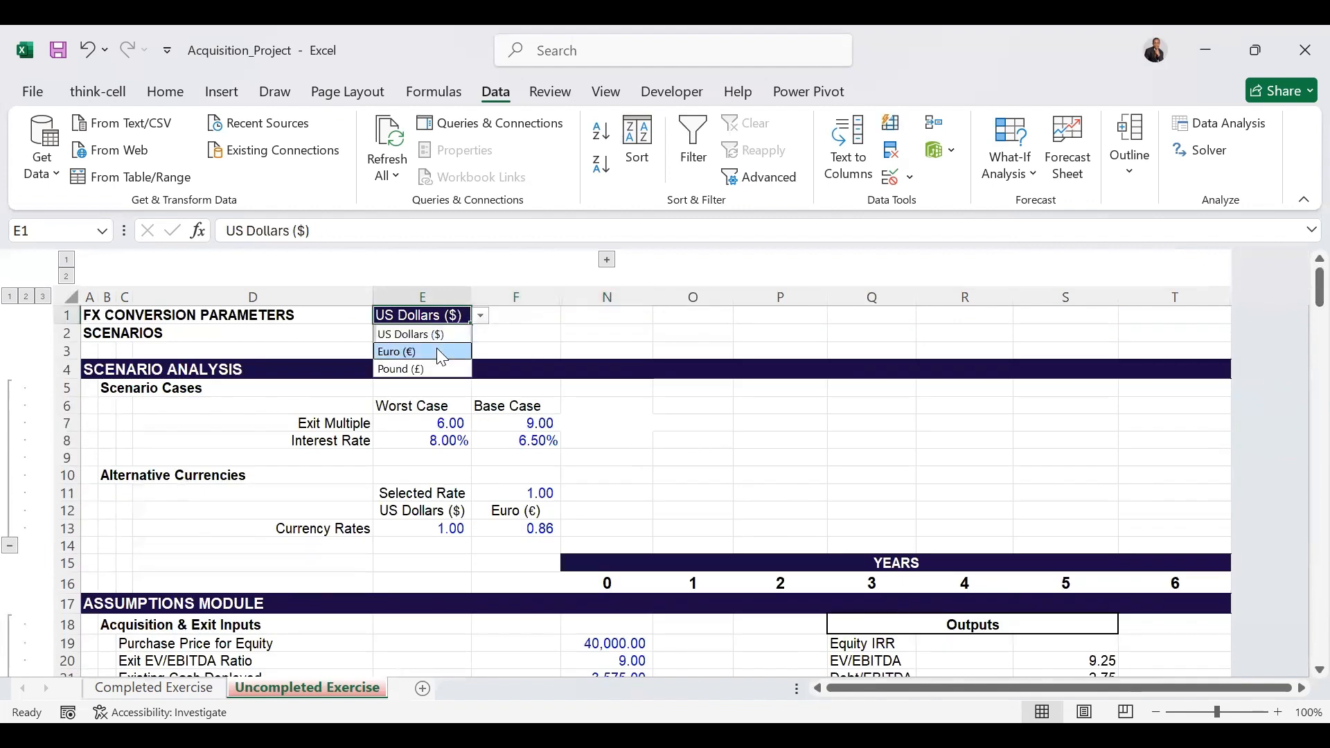
pyautogui.click(437, 350)
pyautogui.hotkey('alt', 'Down')
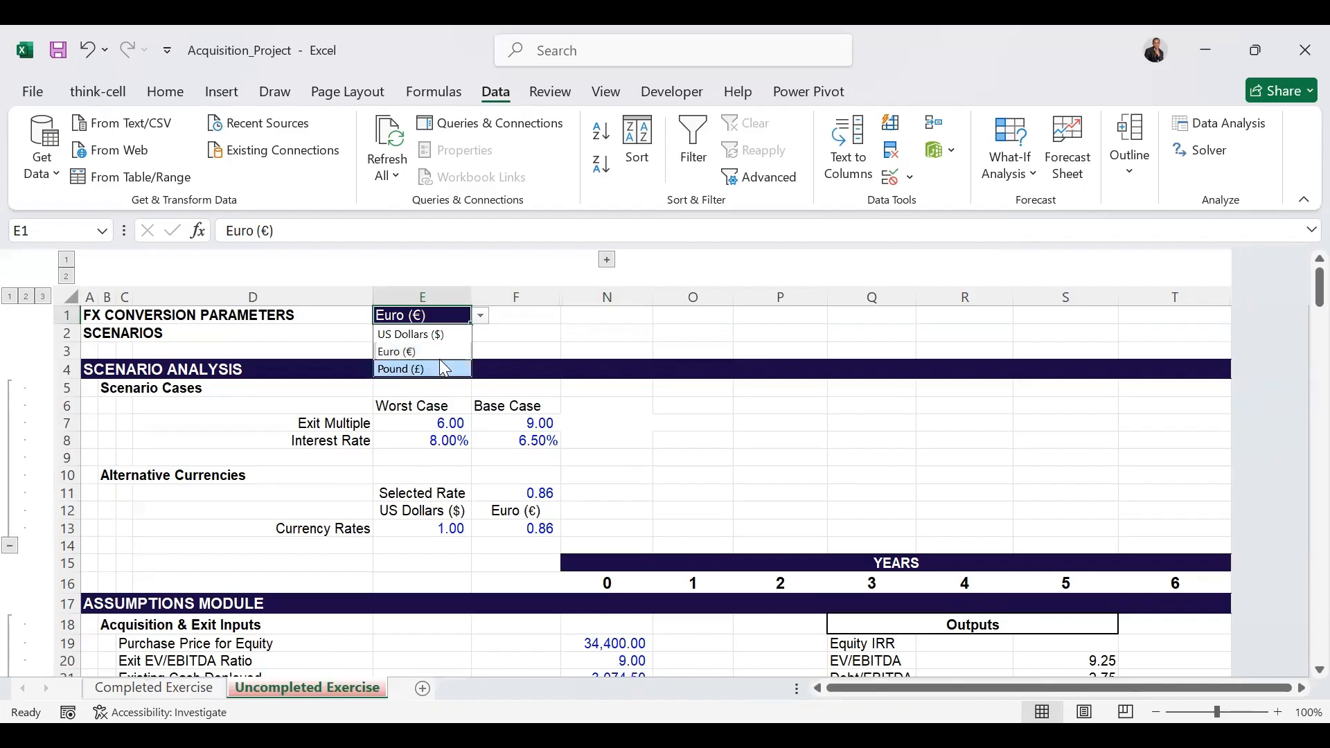
pyautogui.press('Return')
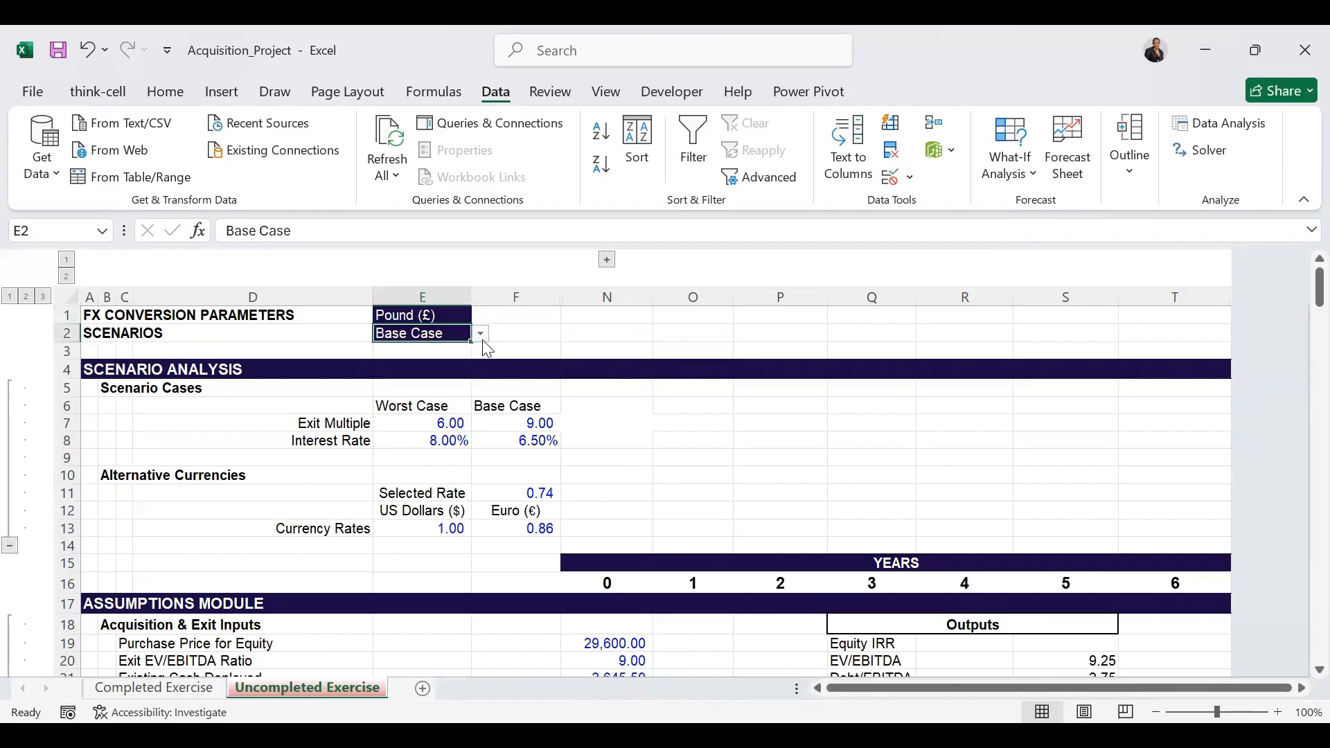
pyautogui.click(480, 334)
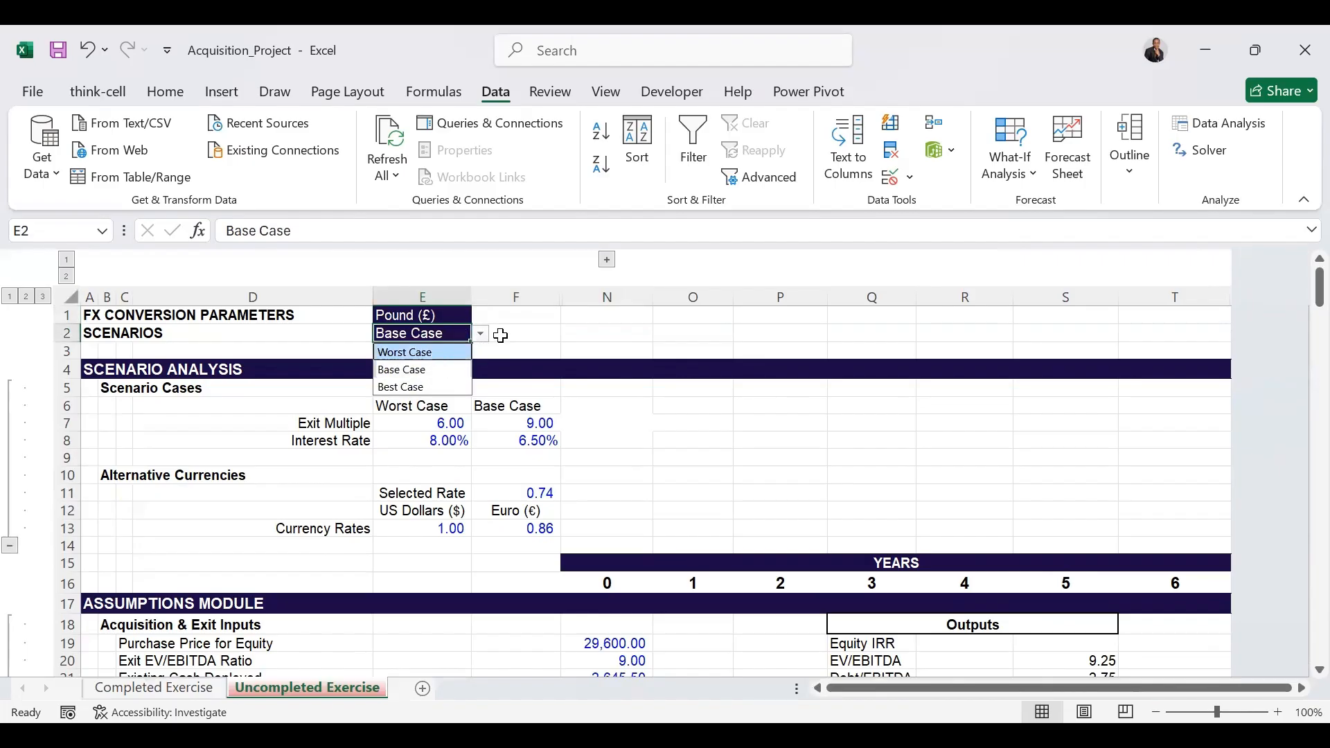
pyautogui.click(457, 354)
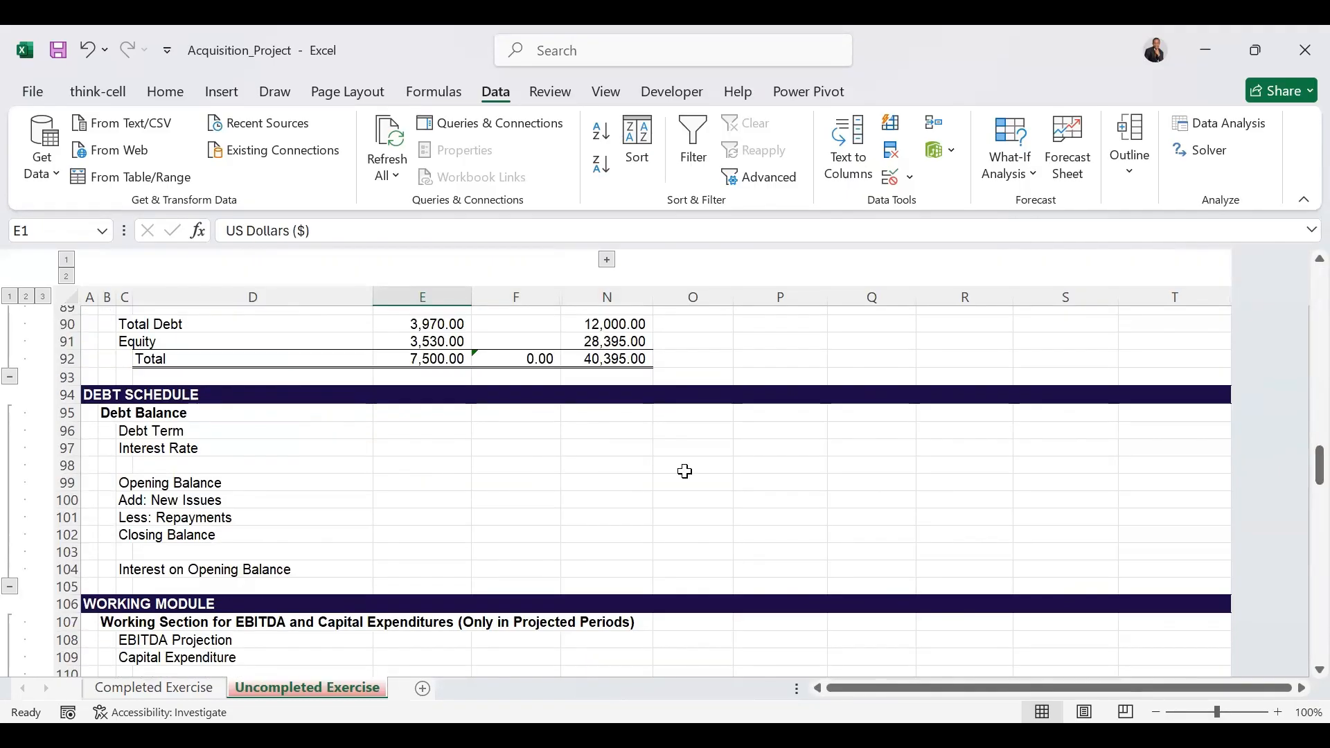
pyautogui.moveTo(1319, 465); pyautogui.dragTo(1289, 301)
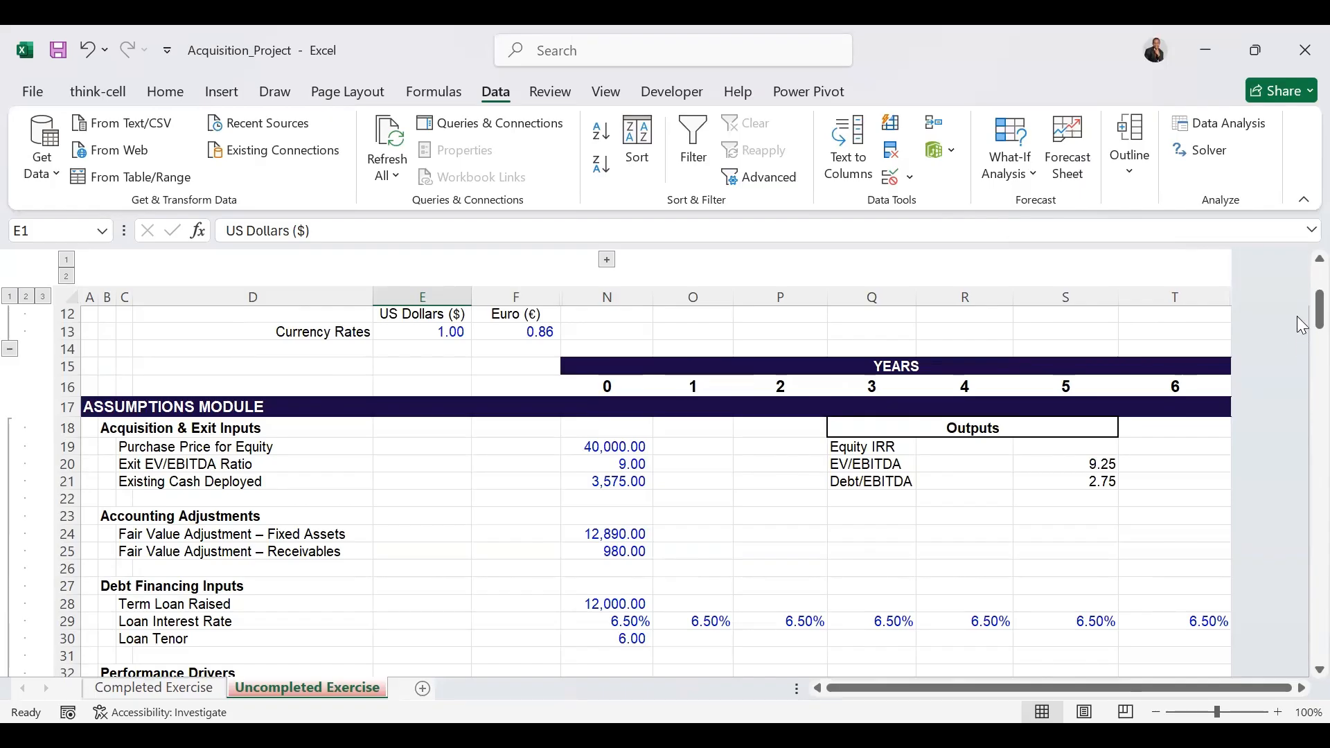
# Link the Debt Term in N96 of the debt schedule to the Loan Tenor in N30.
pyautogui.moveTo(1300, 315); pyautogui.dragTo(1302, 463)
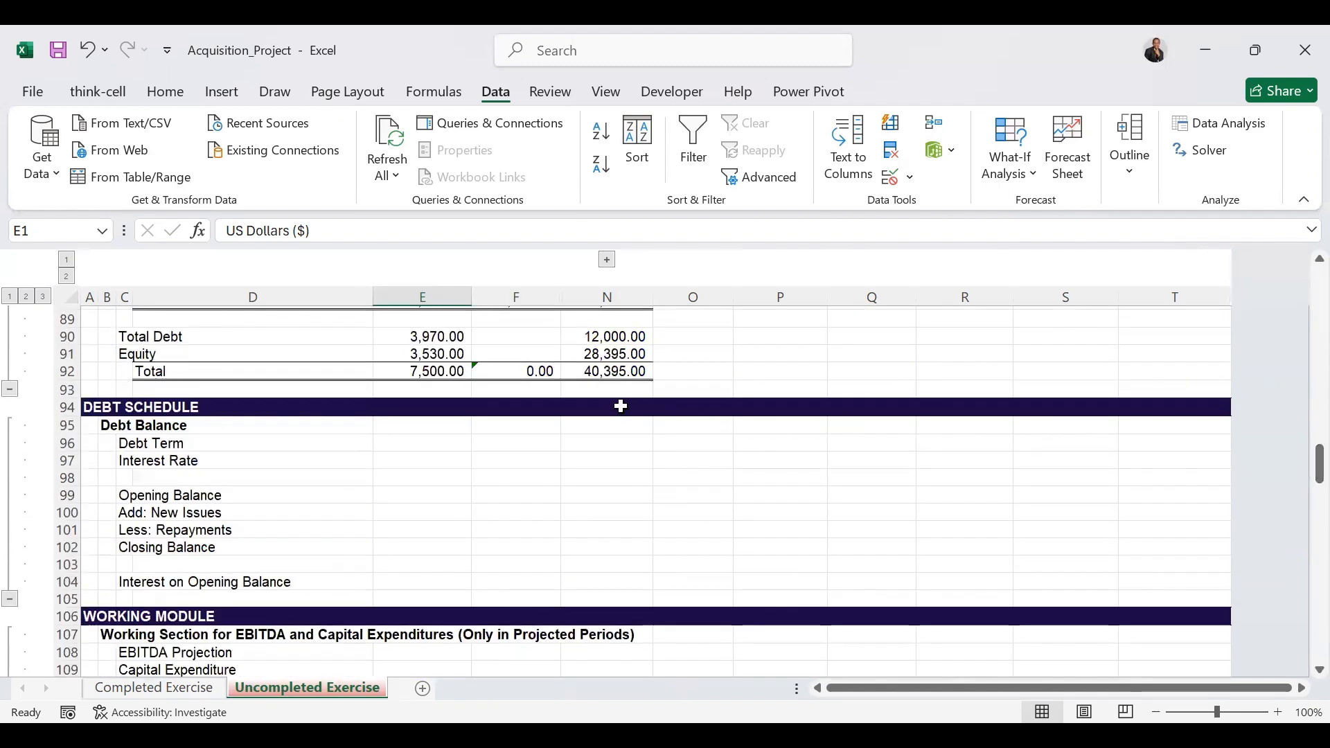
pyautogui.click(596, 442)
pyautogui.write('=')
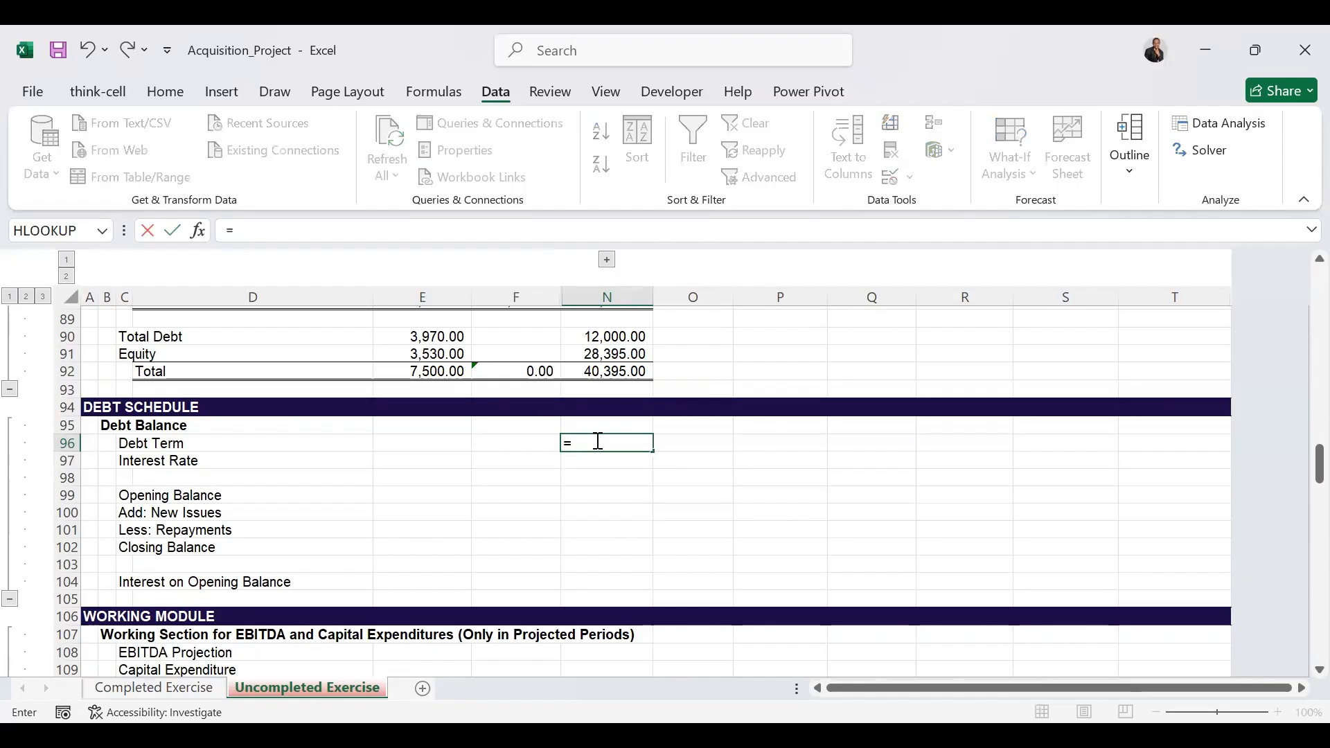
pyautogui.moveTo(1319, 463); pyautogui.dragTo(1300, 337)
pyautogui.click(619, 435)
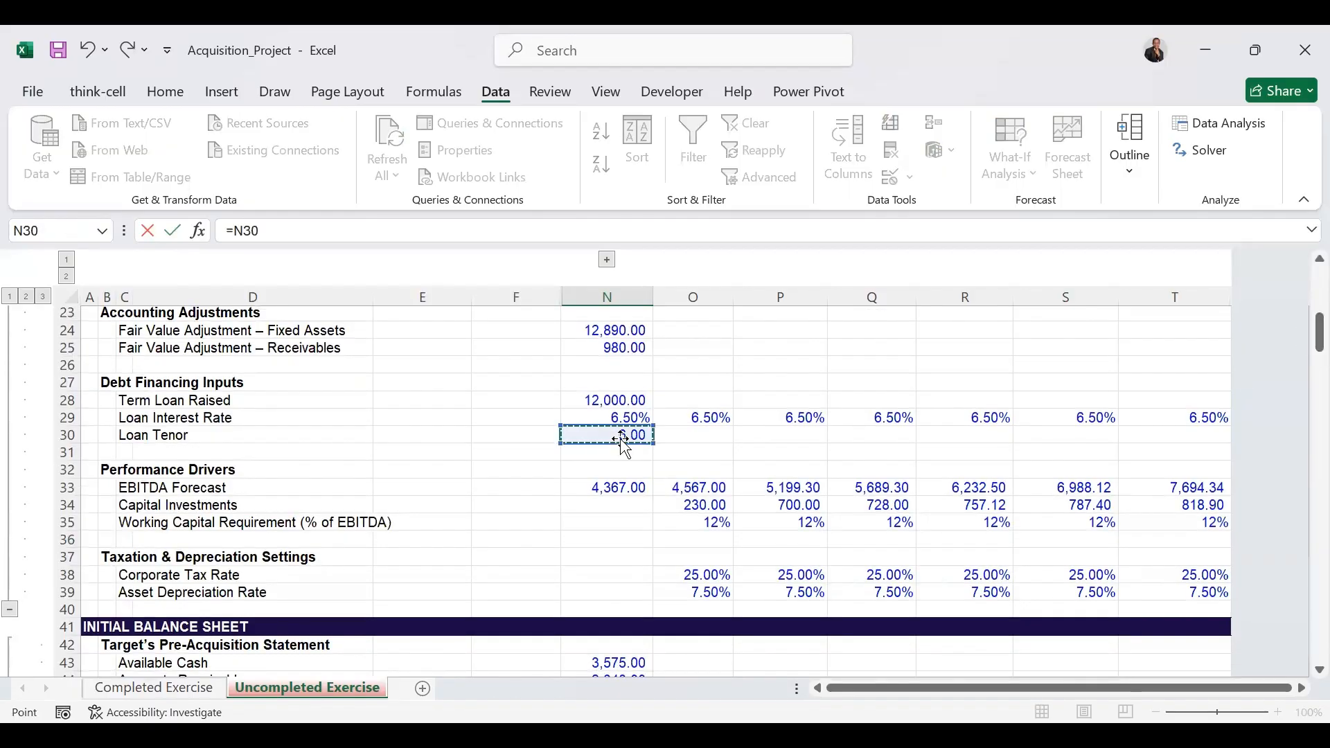
pyautogui.hotkey('ctrl', 'Return')
# Set the debt schedule's Interest Rate in N97 to =InterestRate and copy it across to T97.
pyautogui.click(620, 553)
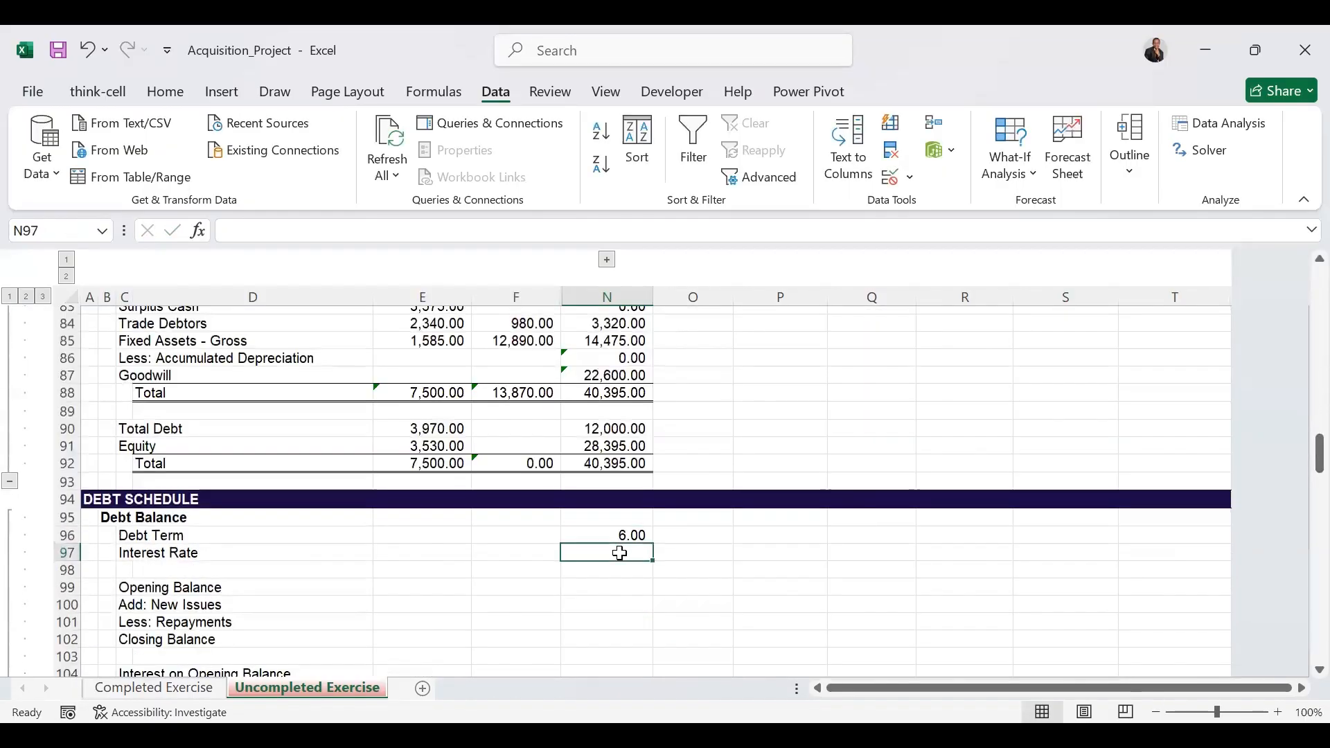
pyautogui.write('=')
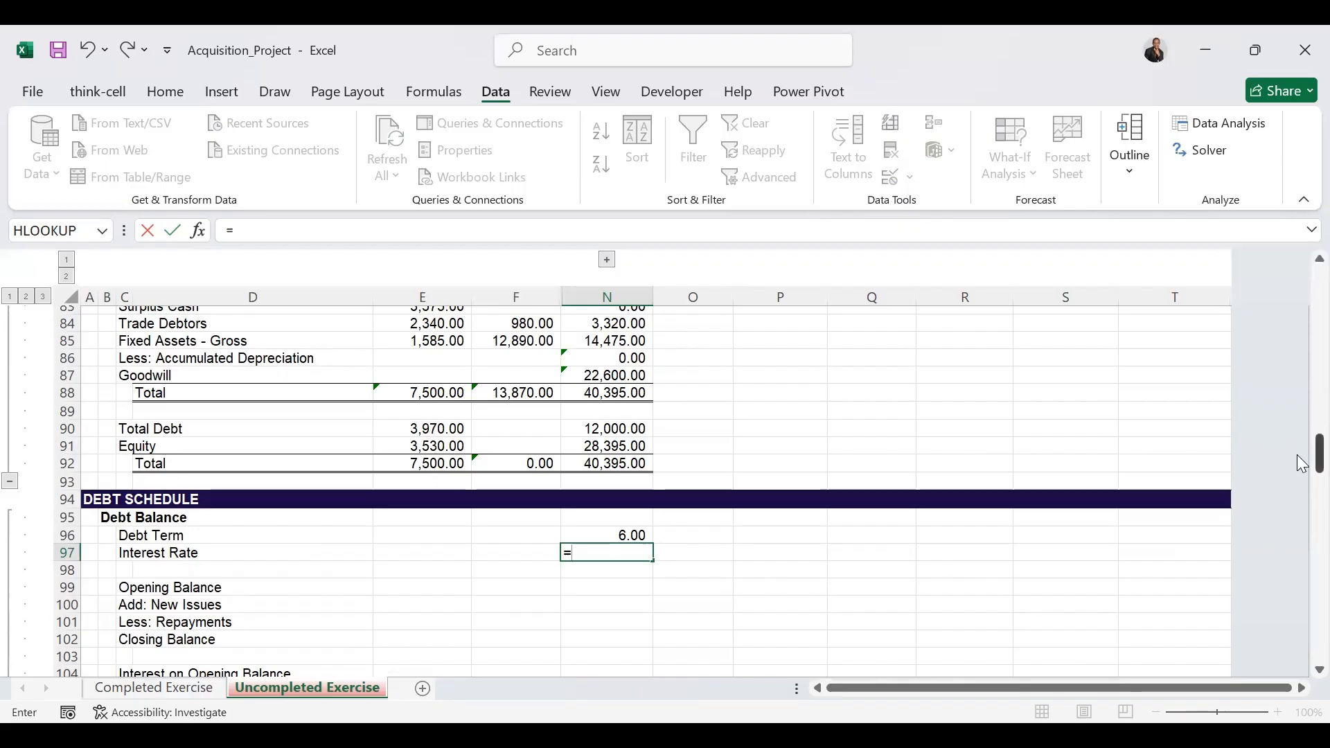
pyautogui.moveTo(1301, 451); pyautogui.dragTo(1297, 342)
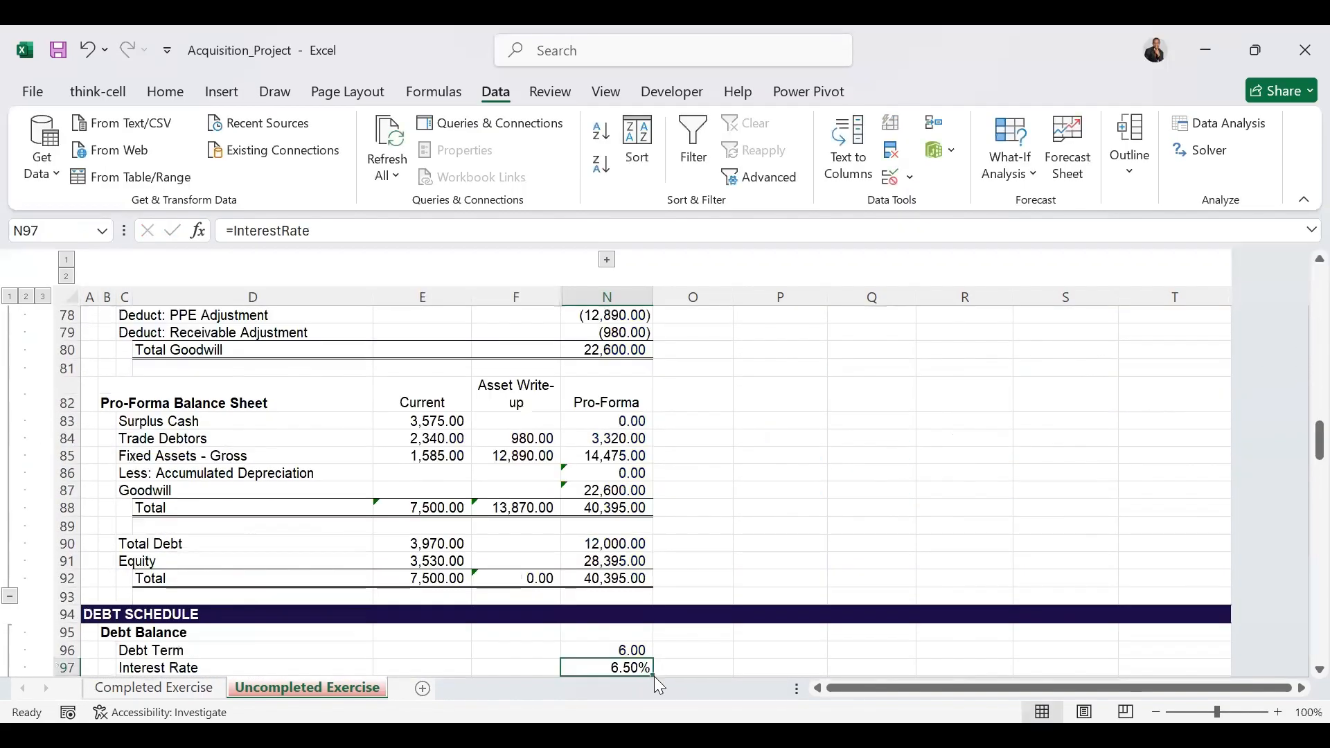
# Enter 0 as the year 0 Opening Balance in N99 and link Add: New Issues in N100 to the Term Loan Raised in N28.
pyautogui.click(621, 471)
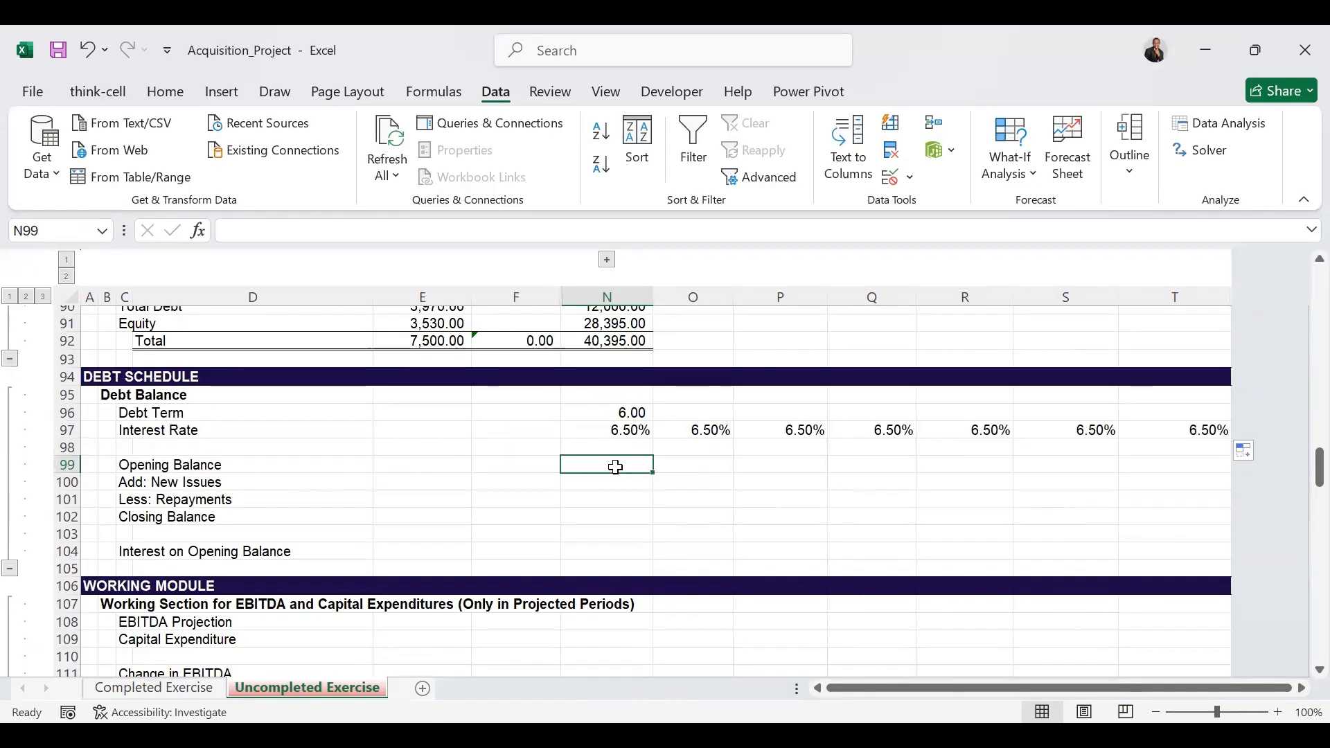
pyautogui.write('0')
pyautogui.hotkey('ctrl', 'Return')
pyautogui.click(606, 484)
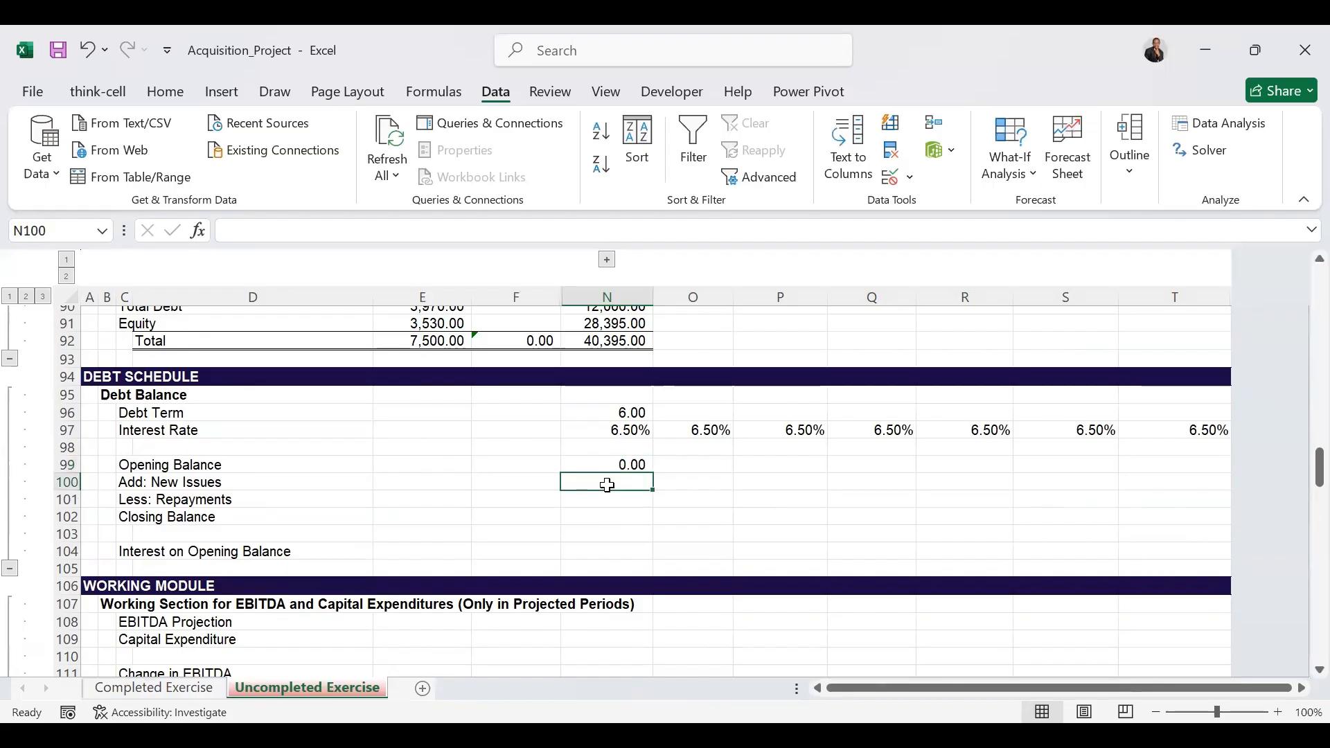
pyautogui.write('=')
pyautogui.moveTo(1319, 467); pyautogui.dragTo(1300, 327)
pyautogui.click(627, 573)
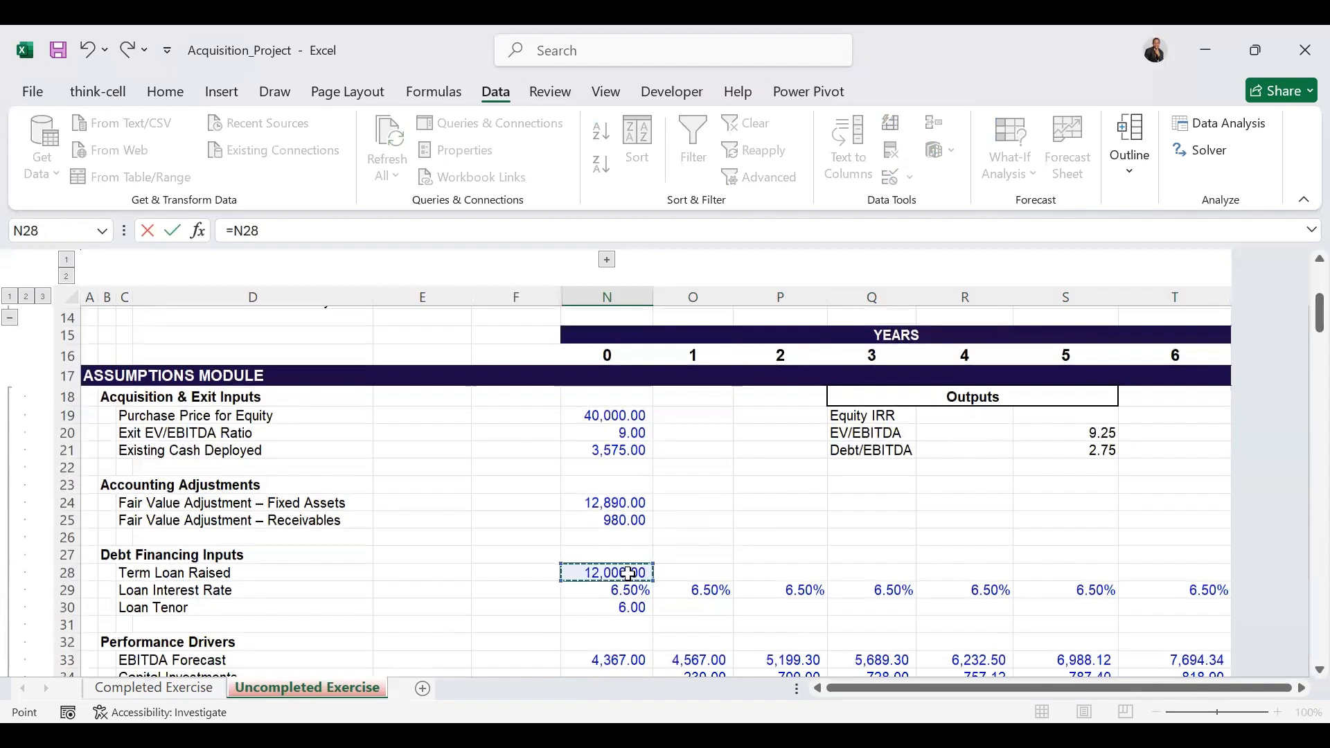
pyautogui.hotkey('ctrl', 'Return')
pyautogui.moveTo(1319, 315); pyautogui.dragTo(1300, 484)
# Enter 0 for Repayments in N101 and calculate the Closing Balance in N102 with =SUM(N99:N101), copied across to T102.
pyautogui.click(627, 522)
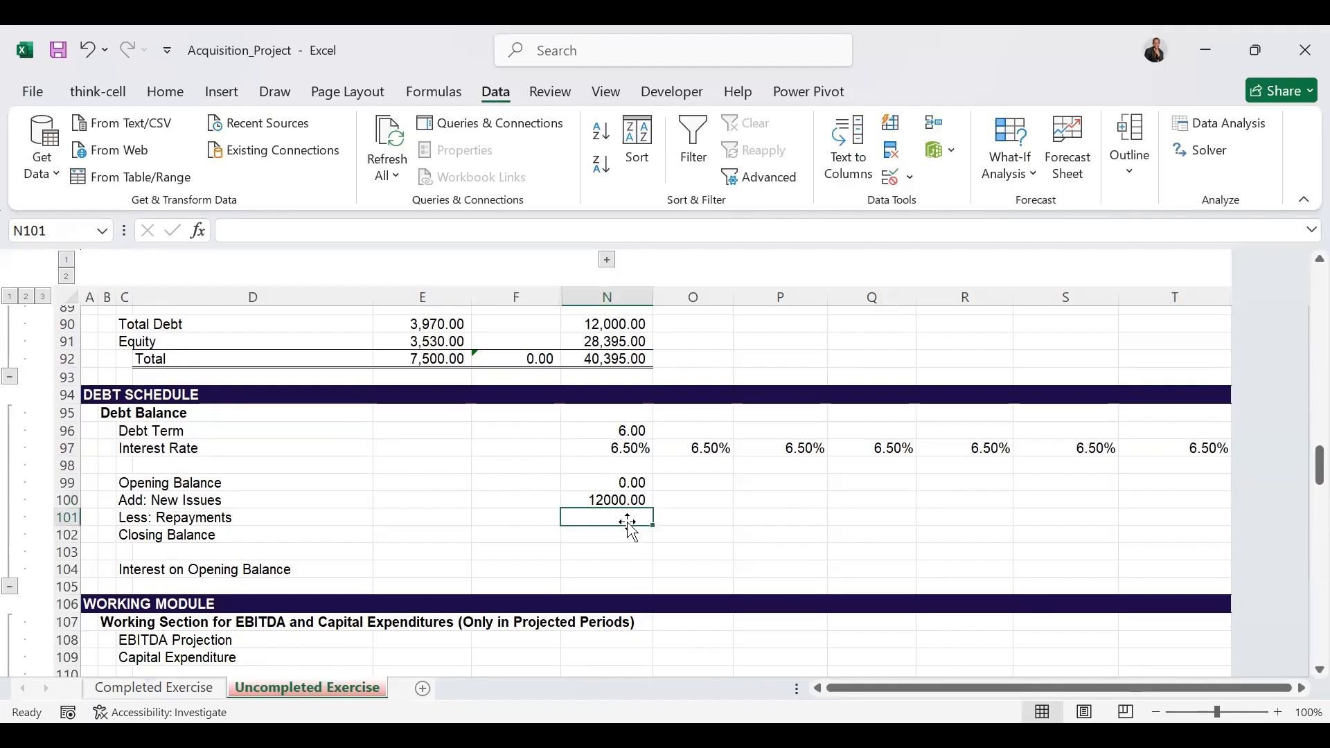
pyautogui.write('0')
pyautogui.hotkey('ctrl', 'Return')
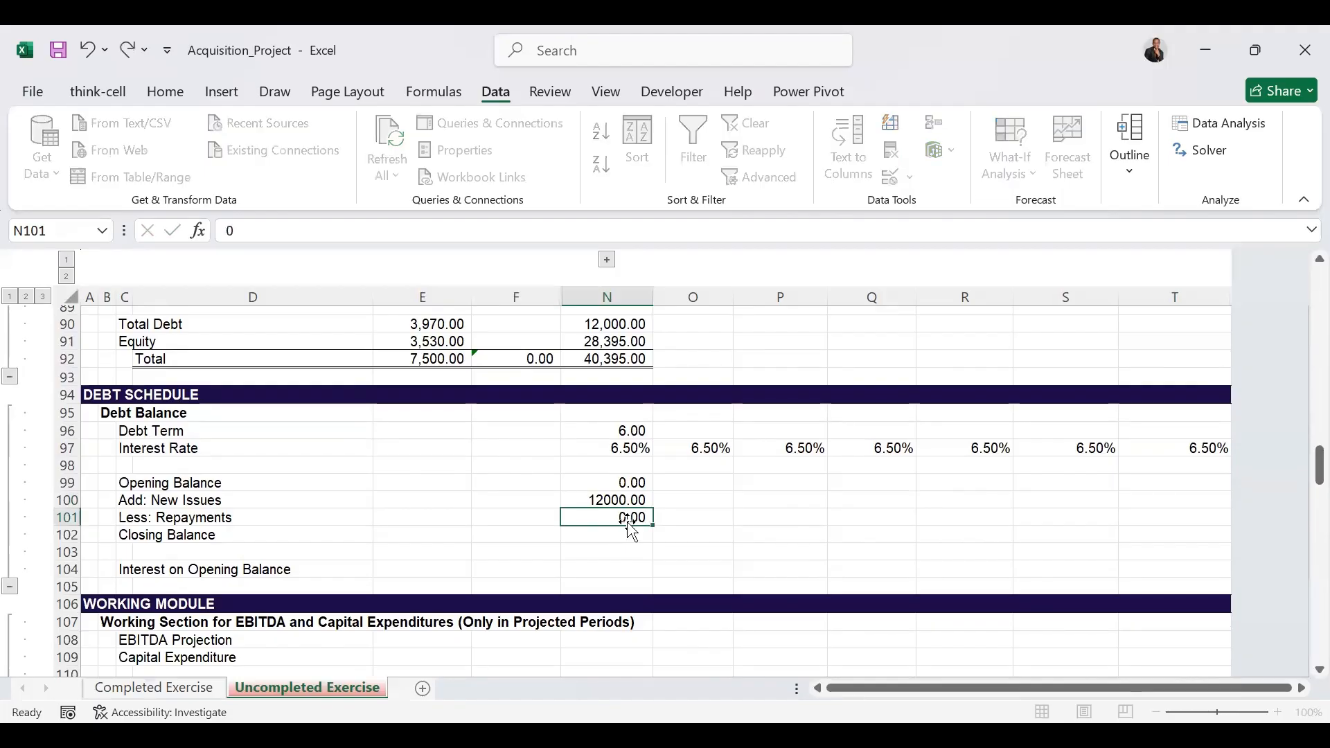
pyautogui.click(637, 536)
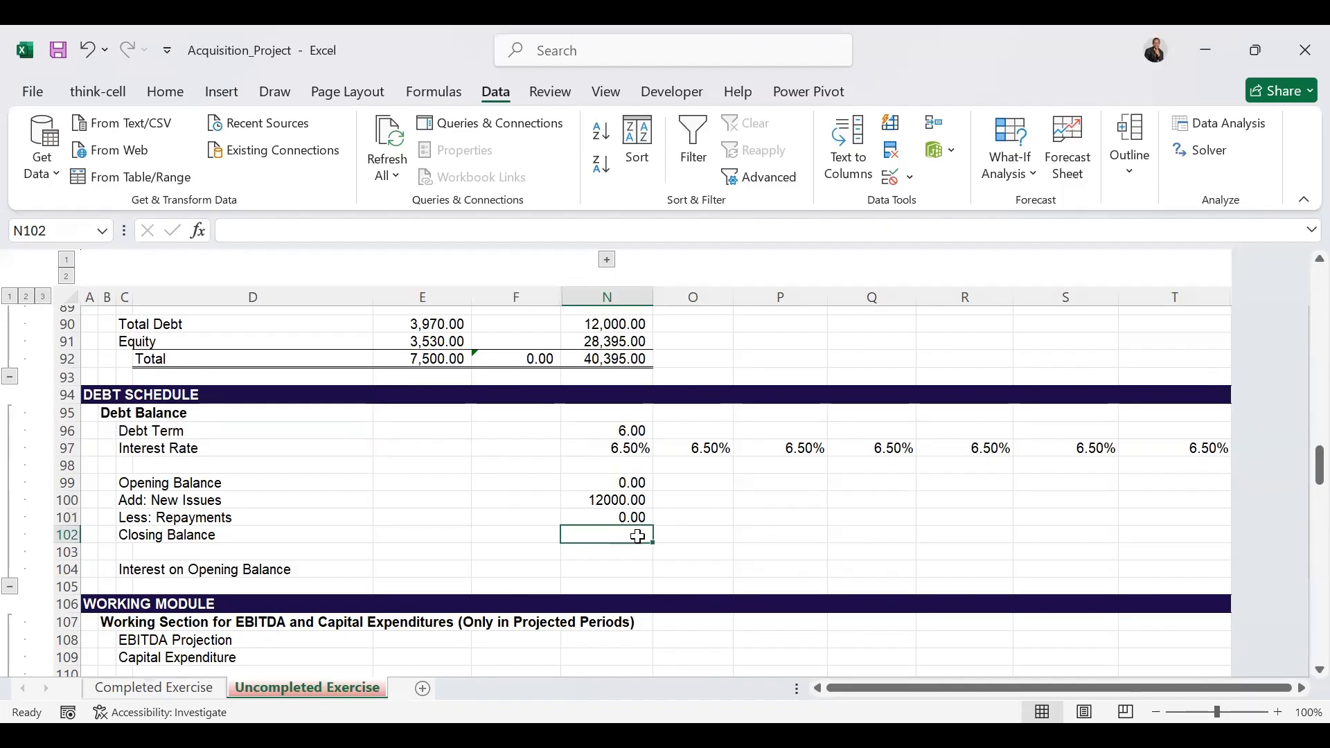
pyautogui.hotkey('alt', '=')
pyautogui.hotkey('ctrl', 'Return')
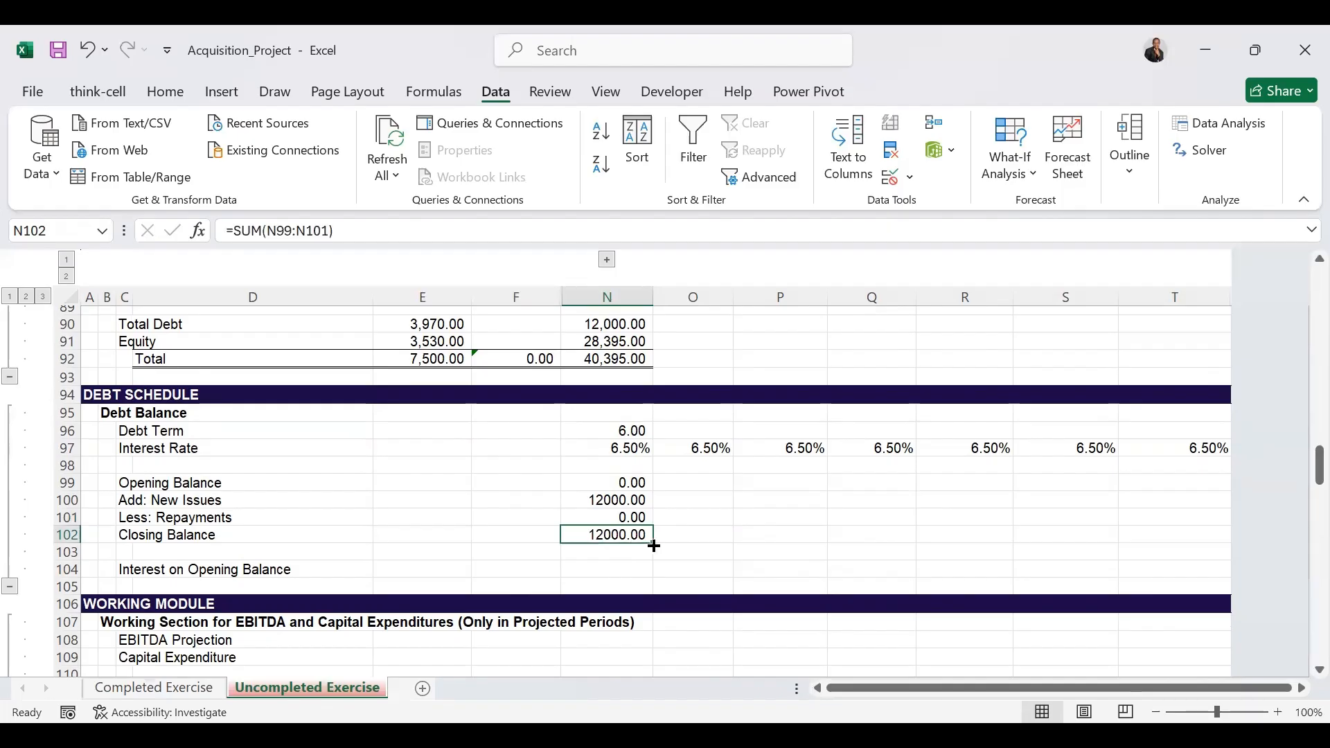
pyautogui.moveTo(654, 546); pyautogui.dragTo(1202, 561)
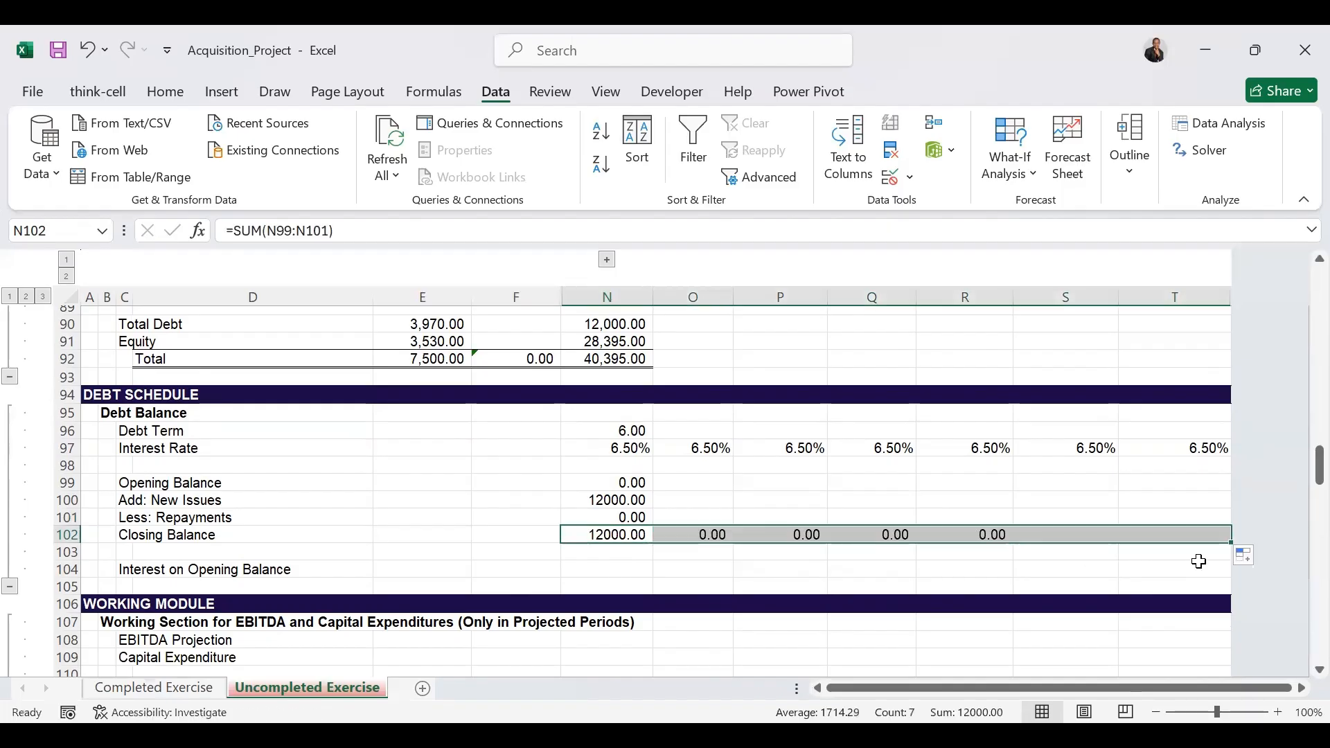
# Link the year 1 Opening Balance in O99 to the prior closing balance, =N102, and copy it across to T99.
pyautogui.click(683, 486)
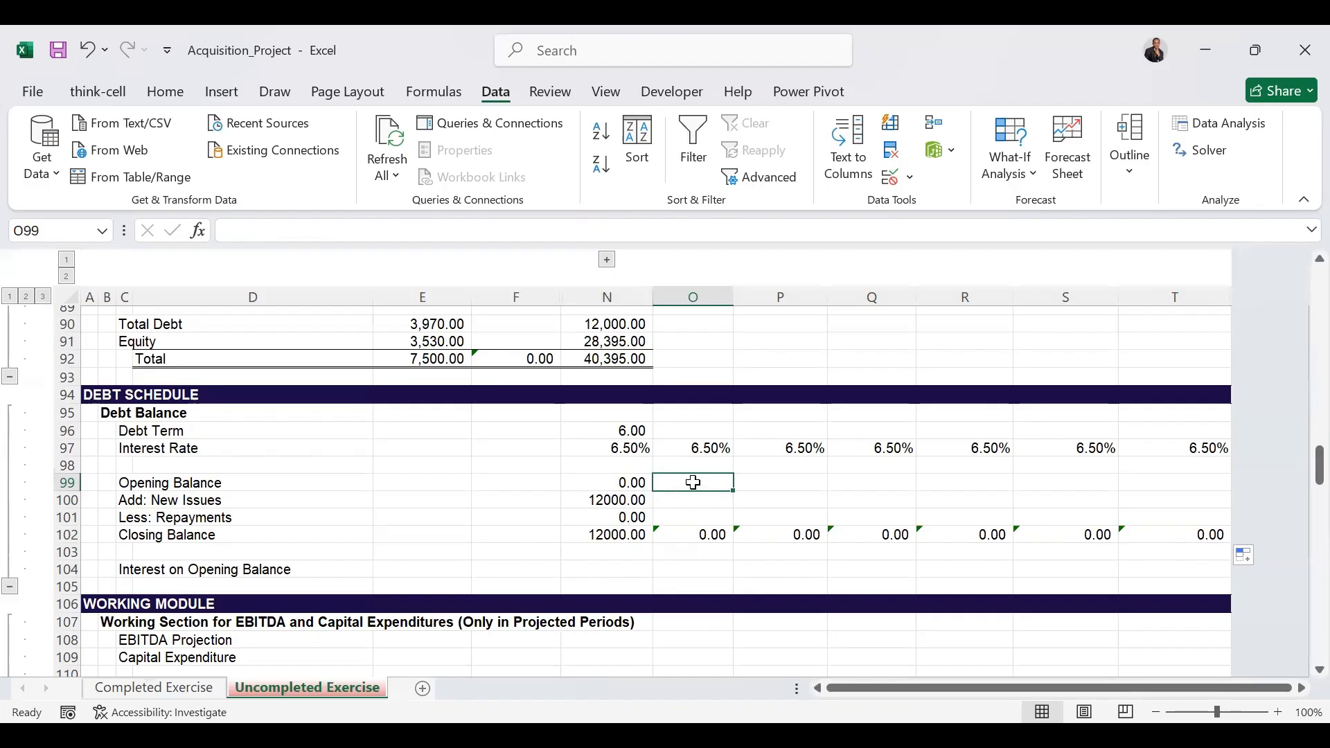
pyautogui.write('=')
pyautogui.press('Left')
pyautogui.press('Down')
pyautogui.press('Down')
pyautogui.press('Down')
pyautogui.hotkey('ctrl', 'Return')
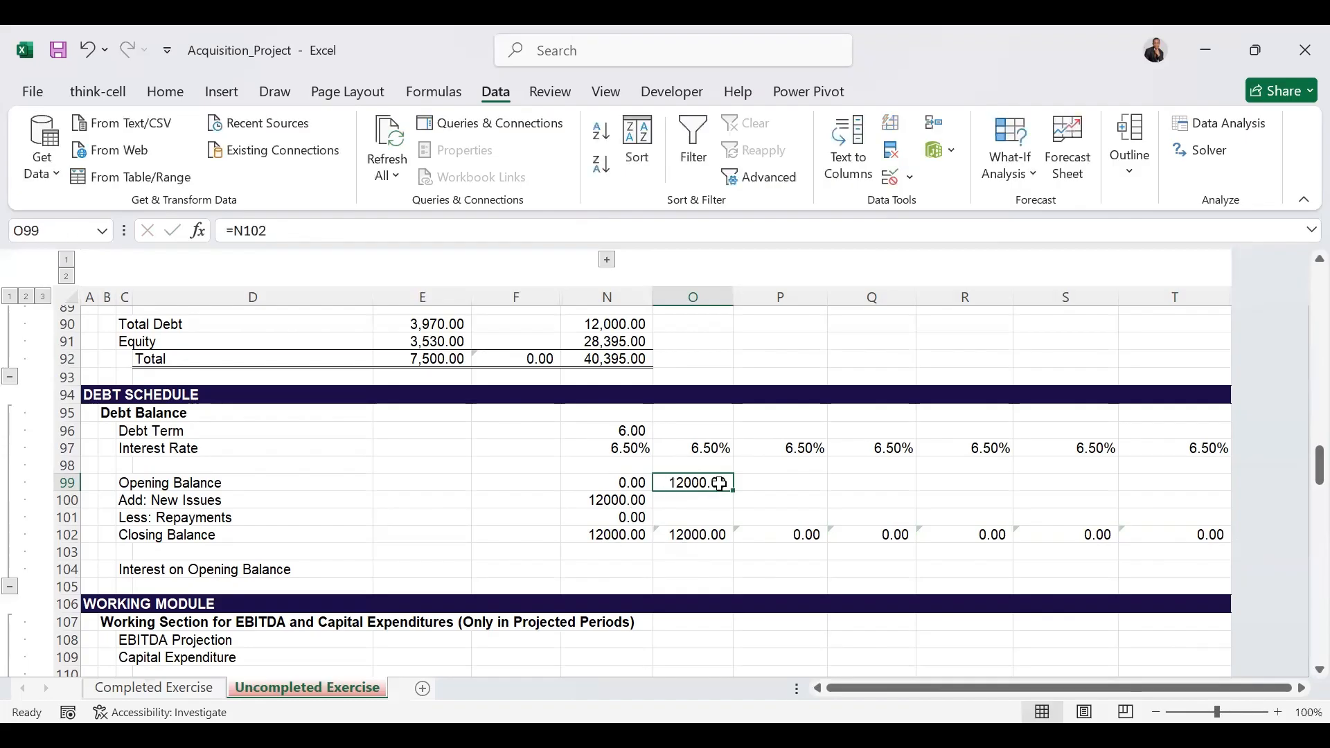
pyautogui.moveTo(728, 493); pyautogui.dragTo(1177, 485)
# Enter 0 for Add: New Issues in years 1 to 6, O100 through T100.
pyautogui.click(713, 494)
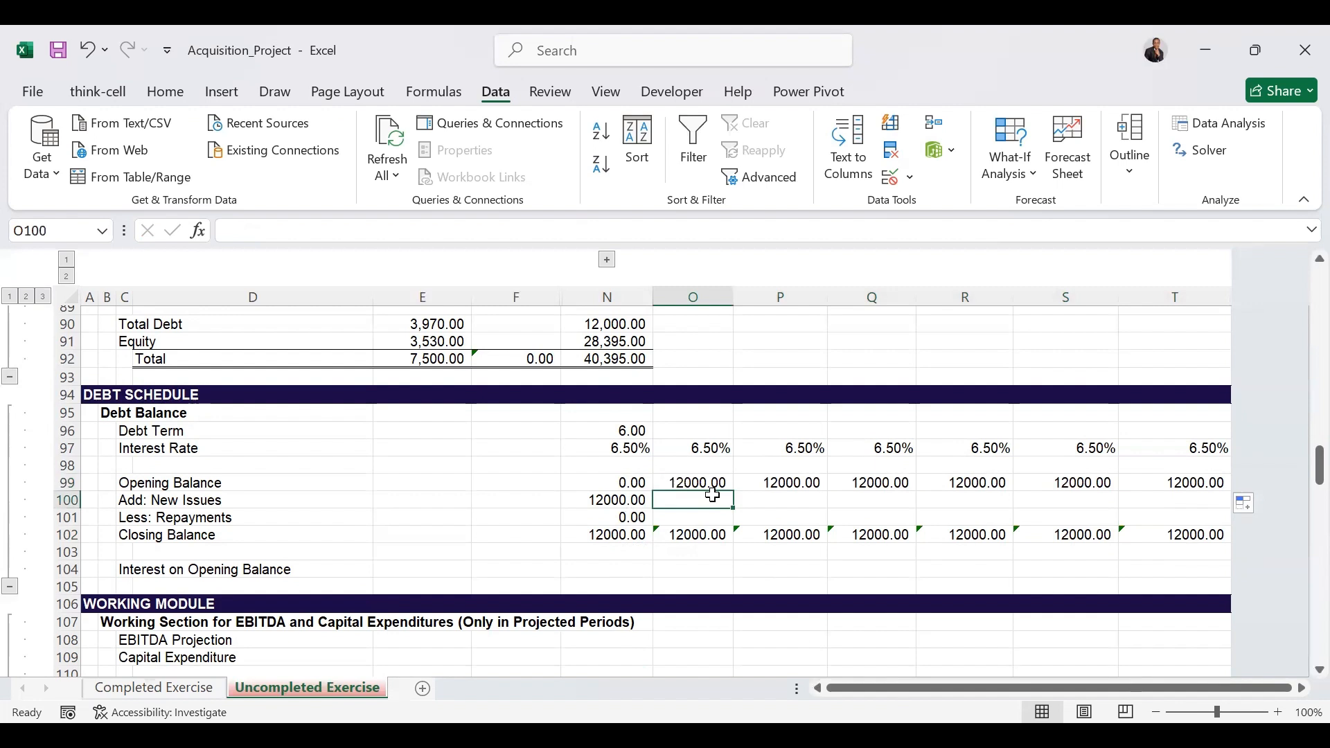
pyautogui.write('0')
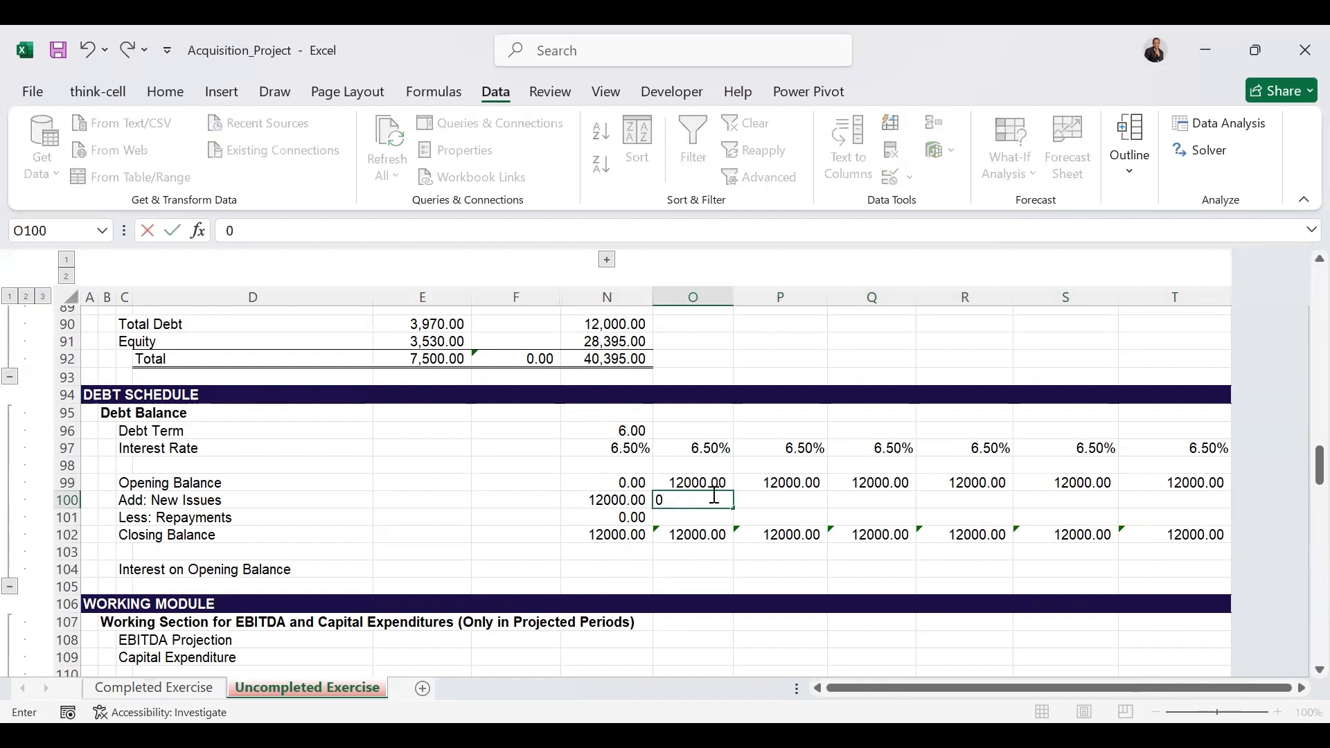
pyautogui.hotkey('ctrl', 'Return')
pyautogui.moveTo(732, 507); pyautogui.dragTo(1193, 497)
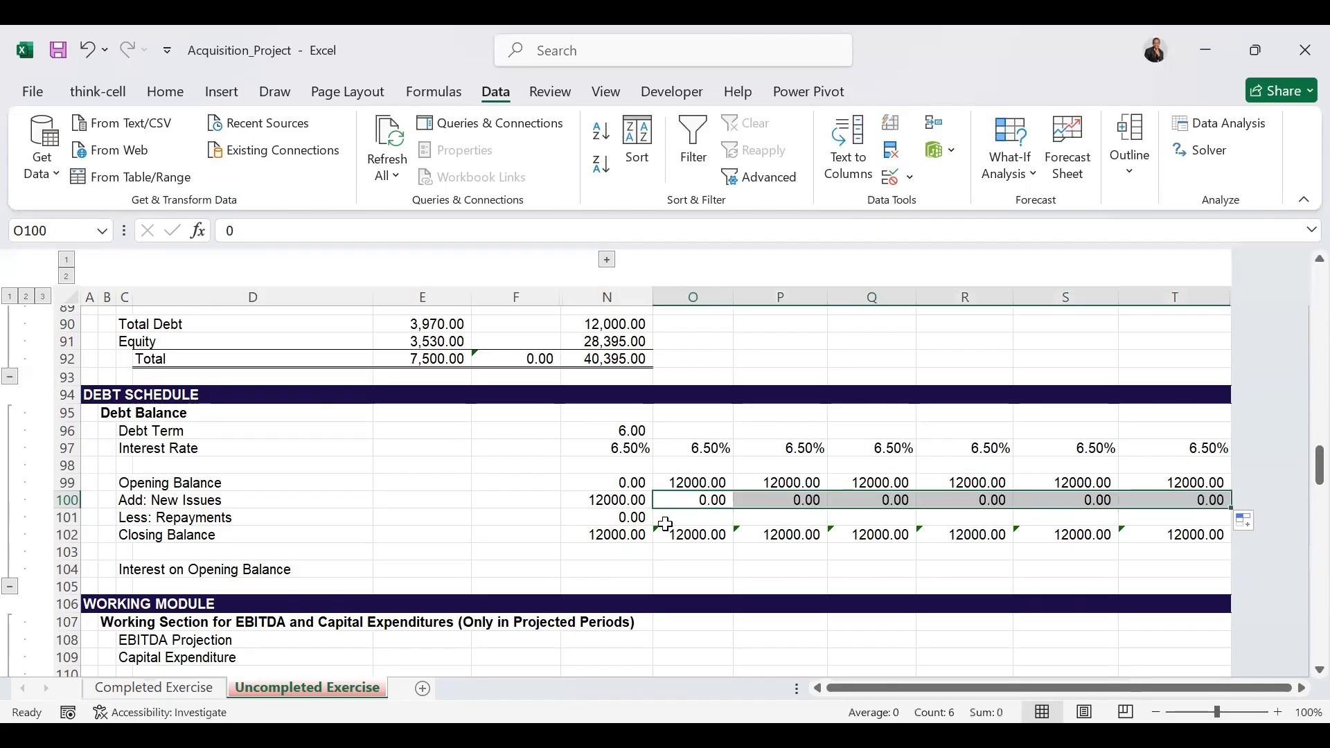
# Calculate the Repayments in O101 with =-MIN(O99,$O$99/$N$96) and copy the formula across to T101.
pyautogui.click(682, 520)
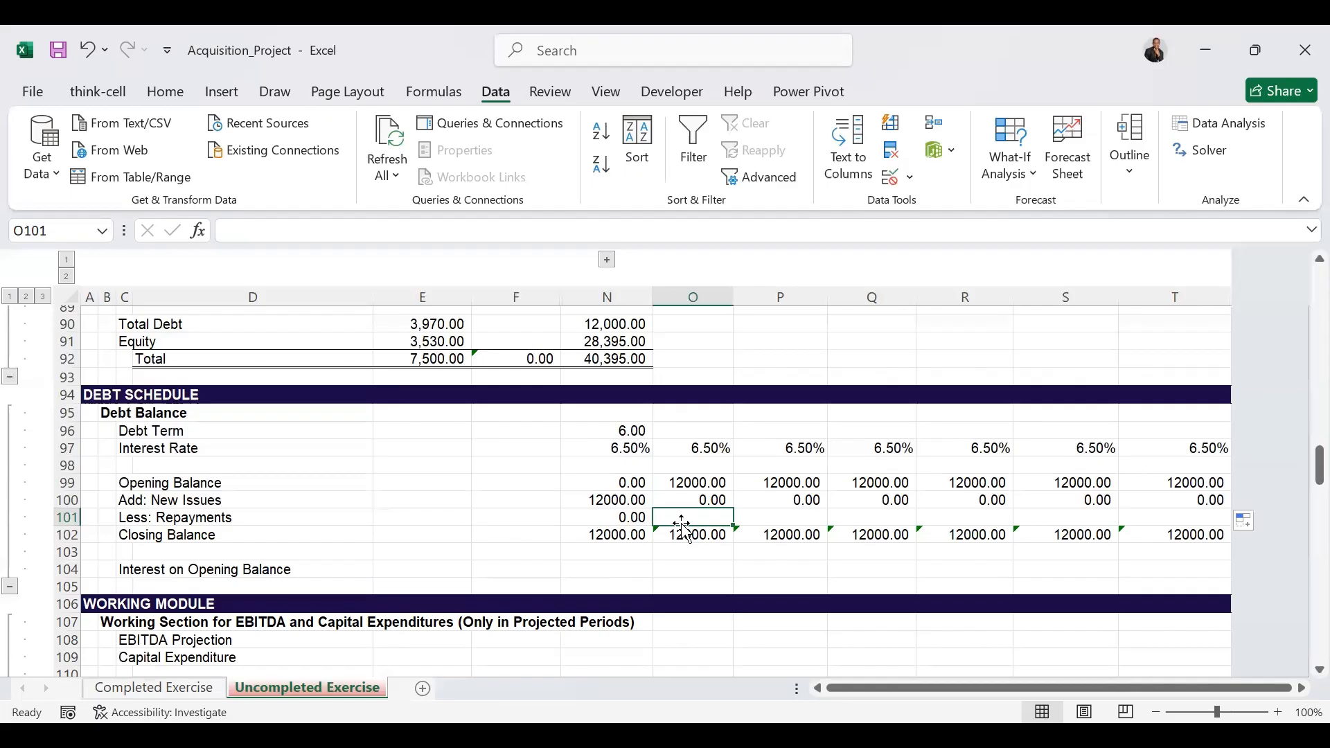
pyautogui.write('=')
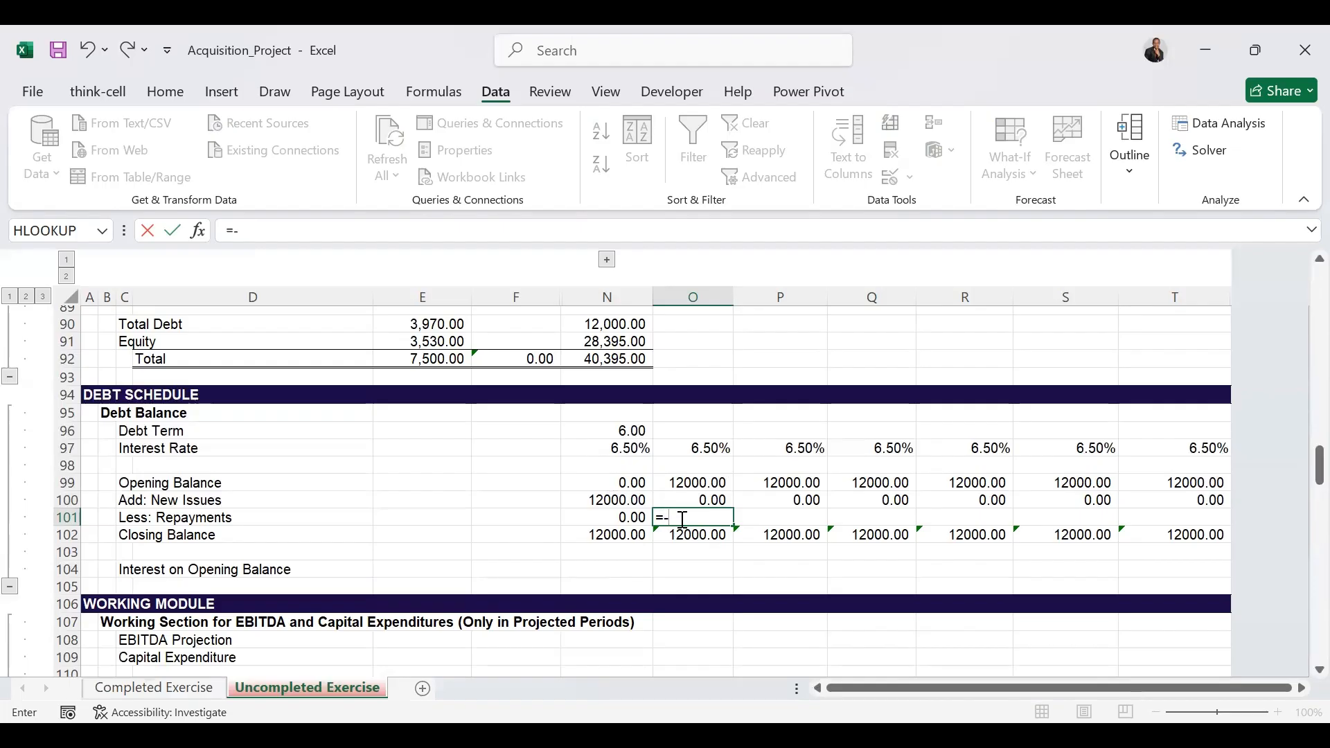
pyautogui.write('-min')
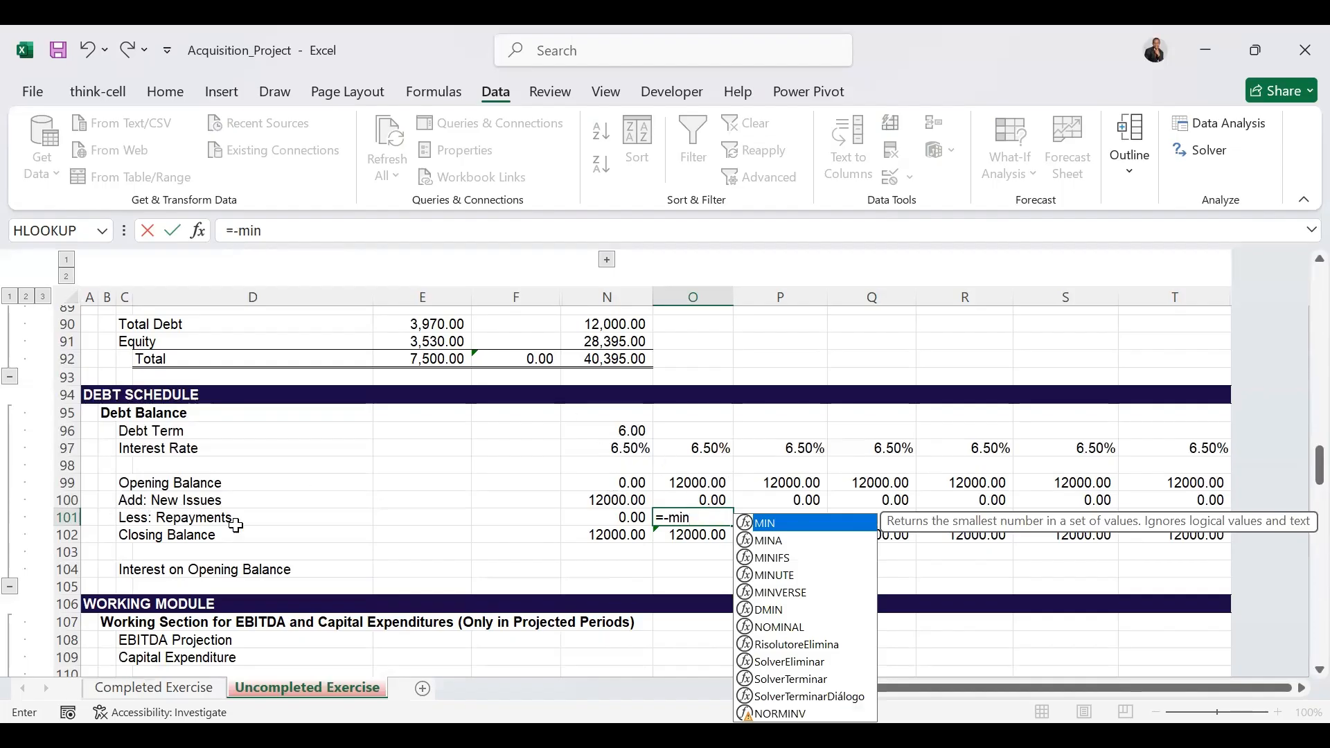
pyautogui.press('Tab')
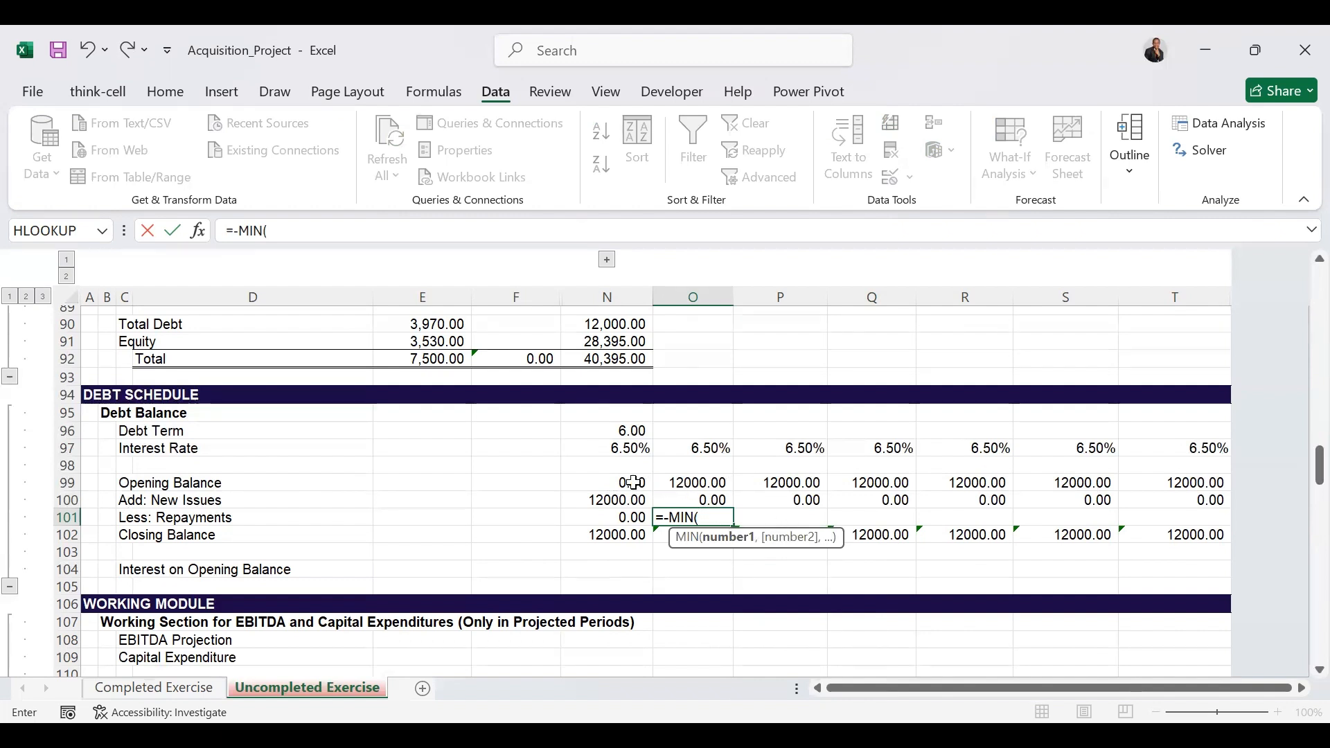
pyautogui.click(714, 483)
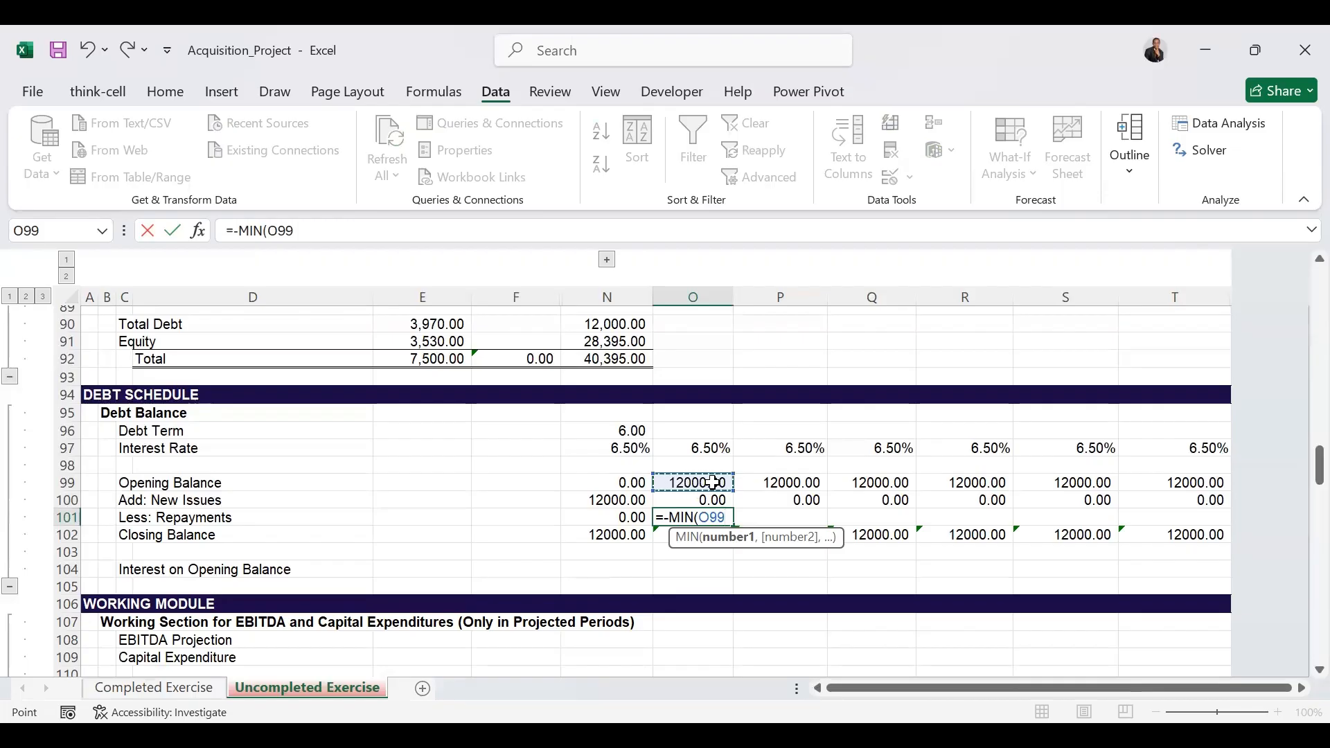
pyautogui.write(',')
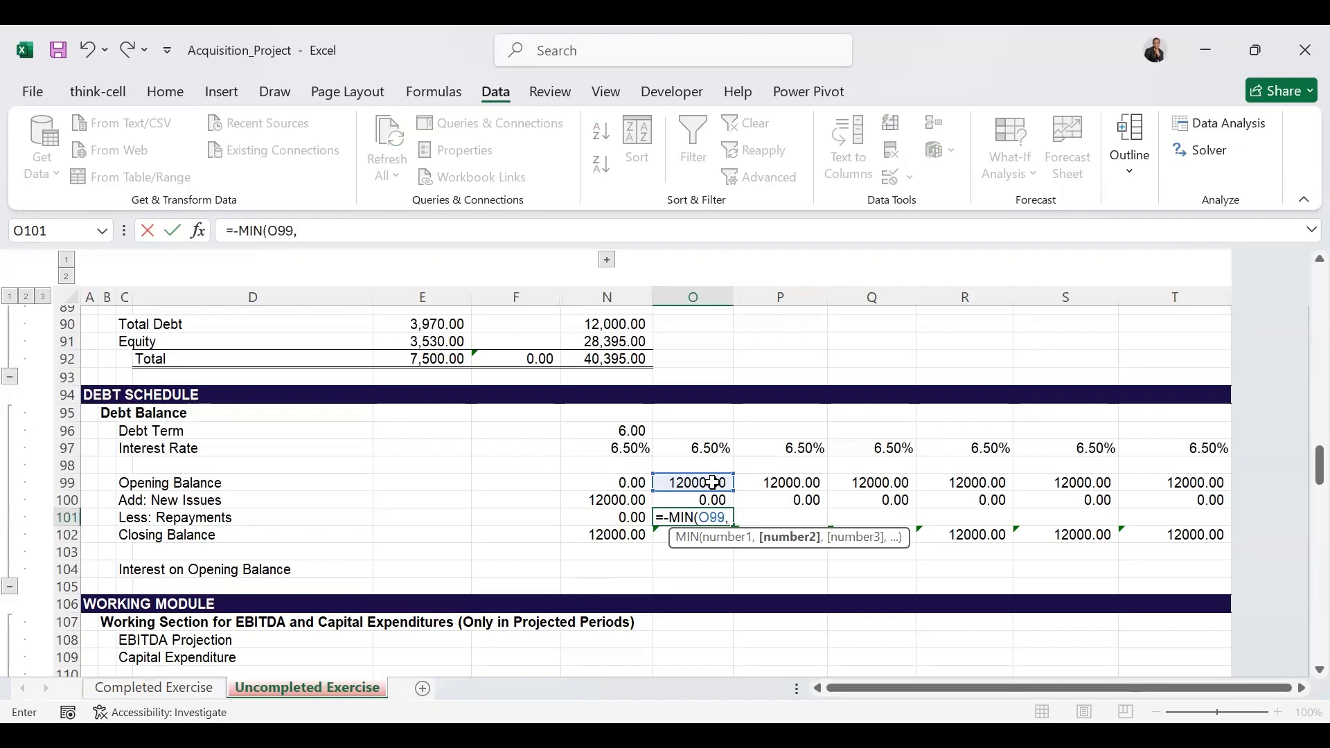
pyautogui.click(713, 482)
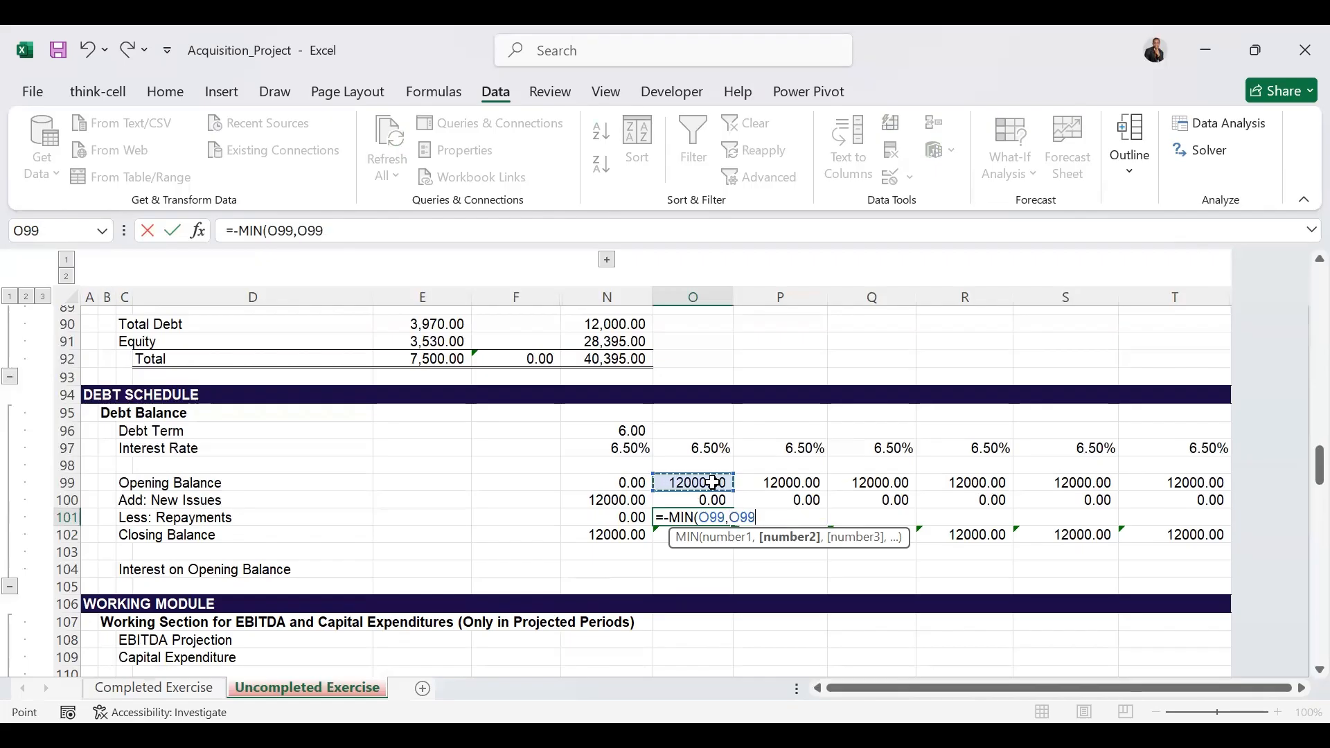
pyautogui.press('F4')
pyautogui.write('/')
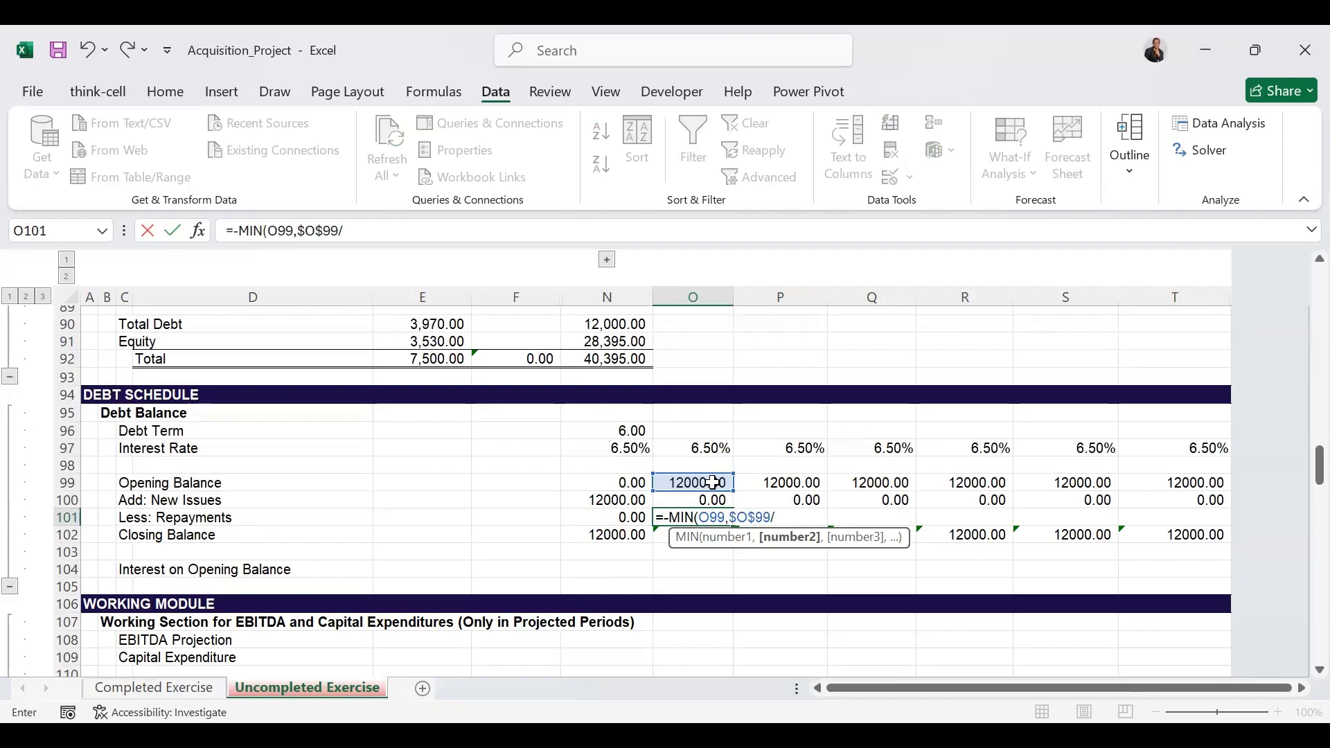
pyautogui.click(628, 430)
pyautogui.press('F4')
pyautogui.write(')')
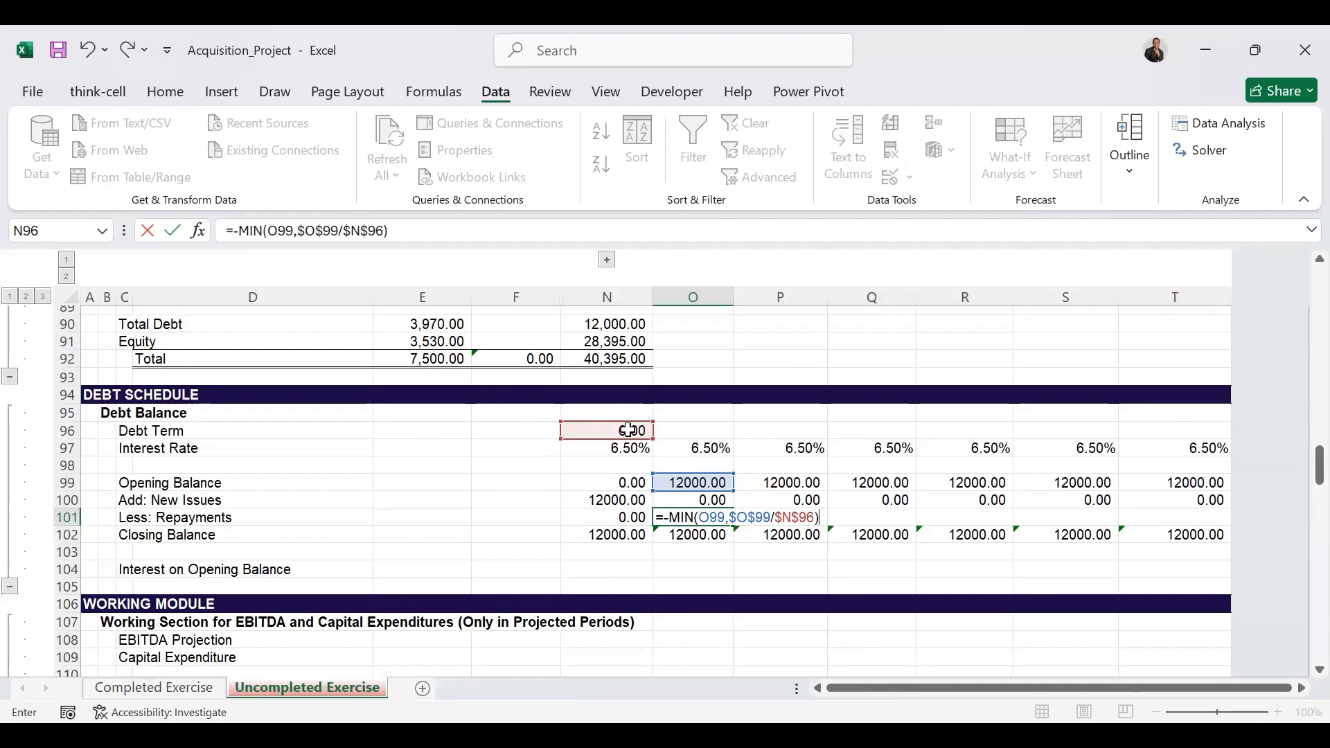
pyautogui.hotkey('ctrl', 'Return')
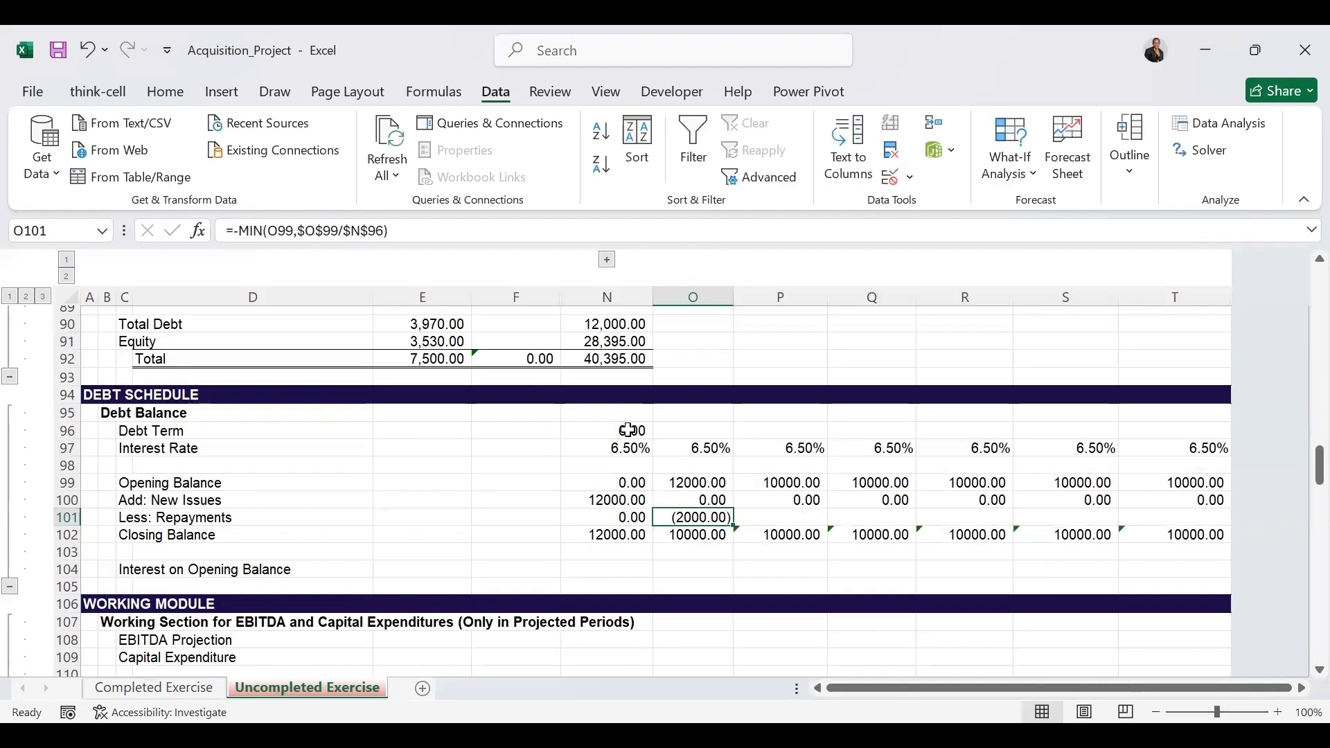
pyautogui.moveTo(731, 526); pyautogui.dragTo(1201, 519)
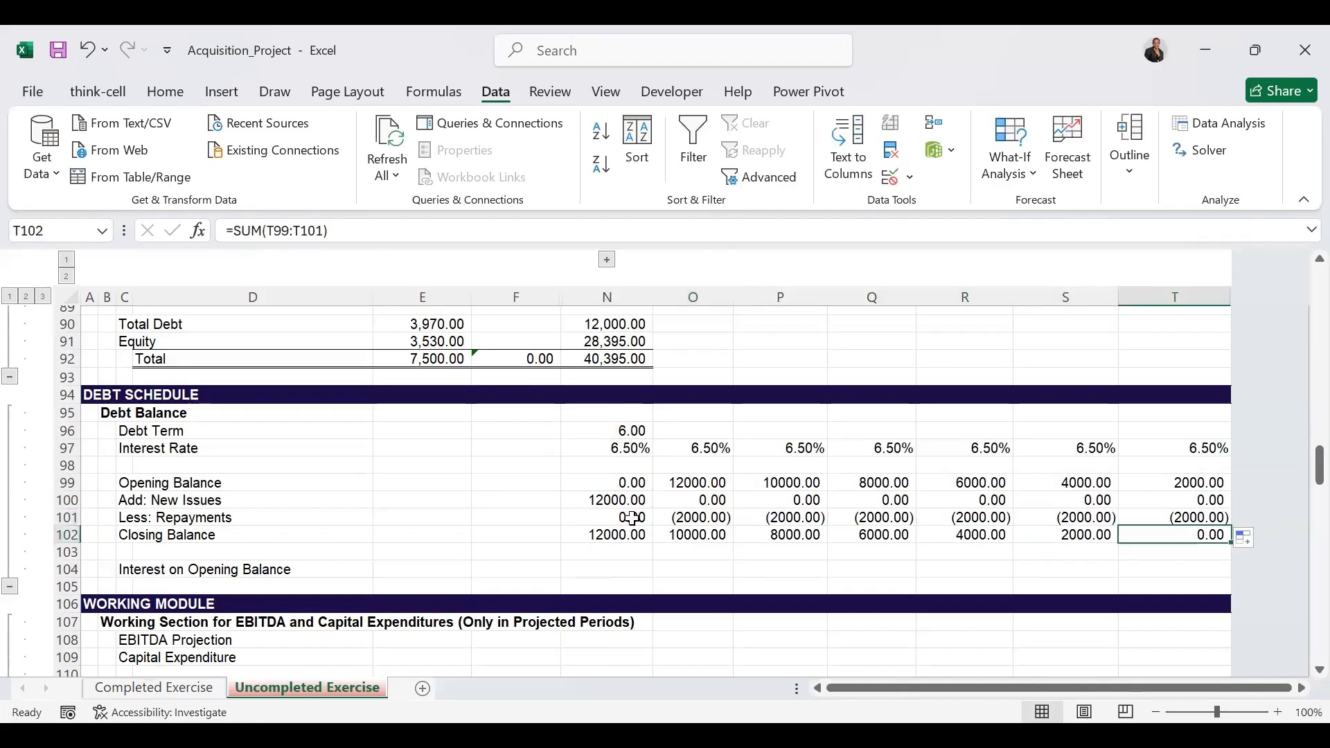
# Calculate the Interest on Opening Balance in N104 with =N99*N97 and copy it across to T104.
pyautogui.click(594, 574)
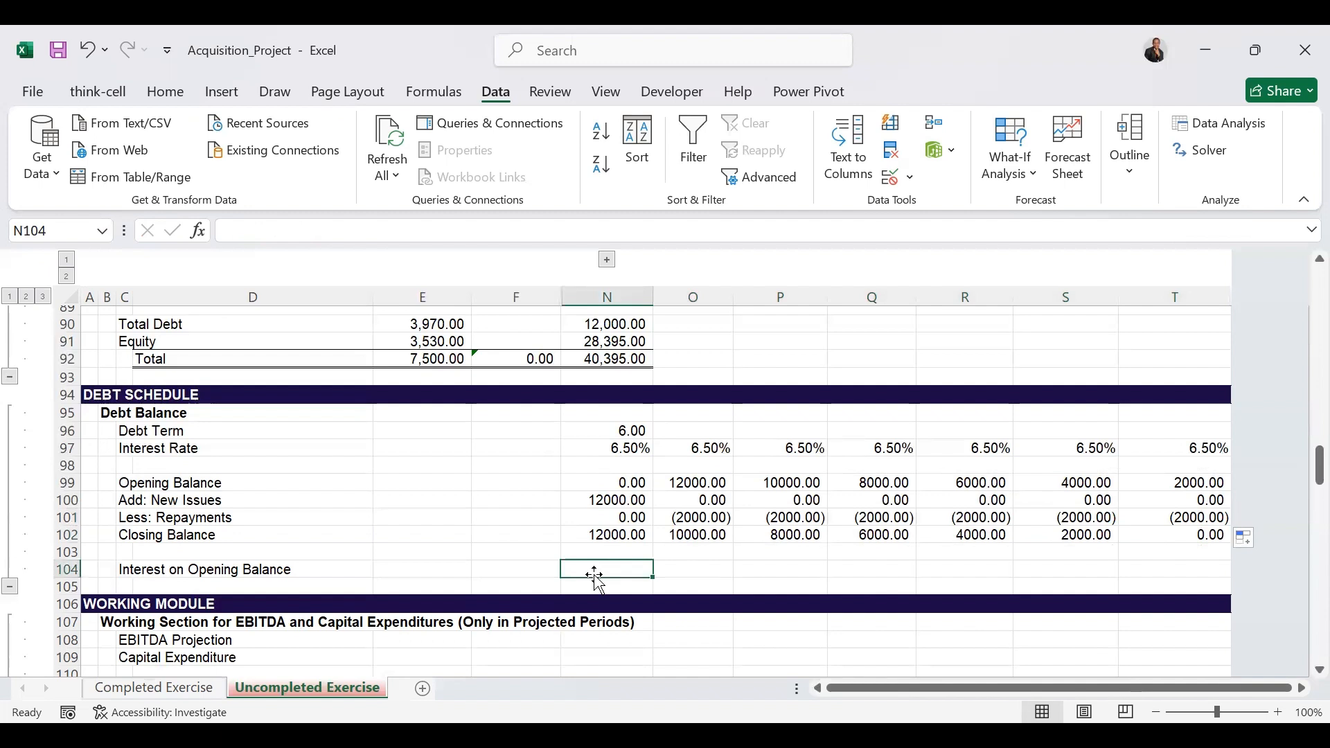
pyautogui.write('=')
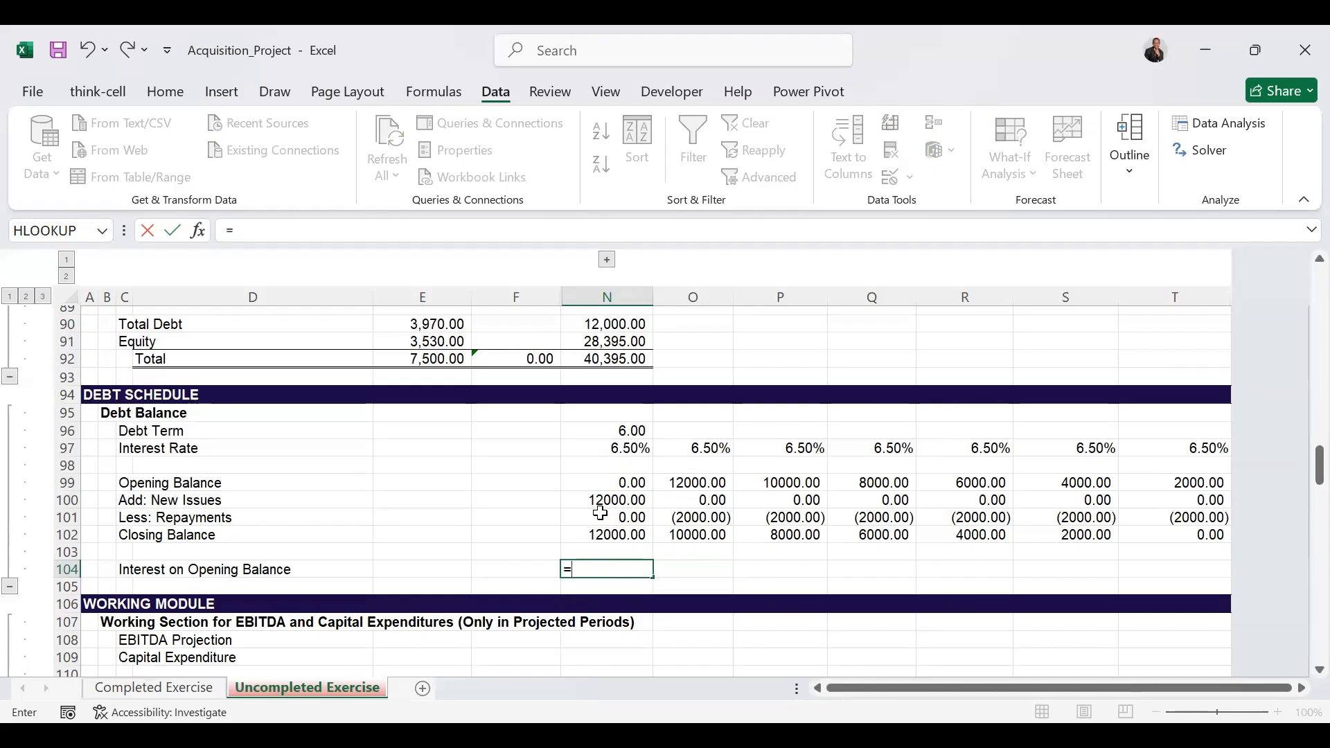
pyautogui.click(638, 483)
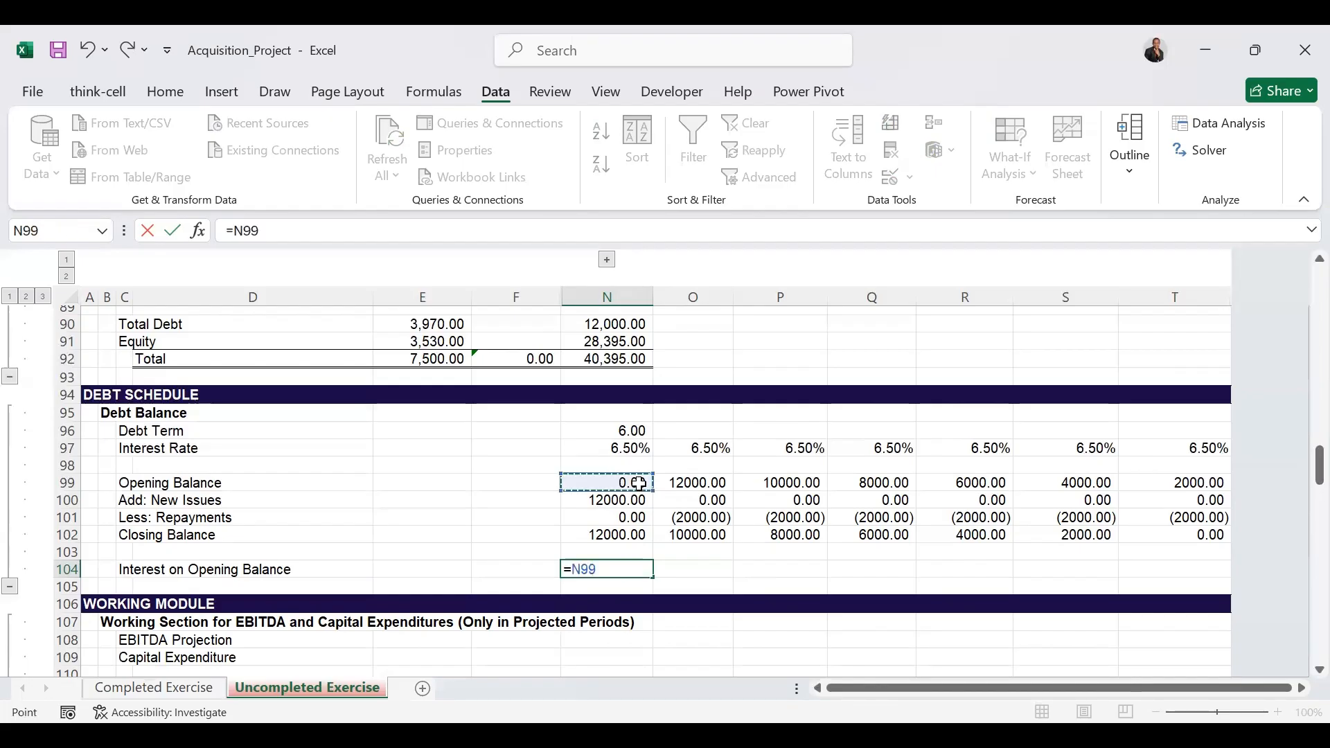
pyautogui.write('*')
pyautogui.click(616, 429)
pyautogui.press('Return')
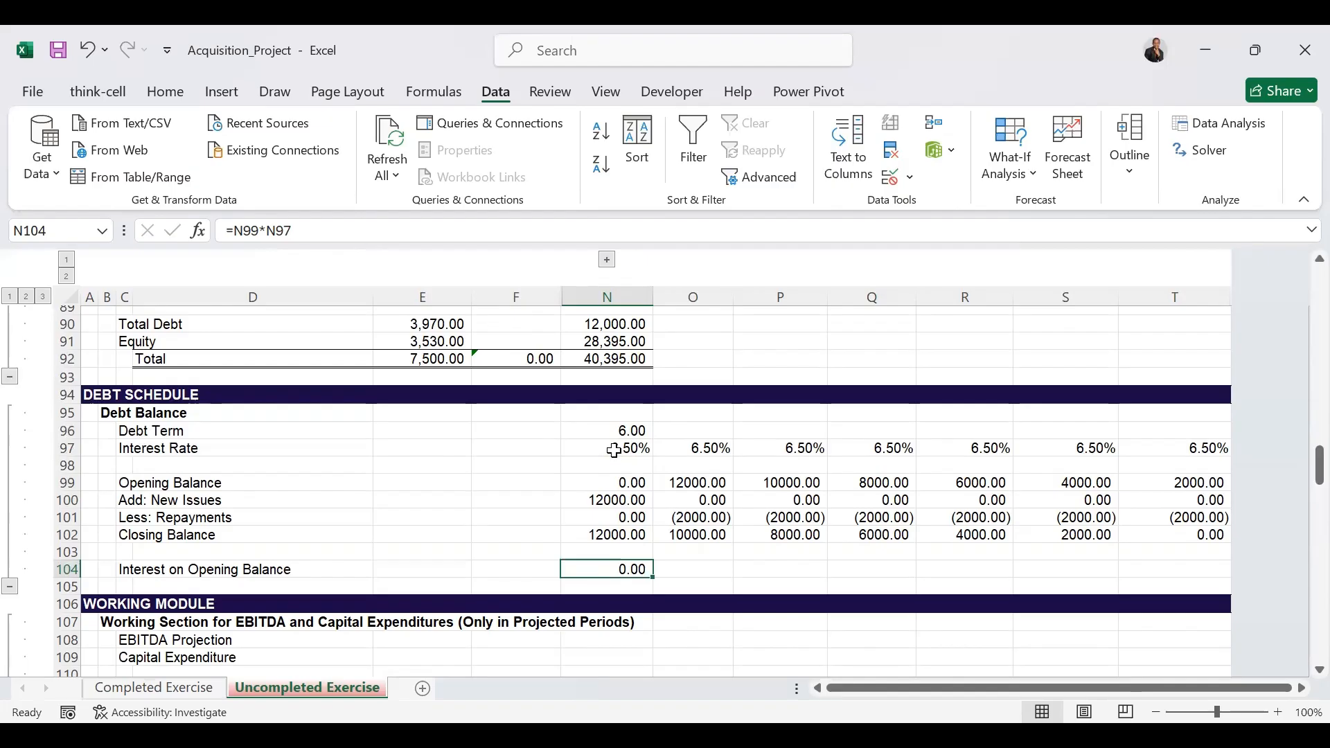
pyautogui.moveTo(653, 578); pyautogui.dragTo(1230, 578)
pyautogui.moveTo(1319, 462); pyautogui.dragTo(1319, 496)
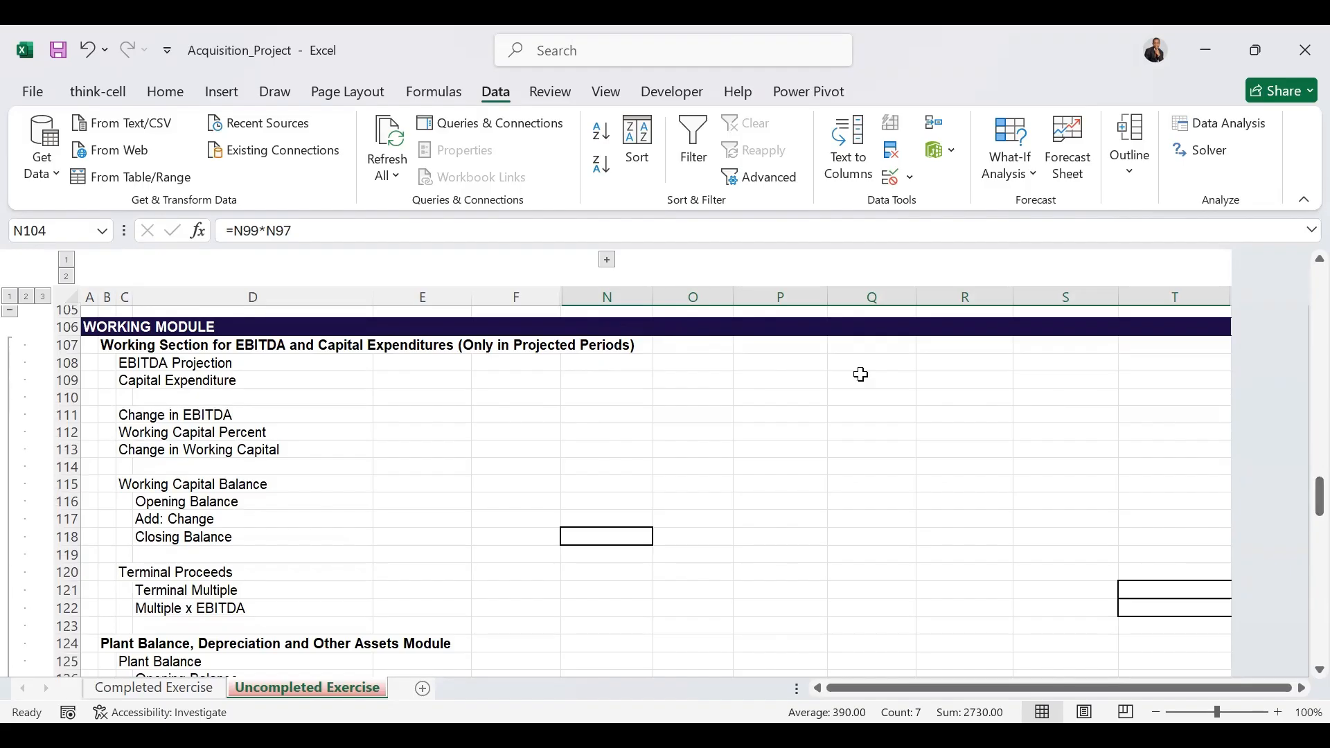
# Link the EBITDA Projection in N108 to =N33 and copy the formula across to T108.
pyautogui.click(580, 361)
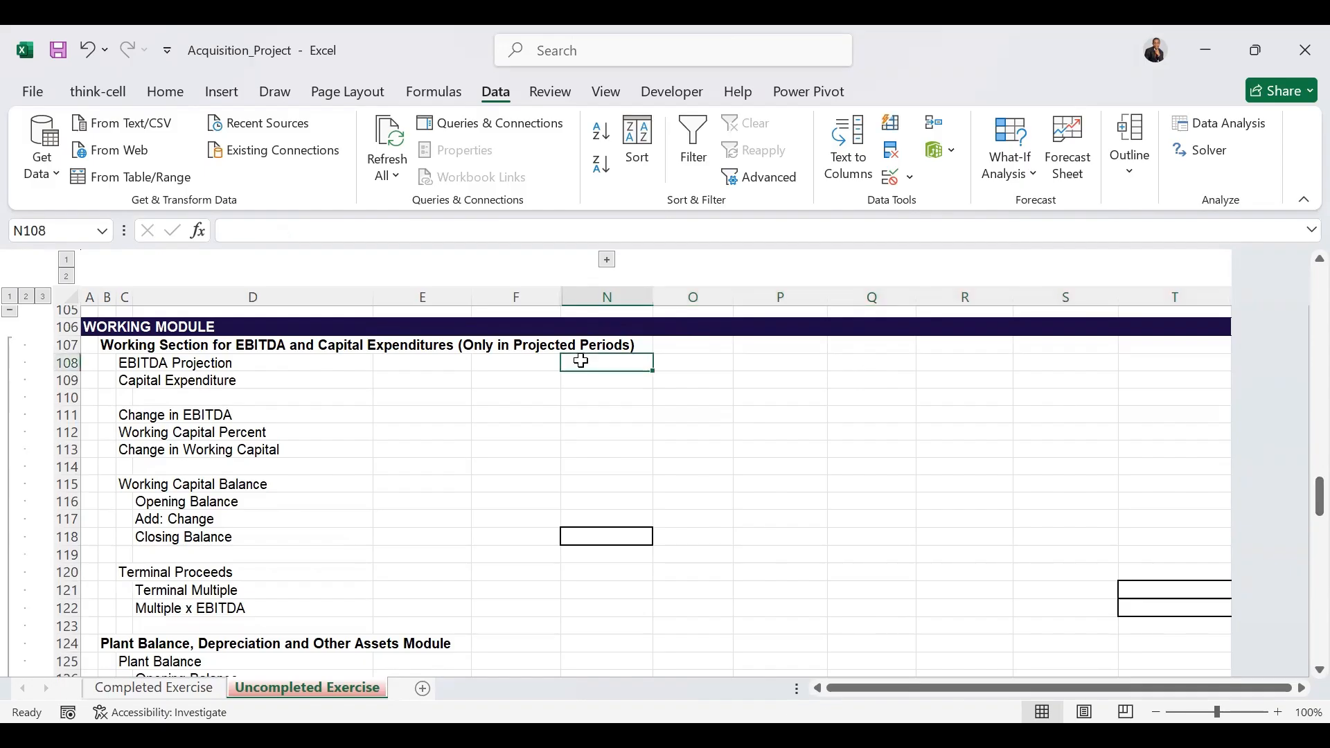
pyautogui.write('=')
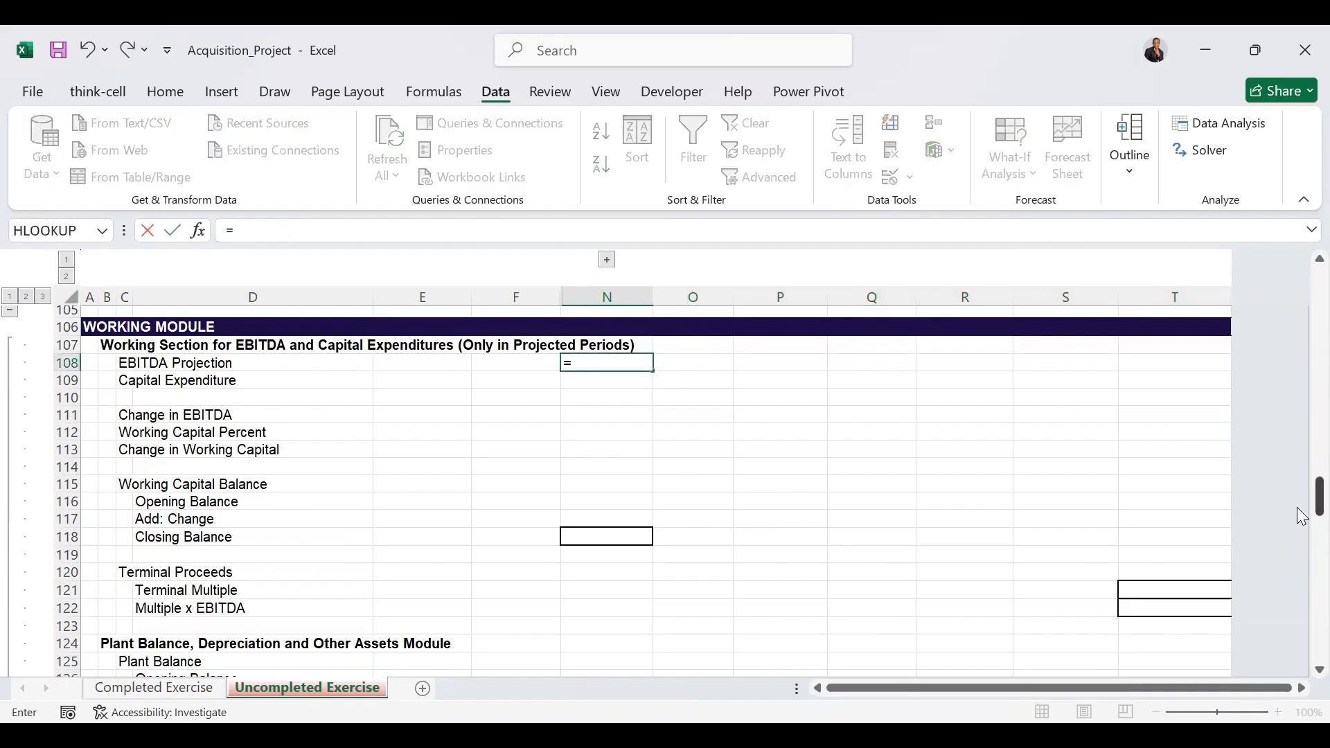
pyautogui.moveTo(1300, 516); pyautogui.dragTo(1300, 457)
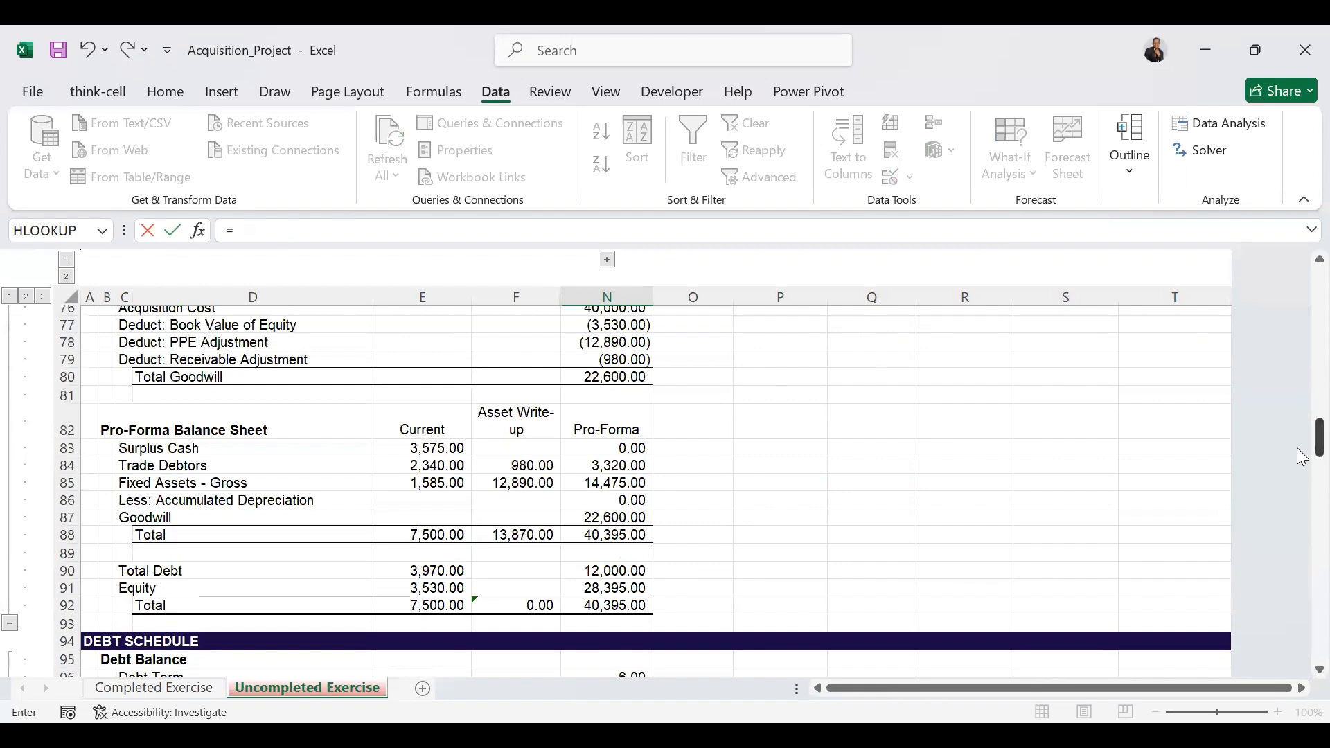
pyautogui.moveTo(1297, 448); pyautogui.dragTo(1297, 387)
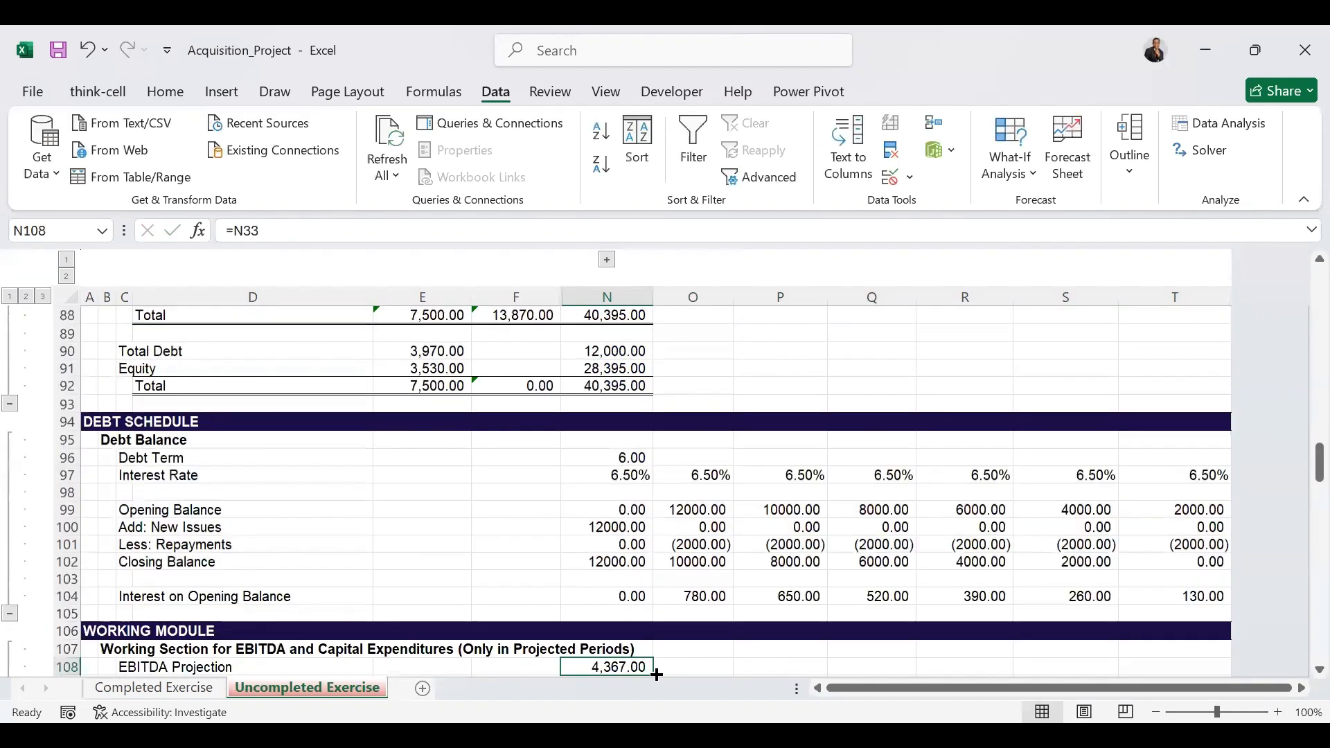
pyautogui.moveTo(656, 674); pyautogui.dragTo(1182, 648)
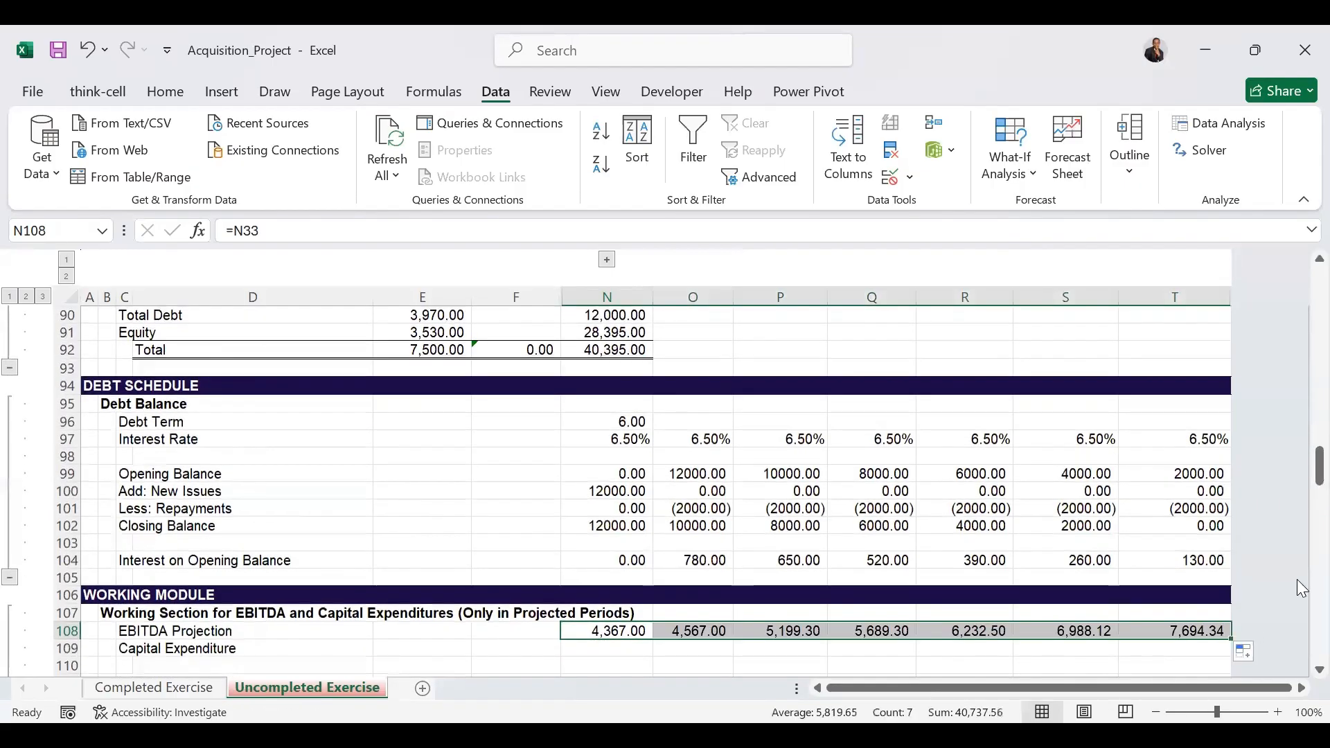
# Link the year 1 Capital Expenditure in O109 to the projected capital expenditure and copy it across to T109.
pyautogui.moveTo(1300, 487); pyautogui.dragTo(1300, 500)
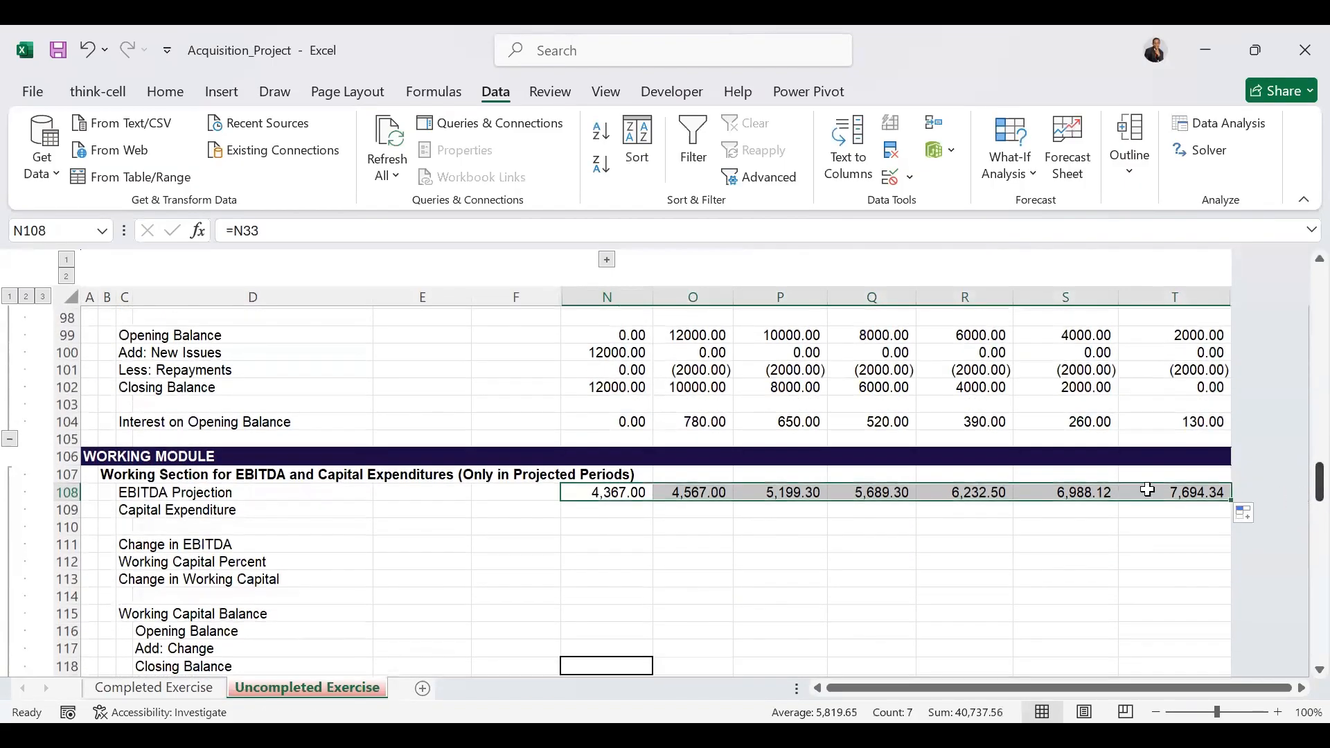
pyautogui.click(618, 521)
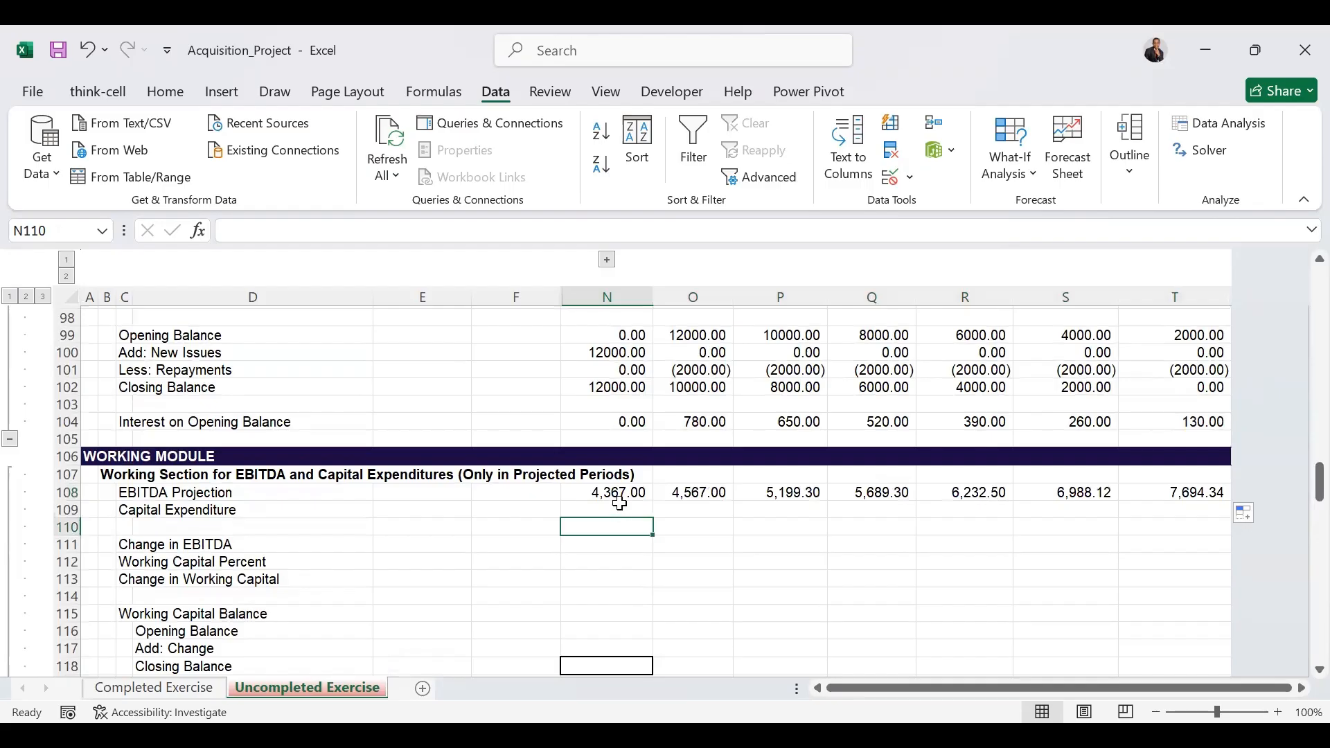
pyautogui.click(712, 503)
pyautogui.write('=')
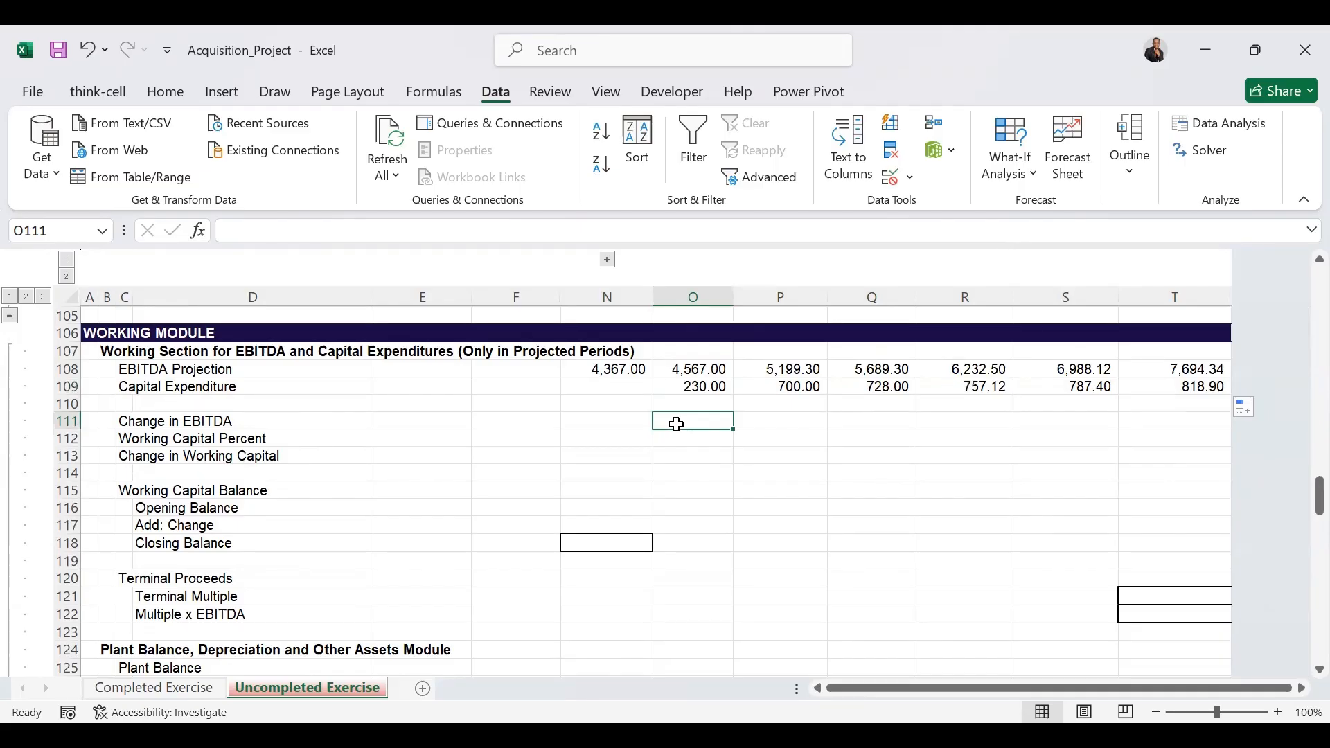
# Calculate the Change in EBITDA in O111 with =O108-N108 and copy the formula across to T111.
pyautogui.write('=')
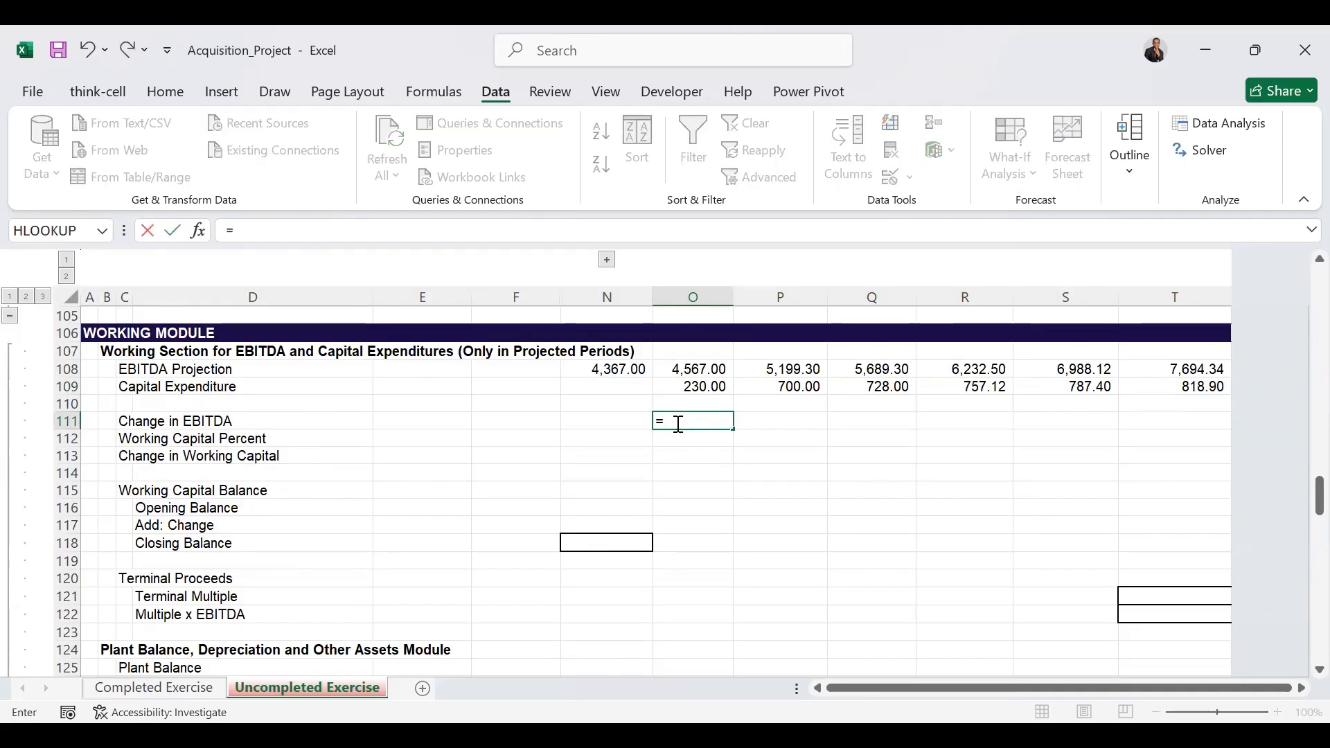
pyautogui.click(674, 371)
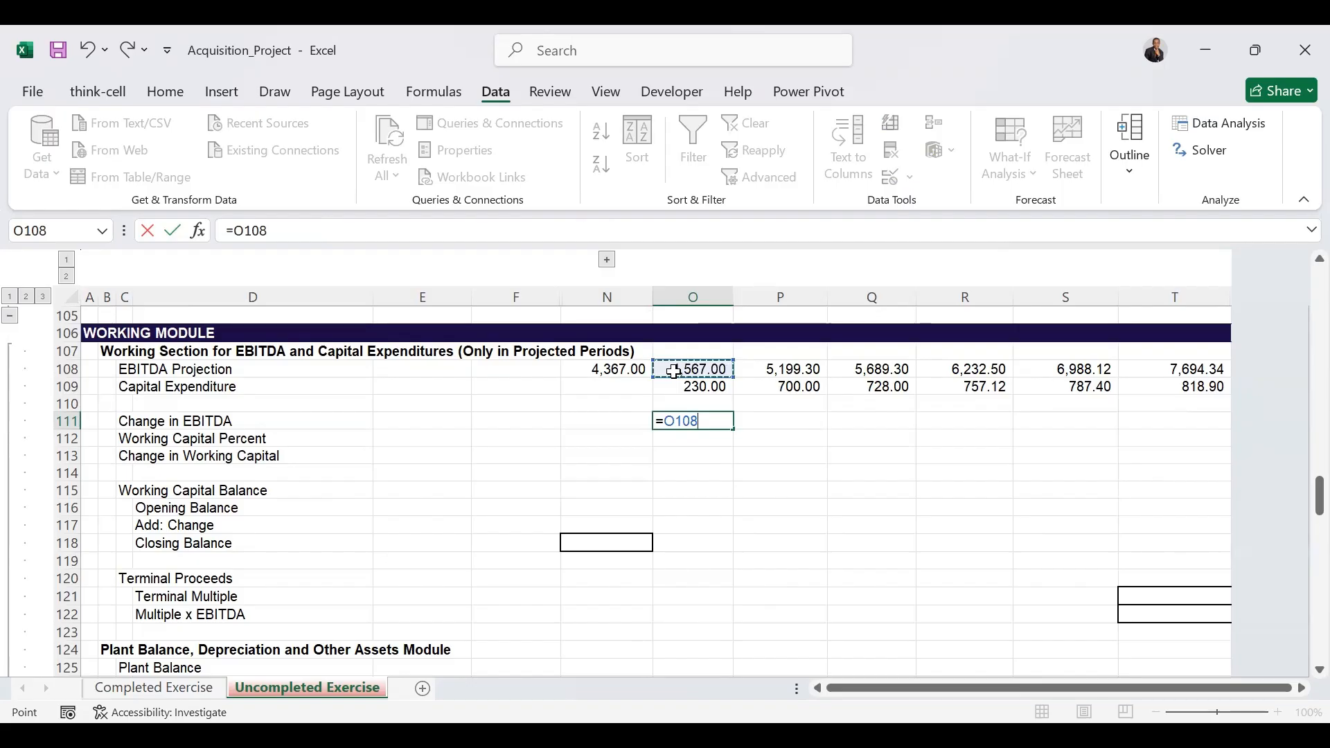
pyautogui.write('-')
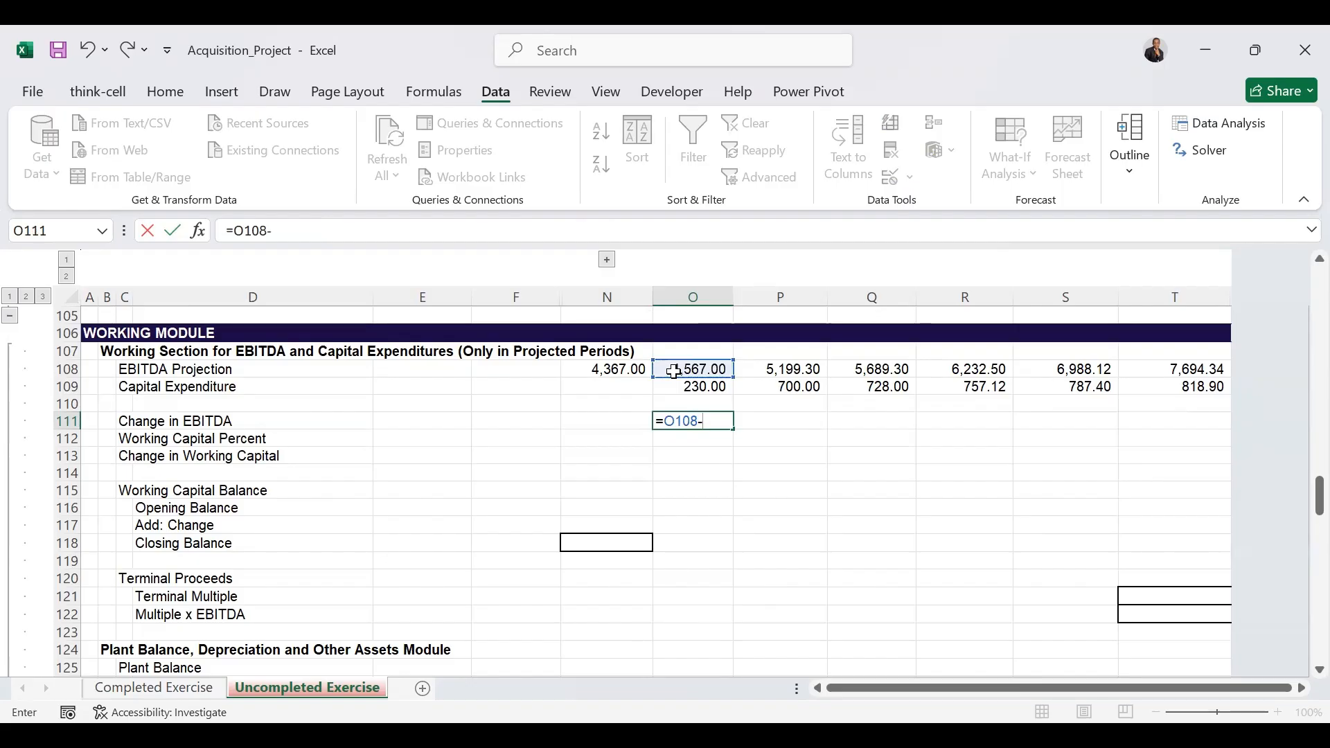
pyautogui.click(618, 370)
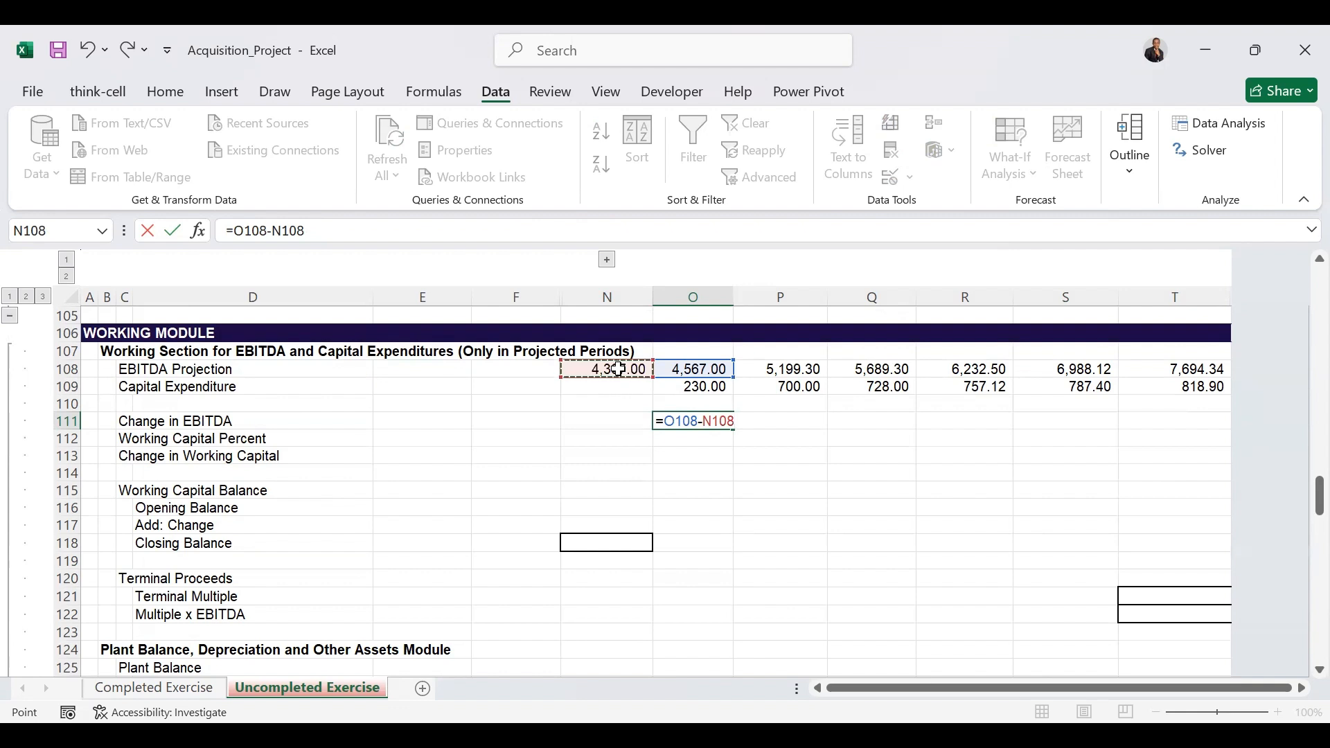
pyautogui.hotkey('ctrl', 'Return')
pyautogui.moveTo(733, 430); pyautogui.dragTo(1213, 429)
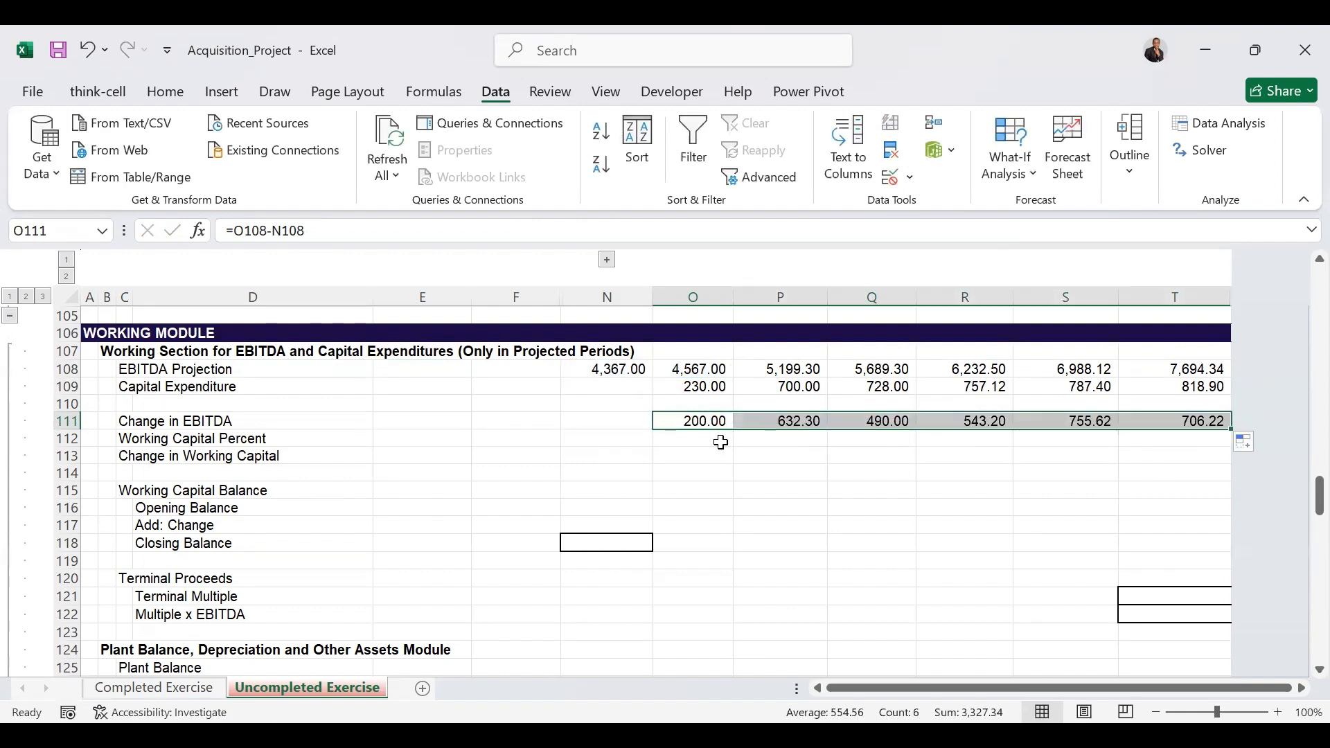
# Link the Working Capital Percent in O112 to =O35 and copy it across to T112.
pyautogui.click(721, 440)
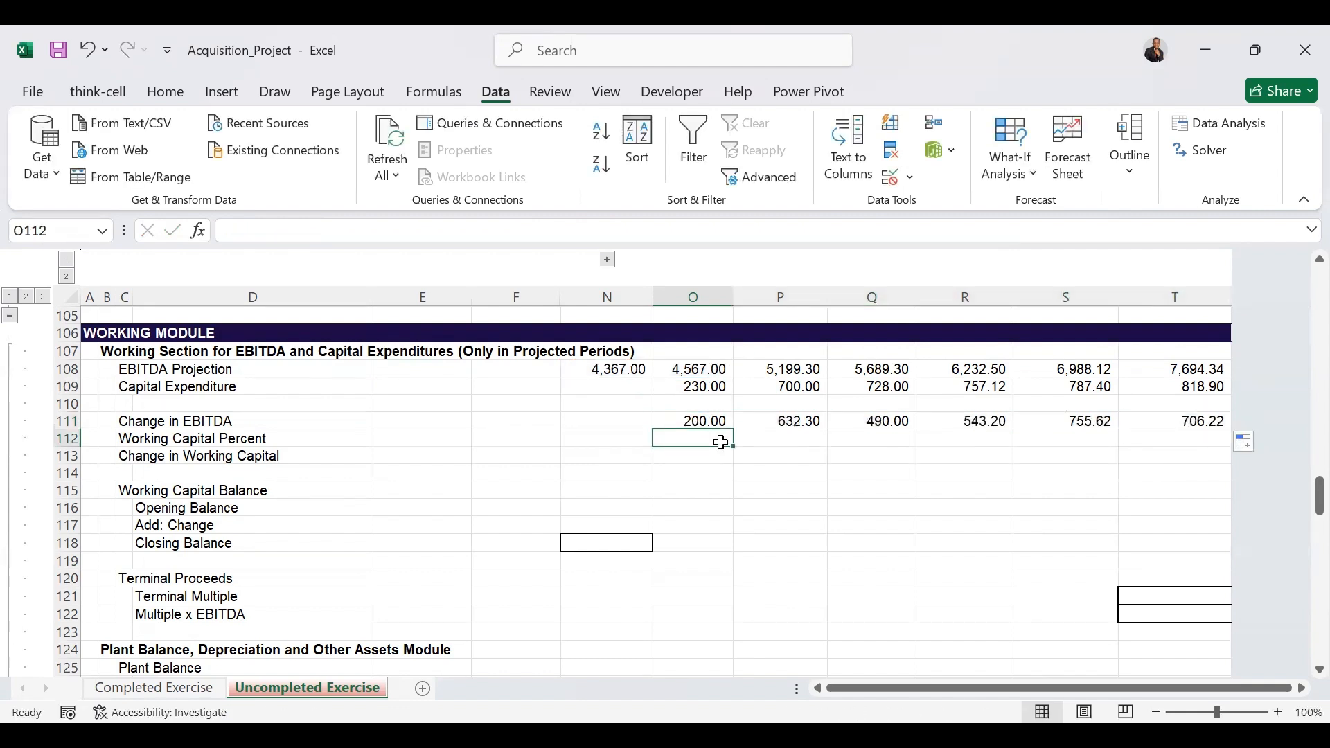
pyautogui.write('=')
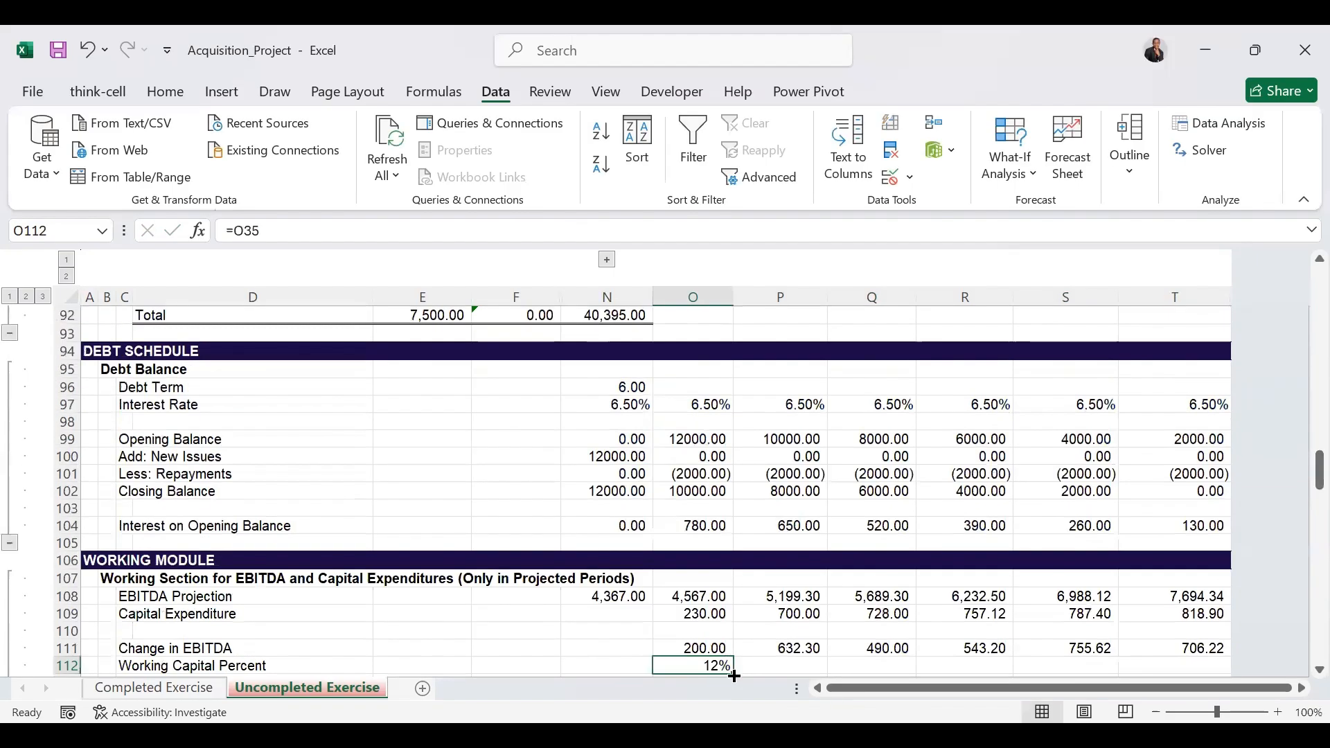
pyautogui.moveTo(733, 669); pyautogui.dragTo(1211, 646)
pyautogui.scroll(-6, 1301, 535)
# Calculate the Change in Working Capital in O113 with =O111*O112 and copy the formula across to T113.
pyautogui.click(699, 347)
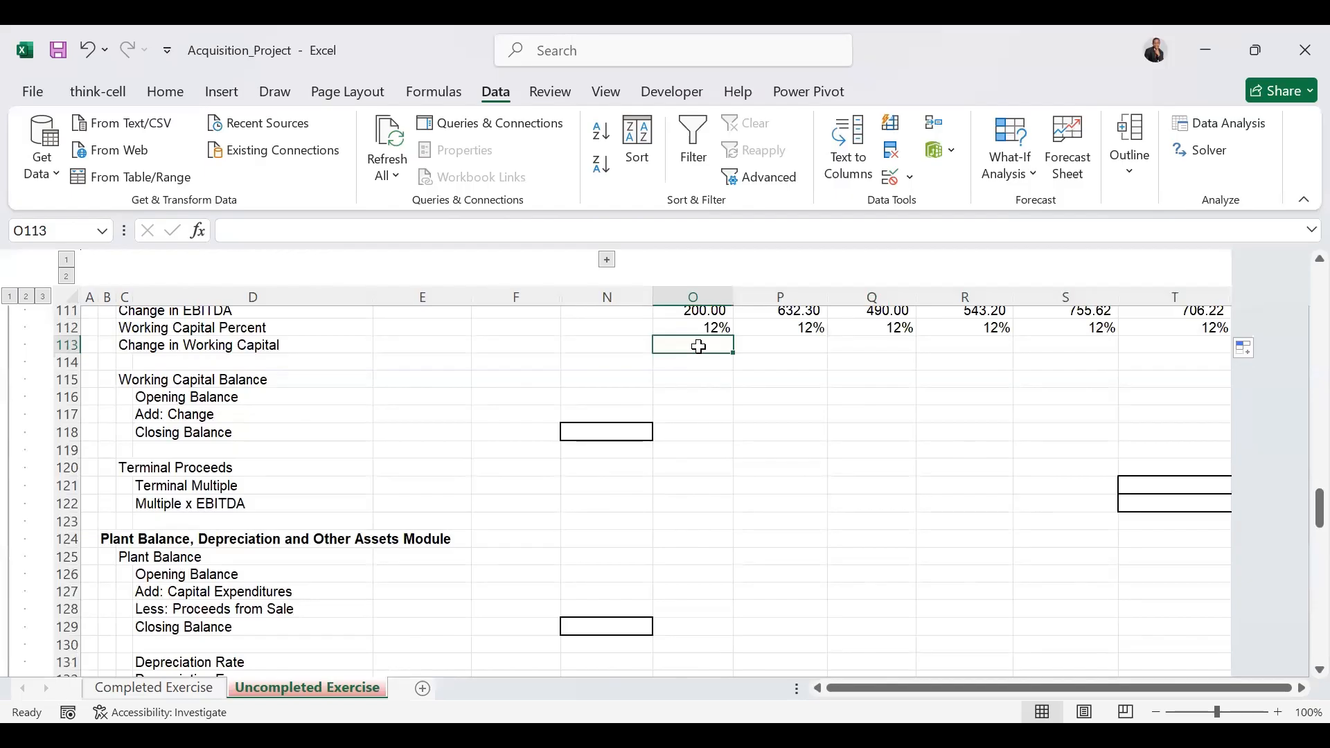
pyautogui.write('=')
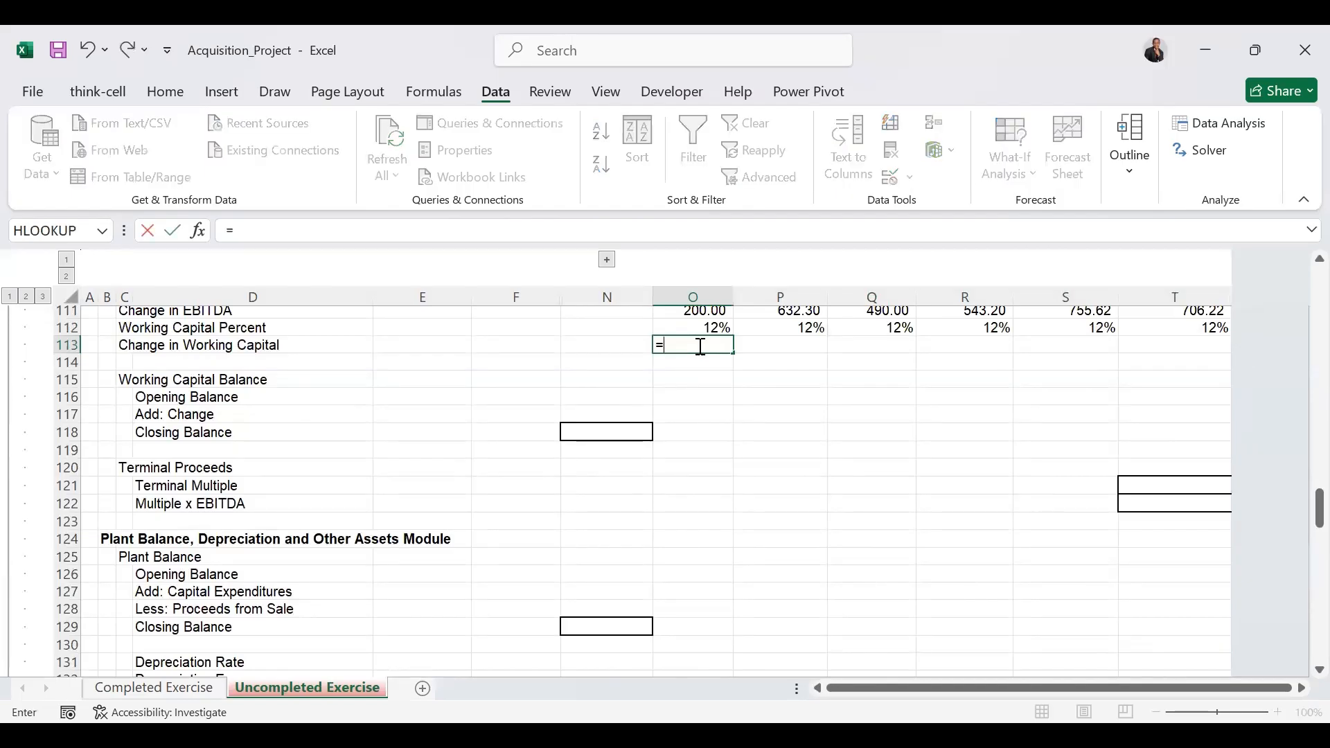
pyautogui.click(686, 312)
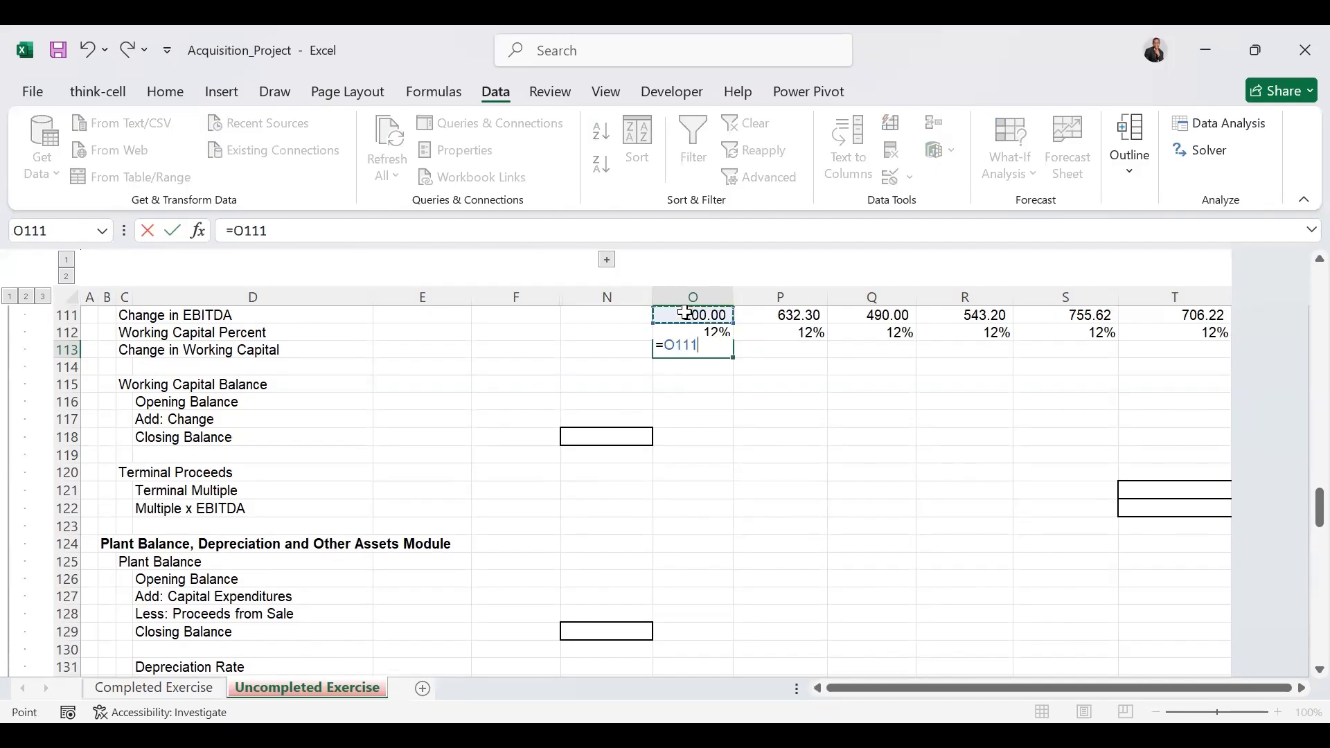
pyautogui.write('*')
pyautogui.click(694, 333)
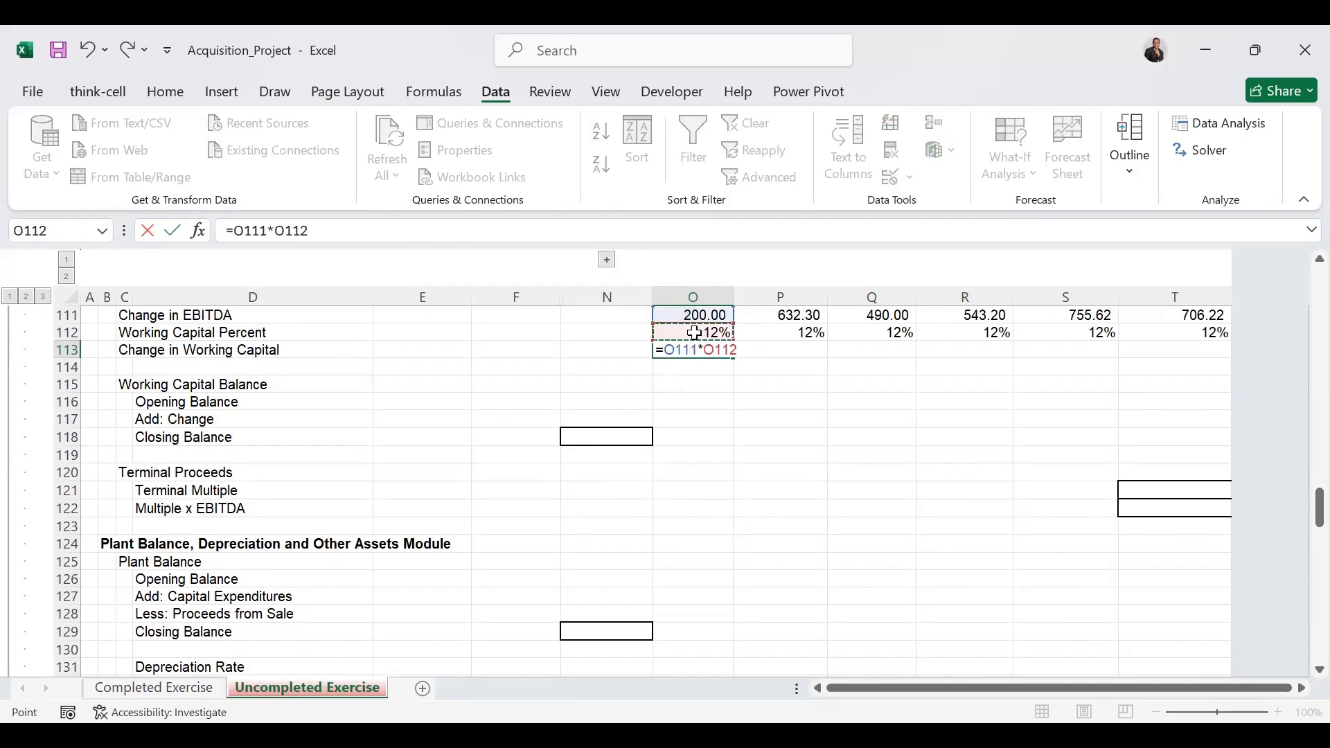
pyautogui.hotkey('ctrl', 'Return')
pyautogui.moveTo(734, 357); pyautogui.dragTo(1195, 358)
# Link the year 0 working capital Closing Balance in N118 to the pro-forma Trade Debtors value.
pyautogui.click(674, 403)
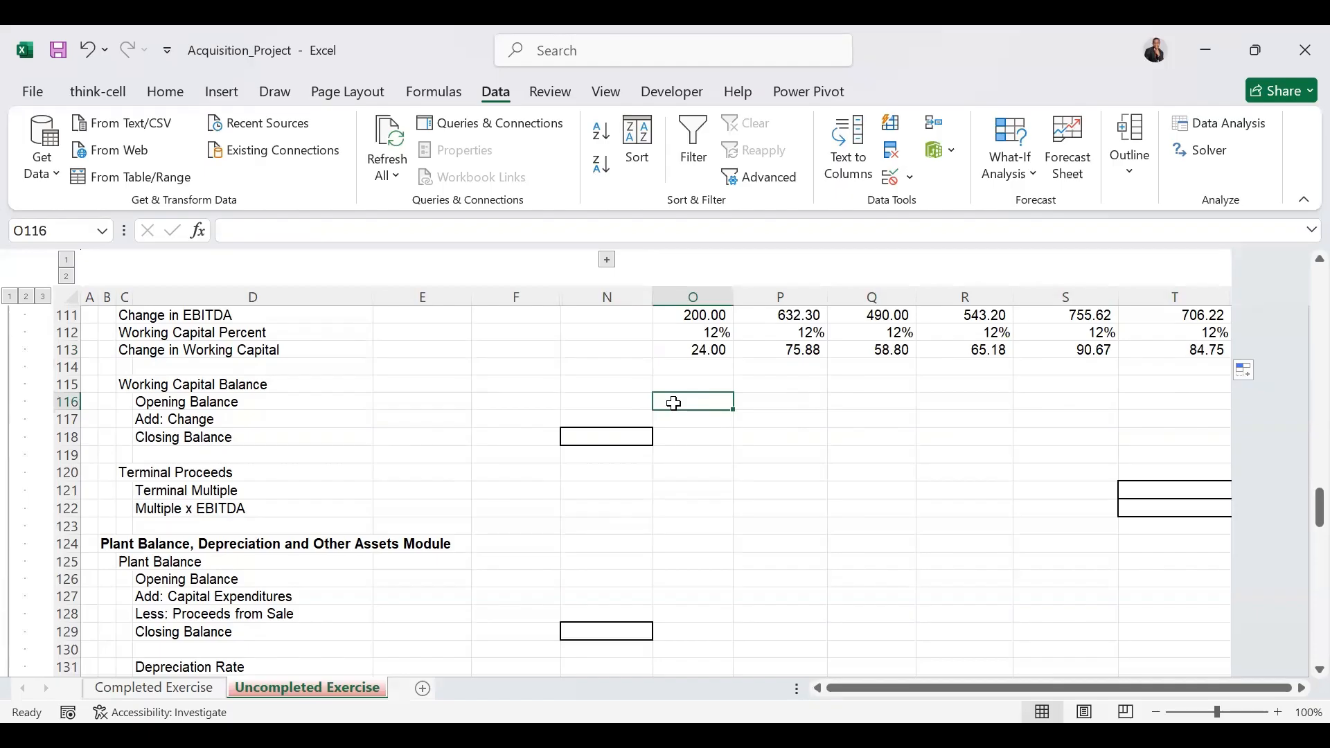
pyautogui.click(623, 436)
pyautogui.write('=')
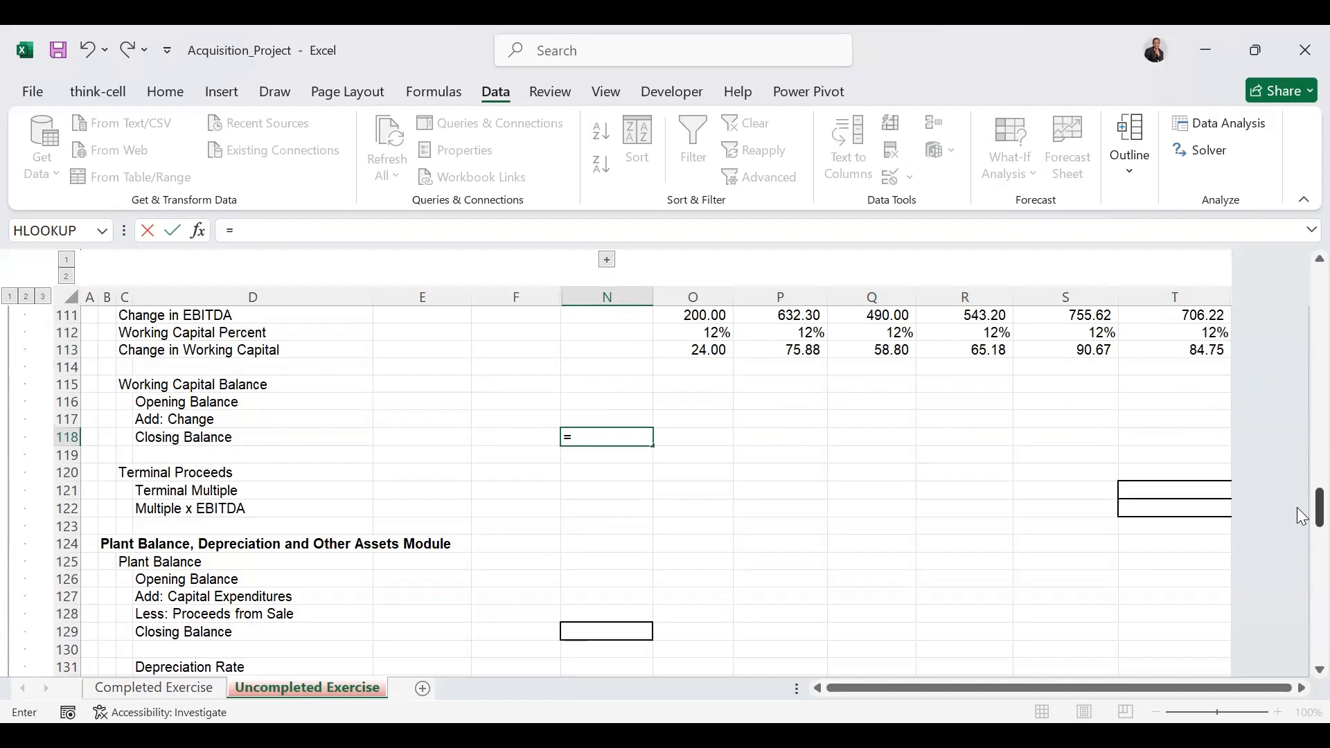
pyautogui.moveTo(1301, 516); pyautogui.dragTo(1299, 510)
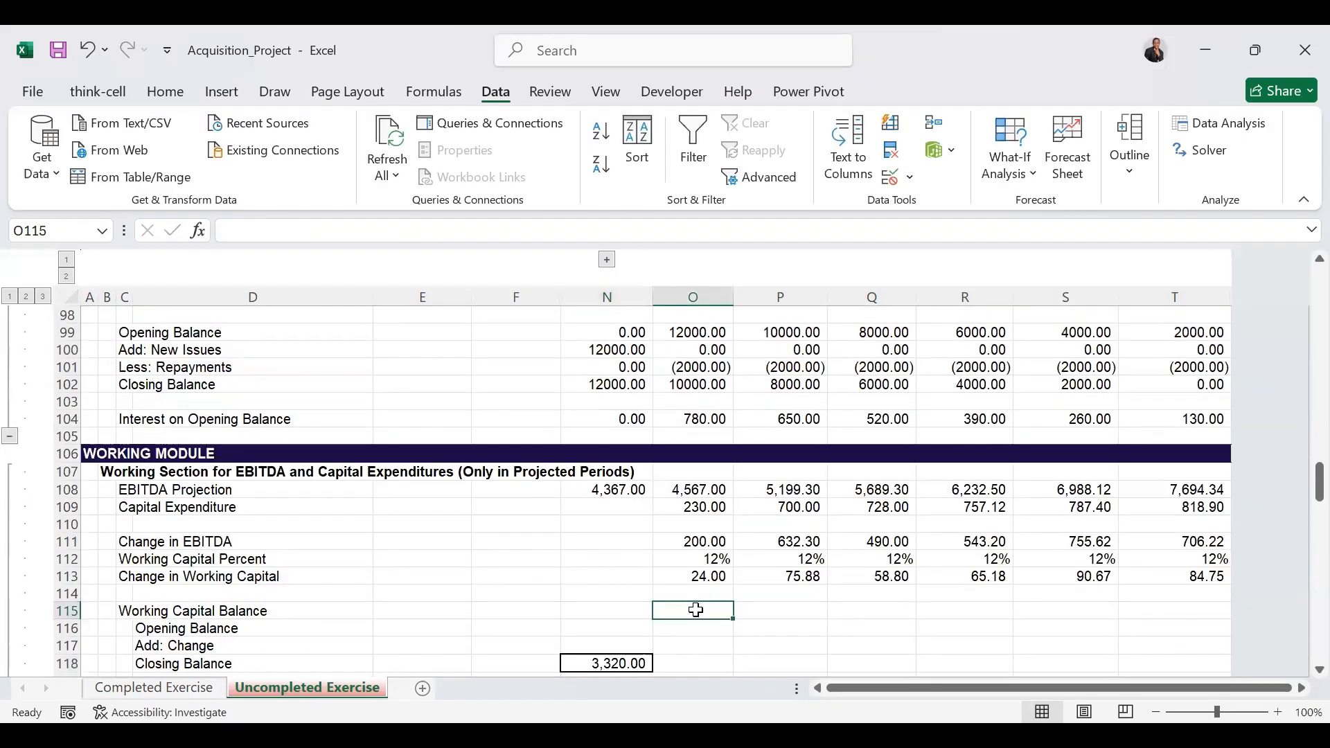
# Enter =N118 in O115 of the Working Capital Balance row and copy the formula across to T115.
pyautogui.write('=')
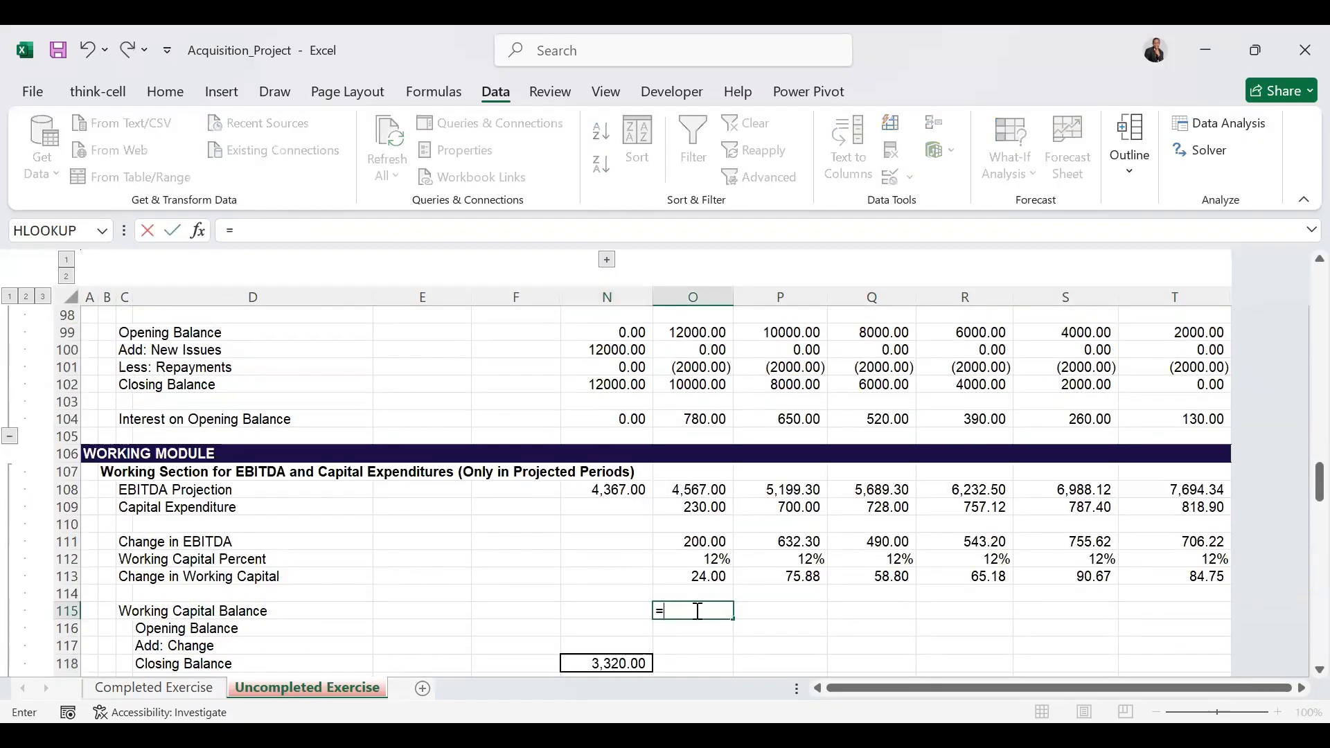
pyautogui.click(627, 663)
pyautogui.hotkey('ctrl', 'Return')
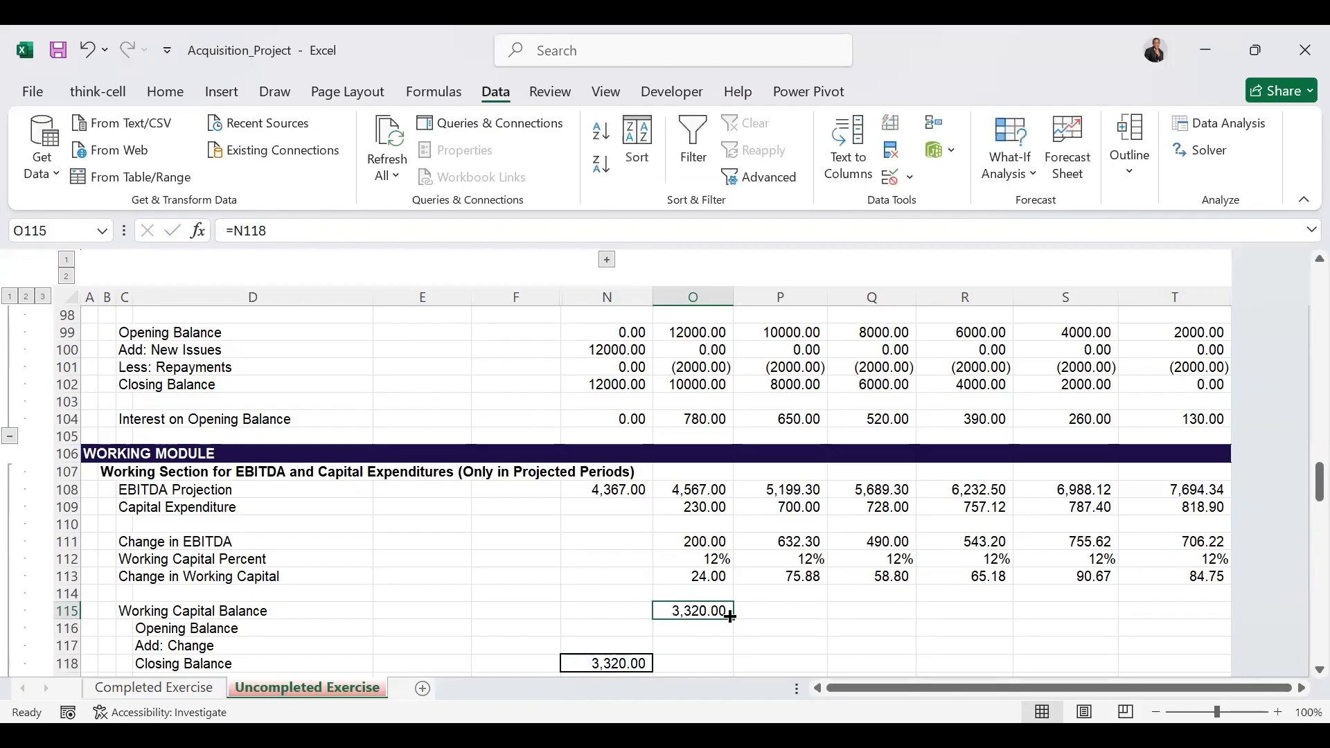
pyautogui.moveTo(733, 619); pyautogui.dragTo(1205, 633)
# Move the formulas in O115:T115 down one row into the Opening Balance row, starting at O116.
pyautogui.scroll(-1, 1205, 634)
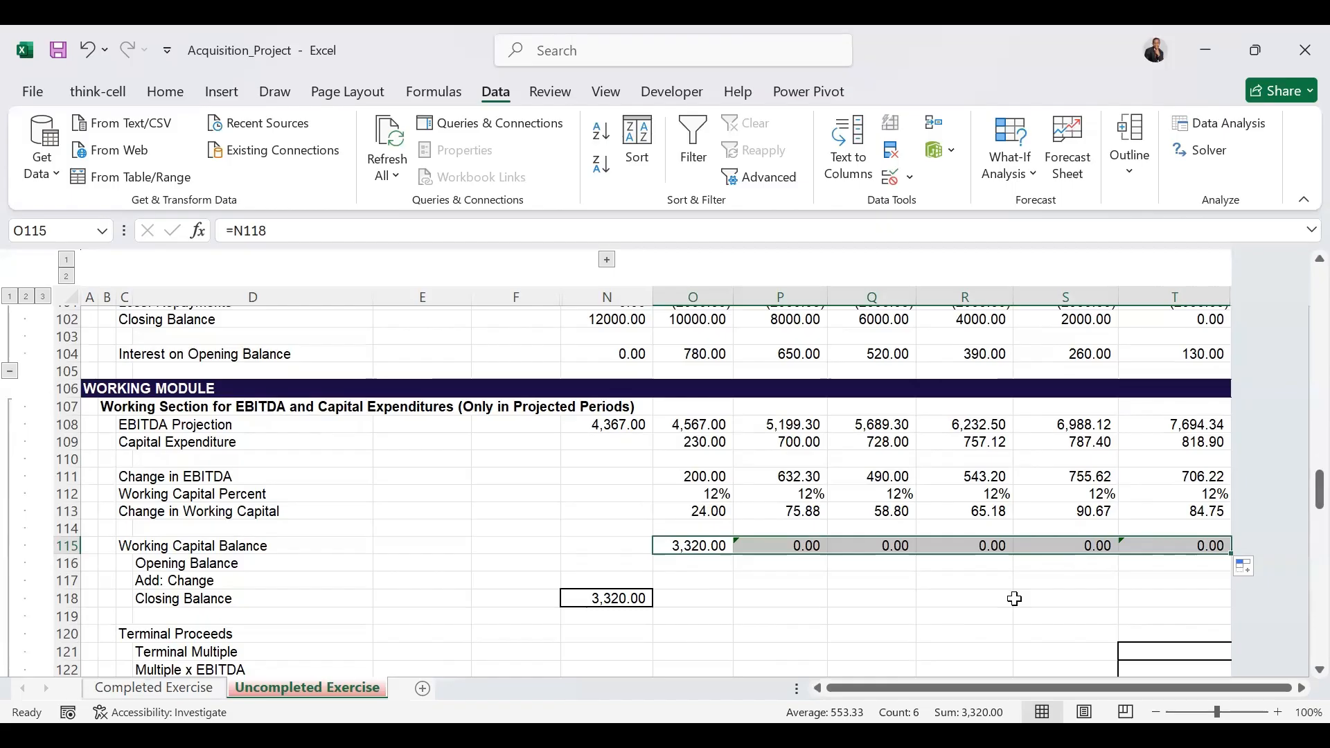
pyautogui.hotkey('ctrl', 'c')
pyautogui.click(700, 570)
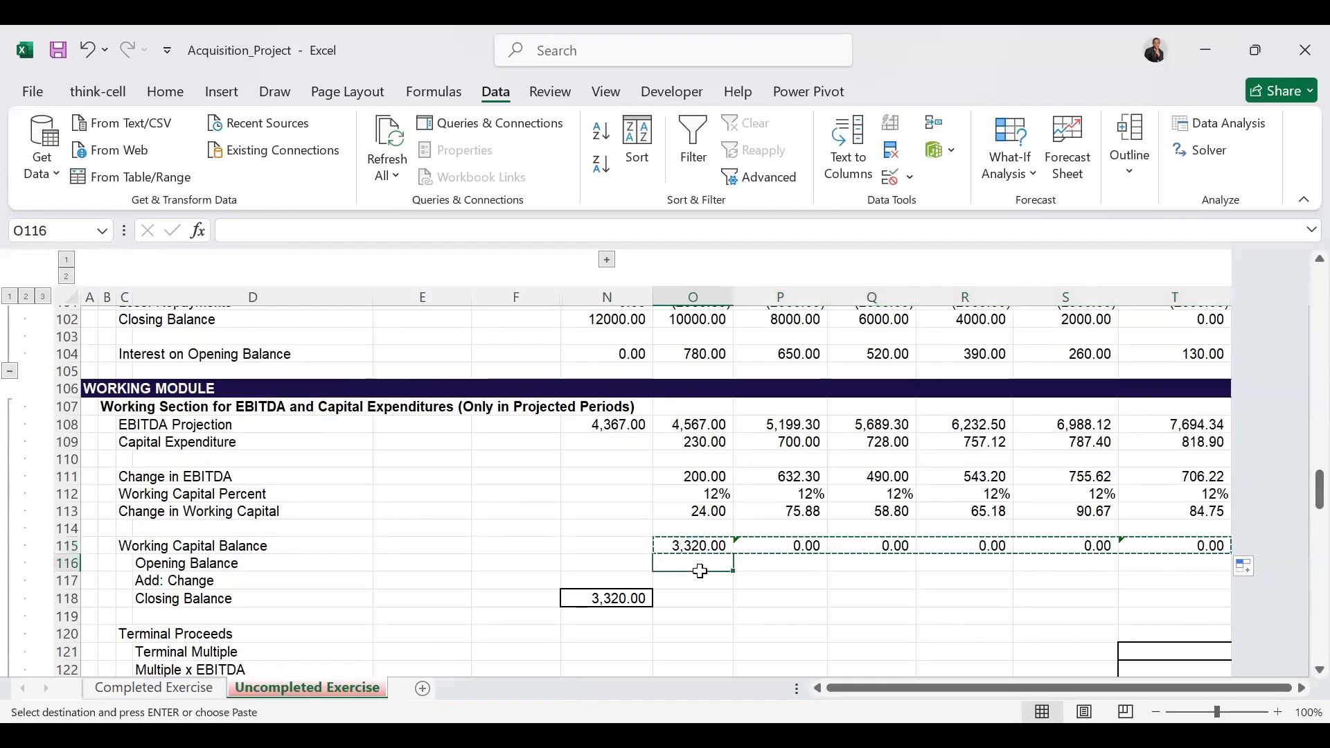
pyautogui.hotkey('ctrl', 'v')
# Fill Add: Change from O117 with =O113 and Closing Balance from O118 with =SUM(O116:O117), copying both across to column T.
pyautogui.click(711, 584)
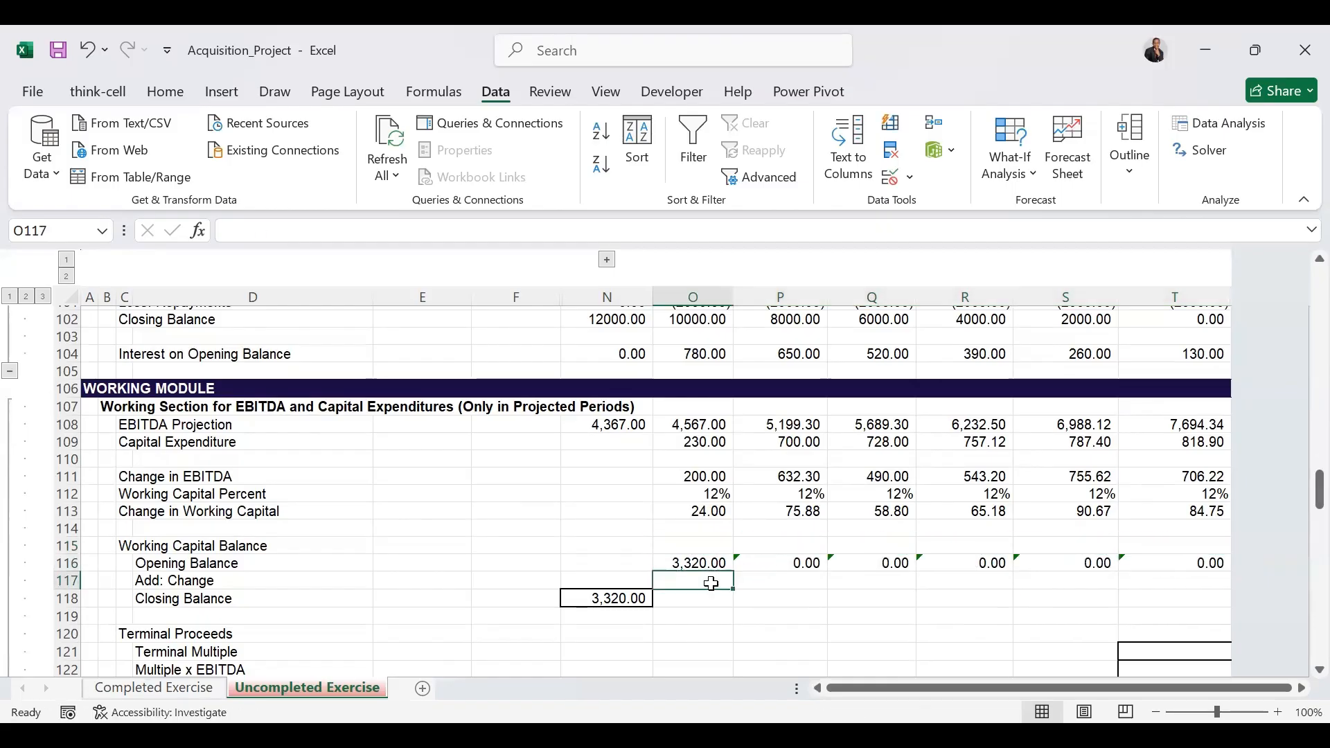
pyautogui.write('=O113')
pyautogui.hotkey('ctrl', 'Return')
pyautogui.moveTo(732, 588); pyautogui.dragTo(1205, 597)
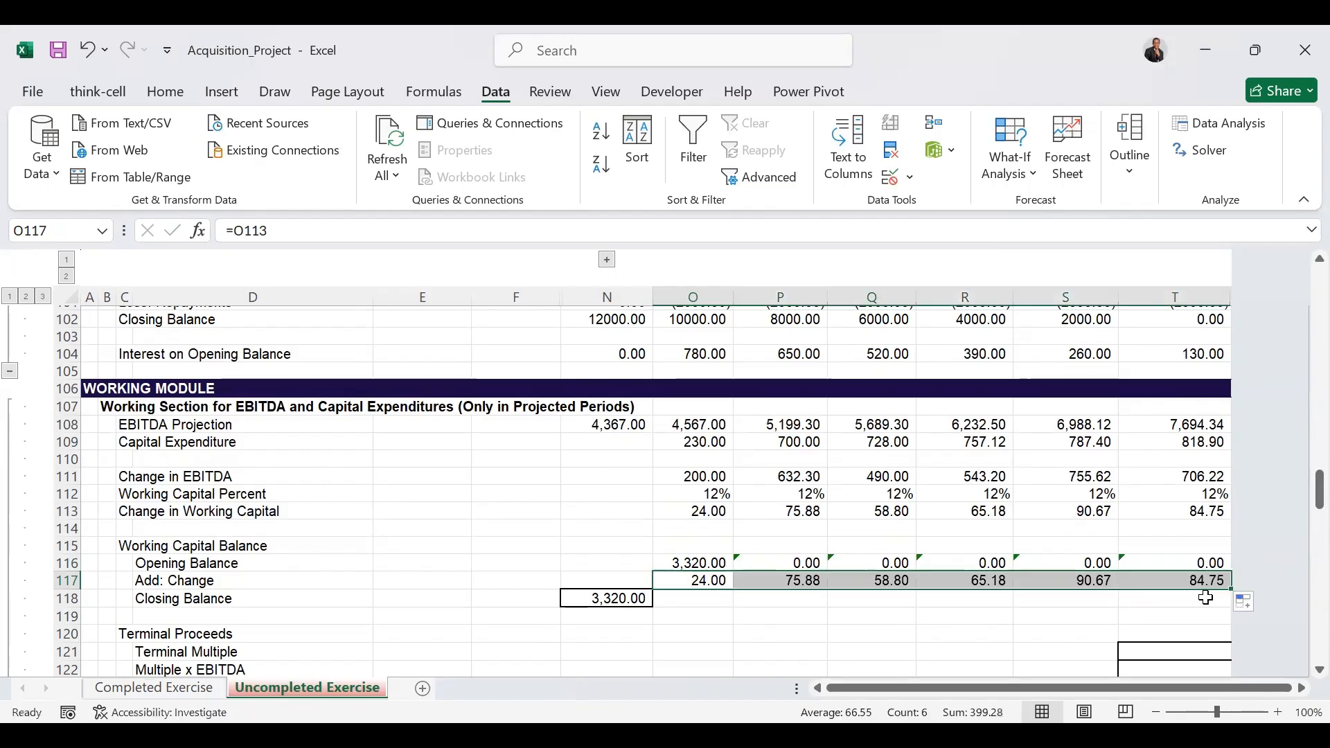
pyautogui.moveTo(1319, 498); pyautogui.dragTo(1296, 515)
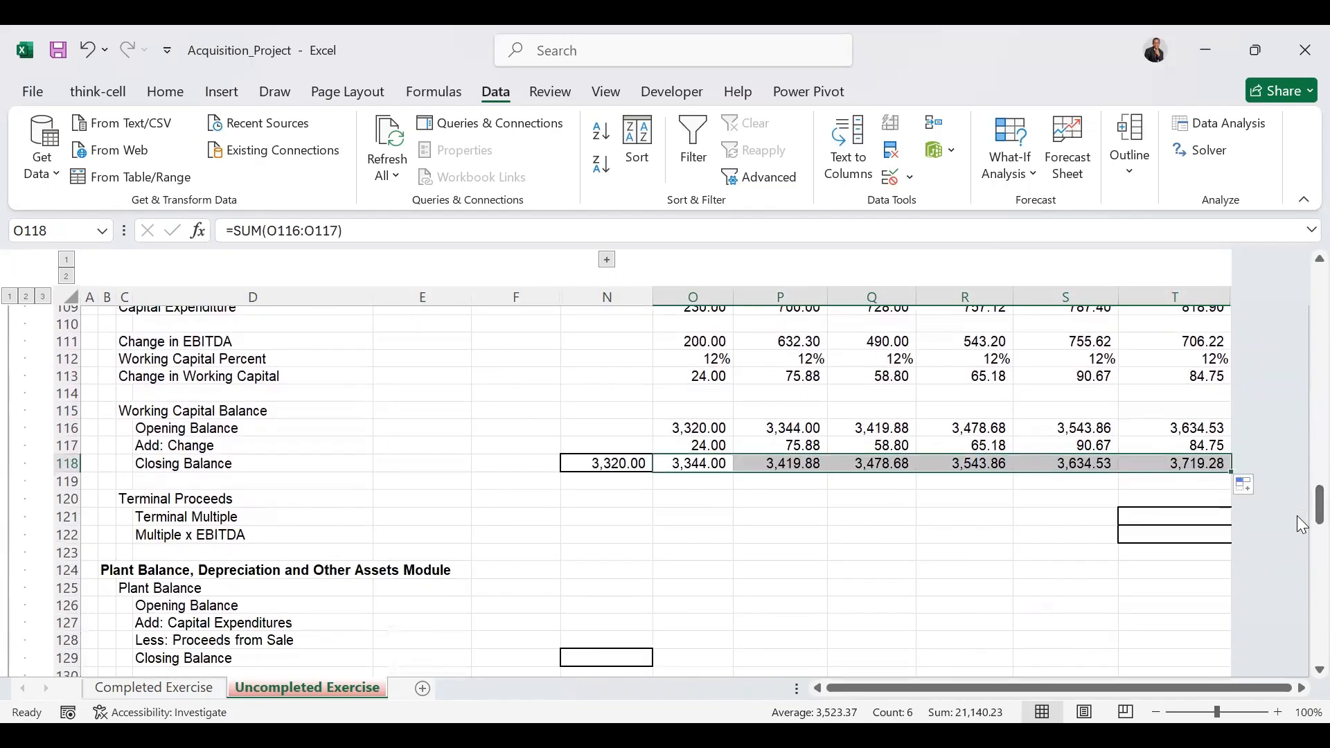
# Link the Terminal Multiple in T121 to the Exit EV/EBITDA Ratio with =ExitMultiple.
pyautogui.click(1166, 521)
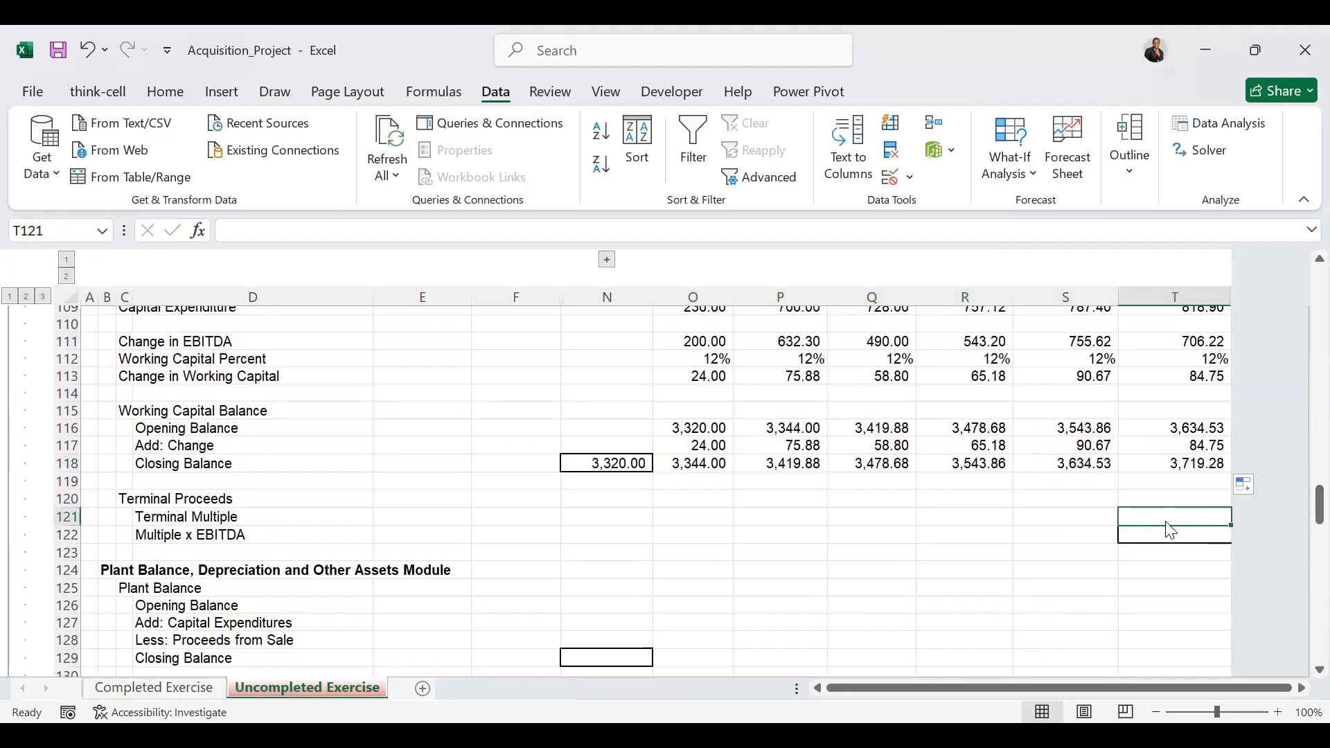
pyautogui.write('=')
pyautogui.moveTo(1297, 502); pyautogui.dragTo(1297, 431)
pyautogui.click(603, 546)
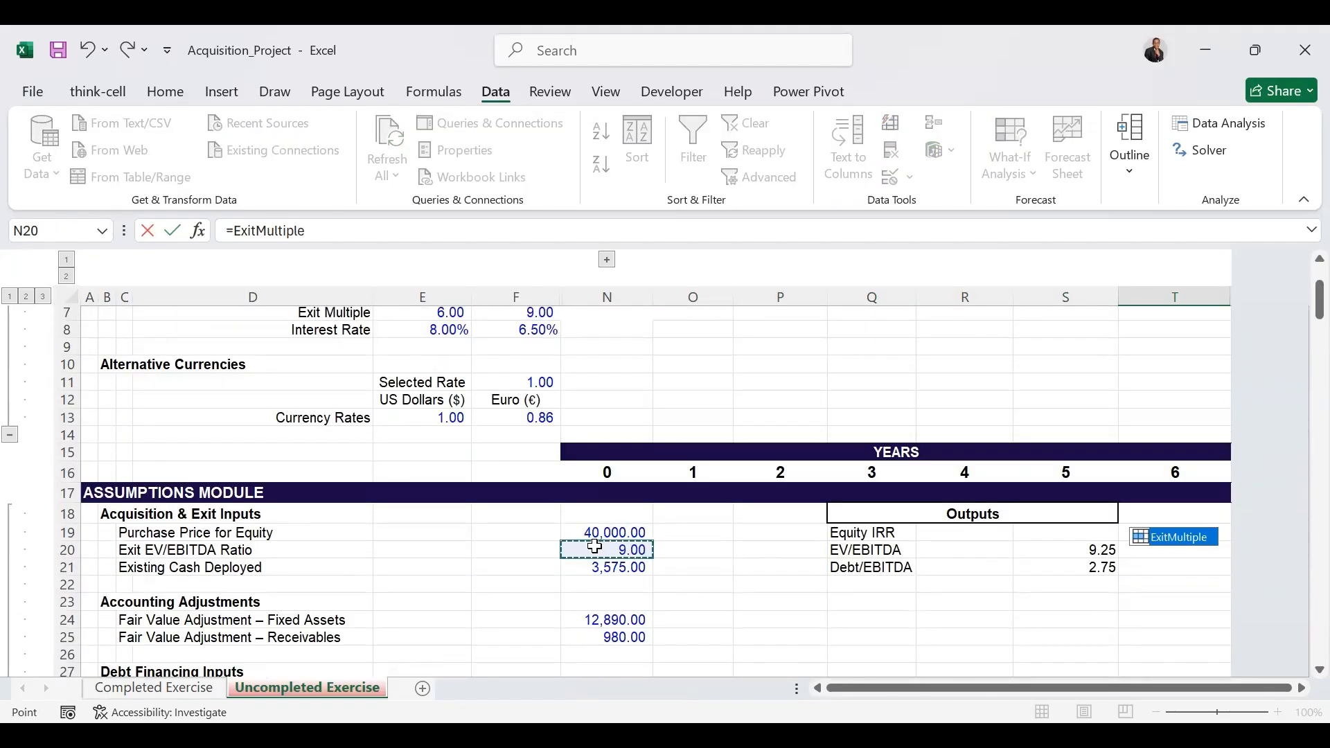
pyautogui.press('Return')
pyautogui.moveTo(1297, 488); pyautogui.dragTo(1297, 500)
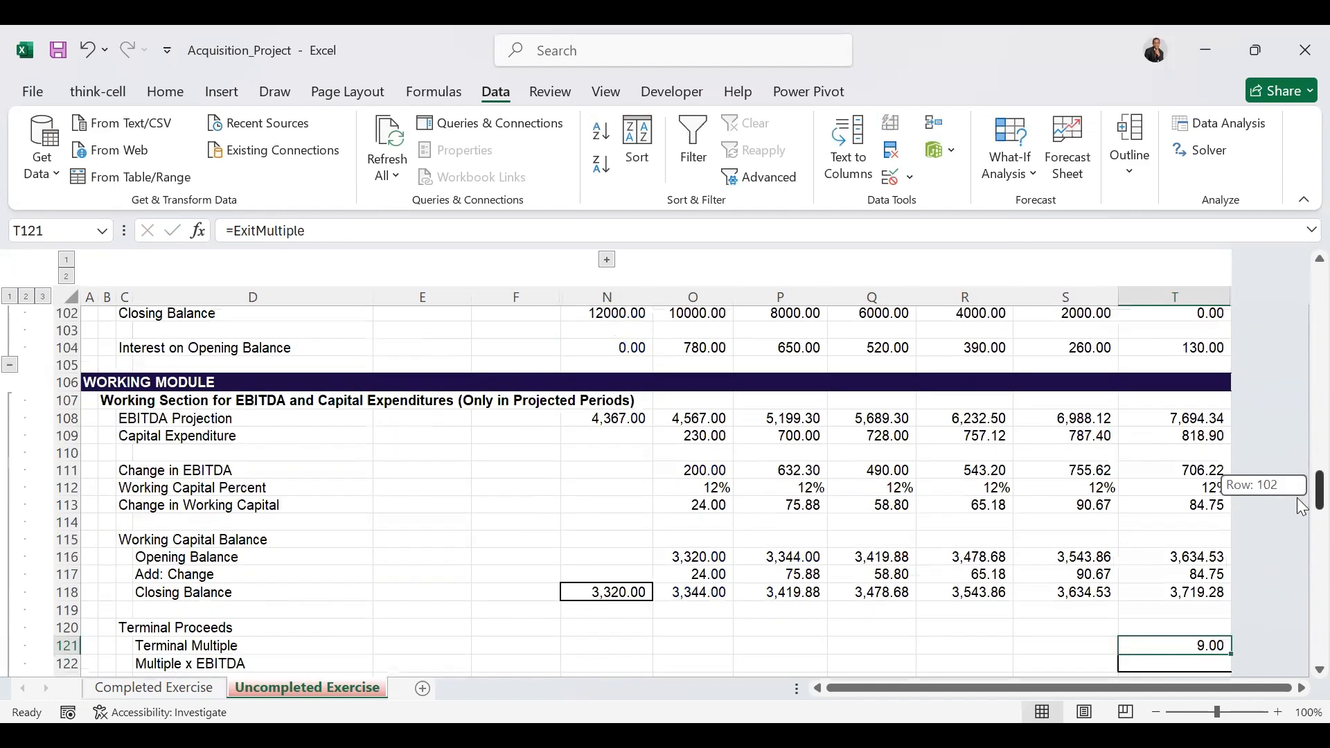
# Calculate Multiple x EBITDA in T122 with =T121*T108.
pyautogui.click(1160, 572)
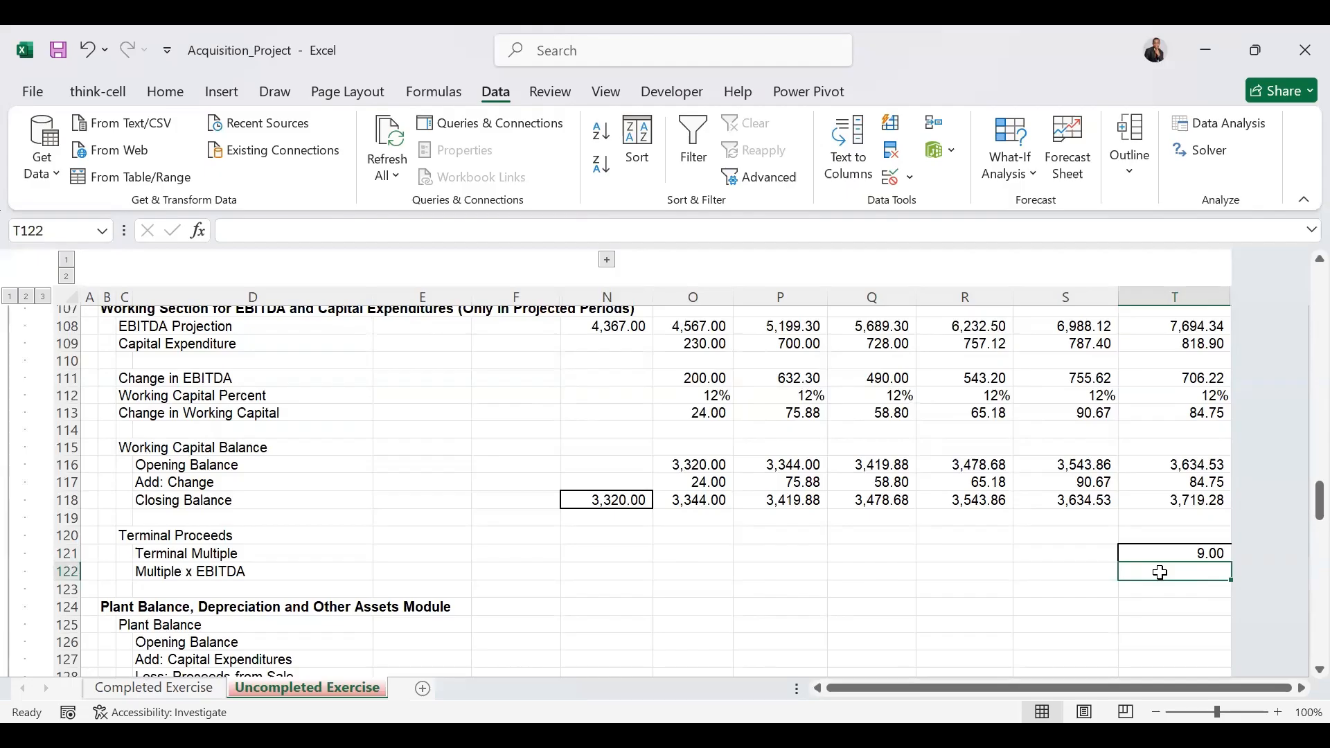
pyautogui.write('=')
pyautogui.click(1207, 552)
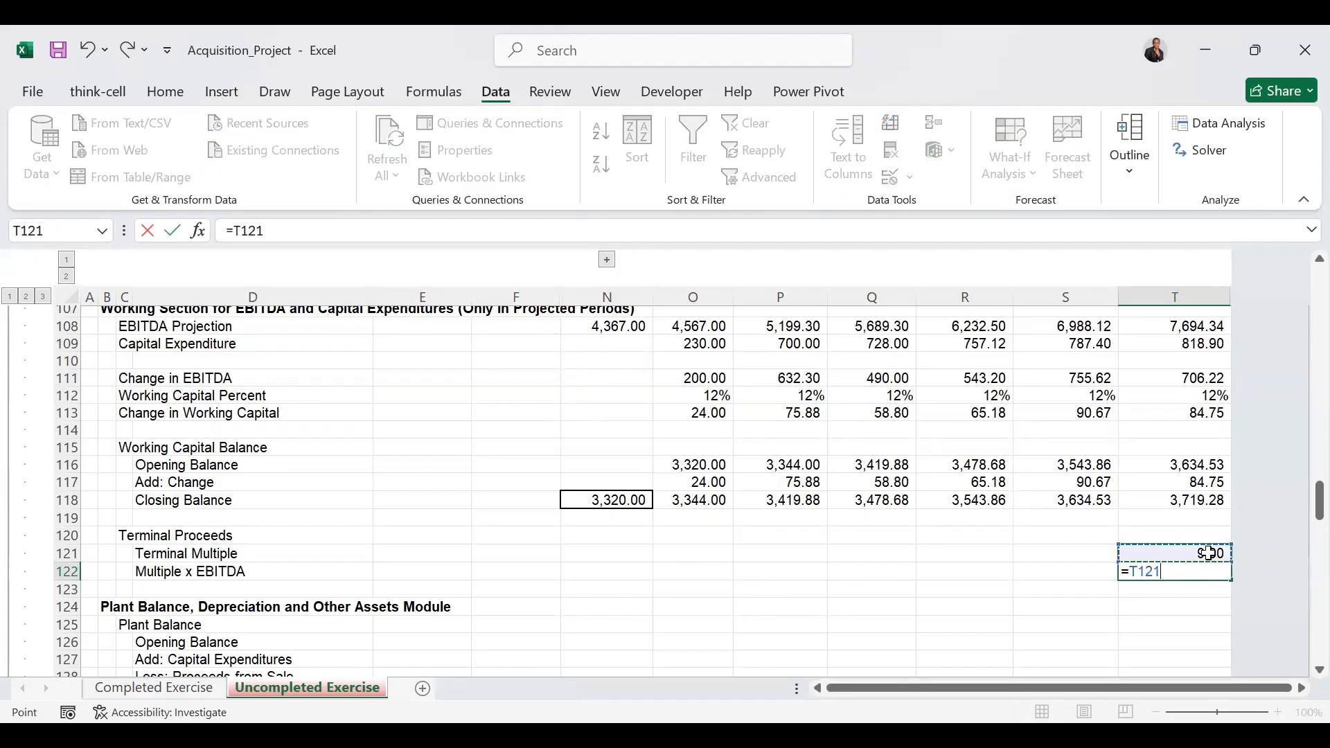
pyautogui.write('*')
pyautogui.click(1184, 325)
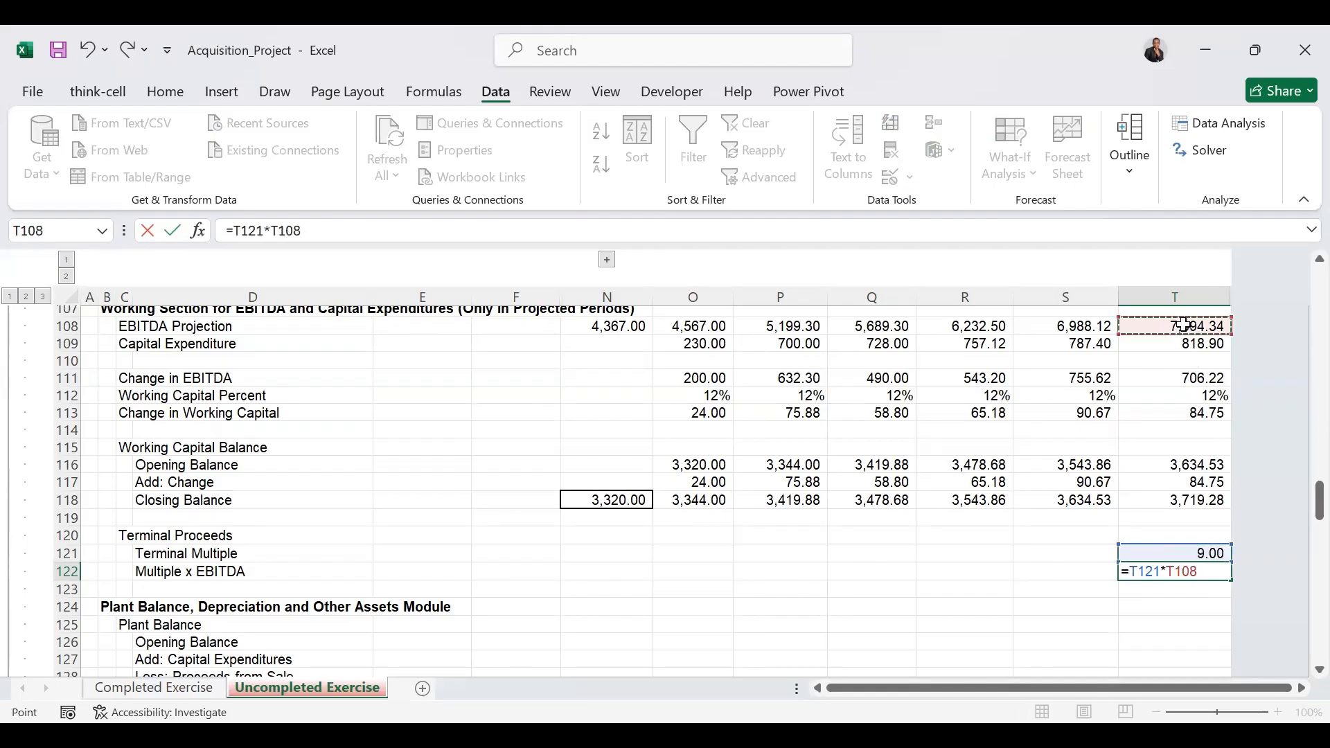
pyautogui.hotkey('ctrl', 'Return')
# Link the Plant Balance Closing Balance in N129 to the pro-forma gross fixed assets with =N85.
pyautogui.moveTo(1317, 499); pyautogui.dragTo(1300, 520)
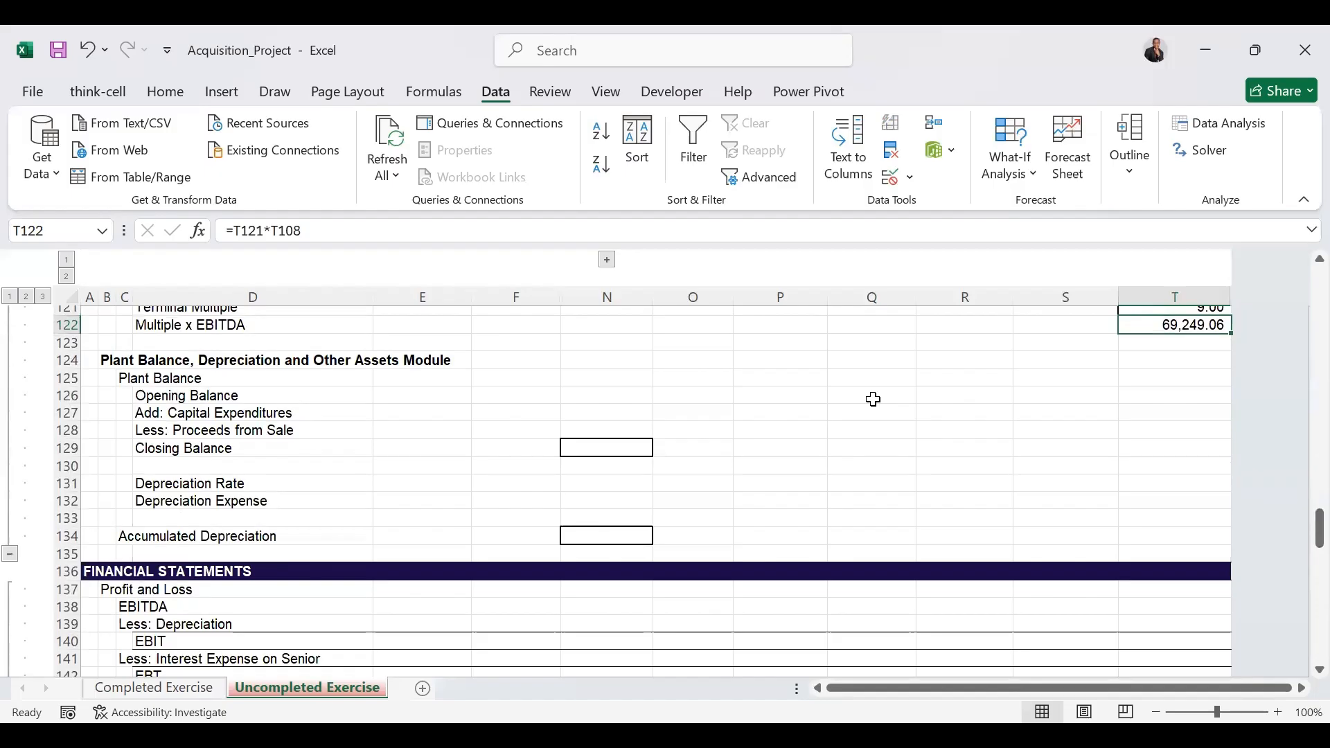
pyautogui.click(625, 447)
pyautogui.write('=')
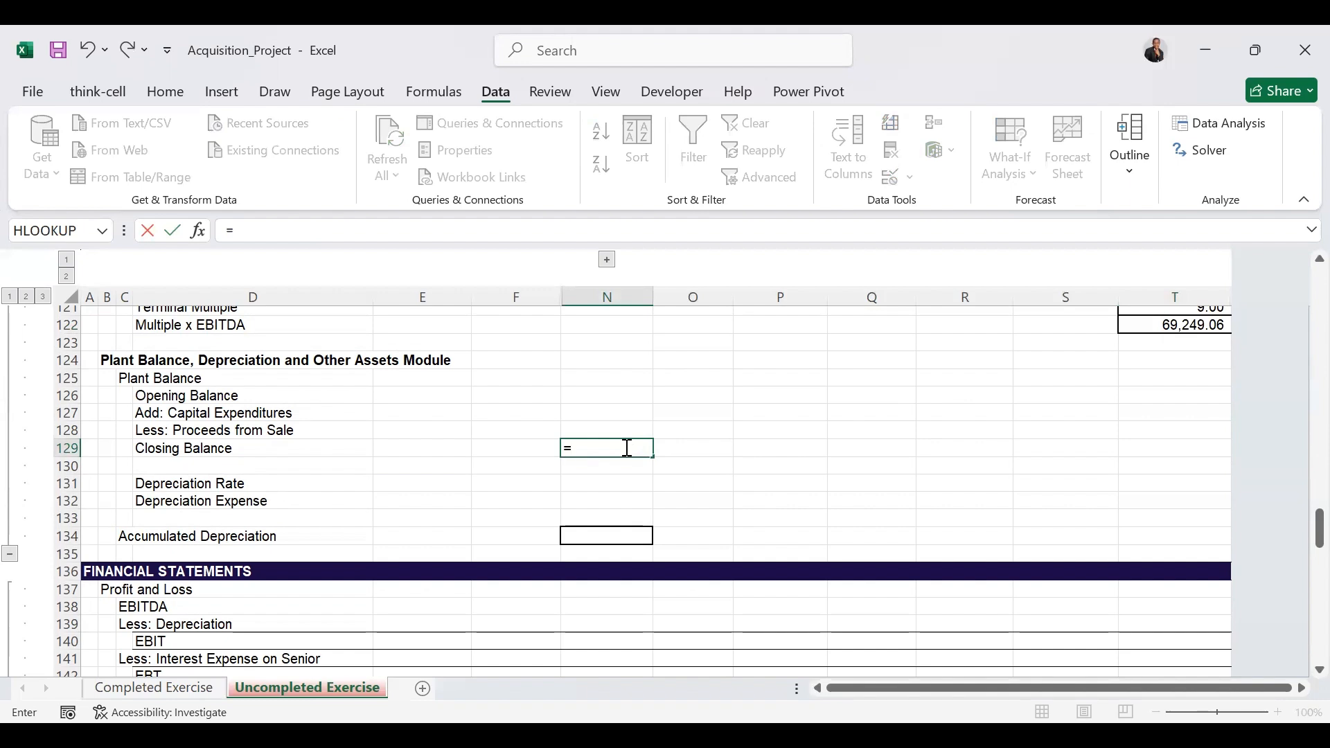
pyautogui.moveTo(1318, 521); pyautogui.dragTo(1301, 426)
pyautogui.click(639, 594)
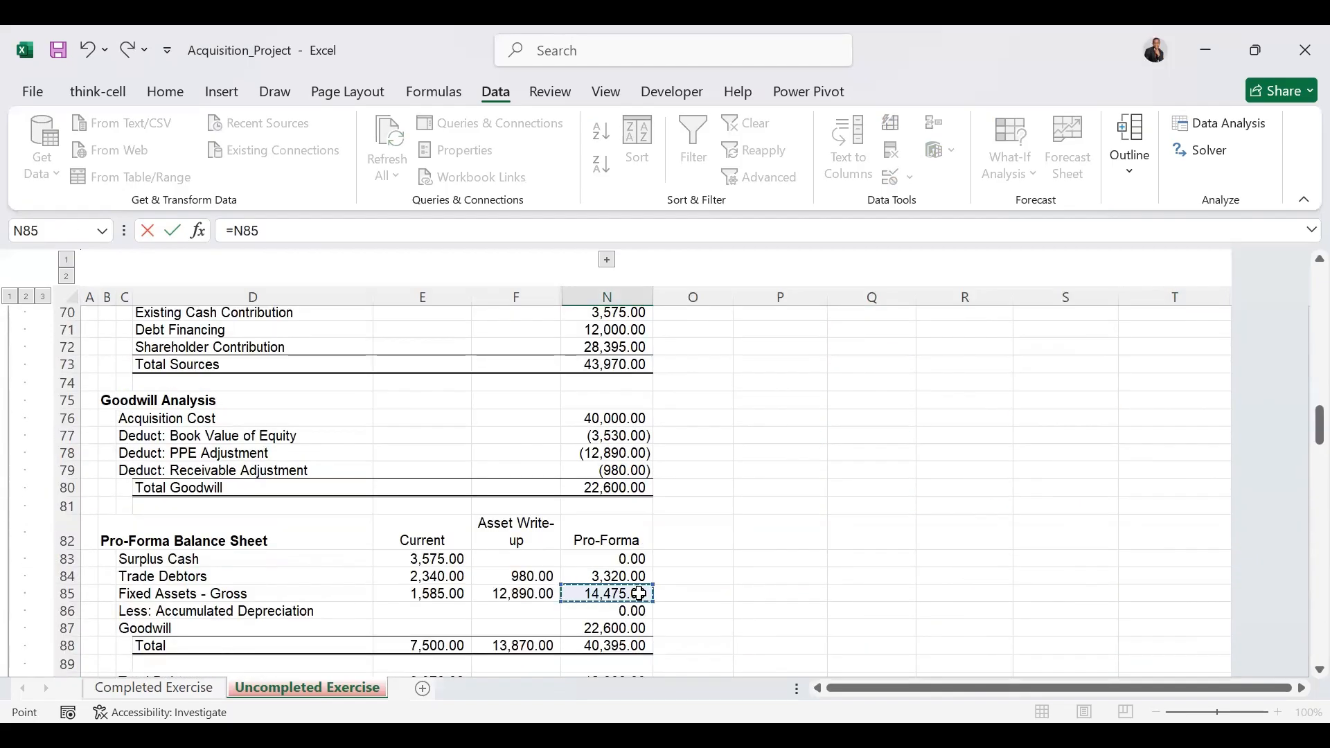
pyautogui.hotkey('ctrl', 'Return')
# Enter =N129 in O126 of the plant Opening Balance row and copy the formula across to T126.
pyautogui.moveTo(1302, 509); pyautogui.dragTo(1301, 524)
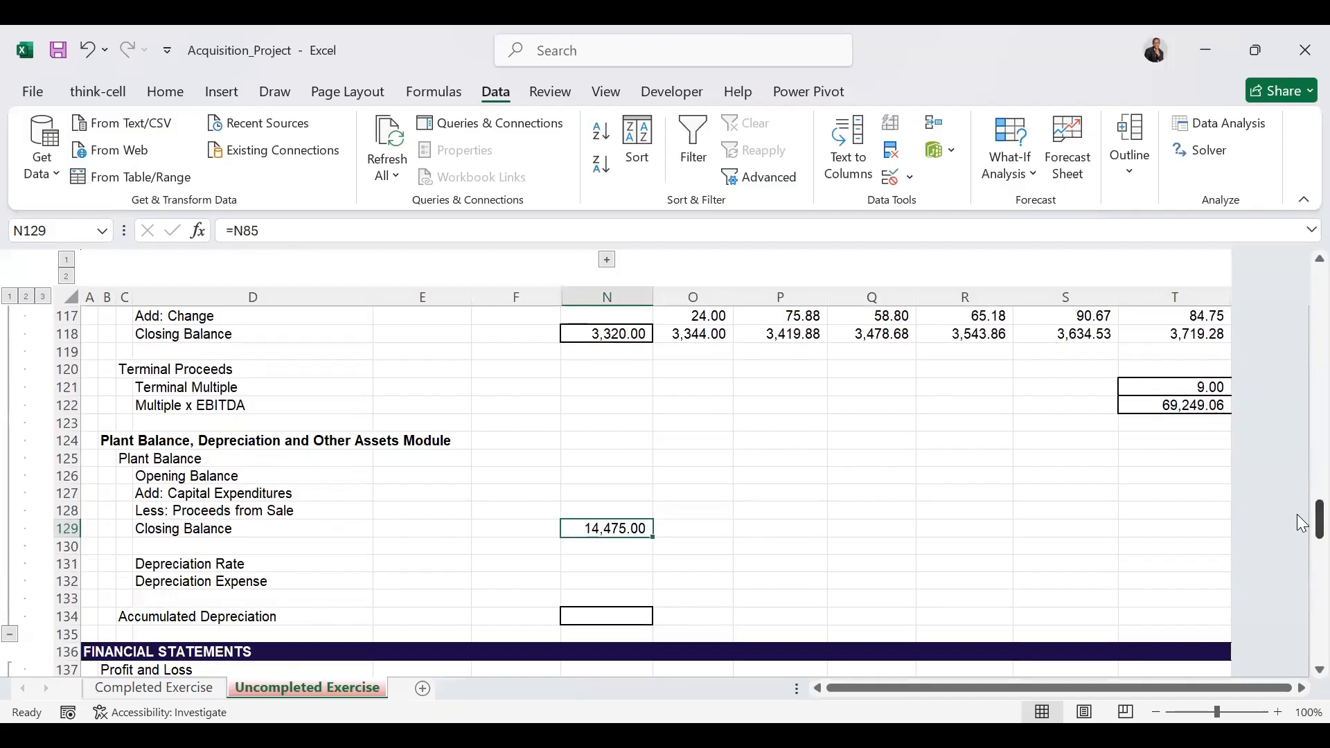
pyautogui.click(685, 472)
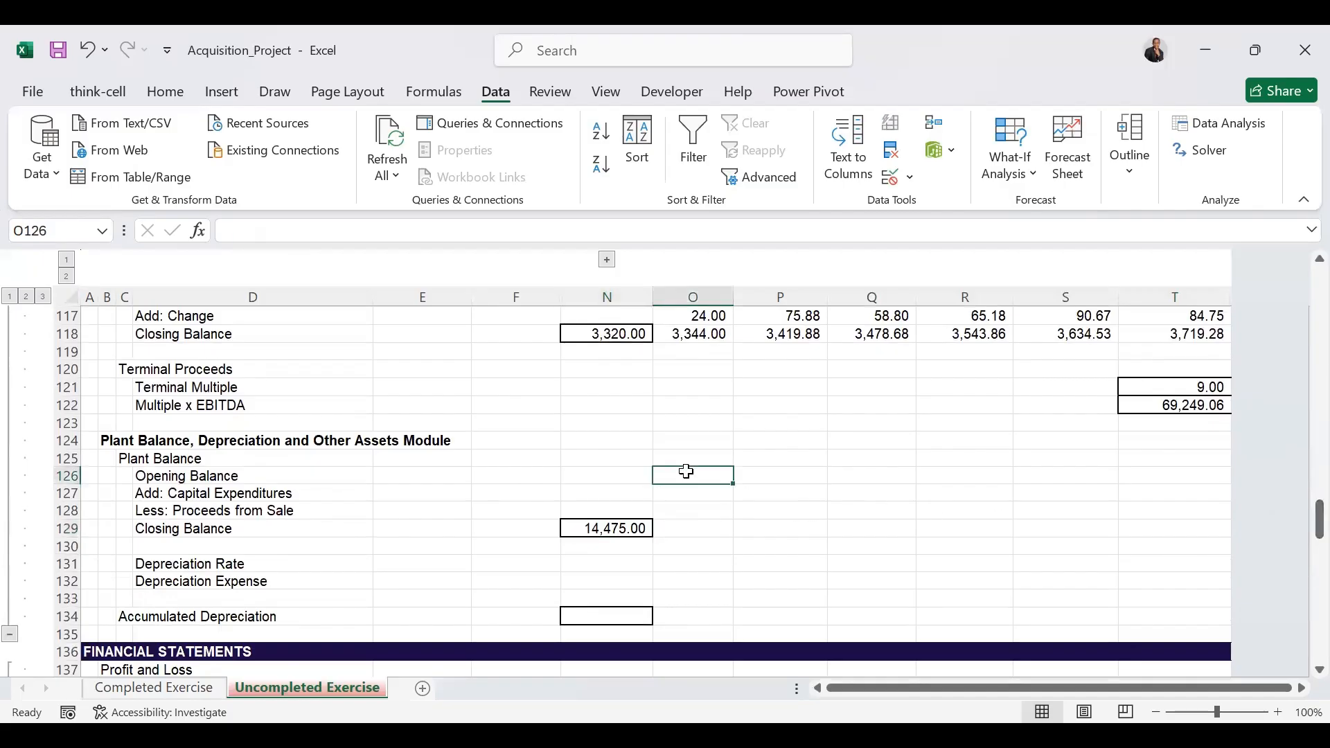
pyautogui.write('=')
pyautogui.click(610, 528)
pyautogui.hotkey('ctrl', 'Return')
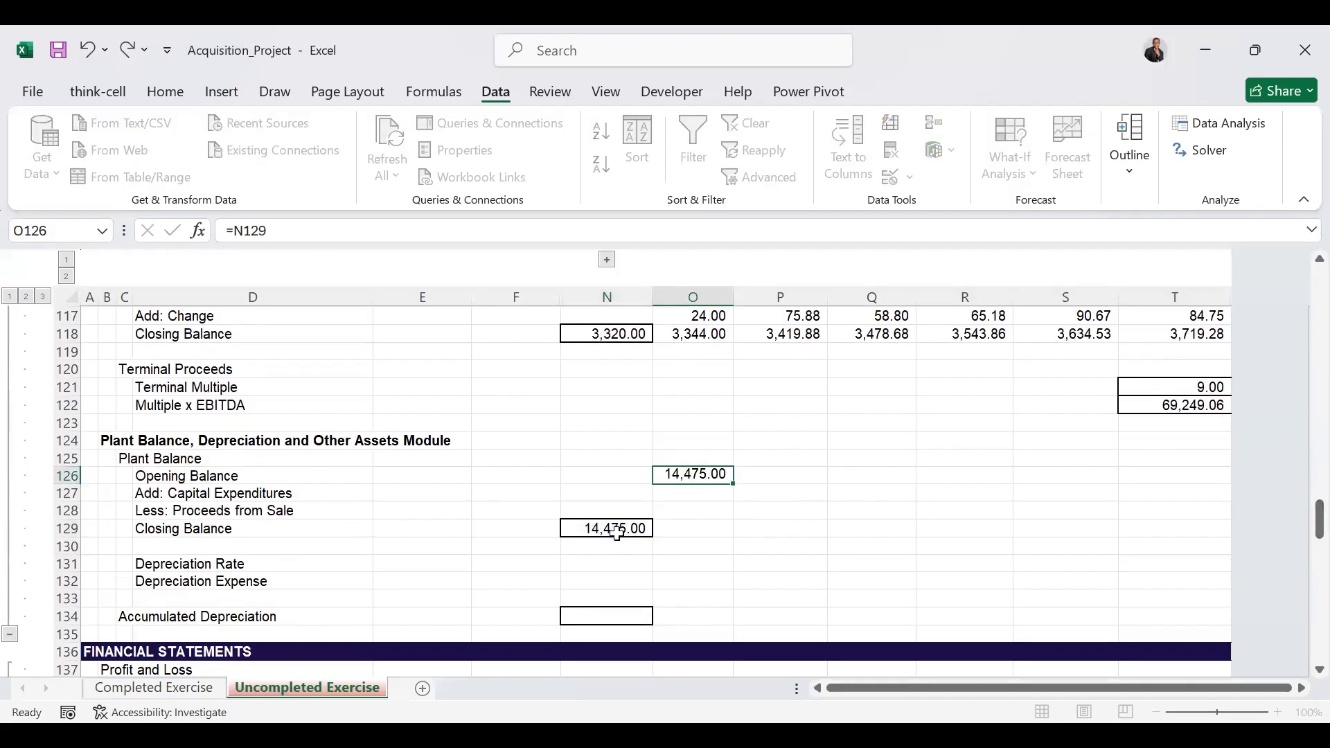
pyautogui.moveTo(736, 485); pyautogui.dragTo(1201, 471)
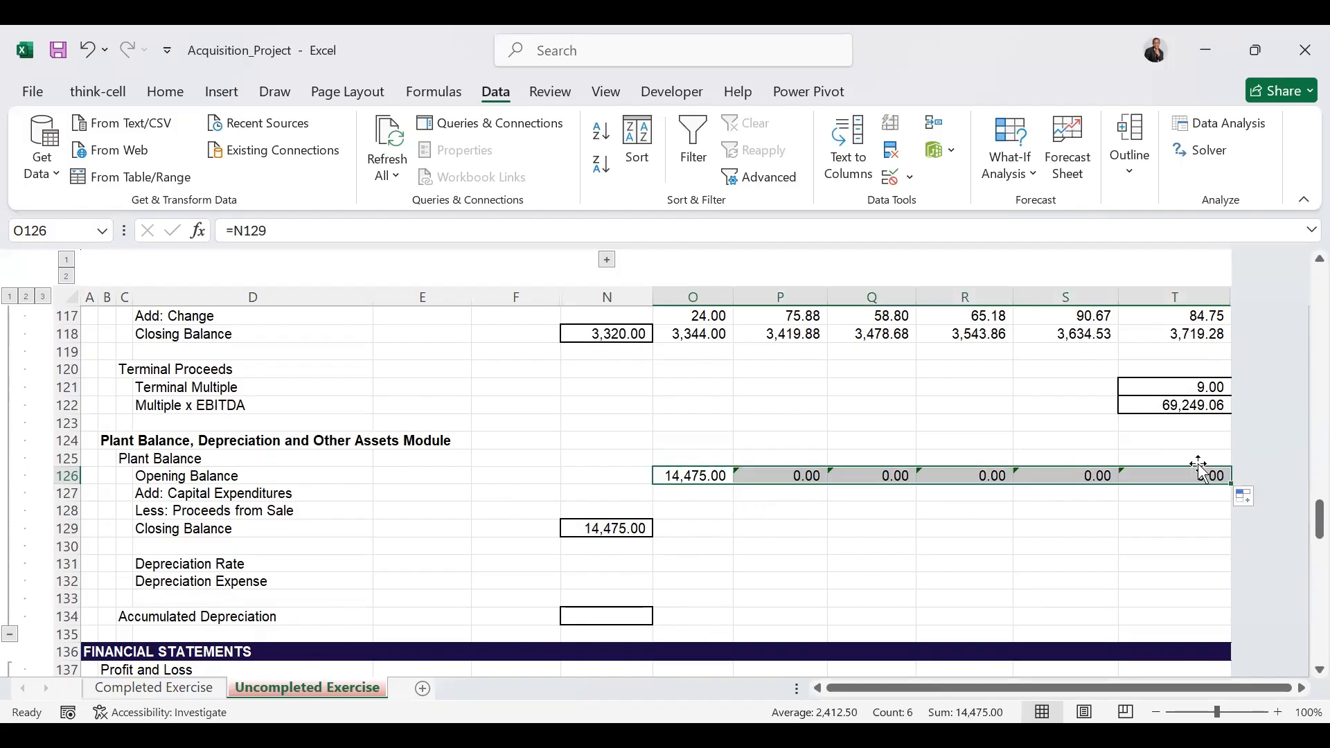
# Link Add: Capital Expenditures in O127 to the Capital Investments input with =O34 and copy it across to T127.
pyautogui.click(669, 492)
pyautogui.write('=')
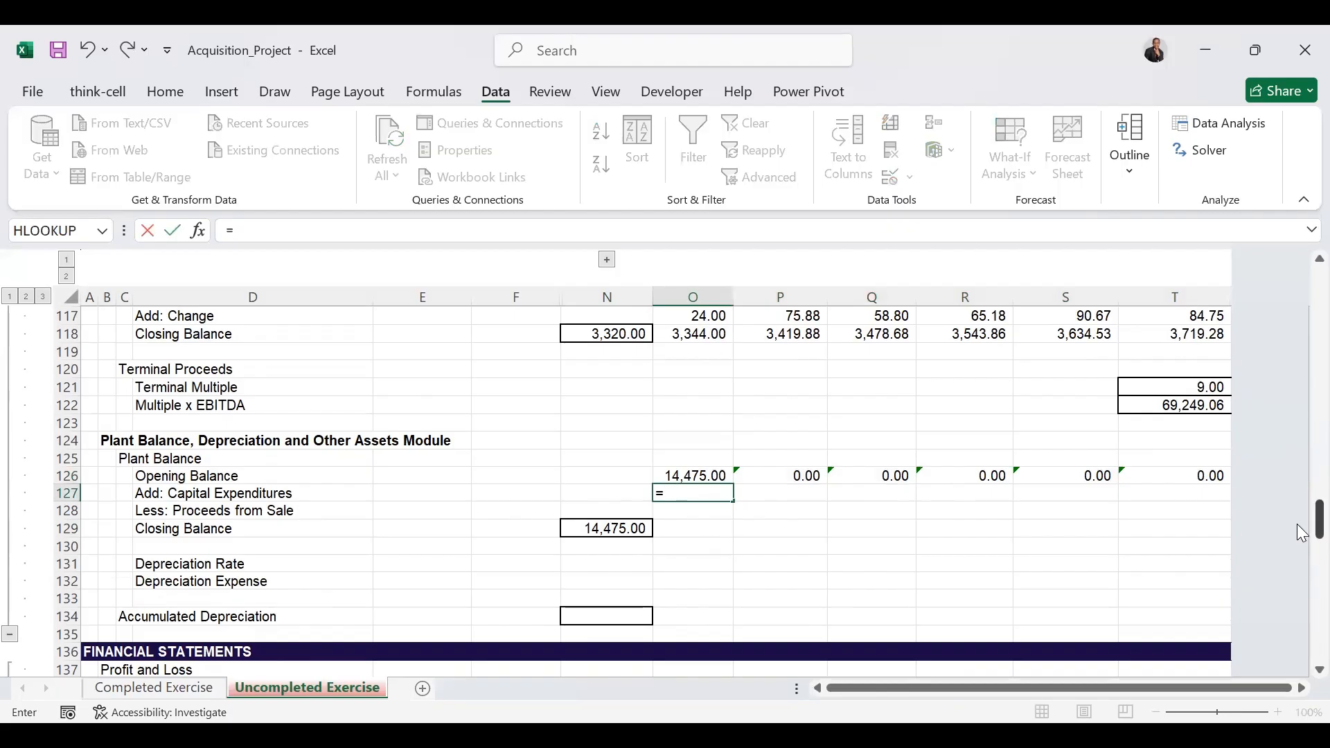
pyautogui.moveTo(1300, 533); pyautogui.dragTo(1301, 351)
pyautogui.click(714, 426)
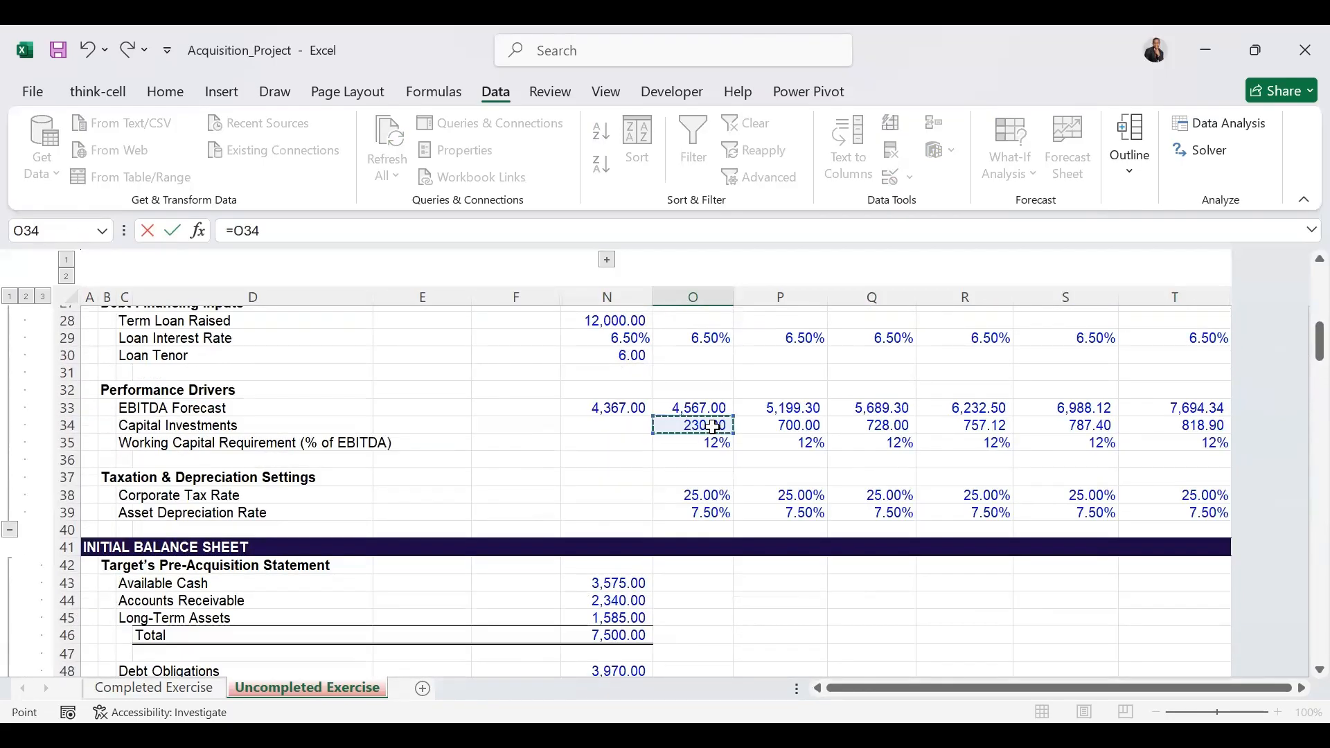
pyautogui.hotkey('ctrl', 'Return')
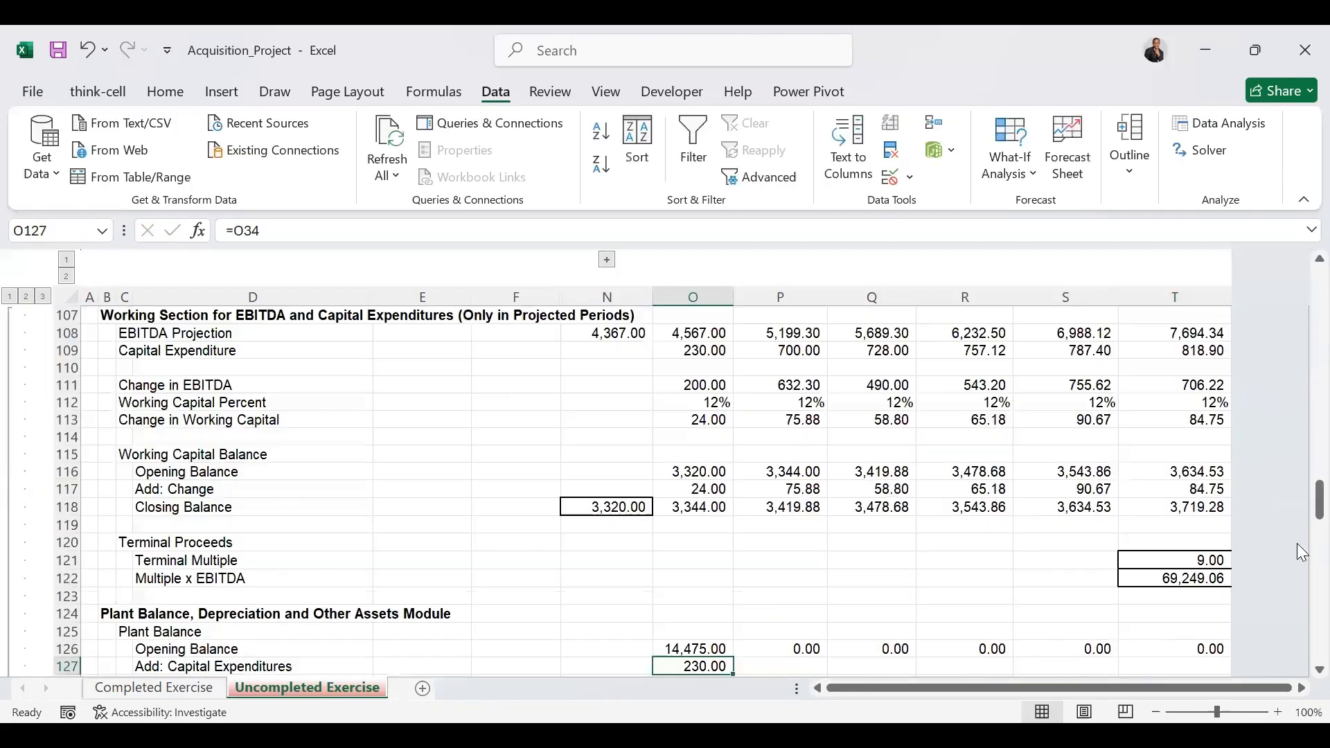
pyautogui.moveTo(734, 667); pyautogui.dragTo(1222, 488)
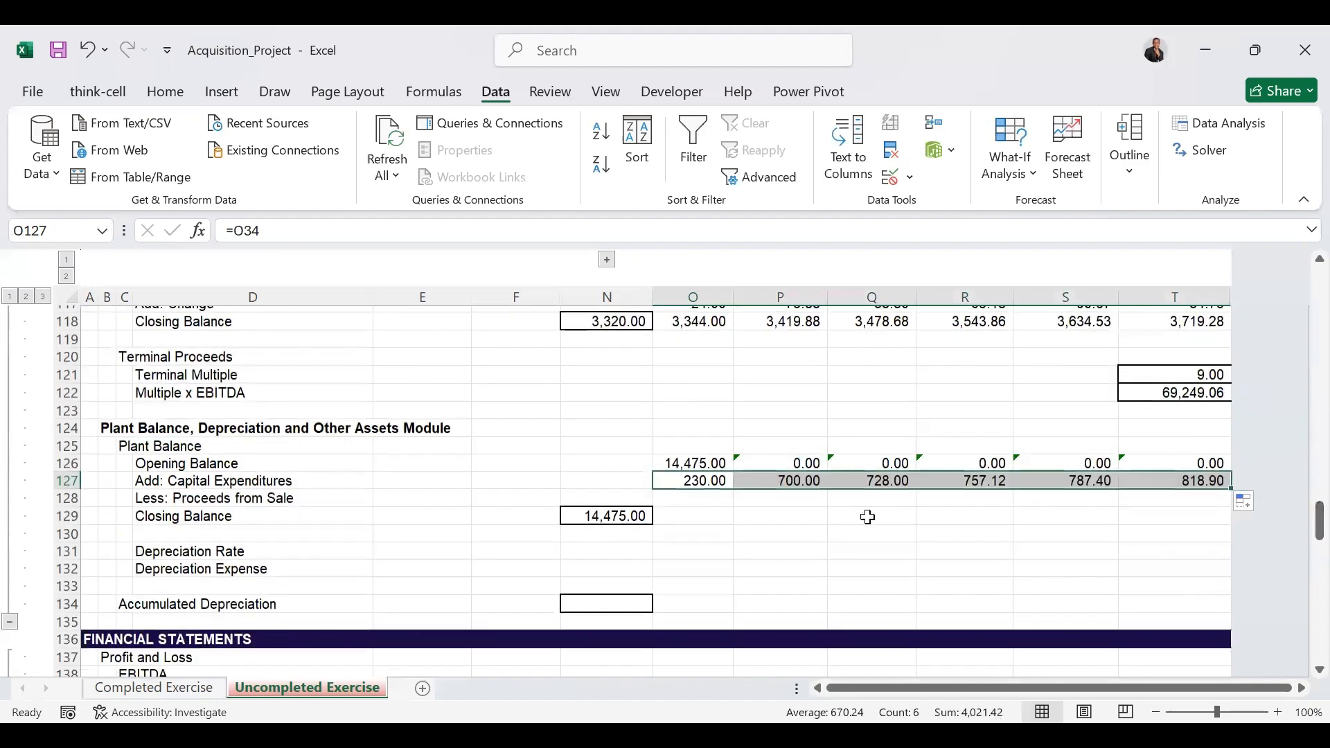
# Enter 0 in O128 of the Less: Proceeds from Sale row and copy it across to S128.
pyautogui.click(690, 500)
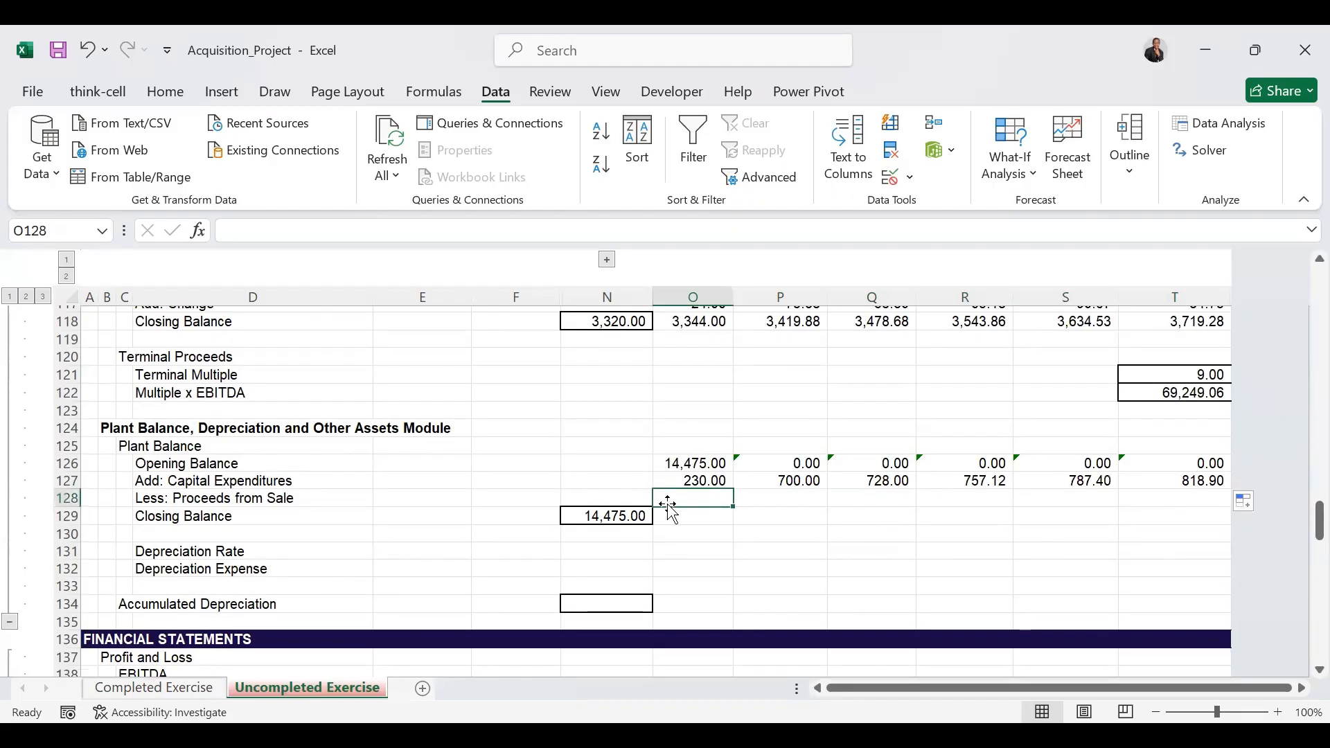
pyautogui.write('-')
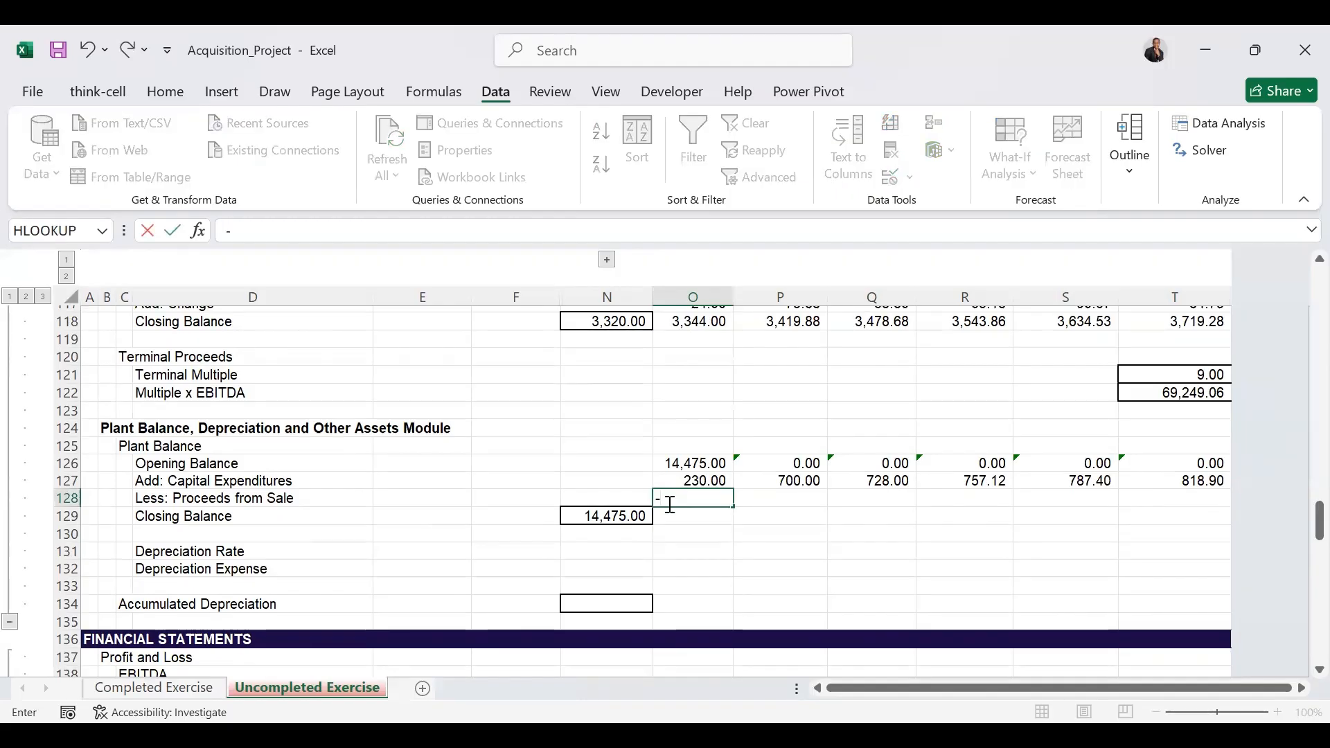
pyautogui.press('BackSpace')
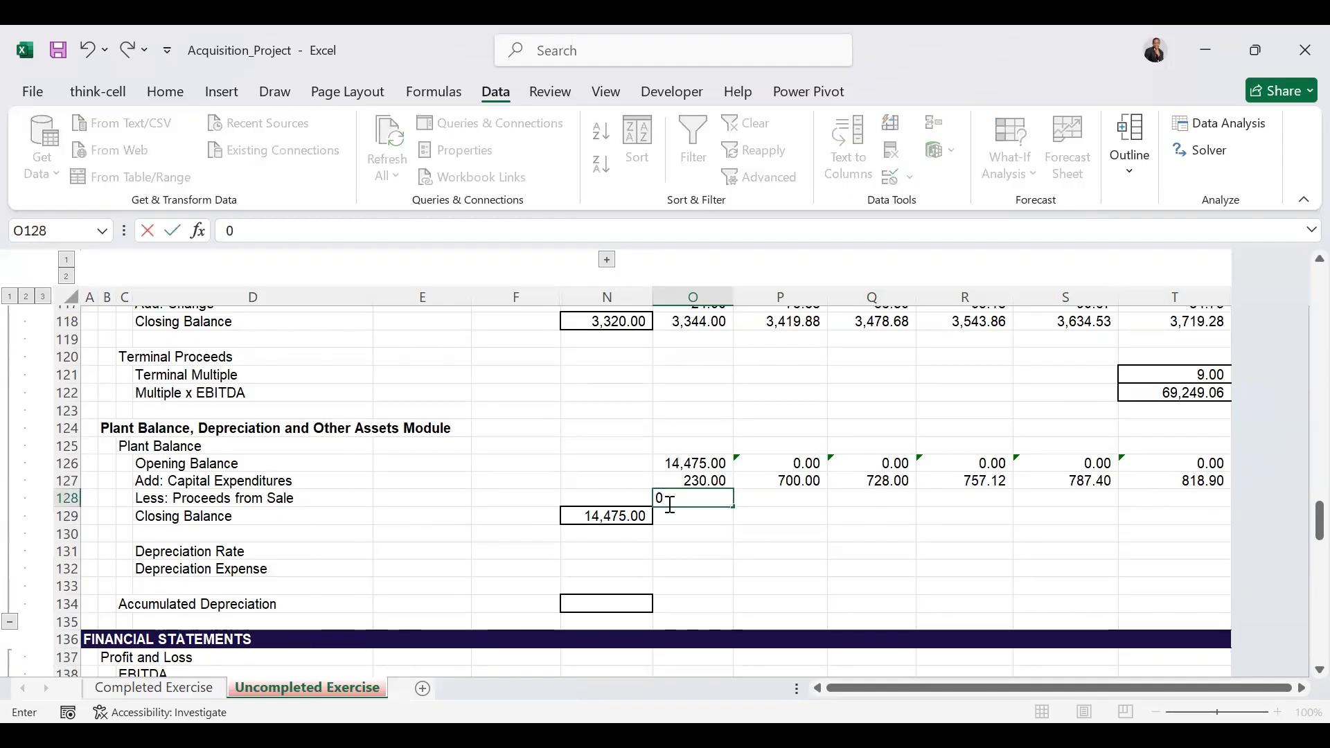
pyautogui.write('0')
pyautogui.hotkey('ctrl', 'Return')
pyautogui.moveTo(733, 507); pyautogui.dragTo(1133, 497)
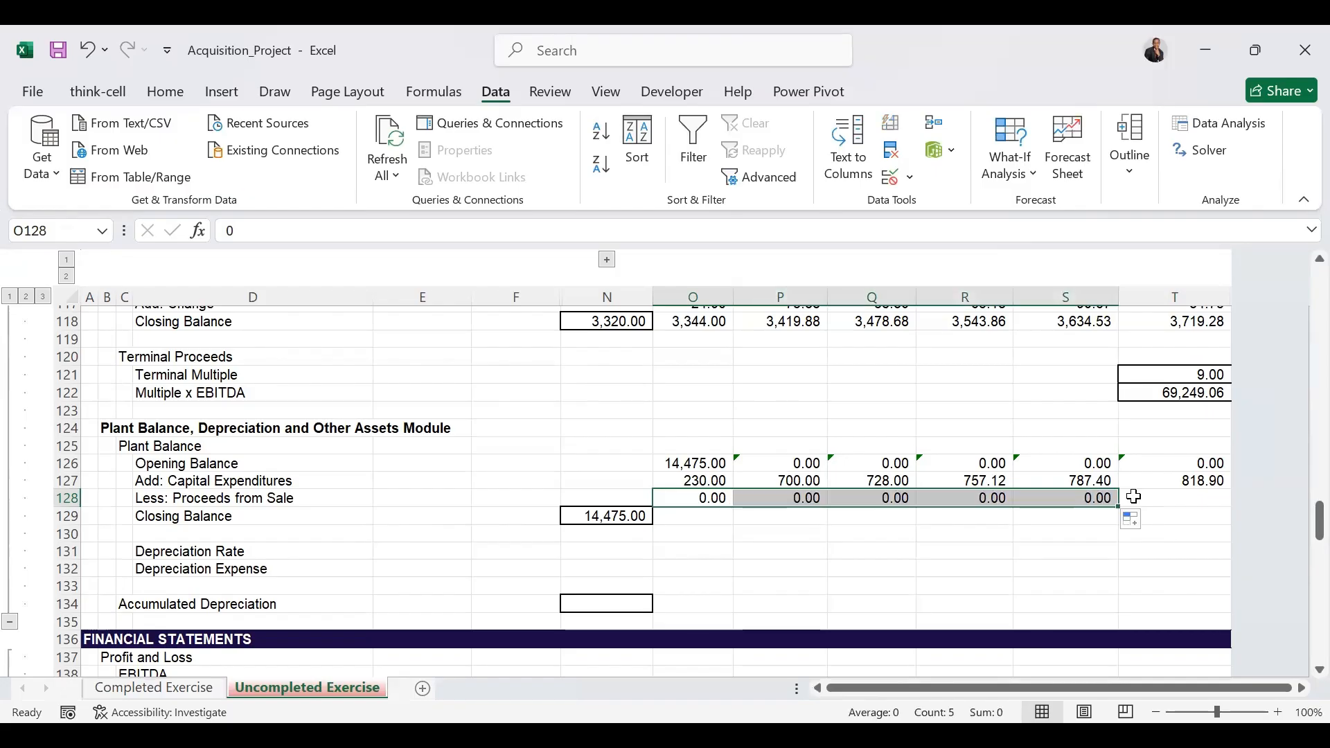
# Set Less: Proceeds from Sale in T128 to =-T122 and fill the plant Closing Balance from O129 to T129 with =SUM(O126:O128).
pyautogui.click(1133, 496)
pyautogui.write('=-')
pyautogui.click(1158, 393)
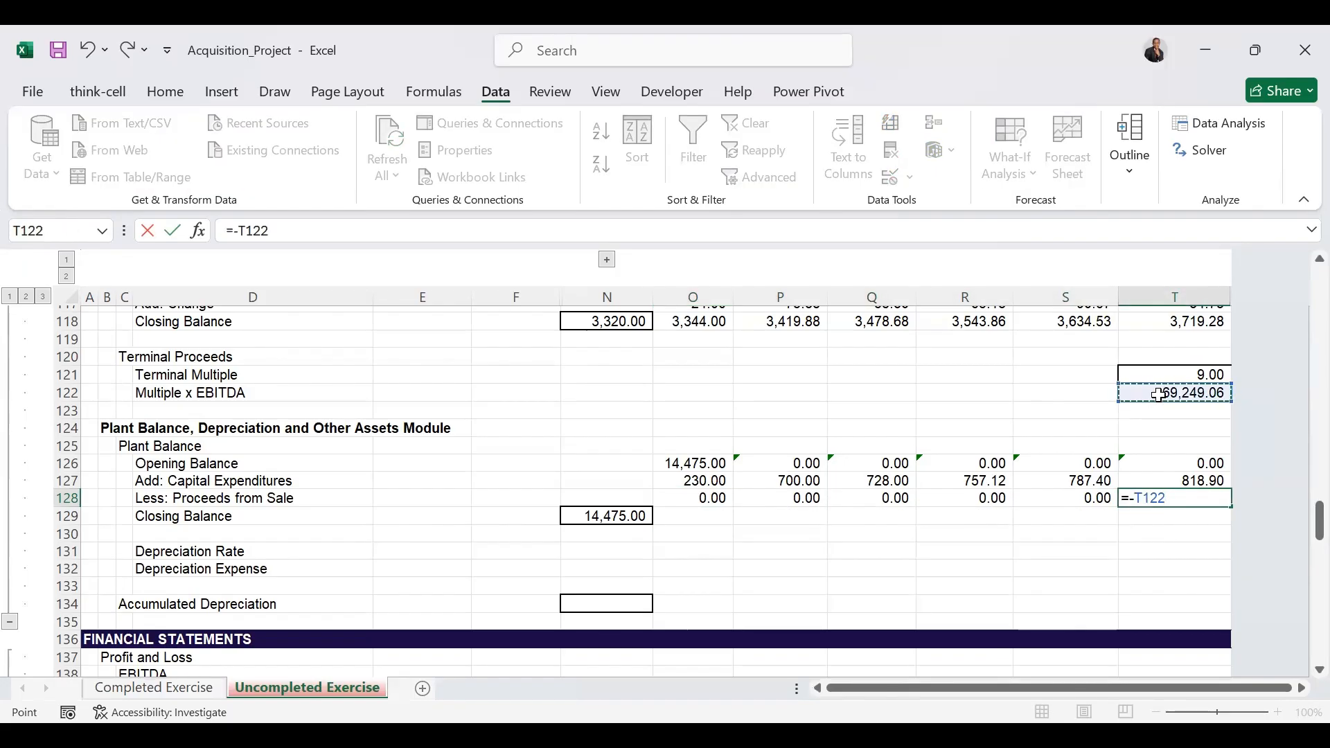
pyautogui.hotkey('ctrl', 'Return')
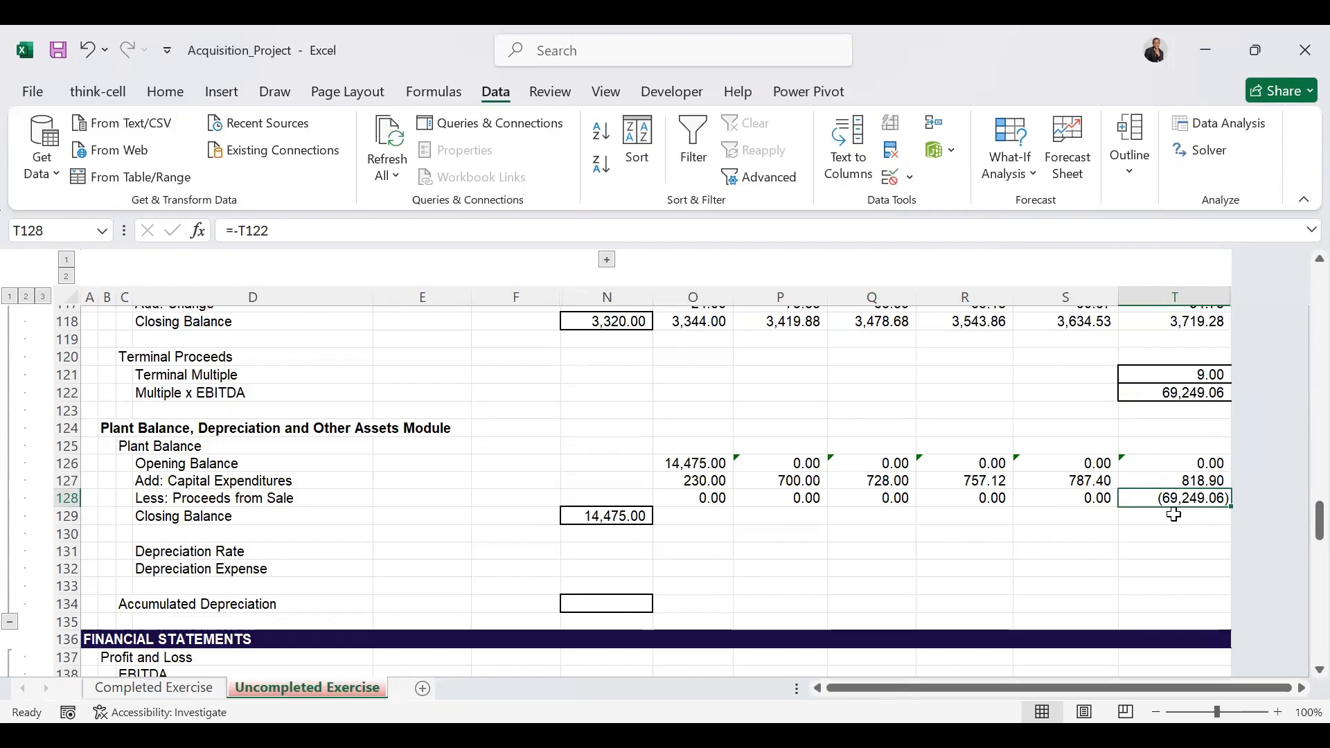
pyautogui.click(701, 514)
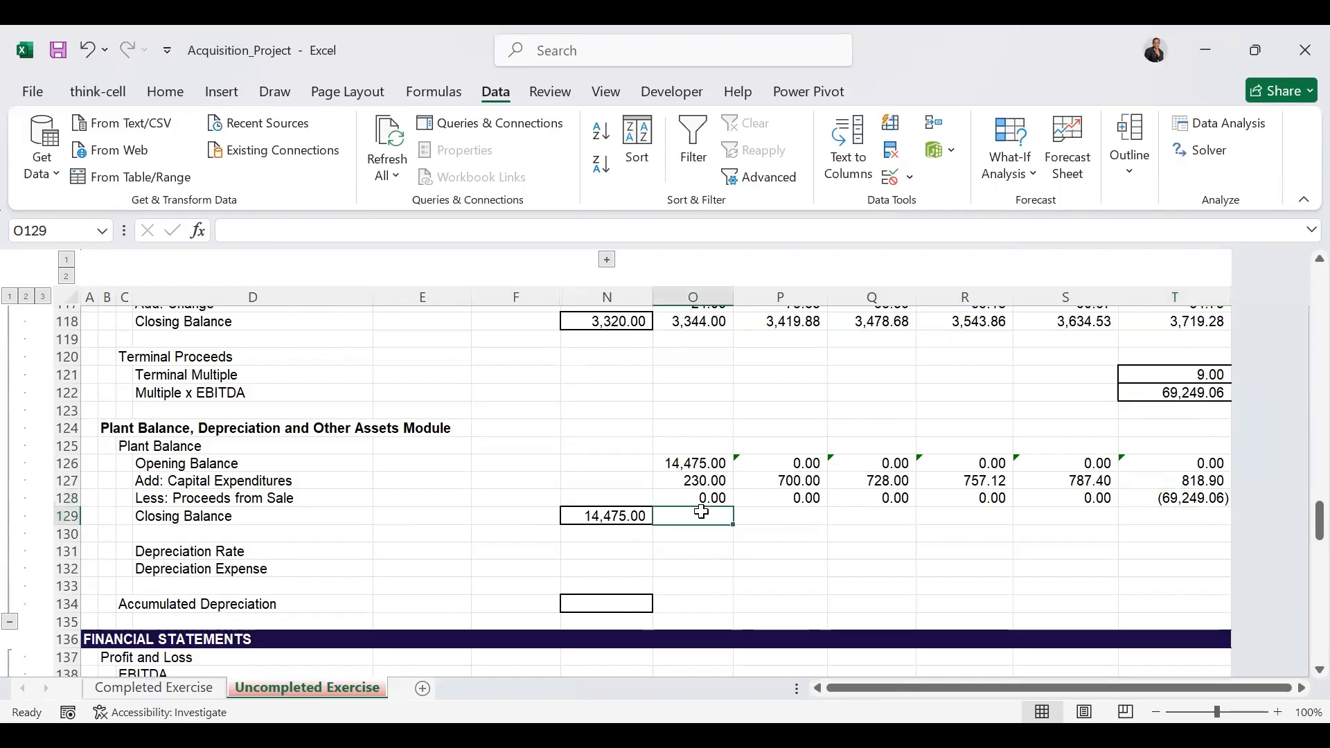
pyautogui.doubleClick(701, 512)
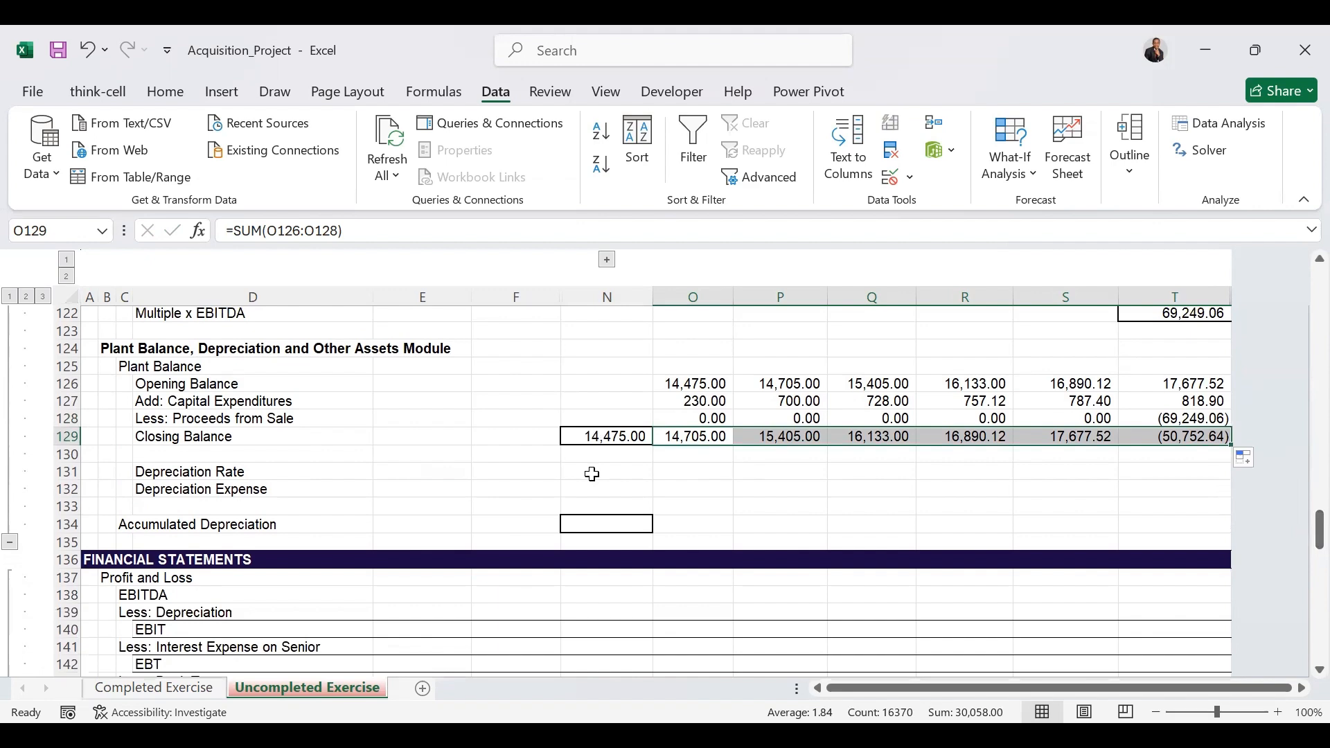
# Link the Depreciation Rate in O131 to the Asset Depreciation Rate input with =O39, filled across to T131.
pyautogui.click(591, 474)
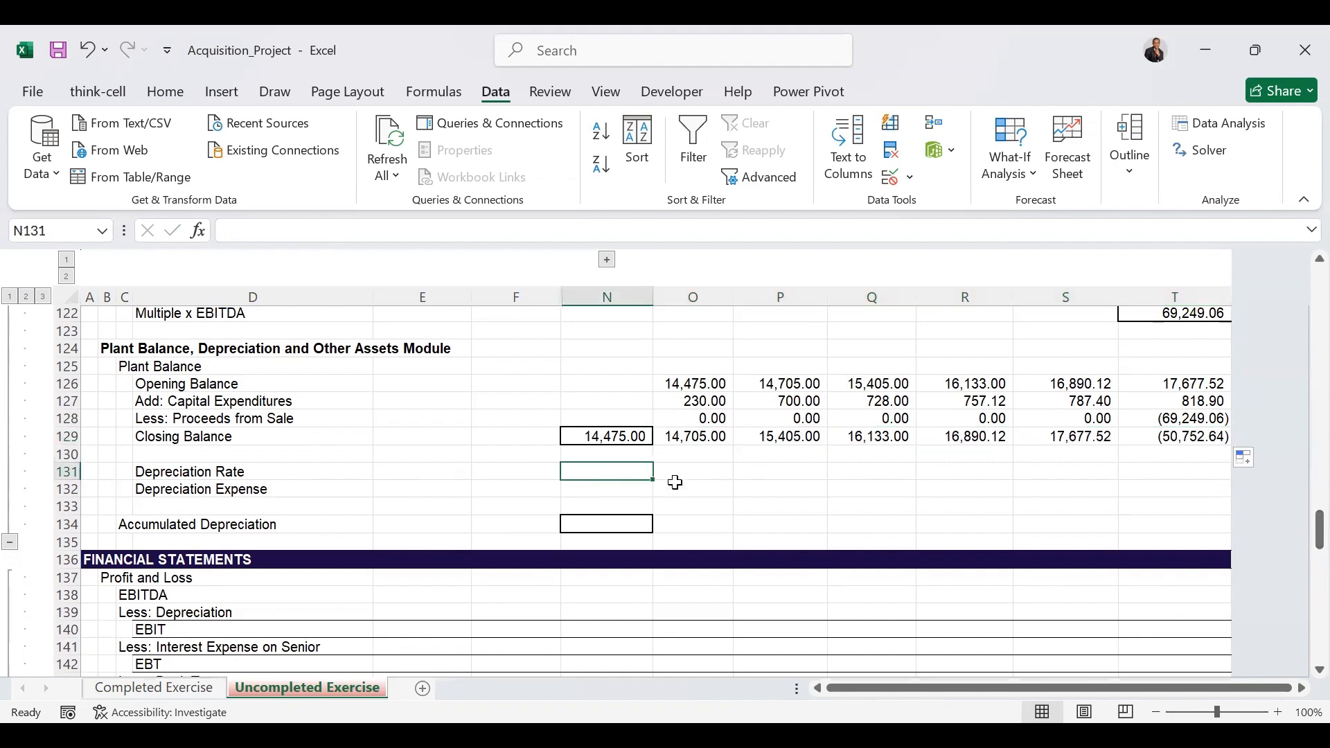
pyautogui.write('=')
pyautogui.moveTo(1318, 530); pyautogui.dragTo(1301, 348)
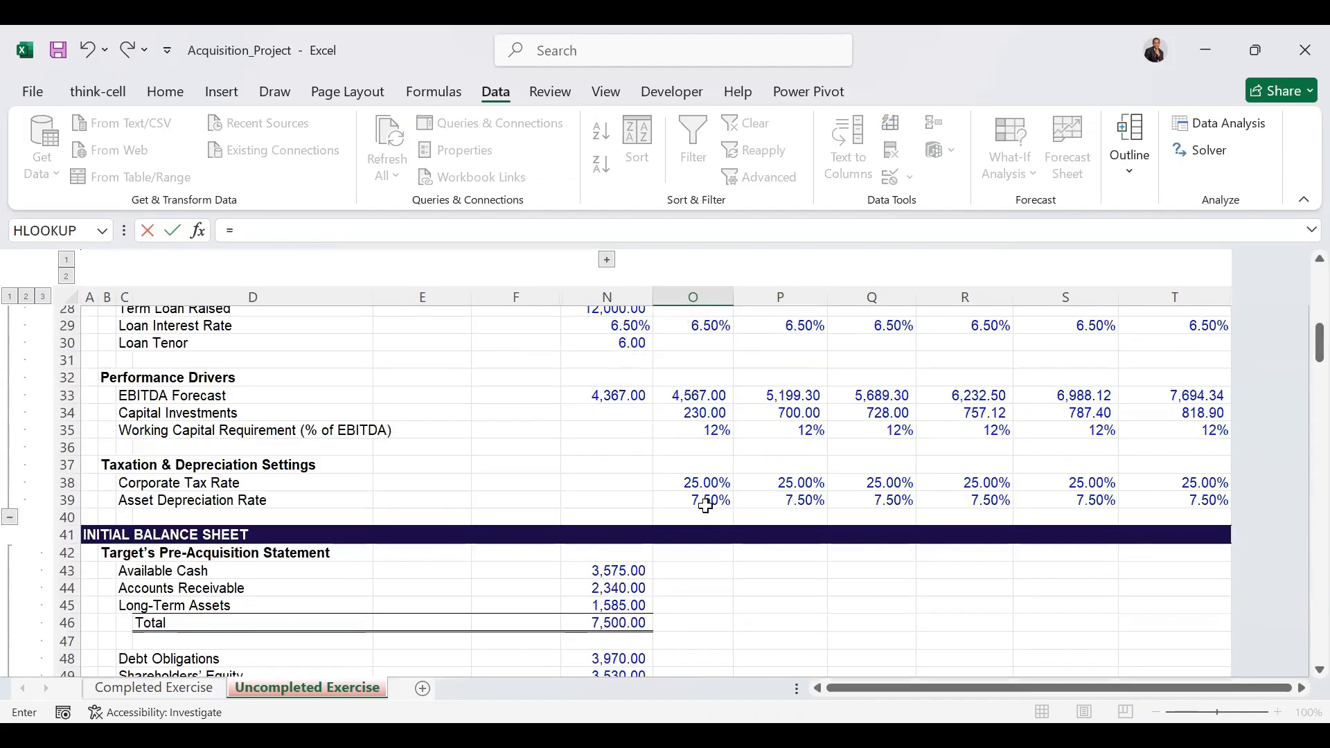
pyautogui.click(704, 500)
pyautogui.hotkey('ctrl', 'Return')
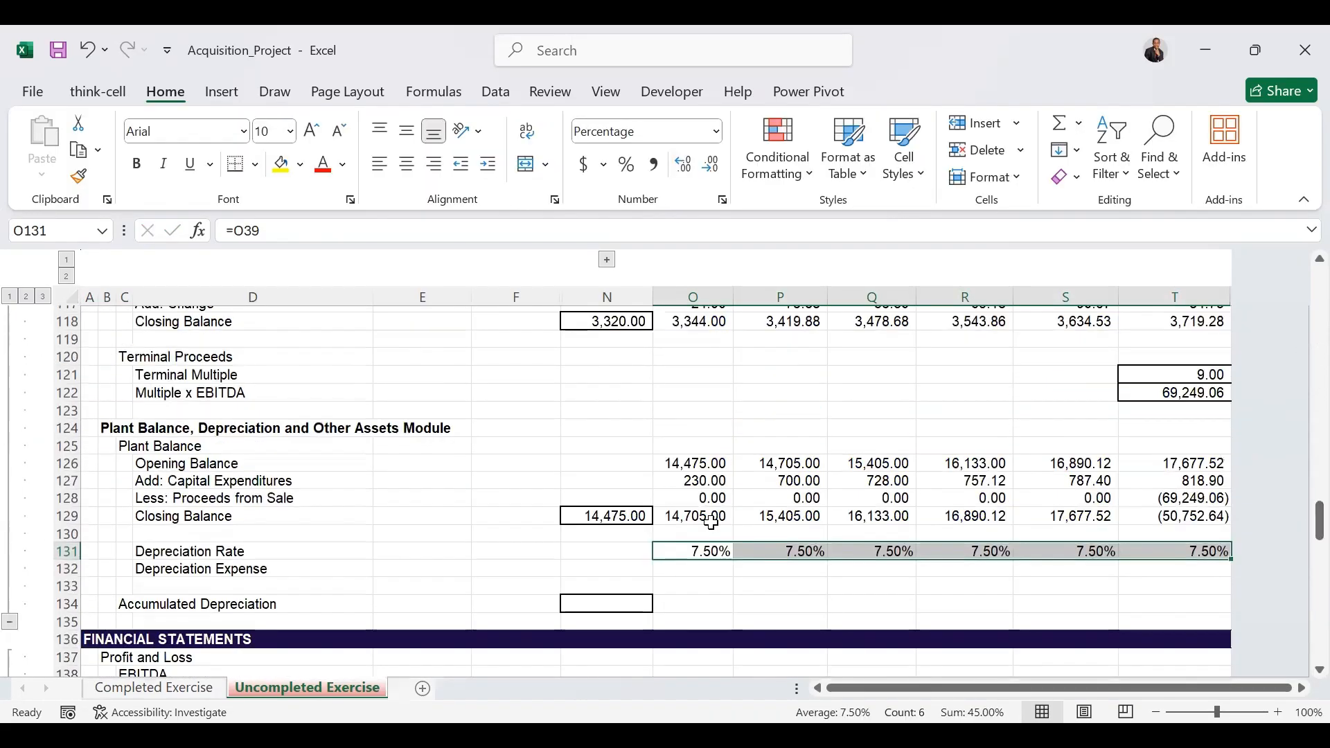
# Calculate Depreciation Expense in O132 with =O126*O131 and copy the formula across to T132.
pyautogui.click(683, 570)
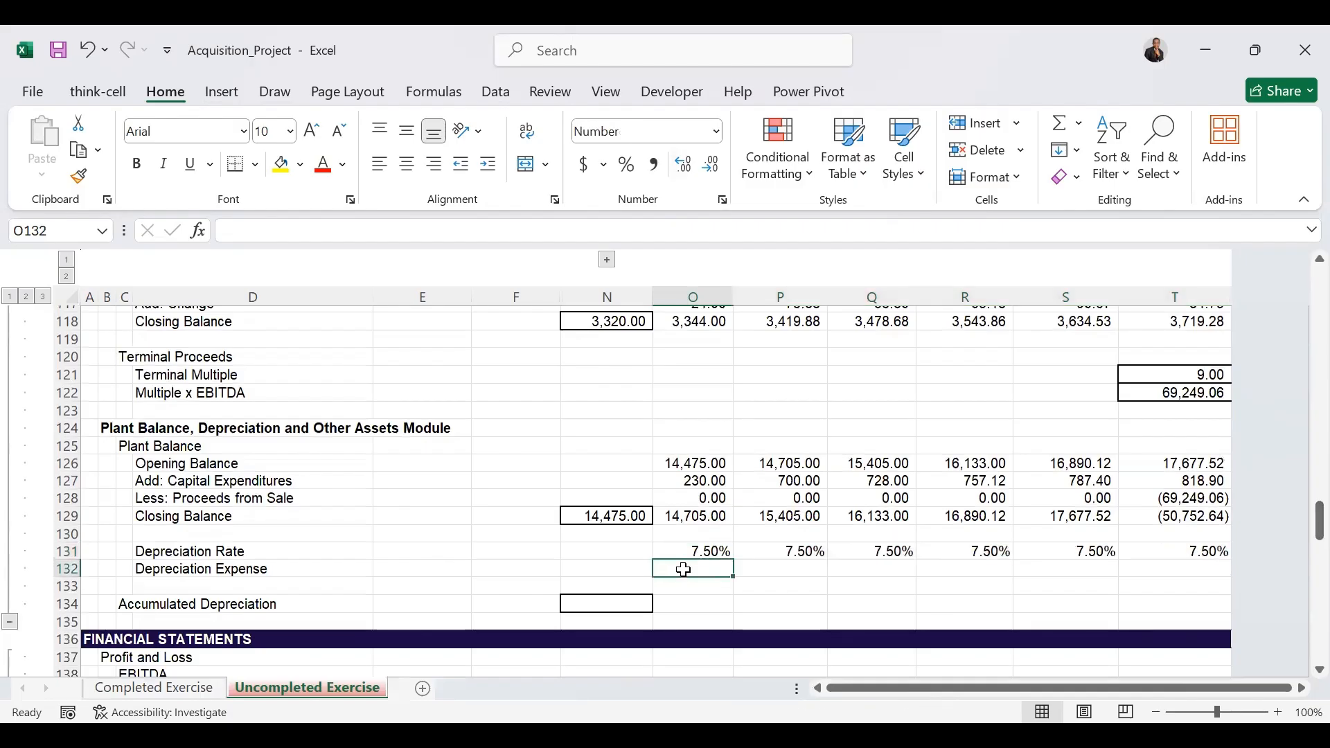
pyautogui.write('=')
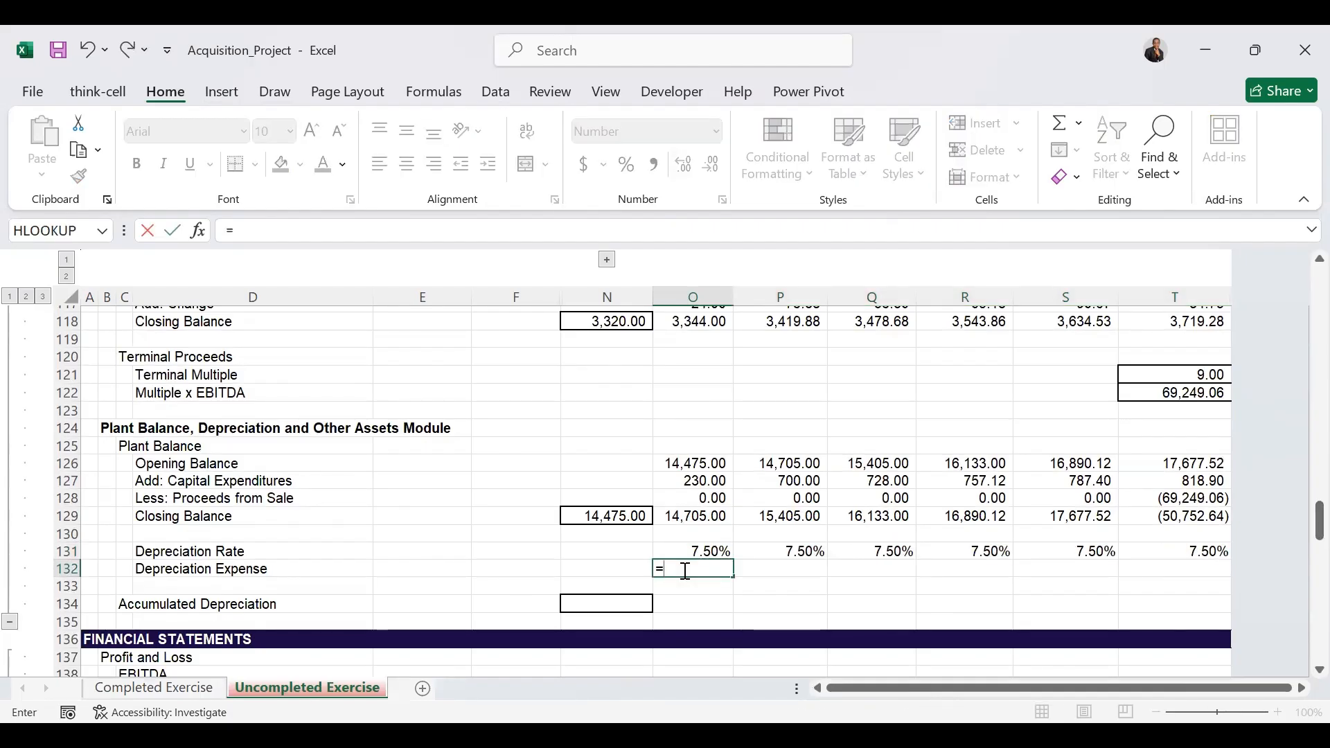
pyautogui.click(680, 464)
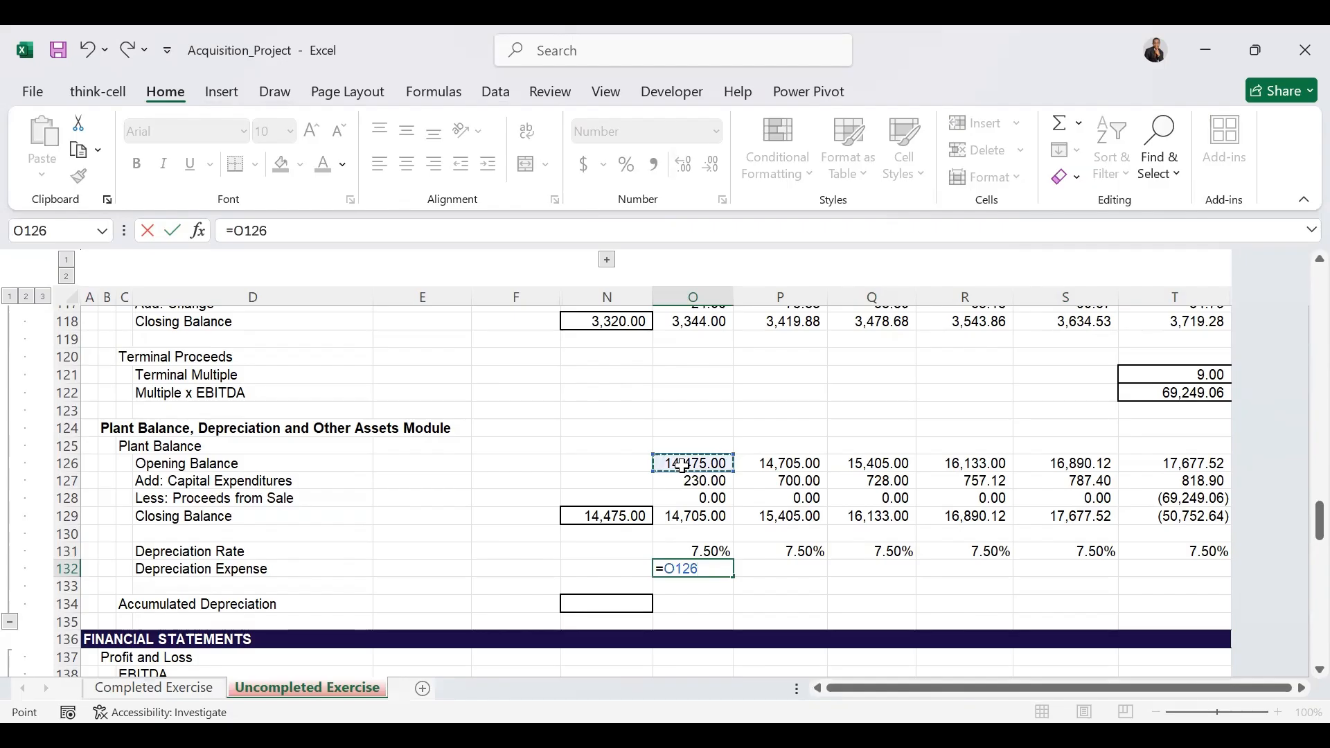
pyautogui.write('*')
pyautogui.click(682, 547)
pyautogui.hotkey('ctrl', 'Return')
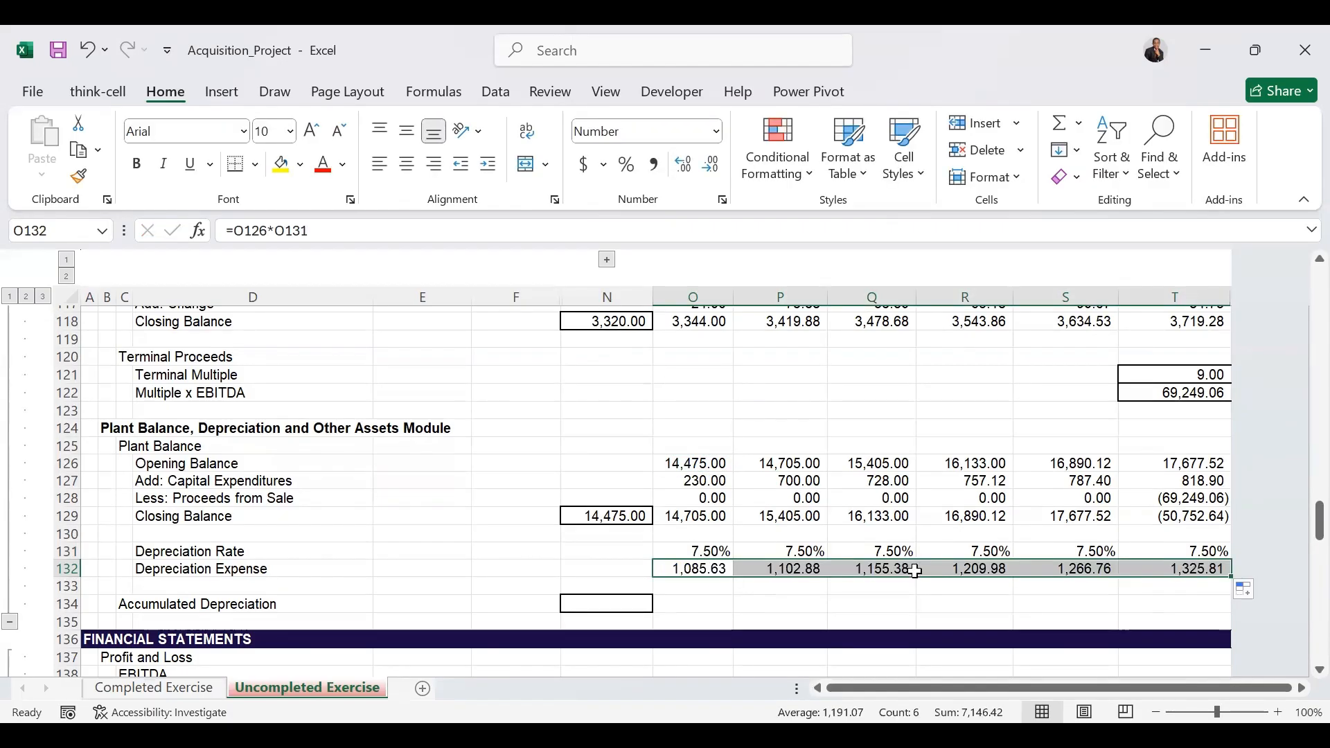
# Link Accumulated Depreciation in N134 to the pro-forma balance sheet with =N86.
pyautogui.click(621, 599)
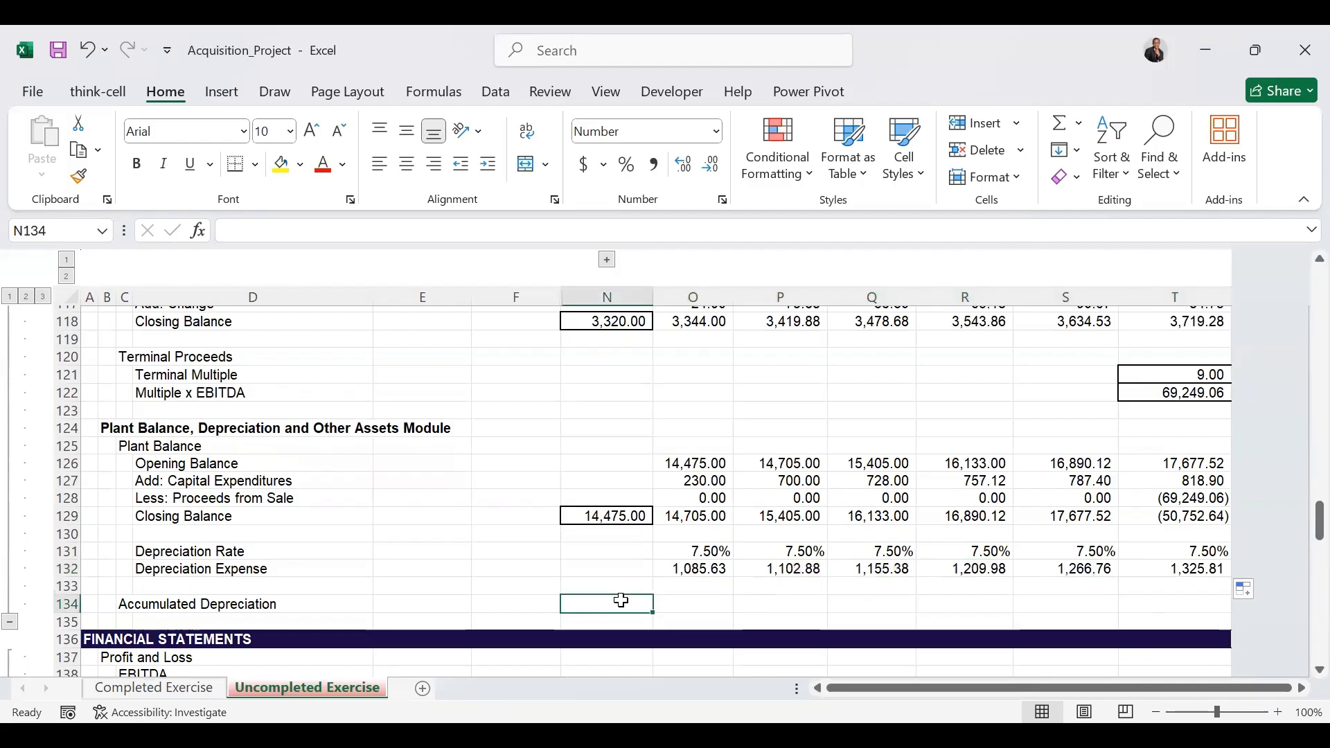
pyautogui.write('=')
pyautogui.moveTo(1319, 521); pyautogui.dragTo(1319, 453)
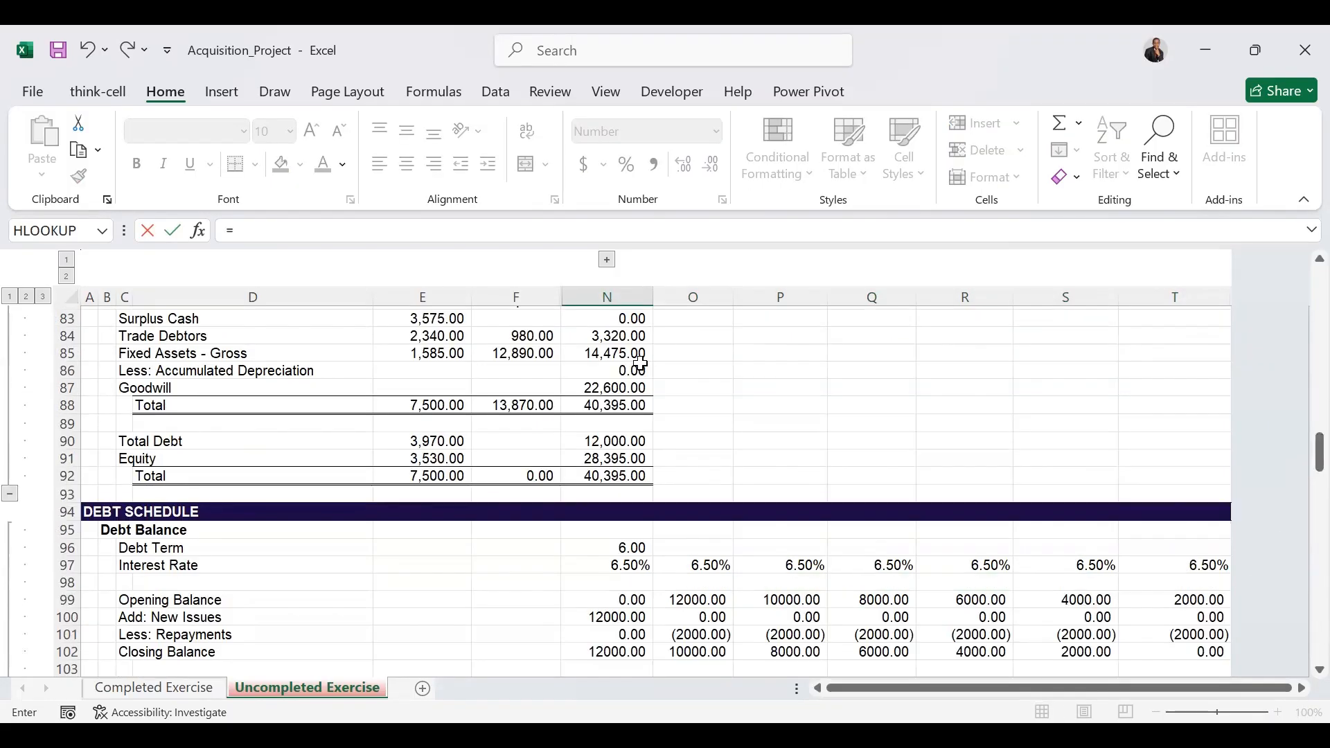
pyautogui.click(627, 372)
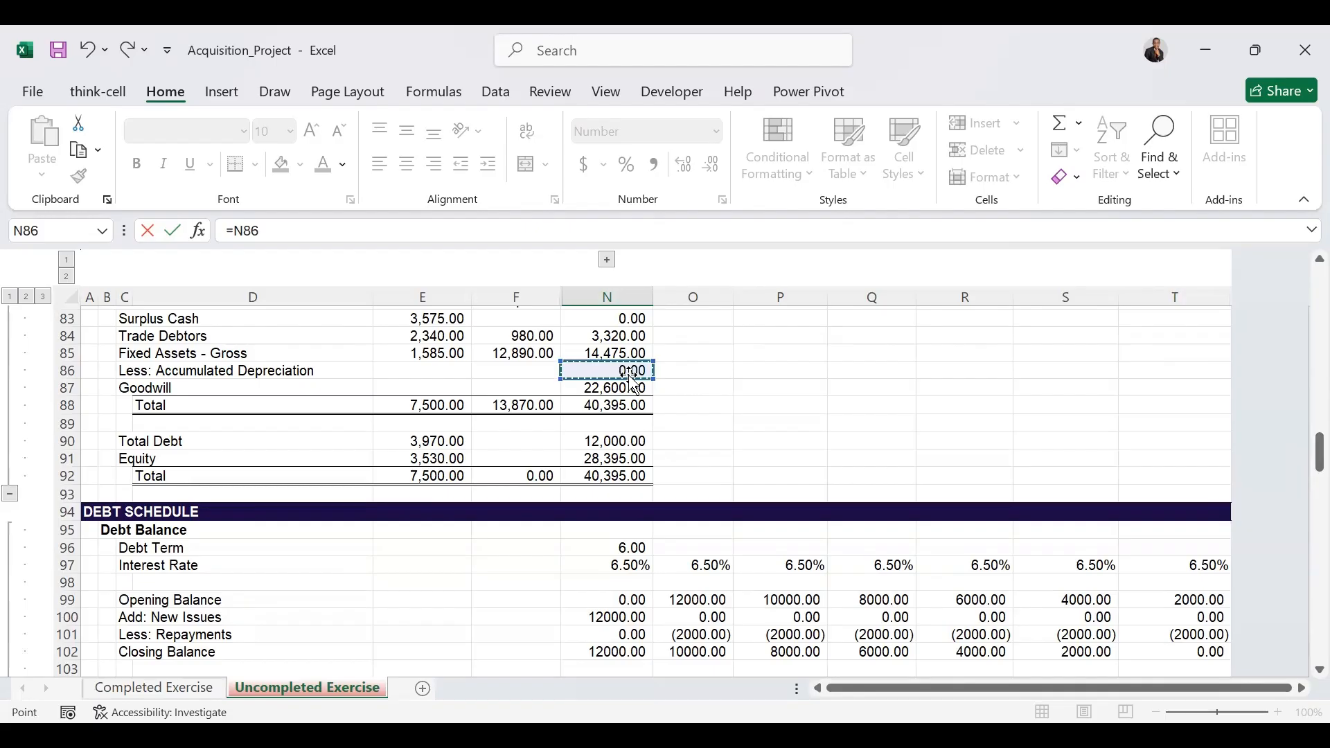
pyautogui.hotkey('ctrl', 'Return')
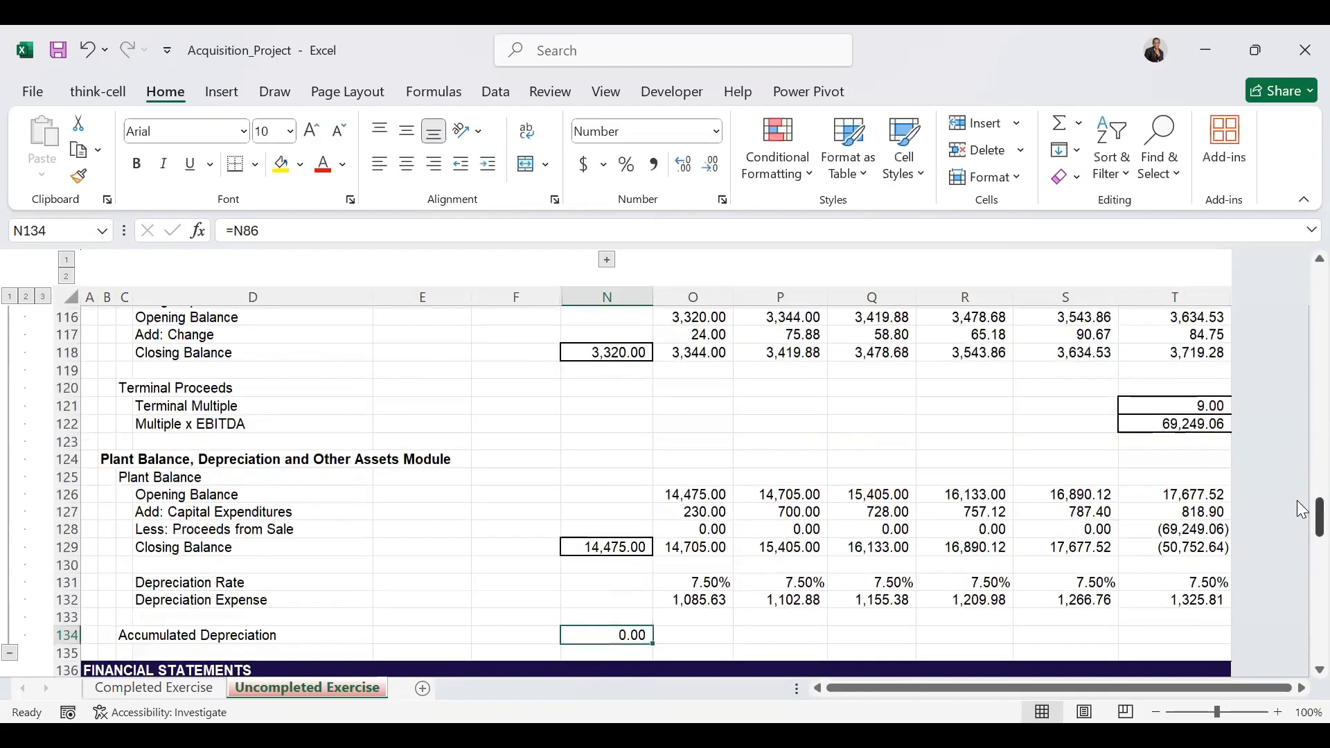
# Calculate Accumulated Depreciation in O134 with =N134+O132 and fill the formula across to T134.
pyautogui.press('Right')
pyautogui.write('=')
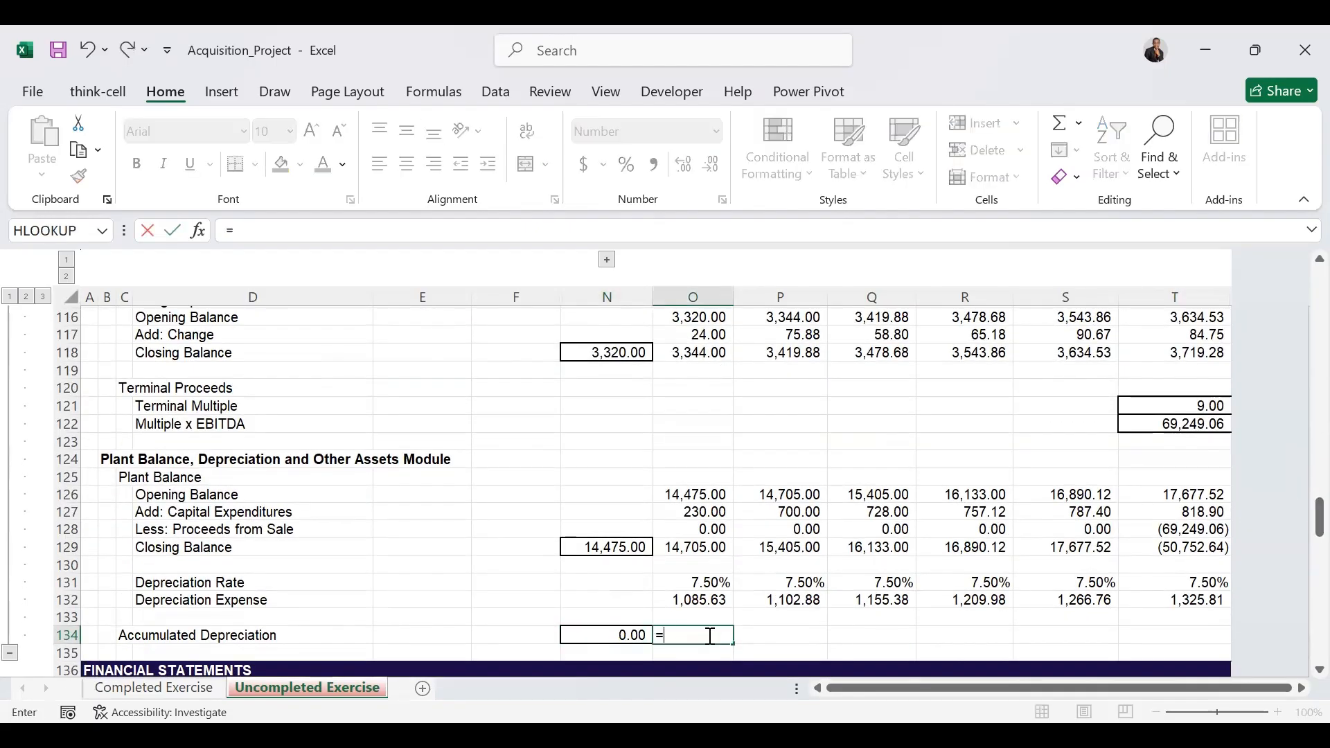
pyautogui.click(628, 634)
pyautogui.write('+')
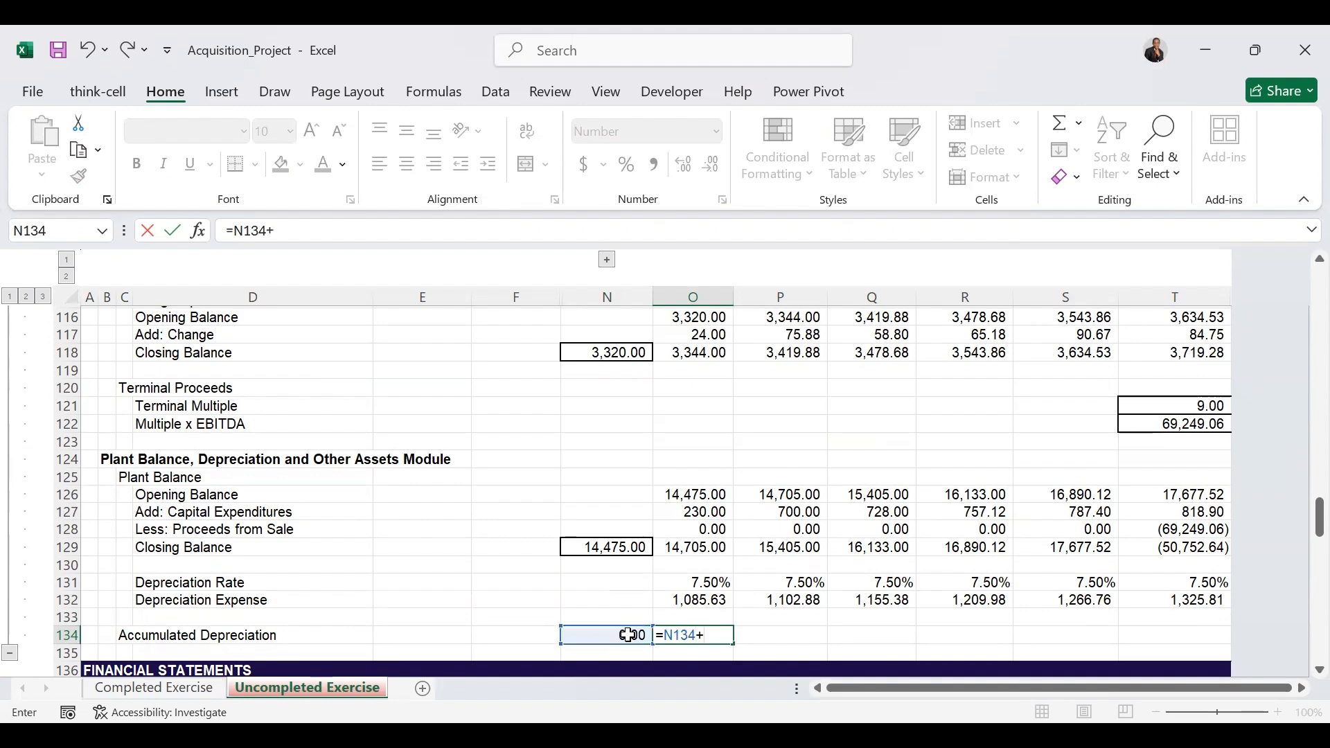
pyautogui.click(702, 602)
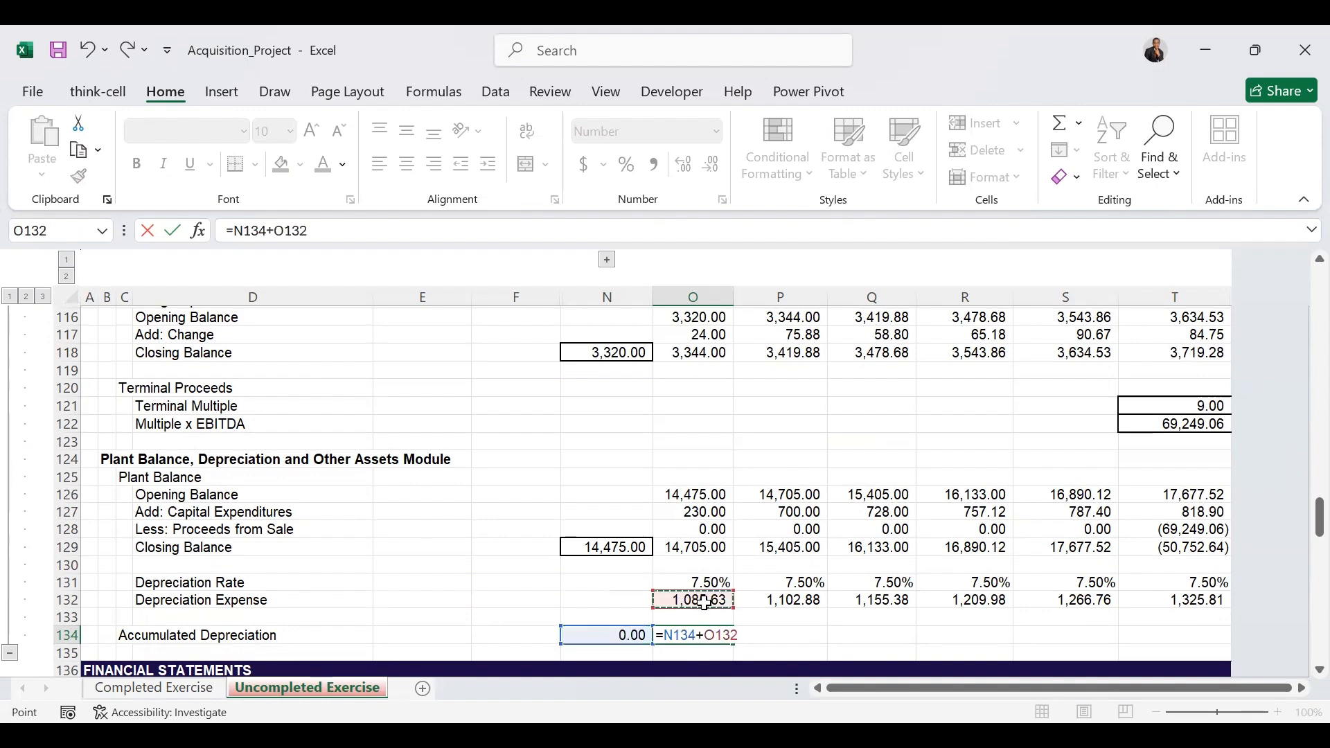
pyautogui.hotkey('ctrl', 'Return')
pyautogui.moveTo(733, 643); pyautogui.dragTo(1191, 632)
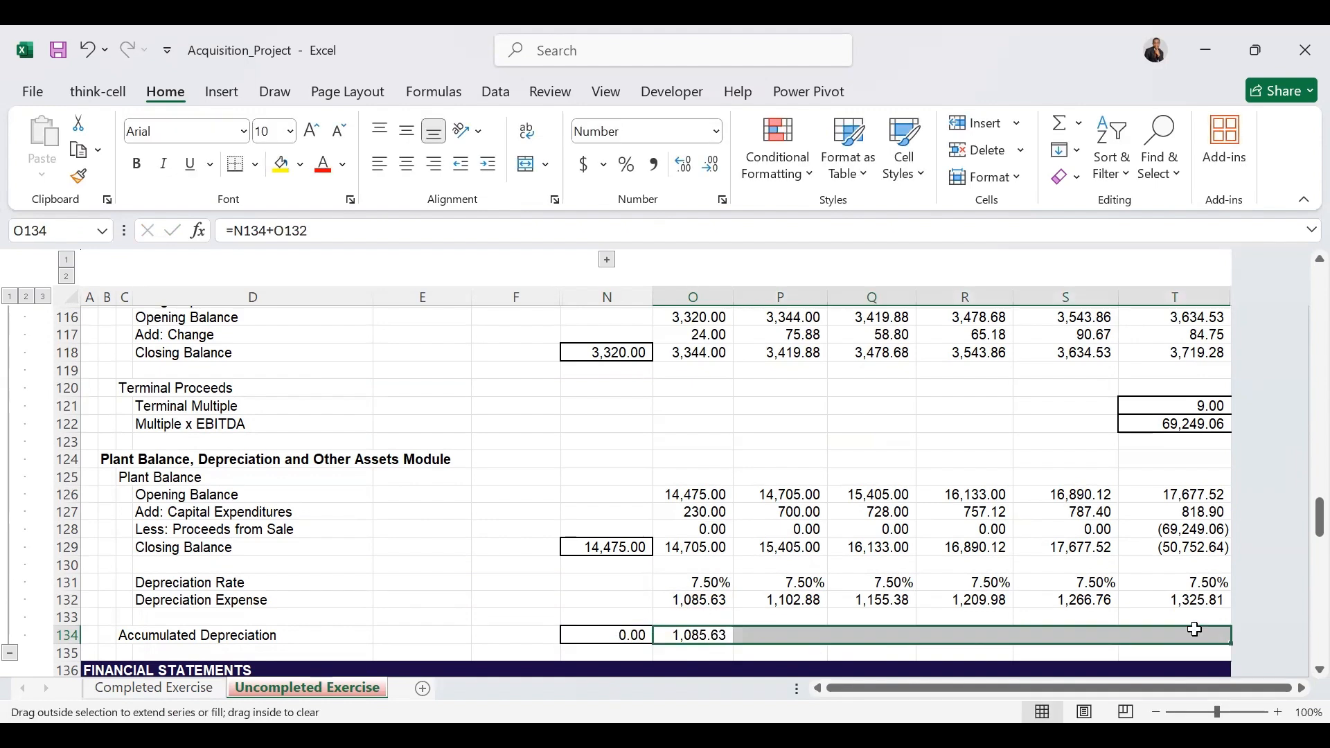
# Link the Profit and Loss EBITDA in O138 to the EBITDA Forecast with =O33, filled across to T138.
pyautogui.moveTo(1319, 526); pyautogui.dragTo(1302, 569)
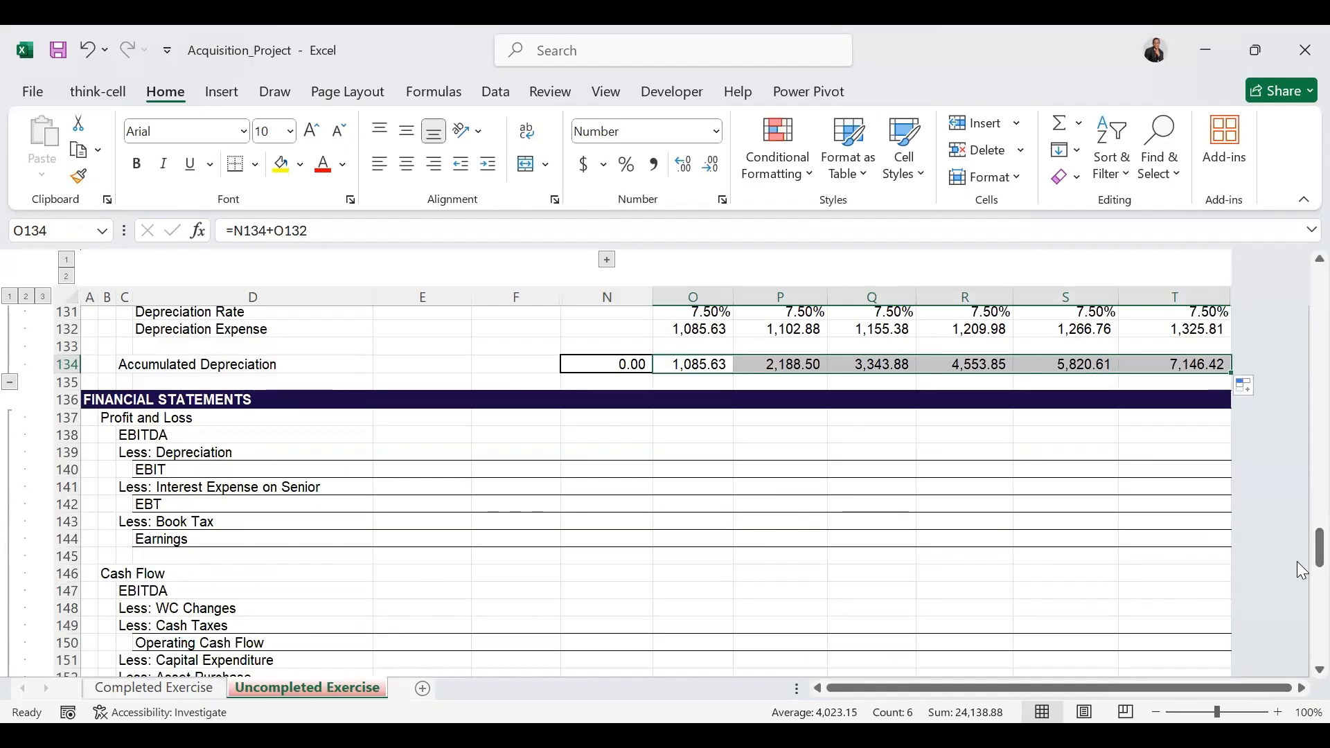
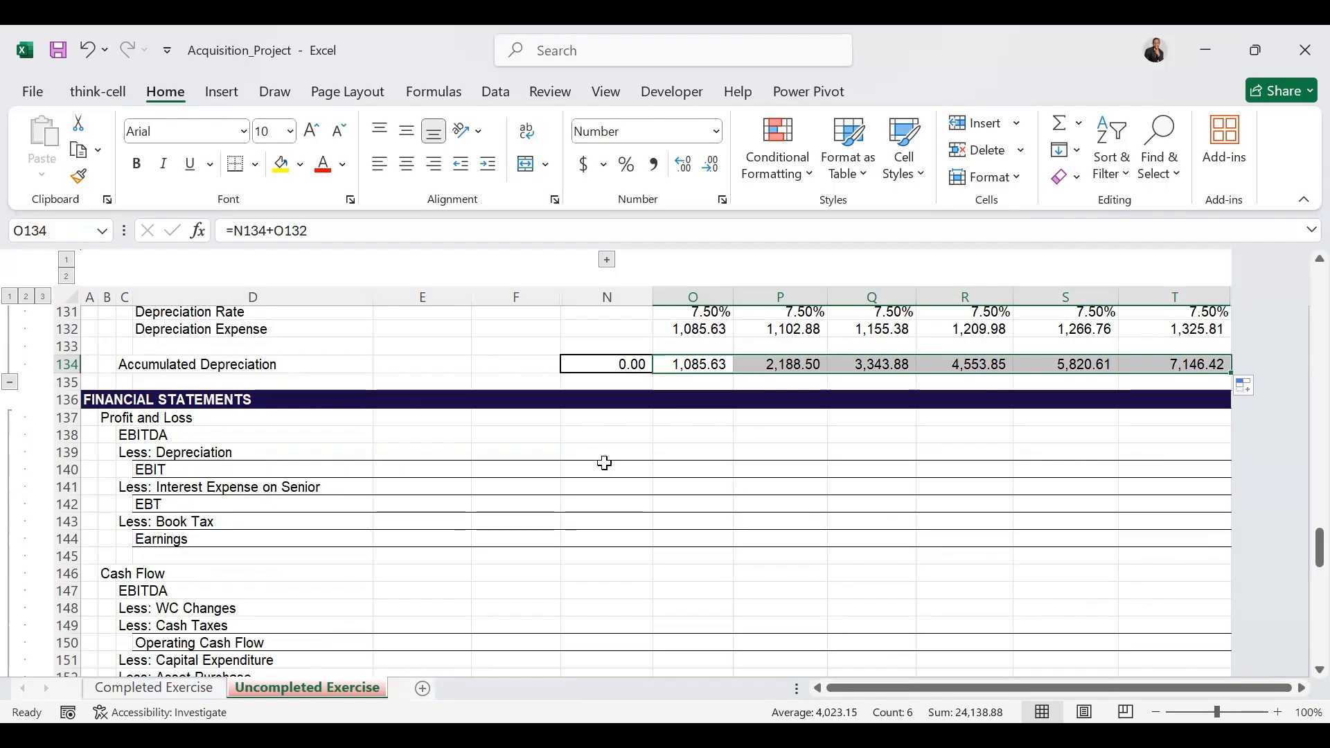
pyautogui.click(689, 434)
pyautogui.write('=')
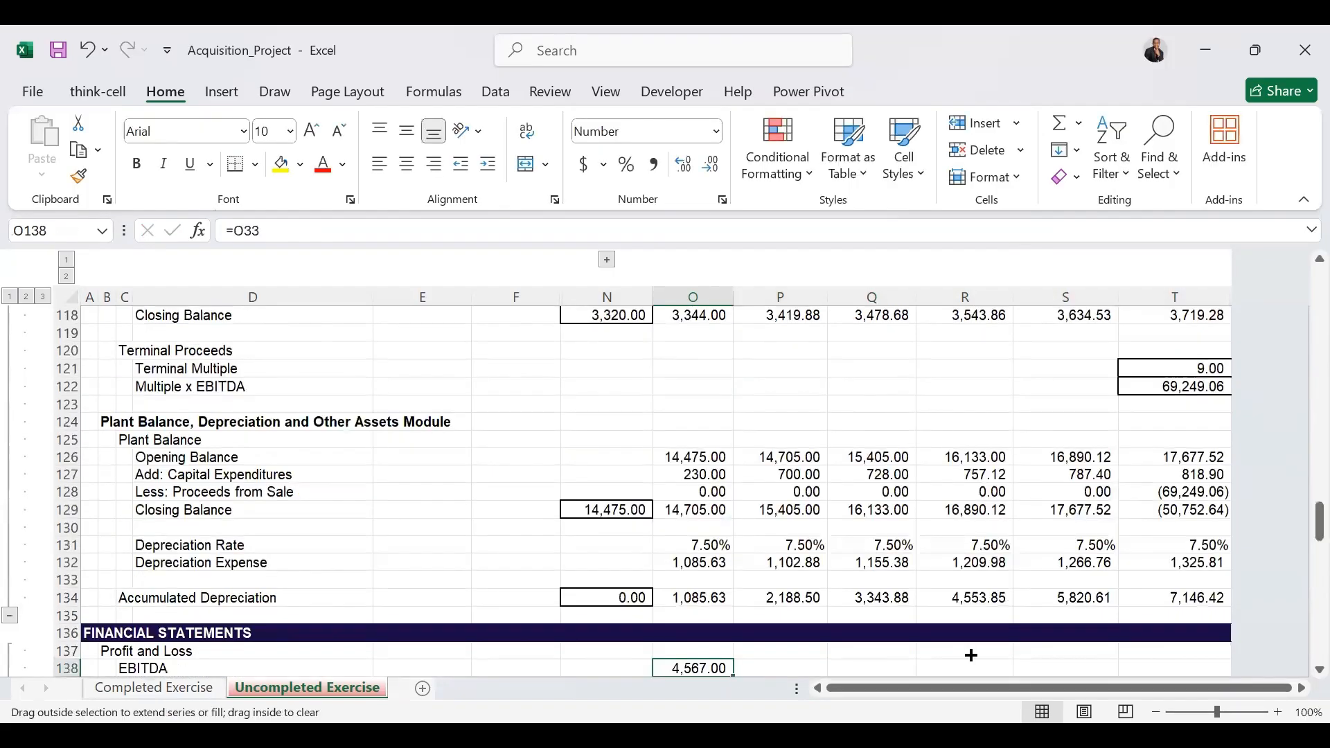
pyautogui.moveTo(733, 675); pyautogui.dragTo(1181, 661)
# Set Less: Depreciation in O139 to =-O132 and fill it across to T139.
pyautogui.scroll(-5, 698, 421)
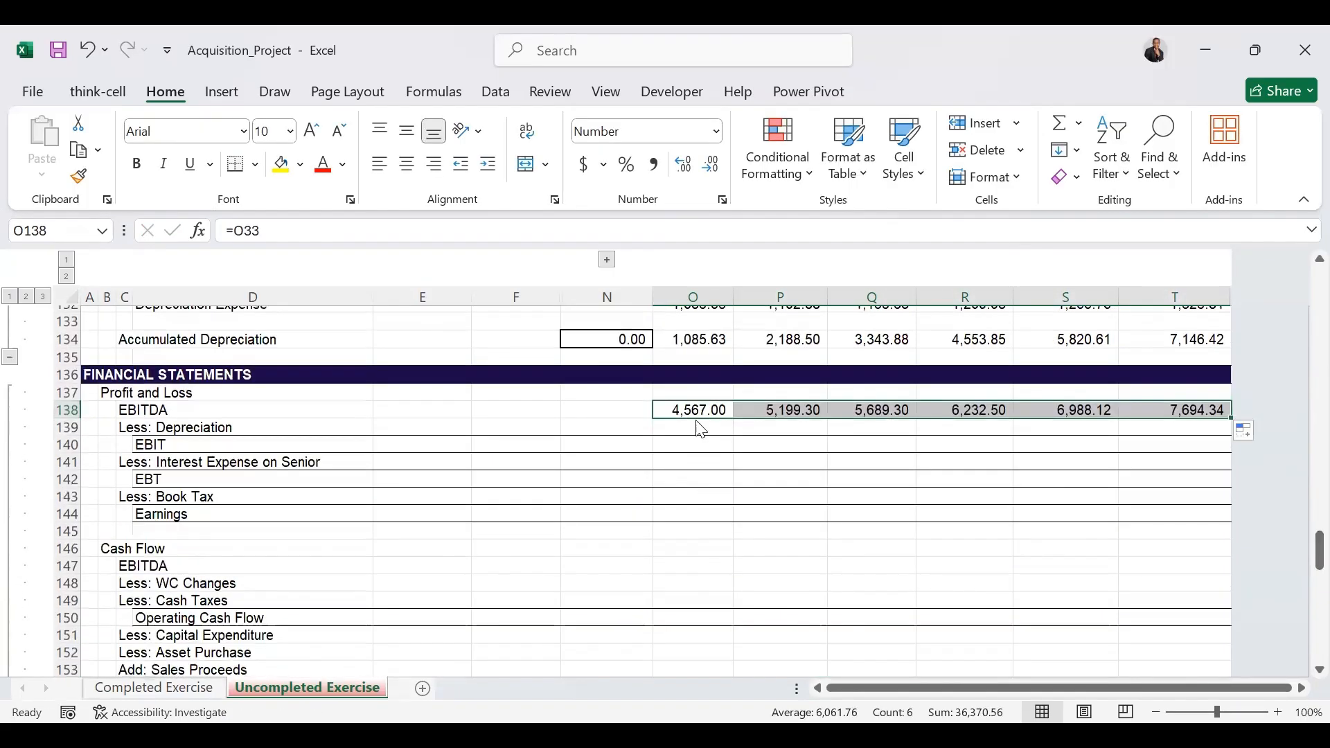
pyautogui.moveTo(699, 420); pyautogui.dragTo(699, 428)
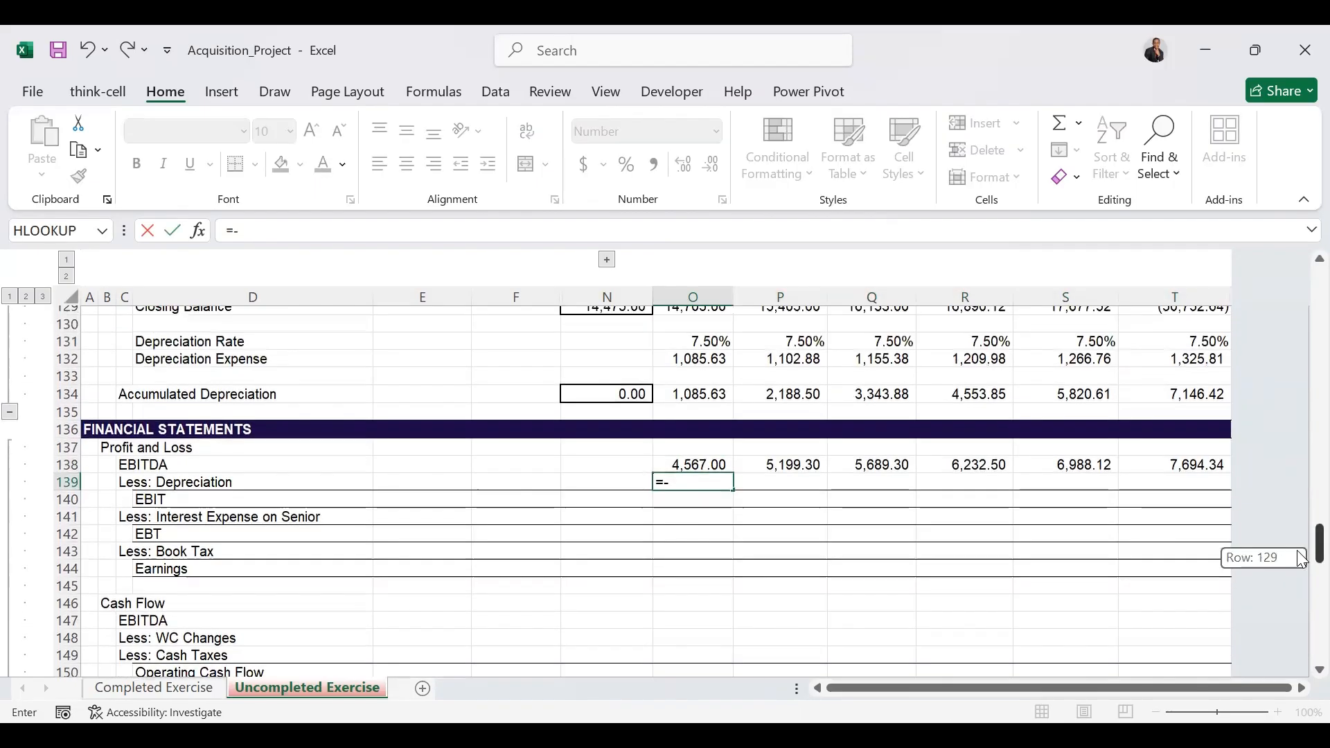
pyautogui.moveTo(1319, 546); pyautogui.dragTo(1319, 544)
pyautogui.click(702, 367)
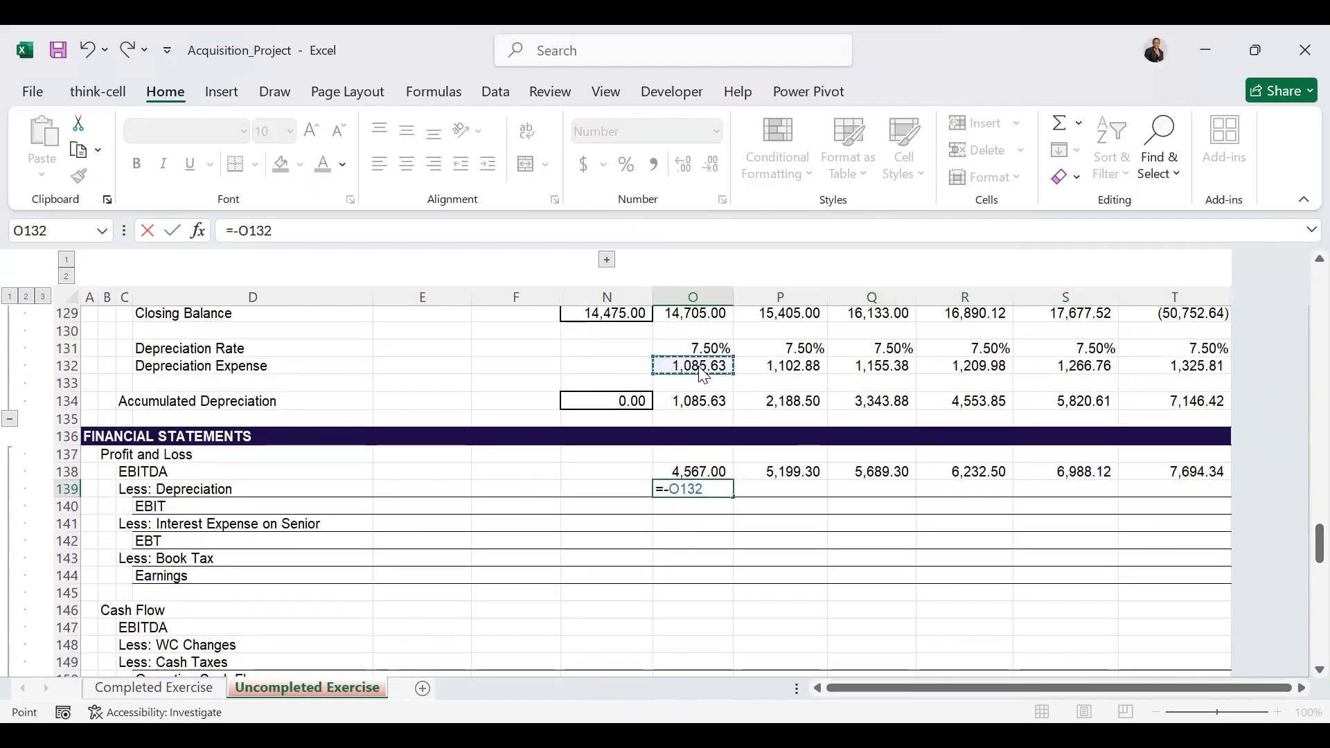
pyautogui.hotkey('ctrl', 'Return')
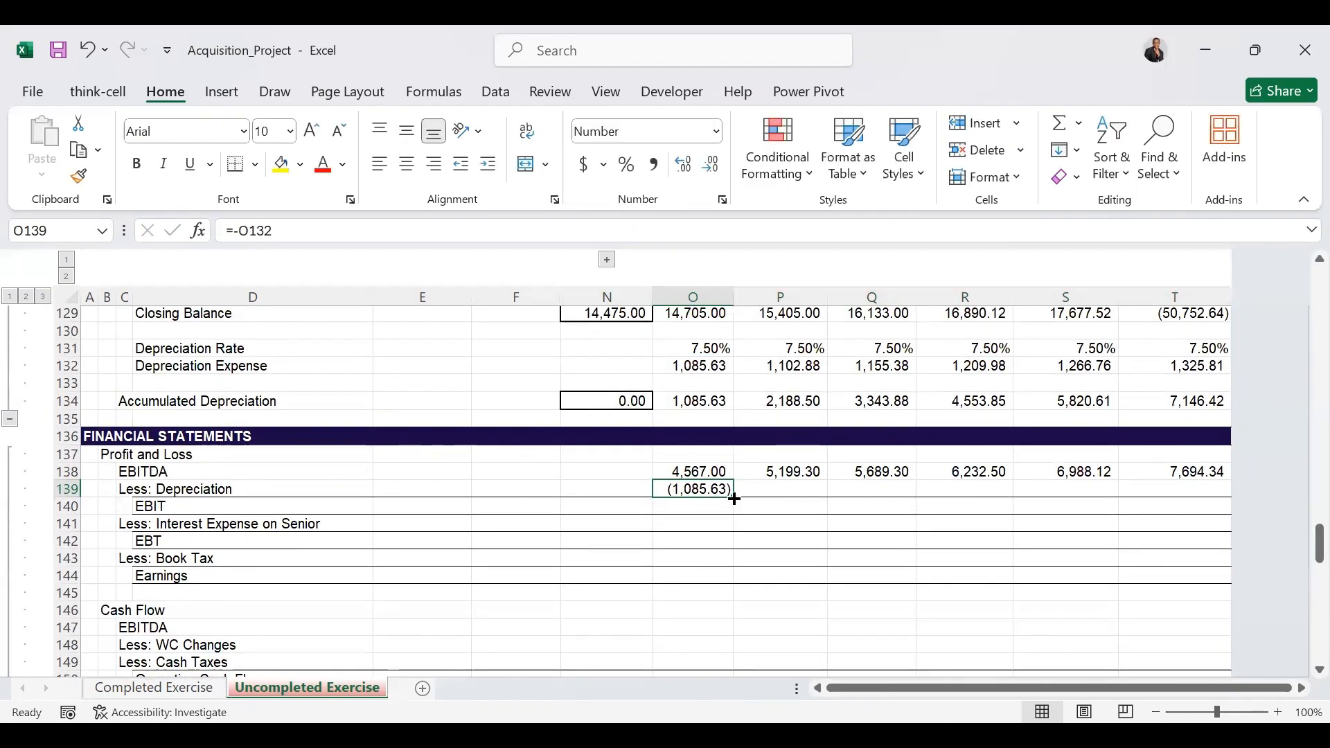
pyautogui.moveTo(732, 496); pyautogui.dragTo(1170, 495)
# Calculate EBIT in O140 with =SUM(O138:O139) and copy the formula across to T140.
pyautogui.click(698, 509)
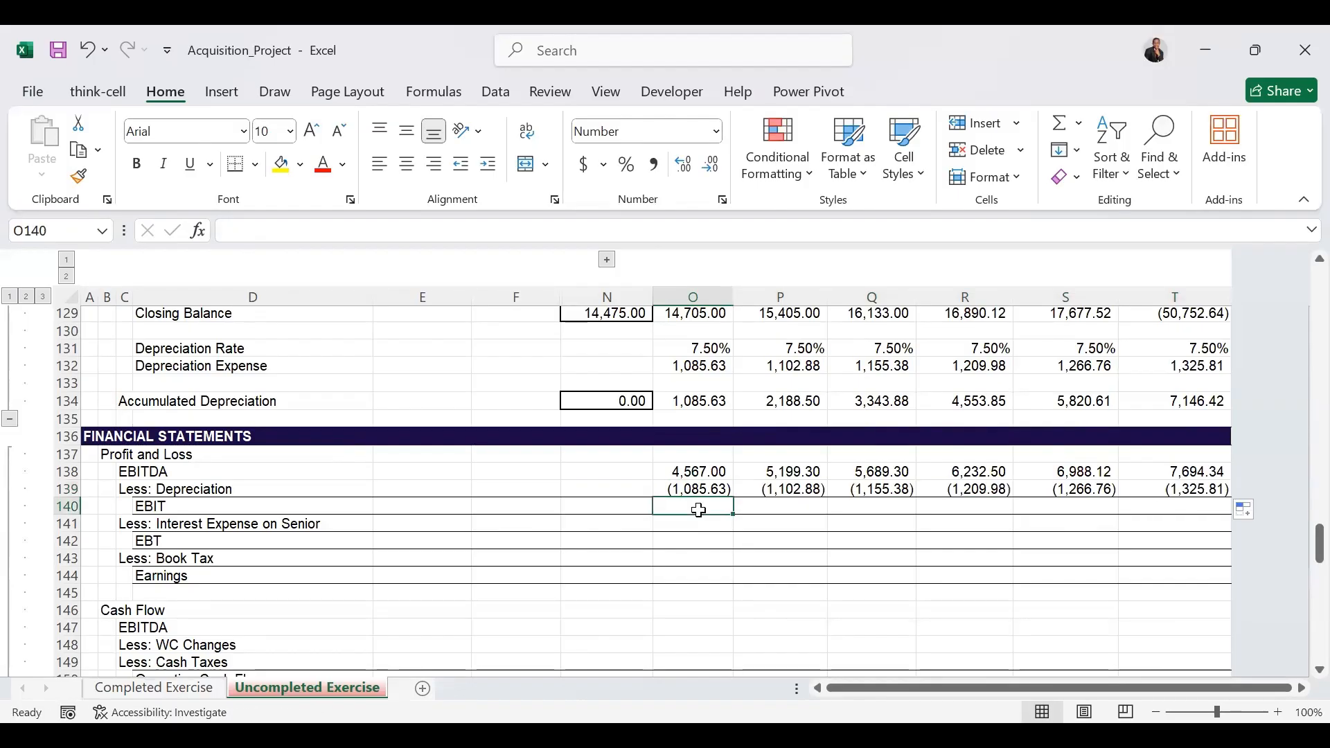
pyautogui.write('=-O13')
pyautogui.hotkey('alt', '=')
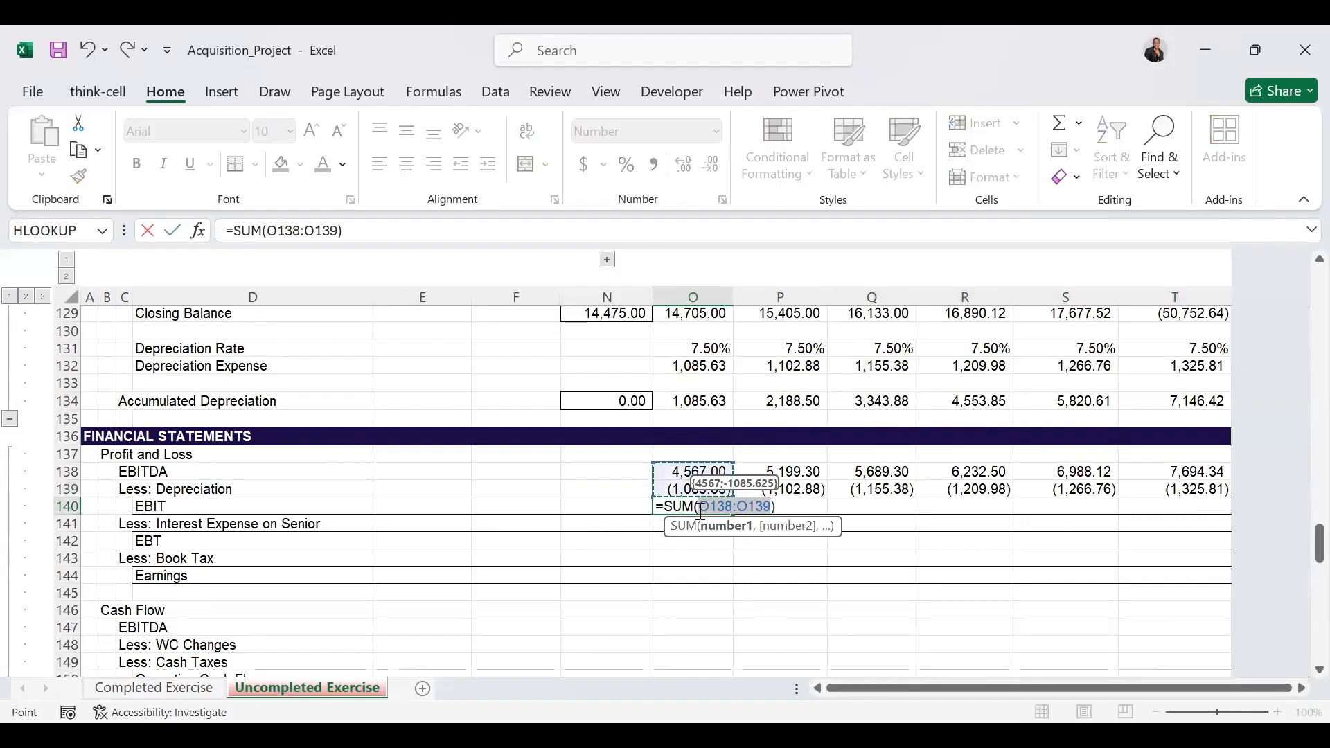
pyautogui.hotkey('ctrl', 'Return')
pyautogui.moveTo(732, 514); pyautogui.dragTo(1174, 512)
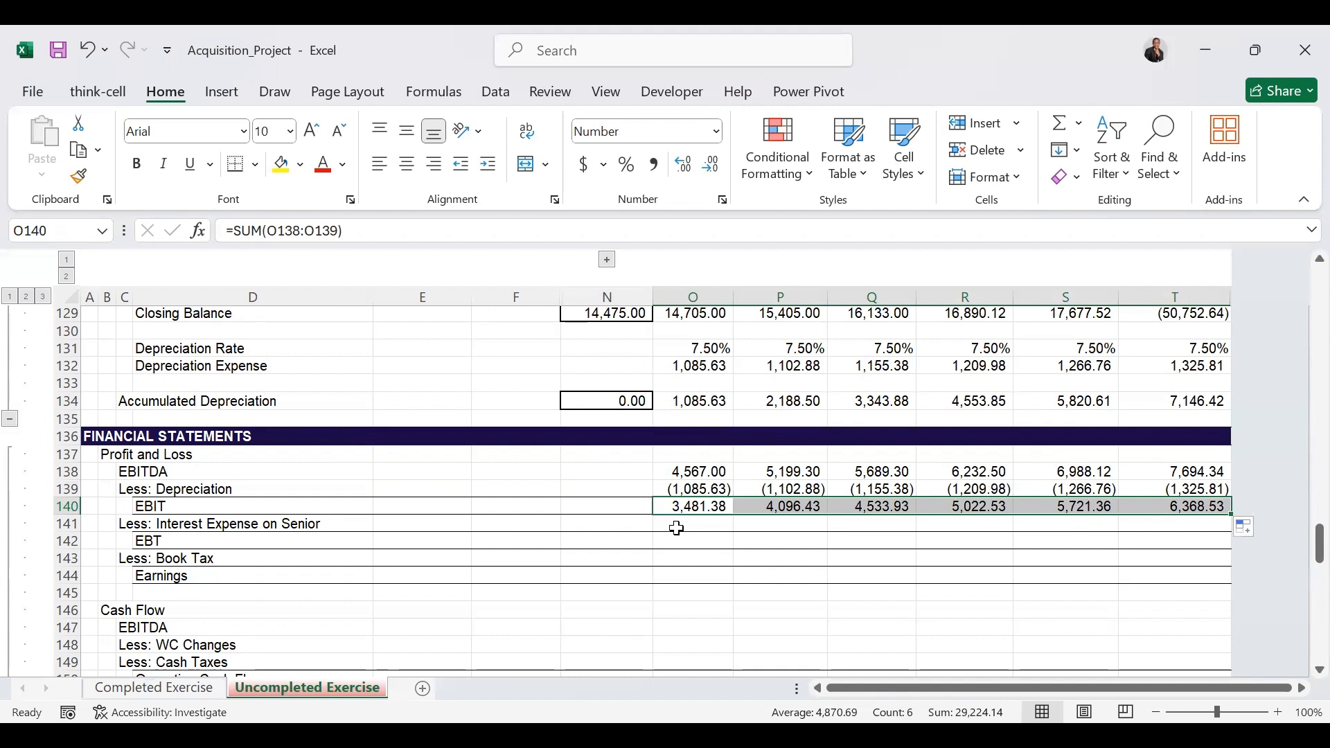
# Set Less: Interest Expense on Senior in O141 to =-O104 and fill it across to T141.
pyautogui.click(677, 529)
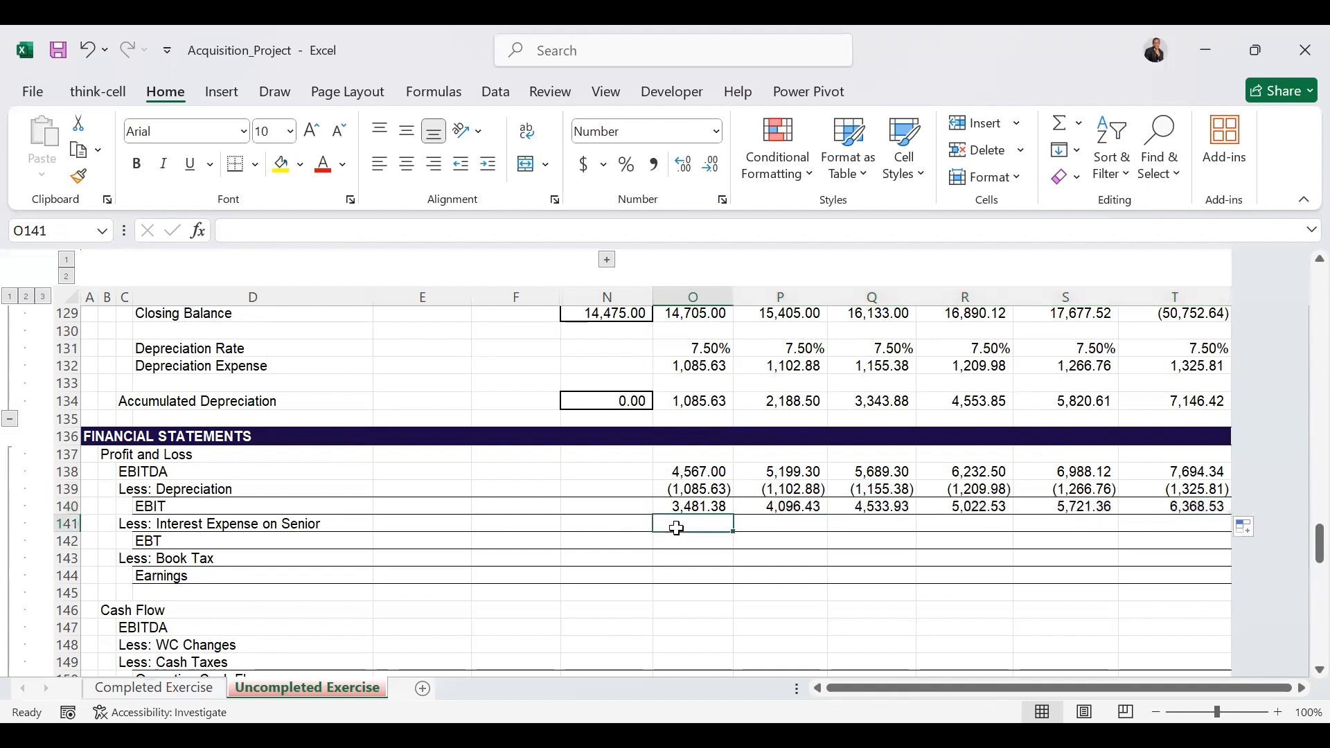
pyautogui.write('=-')
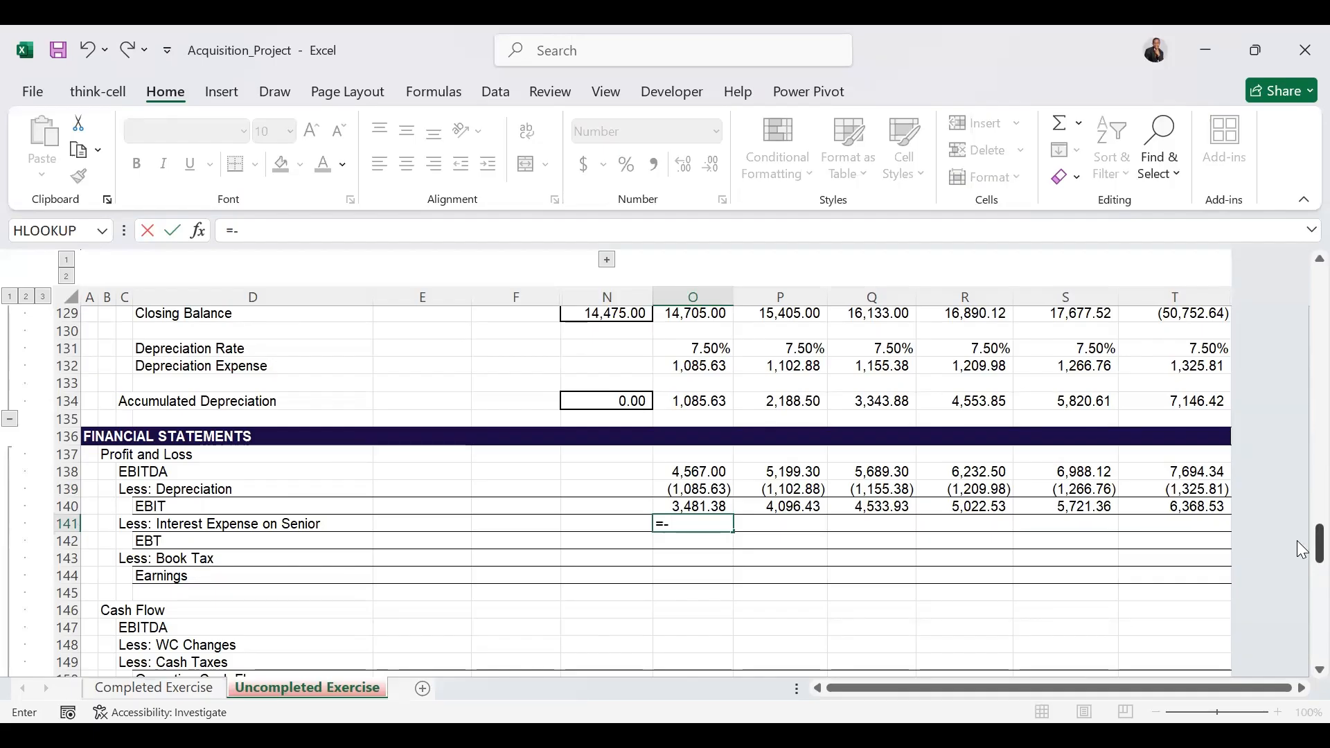
pyautogui.moveTo(1301, 549); pyautogui.dragTo(1302, 518)
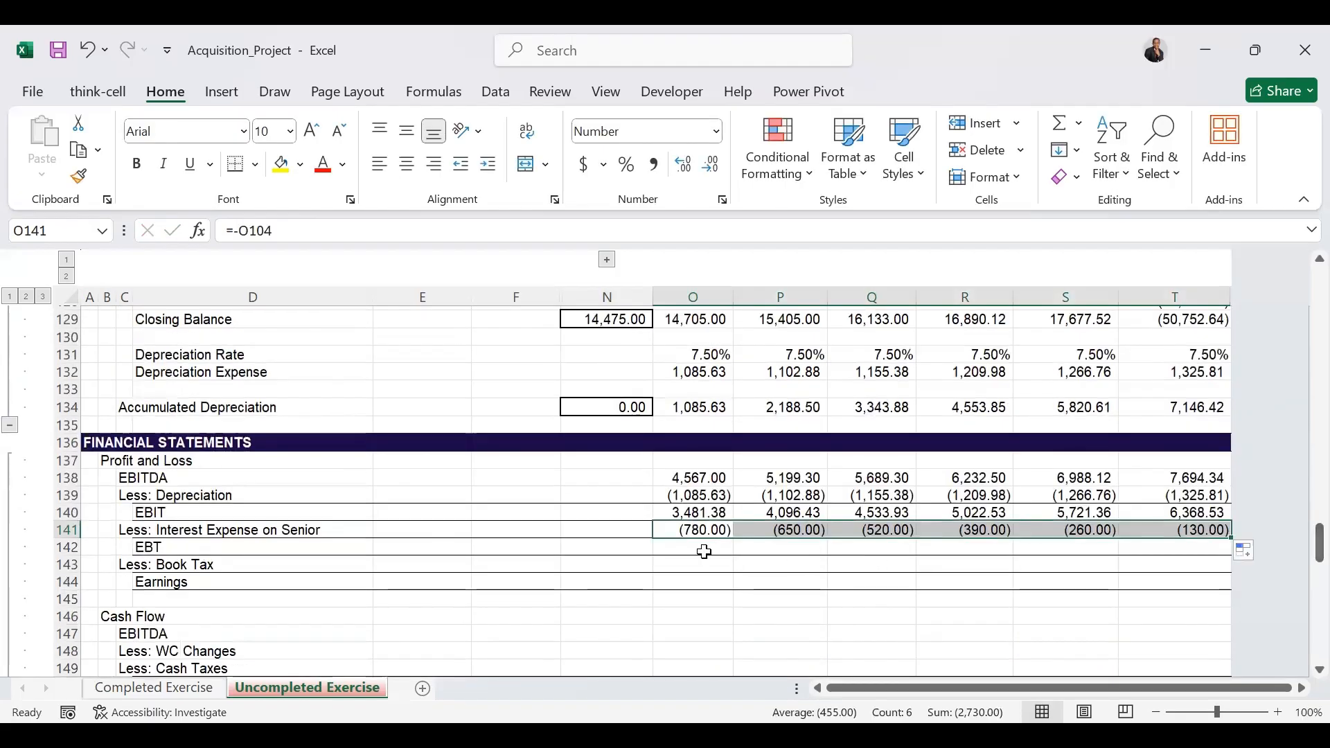
# Calculate EBT in O142 with =O140+O141 and fill the formula across to T142.
pyautogui.click(704, 551)
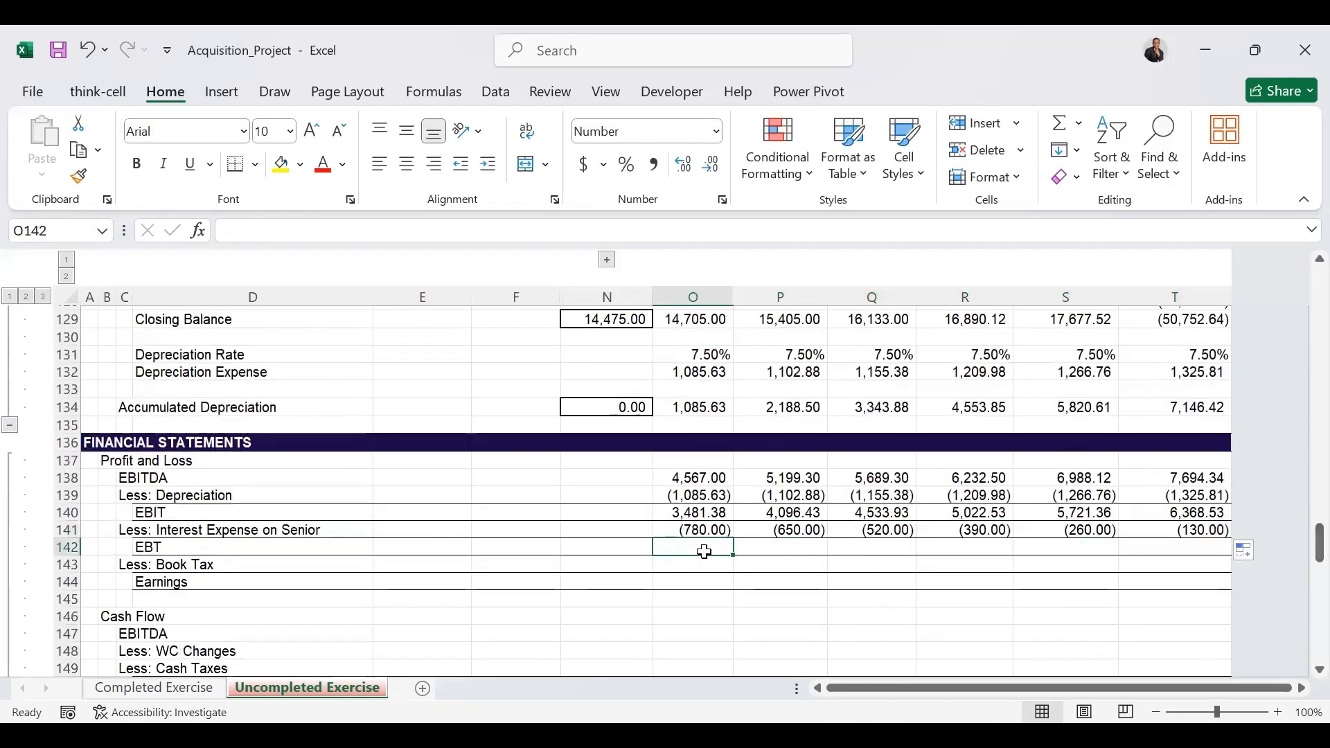
pyautogui.write('=')
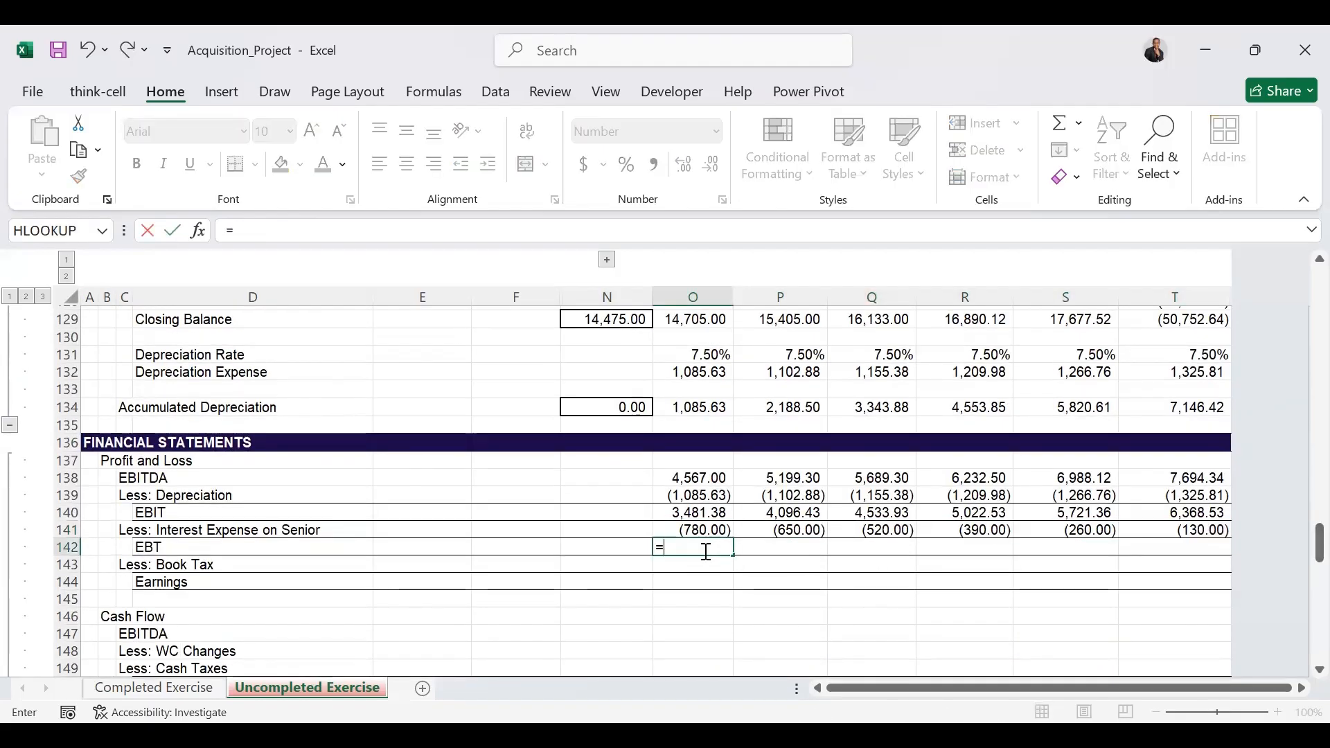
pyautogui.click(691, 512)
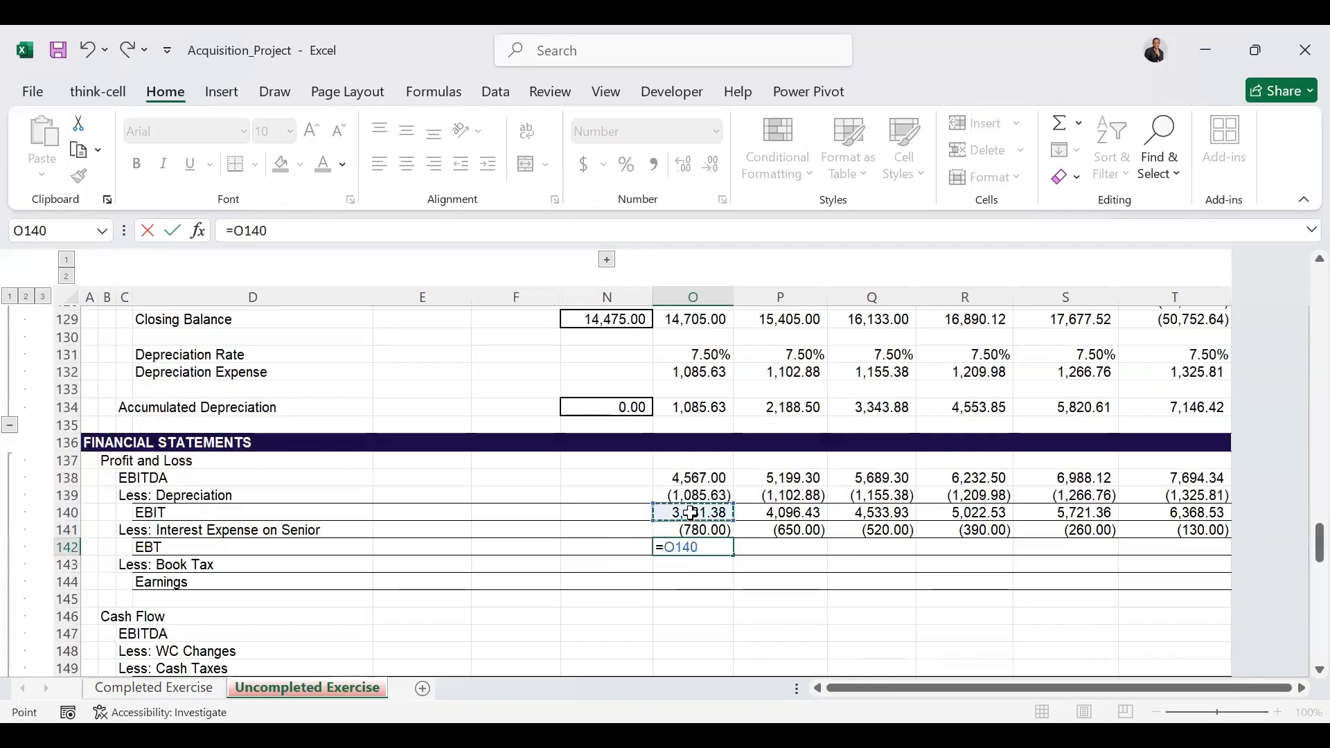
pyautogui.write('+')
pyautogui.click(691, 530)
pyautogui.hotkey('ctrl', 'Return')
pyautogui.moveTo(733, 555); pyautogui.dragTo(1184, 547)
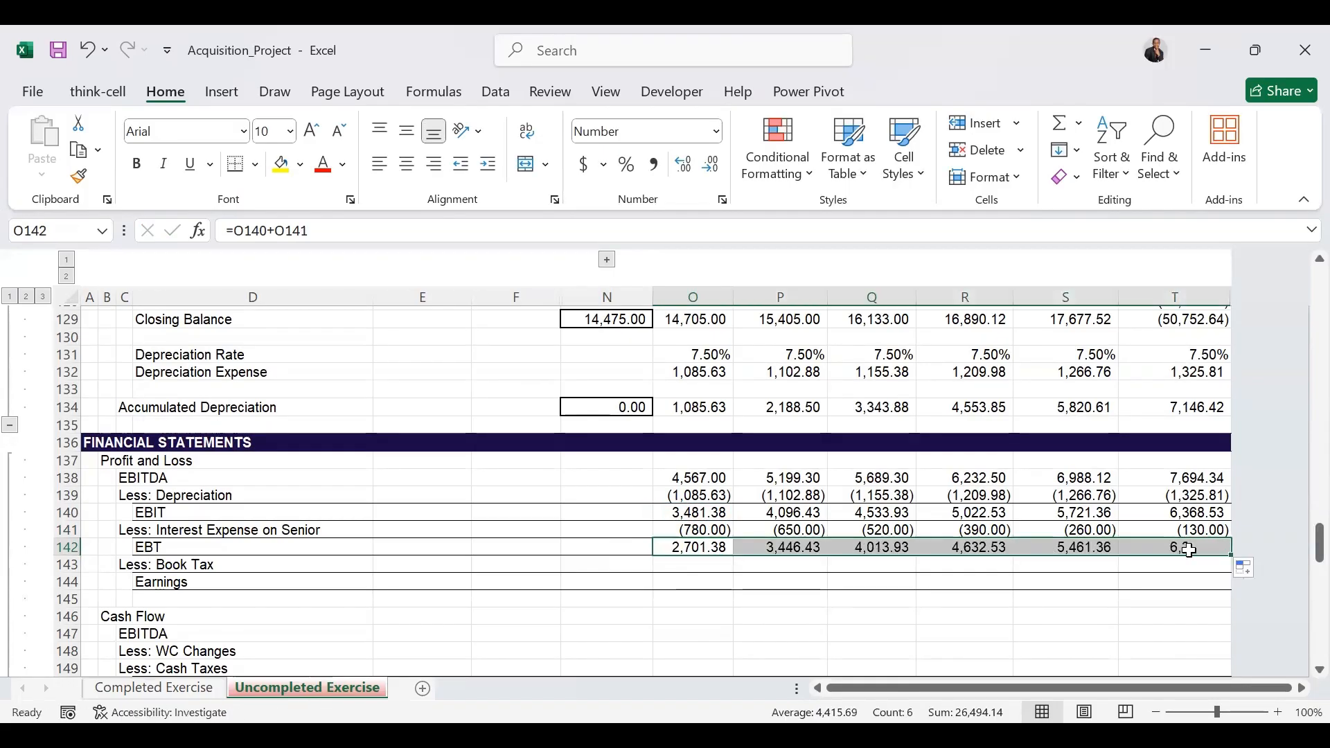
# Calculate Less: Book Tax in O143 from the Corporate Tax Rate and EBT with =-O38*O142, filled across to T143.
pyautogui.click(672, 568)
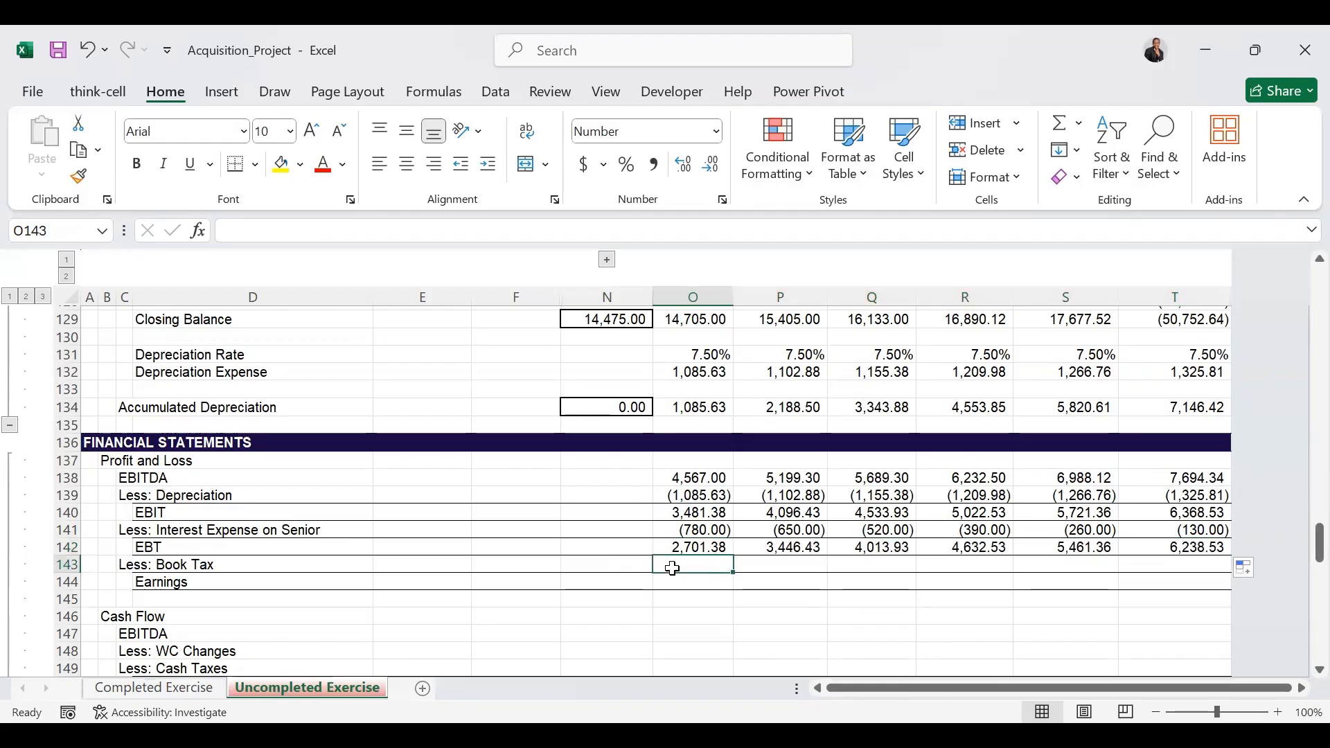
pyautogui.write('-')
pyautogui.press('BackSpace')
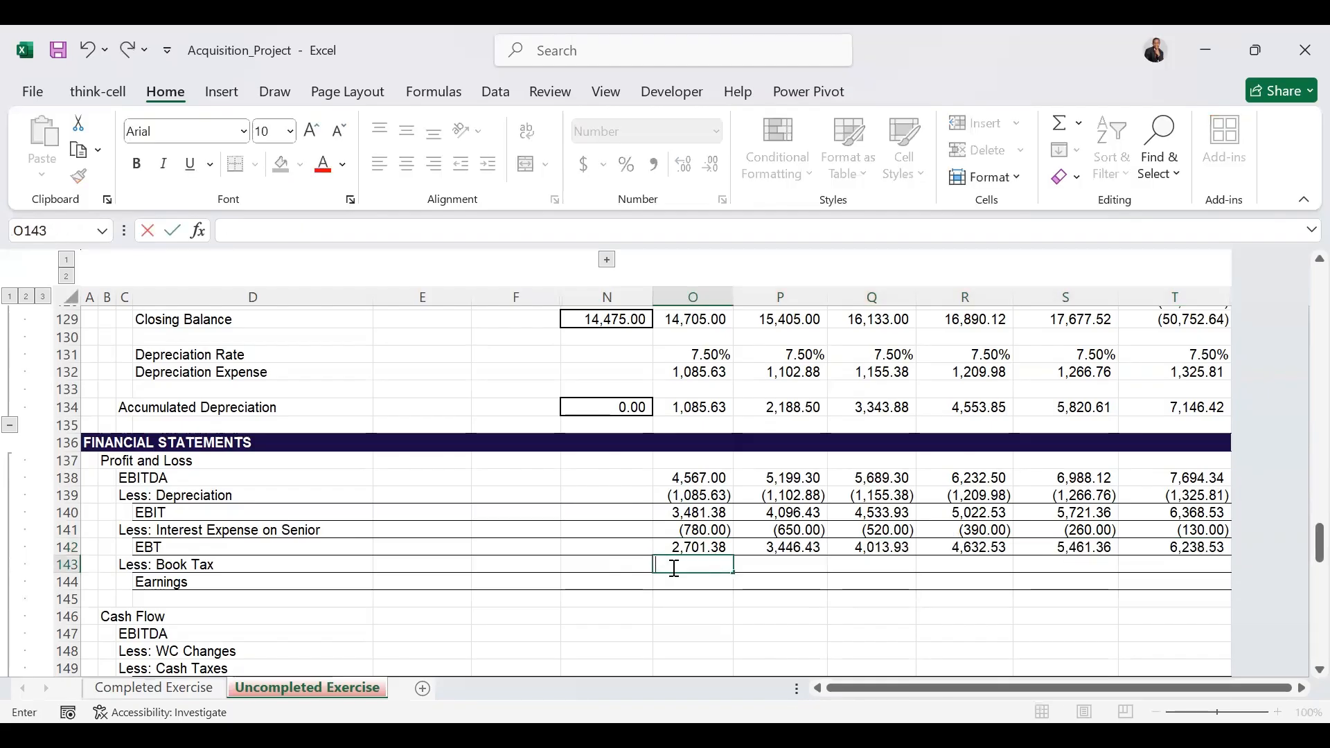
pyautogui.write('=-')
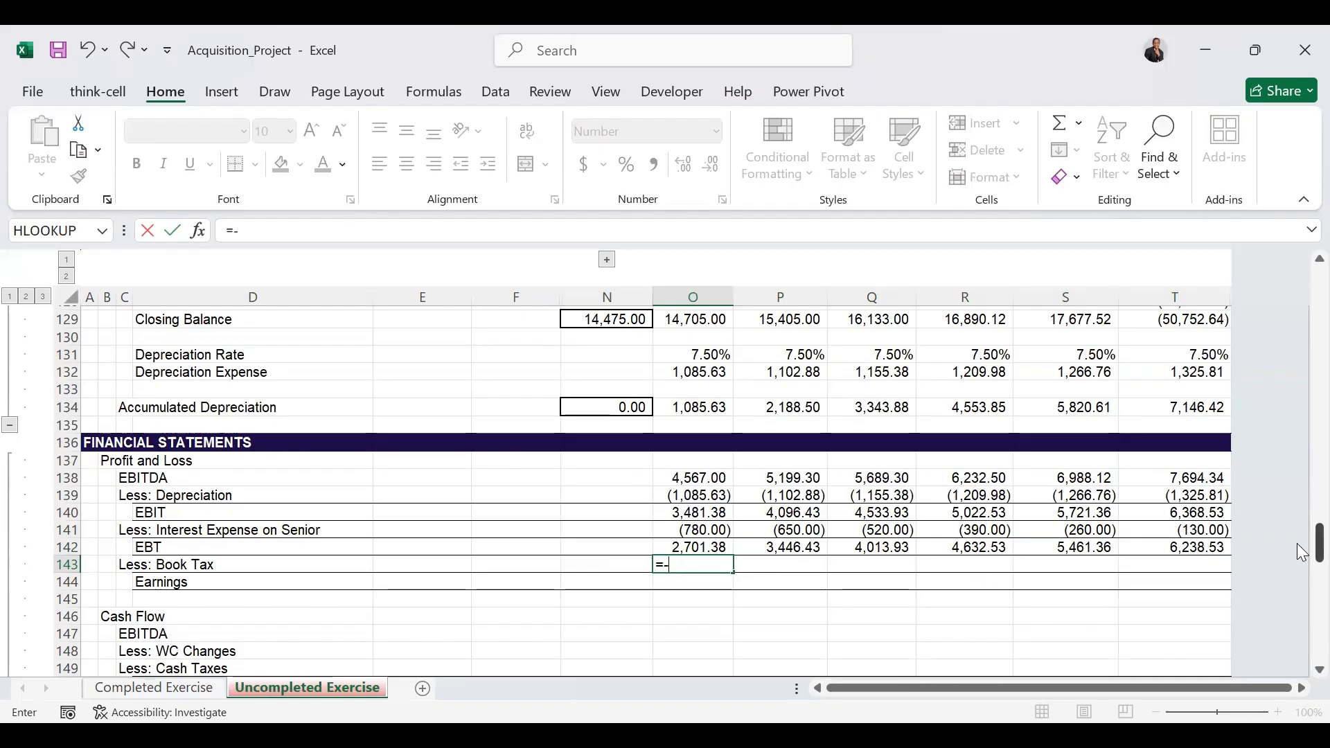
pyautogui.moveTo(1299, 552); pyautogui.dragTo(1305, 350)
pyautogui.click(703, 439)
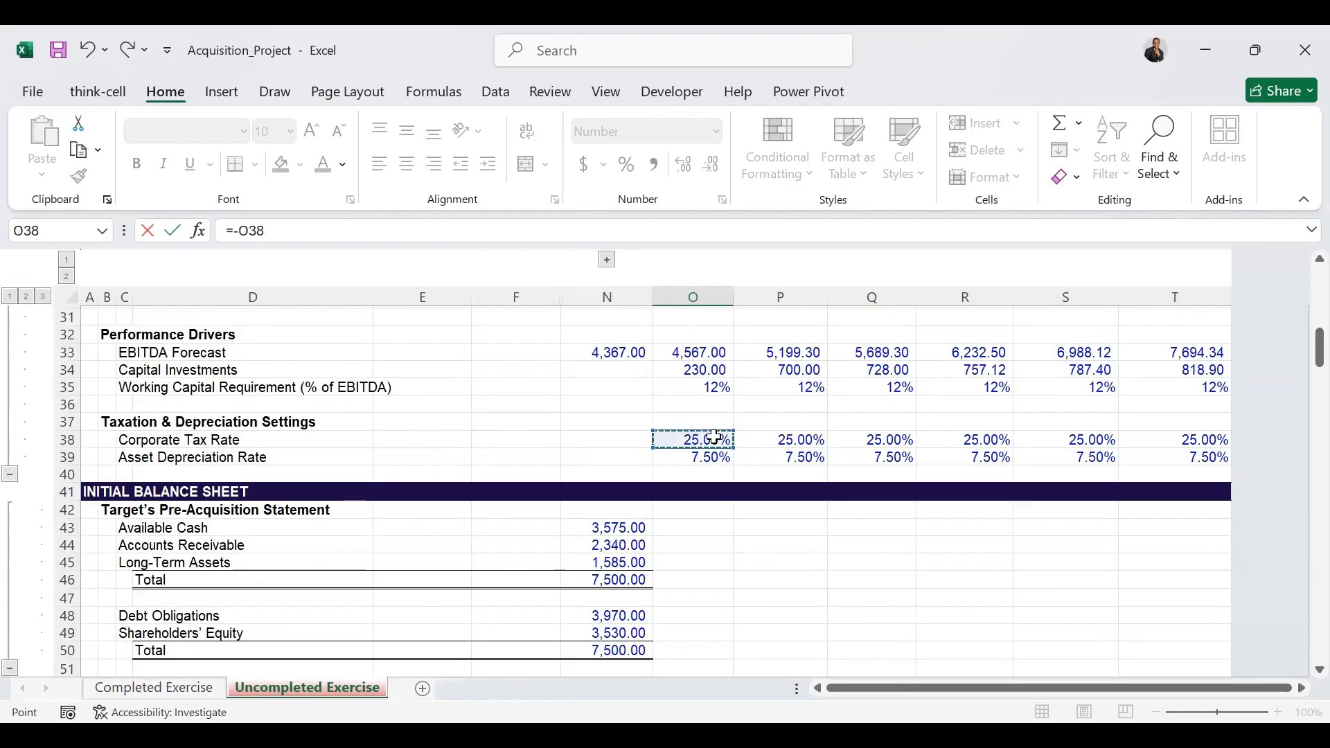
pyautogui.click(574, 233)
pyautogui.write('*')
pyautogui.scroll(-20, 783, 315)
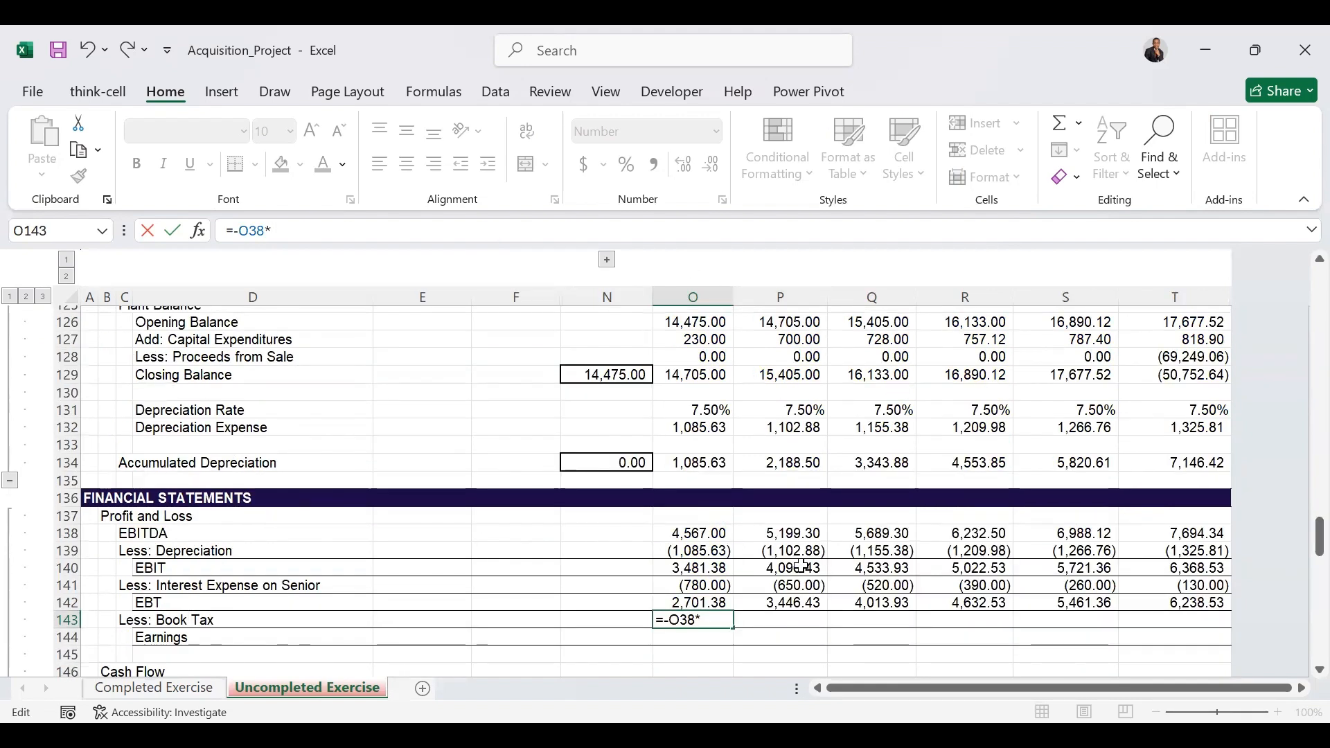
pyautogui.click(694, 599)
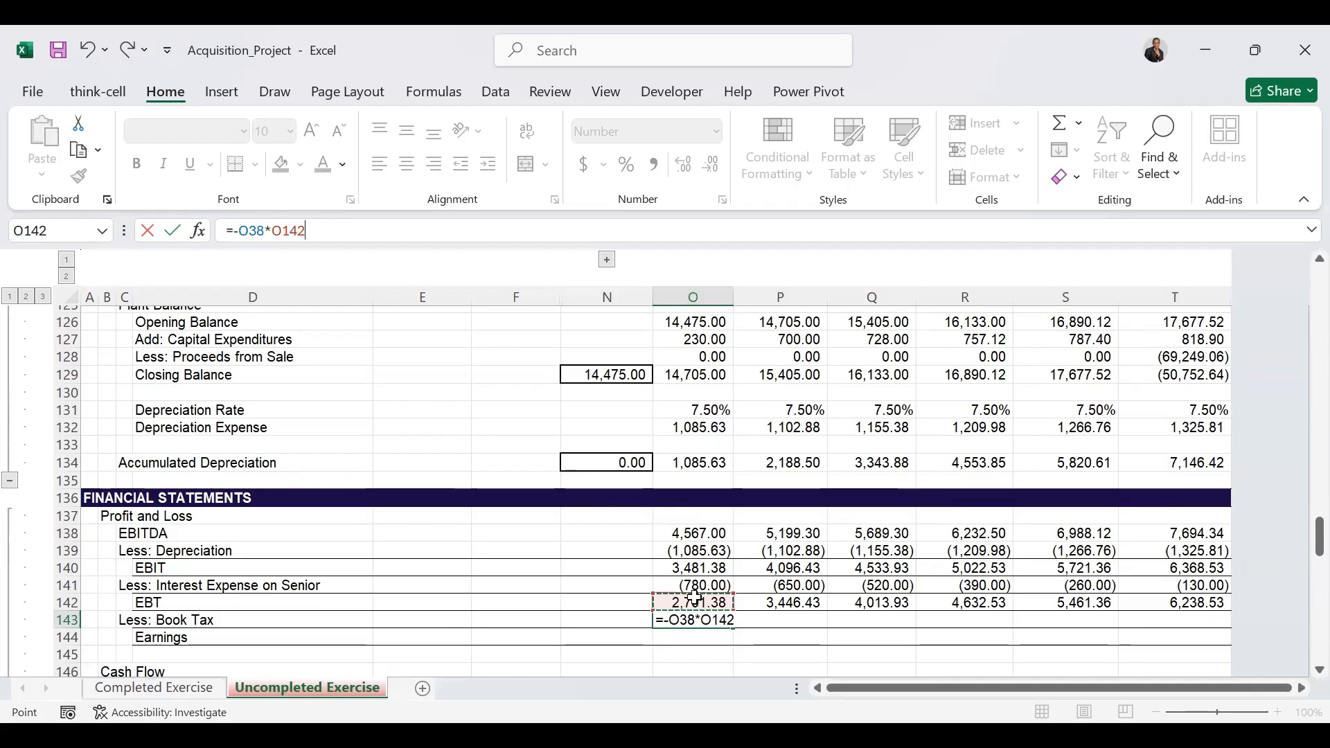
pyautogui.hotkey('ctrl', 'Return')
pyautogui.moveTo(732, 627); pyautogui.dragTo(1177, 620)
# Calculate Earnings in O144 with =O142+O143 and fill the formula across to T144.
pyautogui.click(684, 642)
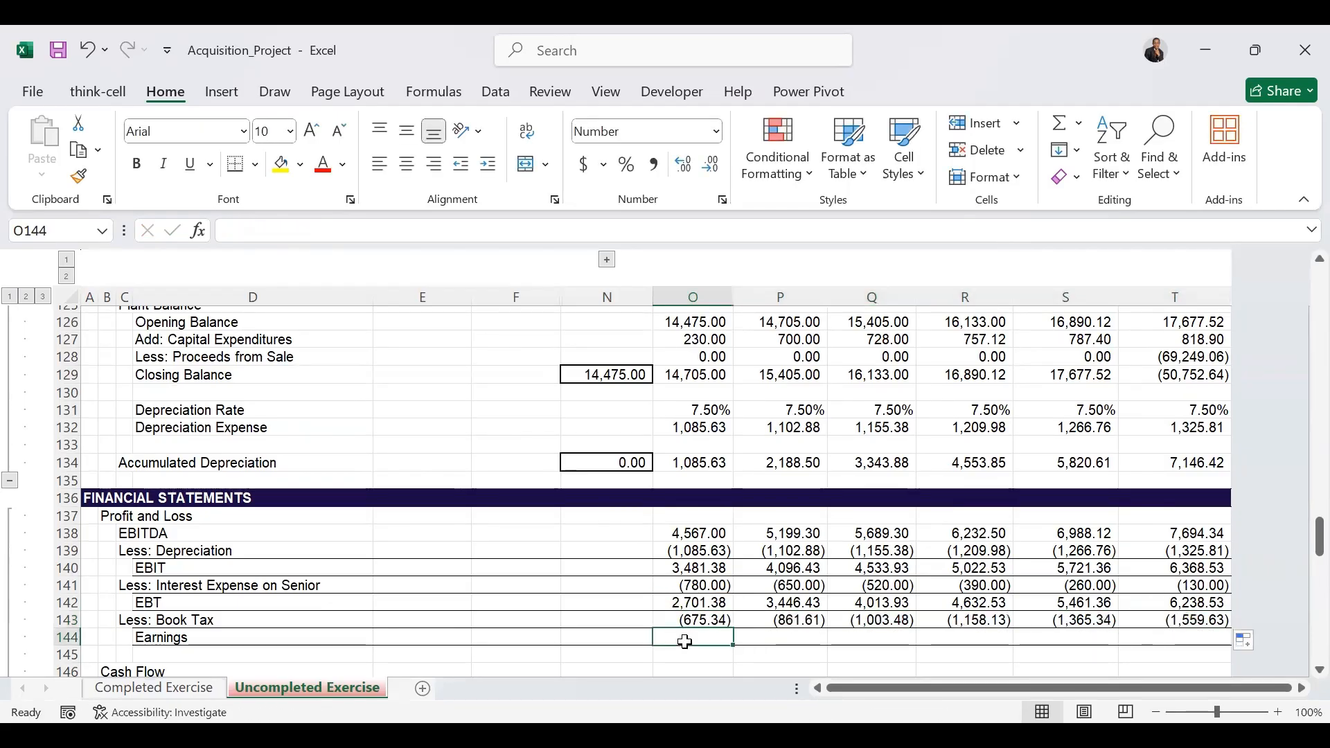
pyautogui.write('=')
pyautogui.click(684, 601)
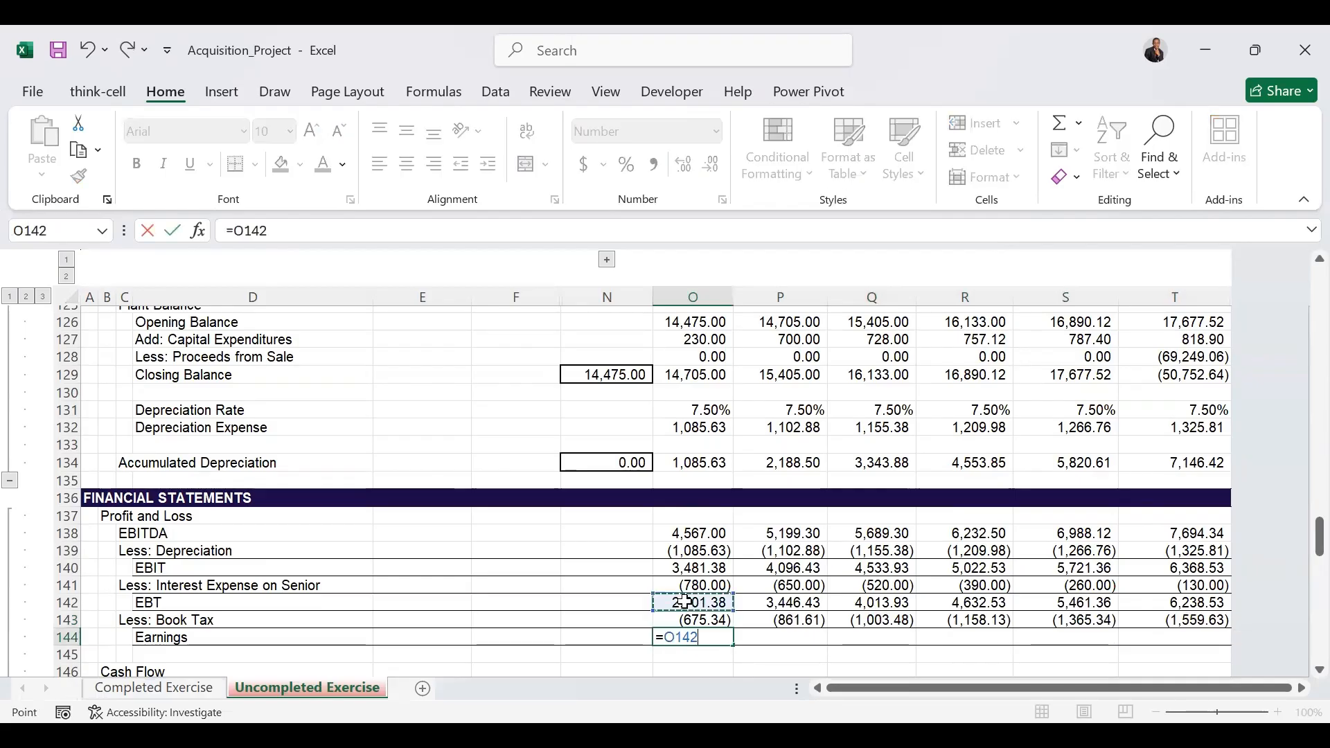
pyautogui.write('+')
pyautogui.click(699, 619)
pyautogui.hotkey('ctrl', 'Return')
pyautogui.moveTo(733, 645); pyautogui.dragTo(1192, 642)
# Link the Cash Flow EBITDA in O147 to the Profit and Loss EBITDA with =O138, filled across to T147.
pyautogui.scroll(-4, 1002, 533)
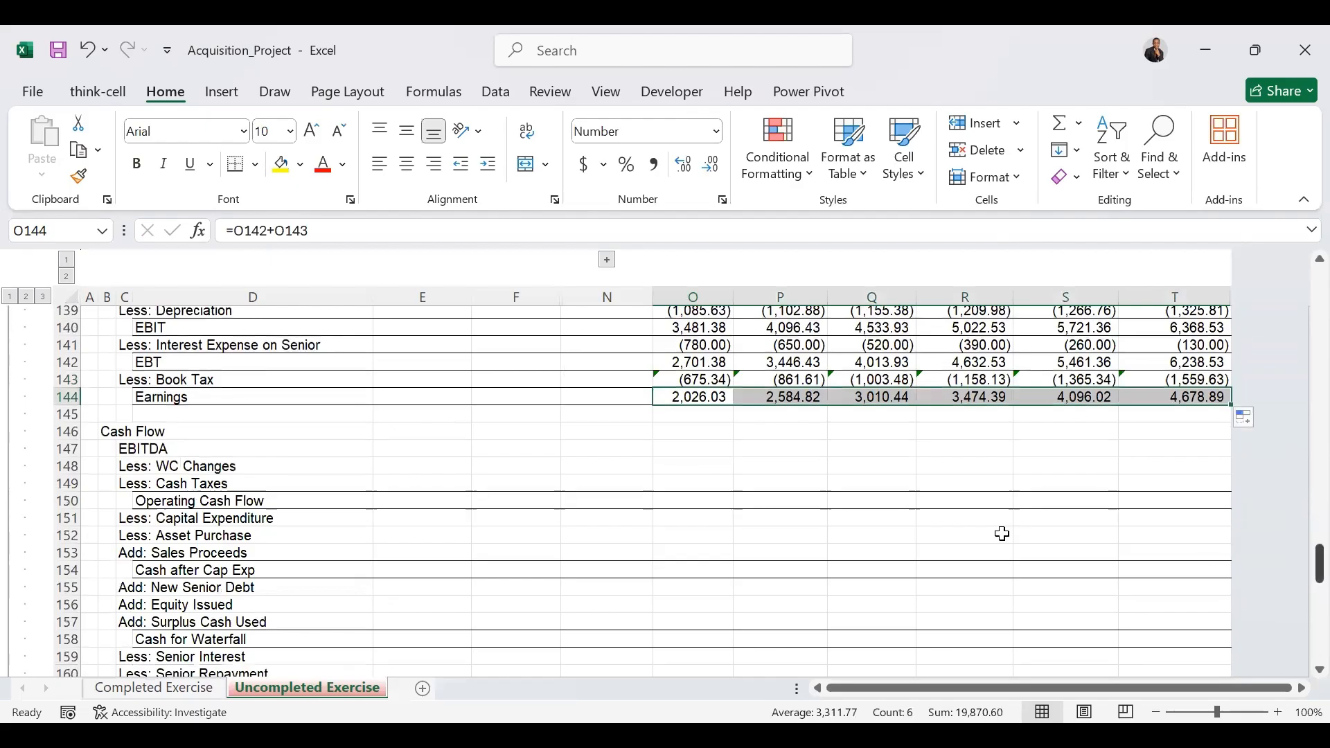
pyautogui.click(695, 451)
pyautogui.write('=')
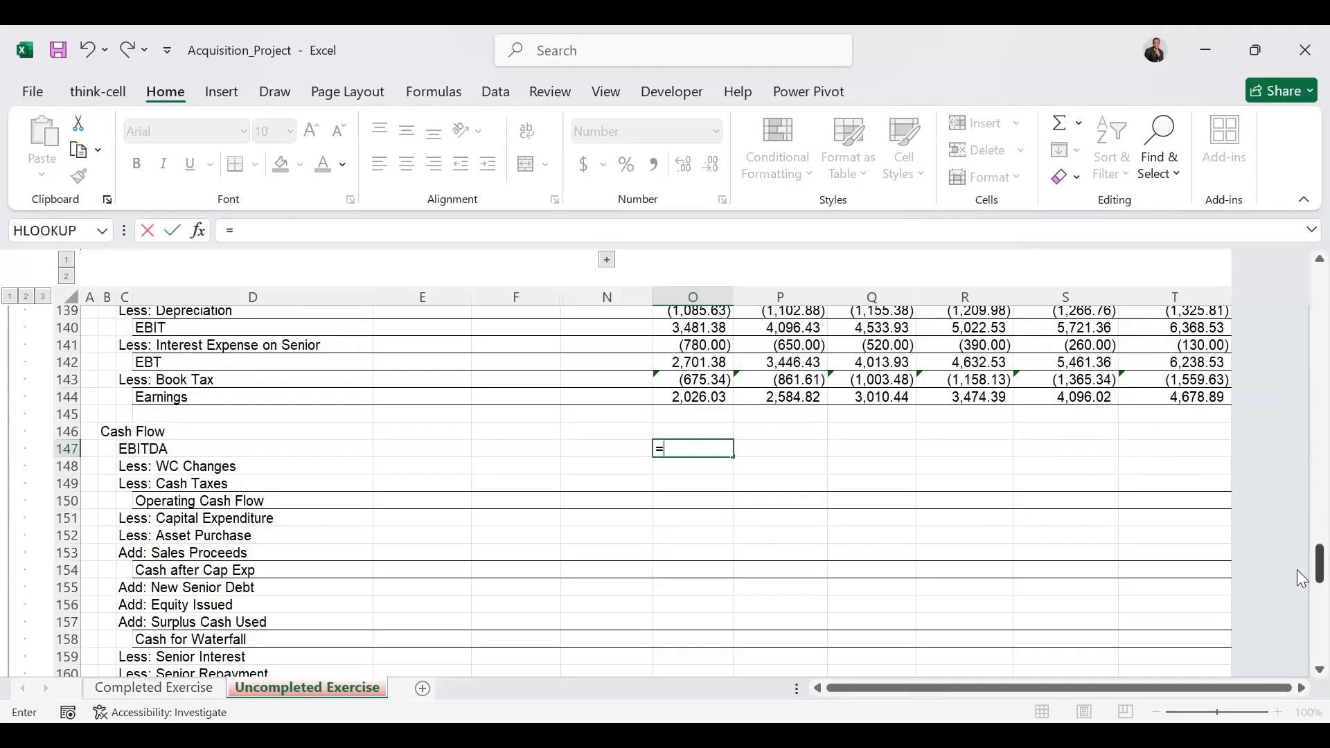
pyautogui.moveTo(1299, 573); pyautogui.dragTo(1299, 573)
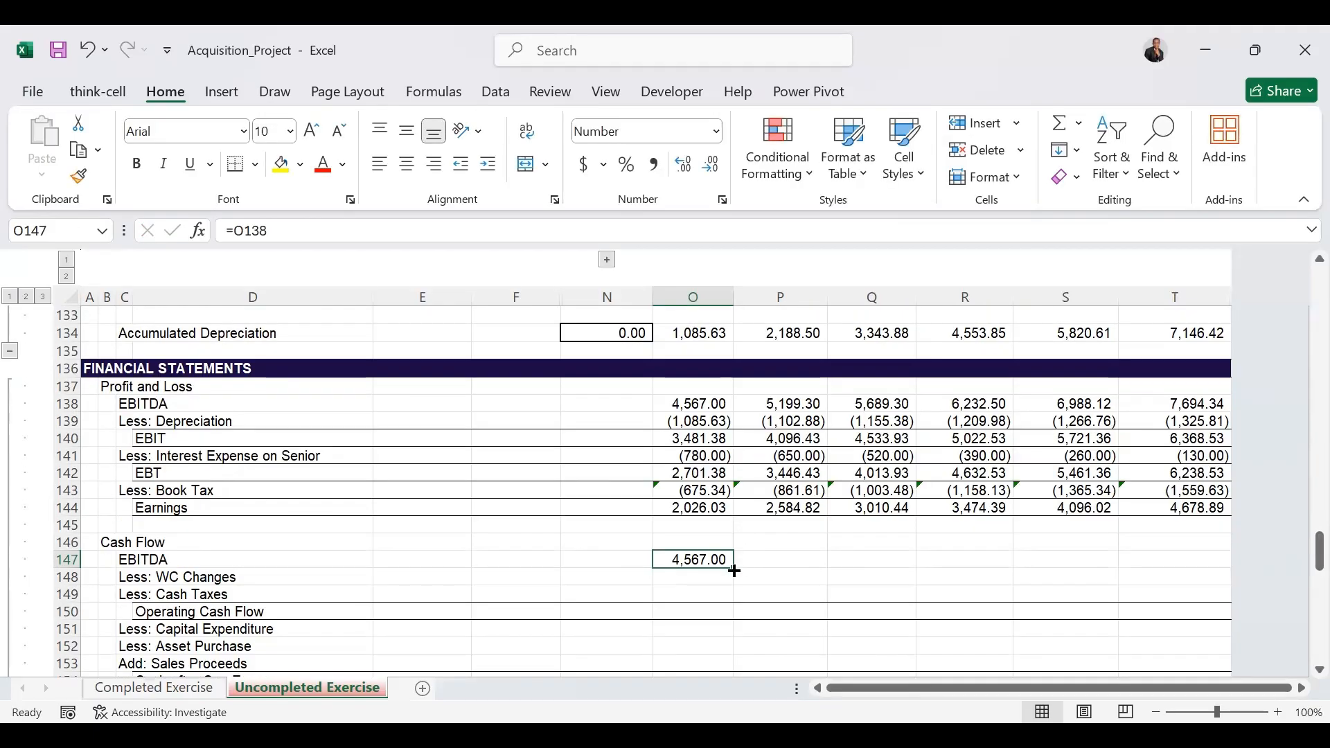
pyautogui.moveTo(734, 570); pyautogui.dragTo(1177, 561)
# Calculate Less: WC Changes in O148 with =-O117 and fill the formula across to T148.
pyautogui.click(694, 580)
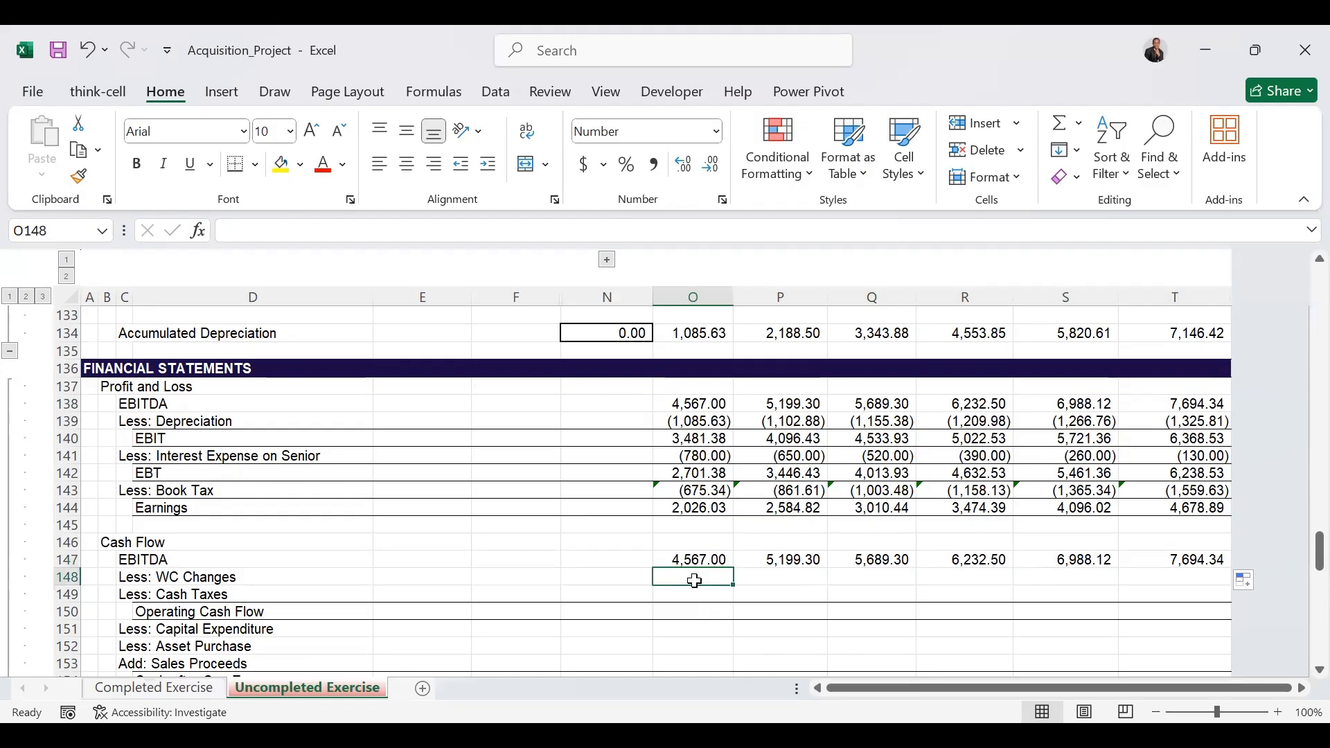
pyautogui.write('=-')
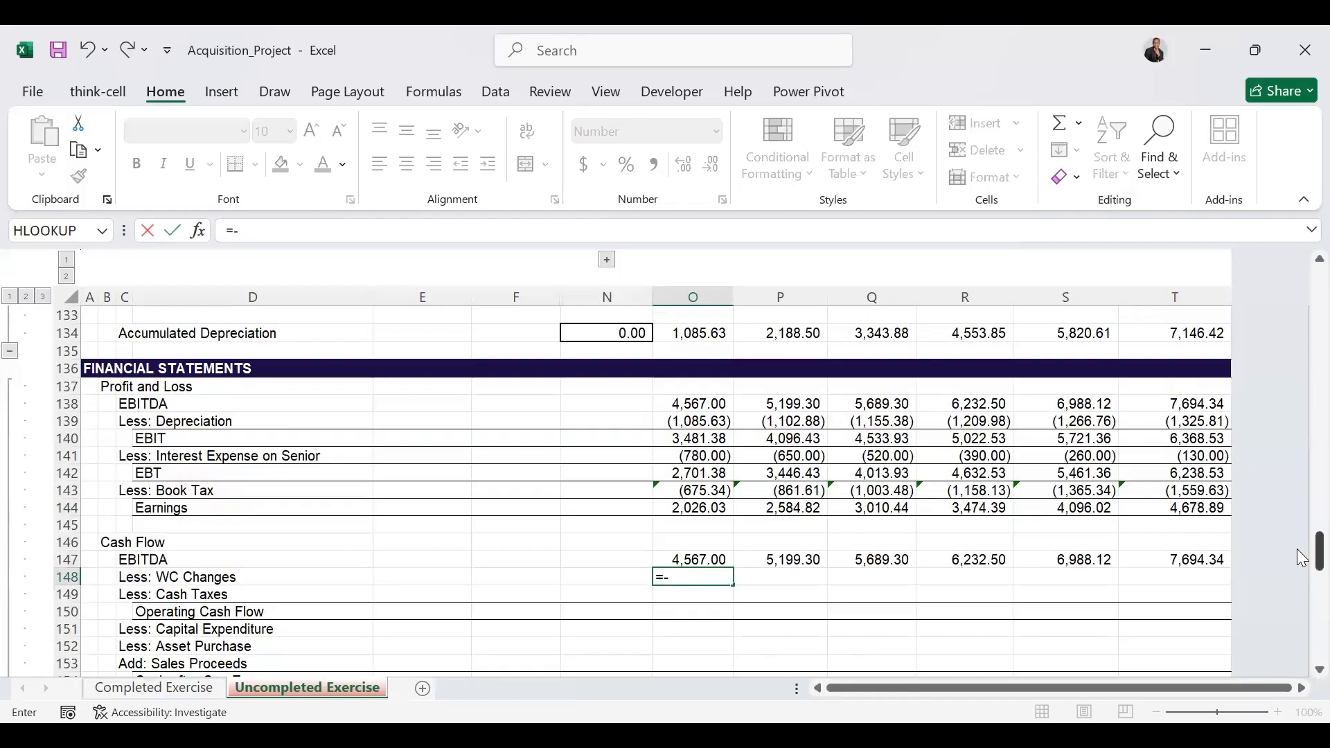
pyautogui.moveTo(1317, 551); pyautogui.dragTo(1317, 550)
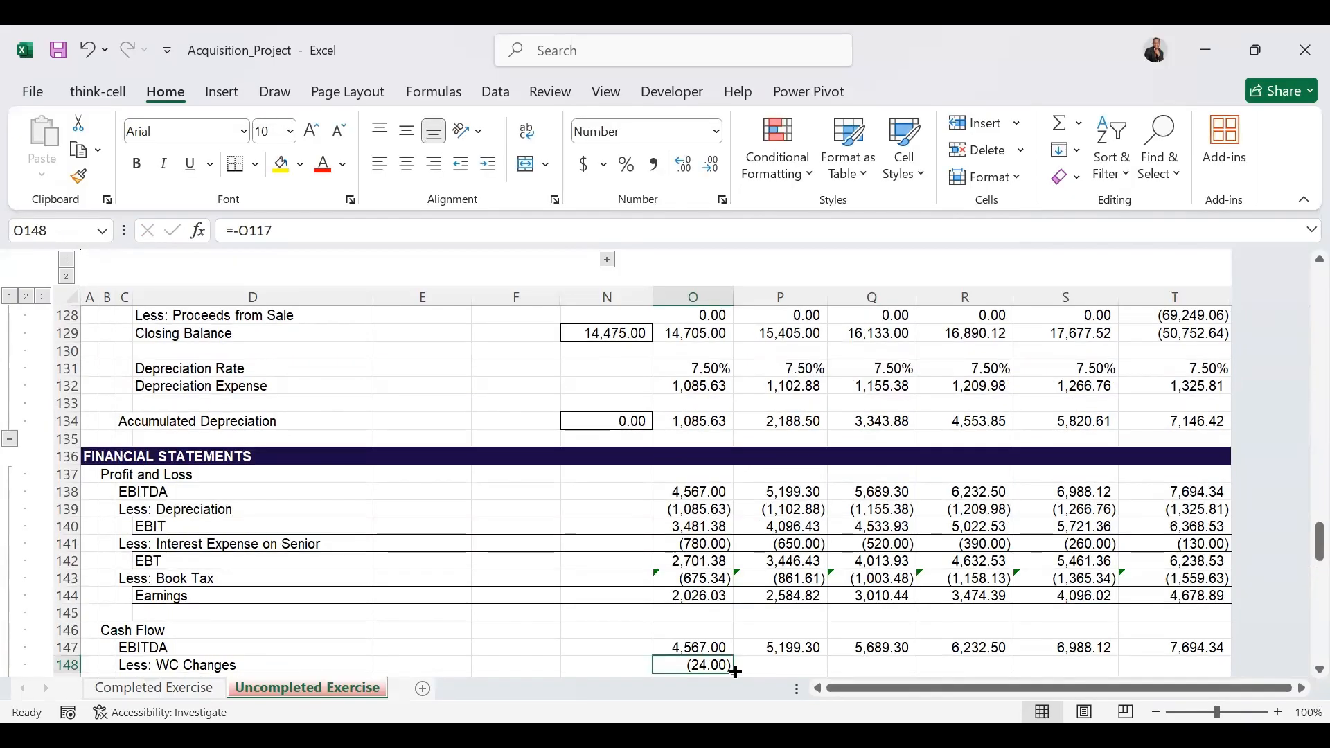
pyautogui.moveTo(733, 672); pyautogui.dragTo(1183, 658)
pyautogui.scroll(-3, 659, 507)
# Link Less: Cash Taxes in O149 to Book Tax with =-O143 and fill it across to T149.
pyautogui.click(685, 515)
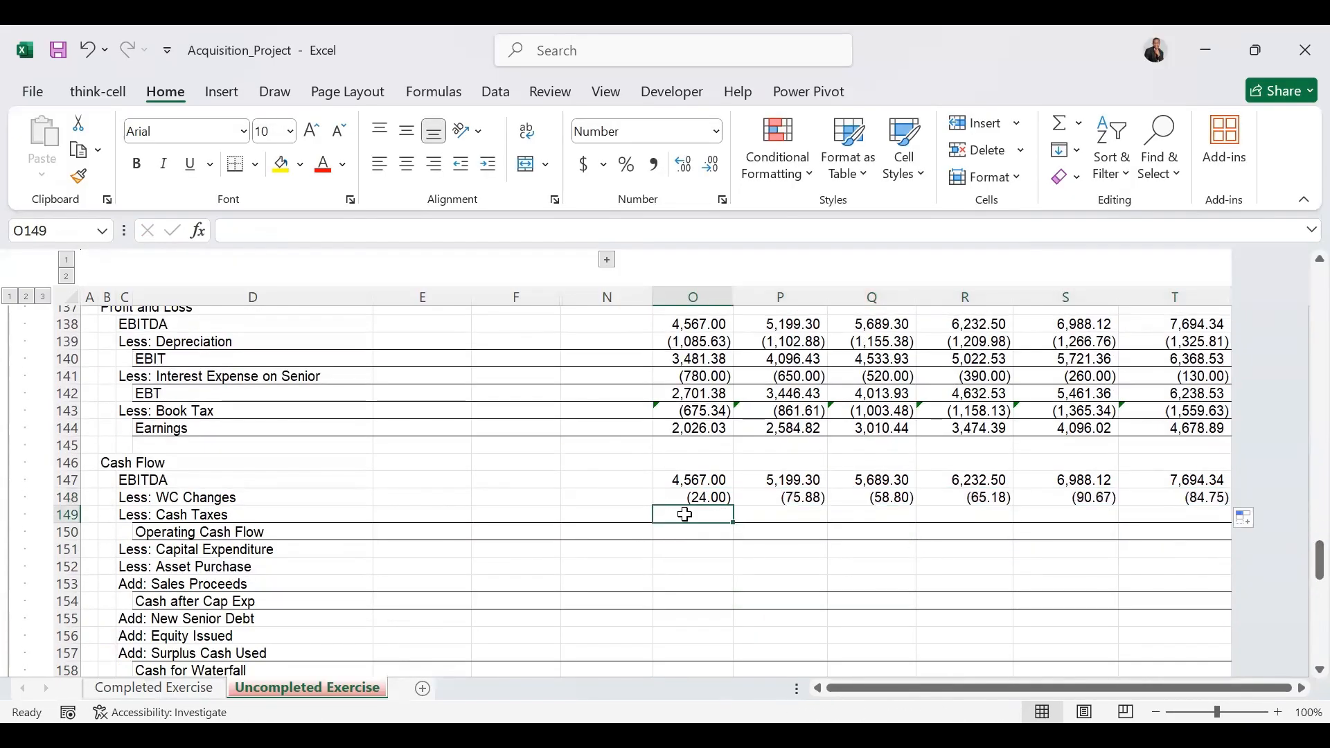
pyautogui.write('=')
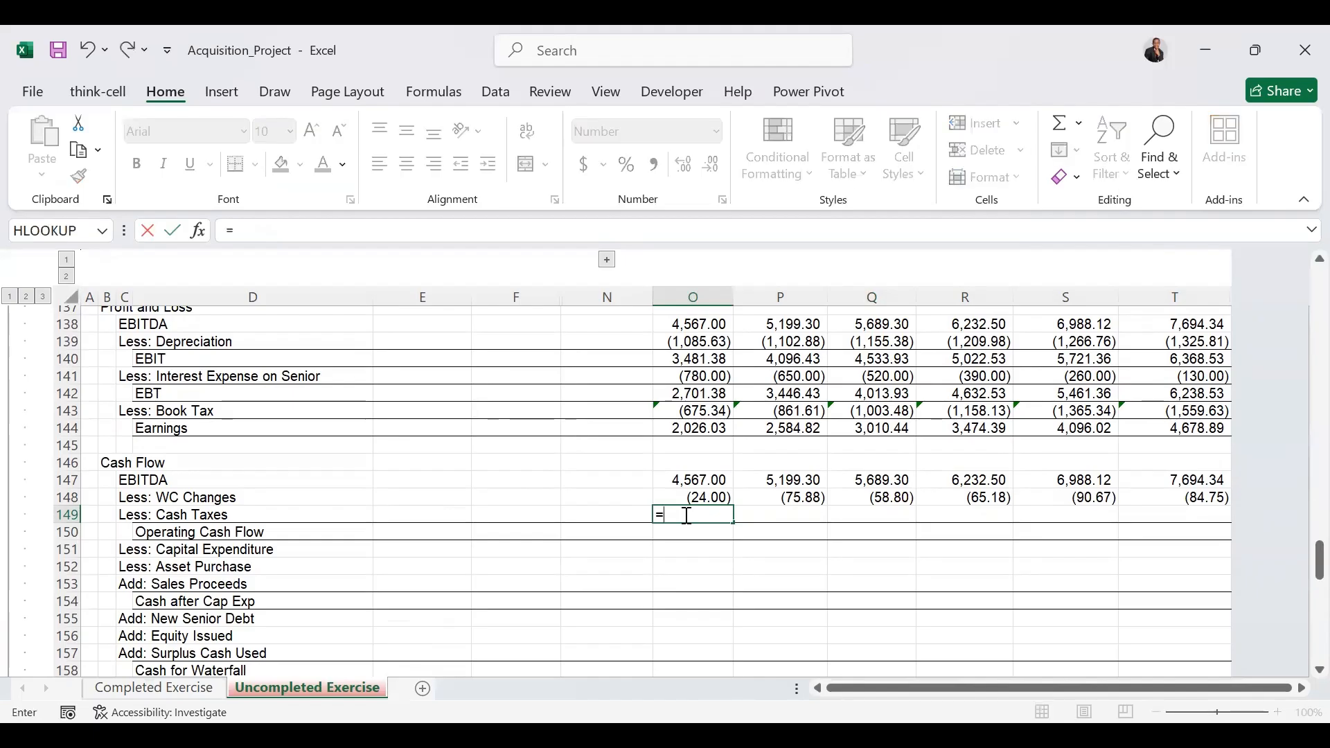
pyautogui.write('-')
pyautogui.click(700, 408)
pyautogui.hotkey('ctrl', 'Return')
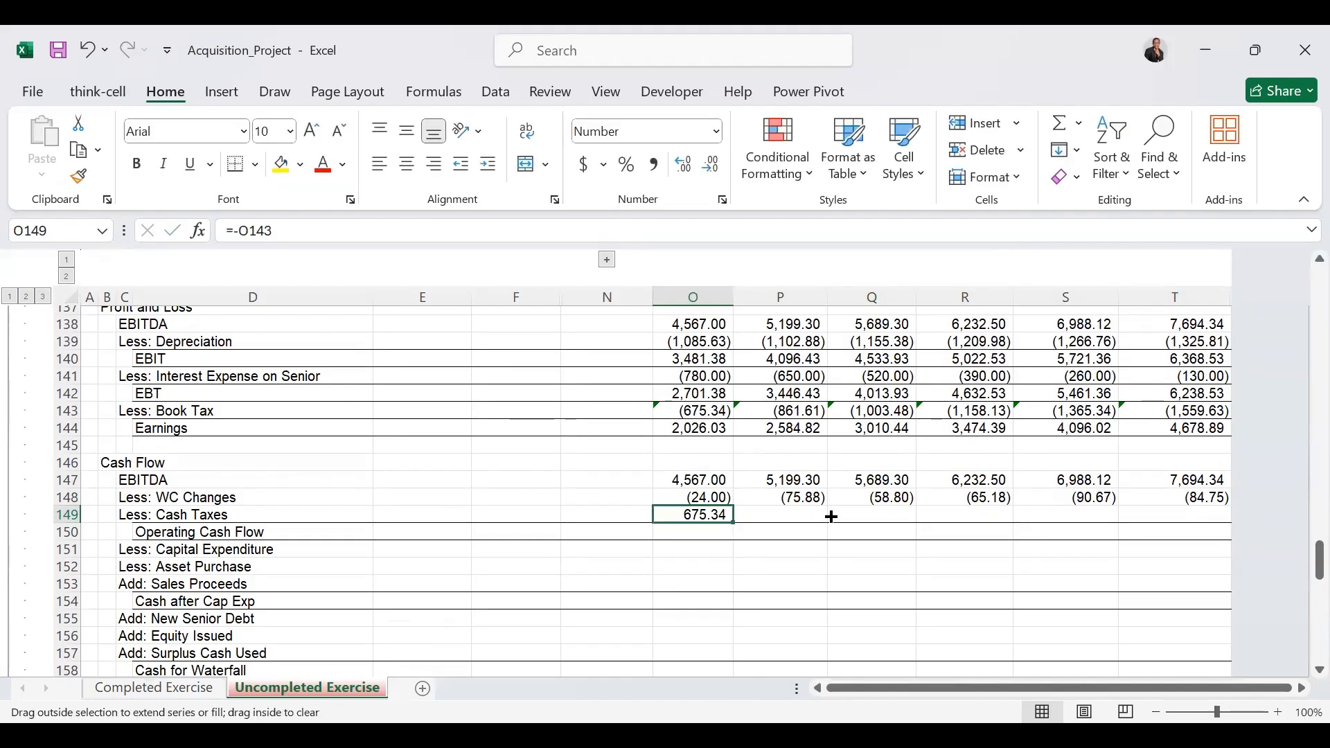
pyautogui.moveTo(830, 516); pyautogui.dragTo(1177, 518)
# Total Operating Cash Flow in O150:T150 from the three rows above, and correct Cash Taxes in O149 to =O143, filled across to T149.
pyautogui.click(701, 529)
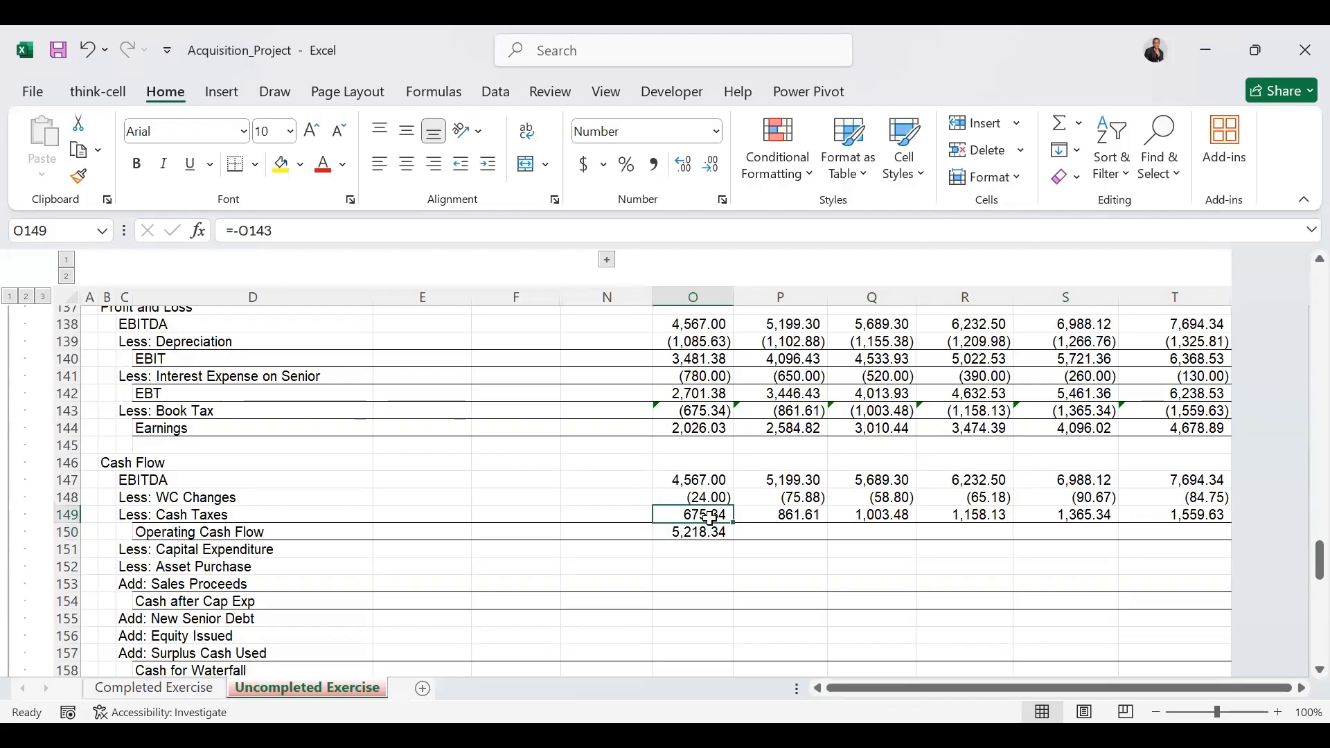
pyautogui.click(241, 231)
pyautogui.press('BackSpace')
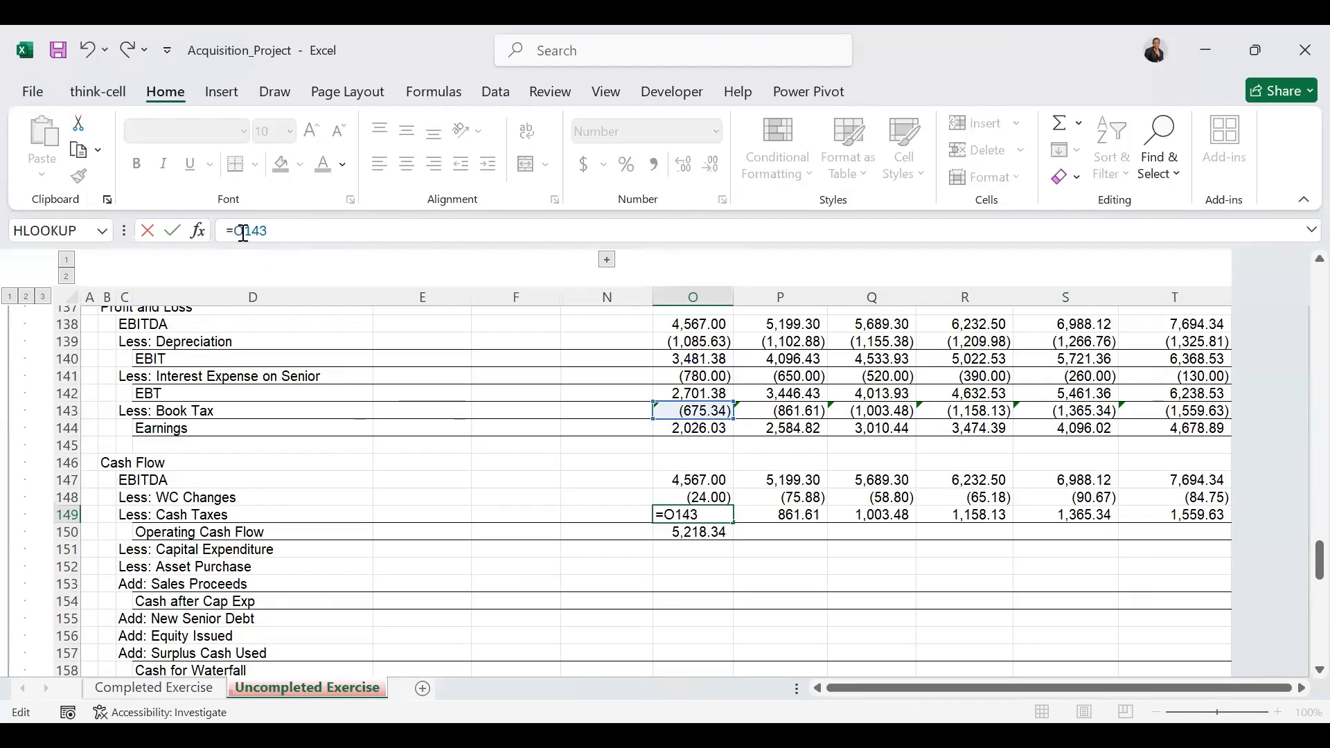
pyautogui.hotkey('ctrl', 'Return')
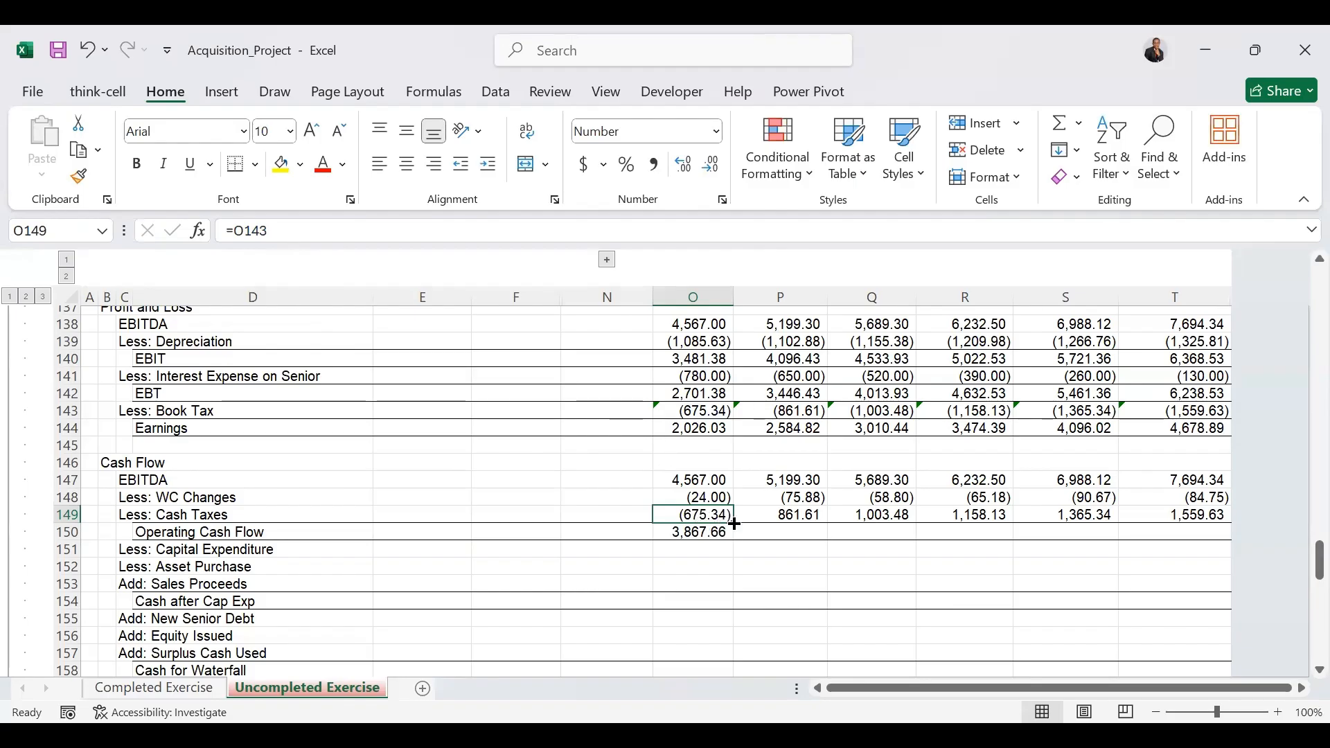
pyautogui.moveTo(734, 524); pyautogui.dragTo(1163, 532)
pyautogui.press('Down')
# Link Less: Capital Expenditure in O151 to the plant balance additions with =-O127, filled across to T151.
pyautogui.click(664, 552)
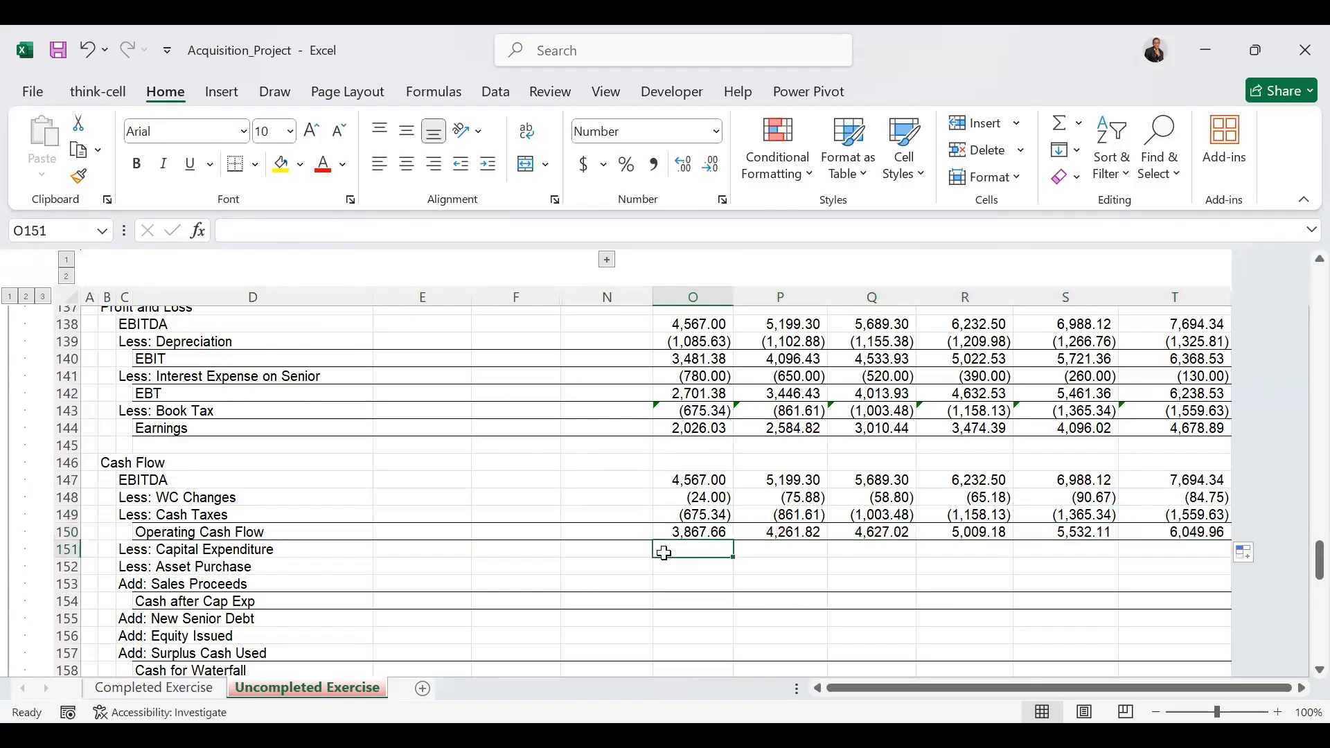
pyautogui.write('=')
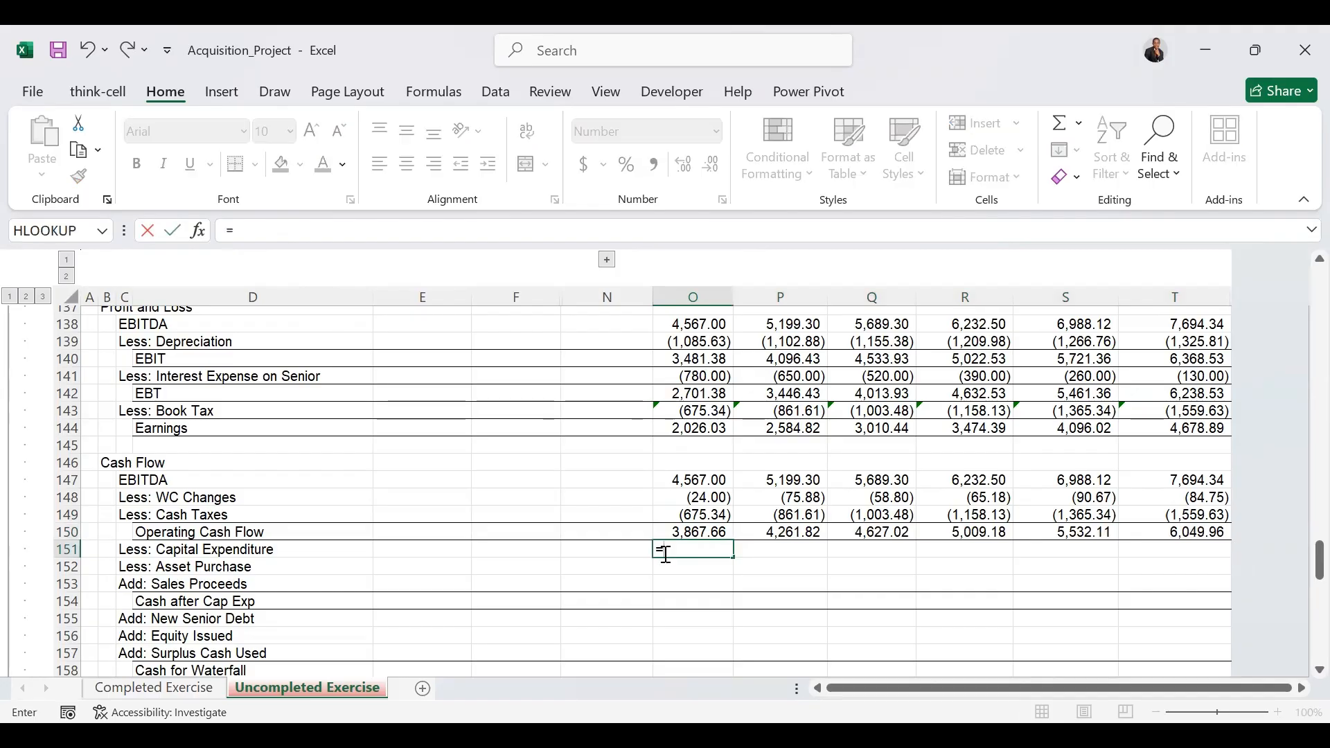
pyautogui.write('-')
pyautogui.moveTo(1319, 560); pyautogui.dragTo(1301, 534)
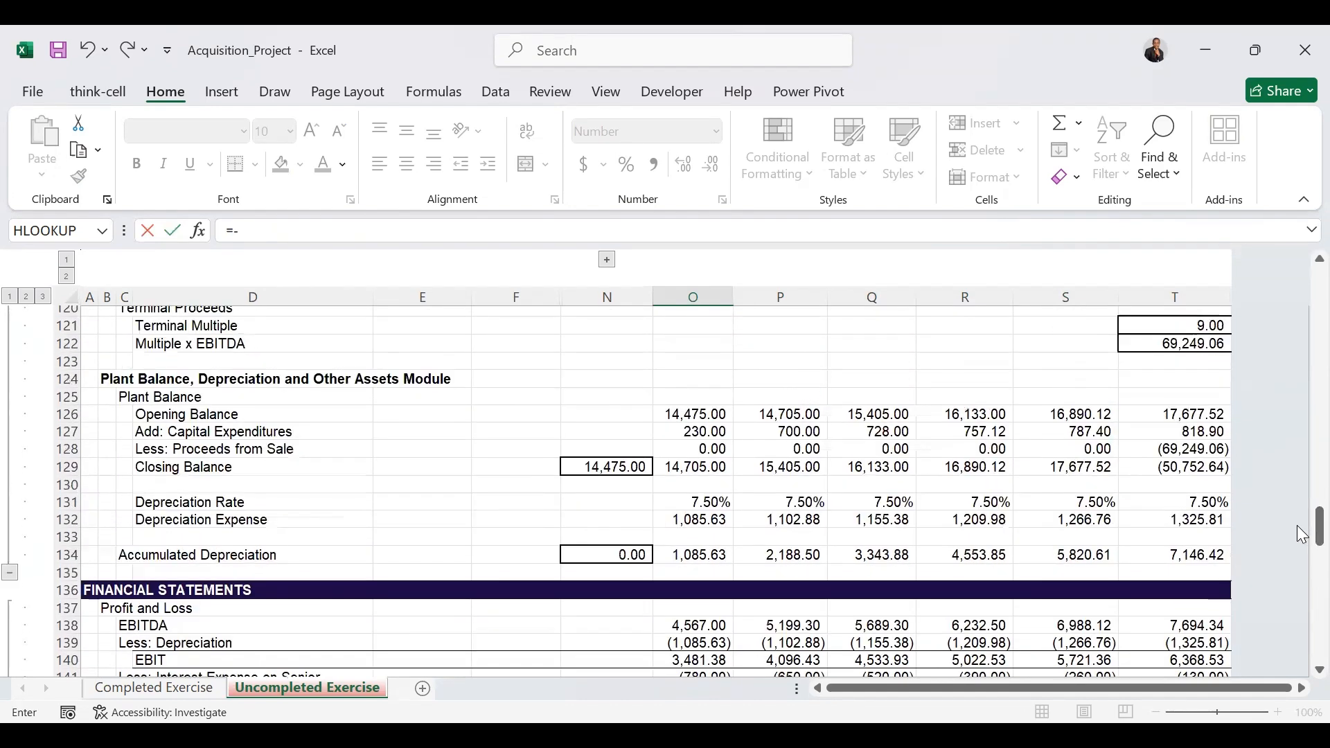
pyautogui.click(695, 432)
pyautogui.press('Return')
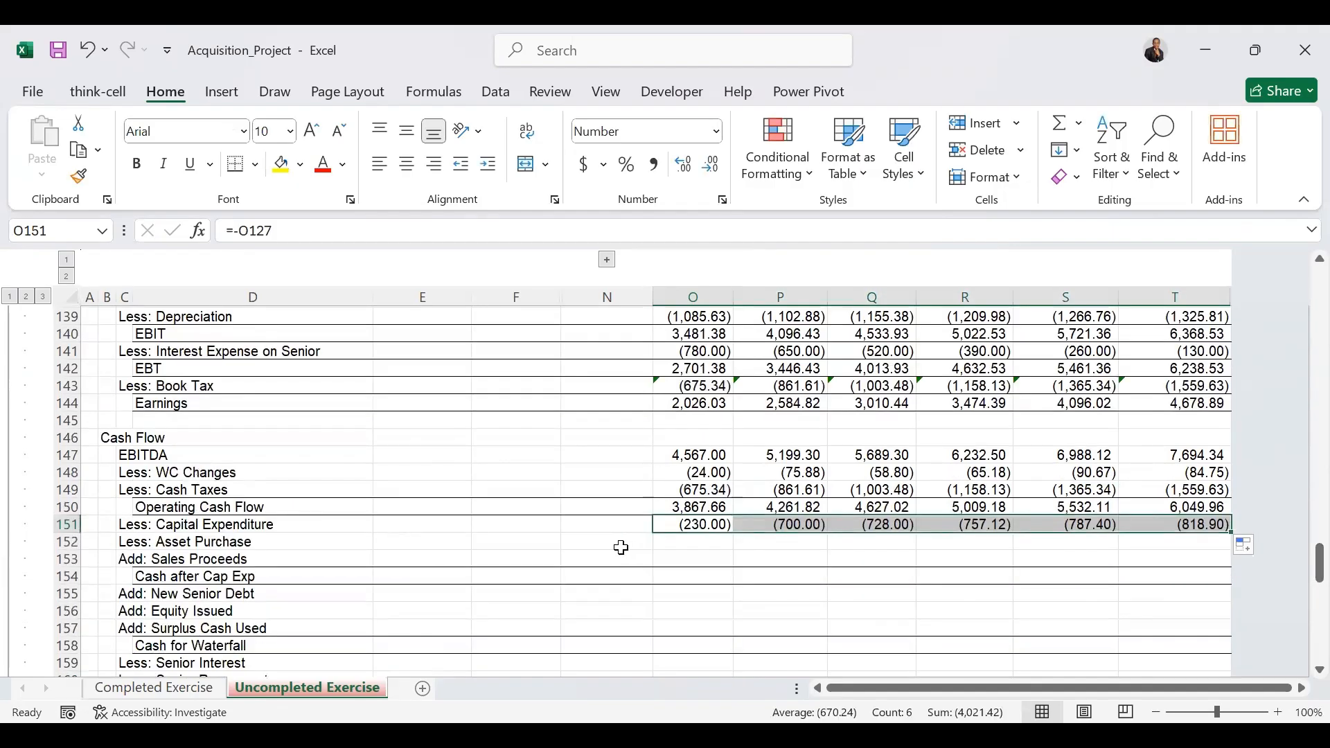
# Link Less: Asset Purchase in N152 to Total Sources as a negative with =-N73.
pyautogui.click(621, 544)
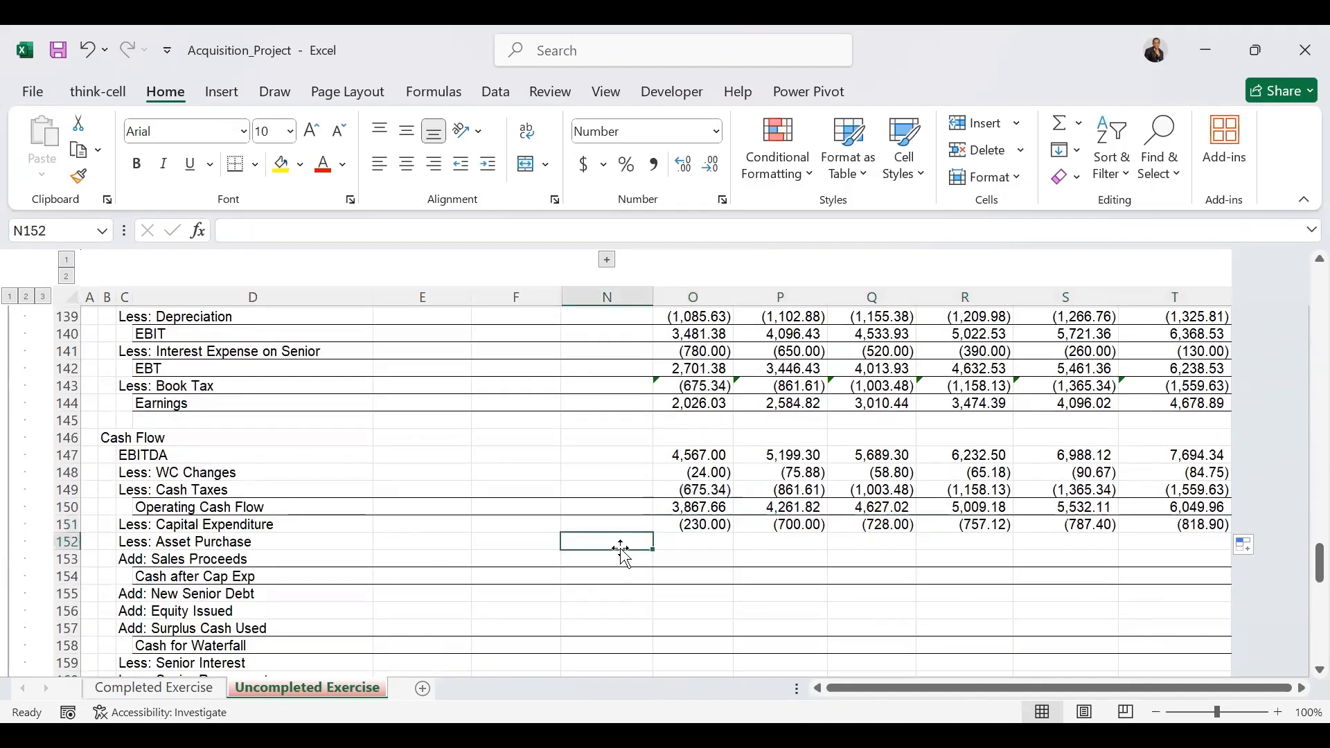
pyautogui.write('=')
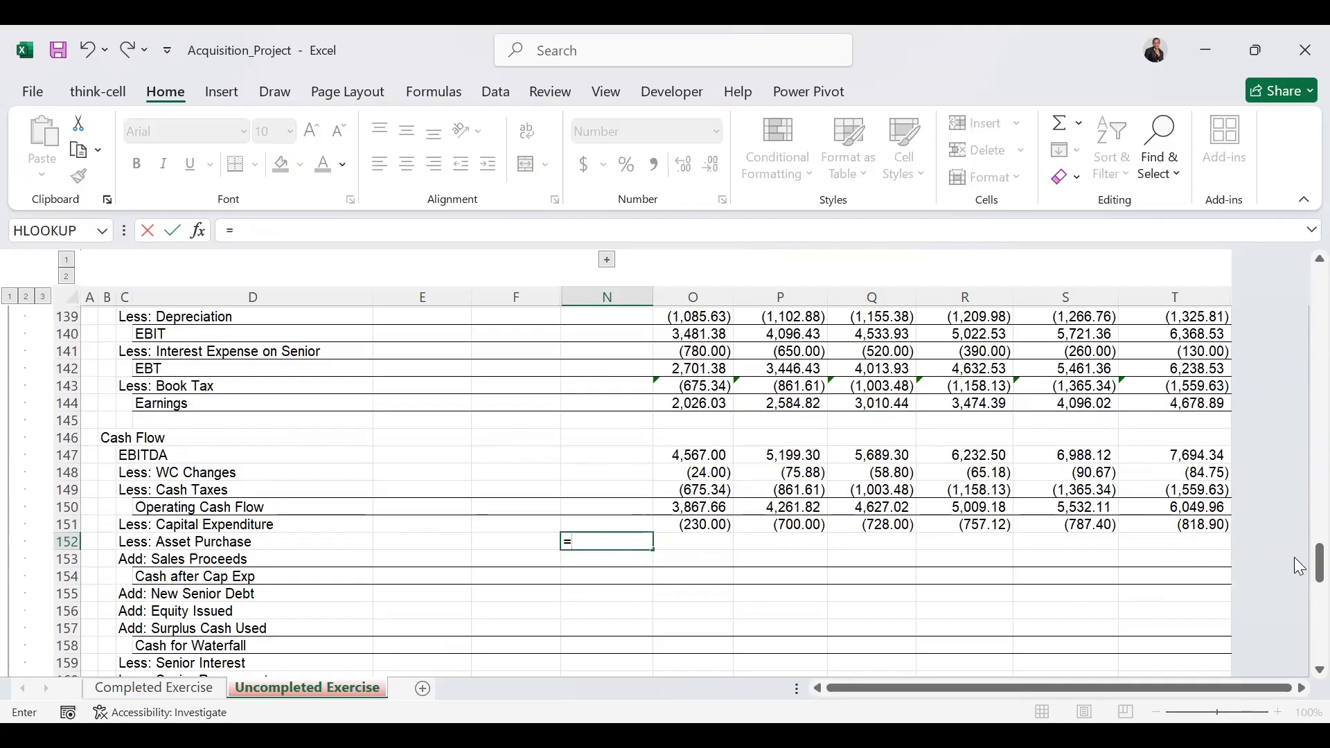
pyautogui.write('-')
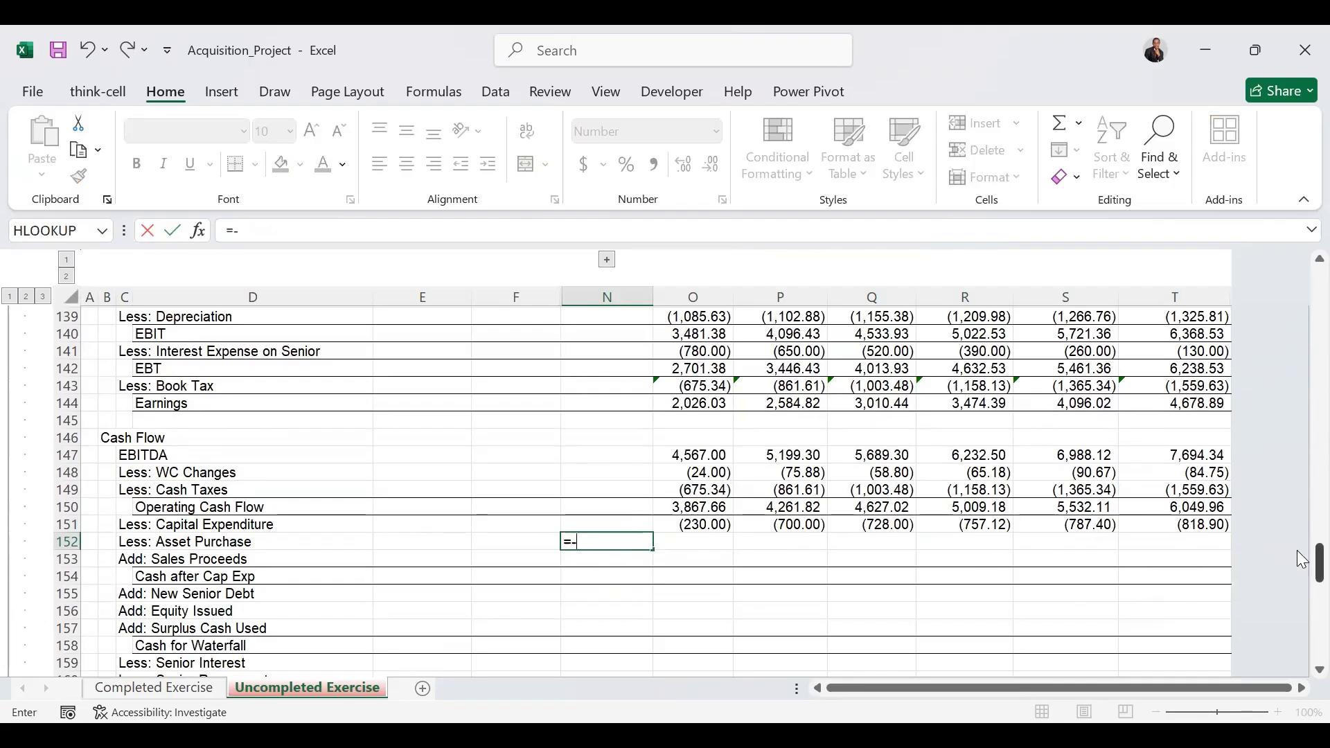
pyautogui.moveTo(1304, 557); pyautogui.dragTo(1301, 423)
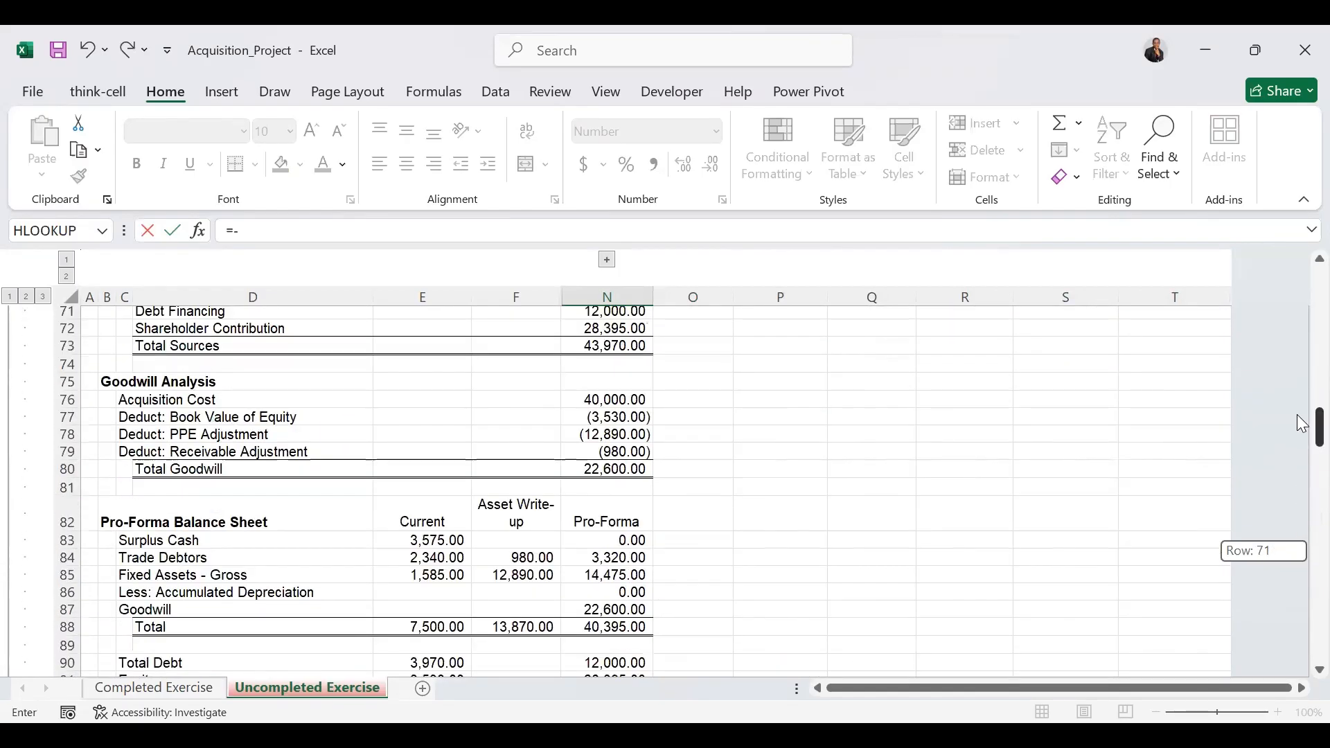
pyautogui.moveTo(1301, 424); pyautogui.dragTo(1301, 410)
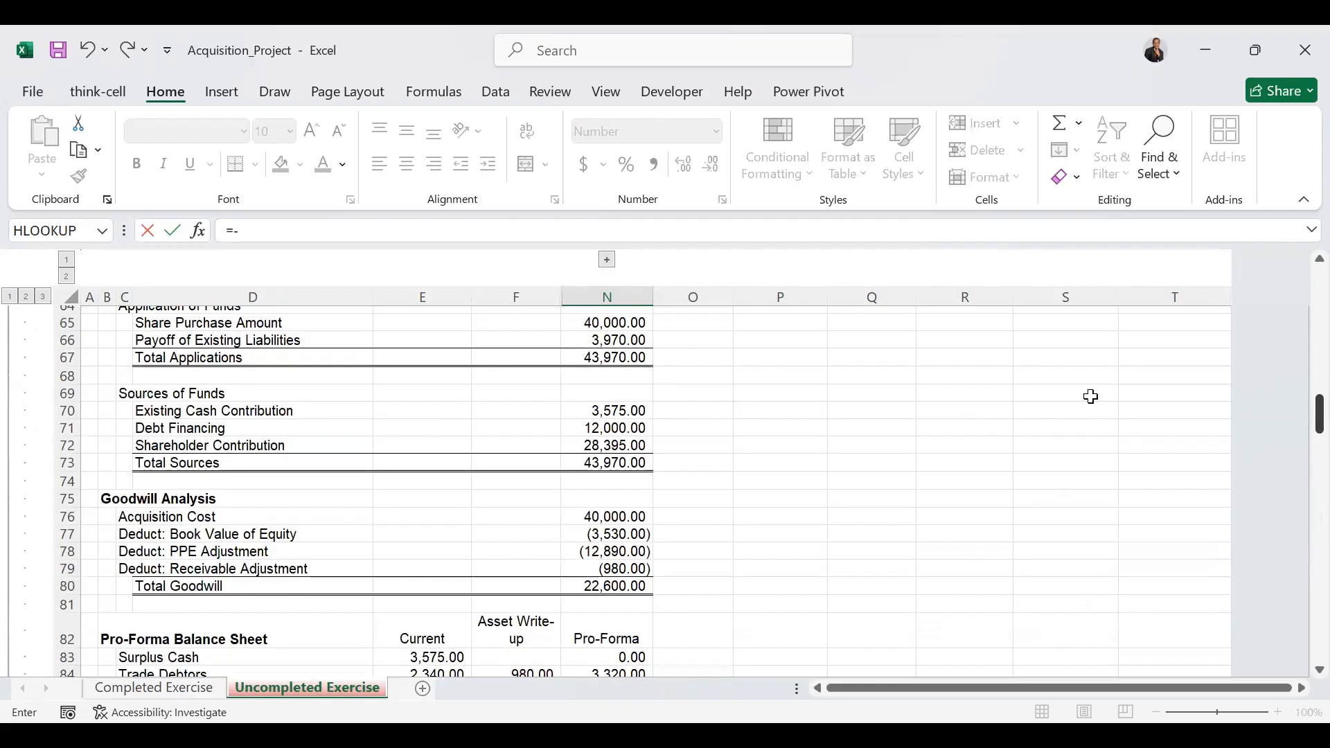
pyautogui.click(609, 463)
pyautogui.press('Return')
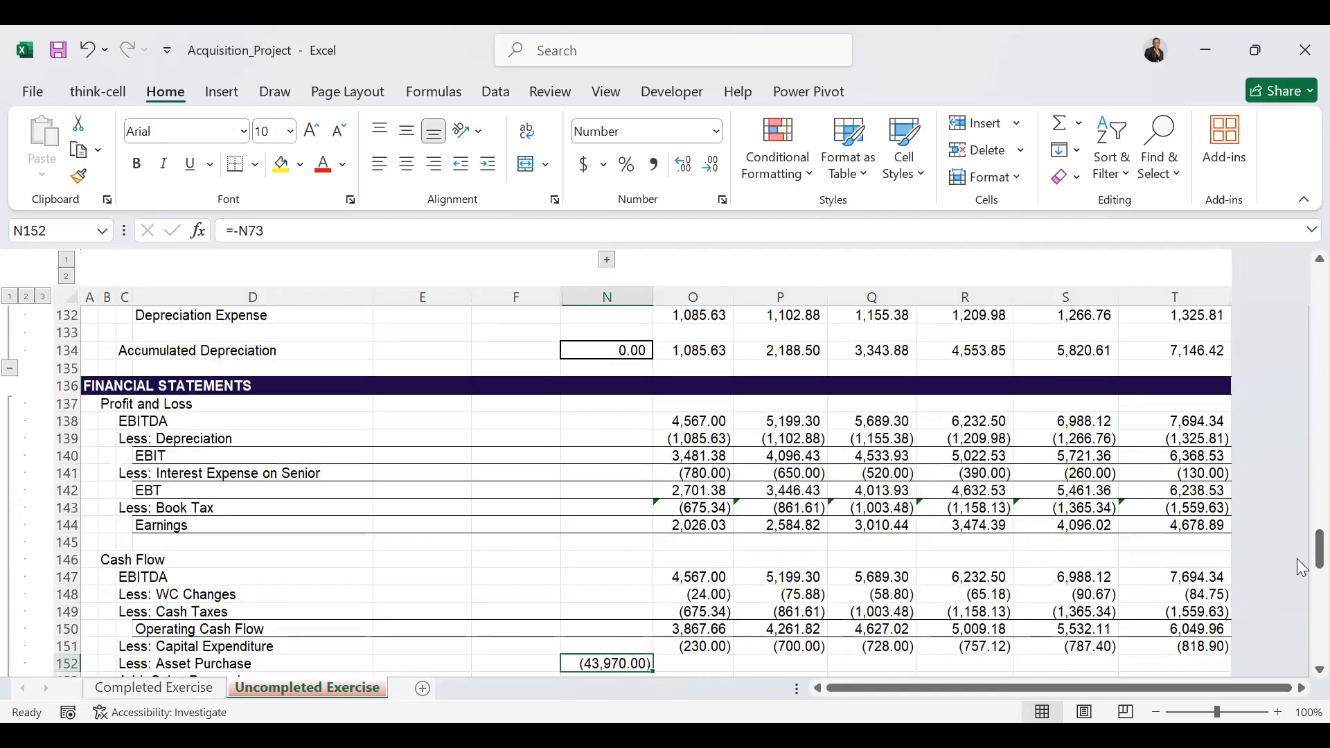
# Enter 0 for Less: Asset Purchase in O152 and fill it across to T152.
pyautogui.scroll(-1, 679, 597)
pyautogui.click(678, 599)
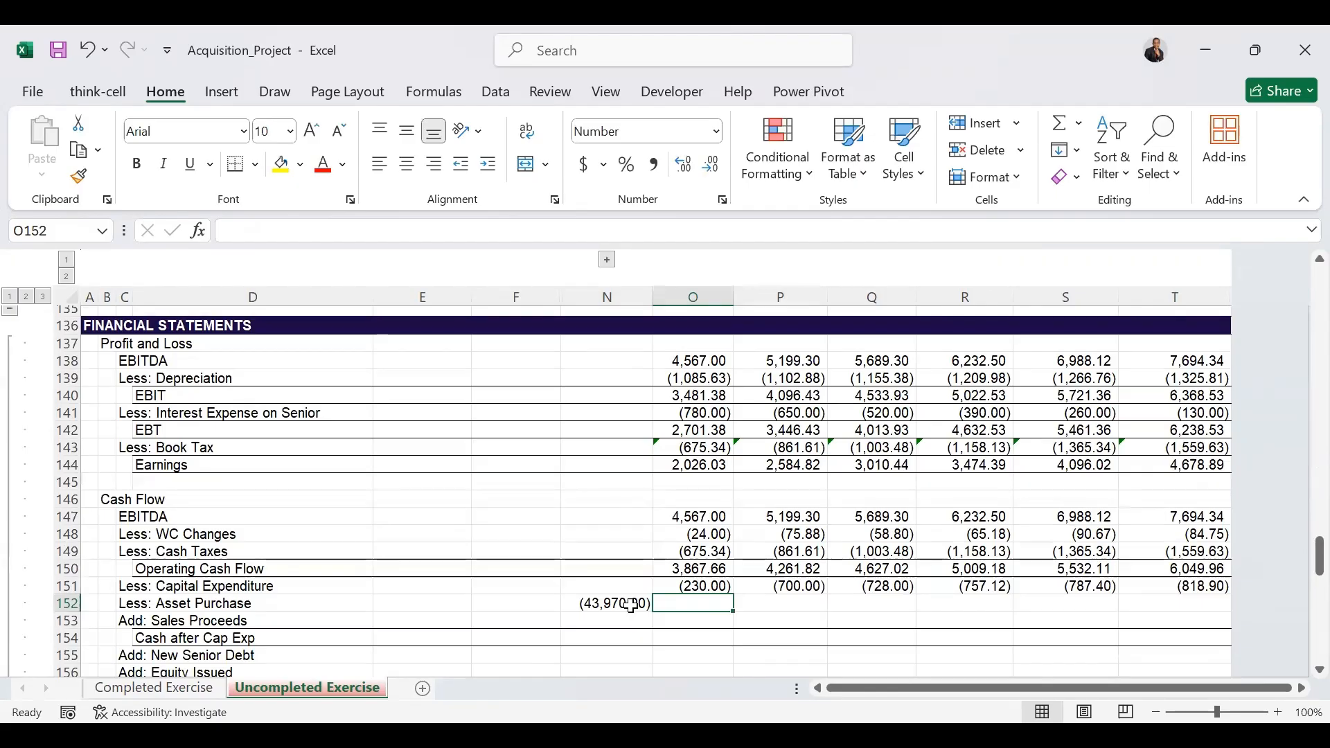
pyautogui.write('0')
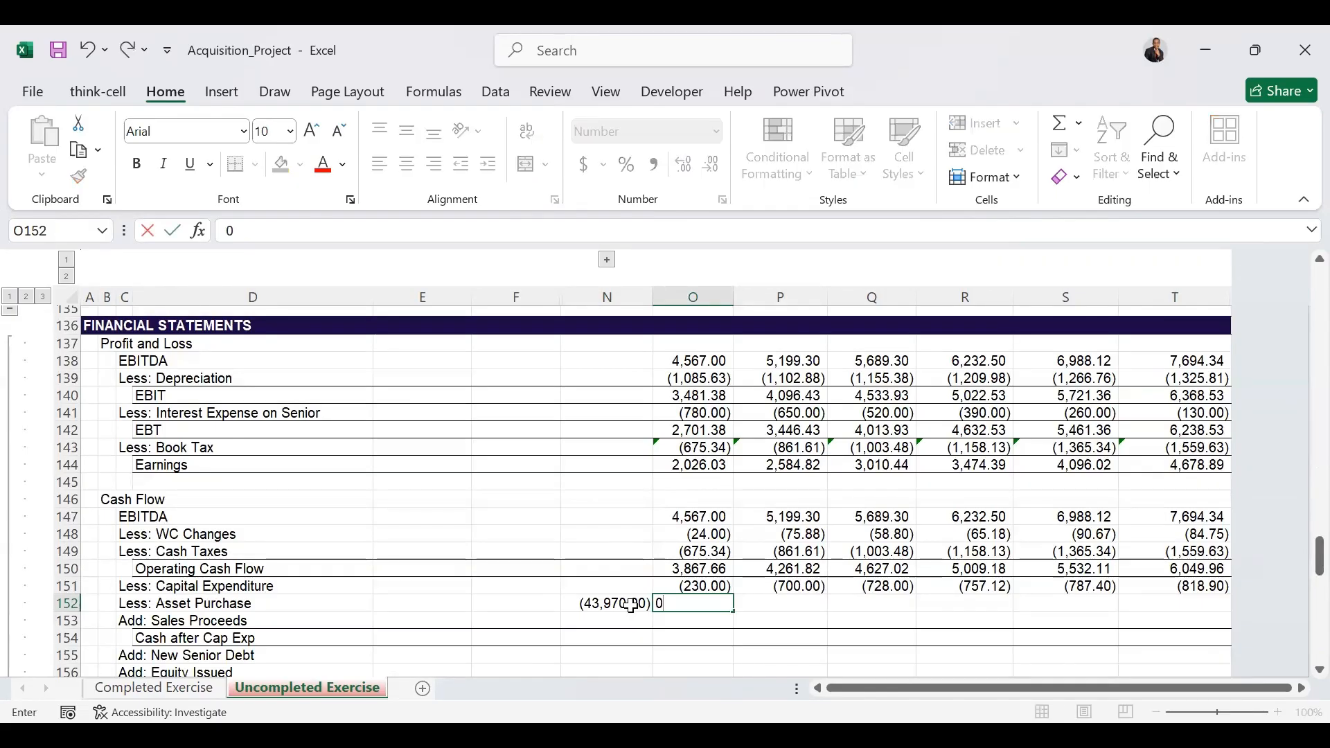
pyautogui.hotkey('ctrl', 'Return')
pyautogui.moveTo(734, 612); pyautogui.dragTo(1184, 601)
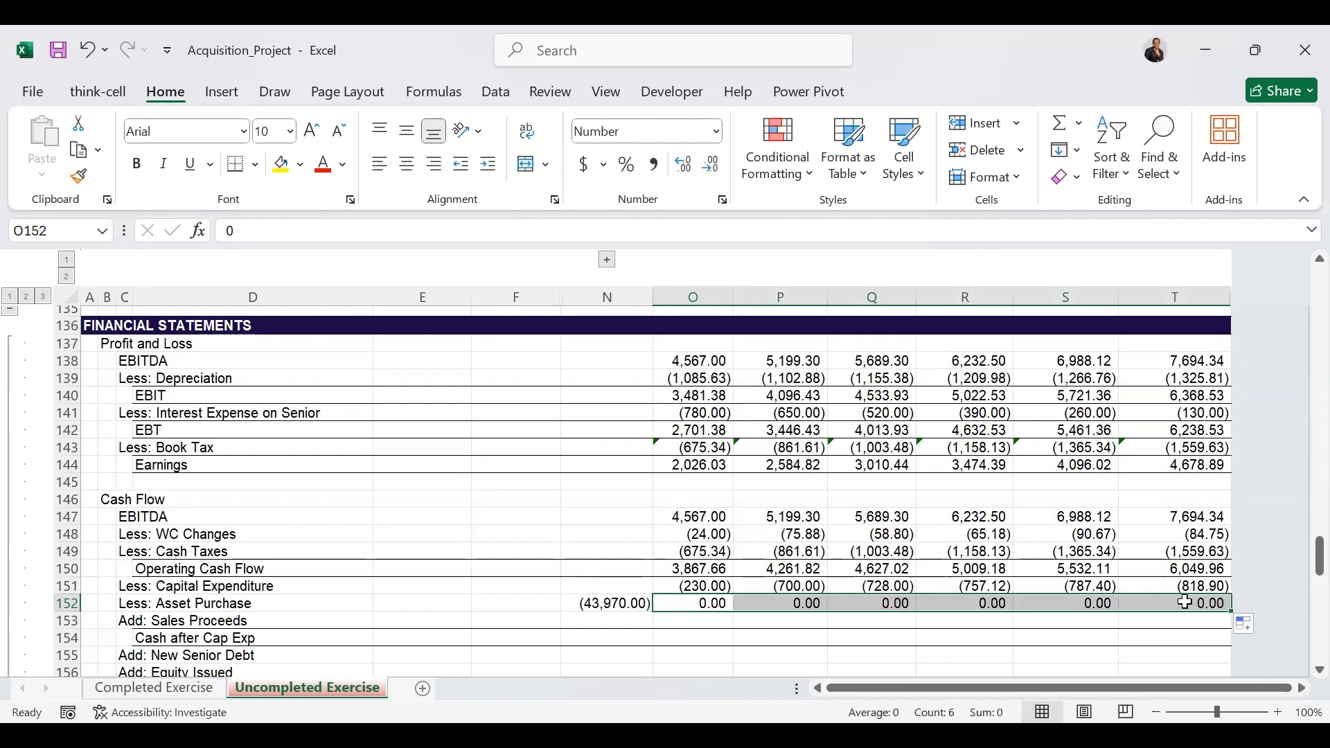
# Link Add: Sales Proceeds in O153 to Less: Proceeds from Sale with =-O128, filled across to T153.
pyautogui.click(690, 624)
pyautogui.write('=')
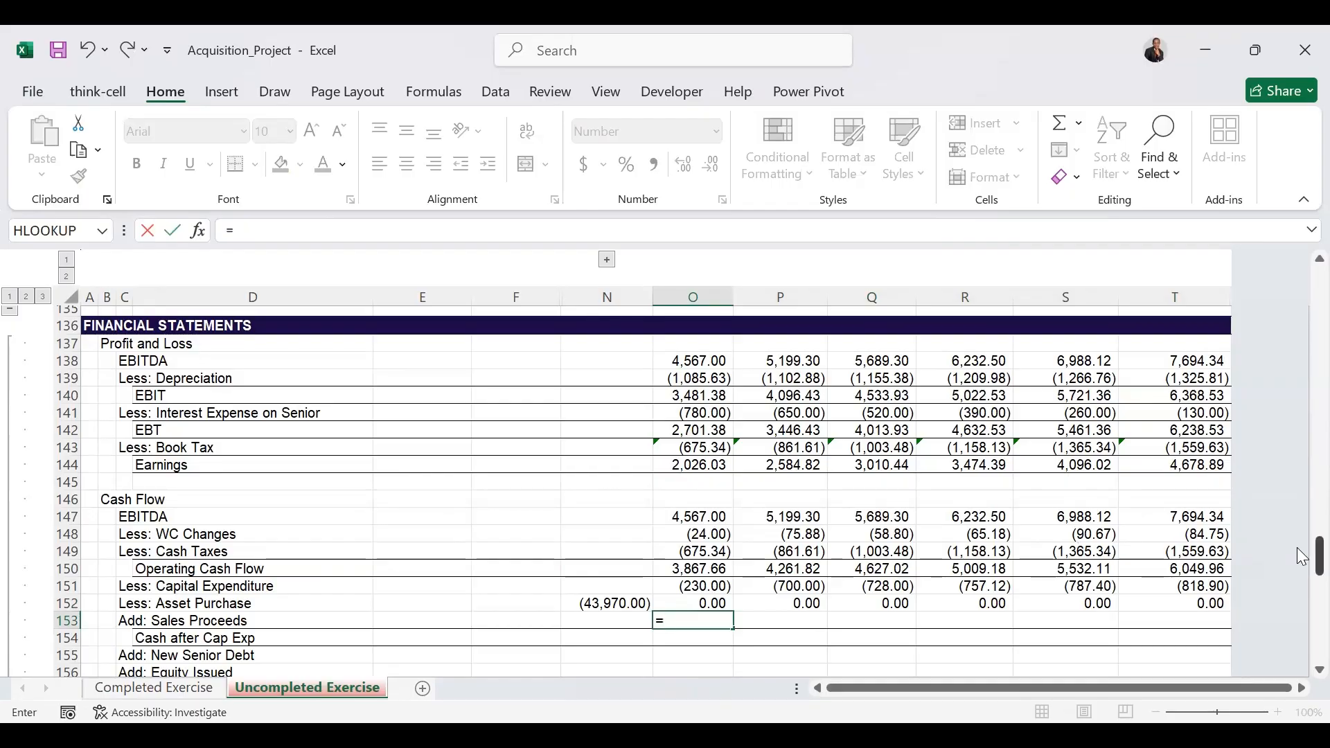
pyautogui.write('-')
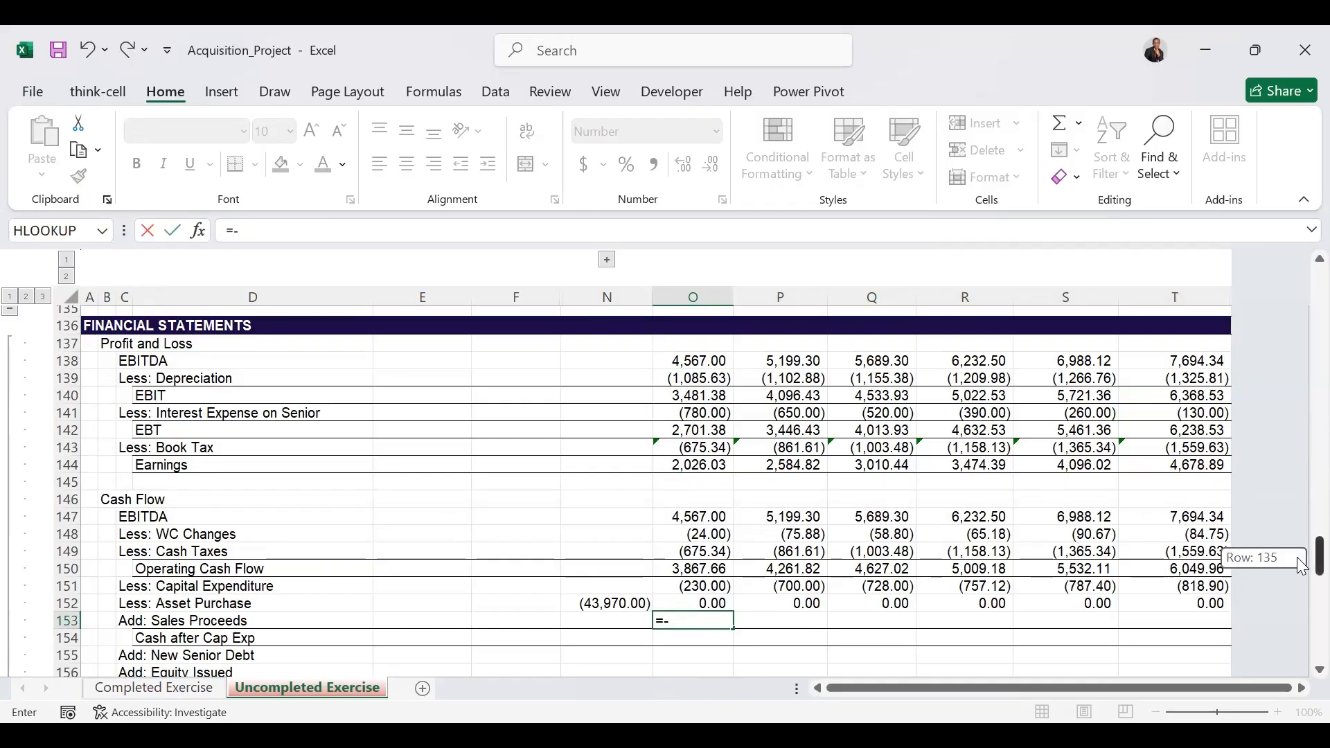
pyautogui.moveTo(1301, 565); pyautogui.dragTo(1301, 549)
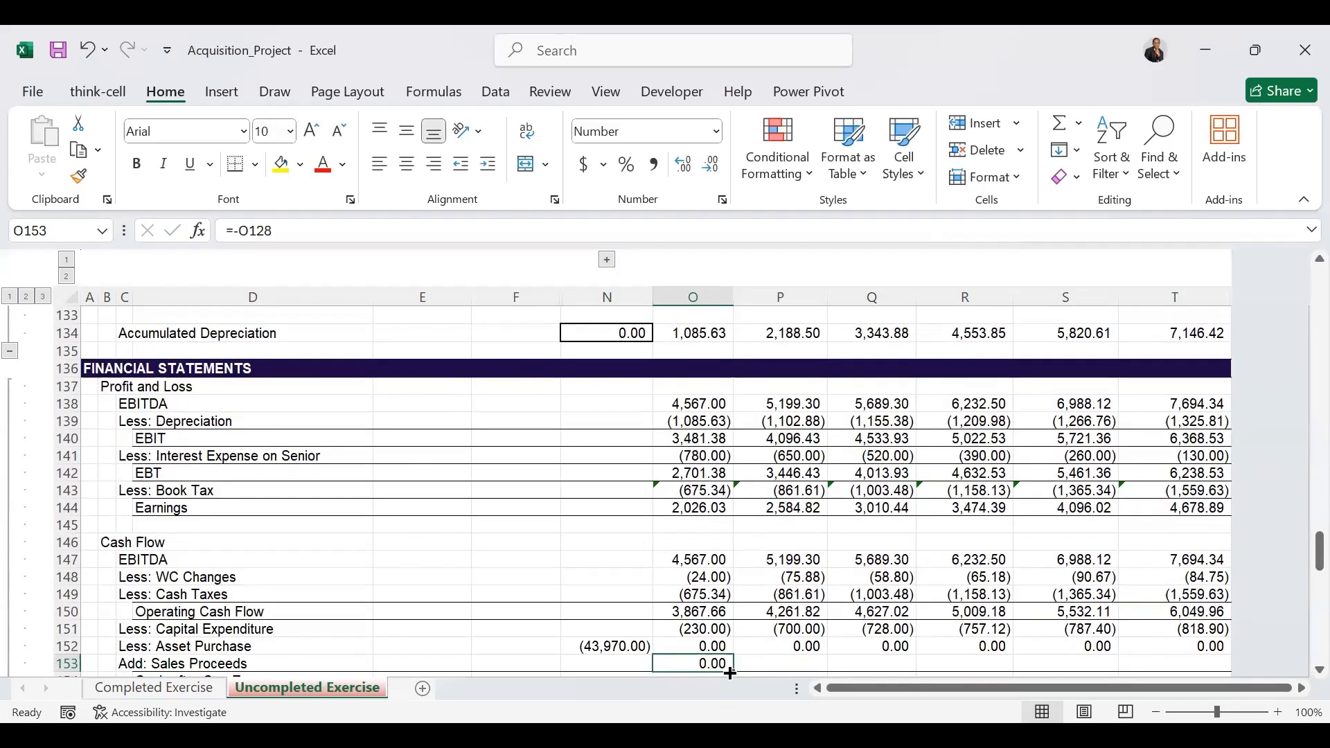
pyautogui.moveTo(732, 674); pyautogui.dragTo(734, 673)
# Calculate Cash after Cap Exp in N154 as the SUM of rows 150 to 153 and fill it across to T154.
pyautogui.click(699, 490)
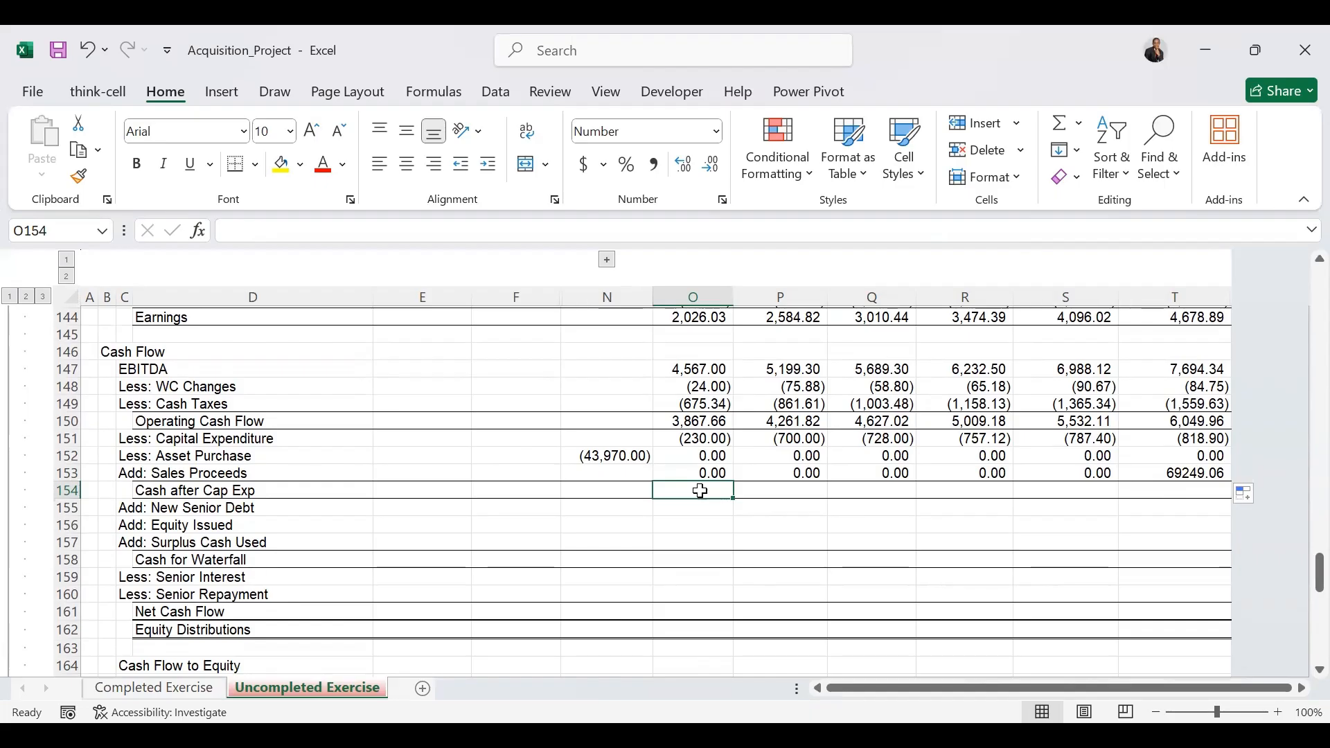
pyautogui.click(615, 493)
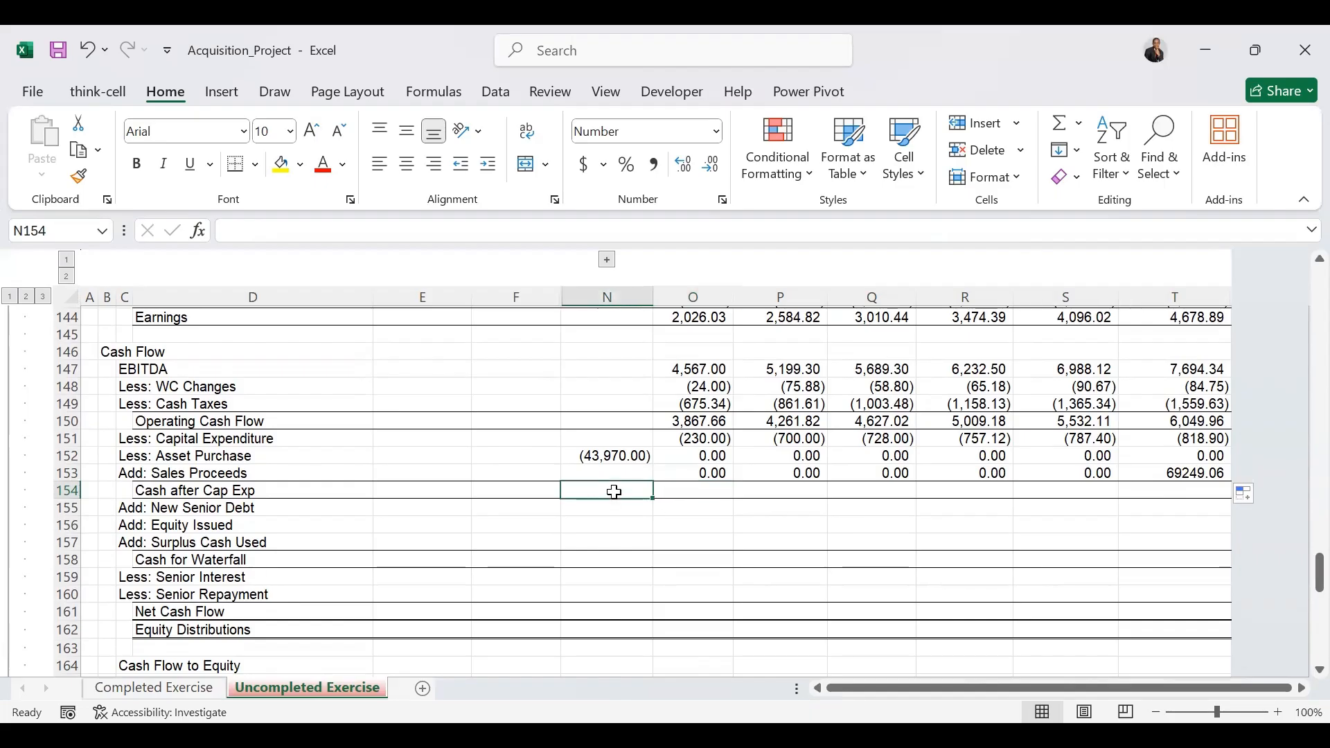
pyautogui.write('=')
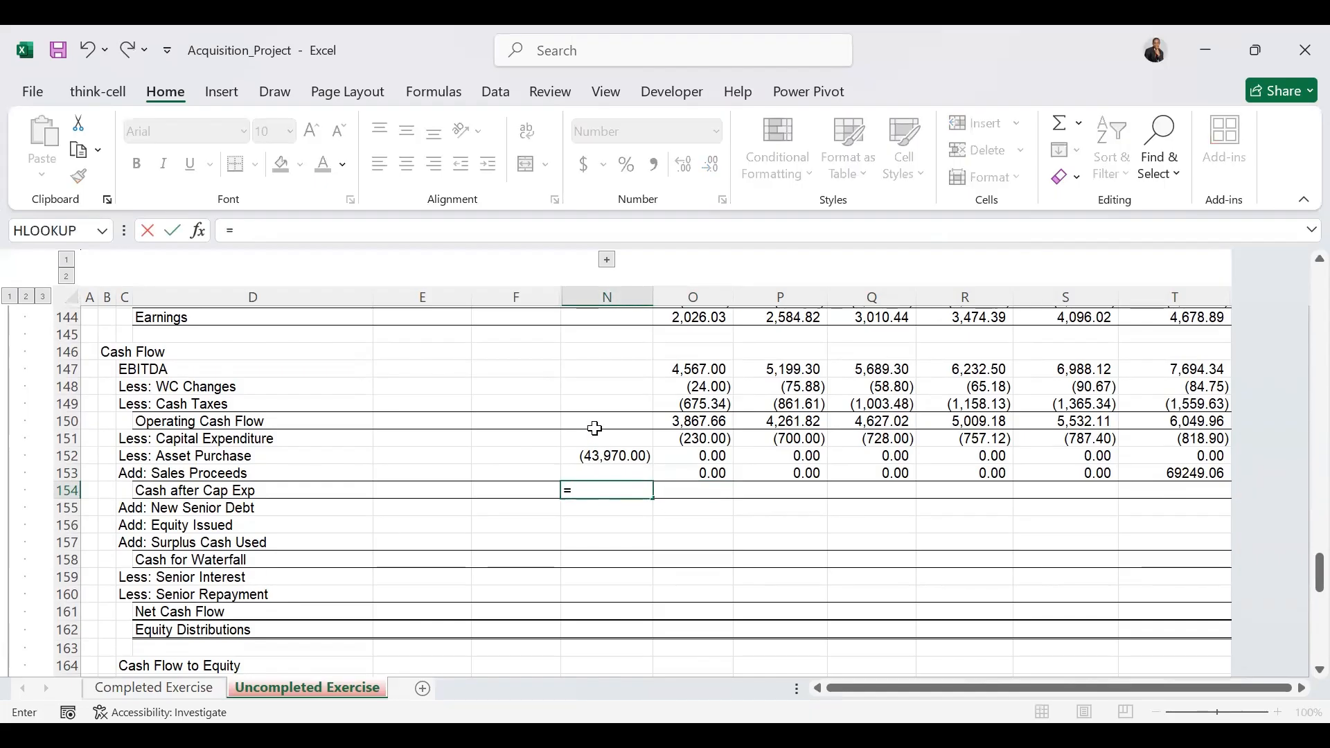
pyautogui.write('sum')
pyautogui.moveTo(595, 428); pyautogui.dragTo(1178, 513)
pyautogui.hotkey('ctrl', 'Return')
# Link Add: New Senior Debt in N155 to Debt Financing in the Sources of Funds with =N71.
pyautogui.click(671, 516)
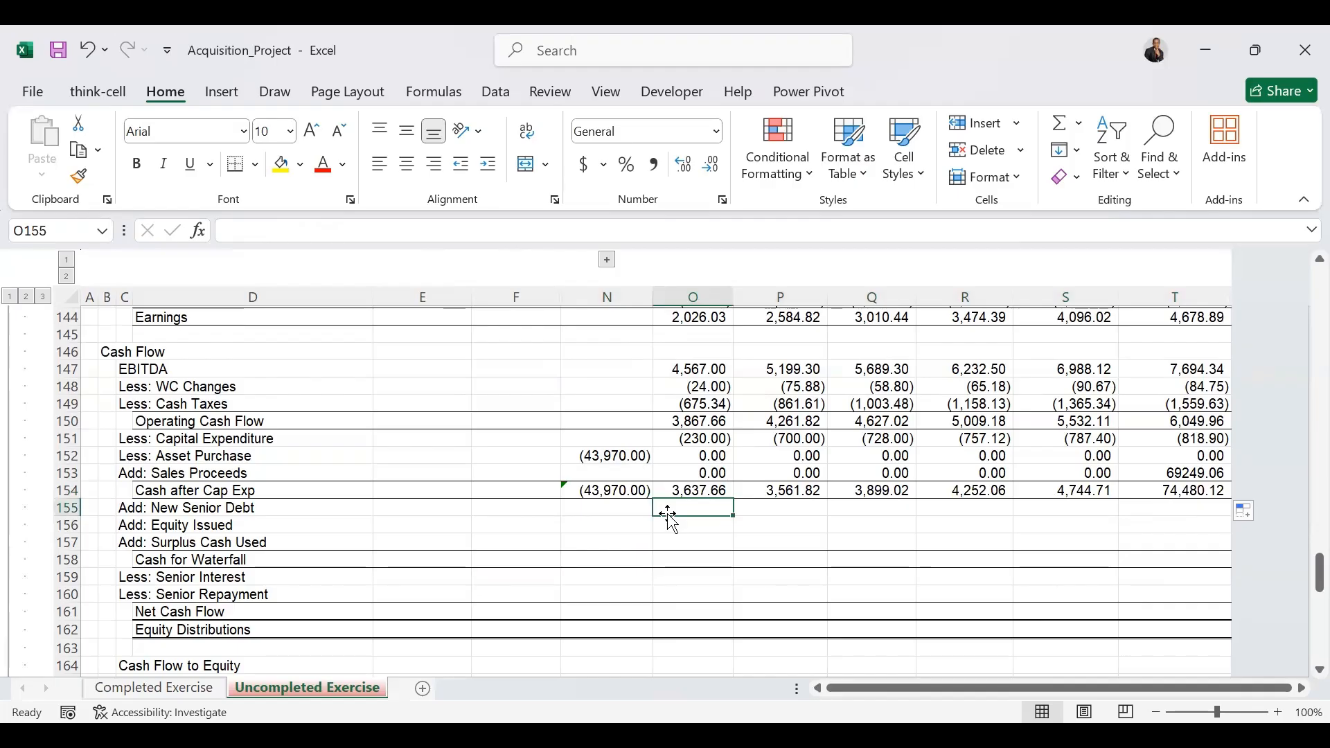
pyautogui.click(632, 513)
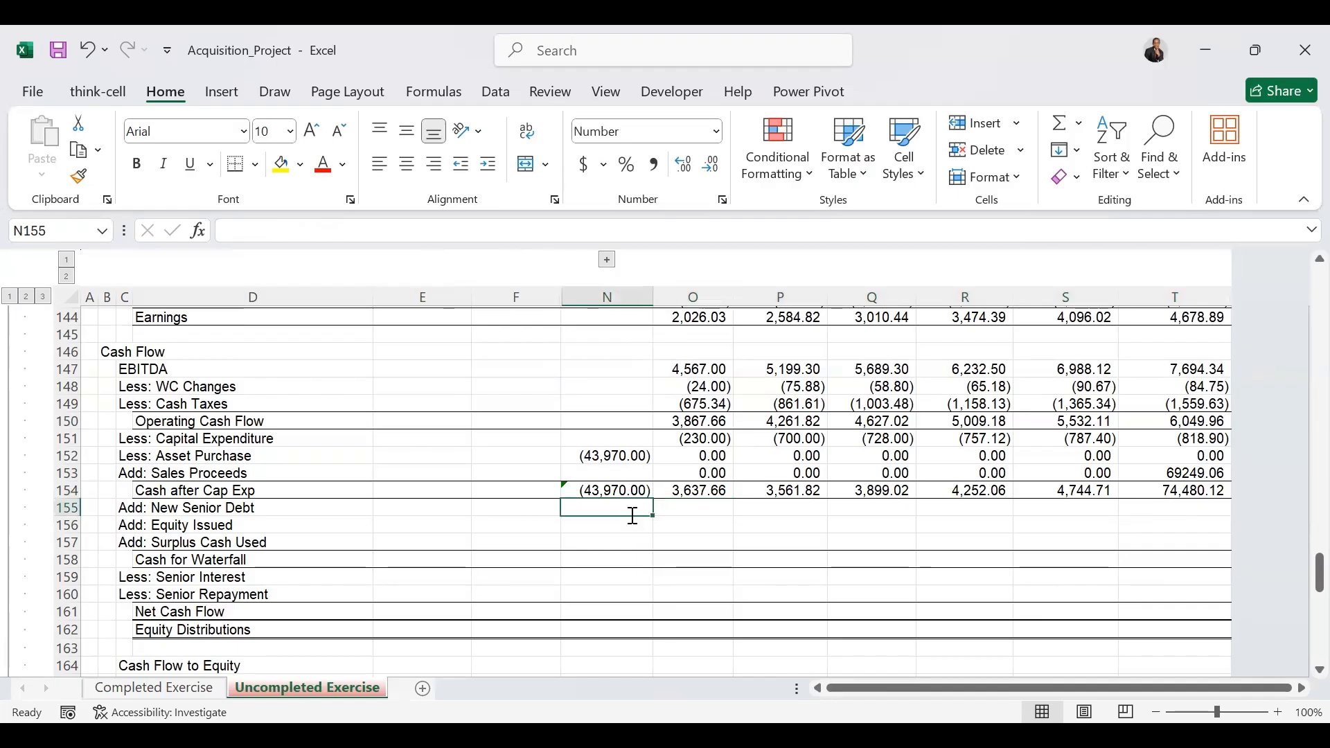
pyautogui.write('=')
pyautogui.moveTo(1310, 569); pyautogui.dragTo(1301, 433)
pyautogui.click(610, 383)
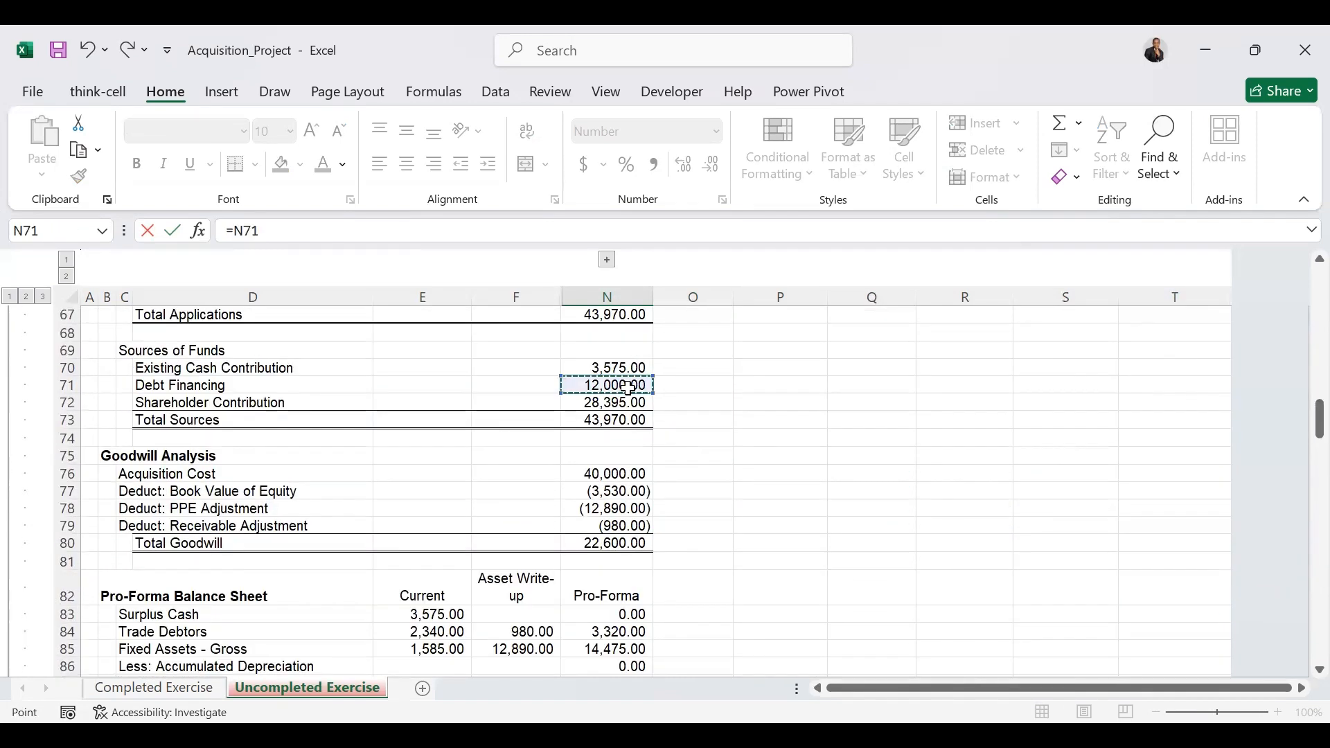
pyautogui.press('Return')
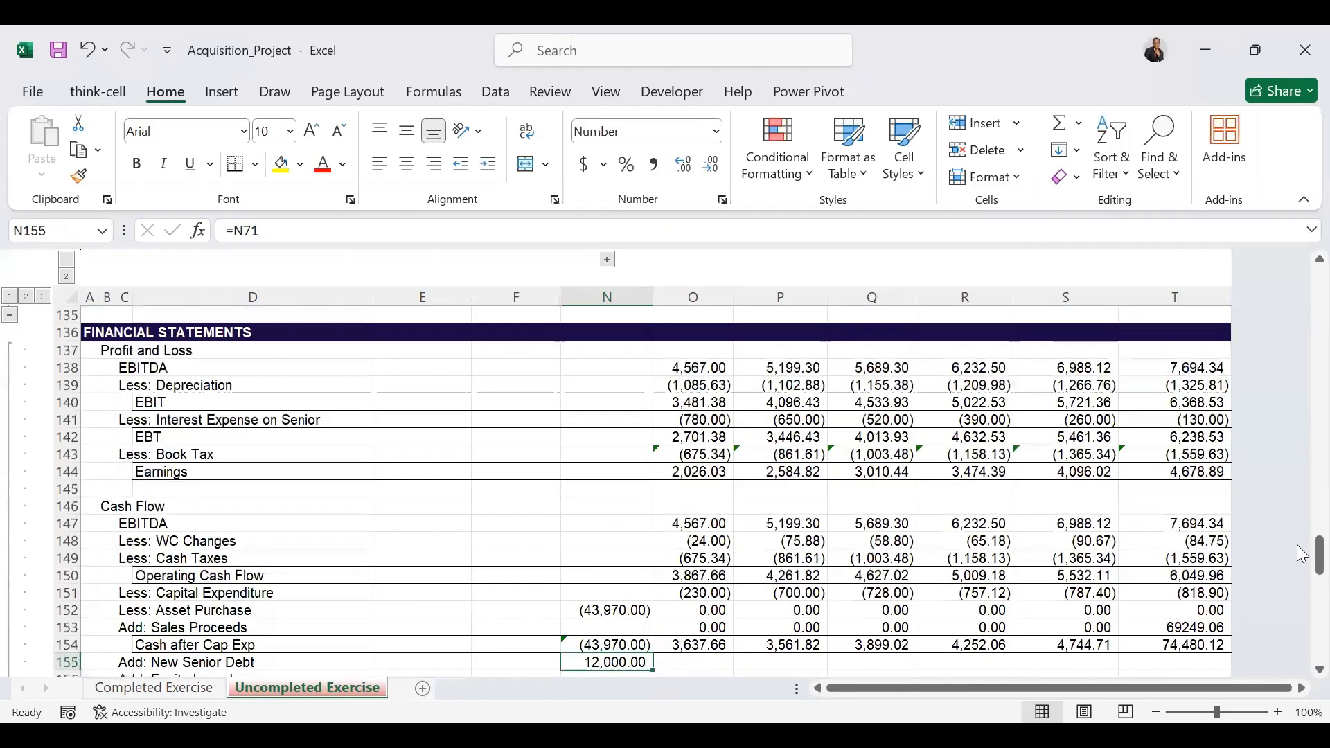
# Link Add: Equity Issued in N156 to Shareholder Contribution in the Sources of Funds with =N72.
pyautogui.write('=')
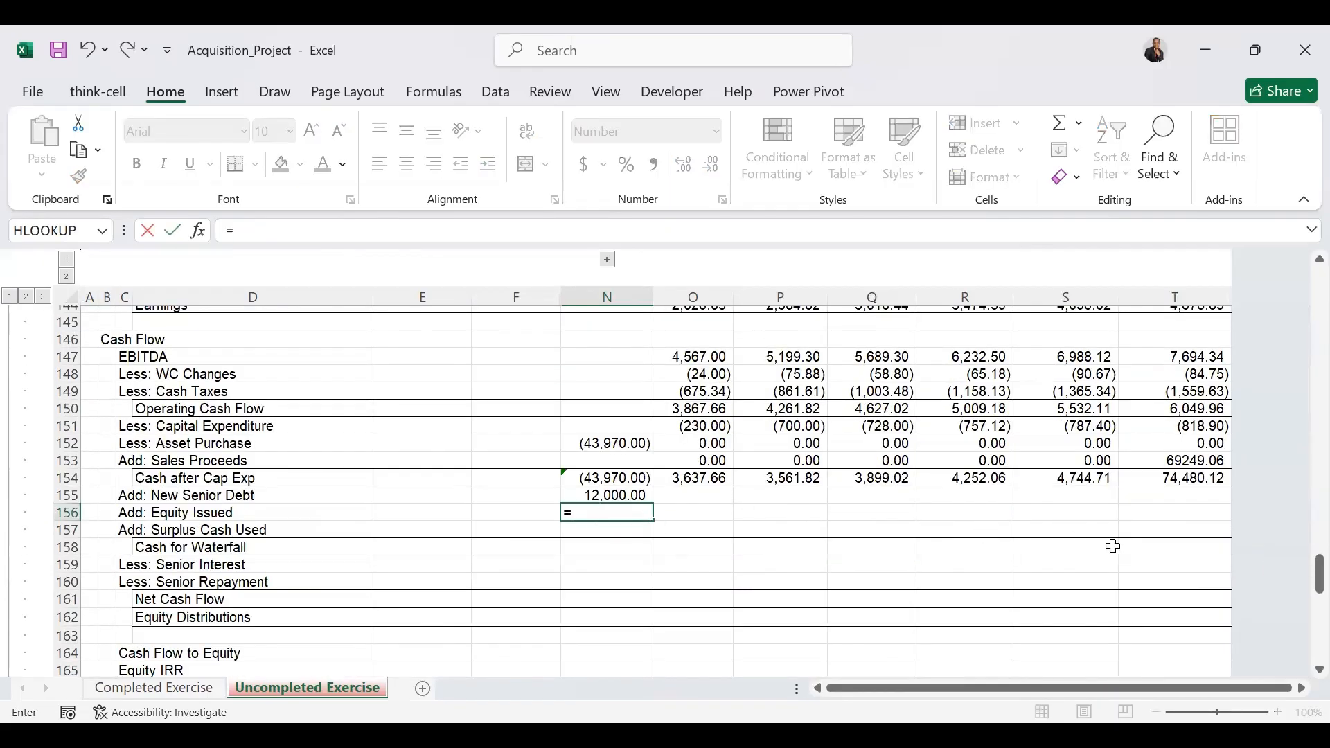
pyautogui.click(1297, 569)
pyautogui.moveTo(1297, 567); pyautogui.dragTo(1296, 437)
pyautogui.click(605, 350)
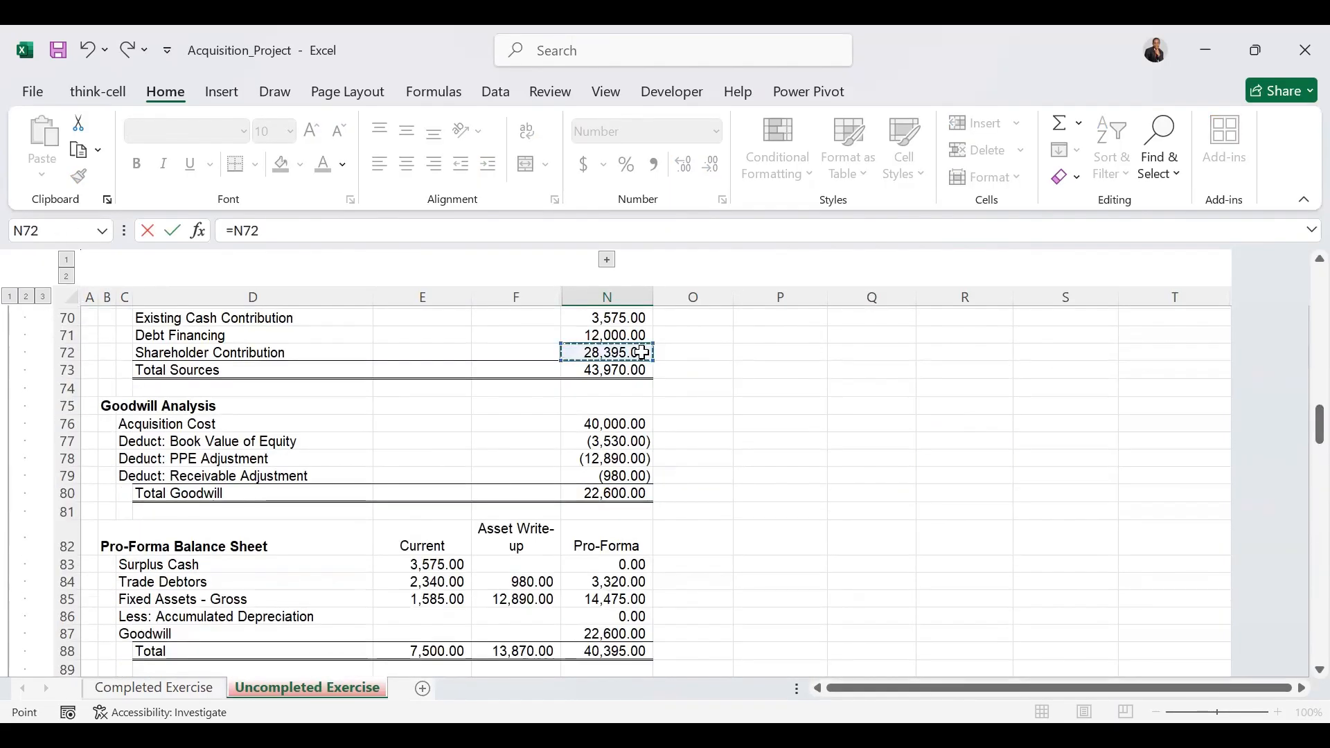
pyautogui.press('Return')
pyautogui.scroll(-1, 762, 585)
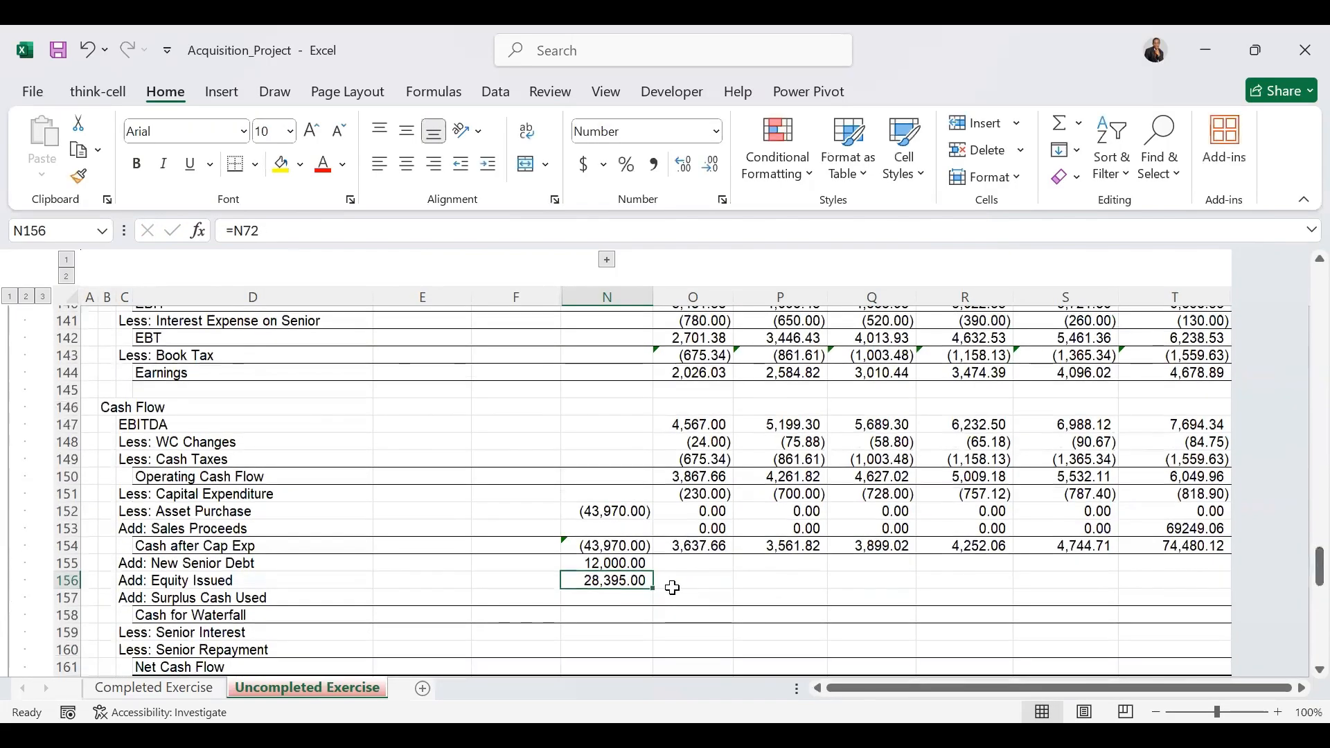
# Link Add: Surplus Cash Used in N157 to Available Cash in the initial balance sheet with =N43.
pyautogui.click(634, 597)
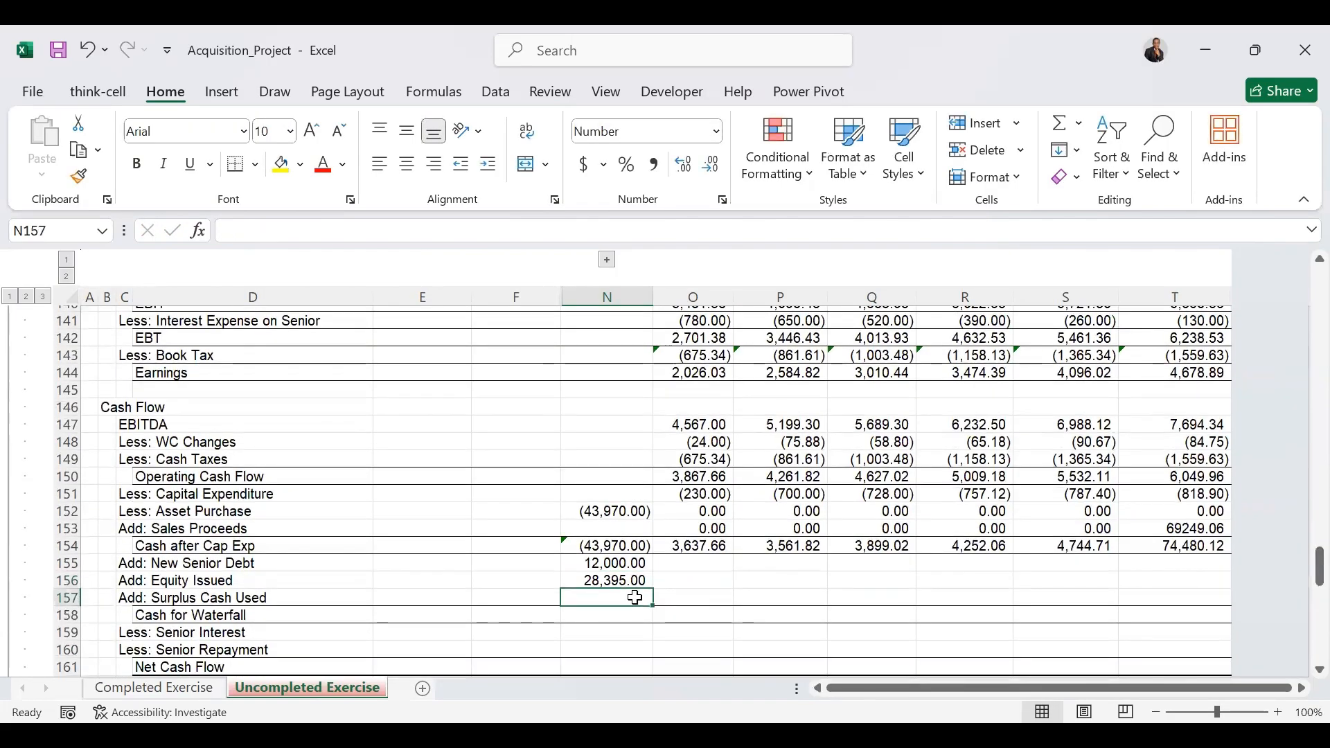
pyautogui.write('=')
pyautogui.scroll(20, 622, 352)
pyautogui.click(622, 352)
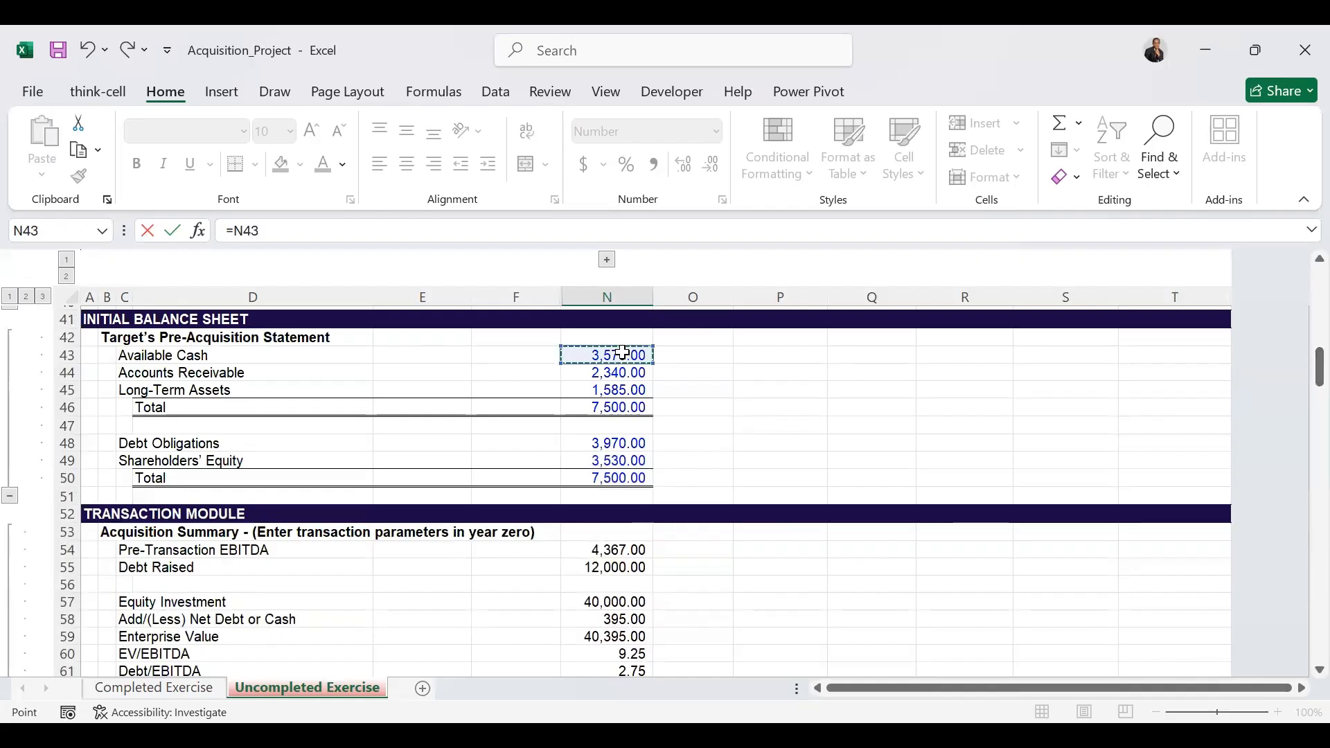
pyautogui.press('Return')
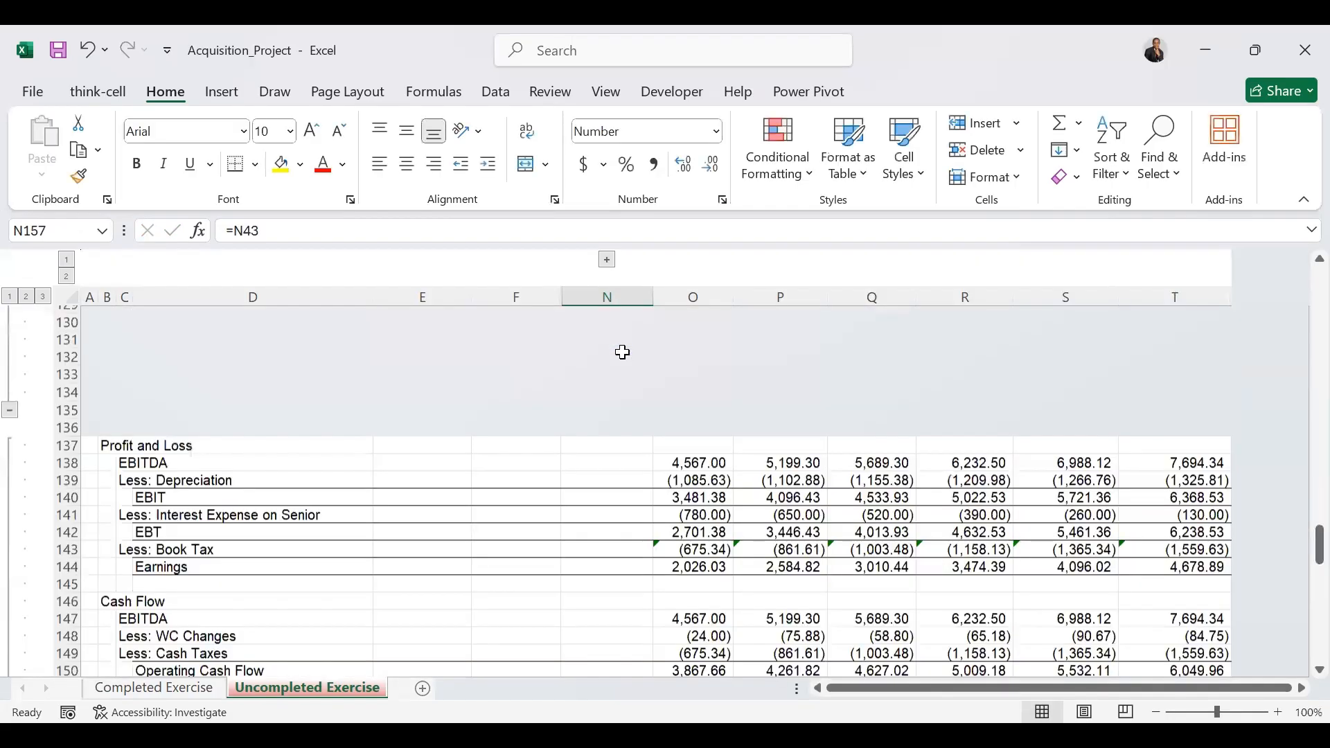
# Calculate Cash for Waterfall in N158 with =SUM(N154:N157) and fill it across to T158.
pyautogui.hotkey('alt', '=')
pyautogui.hotkey('alt', '=')
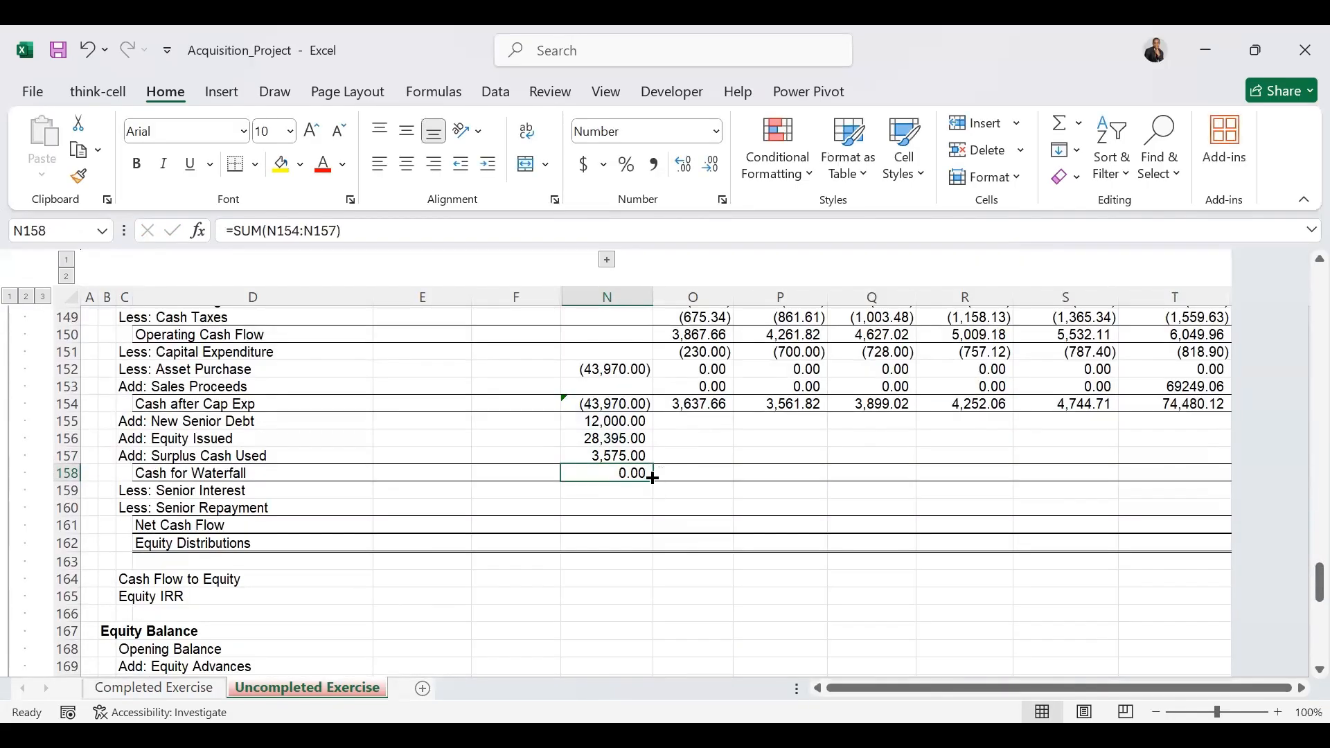
pyautogui.moveTo(651, 480); pyautogui.dragTo(1197, 439)
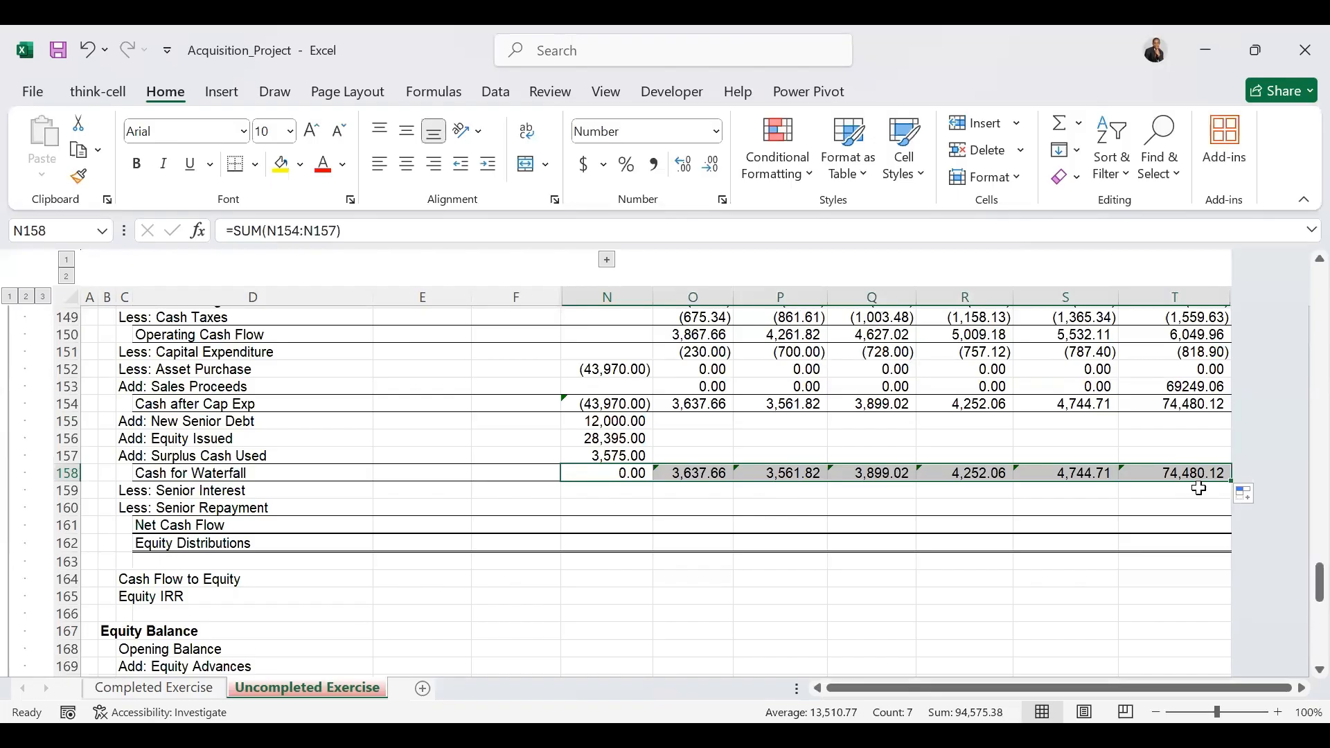
# Link Less: Senior Interest in O159 to Less: Interest Expense on Senior with =O141, filled across to T159.
pyautogui.click(680, 492)
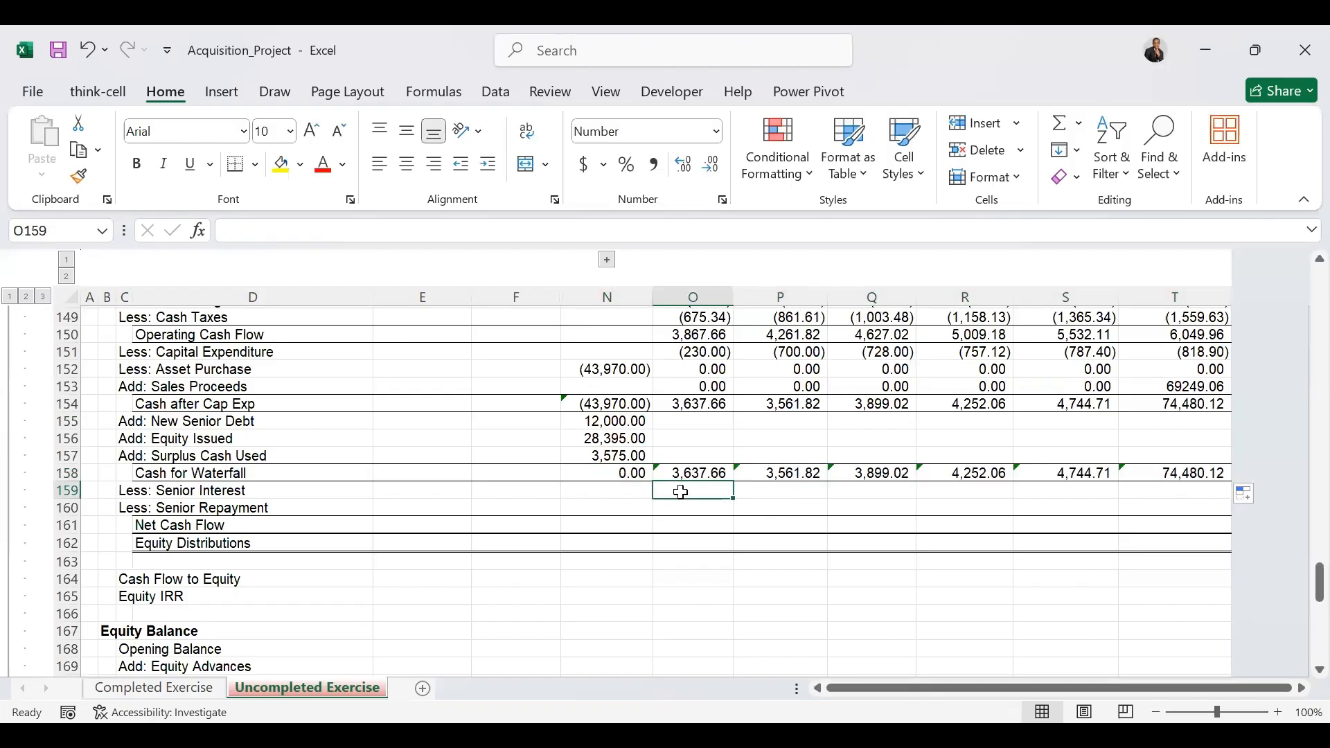
pyautogui.write('=')
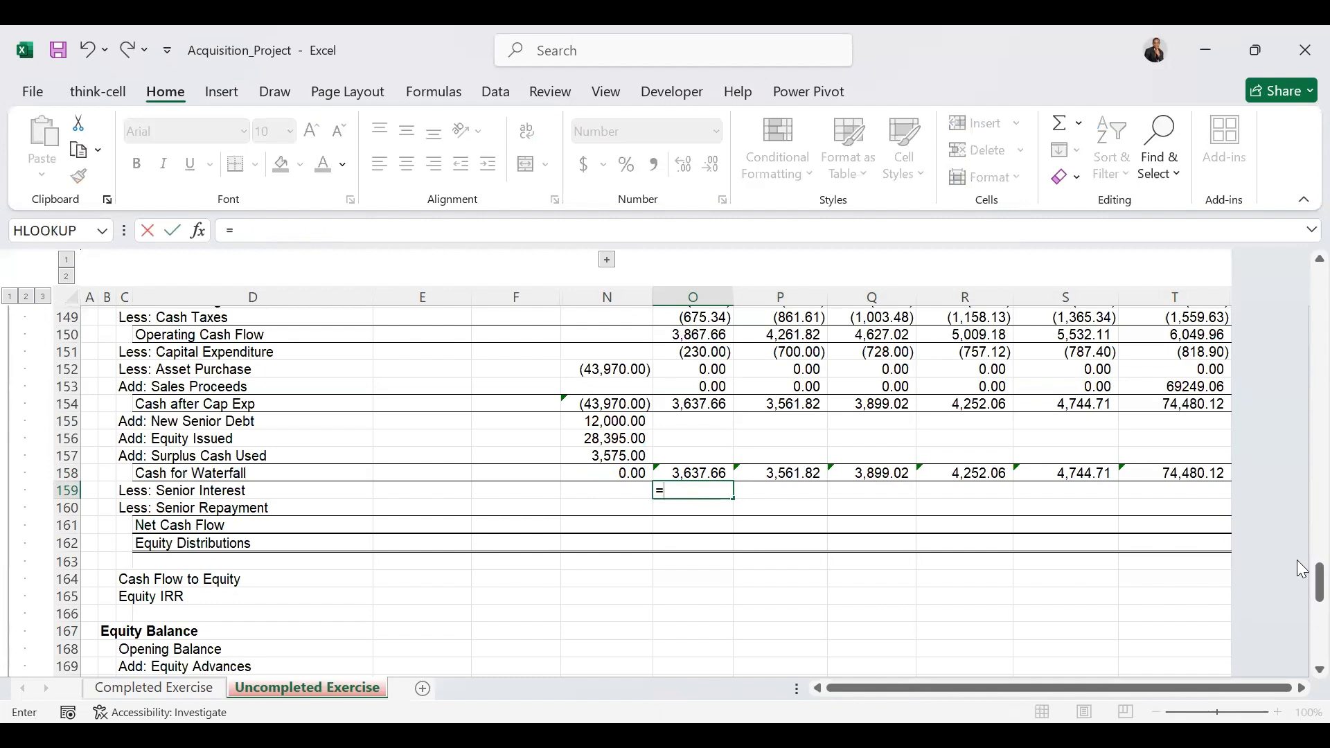
pyautogui.moveTo(1300, 581); pyautogui.dragTo(1299, 559)
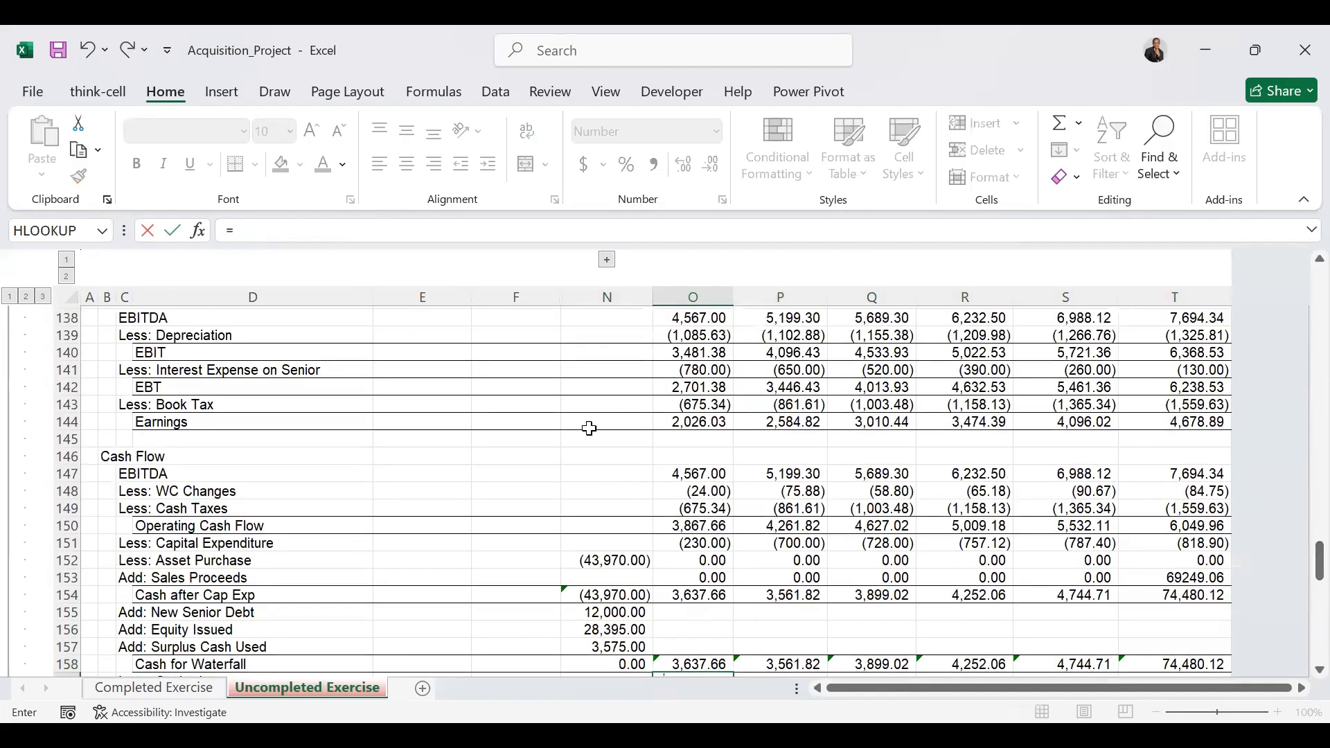
pyautogui.click(721, 371)
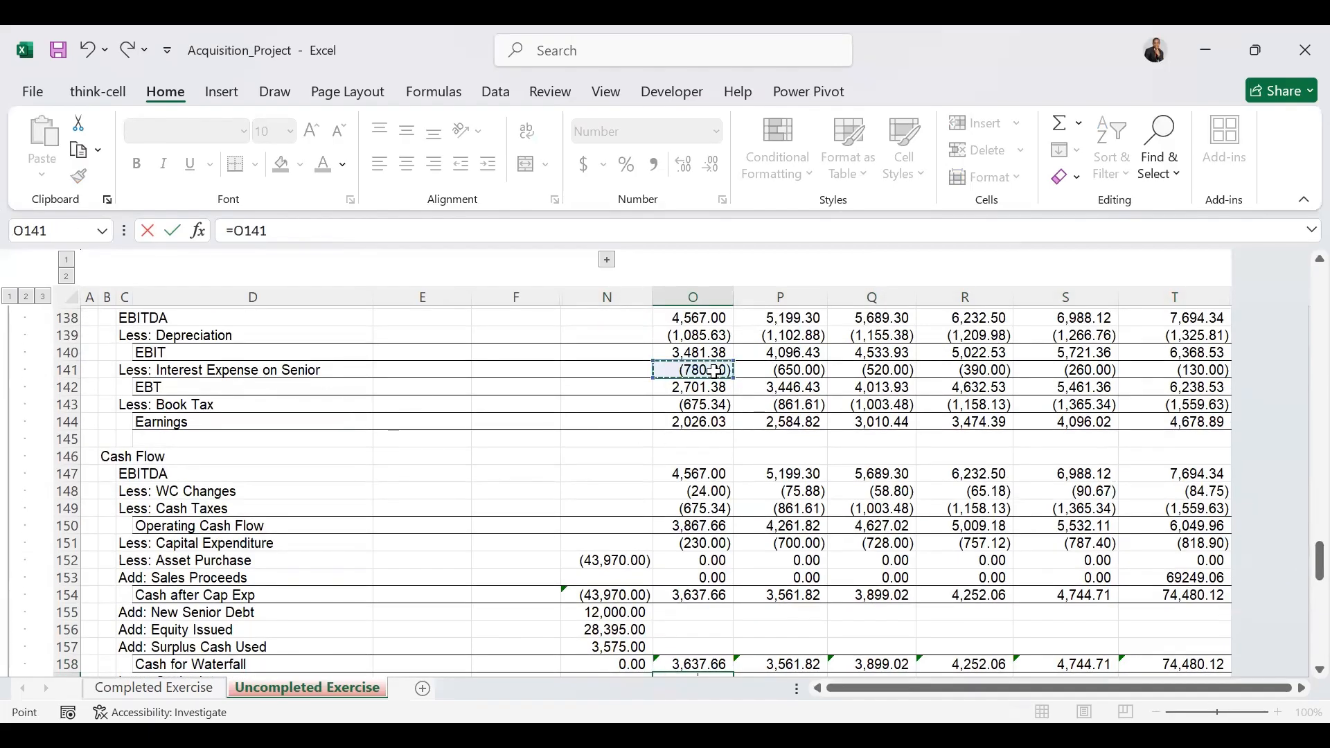
pyautogui.hotkey('ctrl', 'Return')
pyautogui.moveTo(733, 669); pyautogui.dragTo(1177, 664)
# Link Less: Senior Repayment in O160 to the debt repayment with =O101 and fill it across to T160.
pyautogui.moveTo(1300, 560); pyautogui.dragTo(1300, 577)
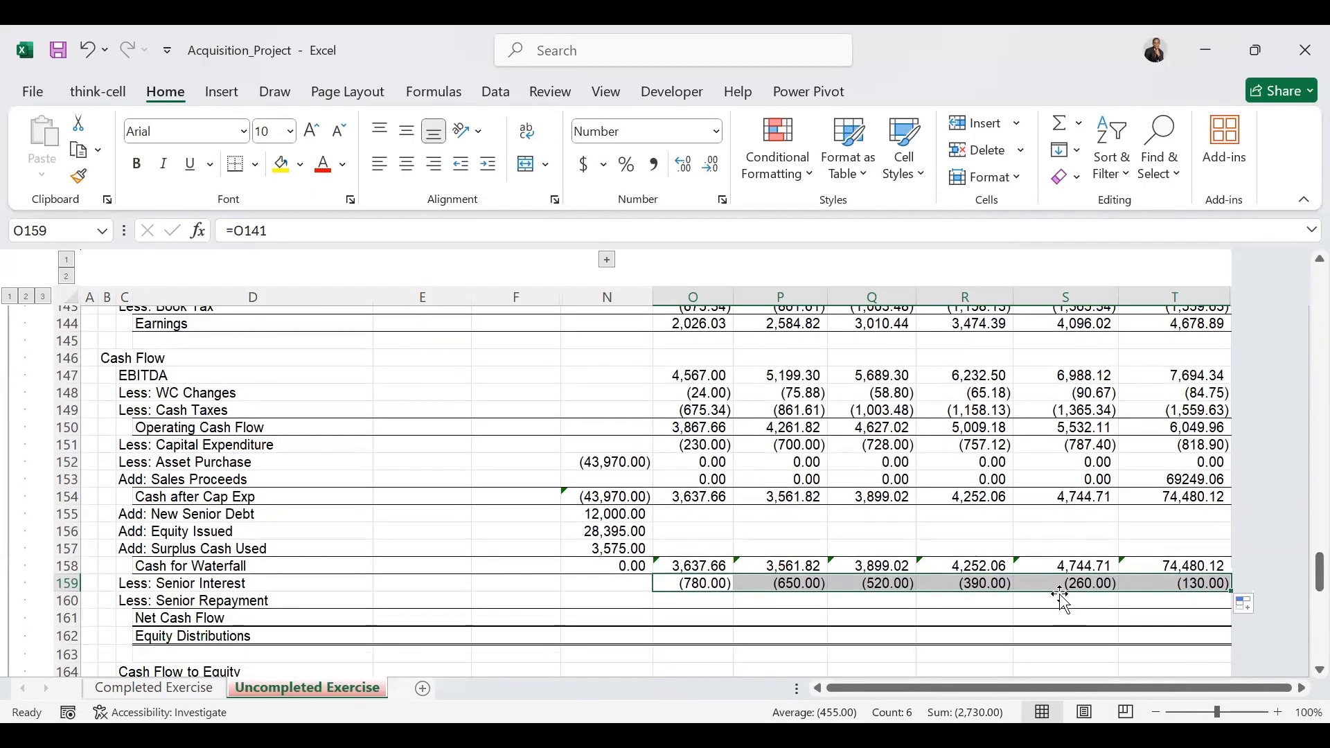
pyautogui.click(679, 604)
pyautogui.write('=')
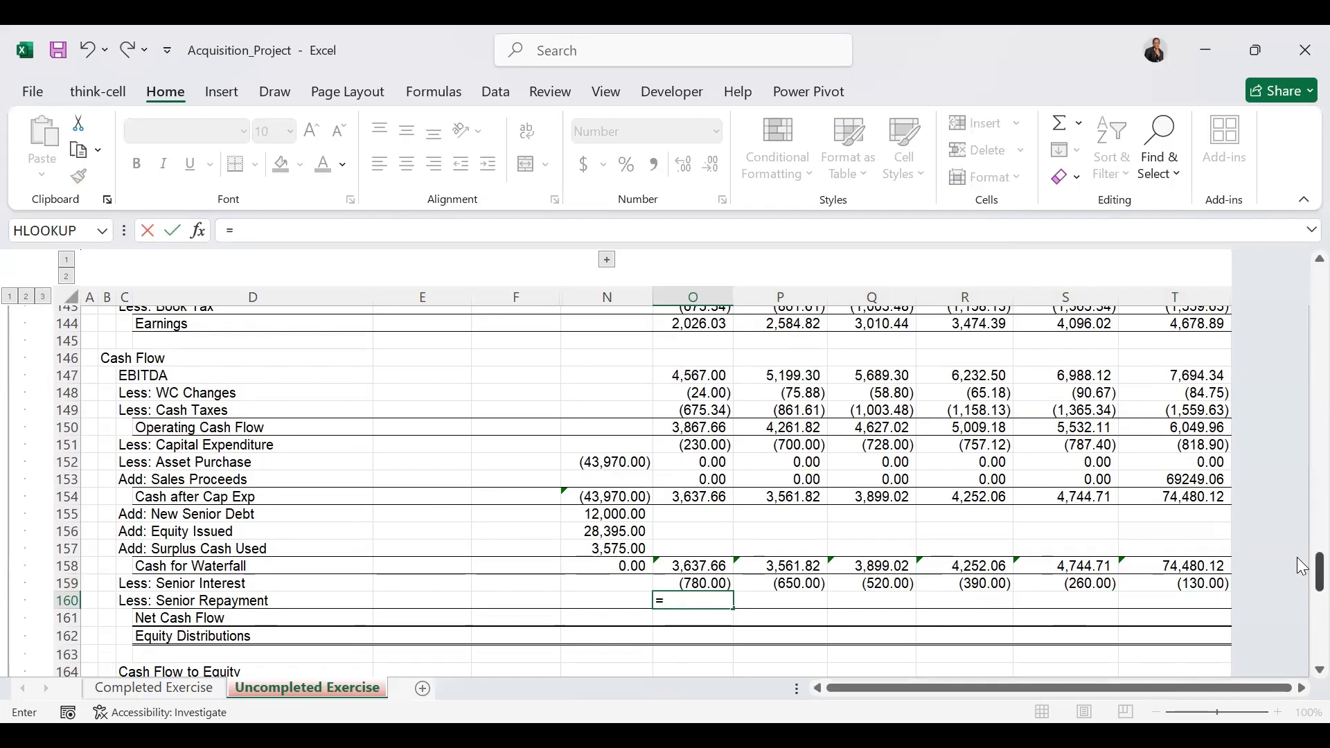
pyautogui.moveTo(1297, 557); pyautogui.dragTo(1296, 471)
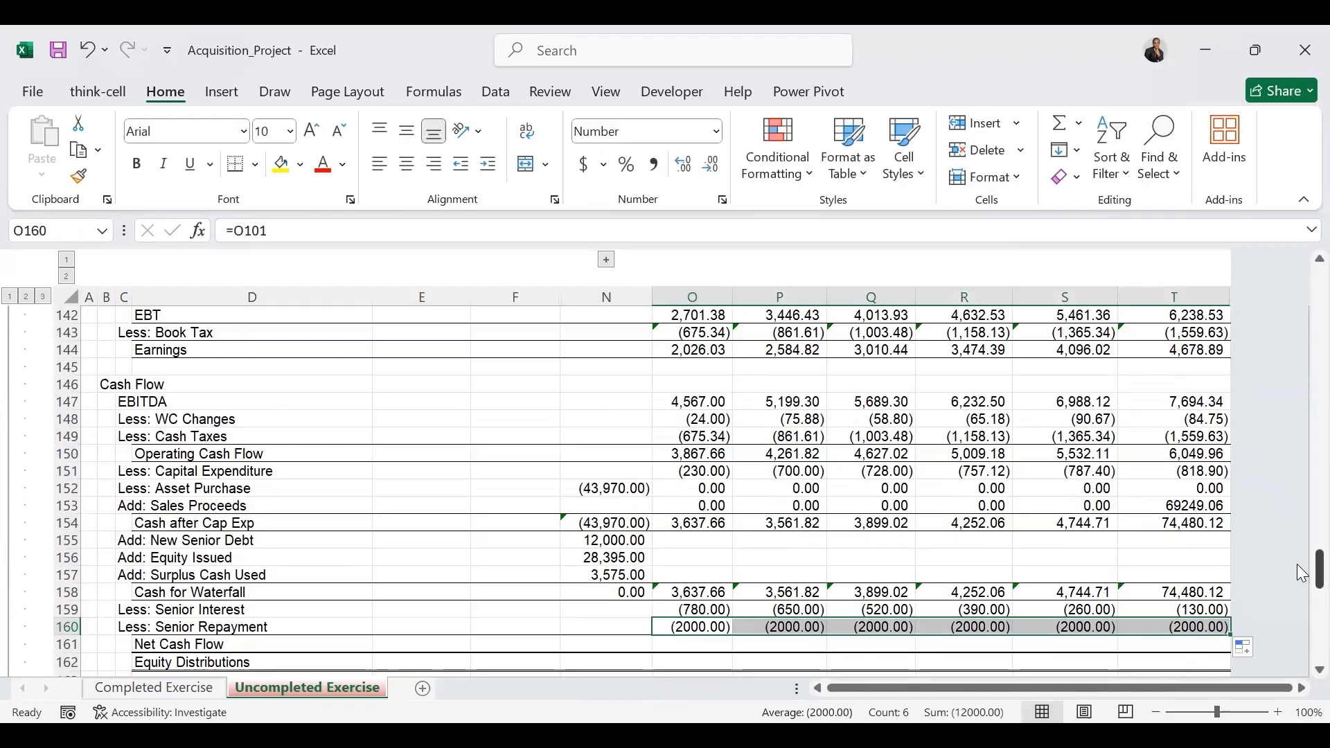
# Calculate Net Cash Flow in O161 from rows 158 to 160, link Equity Distributions with =O161, and fill both rows across to column T.
pyautogui.moveTo(1296, 565); pyautogui.dragTo(1302, 594)
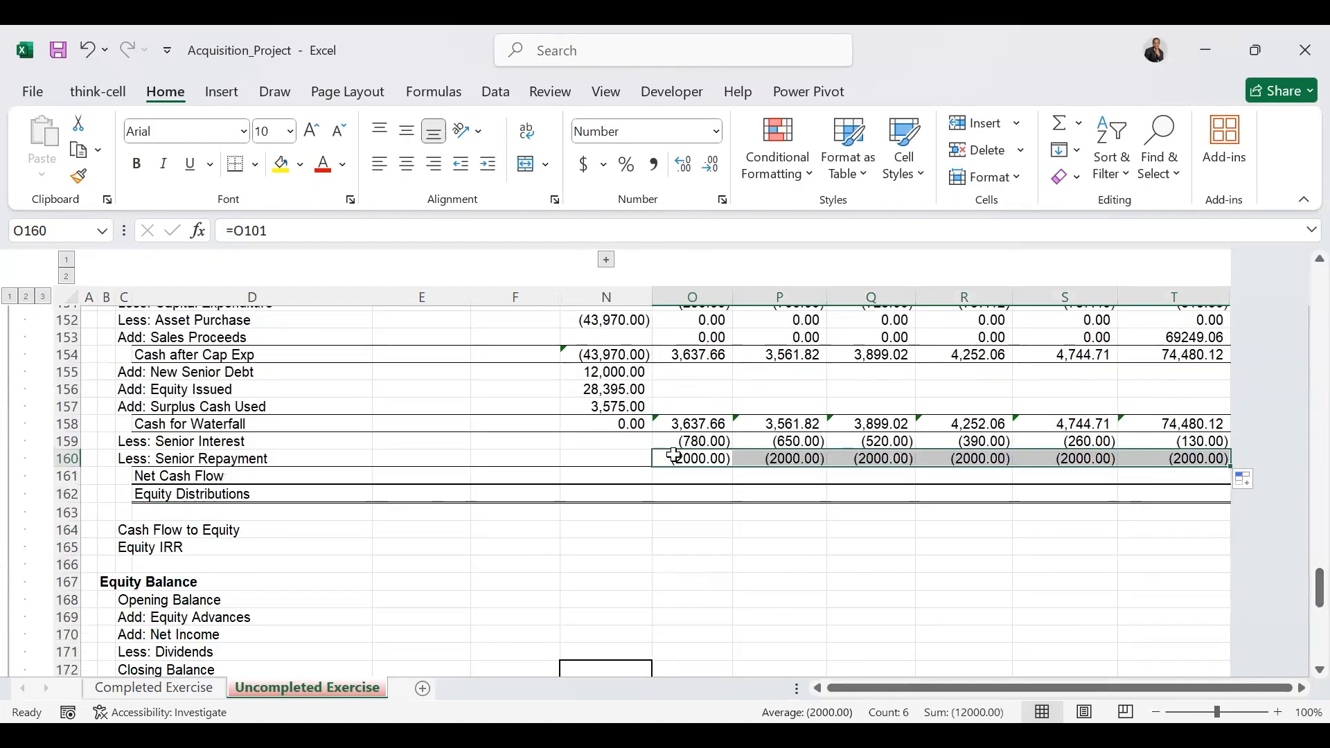
pyautogui.click(681, 478)
pyautogui.write('=')
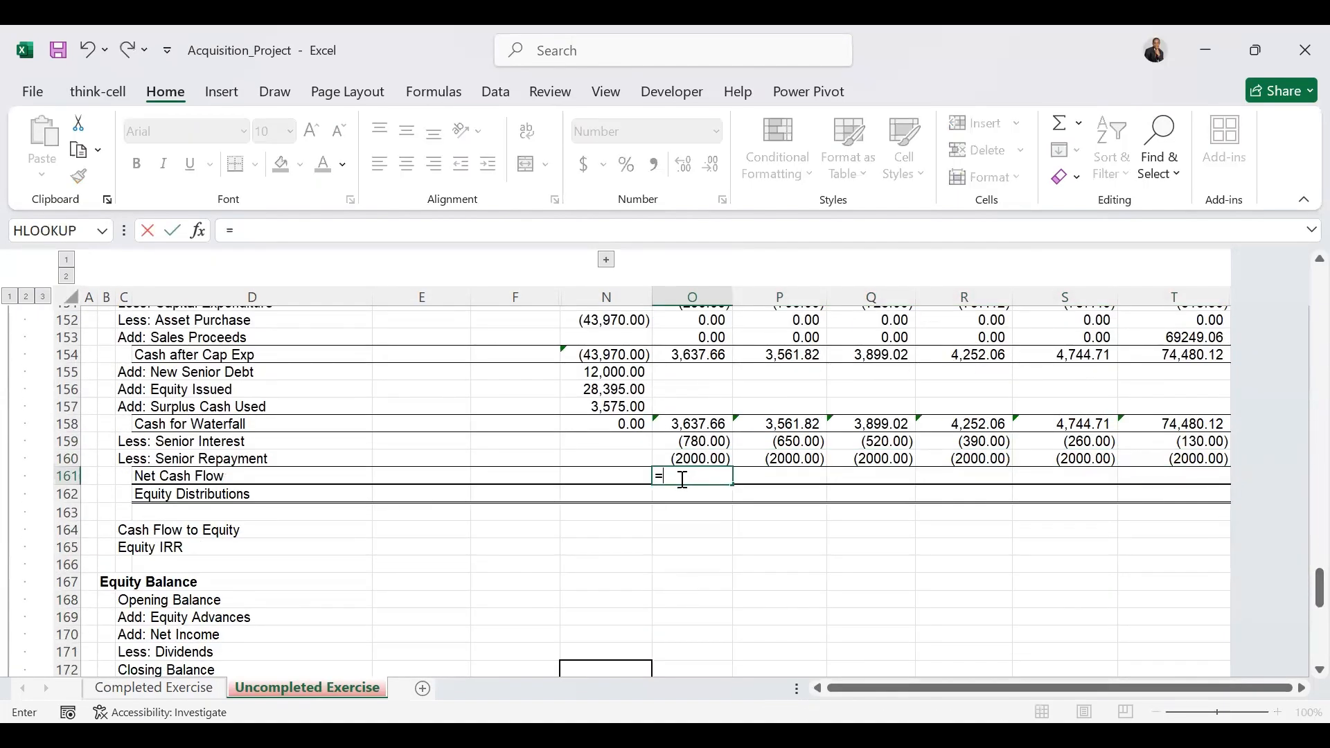
pyautogui.moveTo(732, 484); pyautogui.dragTo(1202, 481)
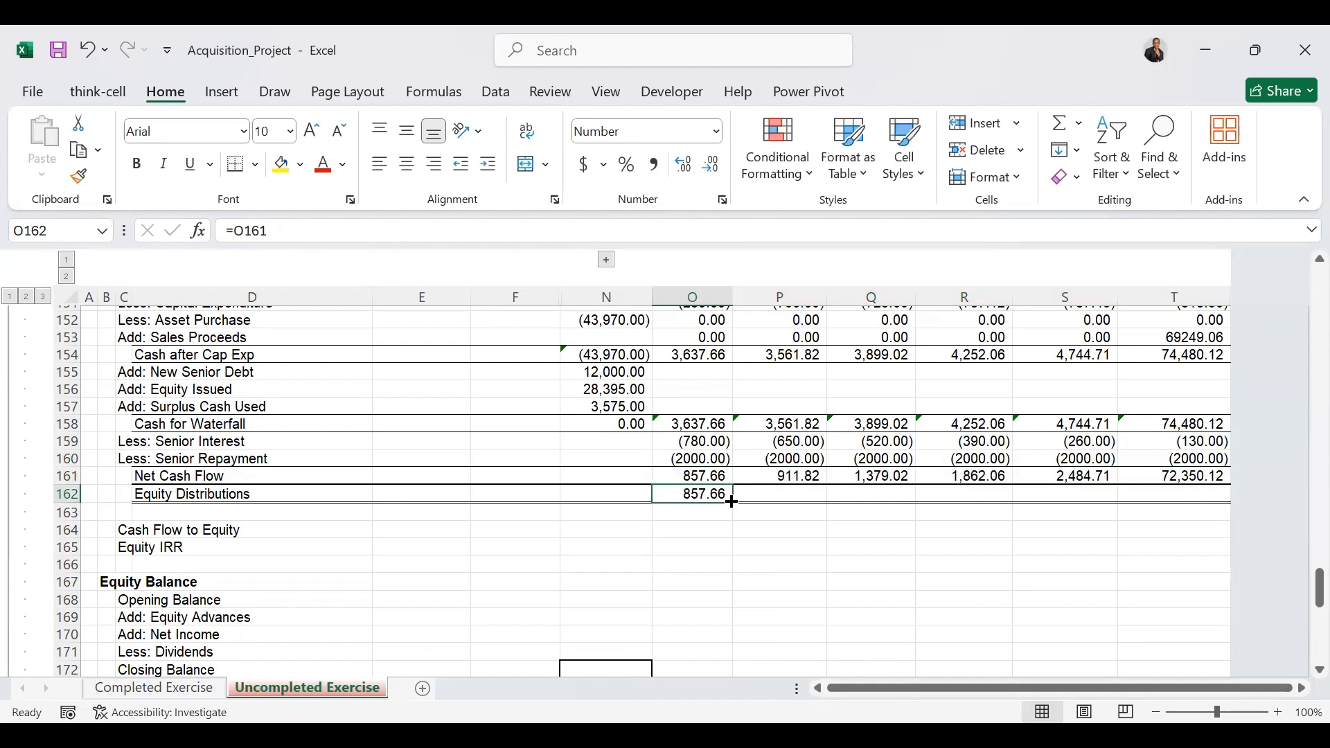
pyautogui.moveTo(732, 500); pyautogui.dragTo(1191, 478)
# Set year 0 Cash Flow to Equity in N164 to the negative of Add: Equity Issued with =-N156.
pyautogui.scroll(-1, 1302, 587)
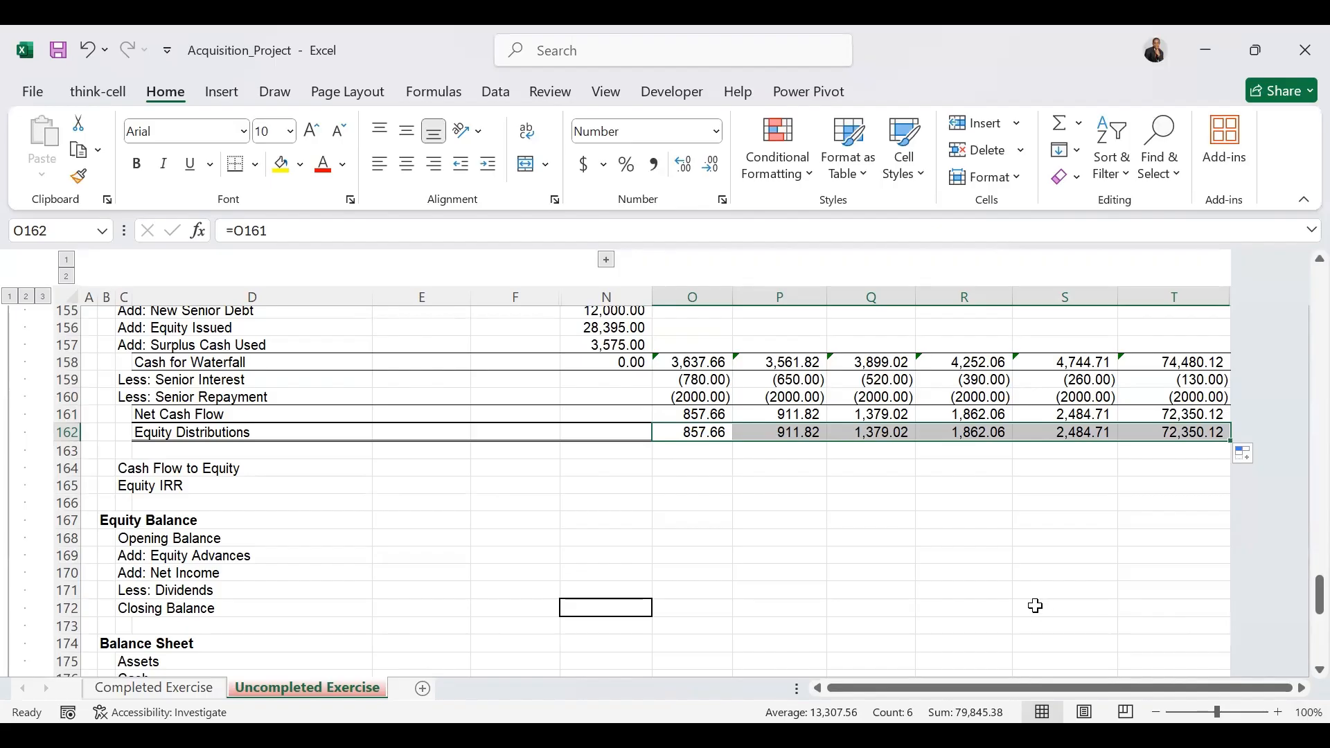
pyautogui.click(598, 471)
pyautogui.write('=')
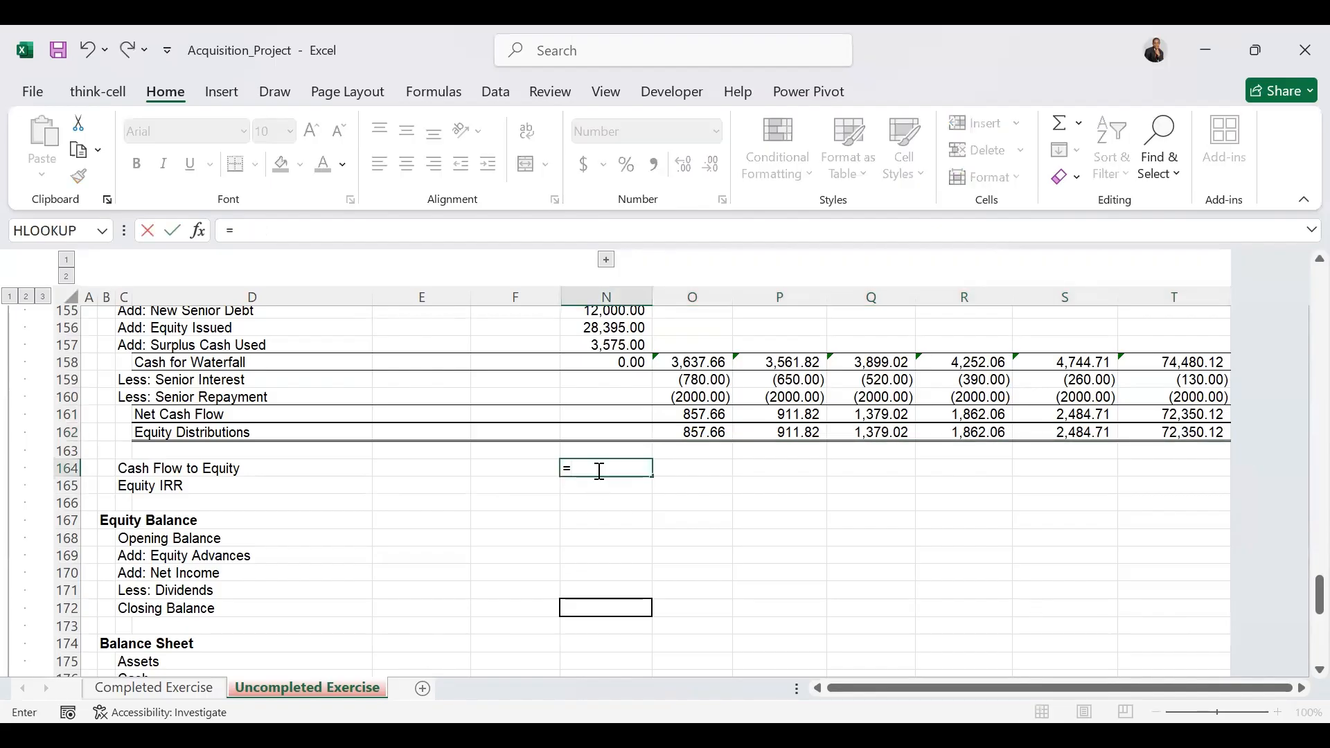
pyautogui.write('-')
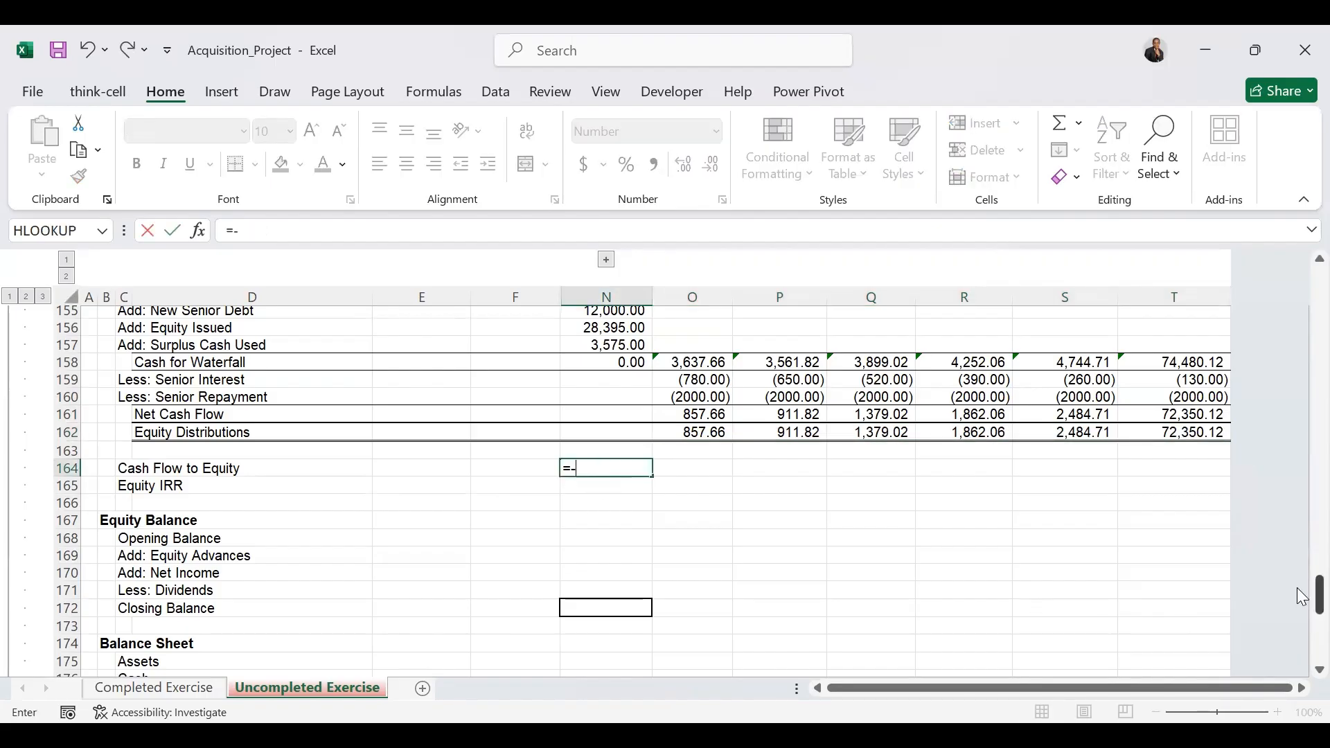
pyautogui.scroll(4, 1301, 597)
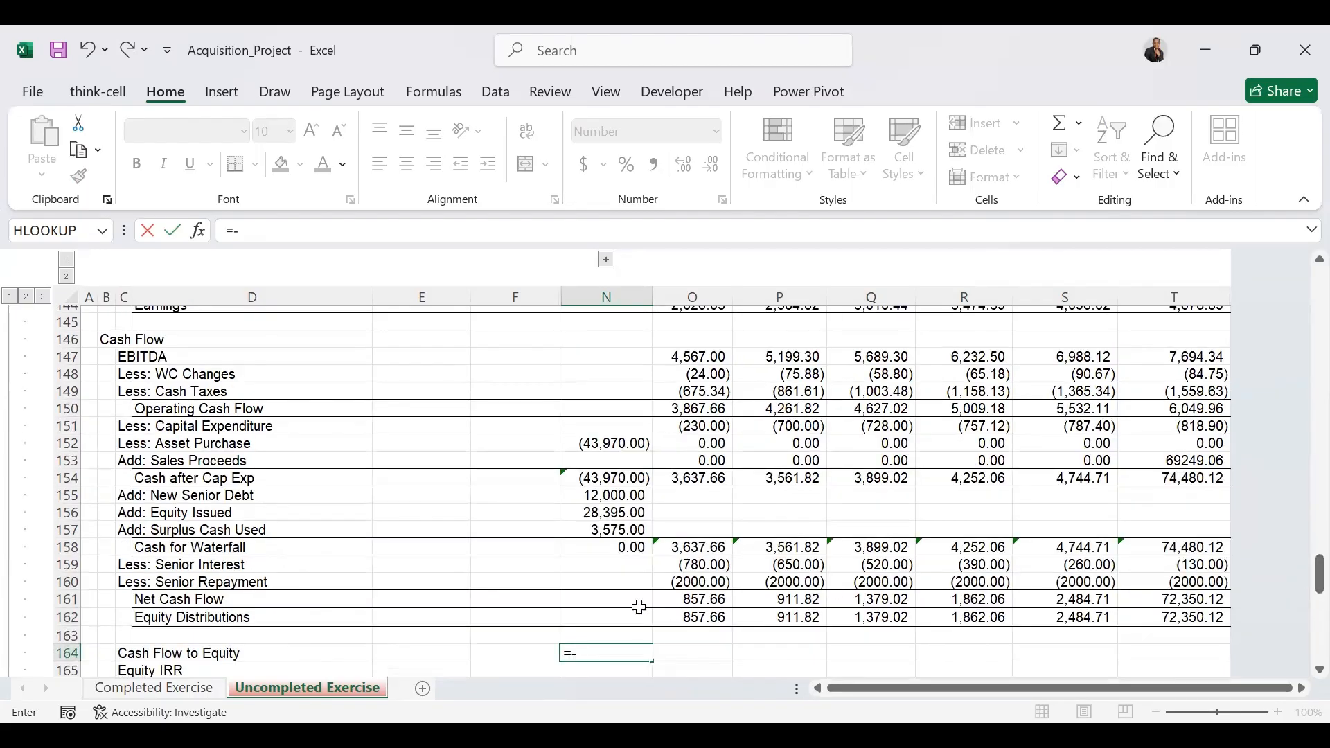
pyautogui.click(612, 516)
pyautogui.hotkey('ctrl', 'Return')
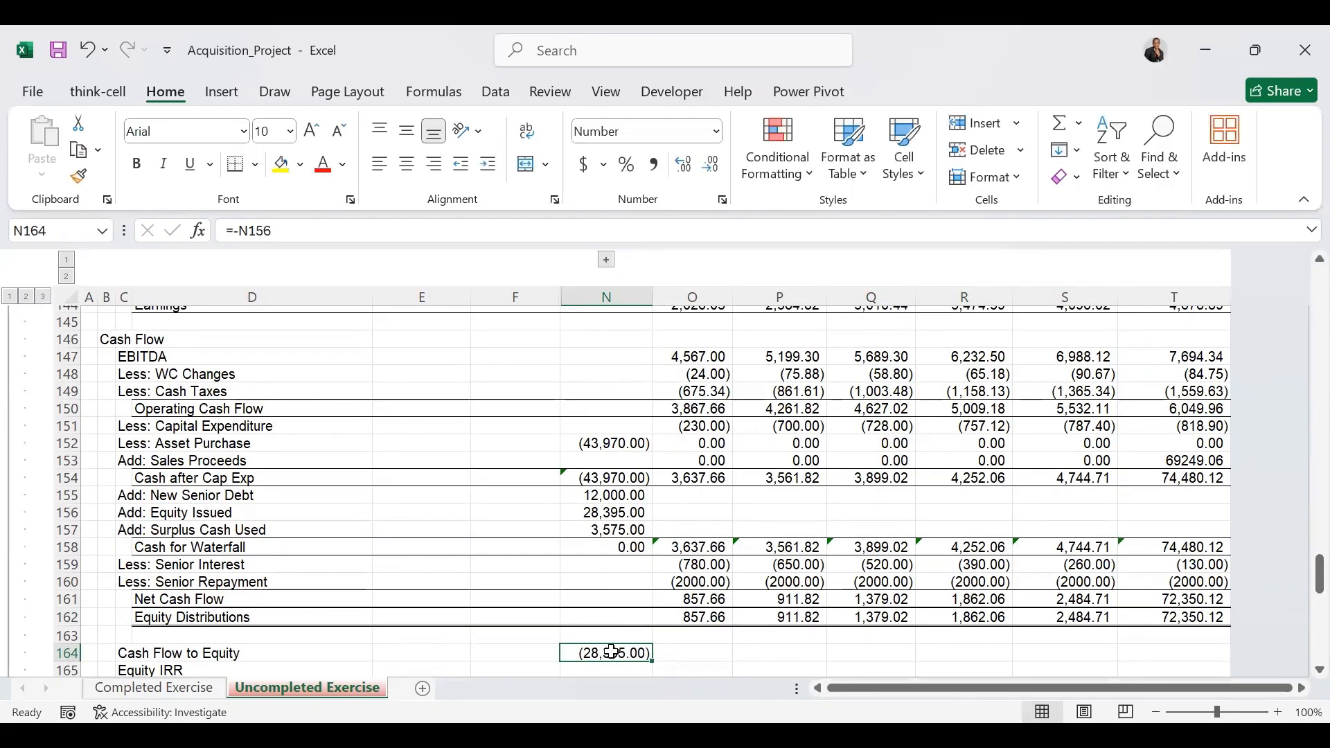
# Link Cash Flow to Equity in O164 to Equity Distributions with =O162 and fill it across to T164.
pyautogui.click(672, 652)
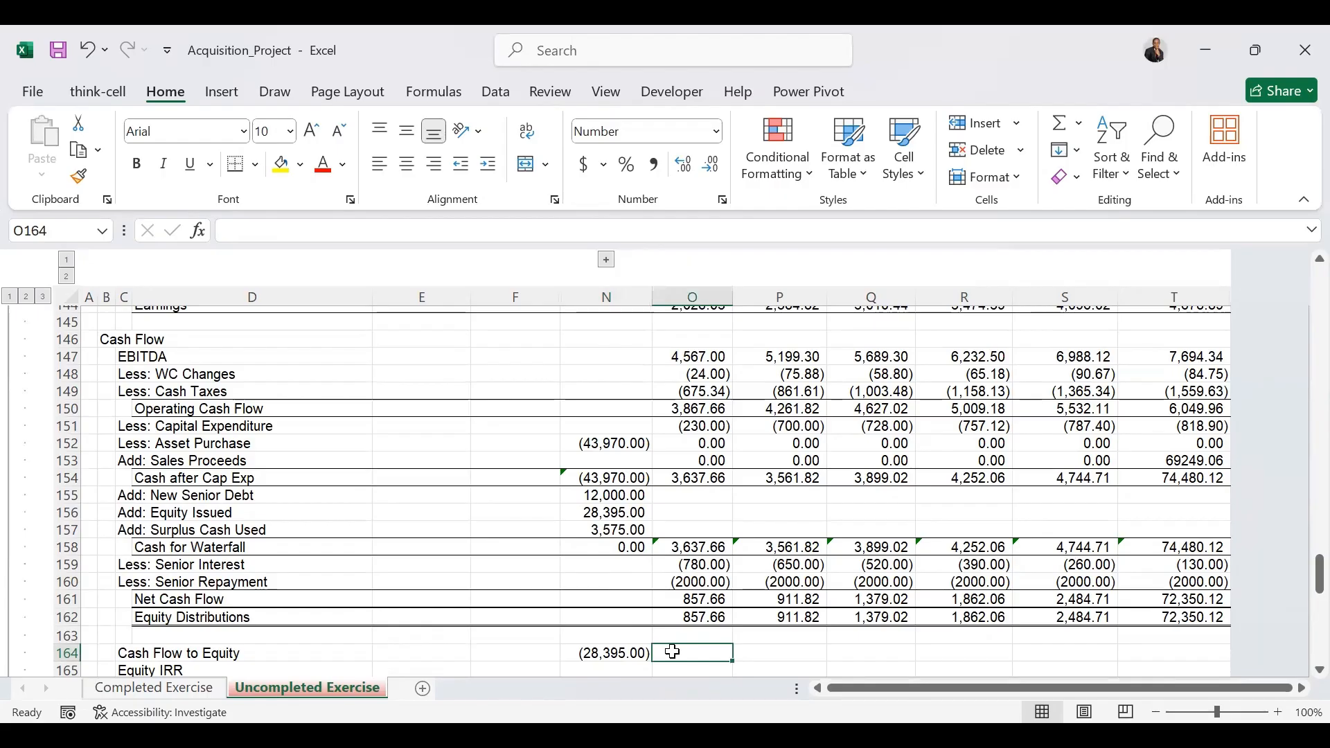
pyautogui.write('=')
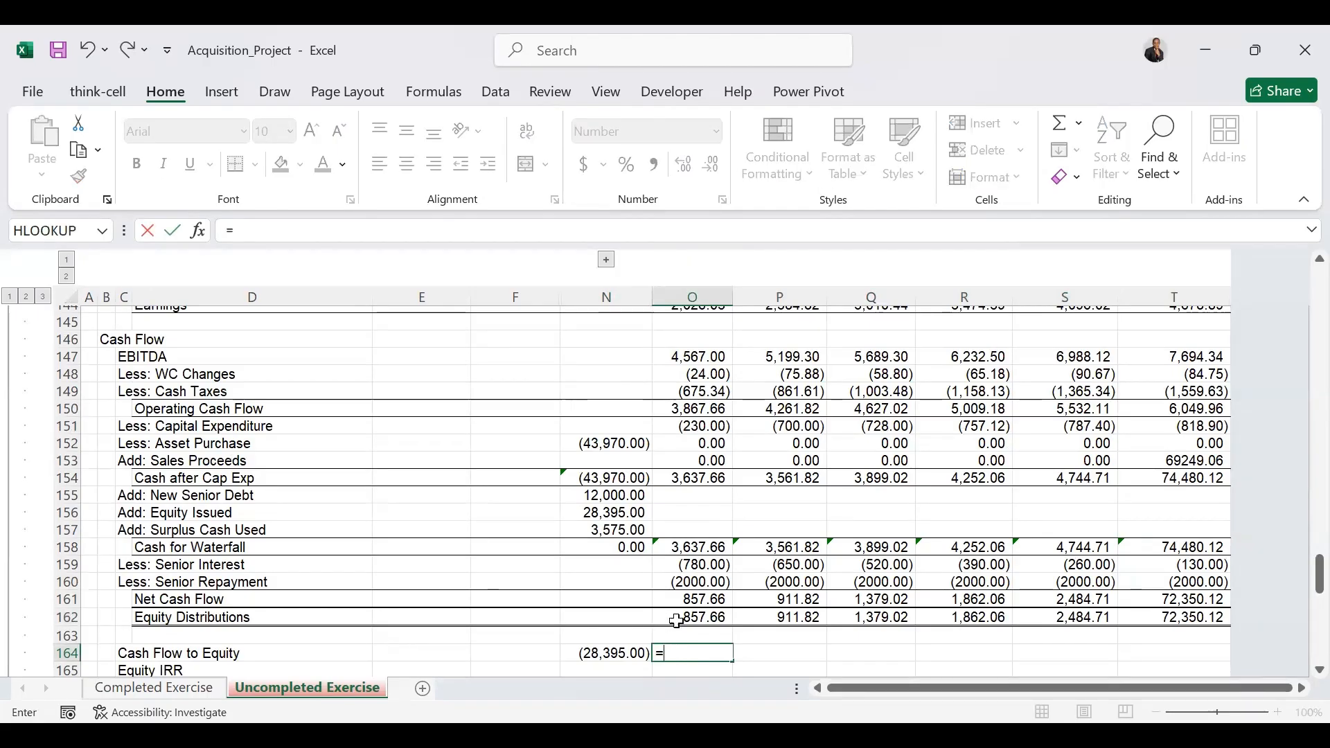
pyautogui.click(676, 618)
pyautogui.hotkey('ctrl', 'Return')
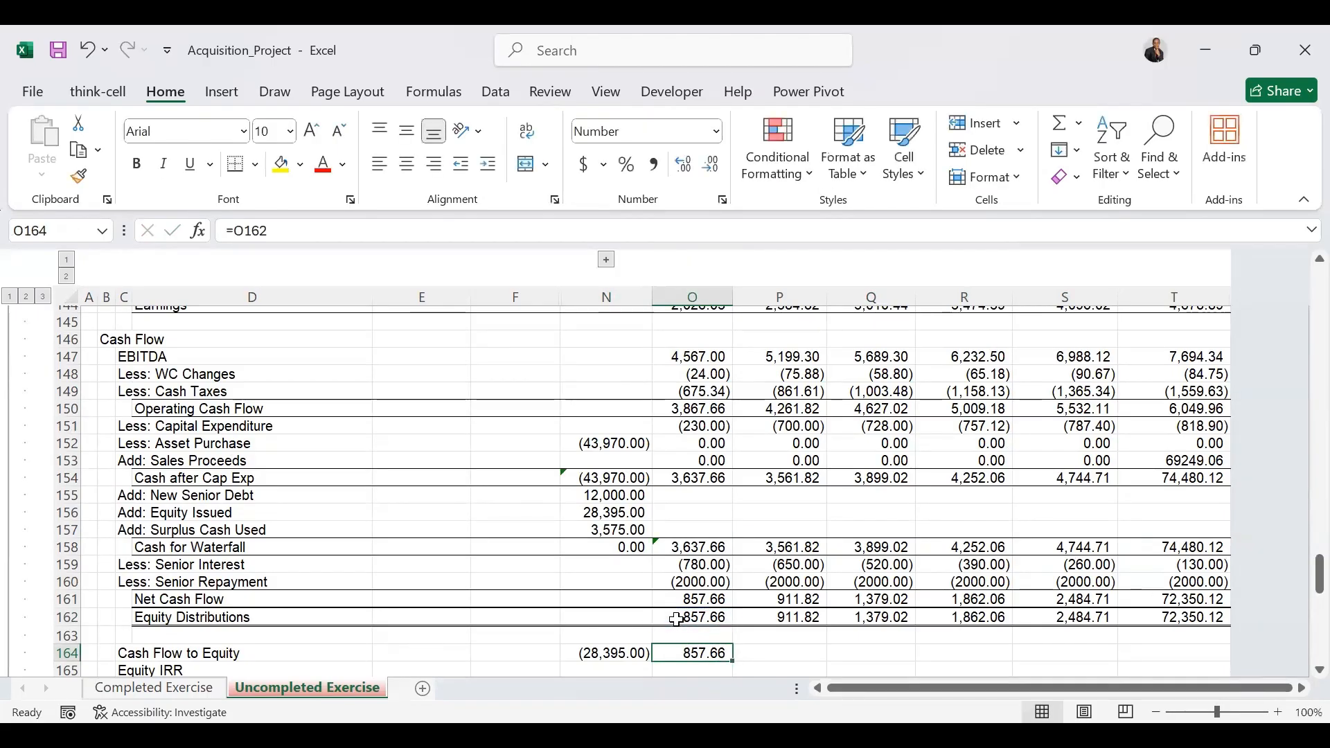
pyautogui.moveTo(734, 662); pyautogui.dragTo(1196, 650)
# Calculate the Equity IRR in N165 with =IRR(N164:T164).
pyautogui.moveTo(1319, 577); pyautogui.dragTo(1301, 616)
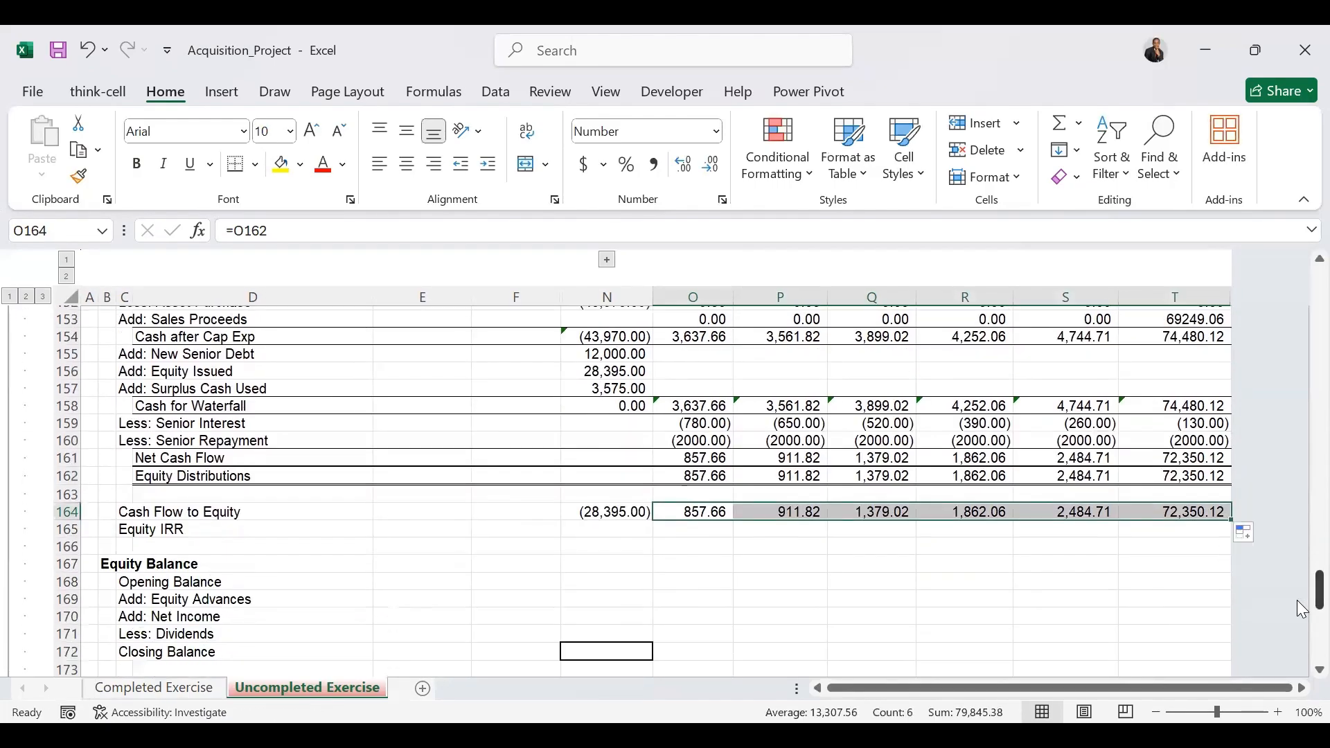
pyautogui.click(613, 526)
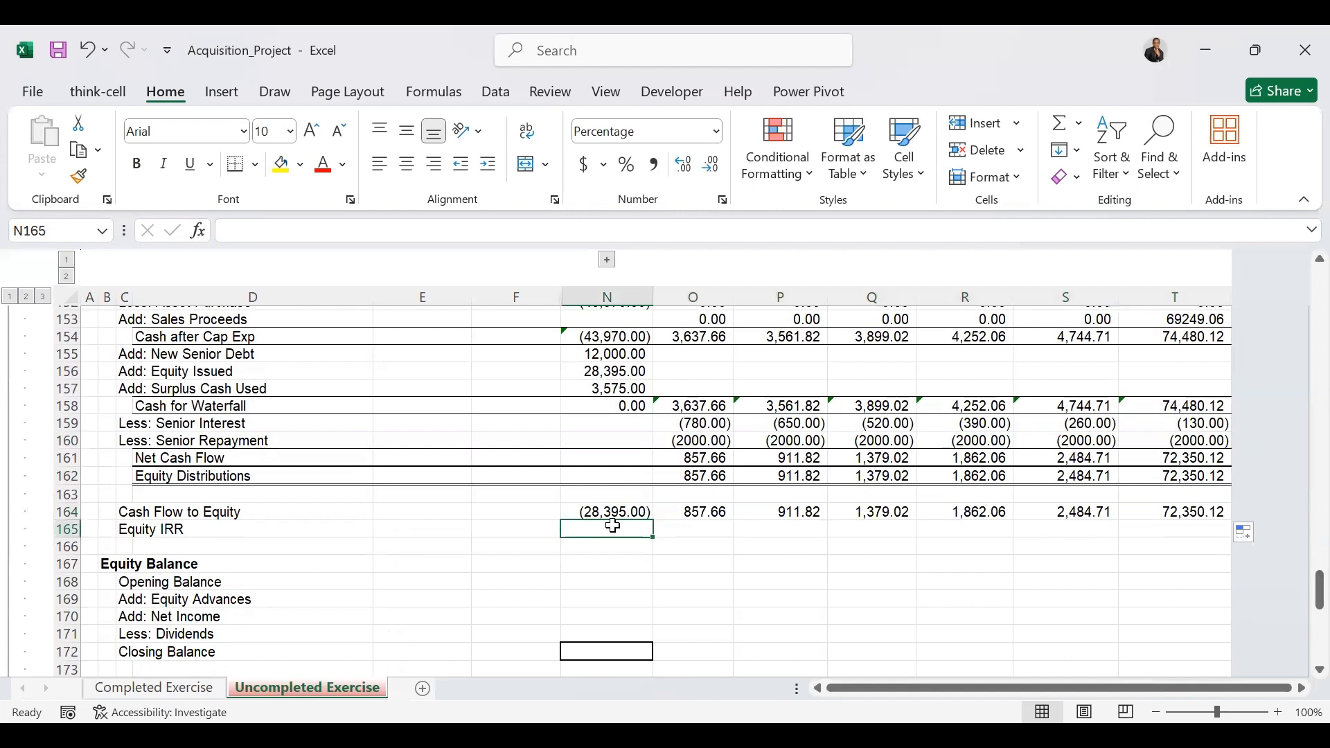
pyautogui.write('=')
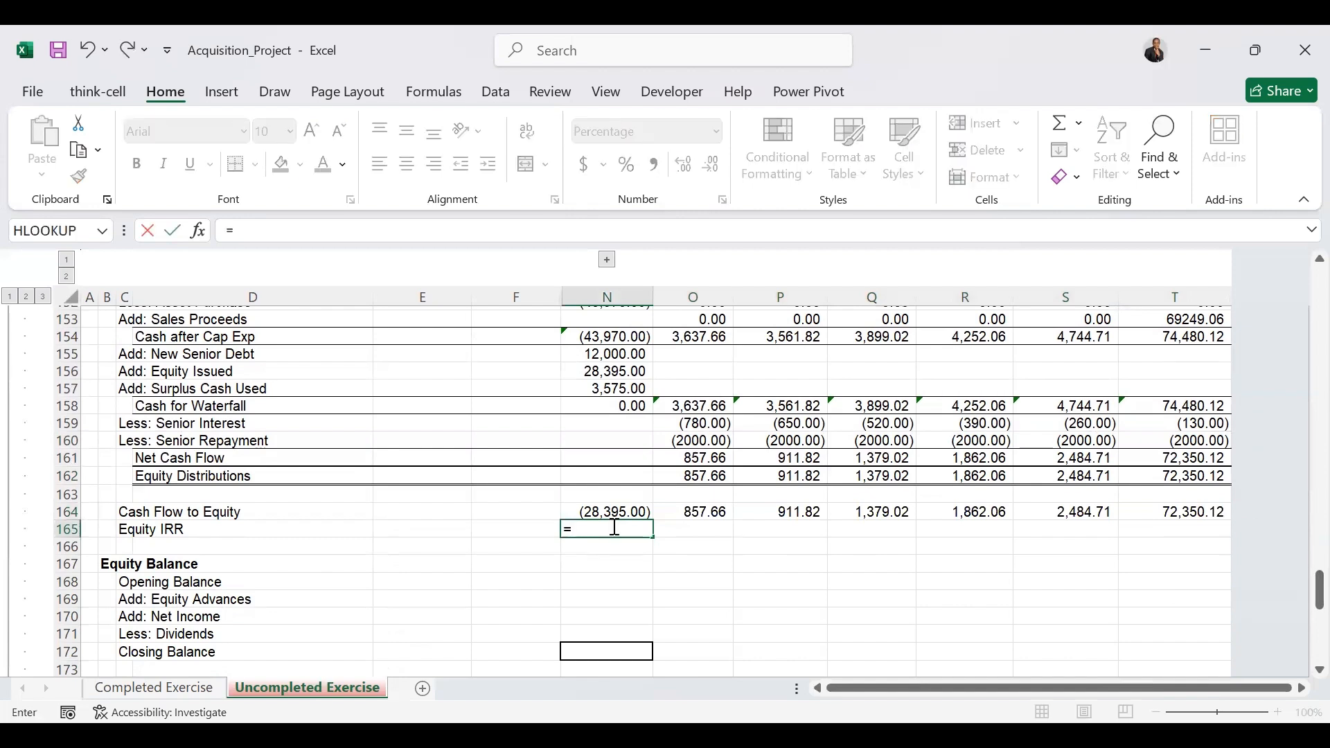
pyautogui.write('IRR(')
pyautogui.moveTo(614, 511); pyautogui.dragTo(696, 511)
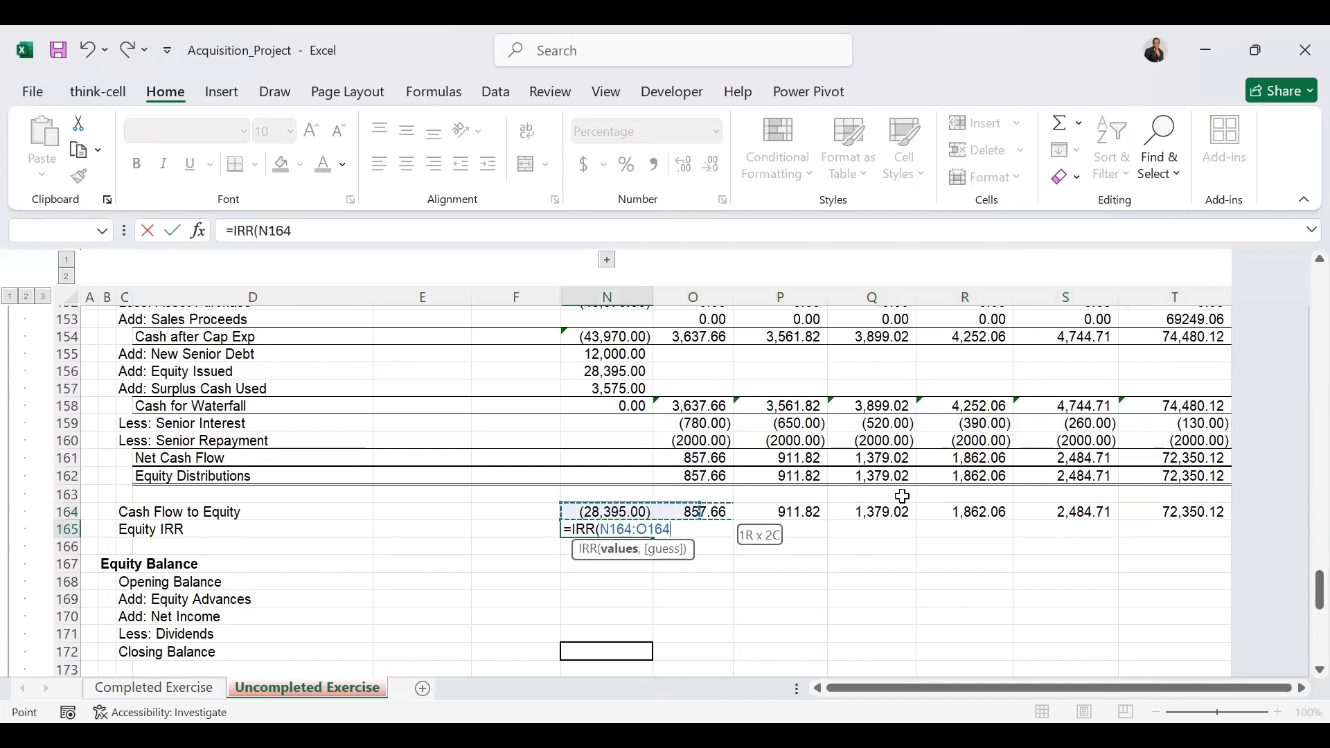
pyautogui.moveTo(1146, 512); pyautogui.dragTo(1145, 511)
pyautogui.hotkey('ctrl', 'Return')
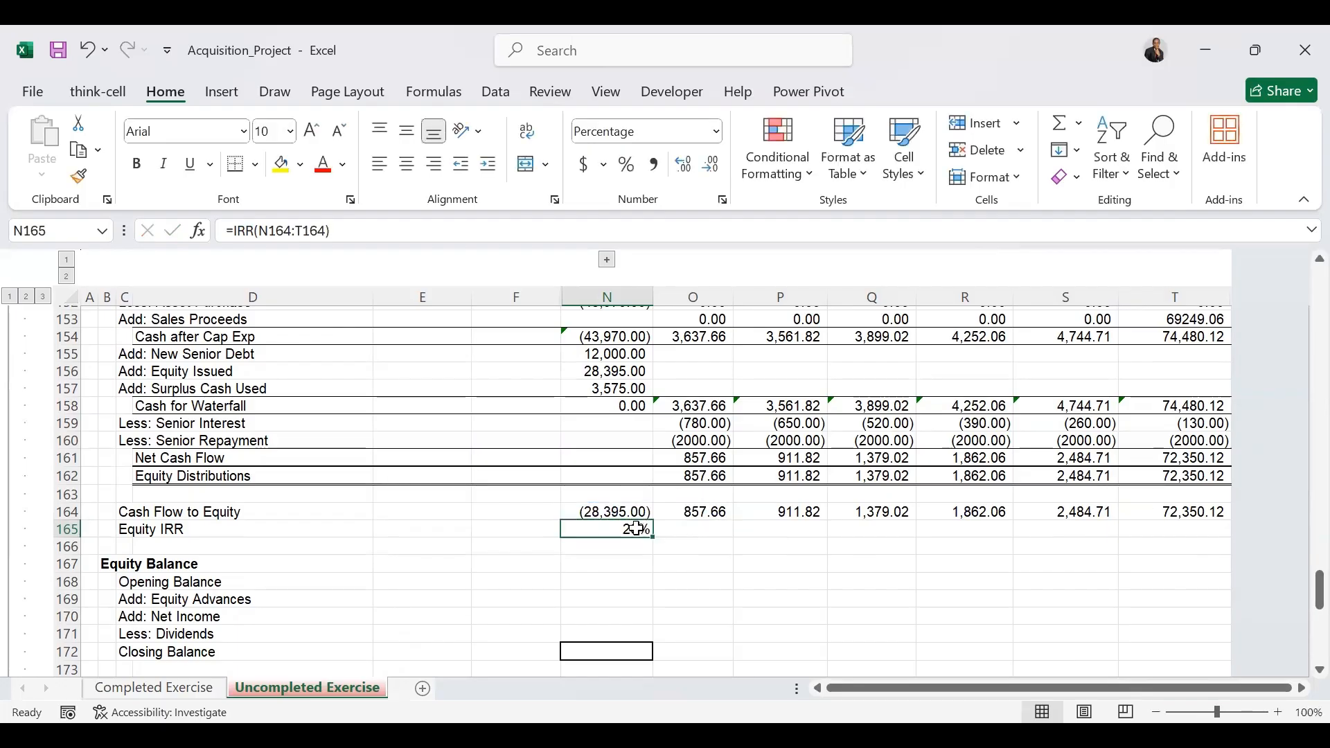
# Link Equity IRR in the Outputs box, cell S19, to the calculated IRR with =N165.
pyautogui.moveTo(1320, 590); pyautogui.dragTo(1319, 299)
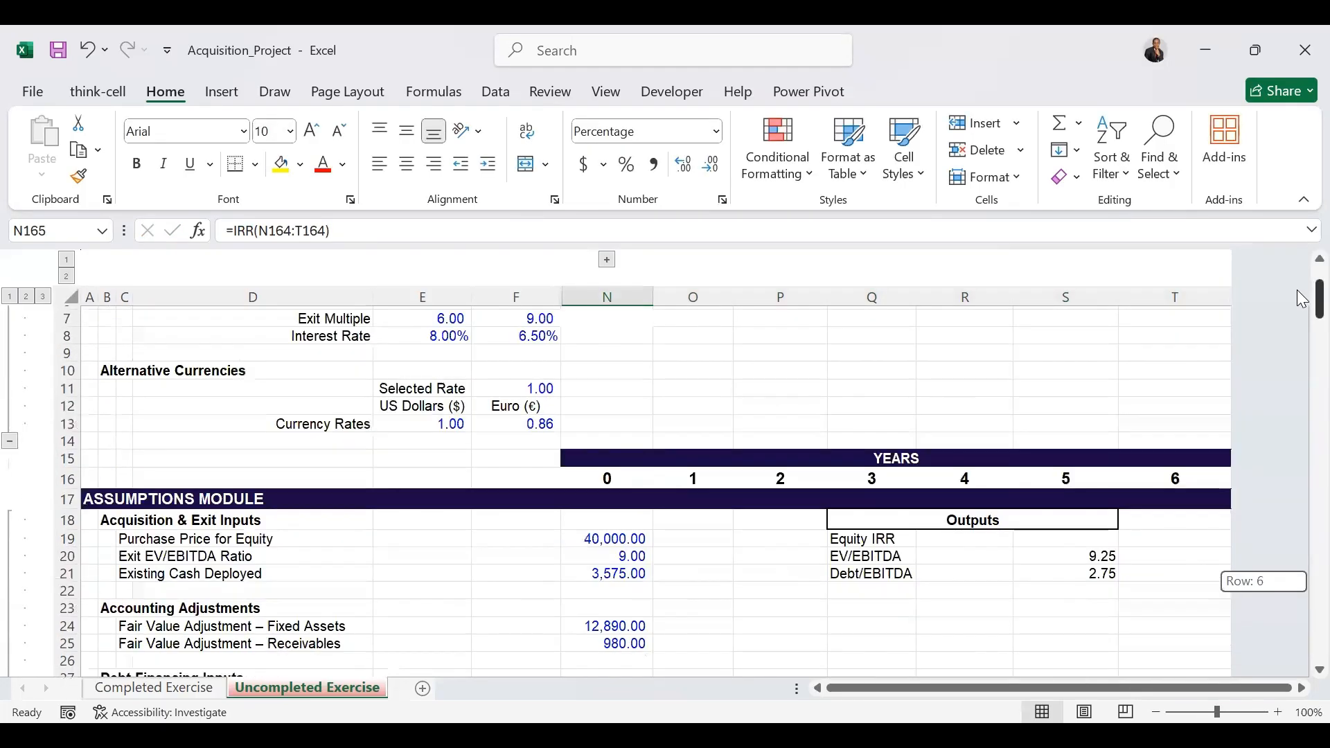
pyautogui.moveTo(1299, 319); pyautogui.dragTo(1296, 607)
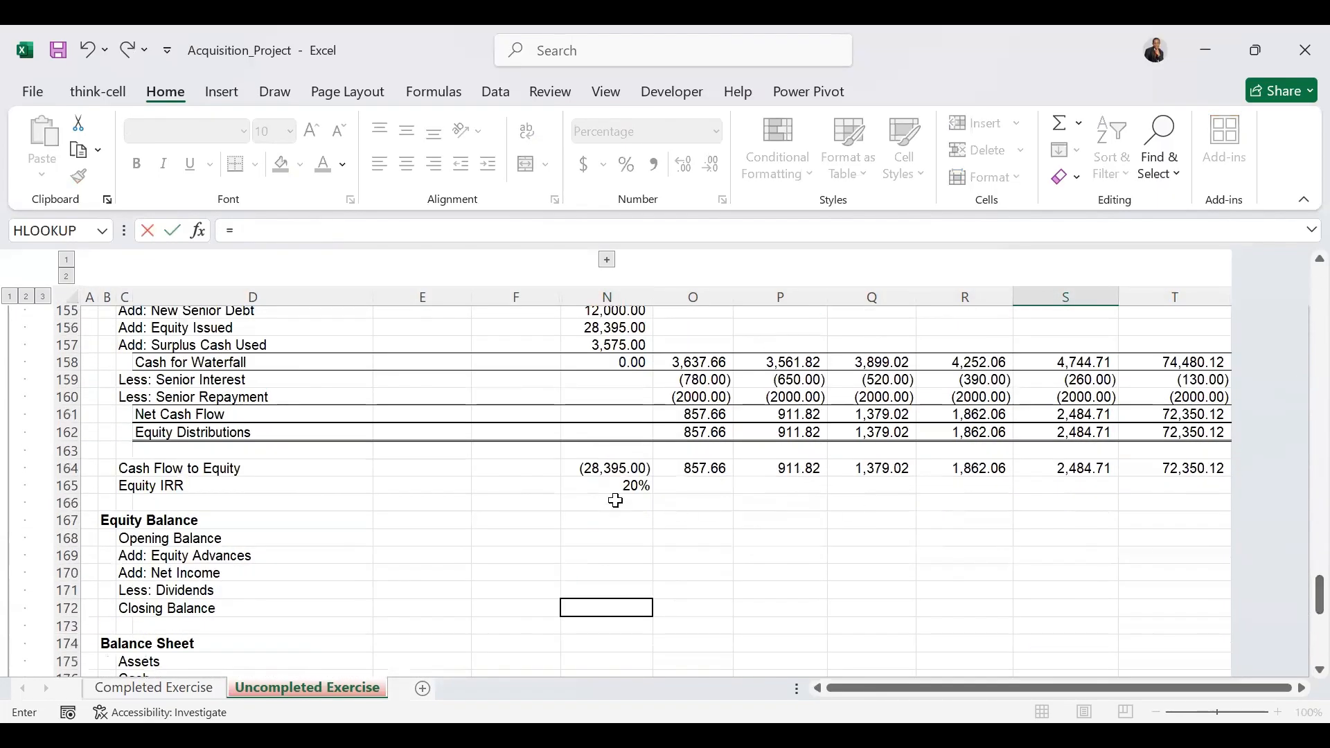
pyautogui.click(617, 487)
pyautogui.press('Return')
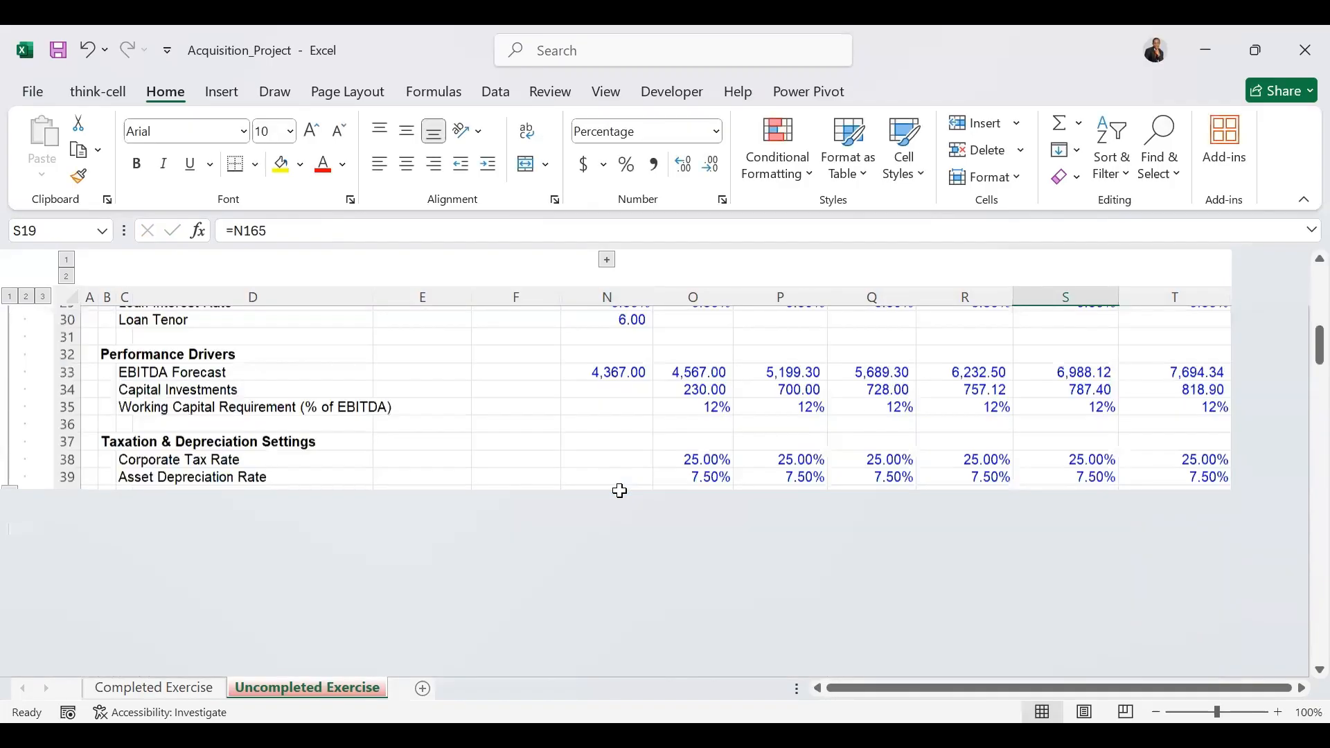
# Link the Equity Balance section's year 0 Closing Balance in N172 with =N91.
pyautogui.moveTo(1300, 332); pyautogui.dragTo(1296, 609)
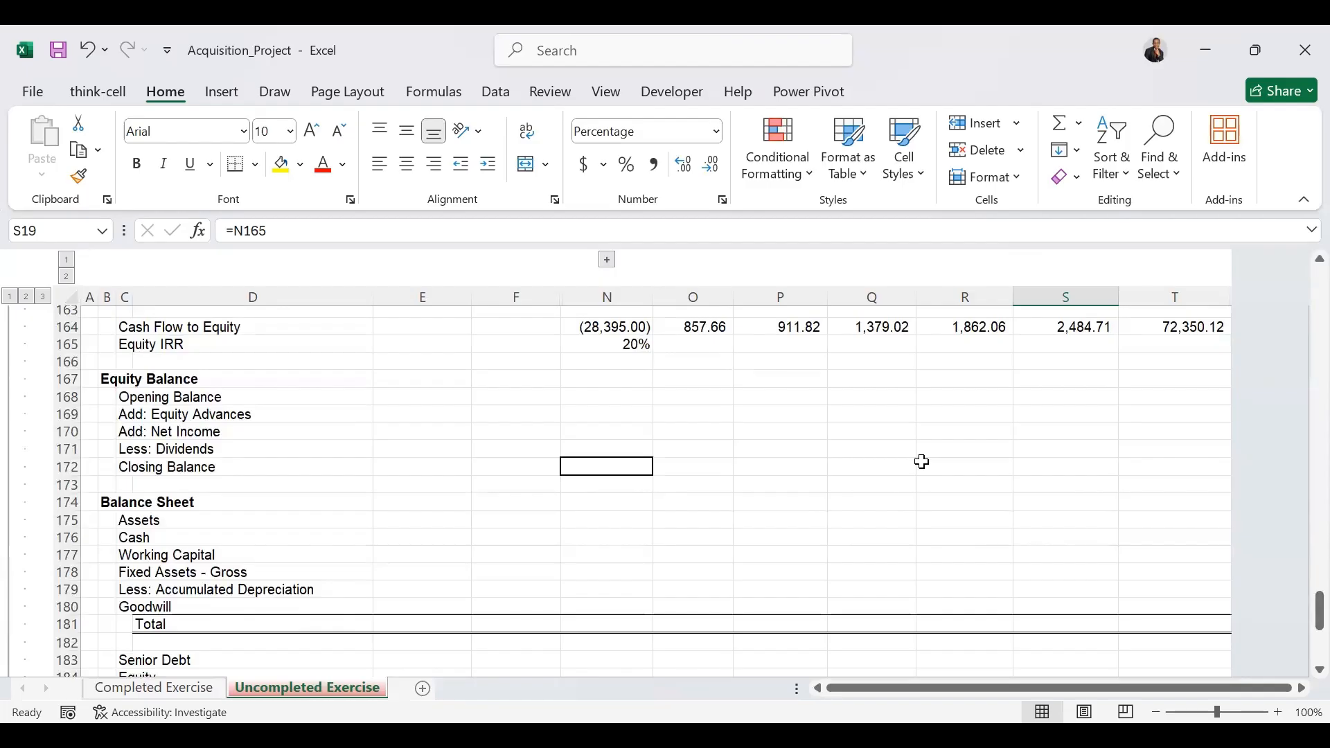
pyautogui.click(618, 470)
pyautogui.write('=')
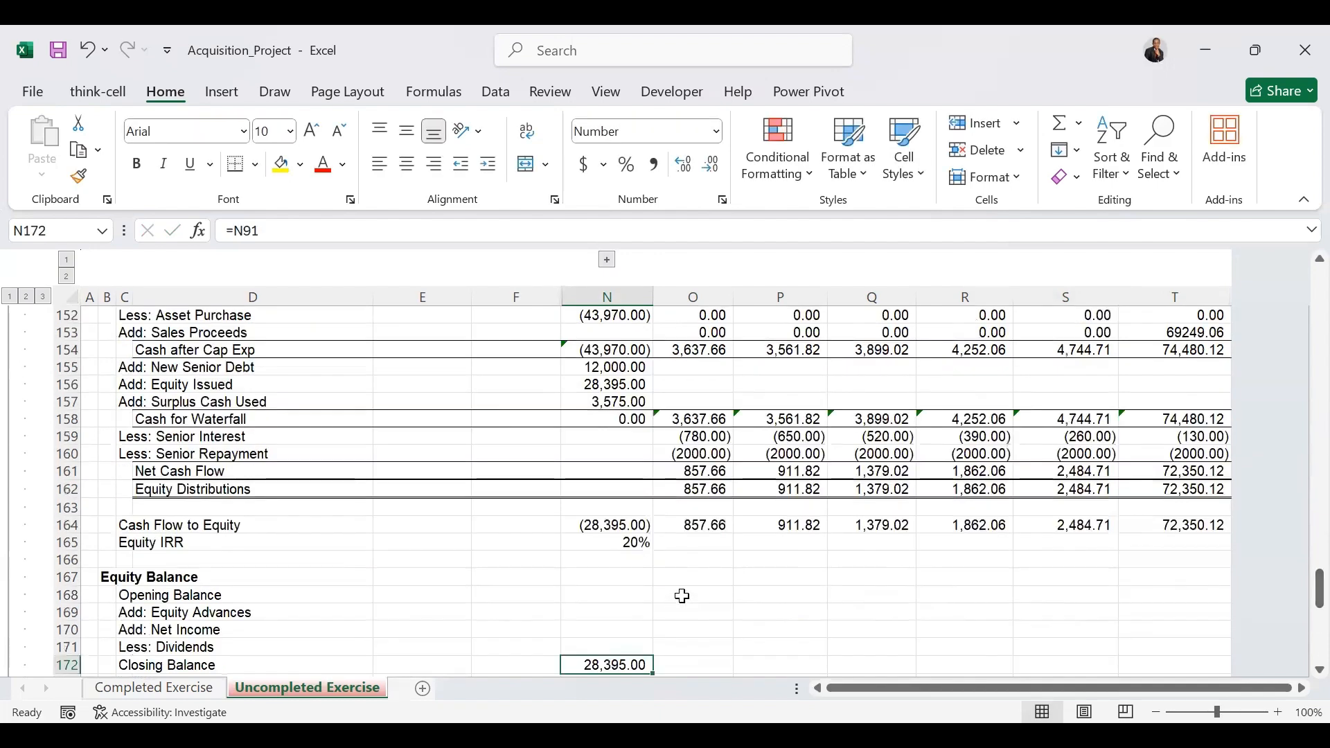
# Link the Equity Balance's Opening Balance in O168 to the prior Closing Balance with =N172 and fill it across to T168.
pyautogui.click(681, 596)
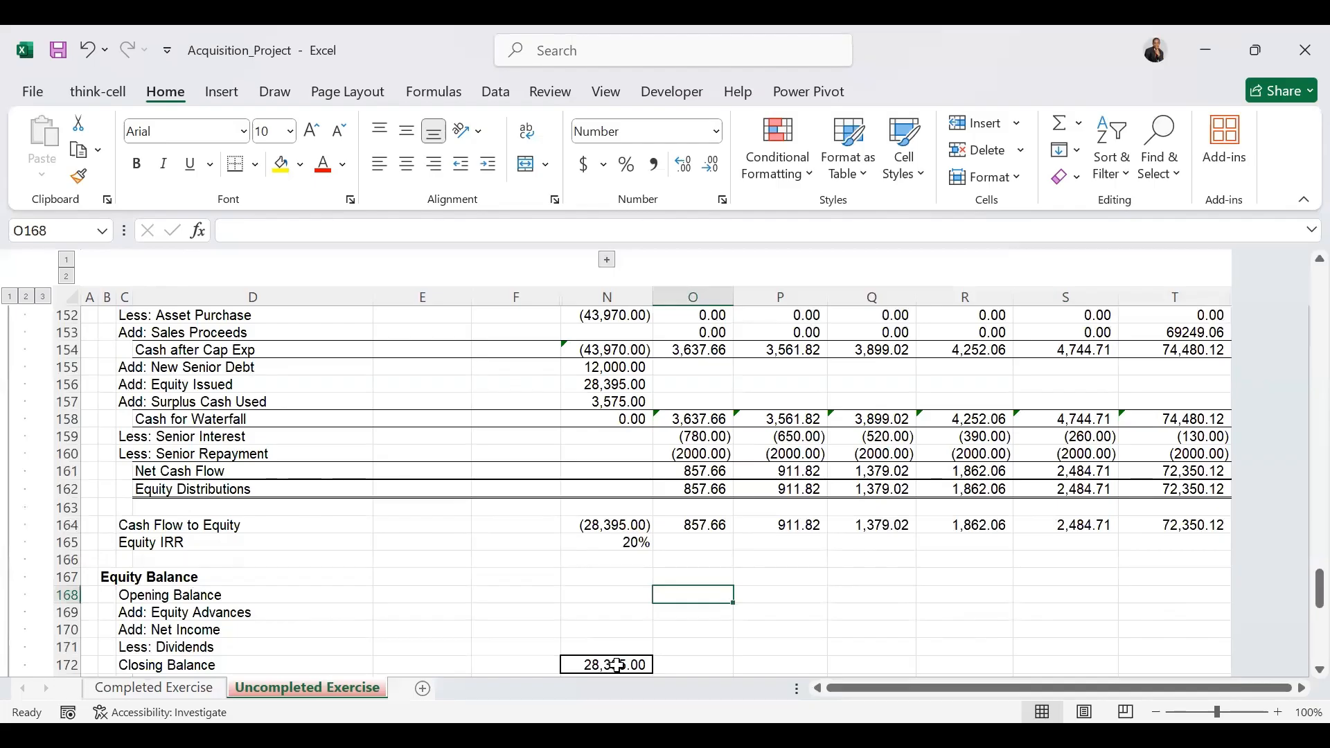
pyautogui.write('=N172')
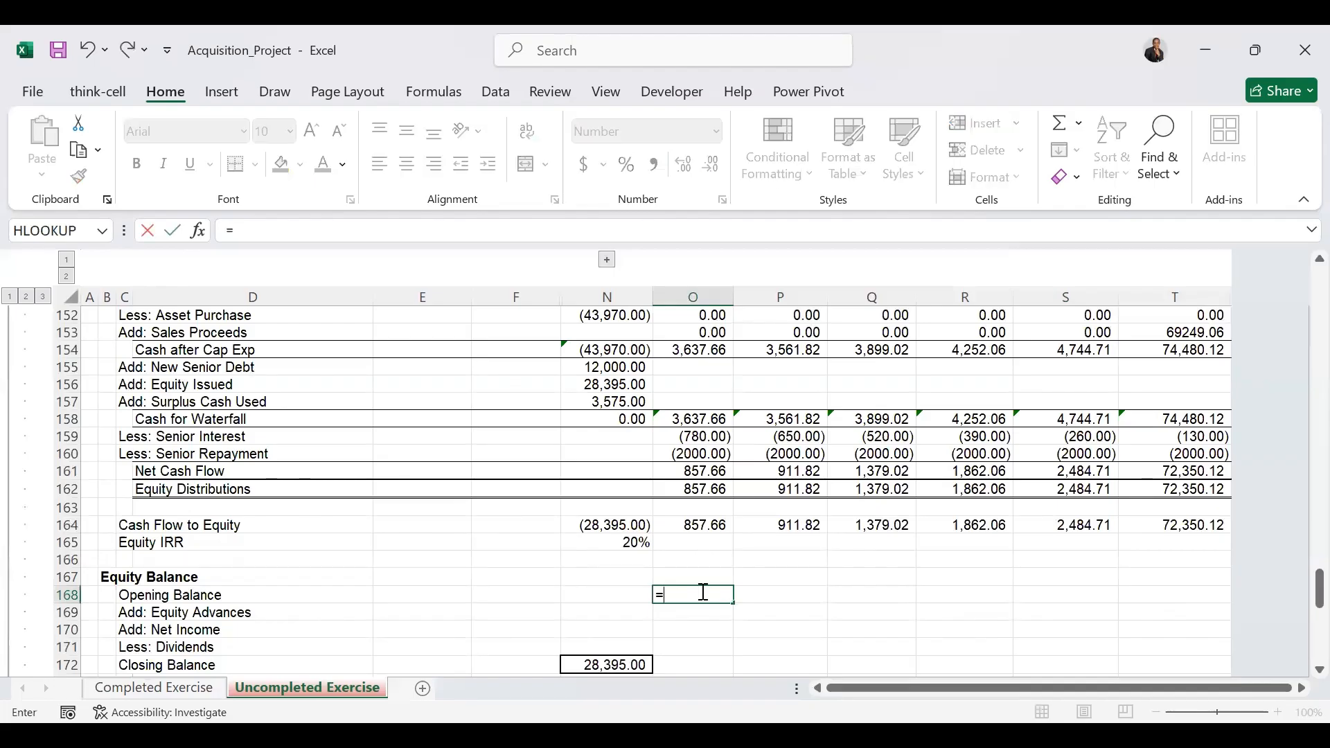
pyautogui.hotkey('ctrl', 'Return')
pyautogui.moveTo(735, 602); pyautogui.dragTo(1205, 603)
pyautogui.moveTo(1296, 609); pyautogui.dragTo(1302, 623)
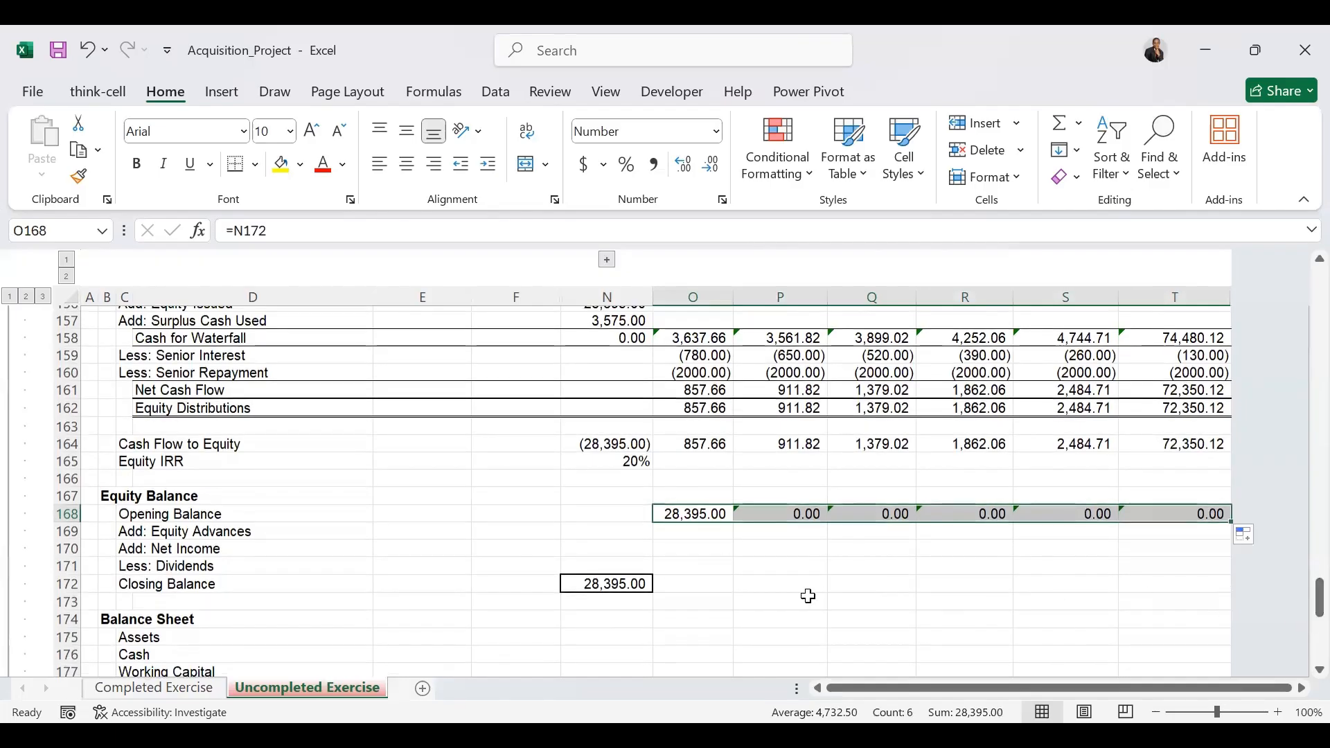
# Enter 0 for Equity Advances in O169 and fill it across to T169.
pyautogui.click(713, 533)
pyautogui.write('0')
pyautogui.hotkey('ctrl', 'Return')
pyautogui.moveTo(733, 539); pyautogui.dragTo(1227, 537)
# Link Net Income in O170 to Earnings in the Profit and Loss with =O144 and fill it across to T170.
pyautogui.click(683, 547)
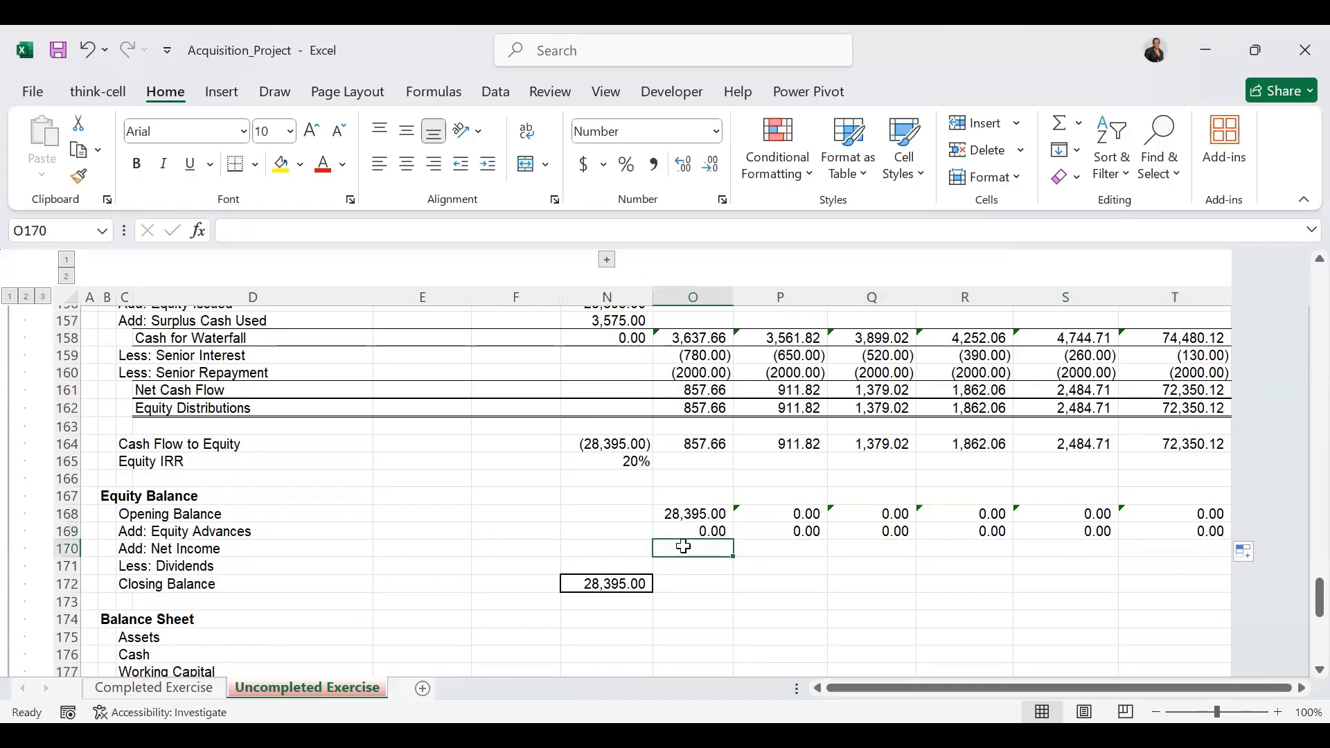
pyautogui.write('=')
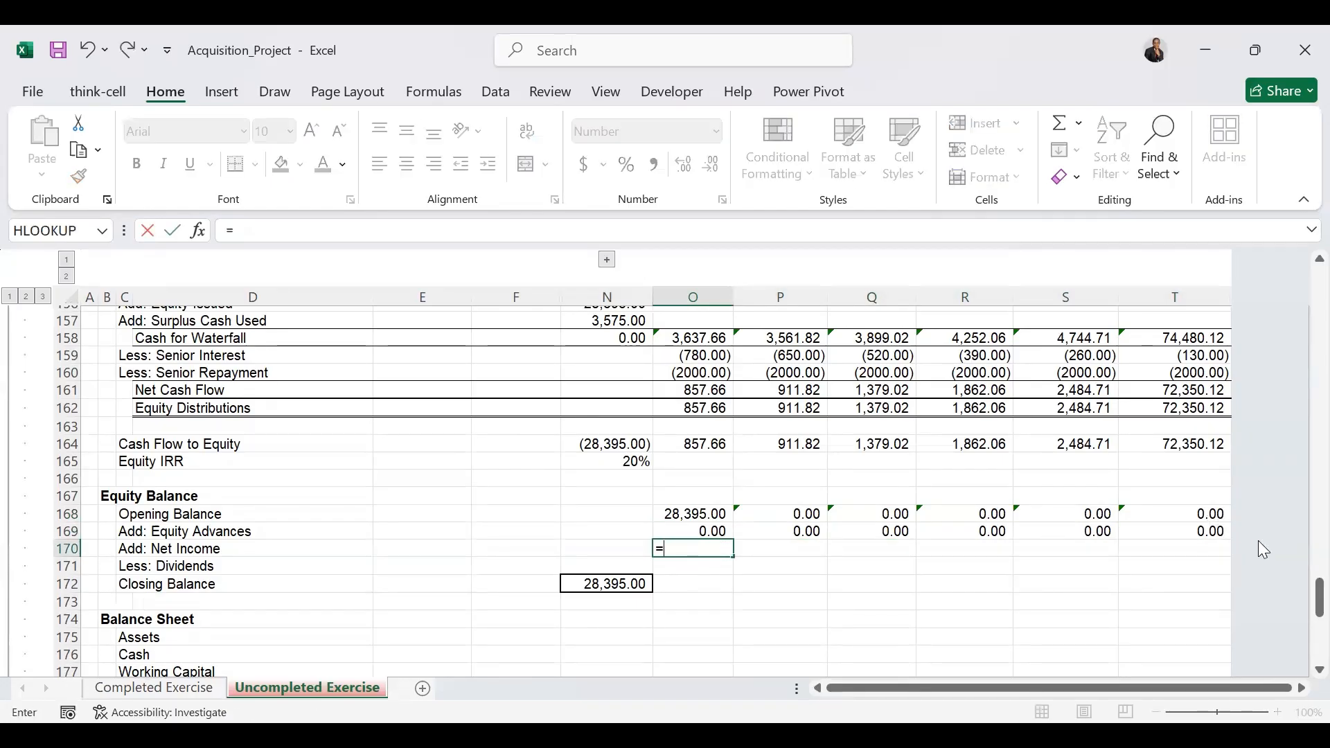
pyautogui.moveTo(1297, 596); pyautogui.dragTo(1296, 562)
pyautogui.click(717, 374)
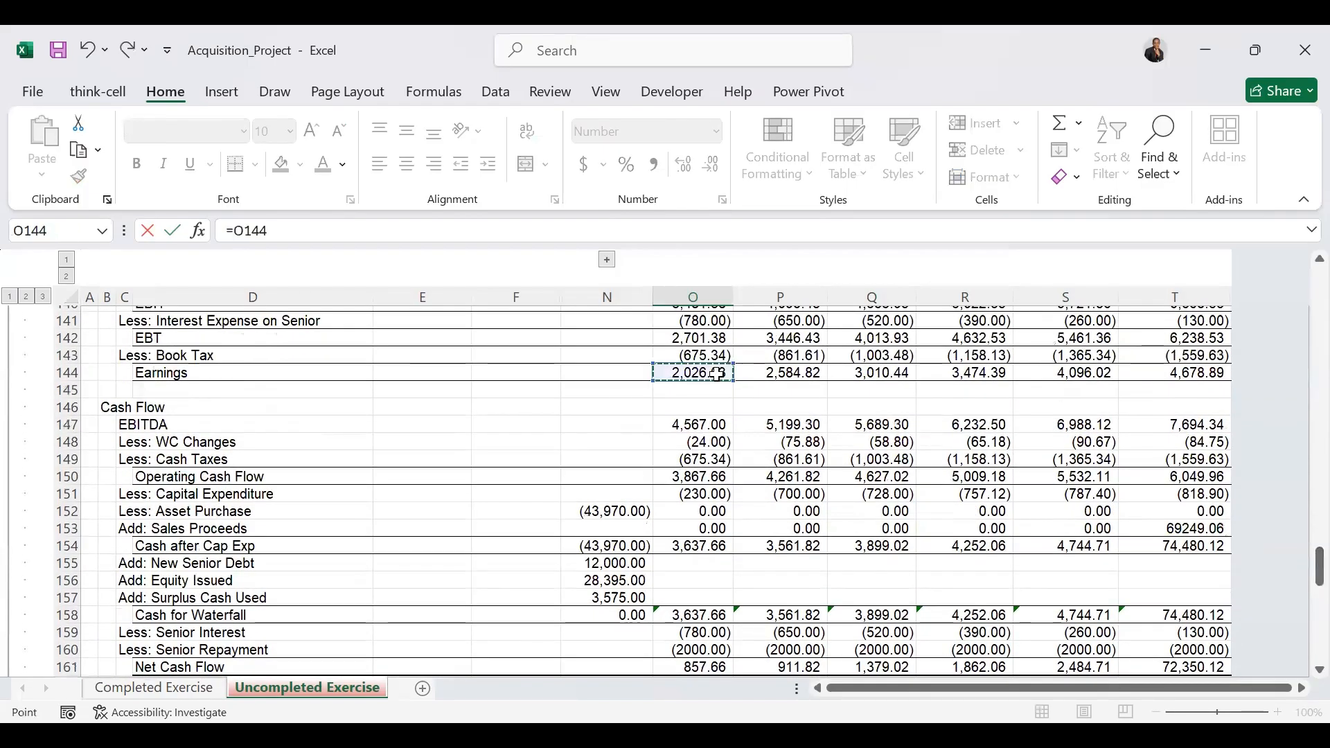
pyautogui.press('Return')
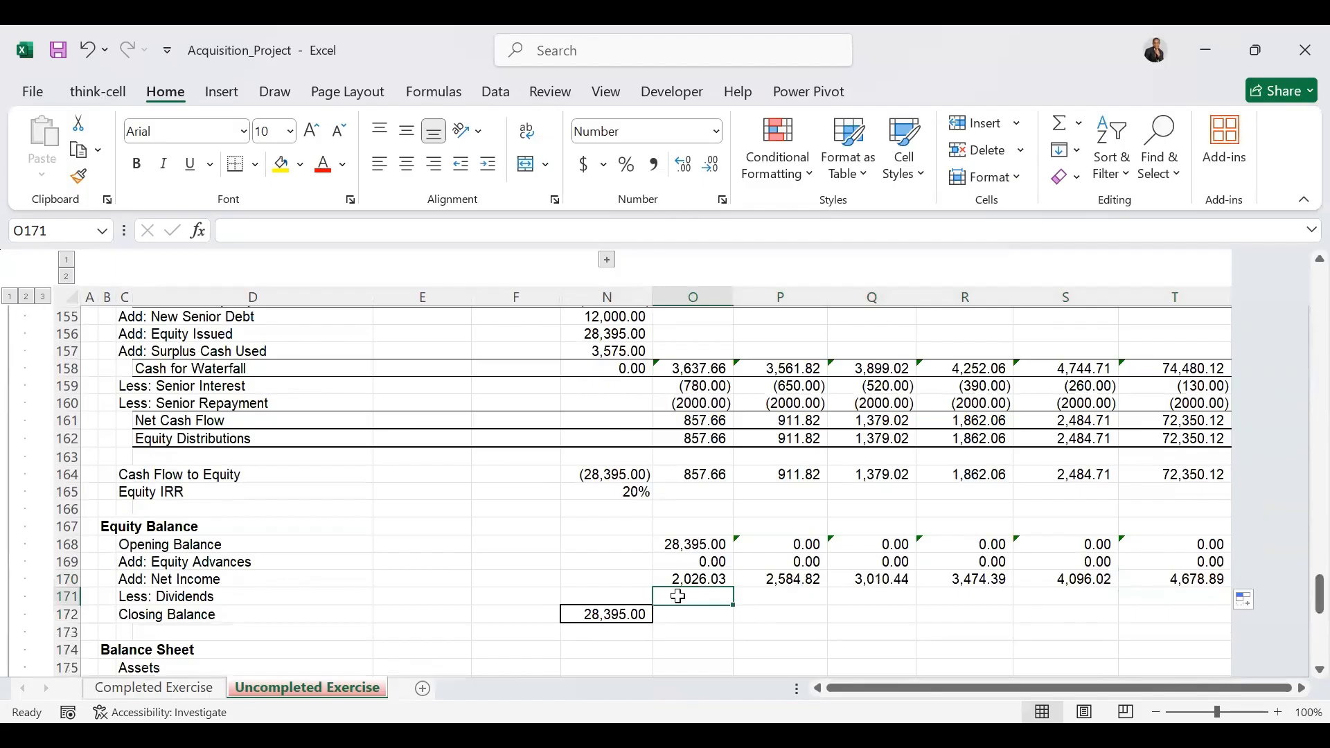
# Set Less: Dividends in O171 to the negative of Equity Distributions with =-O162 and fill it across to T171.
pyautogui.write('=-')
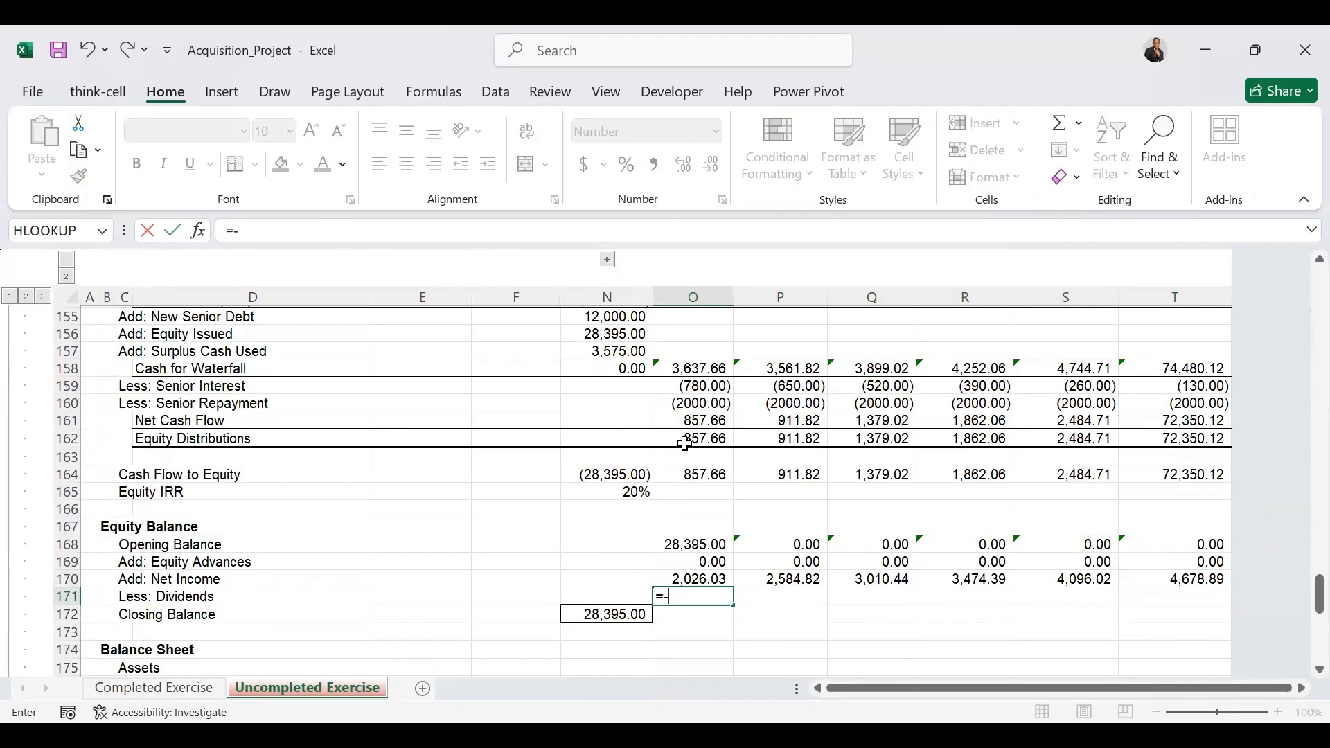
pyautogui.click(684, 438)
pyautogui.press('Return')
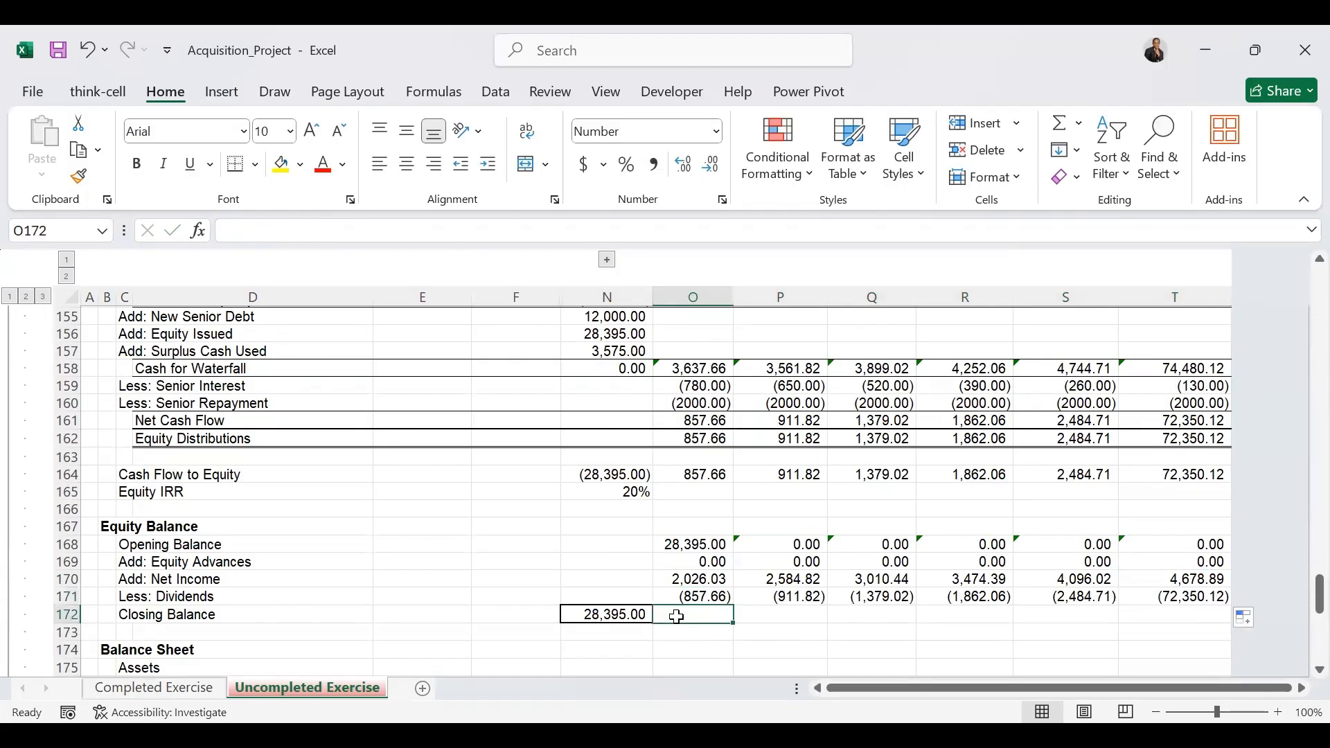
# Calculate the equity Closing Balance in O172 with =SUM(O168:O171) and fill it across to T172.
pyautogui.doubleClick(677, 616)
pyautogui.hotkey('alt', '=')
pyautogui.hotkey('ctrl', 'Return')
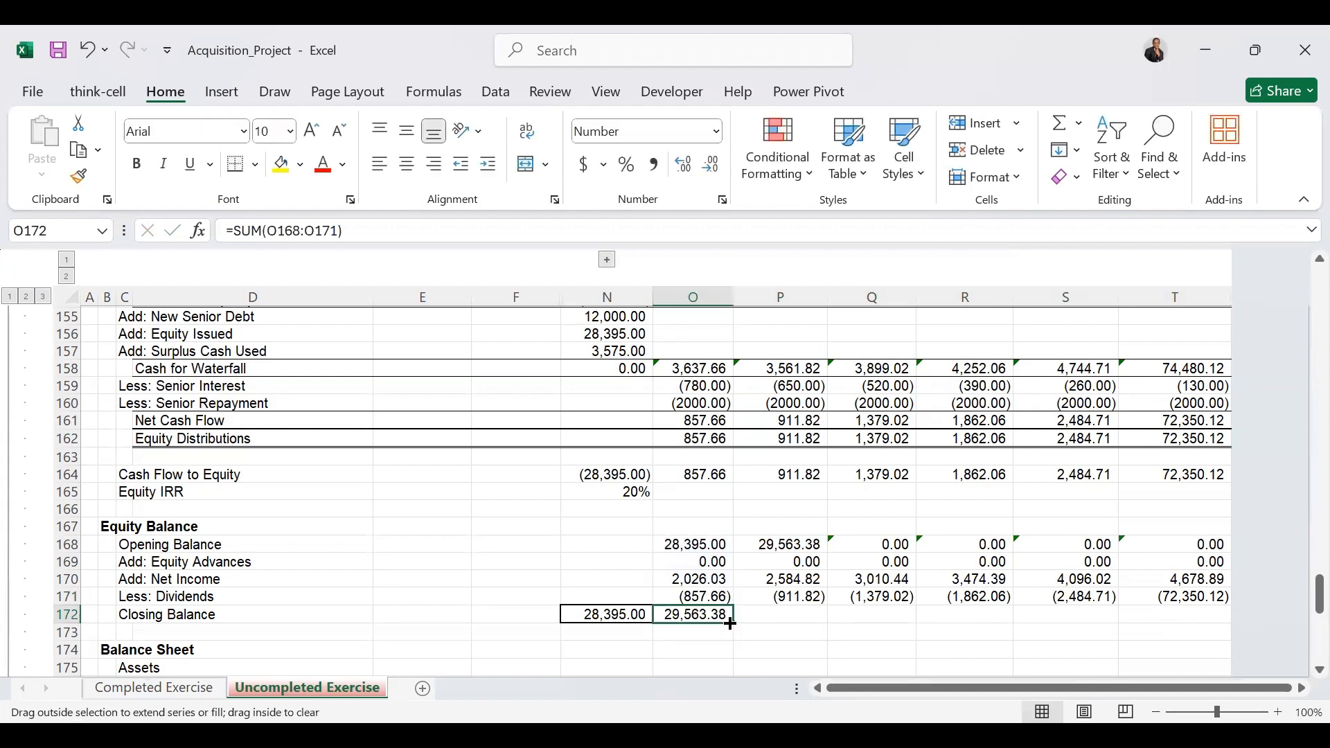
pyautogui.moveTo(732, 622); pyautogui.dragTo(1196, 612)
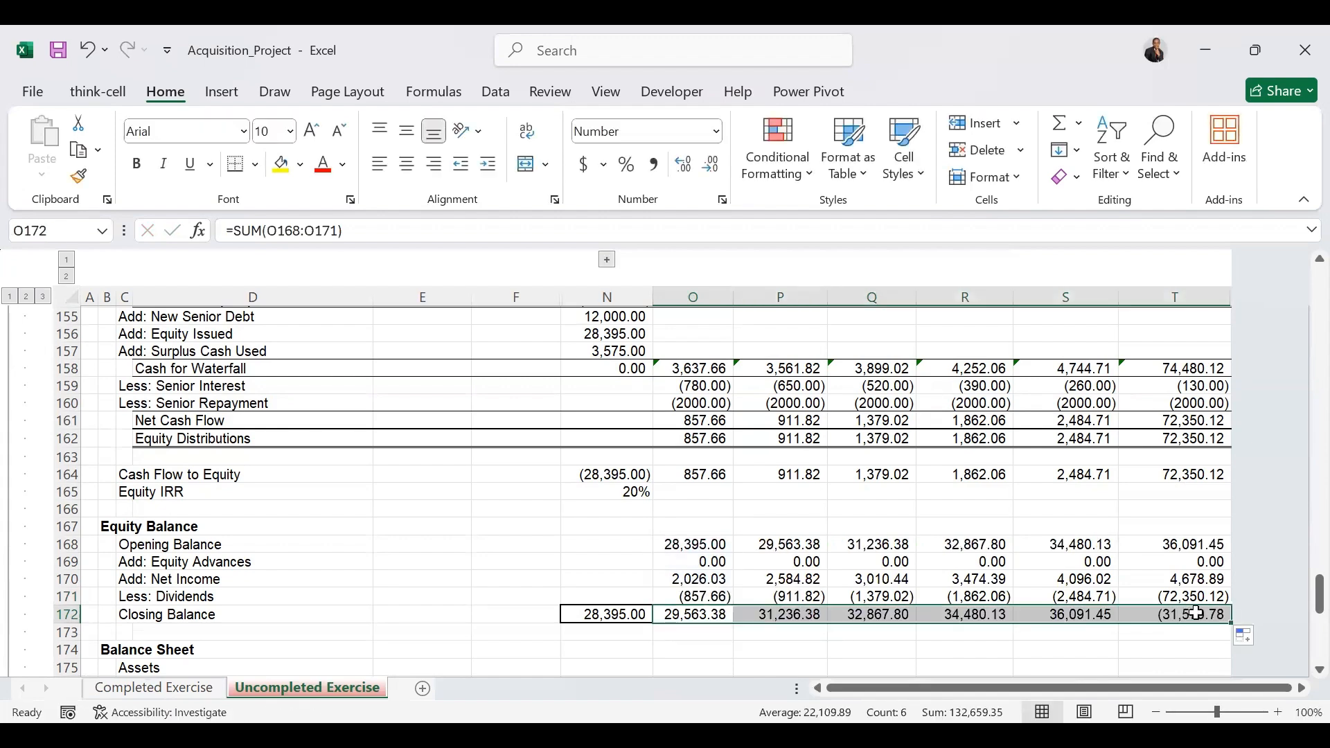
# Link cell N175 in the Balance Sheet's Assets row to the year 0 Surplus Cash with =N83.
pyautogui.moveTo(1318, 600); pyautogui.dragTo(1299, 623)
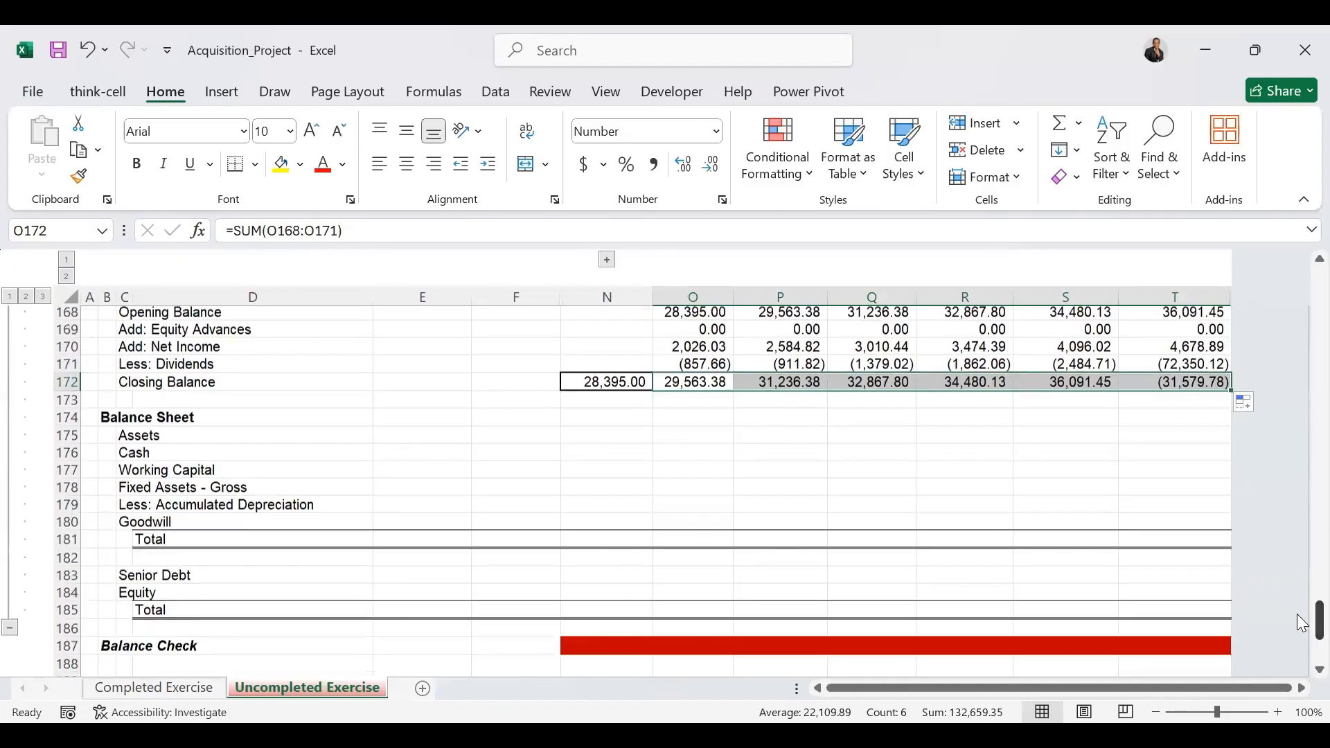
pyautogui.click(597, 435)
pyautogui.write('=')
pyautogui.moveTo(1306, 612); pyautogui.dragTo(1297, 433)
pyautogui.click(630, 372)
pyautogui.hotkey('ctrl', 'Return')
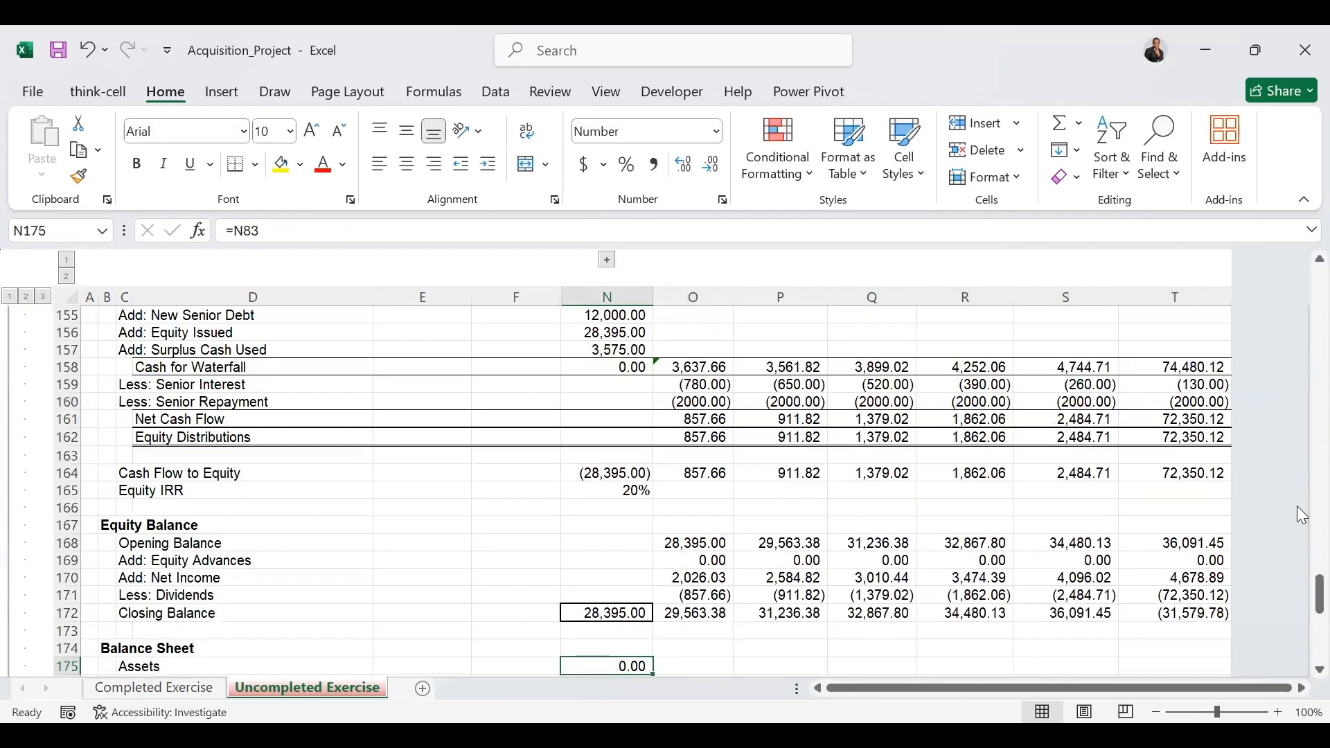
pyautogui.moveTo(1301, 597); pyautogui.dragTo(1301, 613)
pyautogui.click(592, 522)
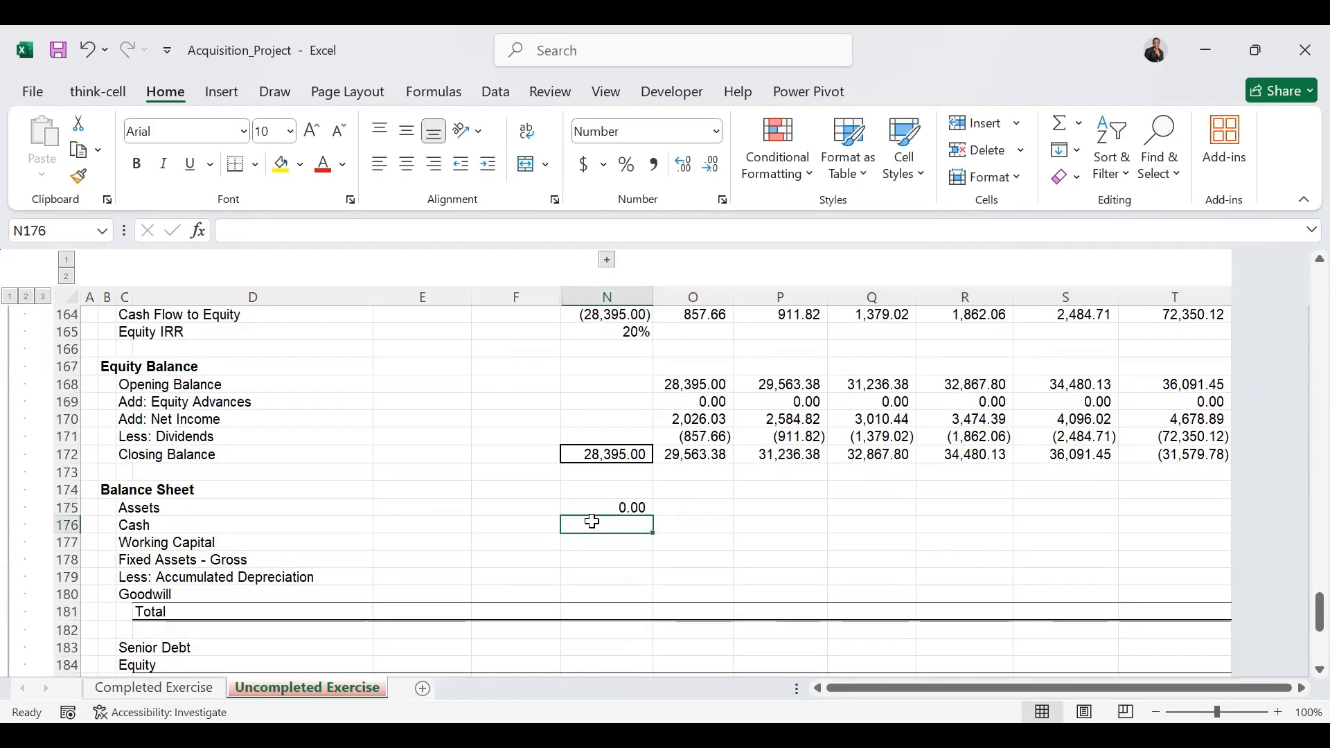
pyautogui.write('=')
pyautogui.click(597, 505)
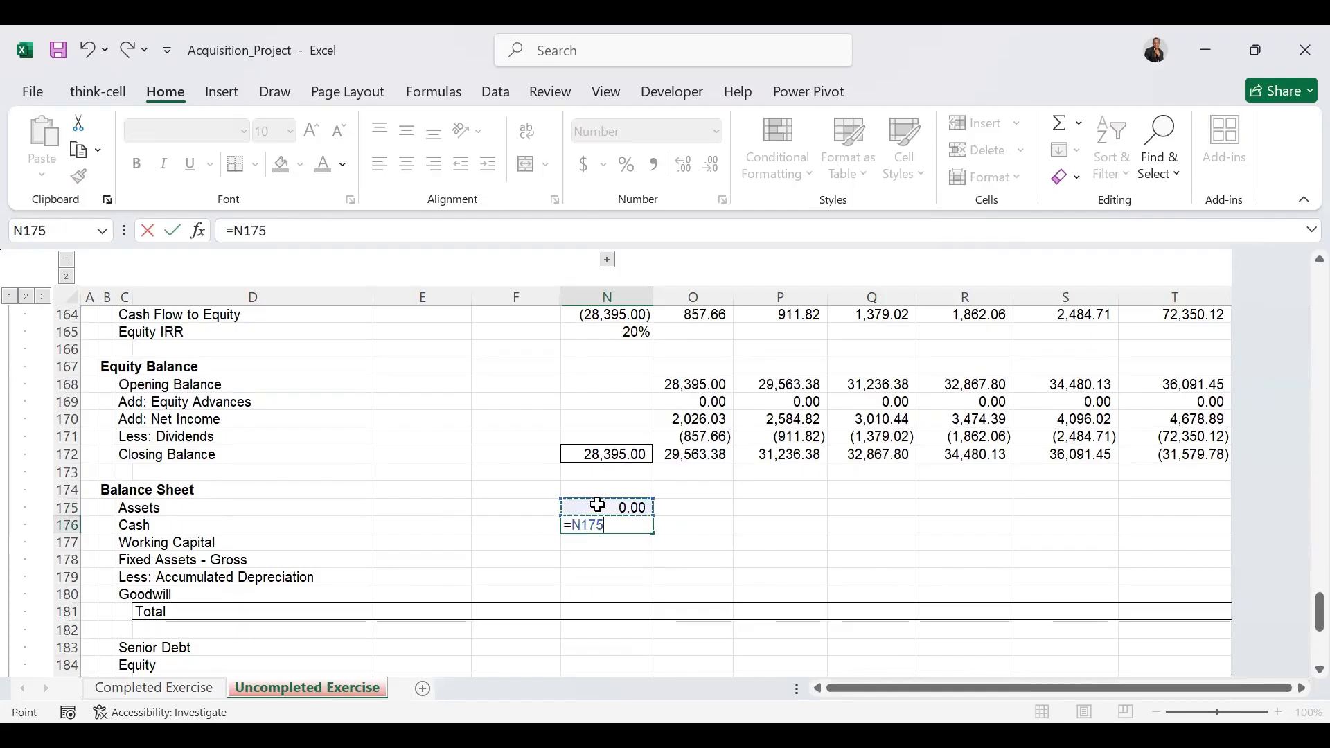
pyautogui.press('Escape')
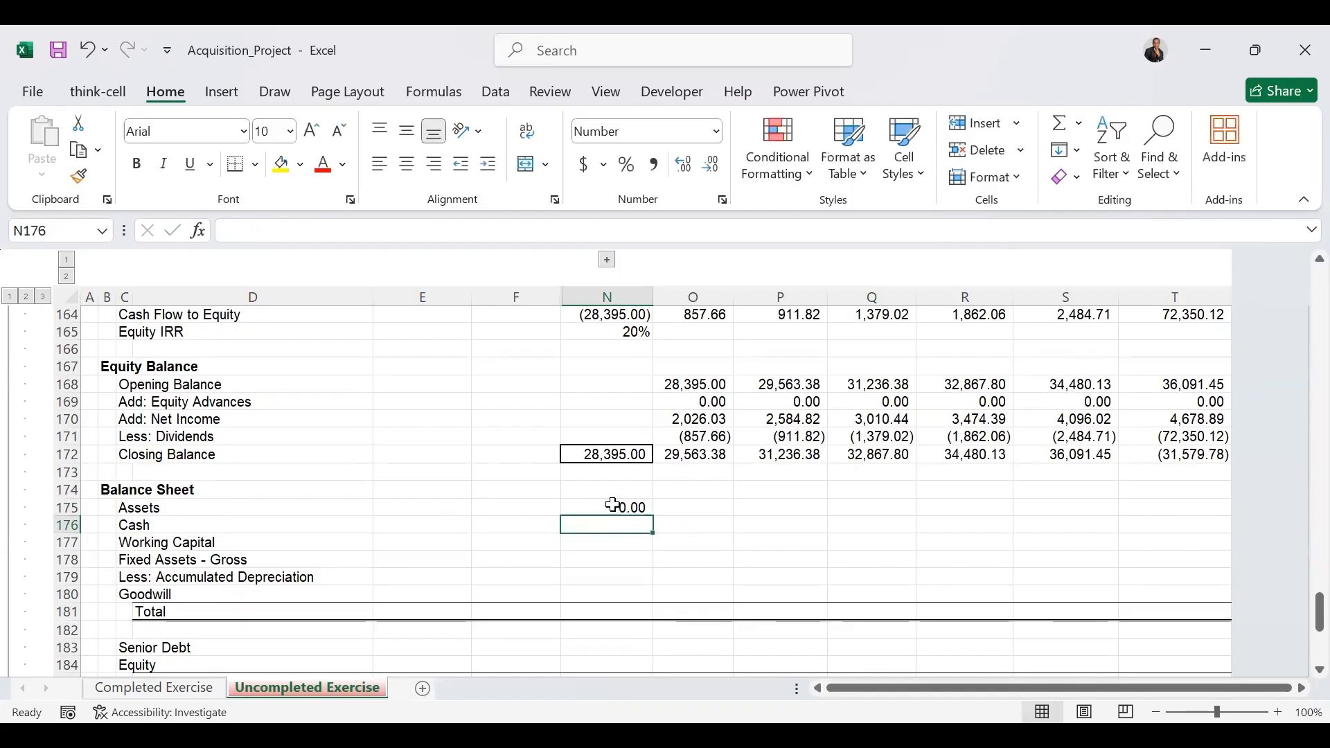
# Move the =N83 formula from the Assets row in N175 down to the Cash row in N176.
pyautogui.click(613, 505)
pyautogui.hotkey('ctrl', 'x')
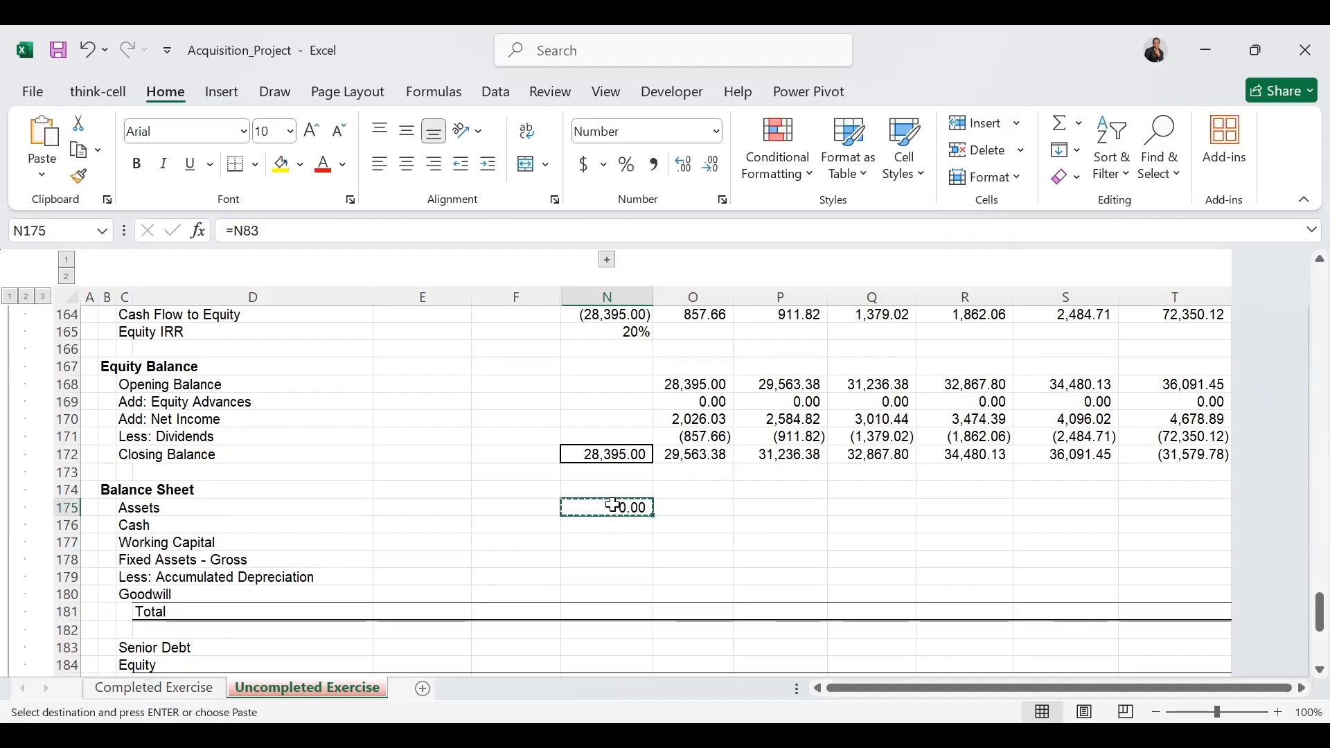
pyautogui.click(610, 527)
pyautogui.hotkey('ctrl', 'v')
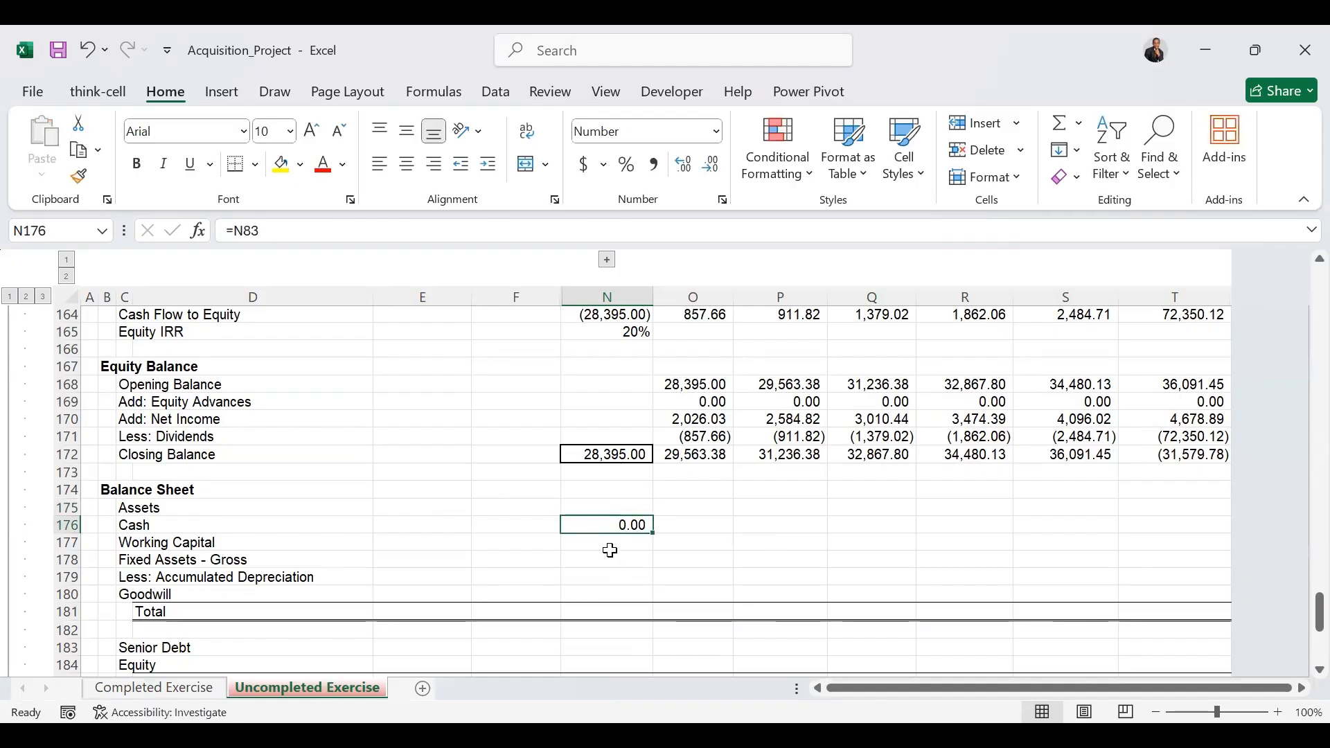
# Link the Balance Sheet's Working Capital in N177 to the working capital Closing Balance with =N118 and fill it across to T177.
pyautogui.write('=')
pyautogui.scroll(19, 609, 549)
pyautogui.click(634, 500)
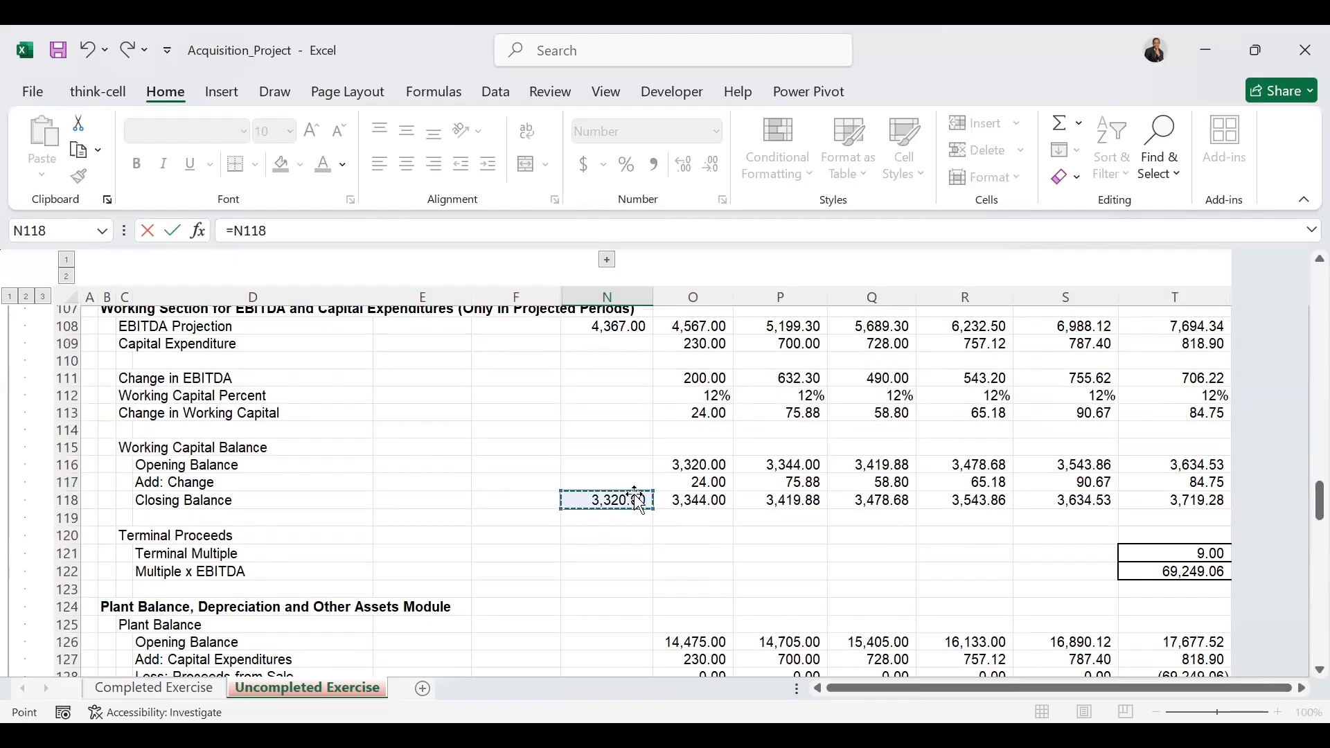
pyautogui.press('Return')
pyautogui.moveTo(656, 674); pyautogui.dragTo(1208, 654)
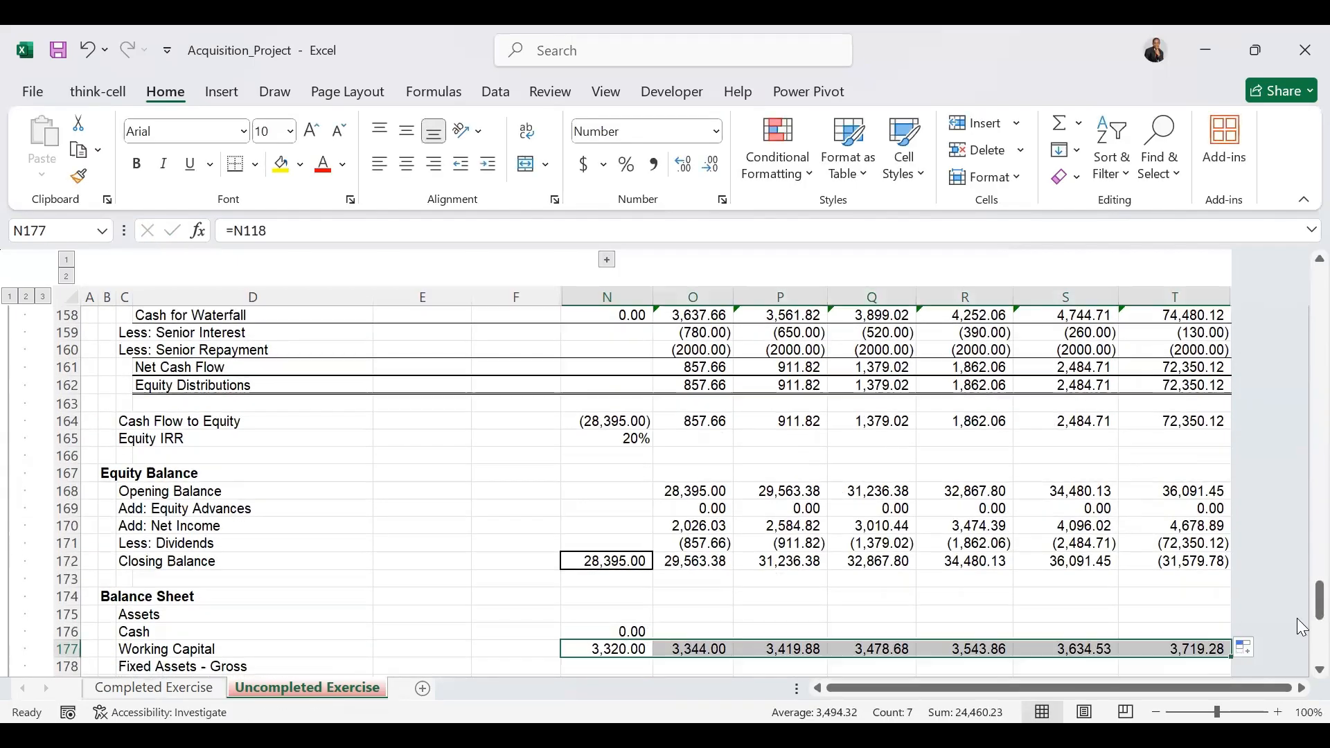
# Link Fixed Assets - Gross in N178 to the plant Closing Balance with =N129 and fill it across to T178.
pyautogui.moveTo(1299, 585); pyautogui.dragTo(1300, 617)
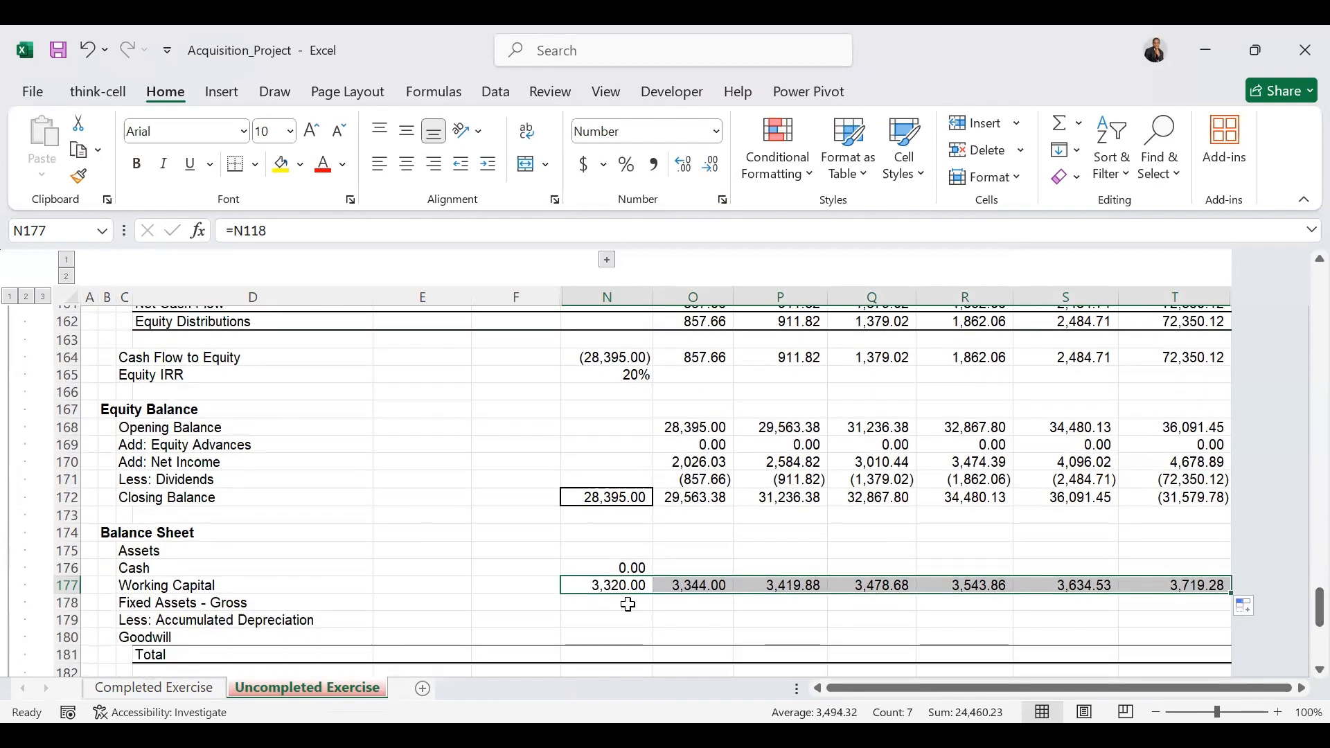
pyautogui.click(627, 604)
pyautogui.write('=')
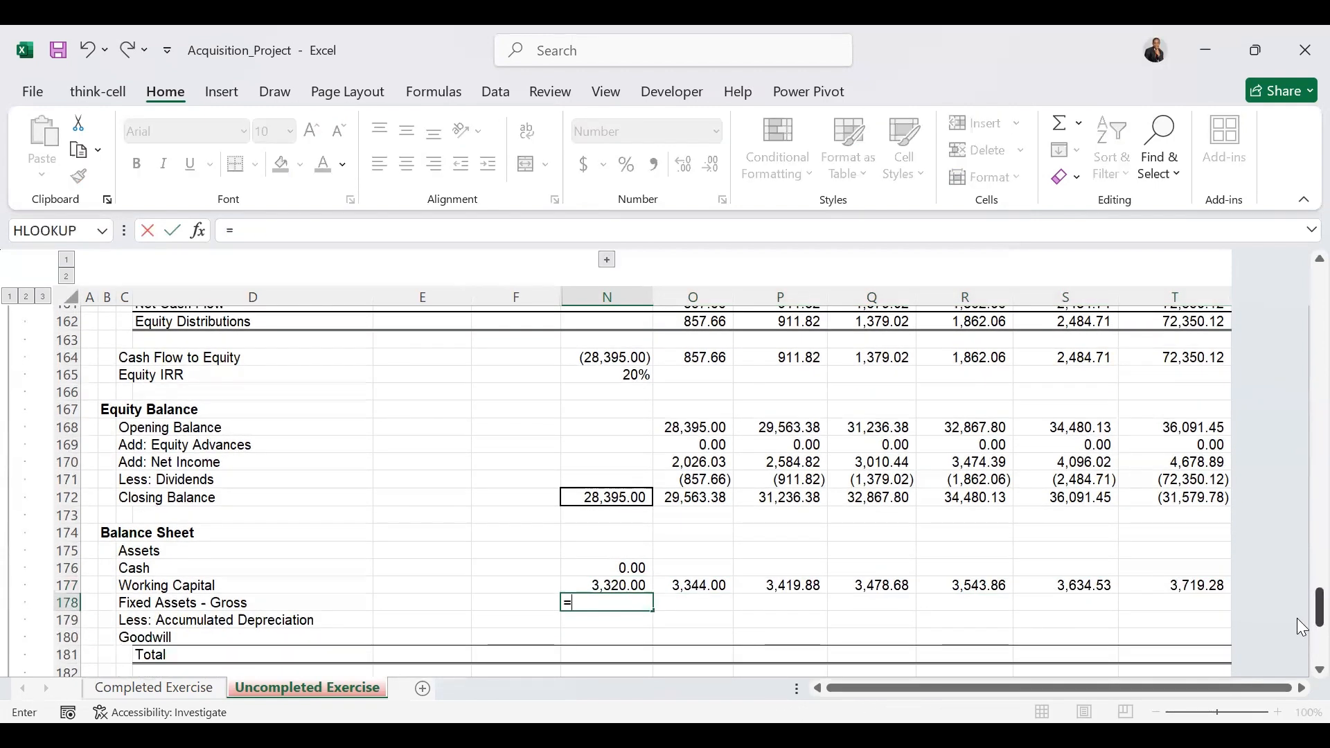
pyautogui.moveTo(1296, 618); pyautogui.dragTo(1297, 576)
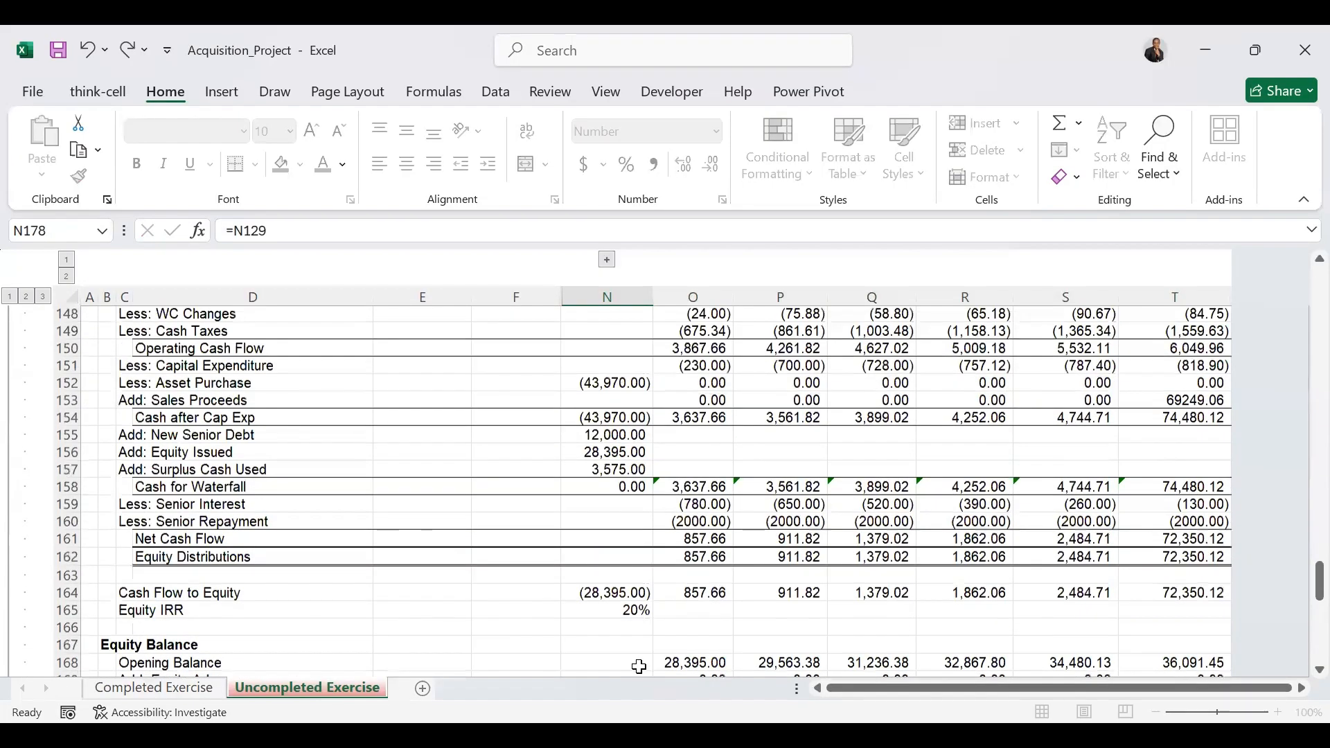
pyautogui.moveTo(652, 676); pyautogui.dragTo(1205, 666)
# Set Less: Accumulated Depreciation in N179 to =-N134 and fill it across to T179.
pyautogui.moveTo(1319, 601); pyautogui.dragTo(1299, 603)
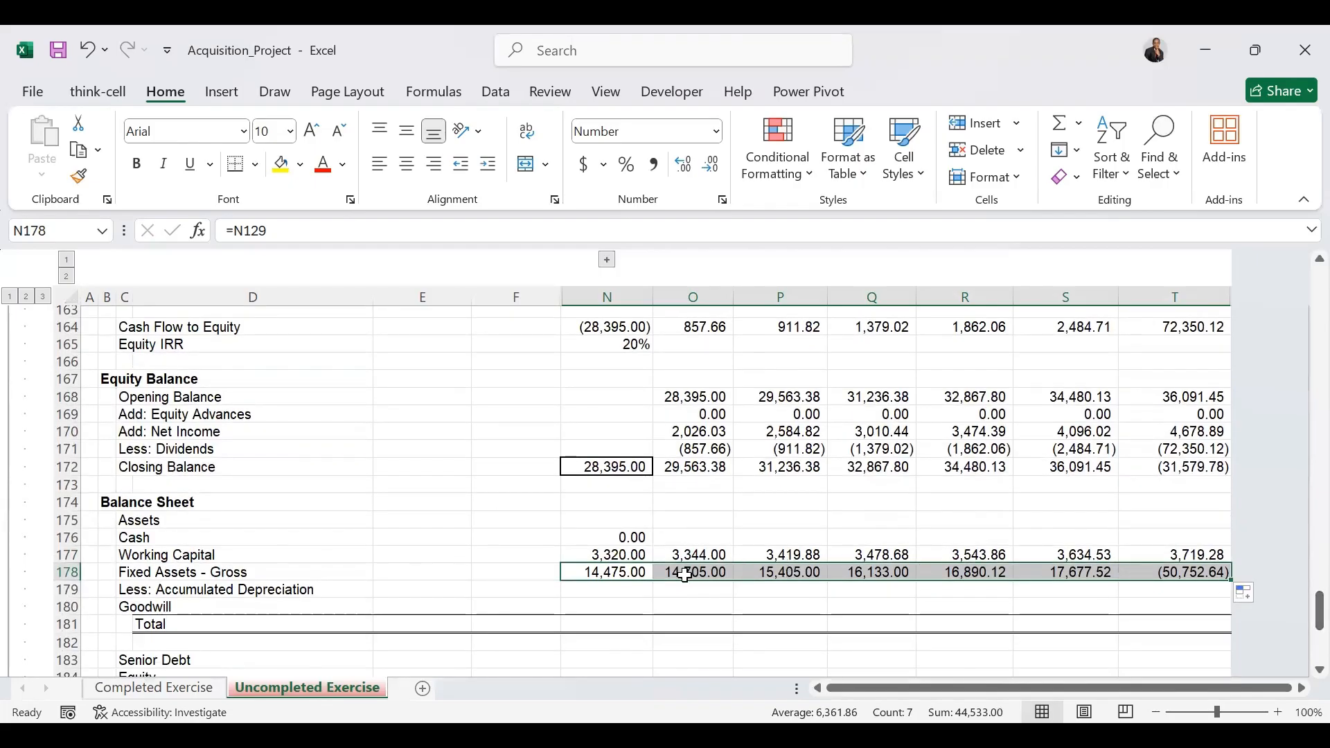
pyautogui.click(631, 590)
pyautogui.write('=-')
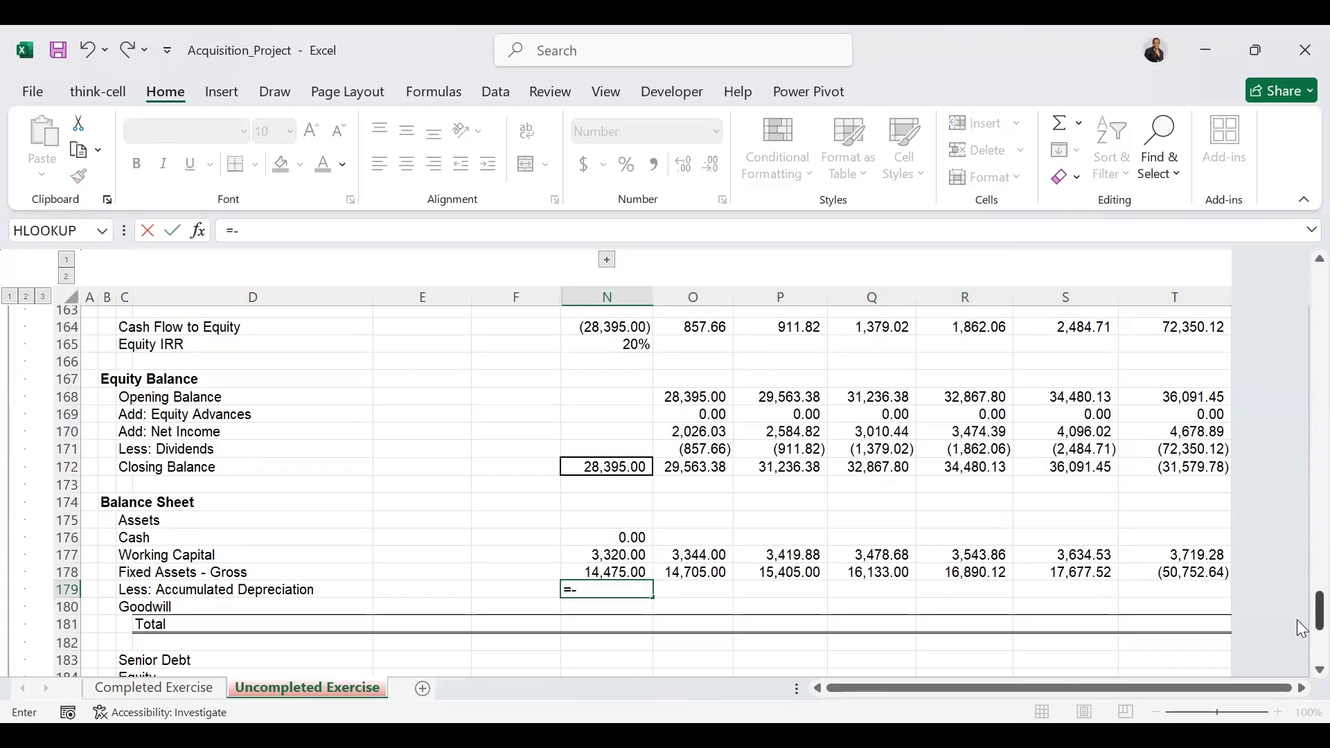
pyautogui.moveTo(1304, 613); pyautogui.dragTo(1301, 558)
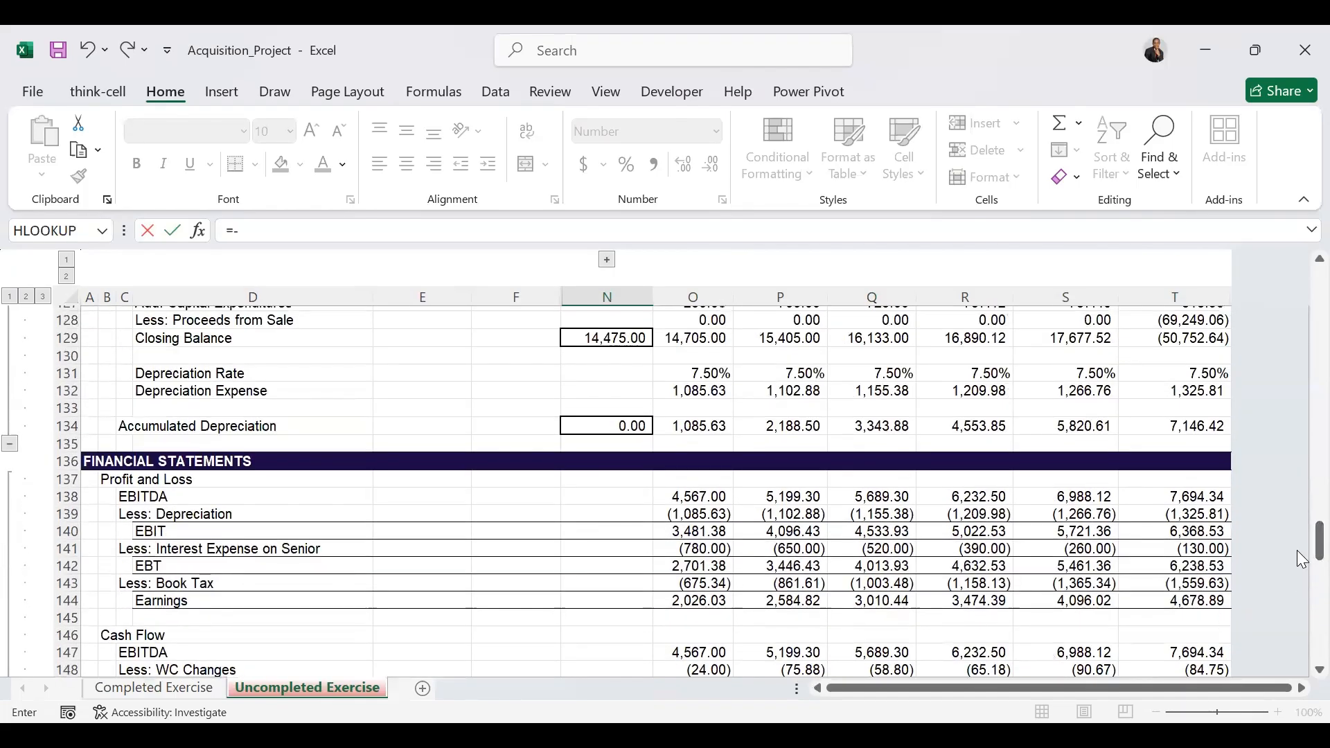
pyautogui.click(623, 424)
pyautogui.press('Return')
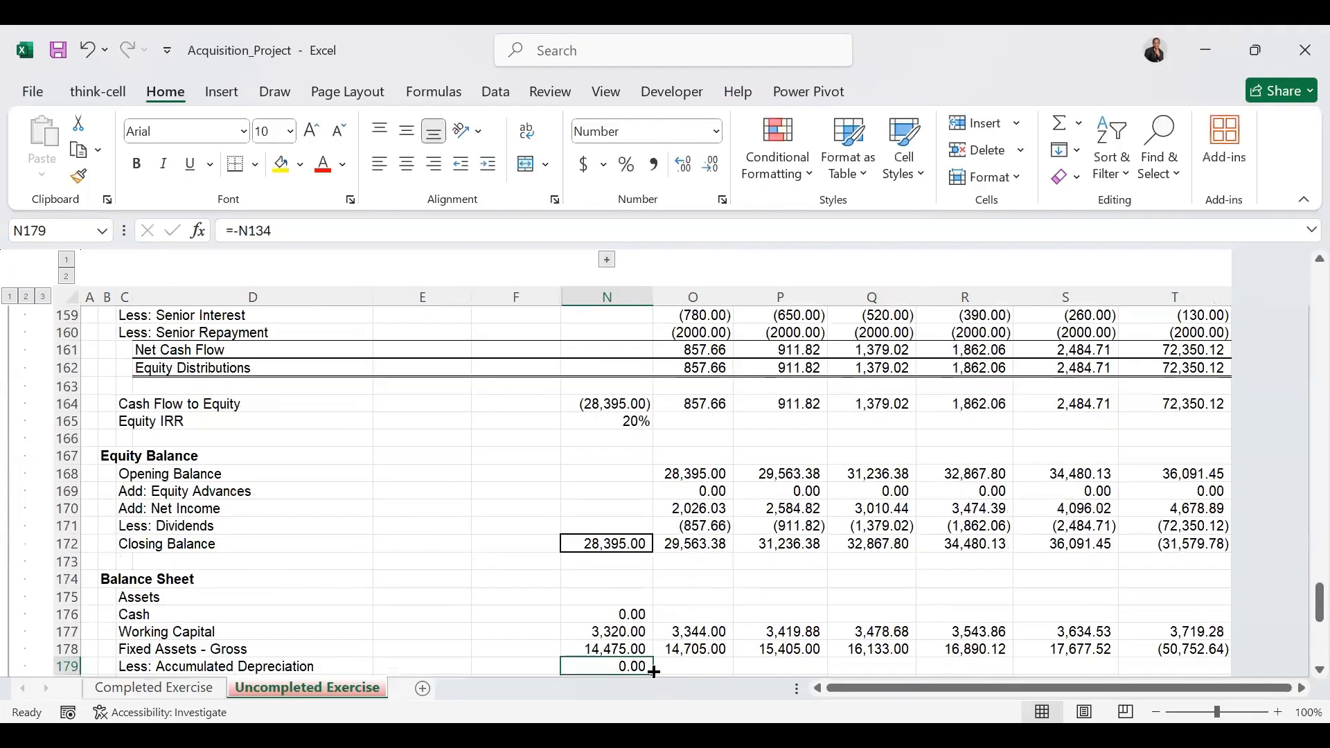
pyautogui.moveTo(653, 671); pyautogui.dragTo(1177, 666)
# Link Goodwill in N180 to the year 0 Goodwill in N87, and carry it forward with =N180 from O180 to T180.
pyautogui.scroll(-4, 538, 484)
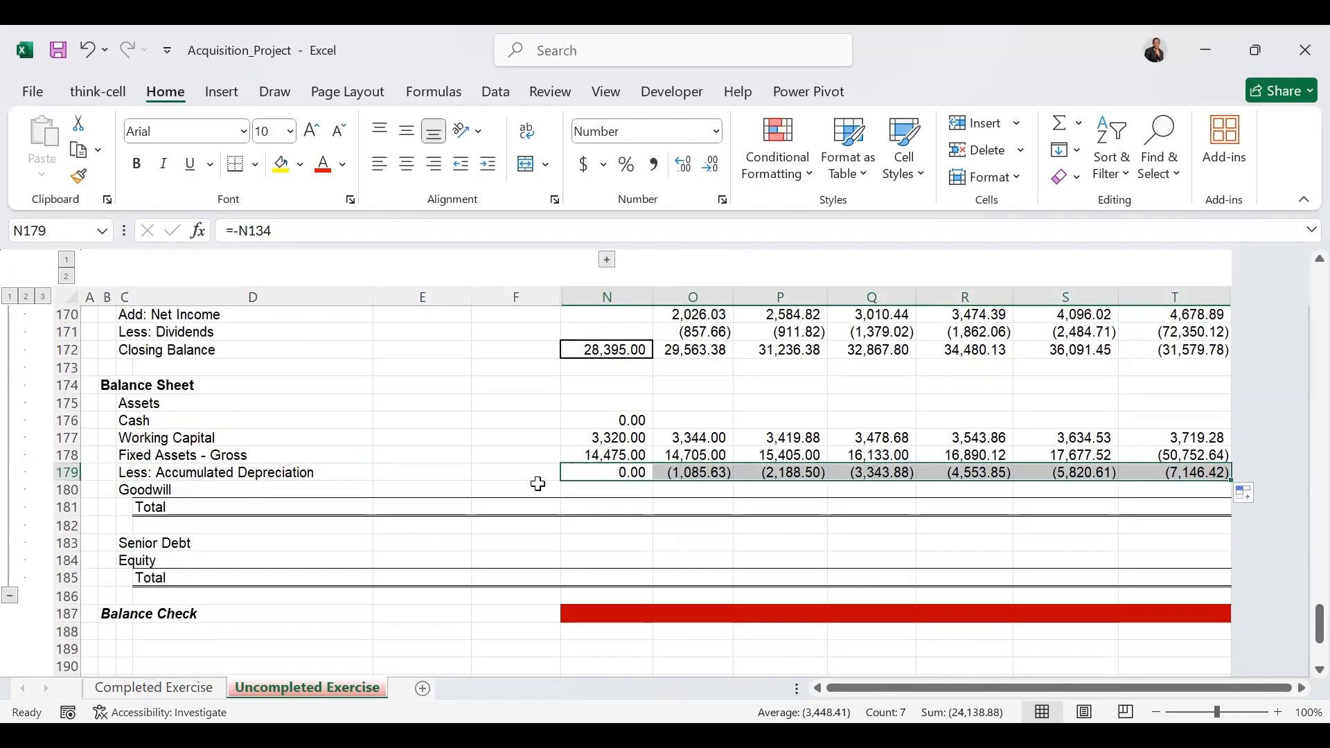
pyautogui.click(597, 491)
pyautogui.write('=')
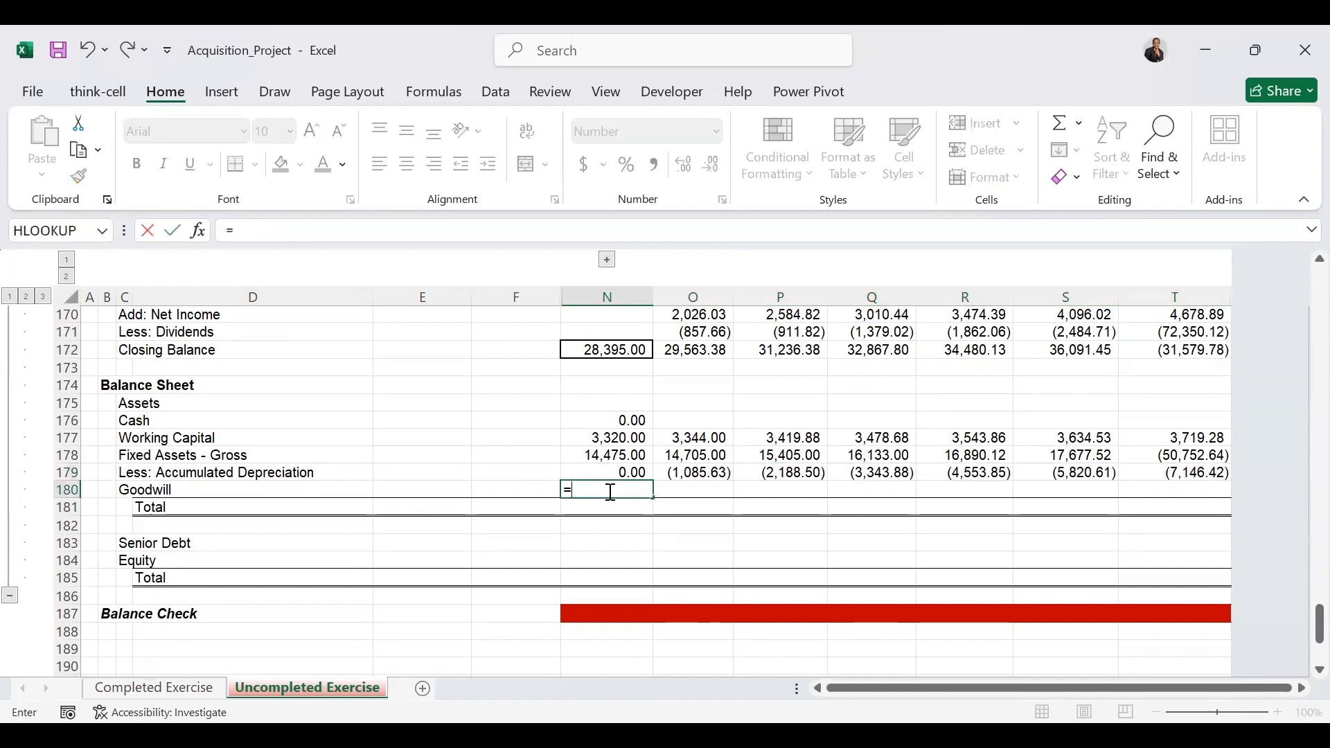
pyautogui.moveTo(1297, 617); pyautogui.dragTo(1296, 446)
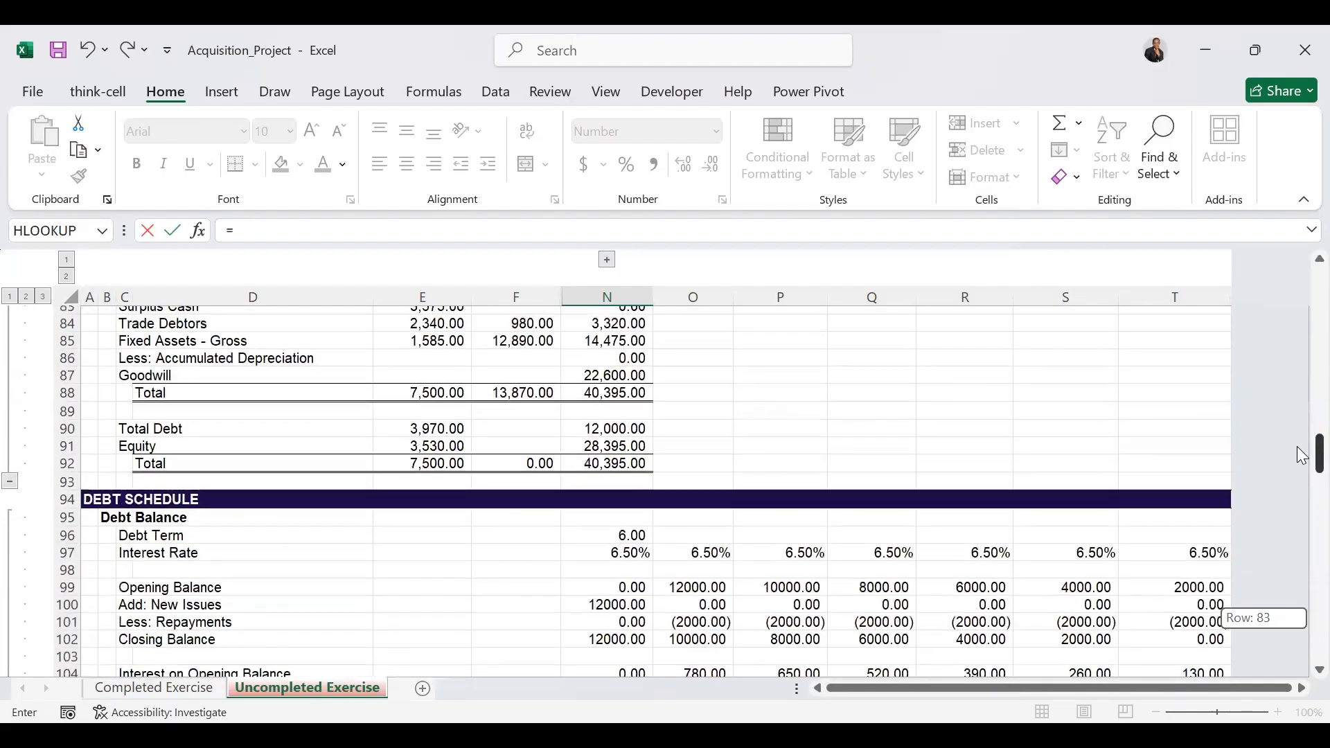
pyautogui.click(629, 380)
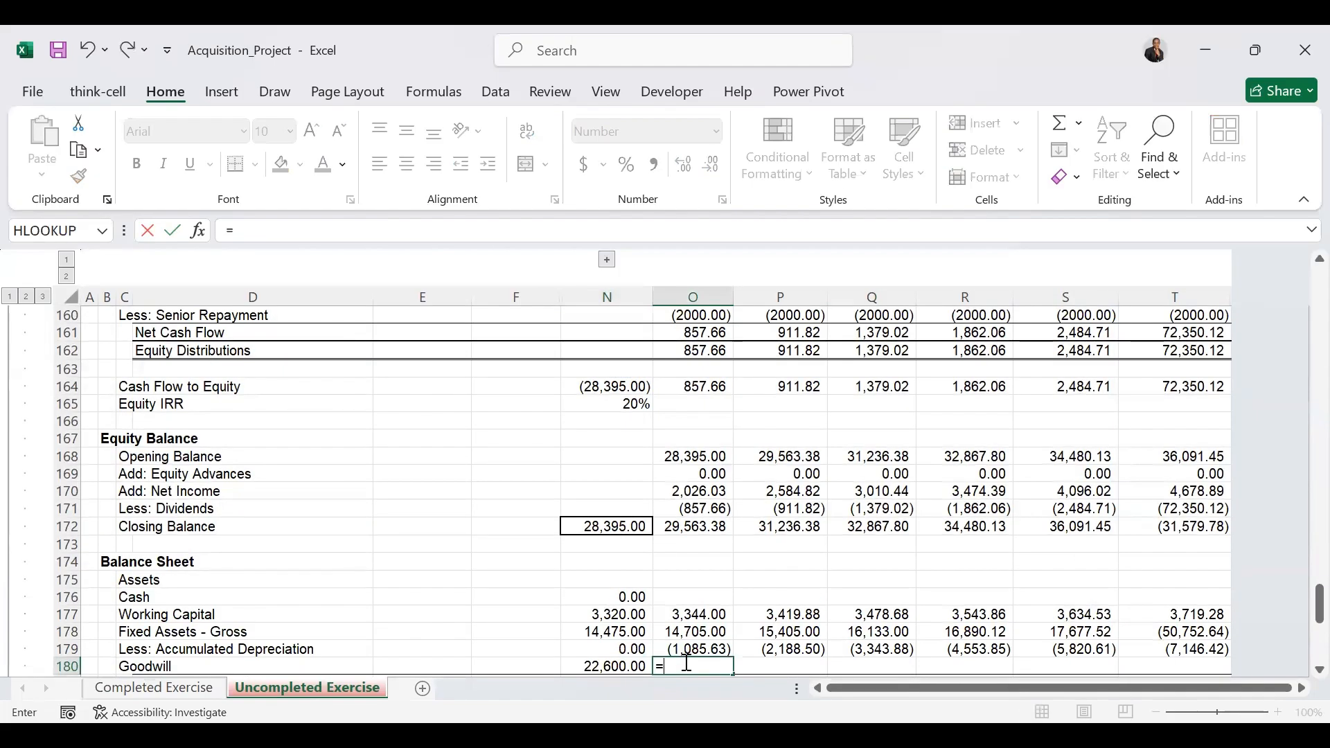
pyautogui.click(634, 664)
pyautogui.hotkey('ctrl', 'Return')
pyautogui.moveTo(732, 674); pyautogui.dragTo(1222, 666)
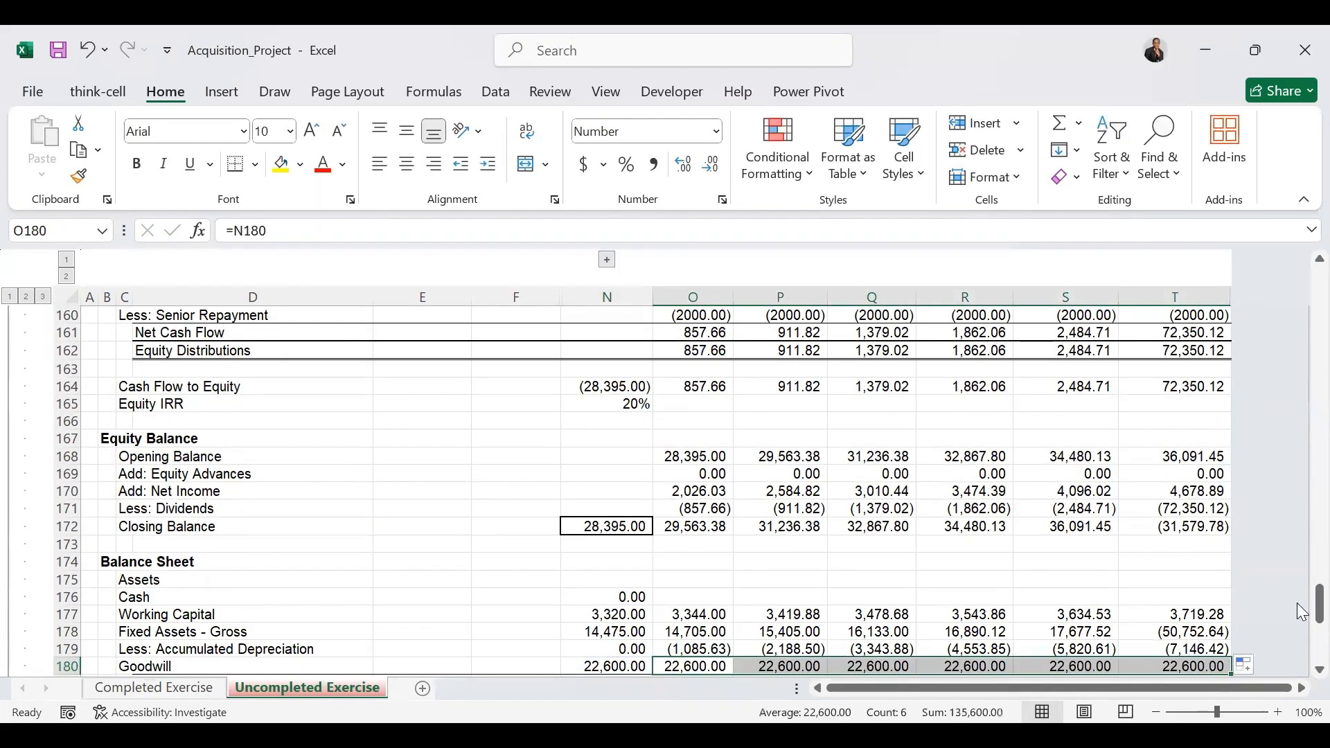
# Total the Balance Sheet assets in N181 with =SUM(N176:N180) and fill it across to T181.
pyautogui.moveTo(1302, 626)
pyautogui.mouseDown()
pyautogui.moveTo(1301, 610)
pyautogui.moveTo(1301, 626)
pyautogui.mouseUp()
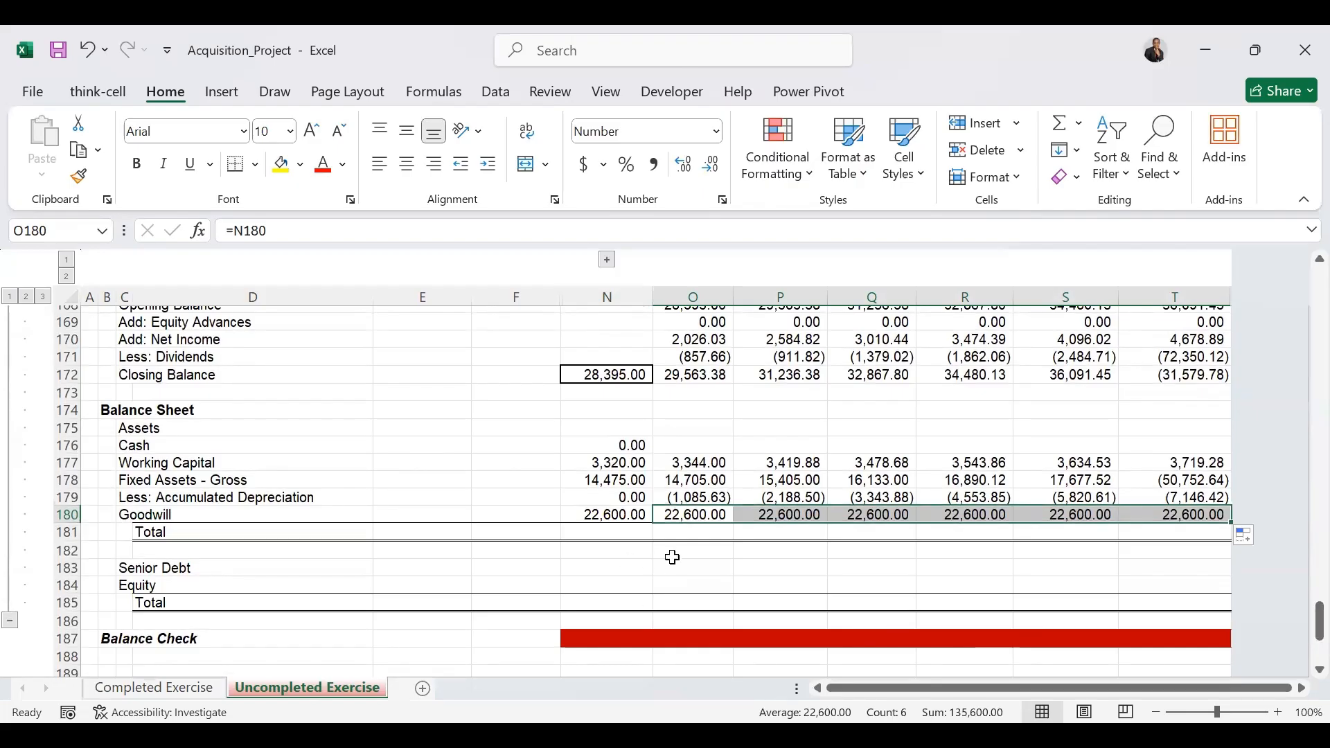
pyautogui.click(631, 532)
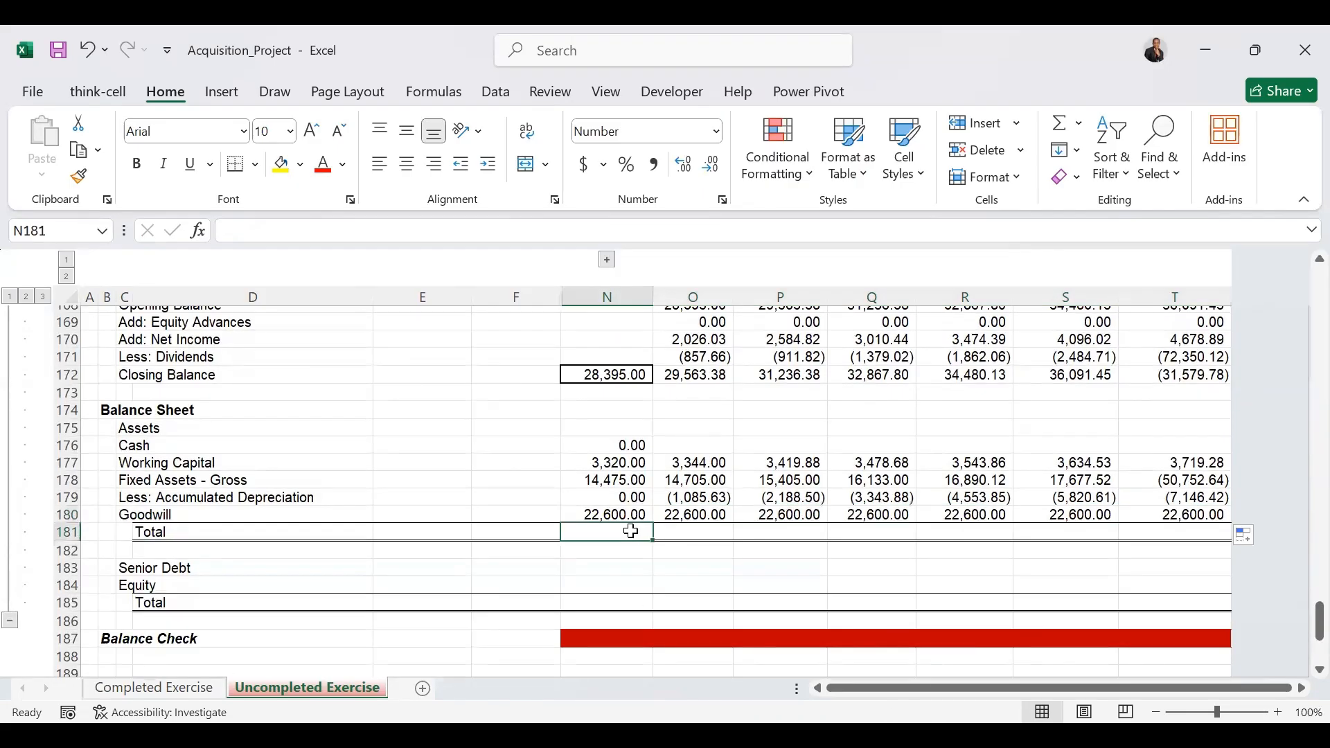
pyautogui.write('=')
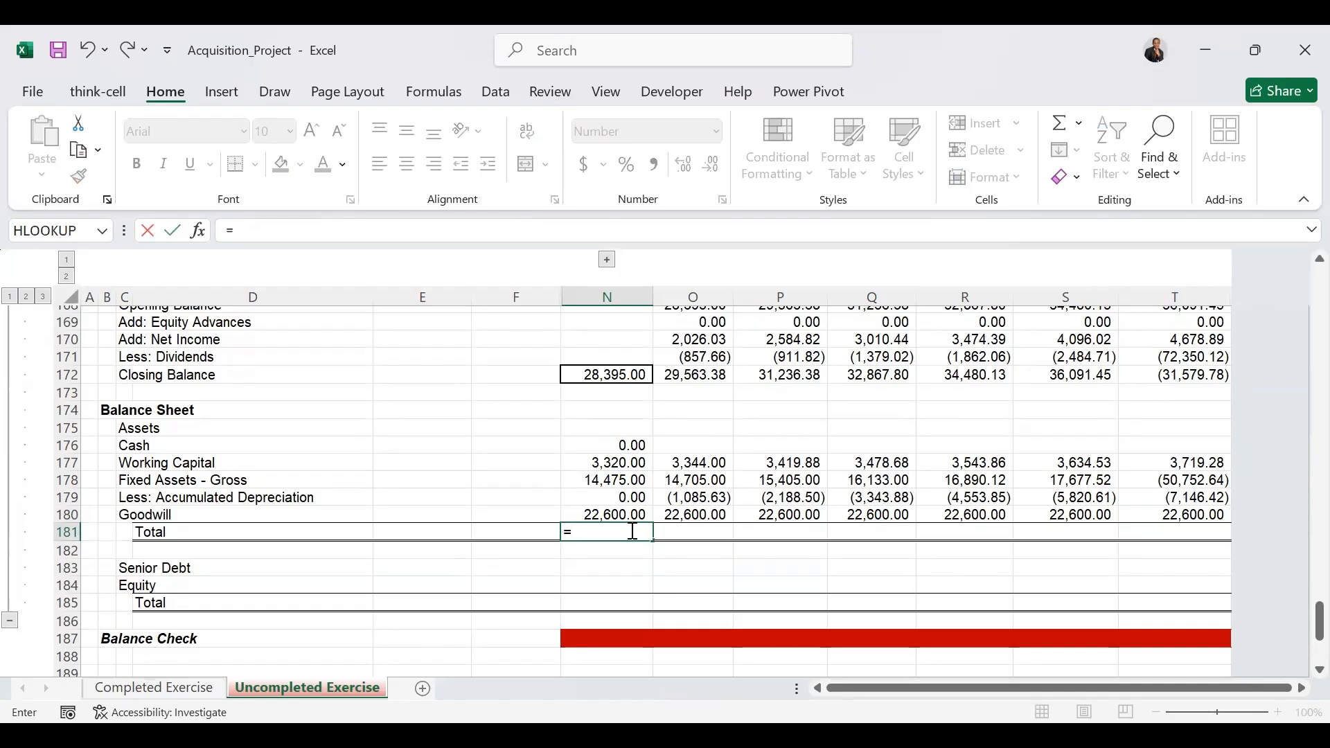
pyautogui.write('SUM(')
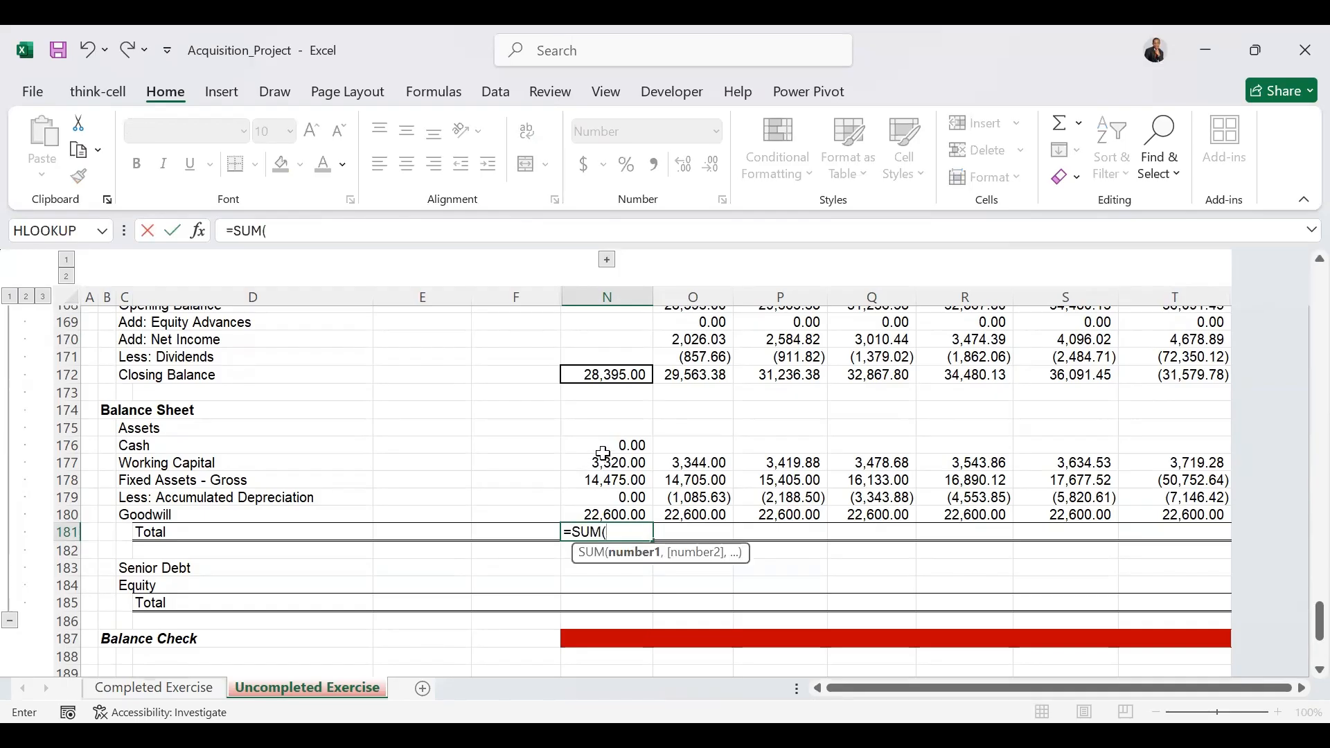
pyautogui.click(608, 451)
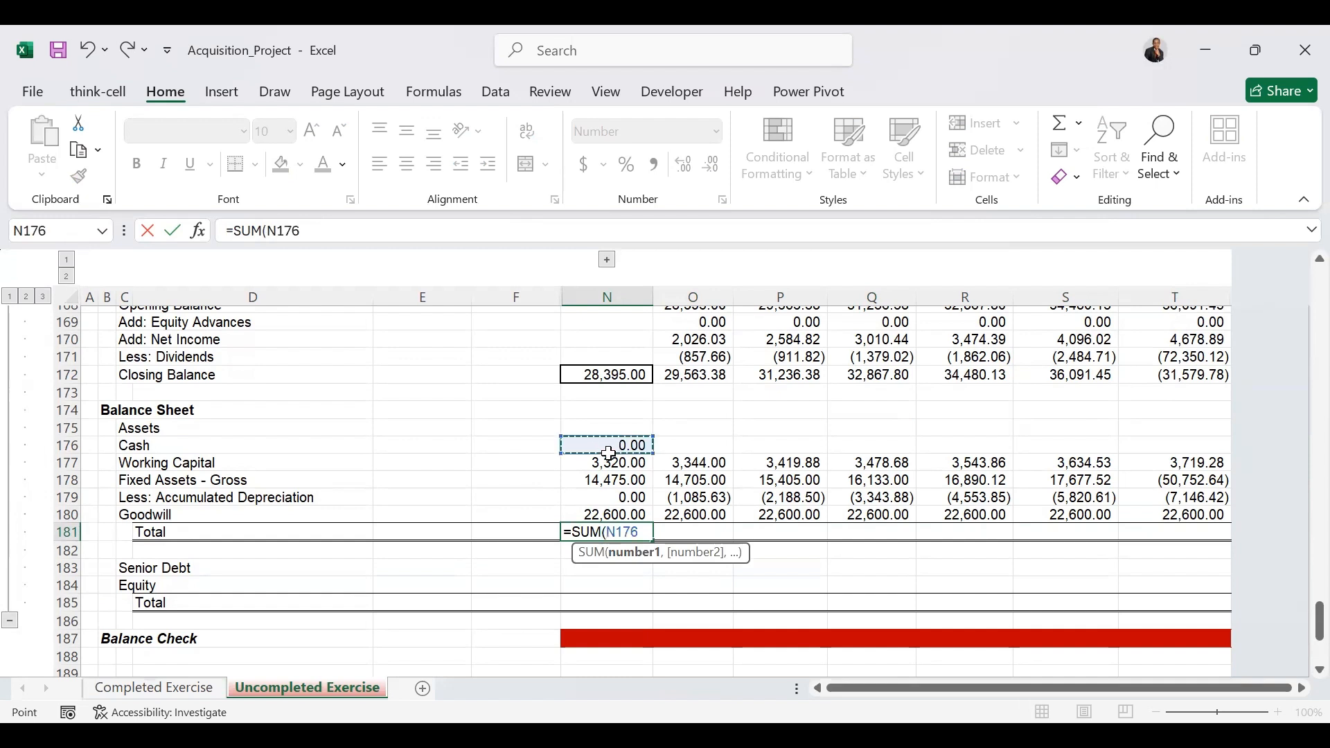
pyautogui.keyDown('shift'); pyautogui.click(613, 515); pyautogui.keyUp('shift')
pyautogui.hotkey('ctrl', 'Return')
pyautogui.moveTo(656, 541); pyautogui.dragTo(1183, 532)
# Link Senior Debt in N183 to the debt Closing Balance with =N102 and fill it across to T183.
pyautogui.moveTo(1301, 625); pyautogui.dragTo(1301, 635)
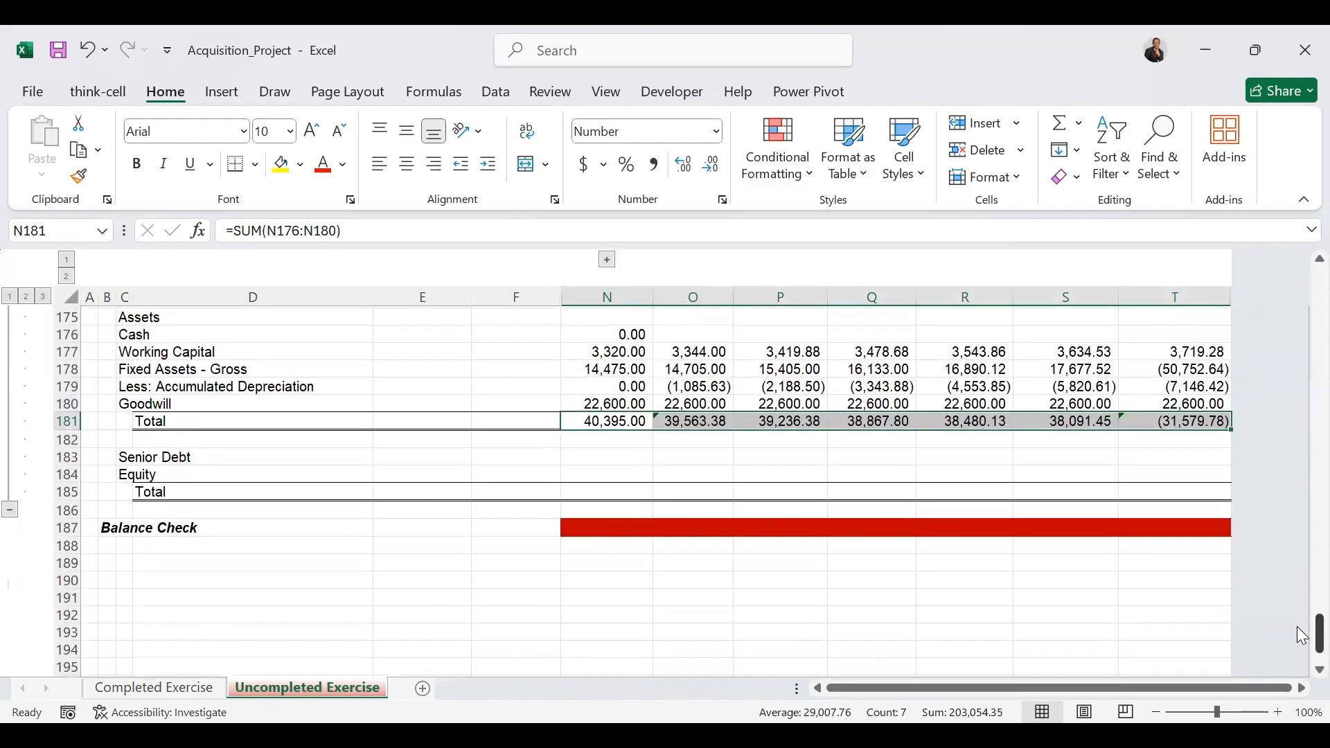
pyautogui.click(589, 459)
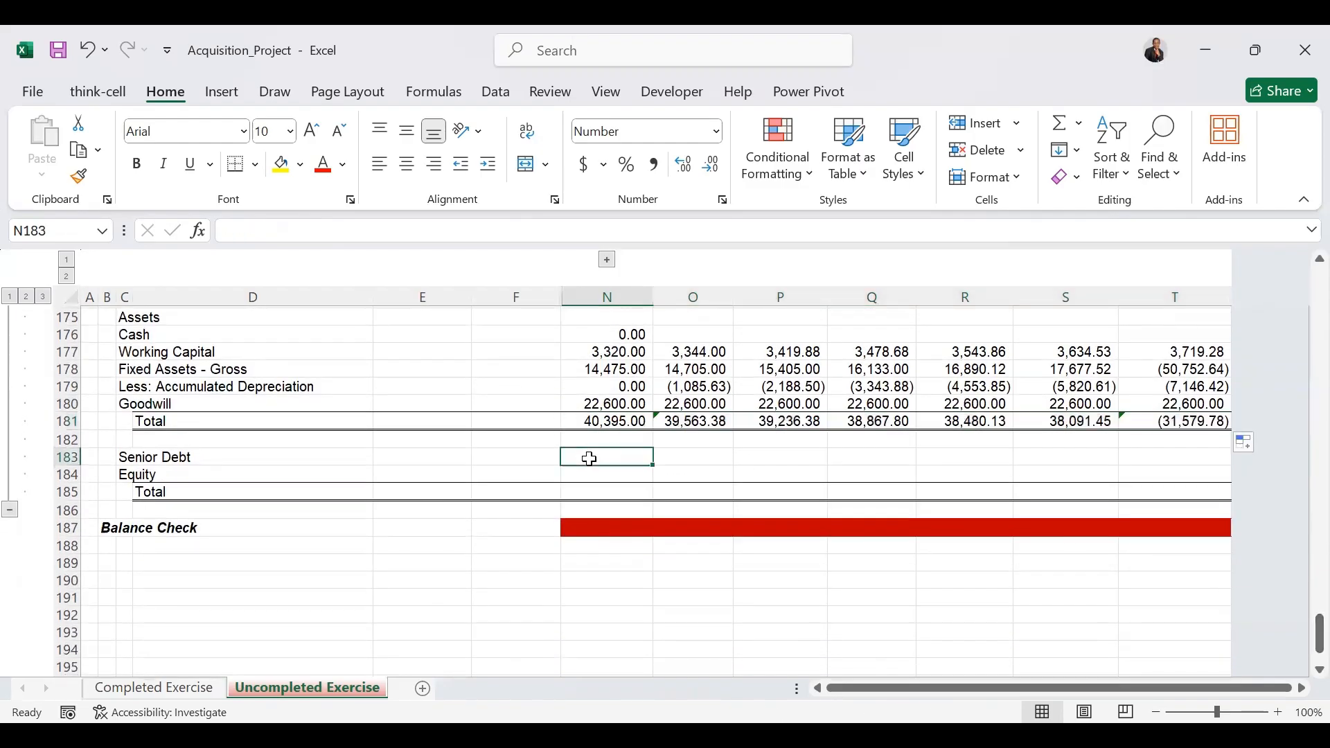
pyautogui.write('=')
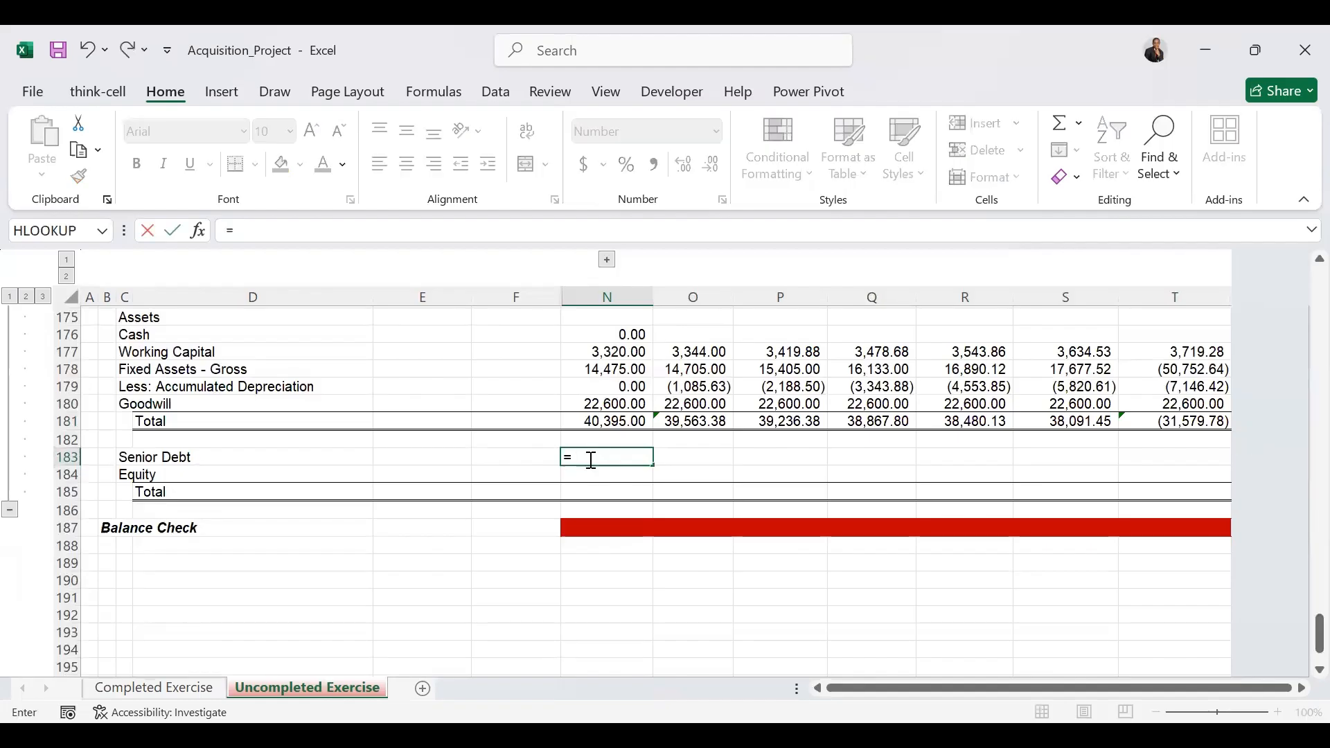
pyautogui.moveTo(1299, 626); pyautogui.dragTo(1301, 476)
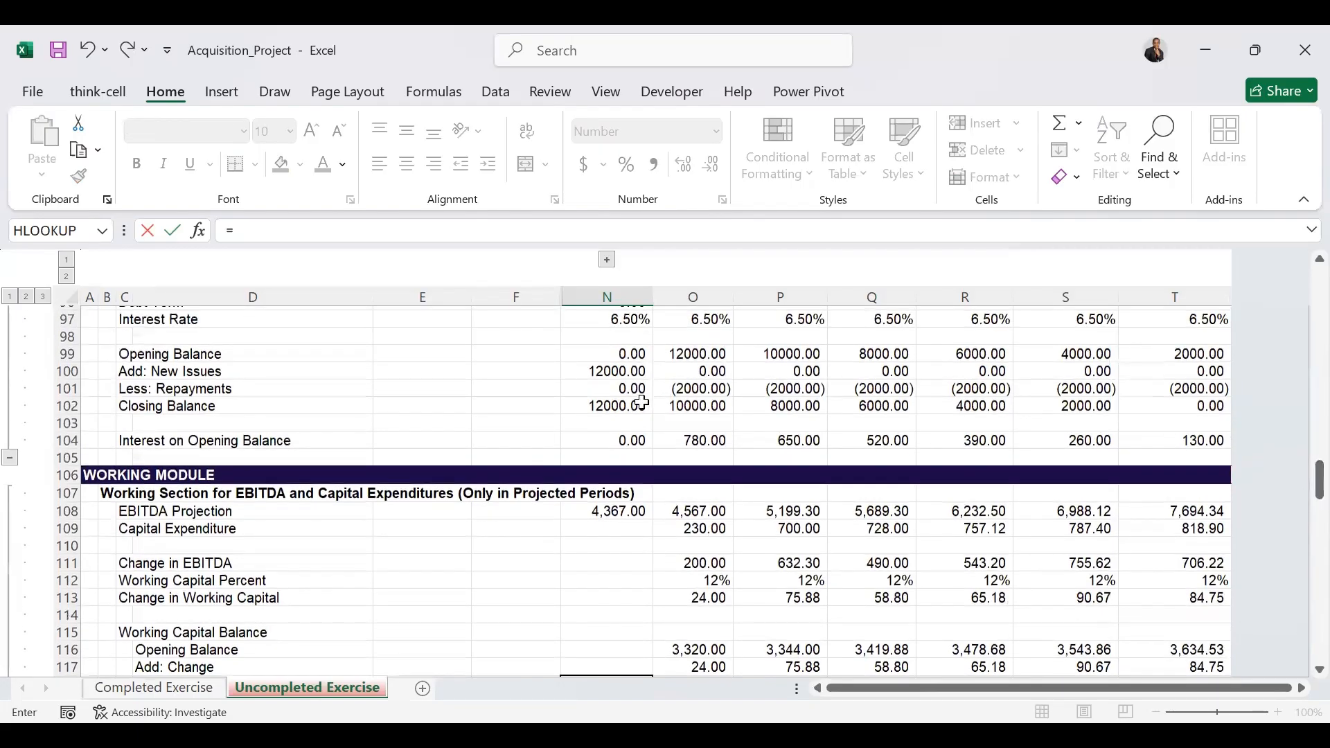
pyautogui.click(641, 404)
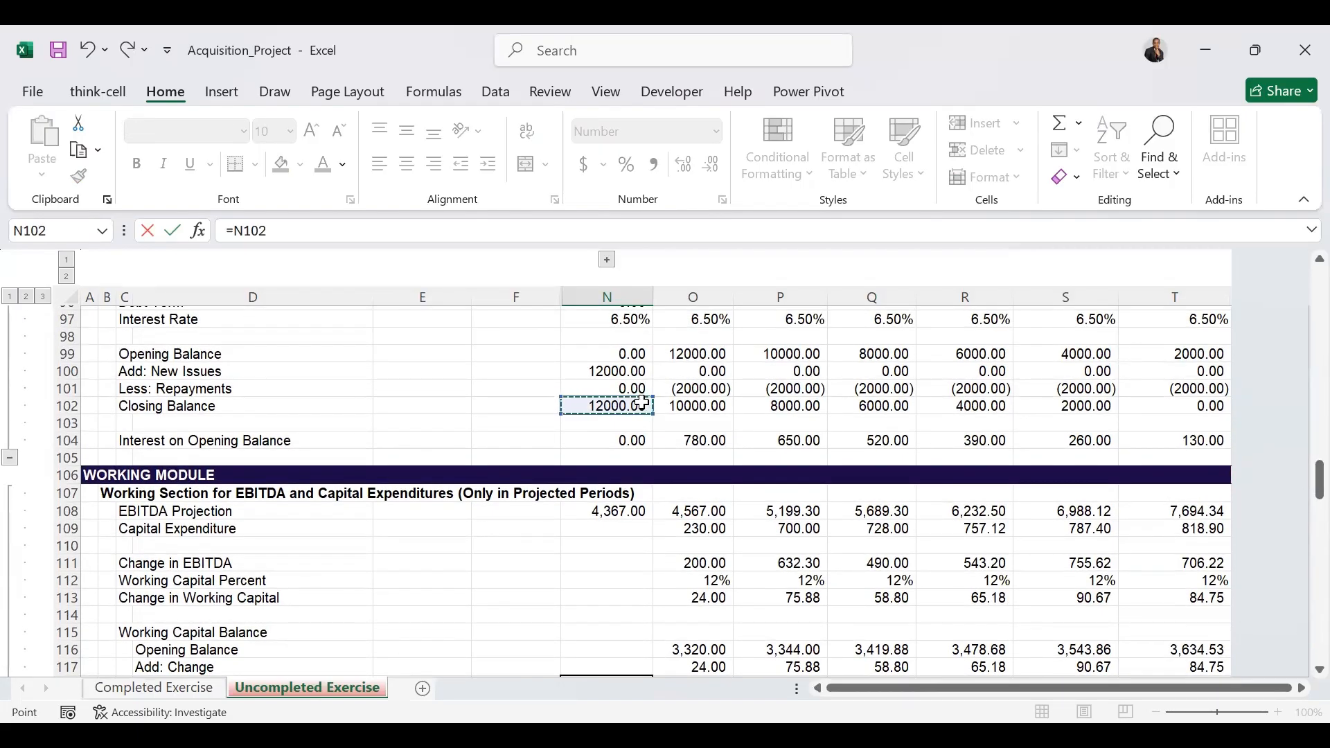
pyautogui.press('Return')
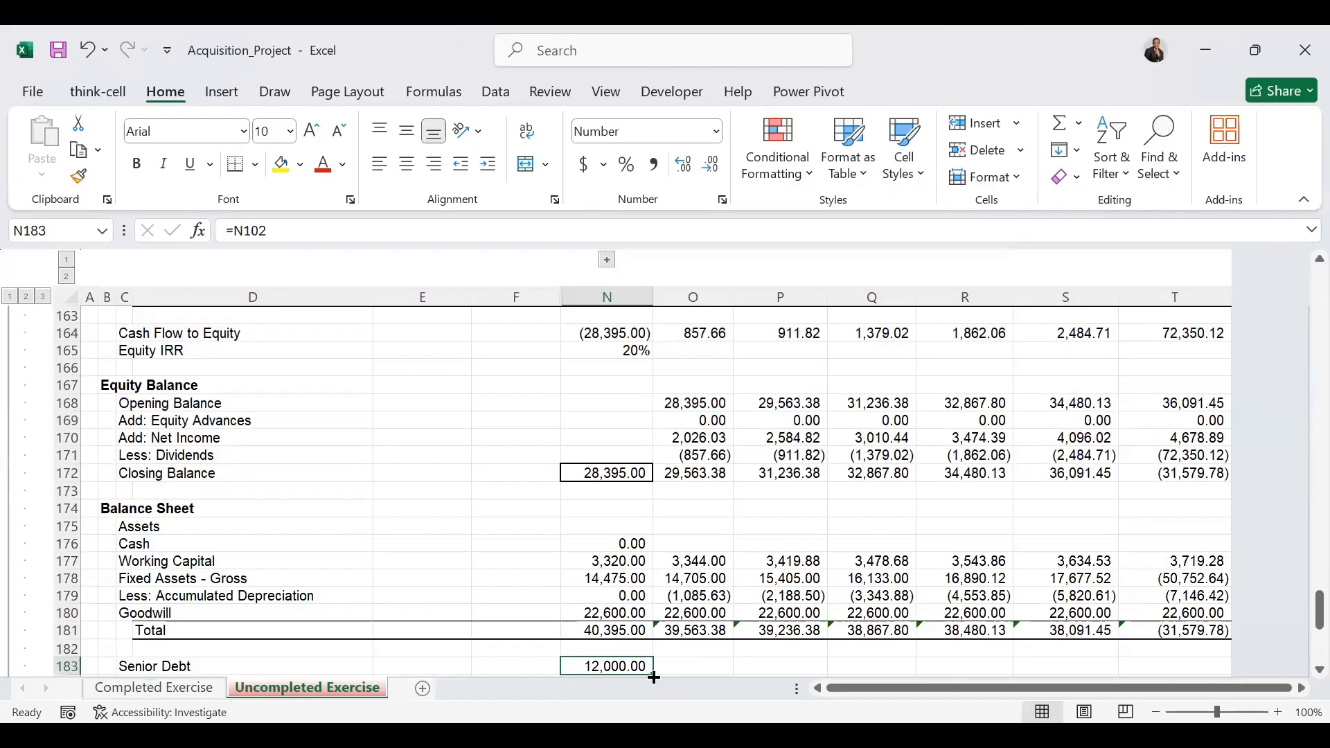
pyautogui.moveTo(653, 677); pyautogui.dragTo(1226, 675)
# Link Equity in N184 to the Equity Balance's Closing Balance in N172 and fill it across to T184.
pyautogui.moveTo(1316, 609); pyautogui.dragTo(1298, 616)
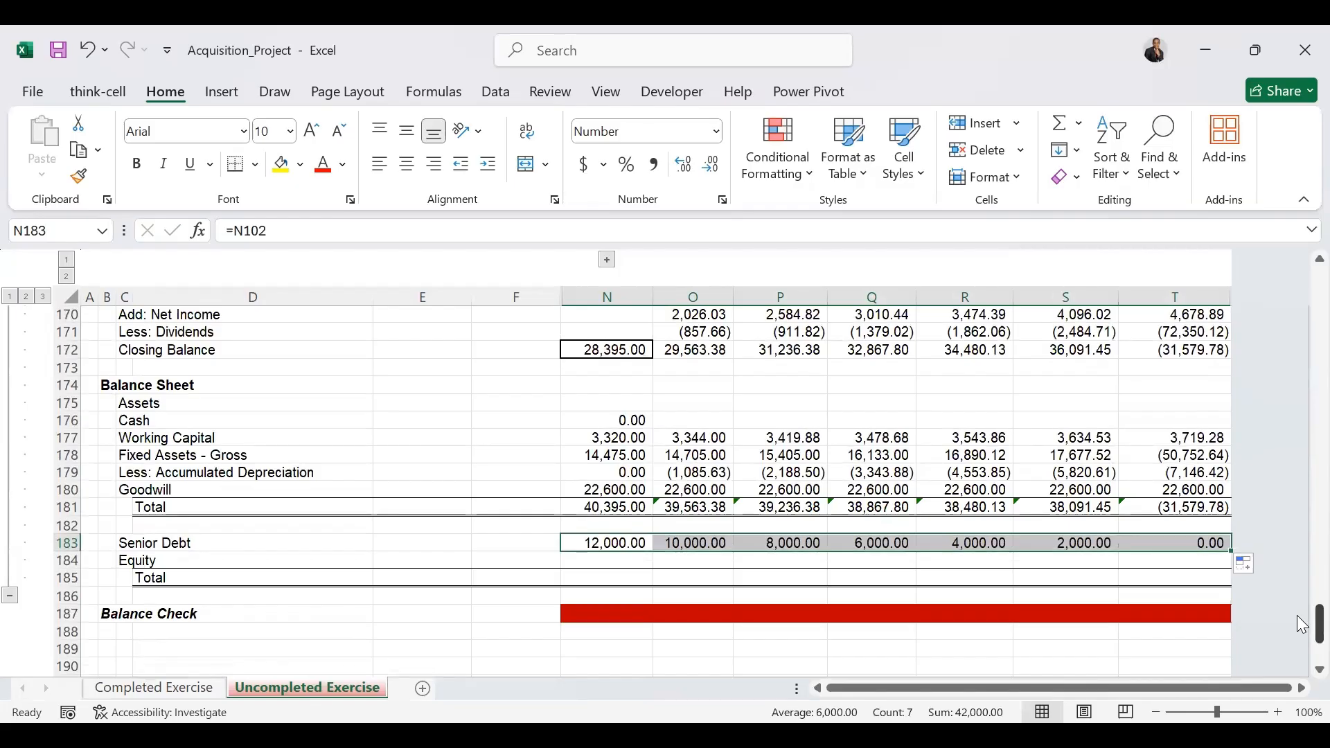
pyautogui.press('Down')
pyautogui.write('=')
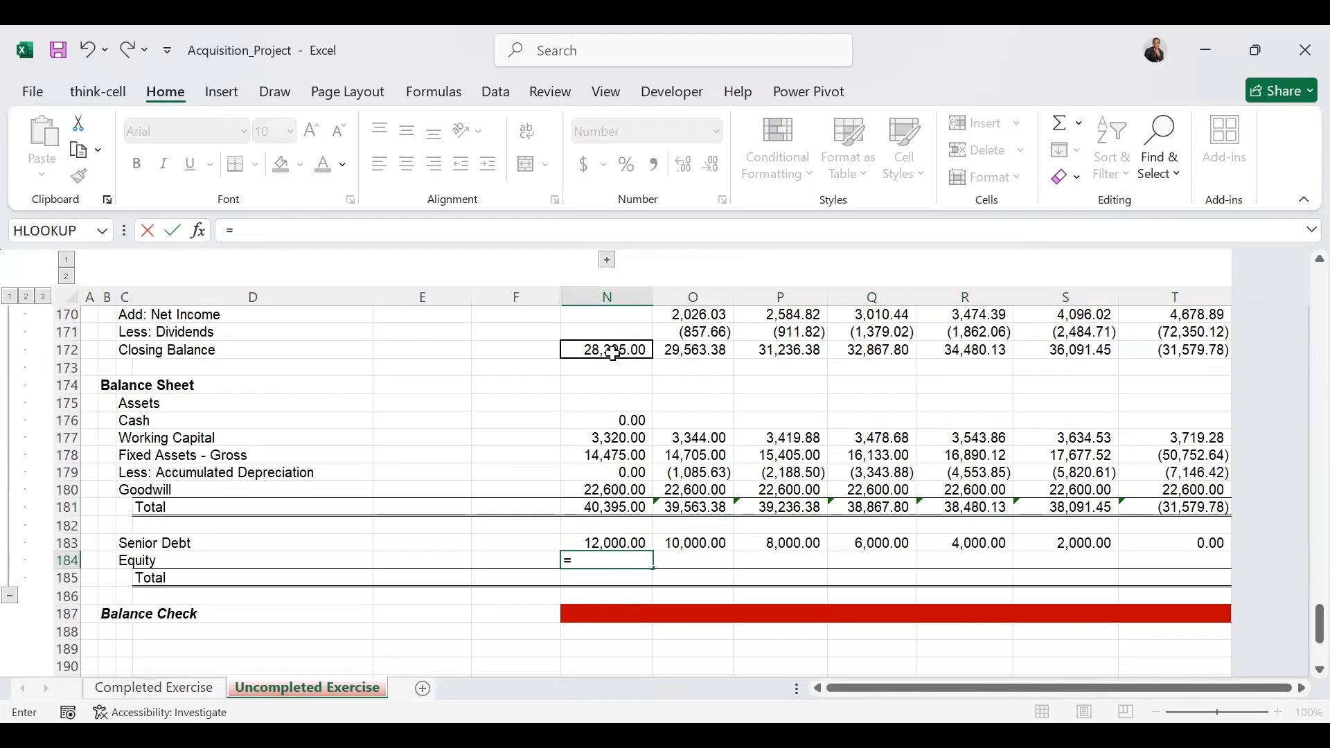
pyautogui.click(612, 353)
pyautogui.hotkey('ctrl', 'Return')
pyautogui.moveTo(656, 572); pyautogui.dragTo(1226, 565)
# Total Senior Debt and Equity in N185 with =SUM(N183:N184) and fill it across to T185.
pyautogui.click(600, 582)
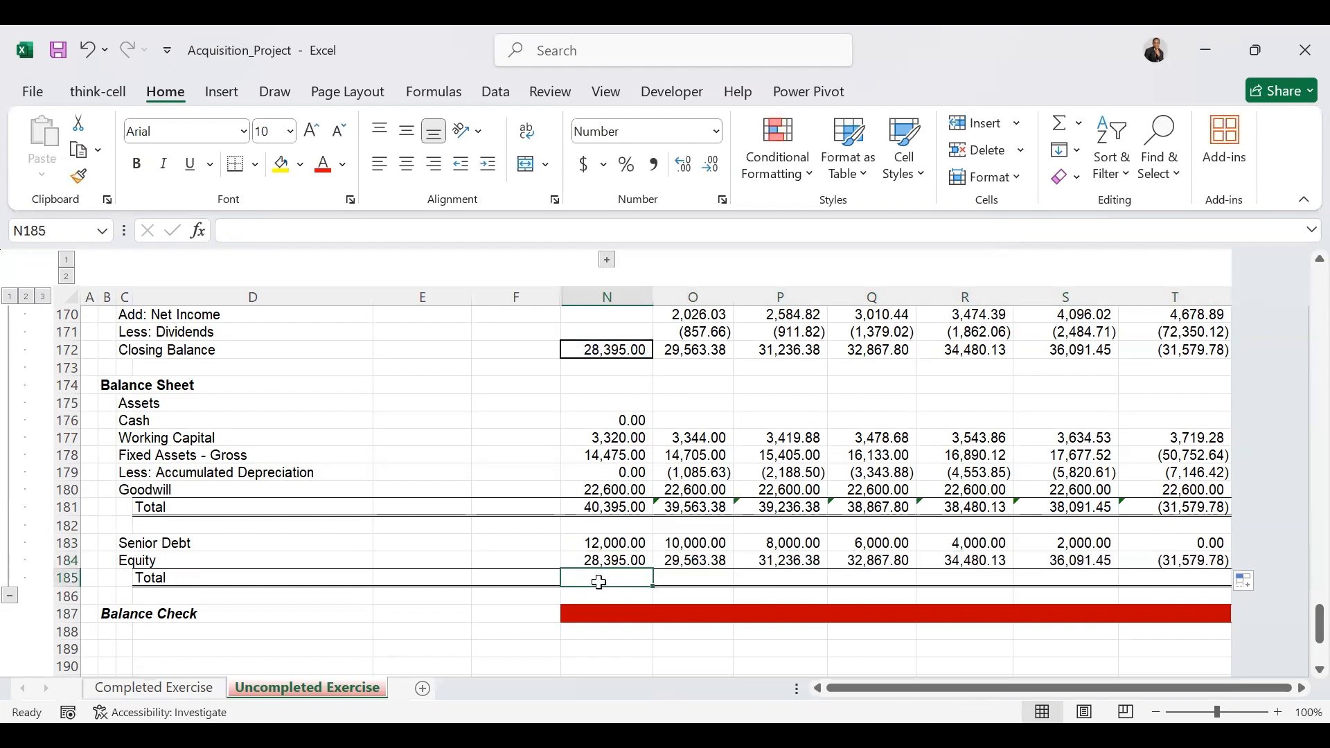
pyautogui.write('=')
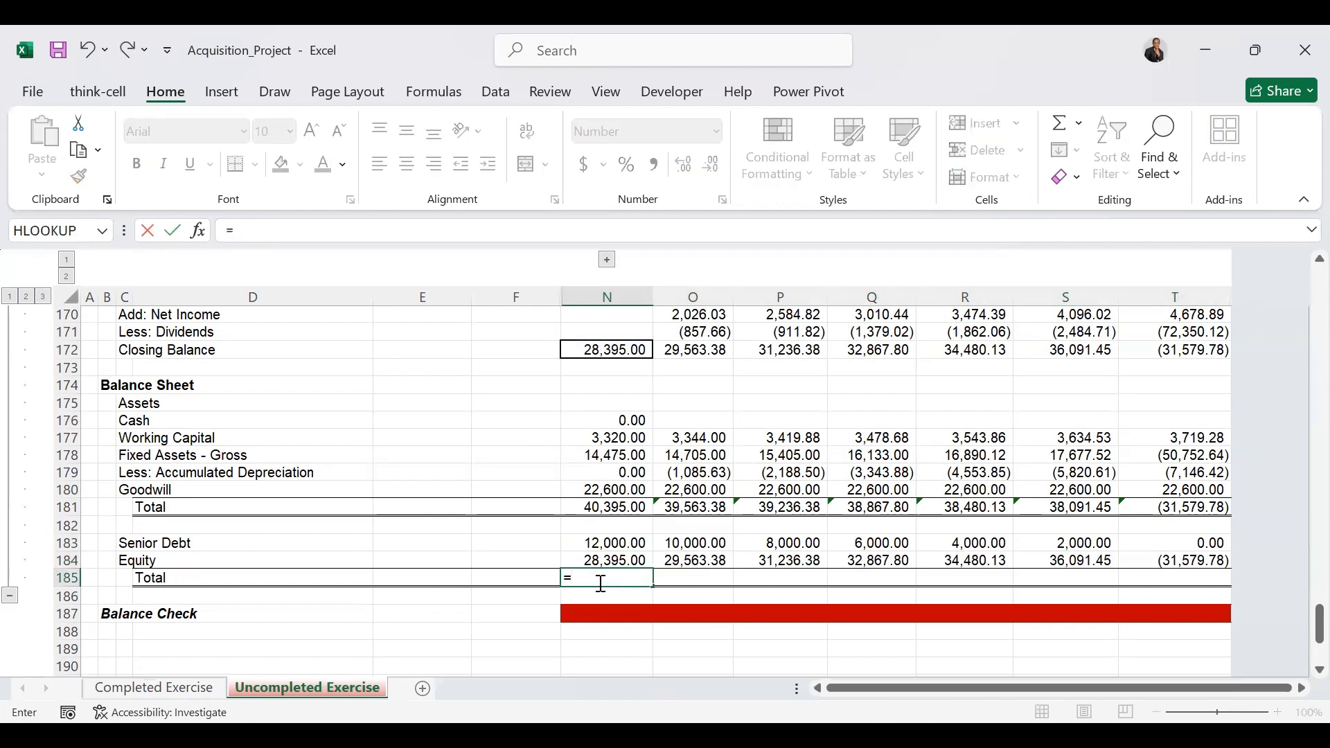
pyautogui.write('sum(')
pyautogui.moveTo(597, 546); pyautogui.dragTo(1225, 554)
pyautogui.hotkey('ctrl', 'Return')
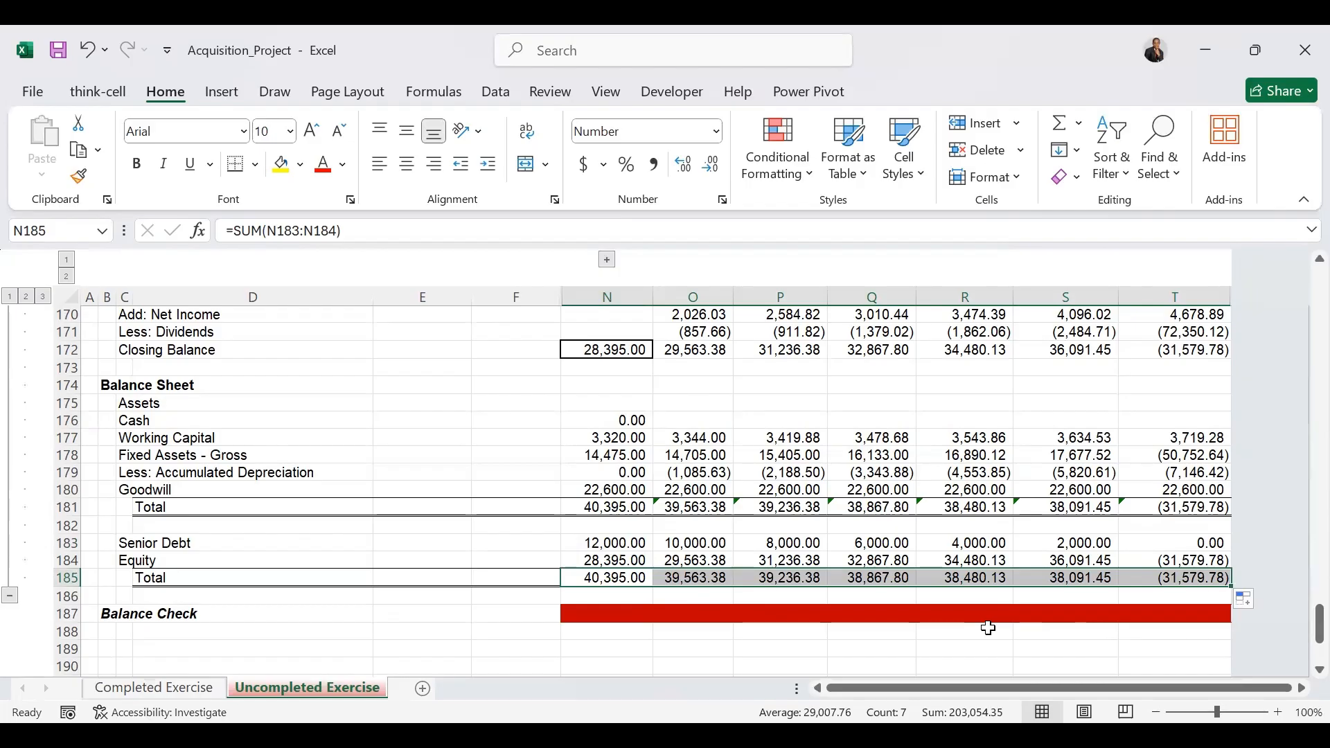
# Enter =ROUND(N181,0)=ROUND(N185,0) as the Balance Check in N187 and fill it across to T187.
pyautogui.click(588, 615)
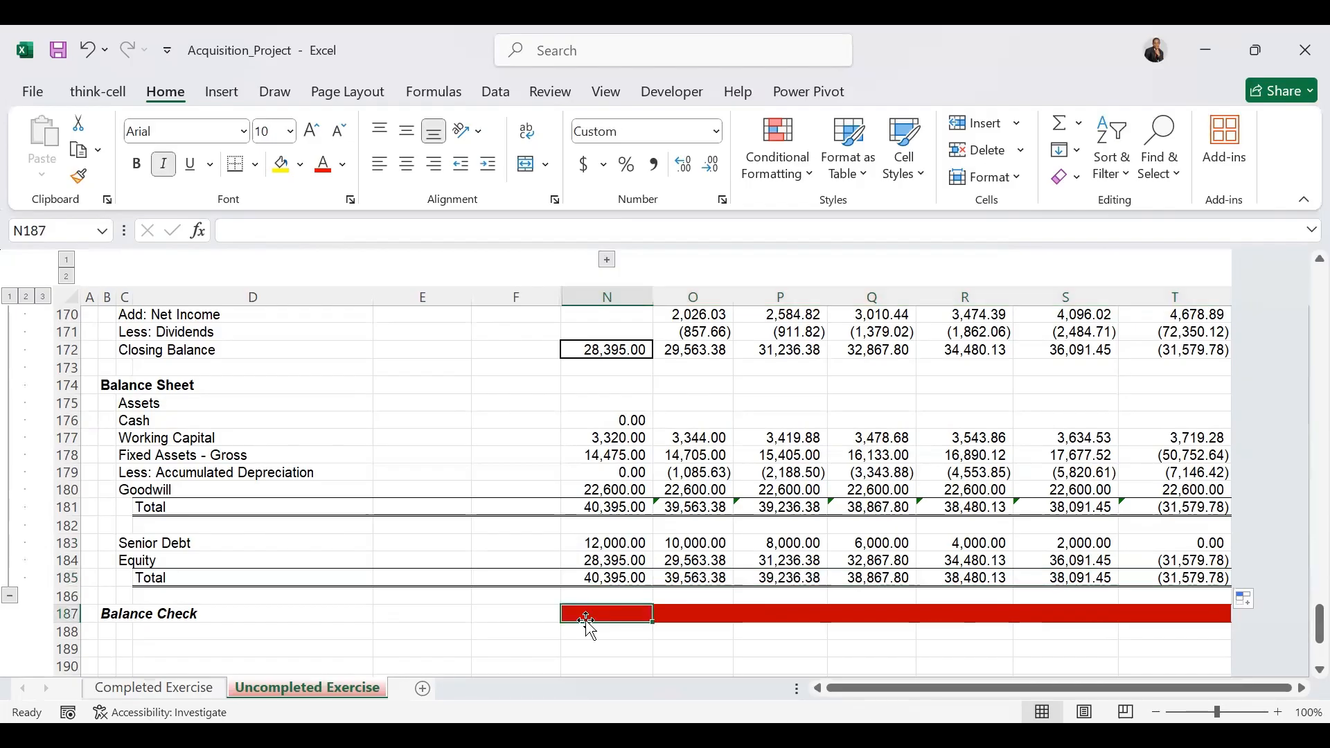
pyautogui.write('=round')
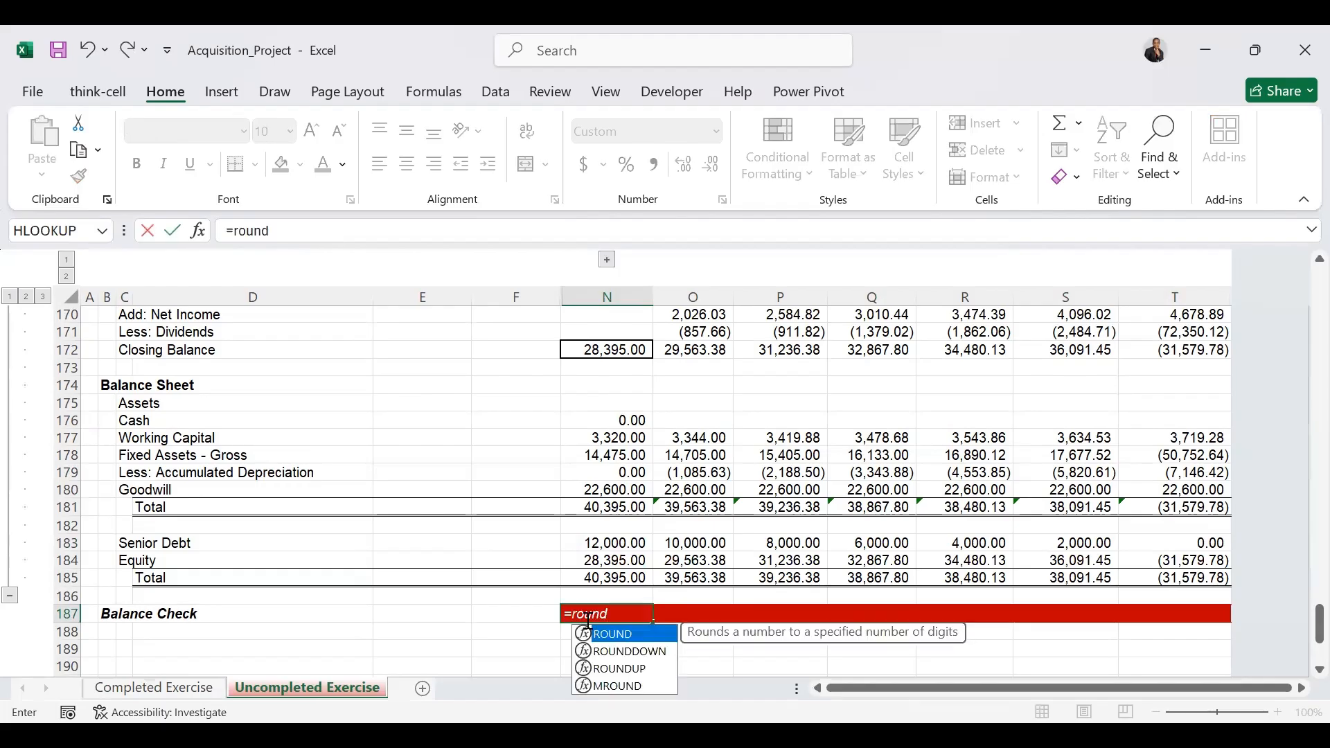
pyautogui.press('Tab')
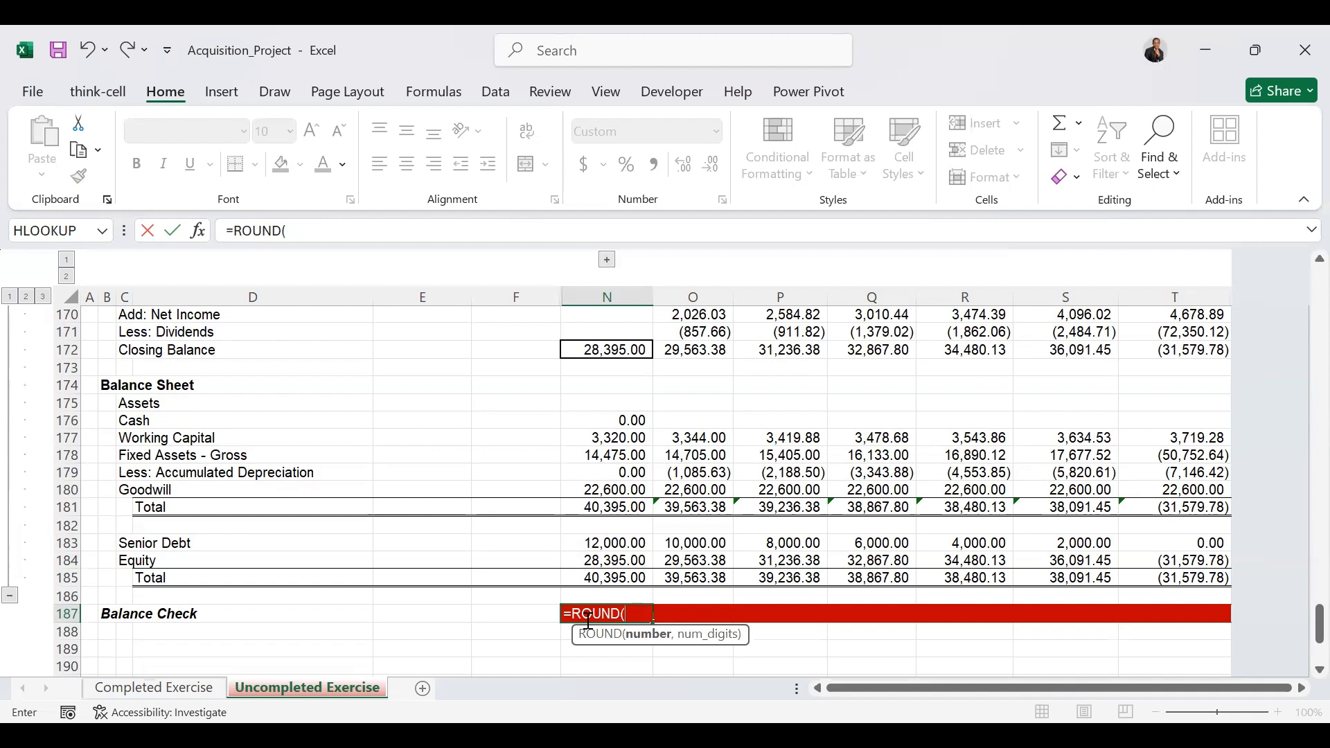
pyautogui.click(620, 513)
pyautogui.write(',0')
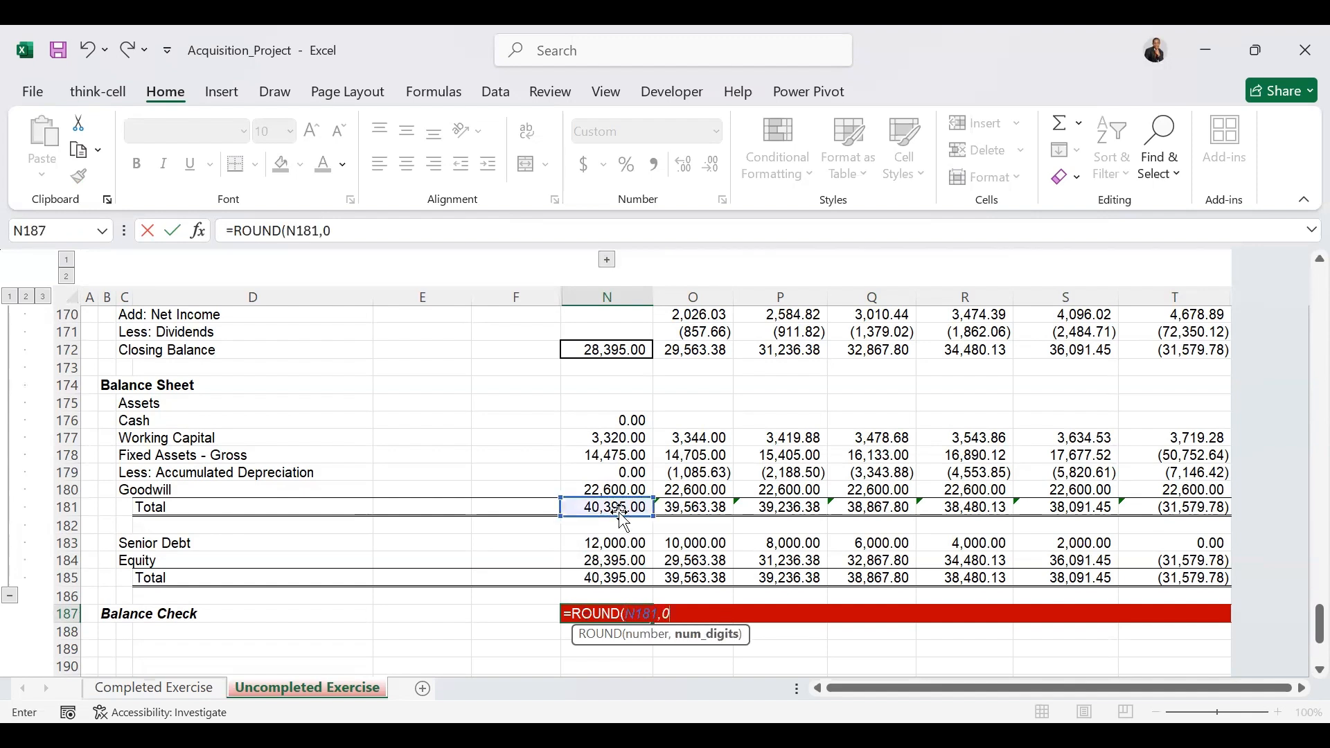
pyautogui.write(')')
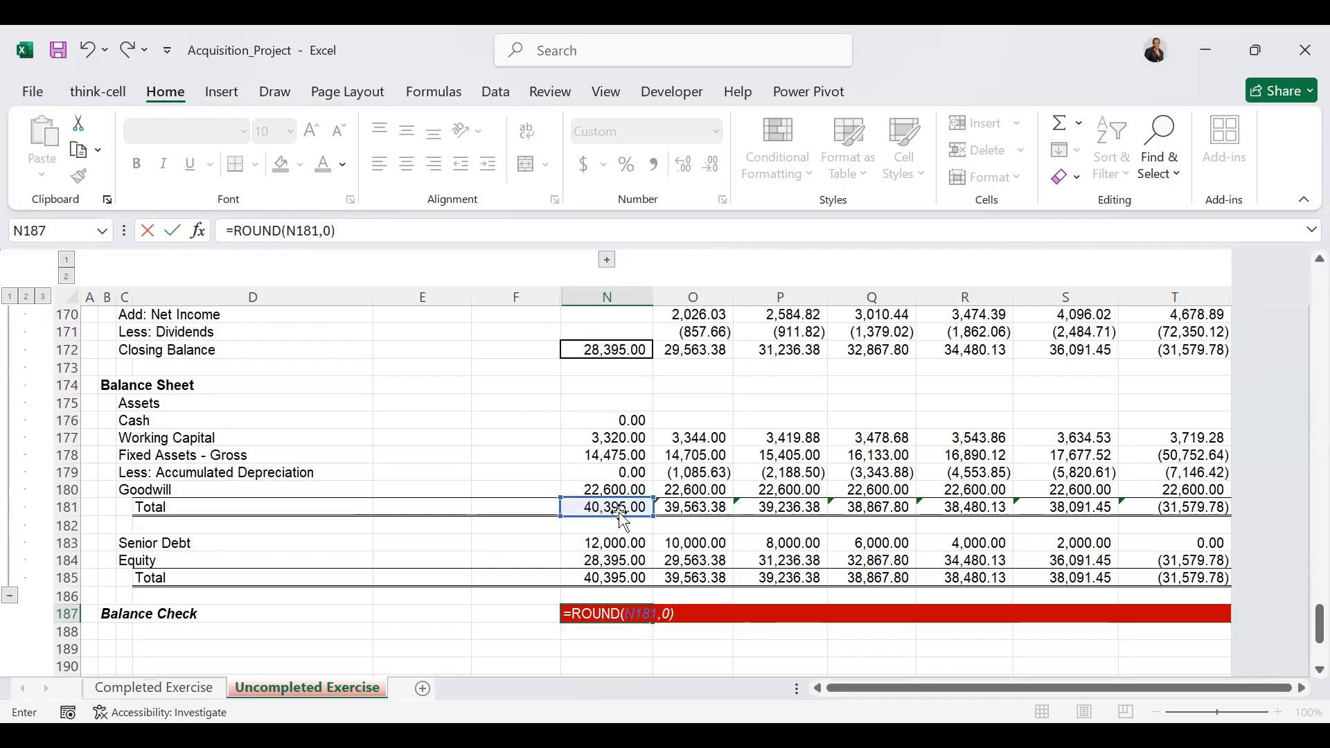
pyautogui.write('=ROUND(')
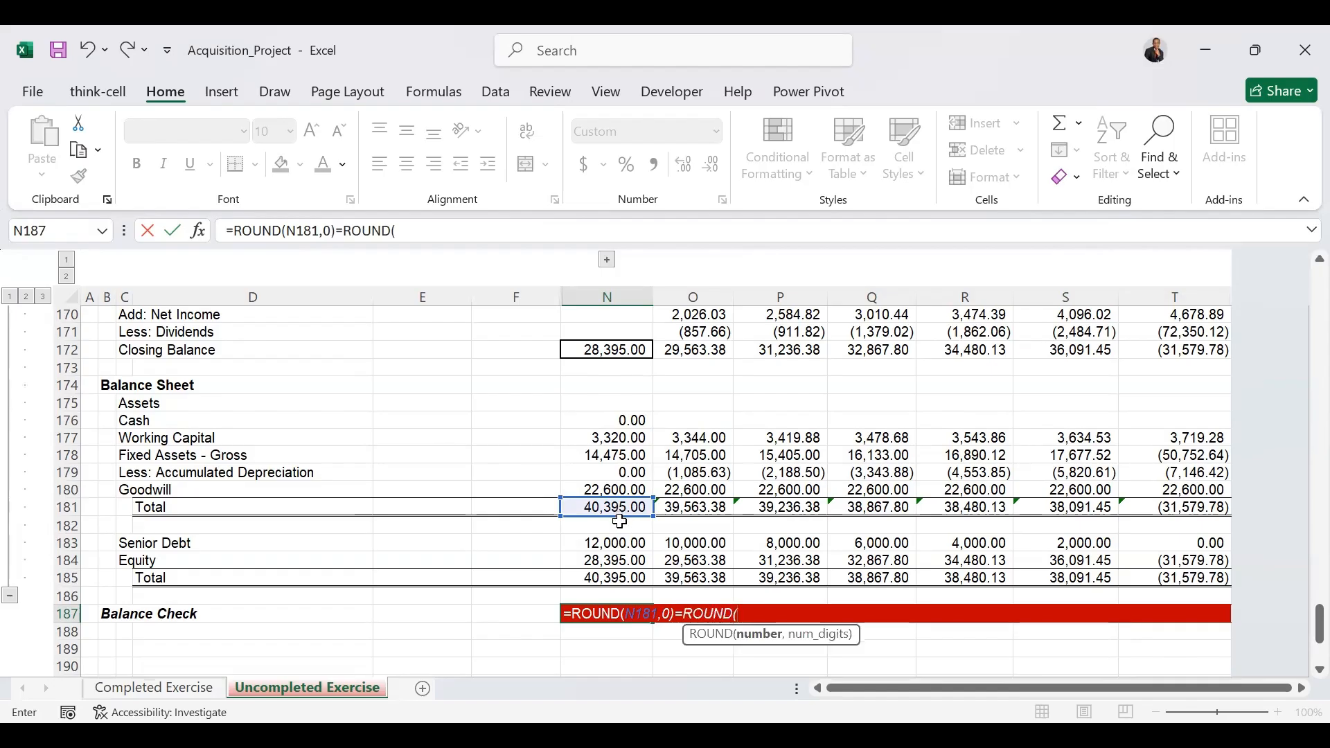
pyautogui.click(606, 577)
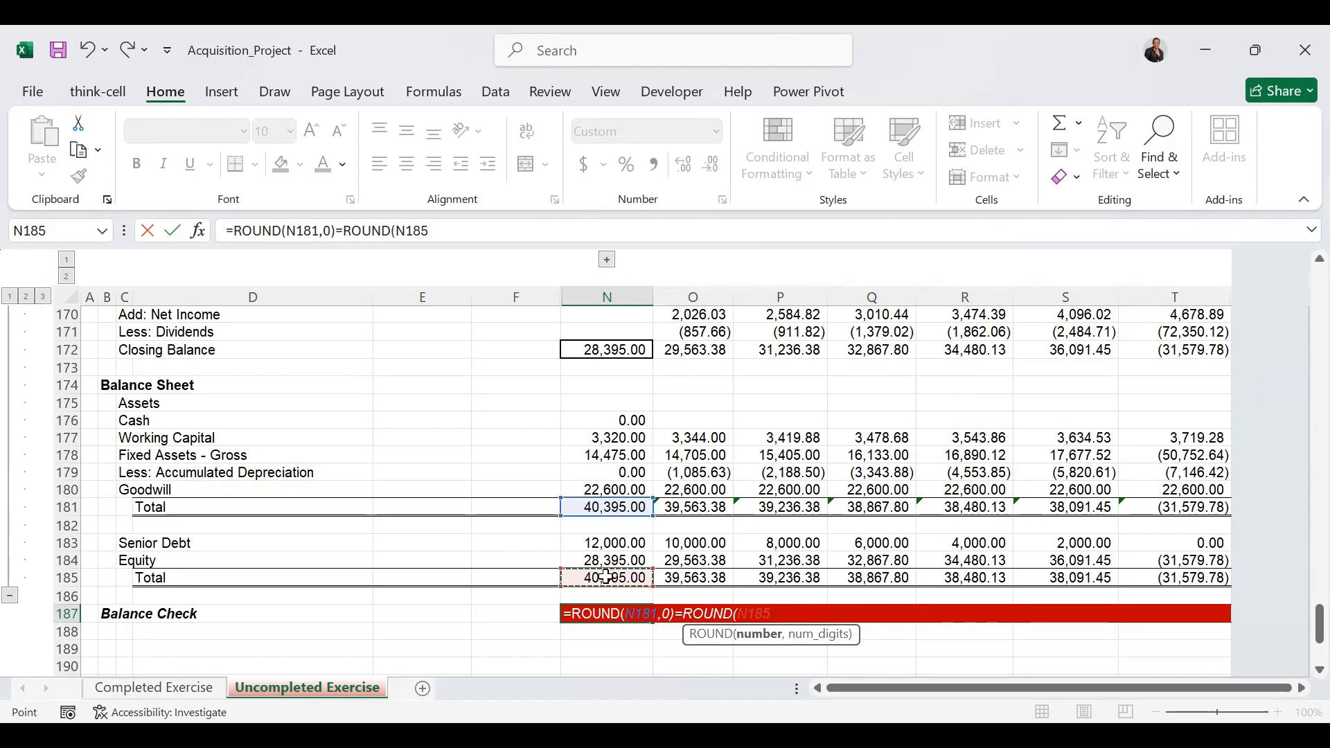
pyautogui.write(',0)')
pyautogui.hotkey('ctrl', 'Return')
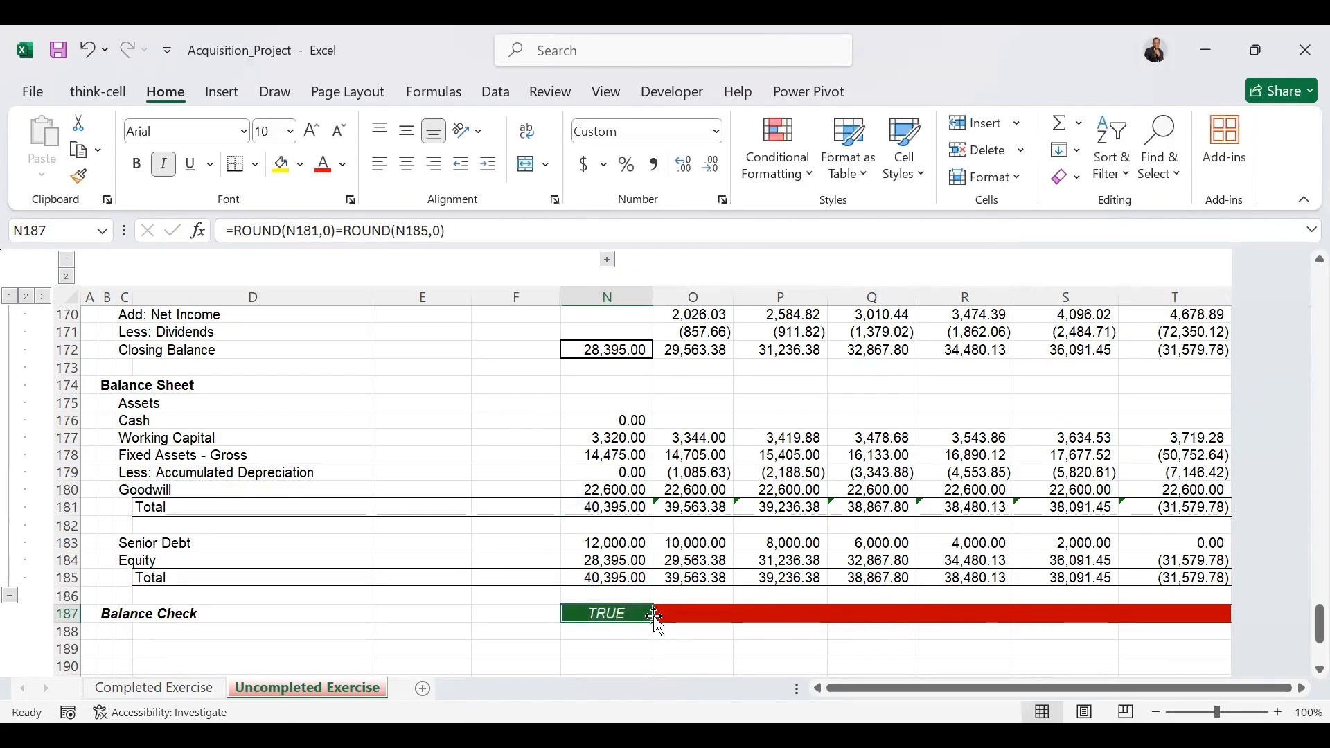
pyautogui.moveTo(655, 618); pyautogui.dragTo(1183, 612)
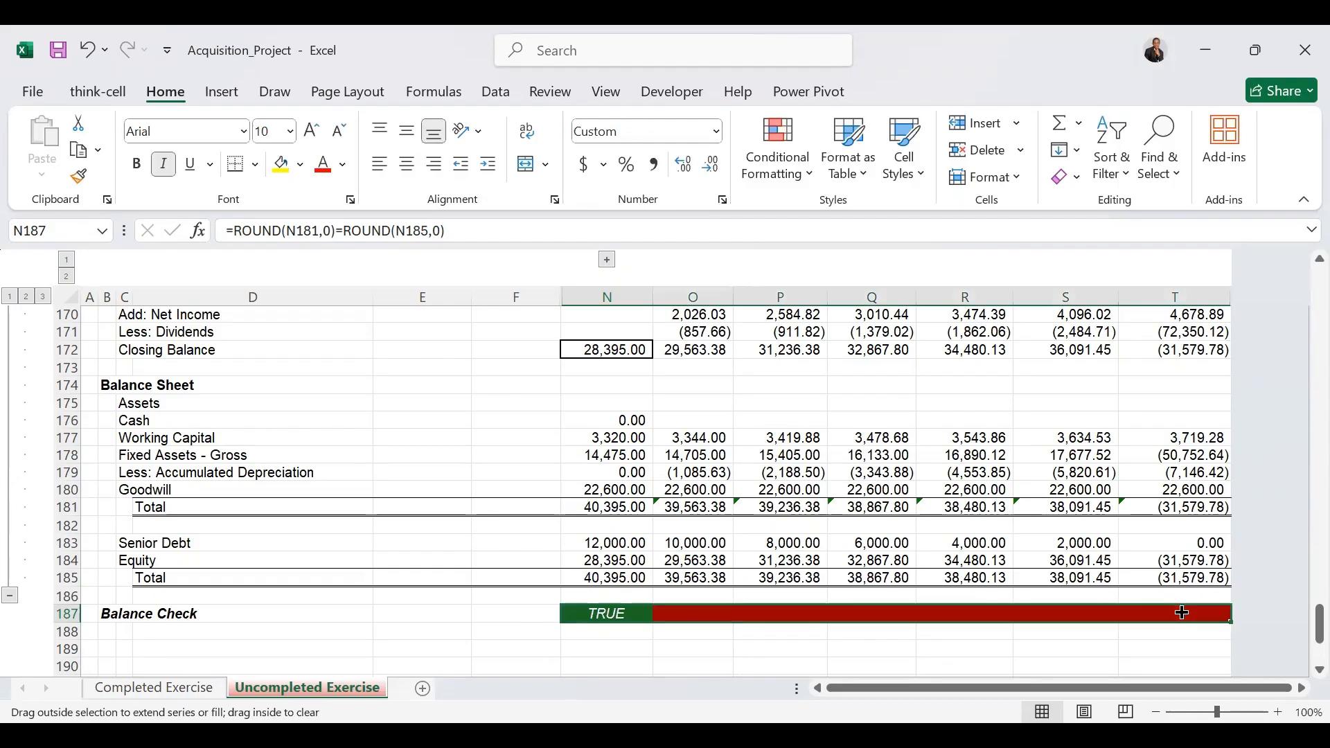
# Test the FX conversion currency in E1 with Euro (€) and Pound (£), and set it back to US Dollars ($).
pyautogui.moveTo(1300, 638); pyautogui.dragTo(1300, 262)
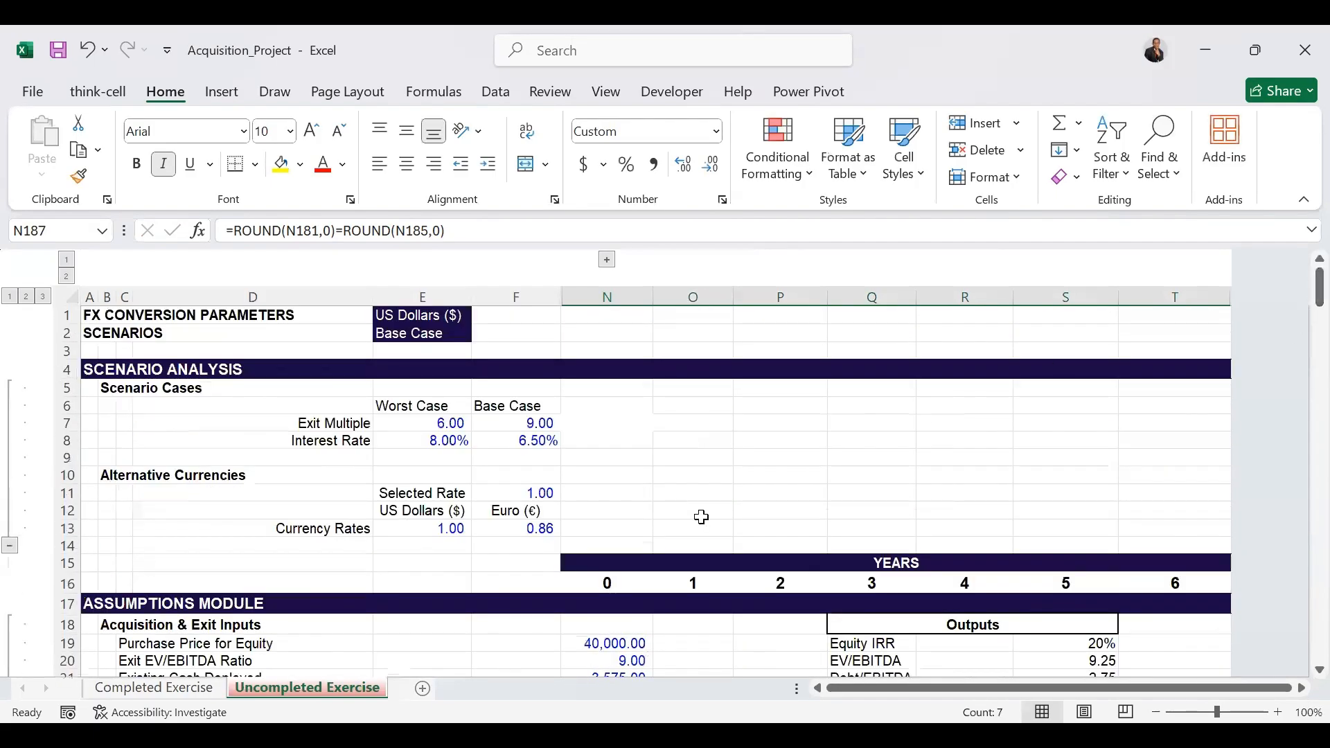
pyautogui.click(188, 689)
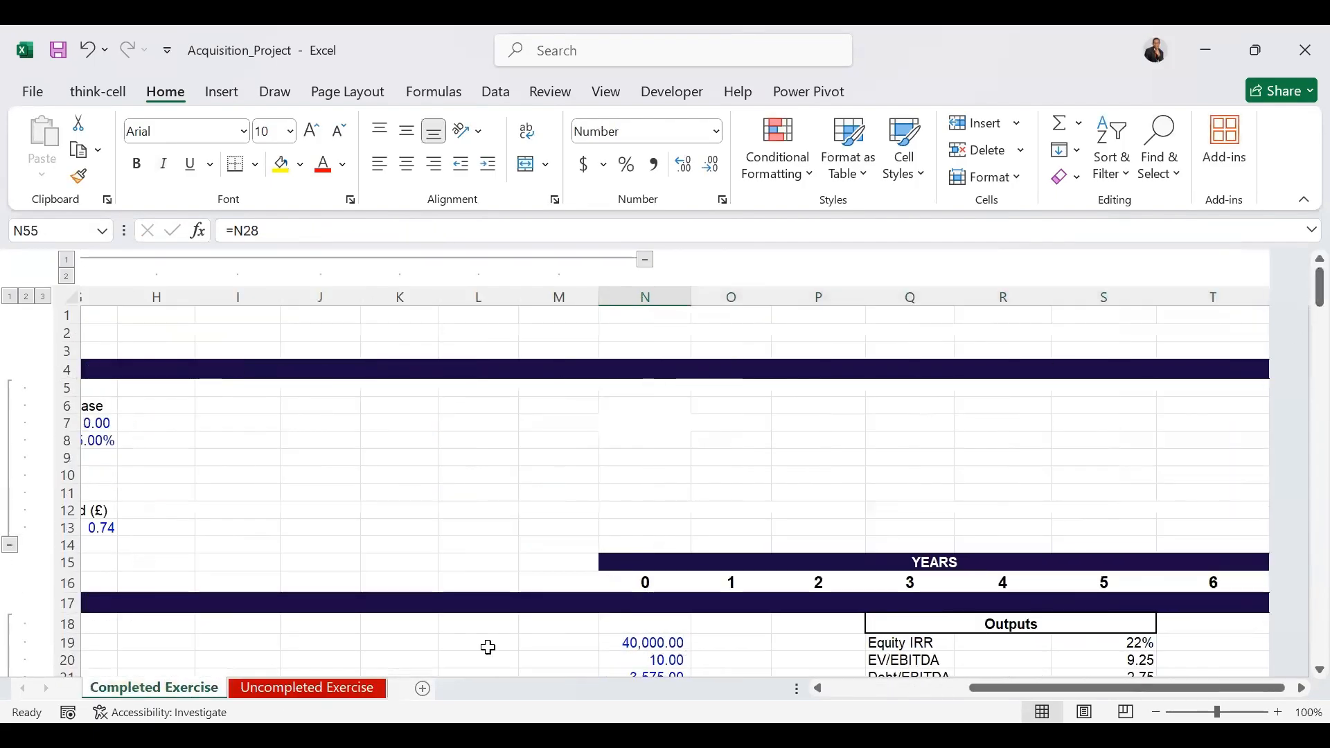
pyautogui.click(344, 696)
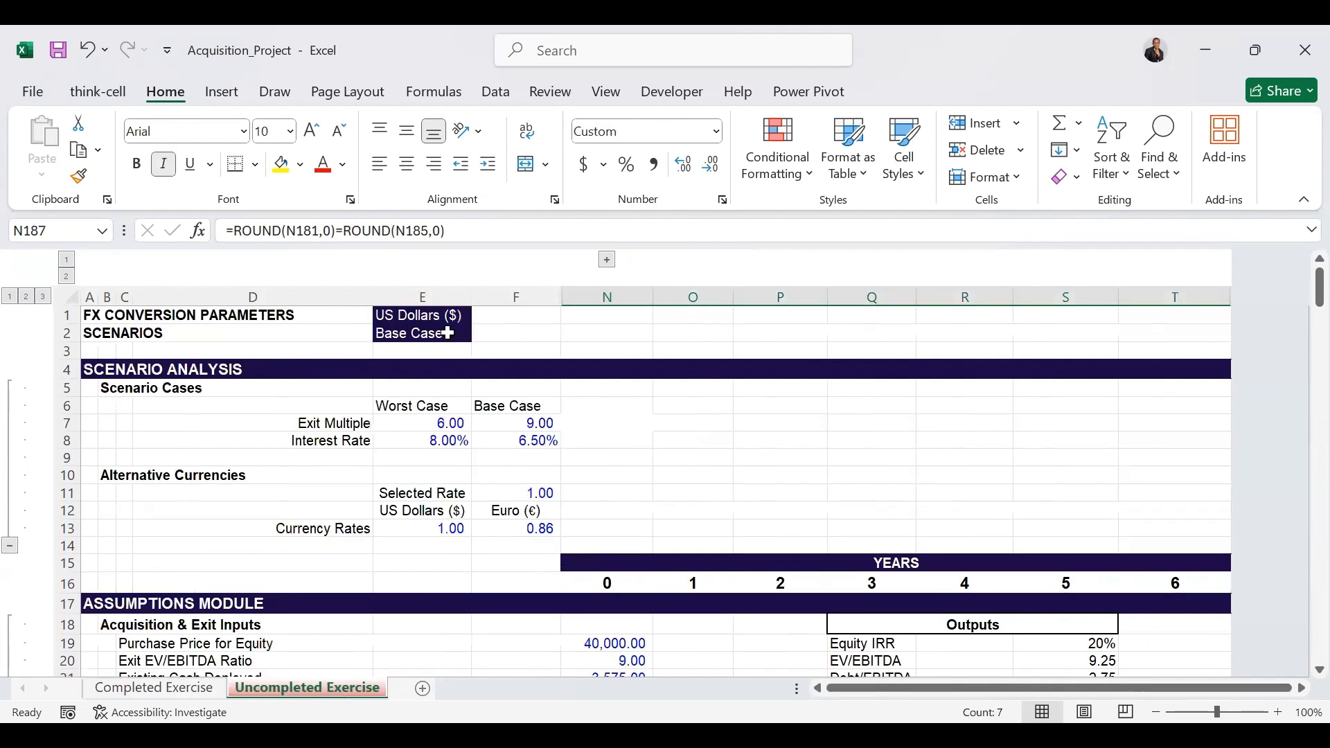
pyautogui.click(430, 319)
pyautogui.click(480, 318)
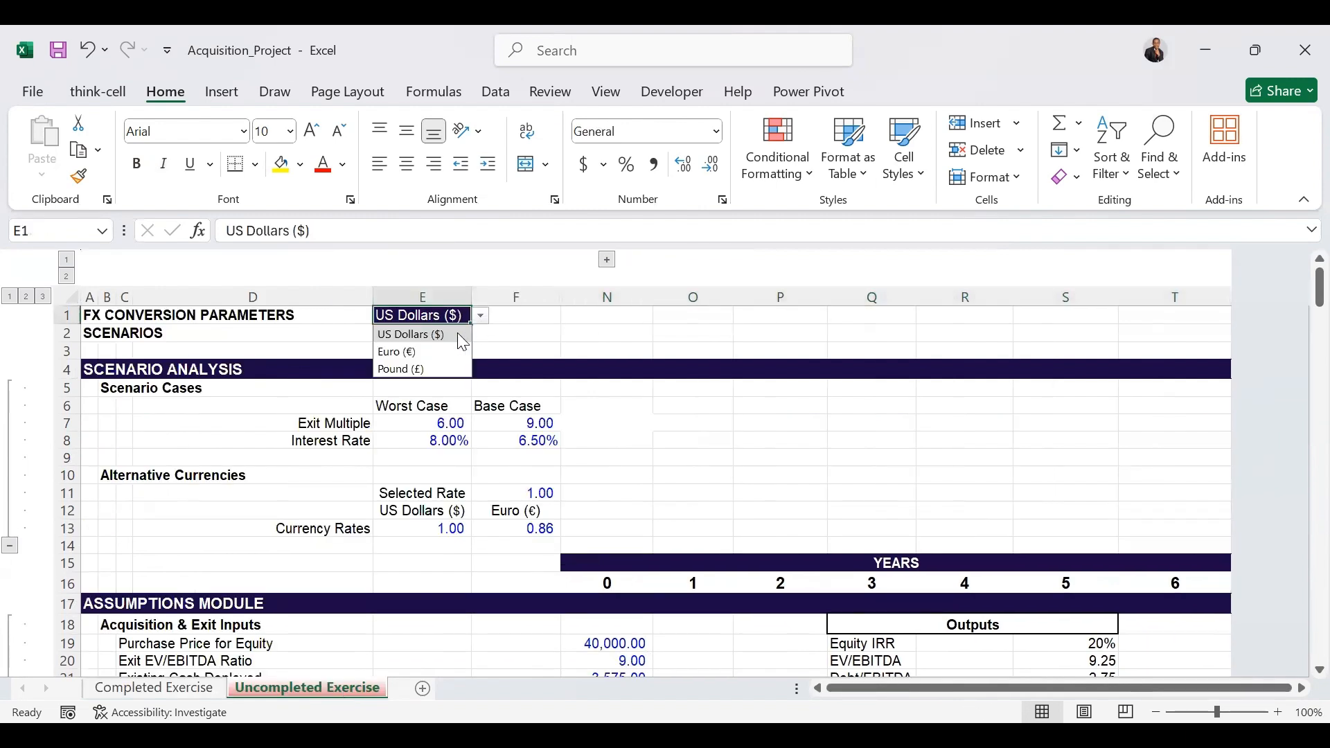
pyautogui.click(436, 352)
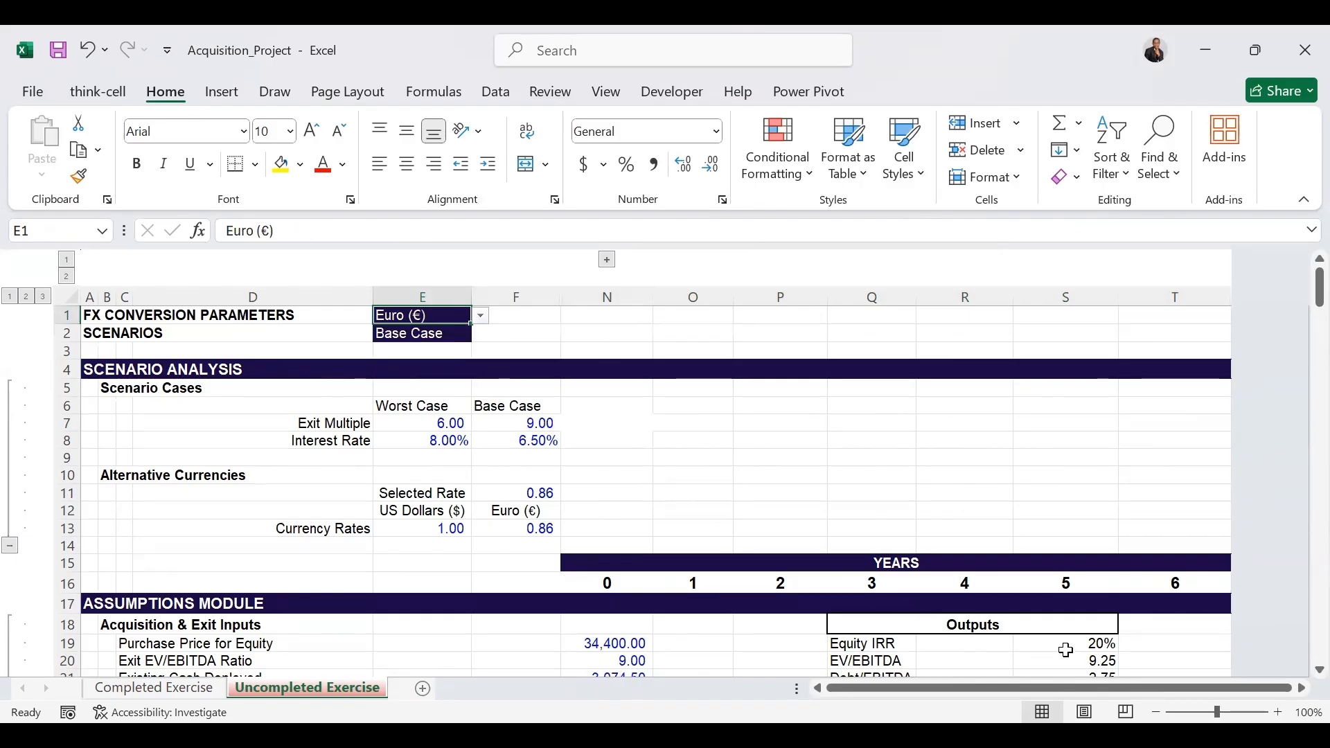
pyautogui.click(481, 317)
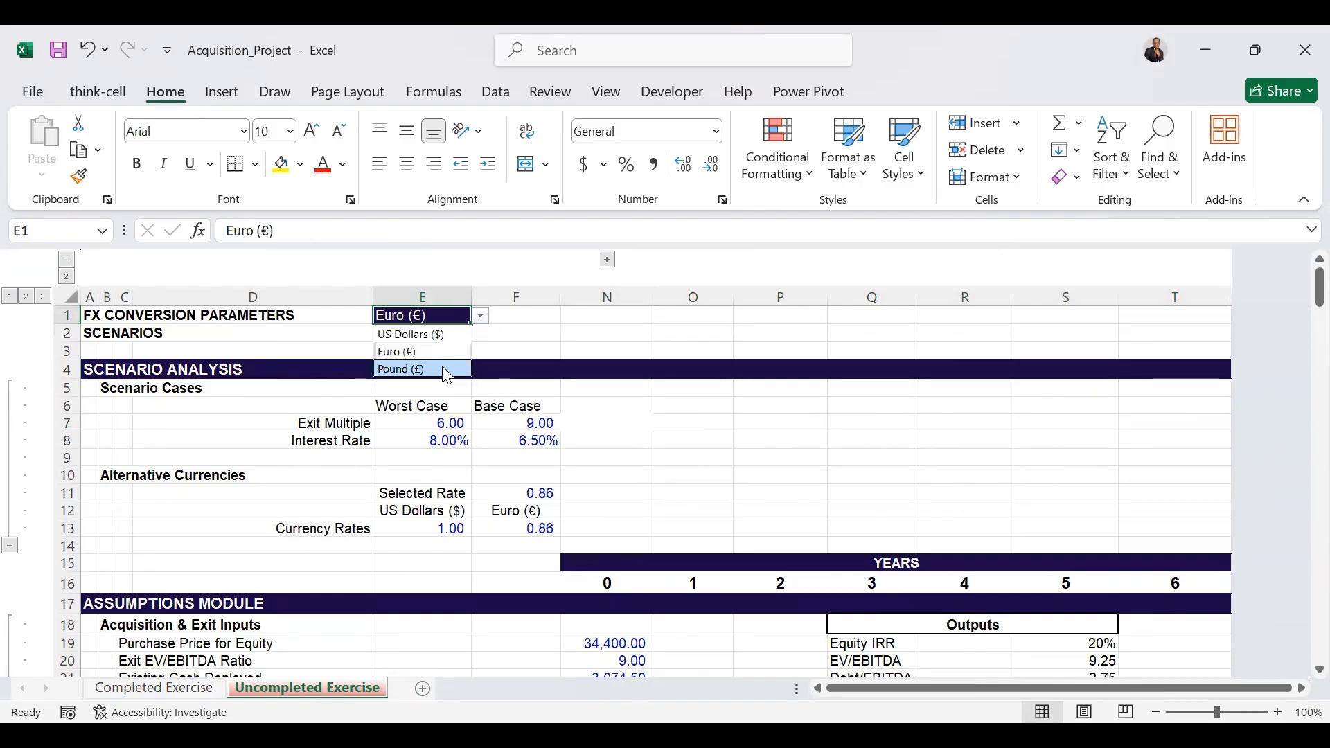
pyautogui.click(447, 370)
pyautogui.click(481, 317)
pyautogui.click(429, 334)
# Set the FX conversion currency in E1 to US Dollars ($) and switch the scenario in E2 to Worst Case.
pyautogui.click(464, 335)
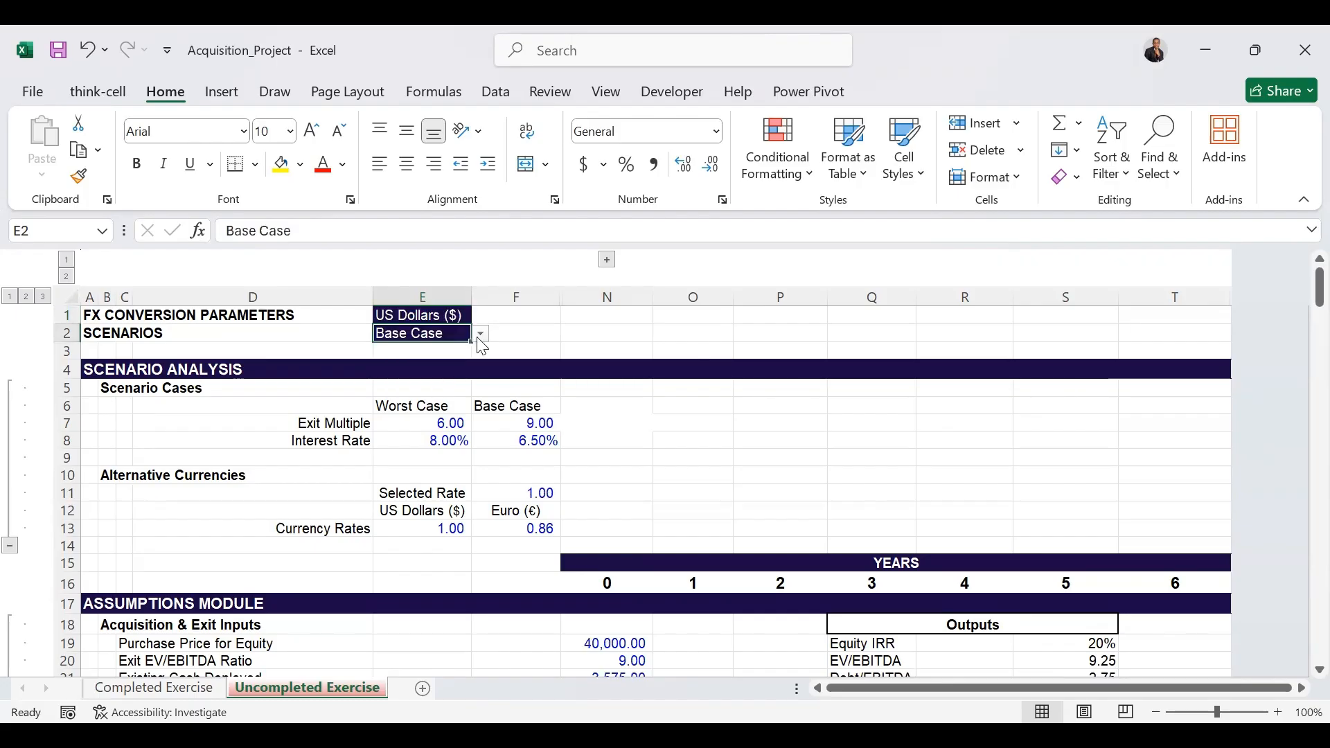
pyautogui.click(481, 335)
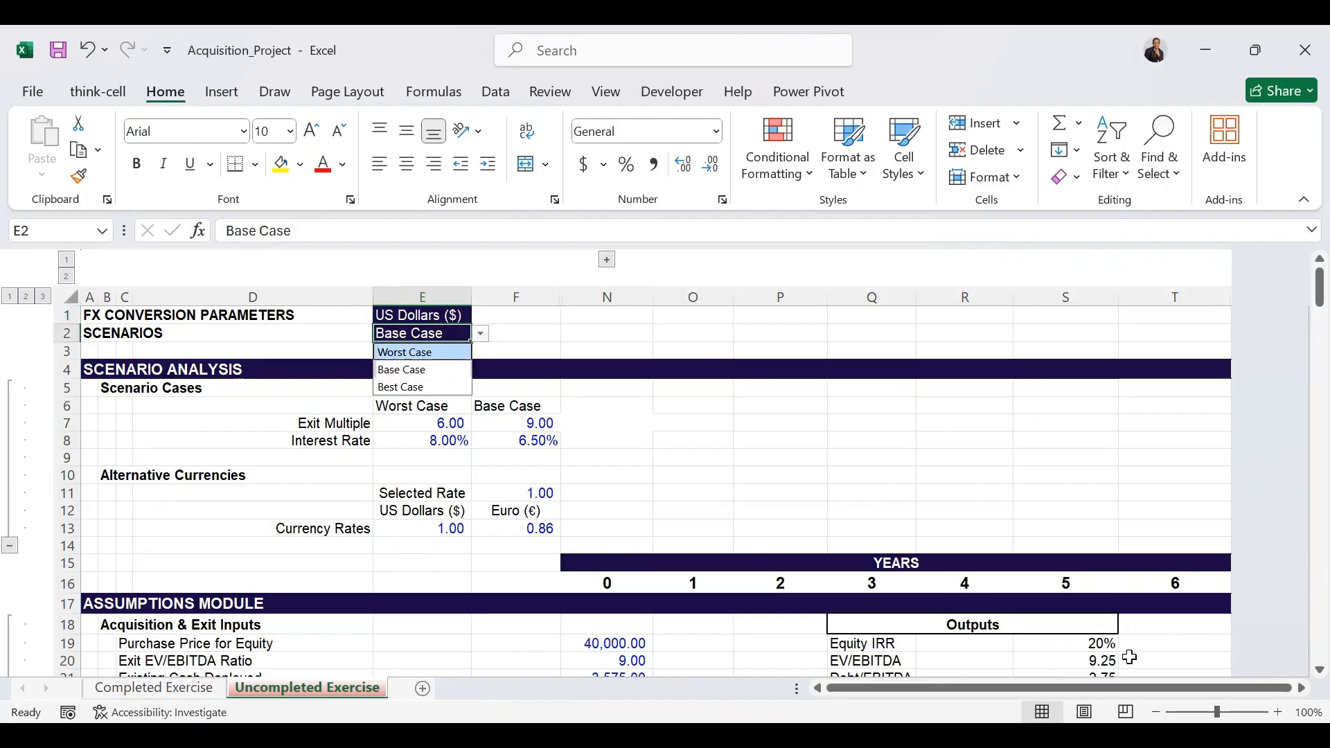
pyautogui.press('Return')
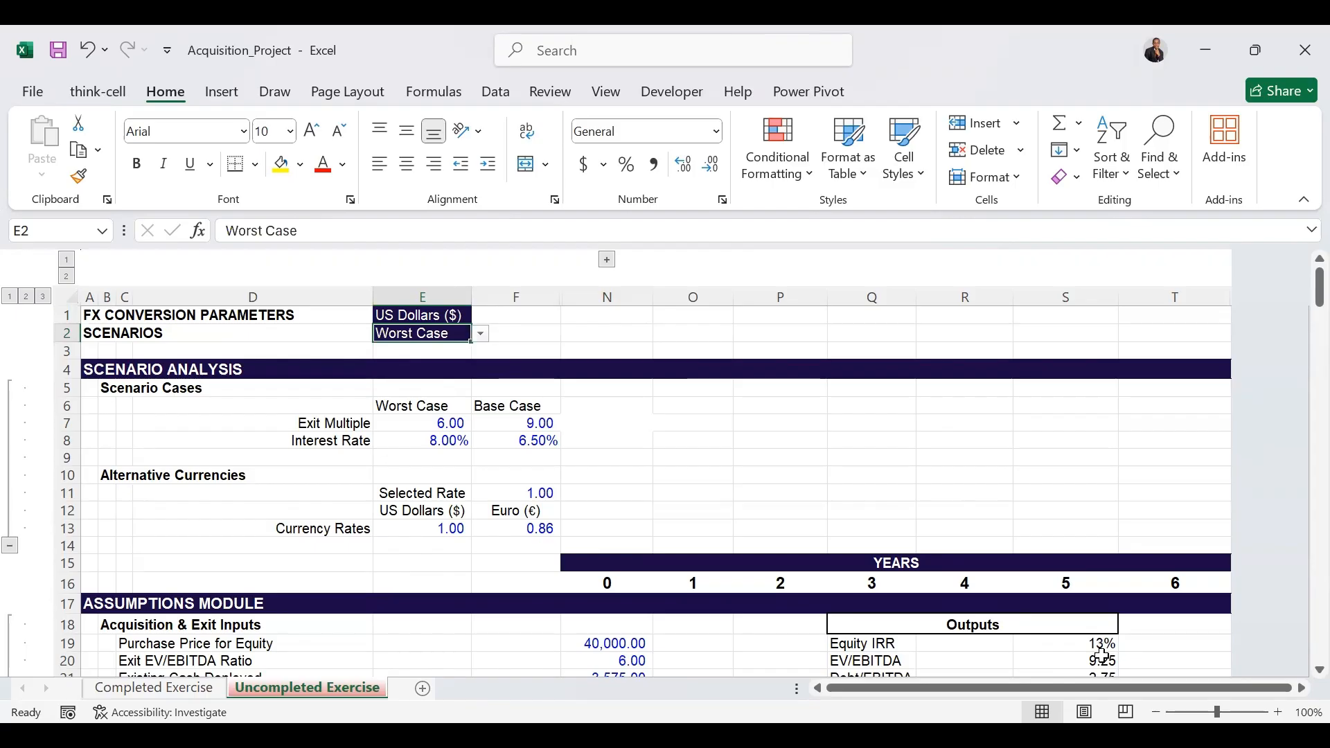
# Test the Best Case scenario in E2, and set the scenario back to Base Case.
pyautogui.click(481, 334)
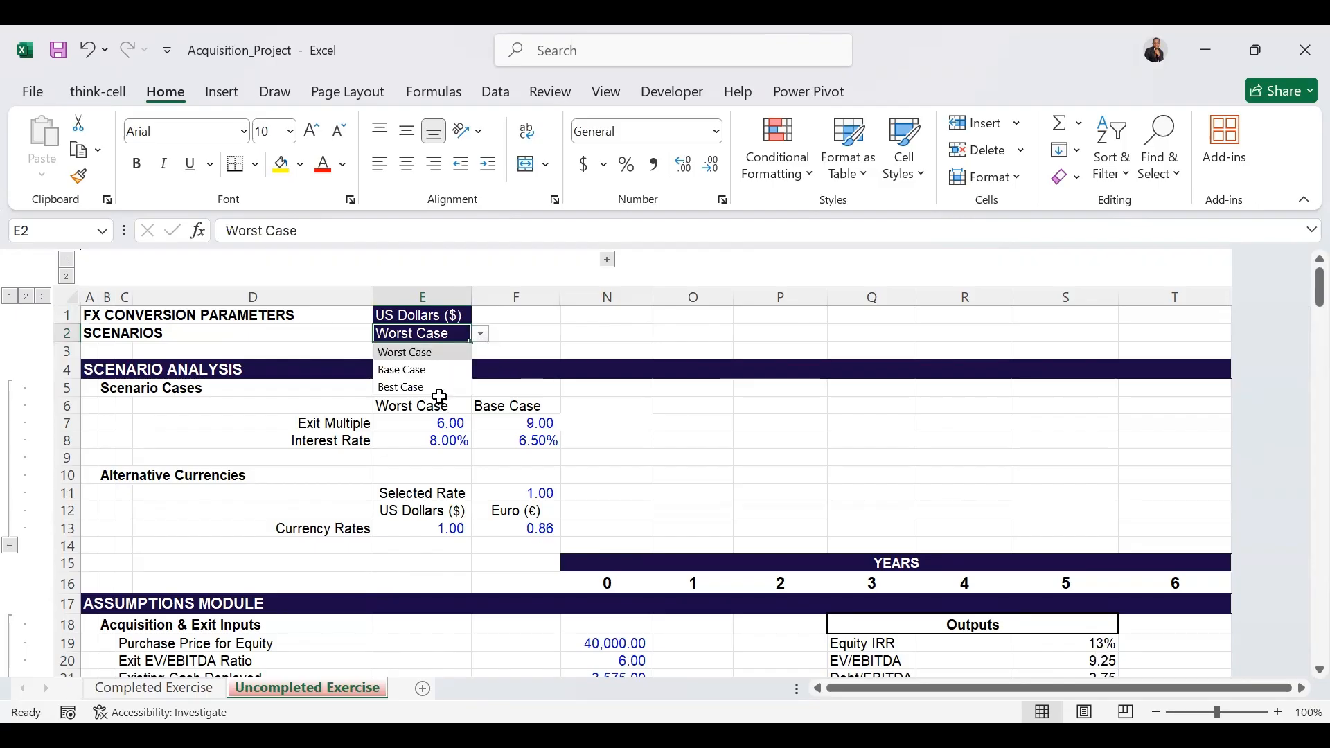
pyautogui.moveTo(439, 395); pyautogui.dragTo(476, 326)
pyautogui.click(460, 331)
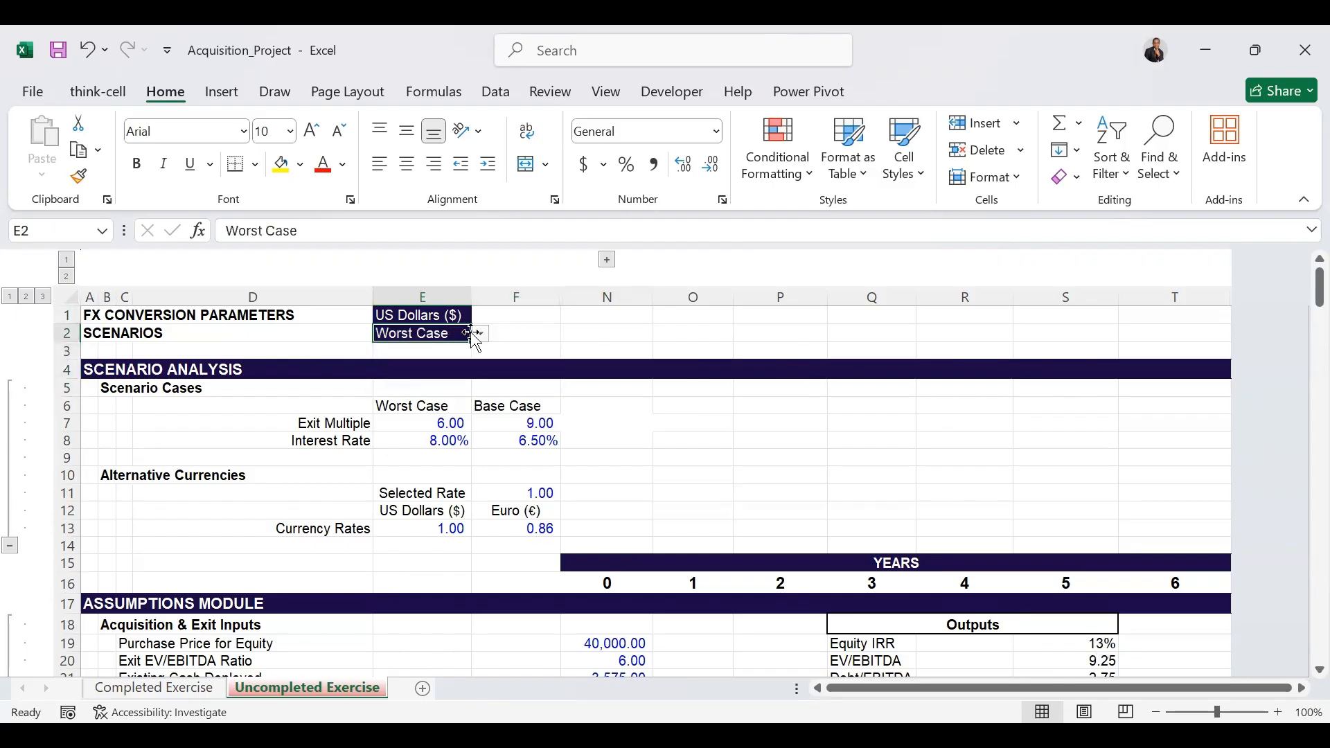
pyautogui.click(480, 335)
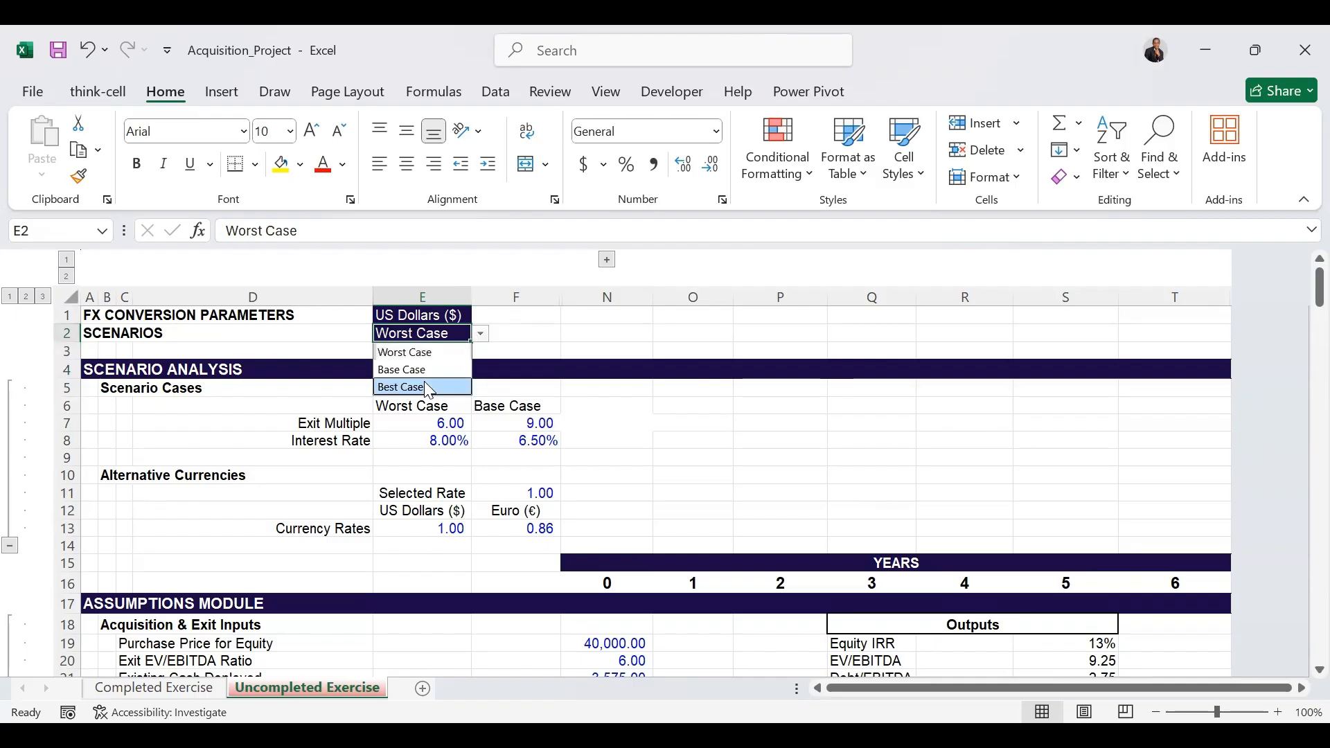
pyautogui.click(428, 388)
pyautogui.click(479, 336)
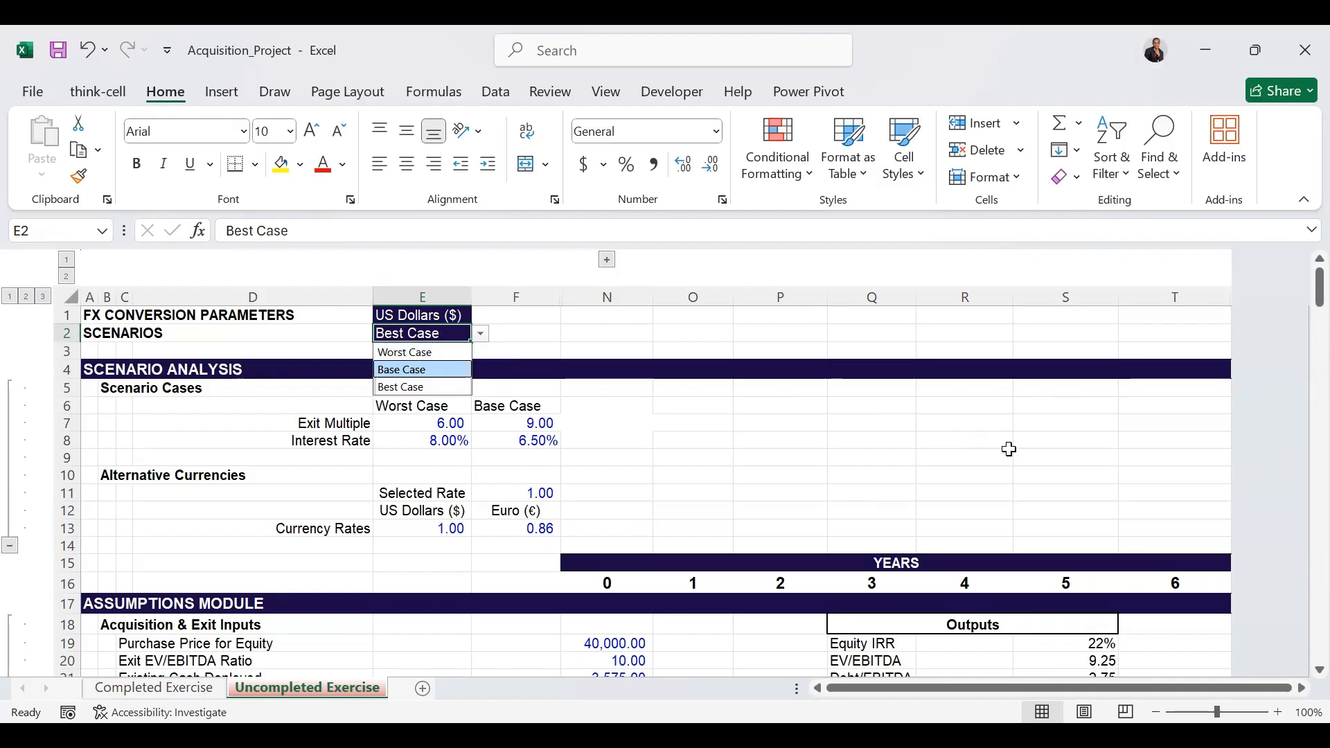
pyautogui.press('Return')
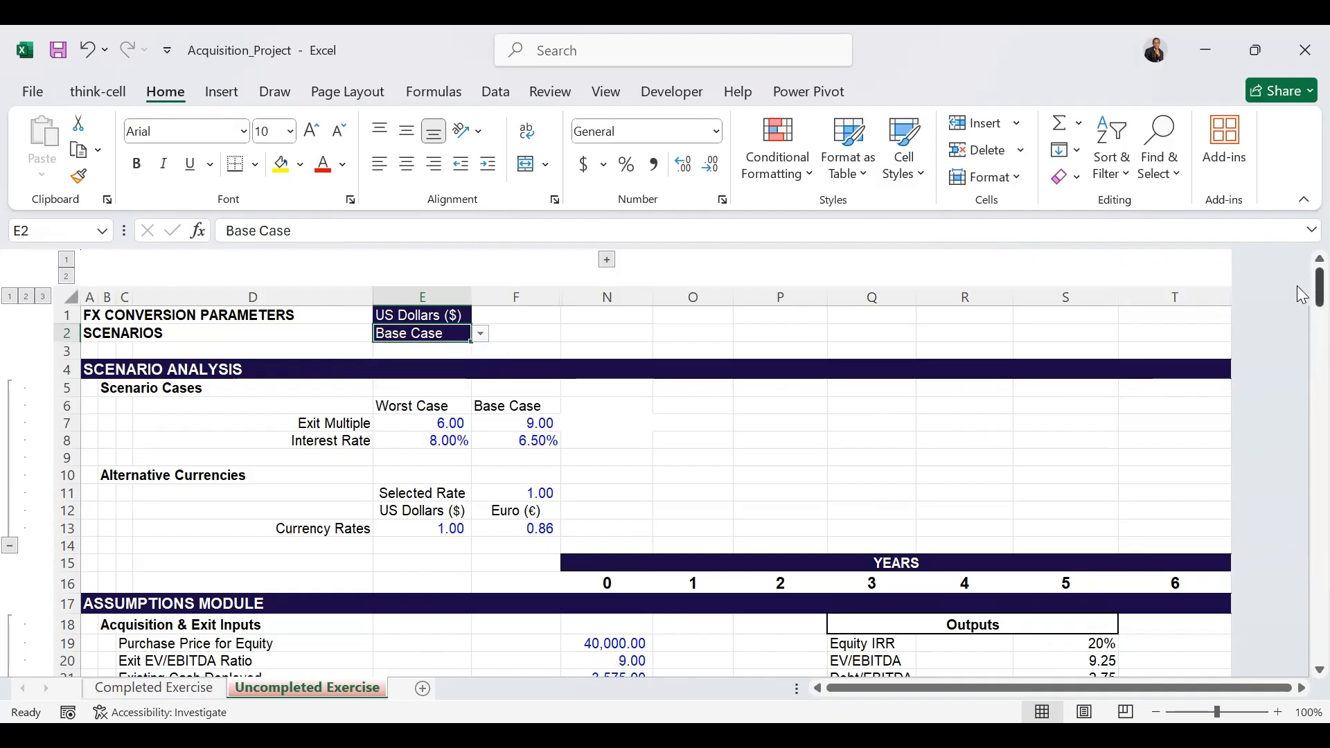
# Review the Outputs block in the Assumptions Module and the Balance Sheet with its Balance Check row.
pyautogui.moveTo(1301, 294); pyautogui.dragTo(1301, 312)
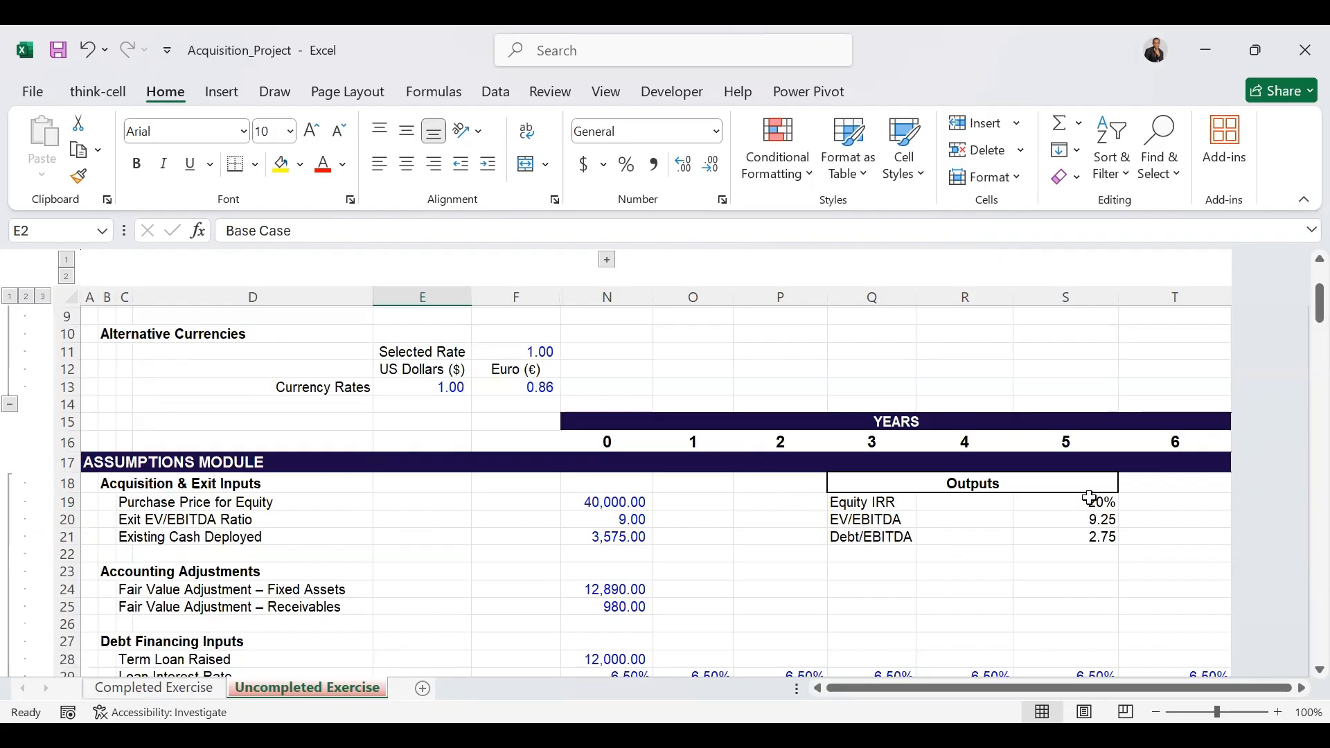
pyautogui.moveTo(1303, 317); pyautogui.dragTo(1301, 641)
pyautogui.scroll(-2, 1301, 642)
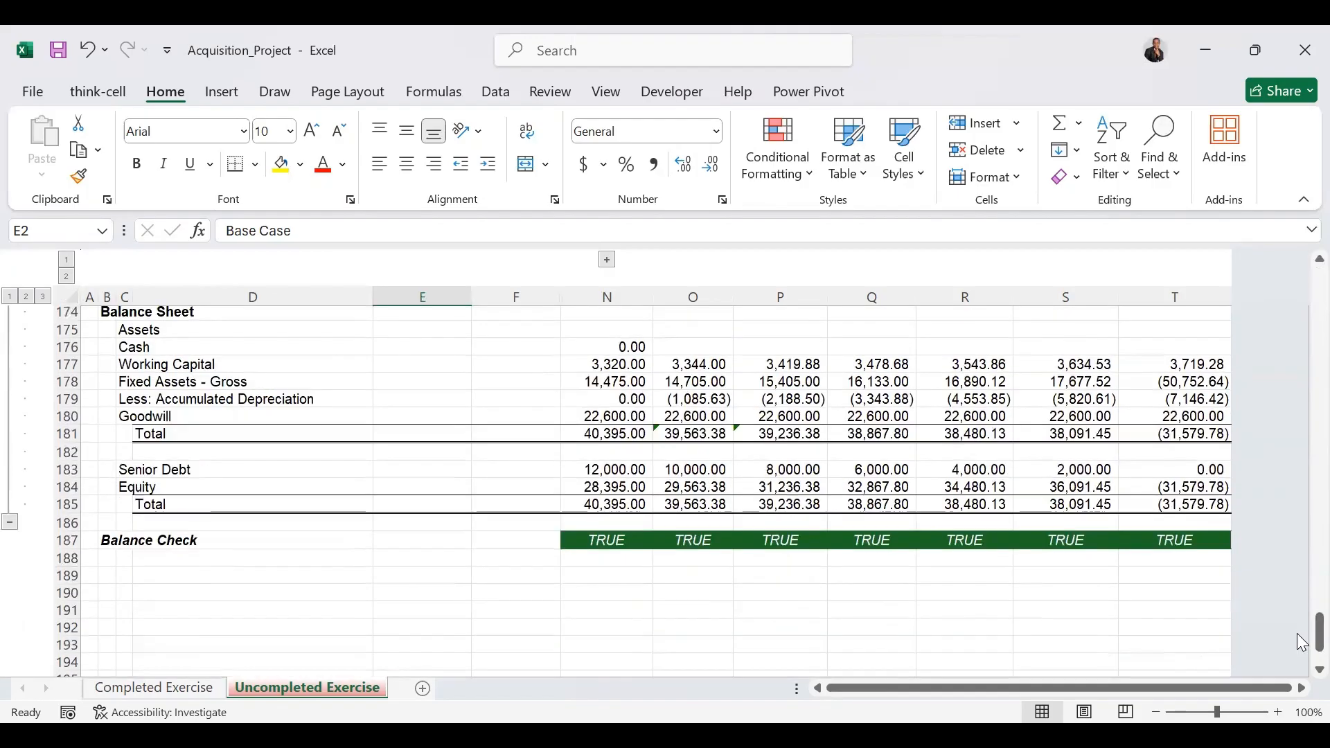